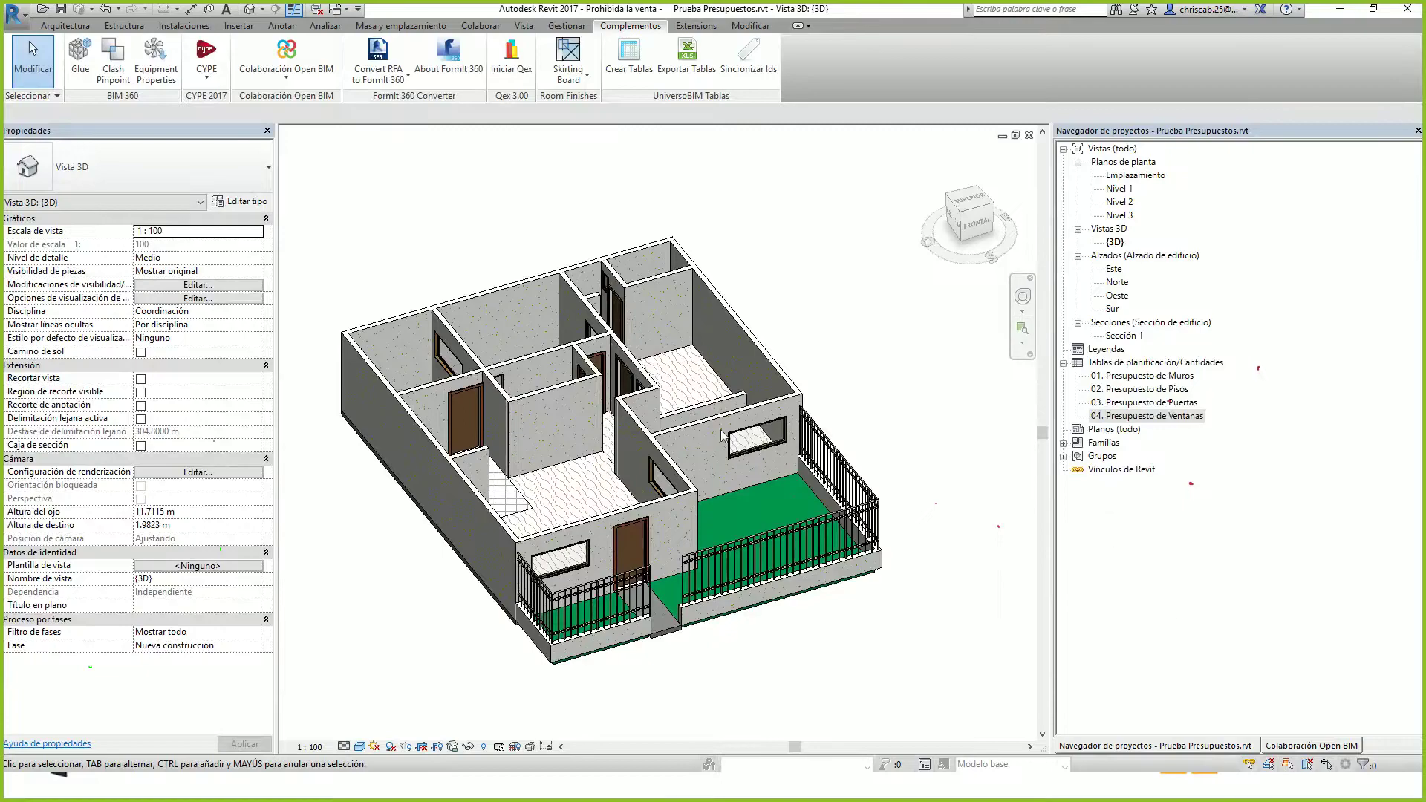
# Examine the house model in 3D and open the Nivel 1 floor plan
pyautogui.keyDown('shift'); pyautogui.moveTo(752, 431); pyautogui.dragTo(630, 457, button='middle'); pyautogui.keyUp('shift')
pyautogui.scroll(4, 687, 451)
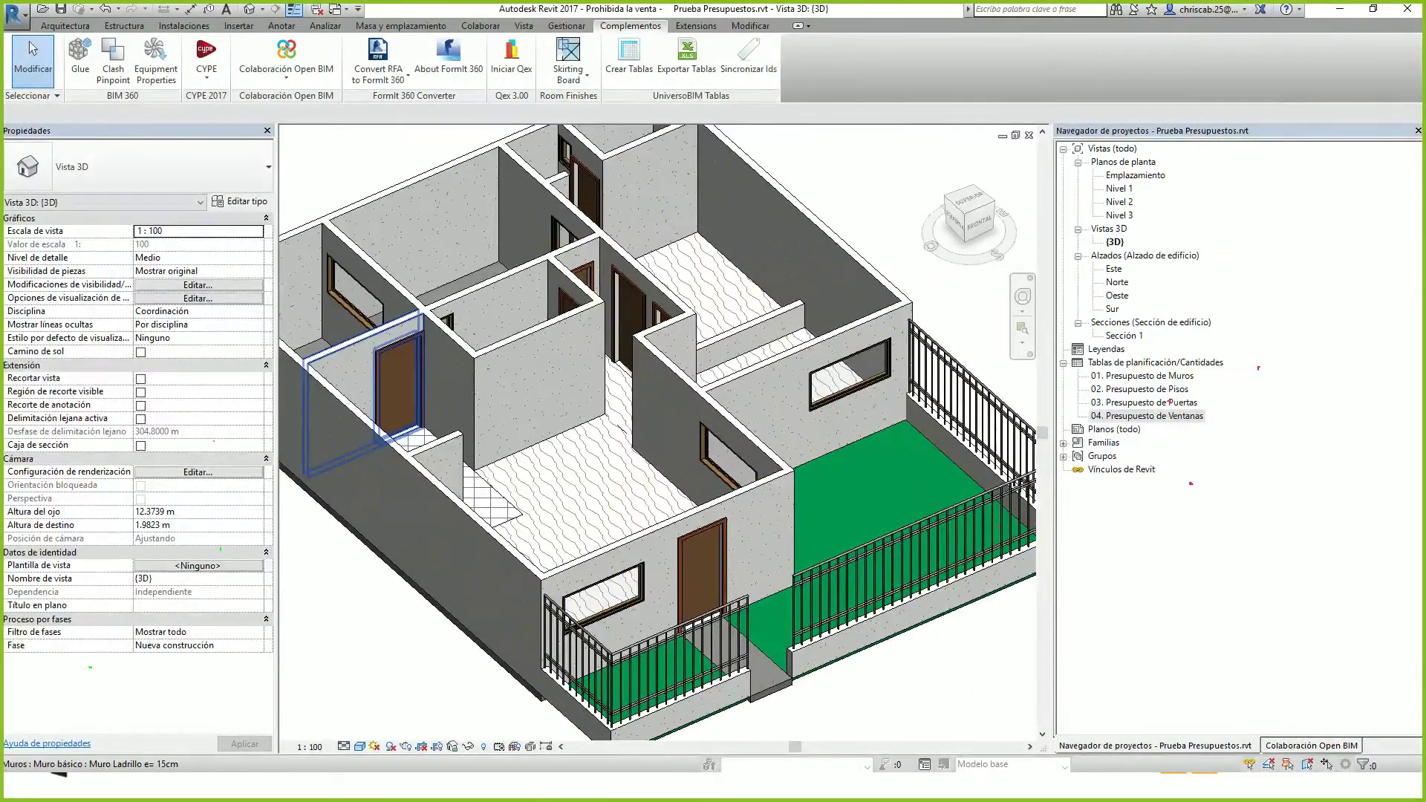
pyautogui.scroll(-3, 518, 508)
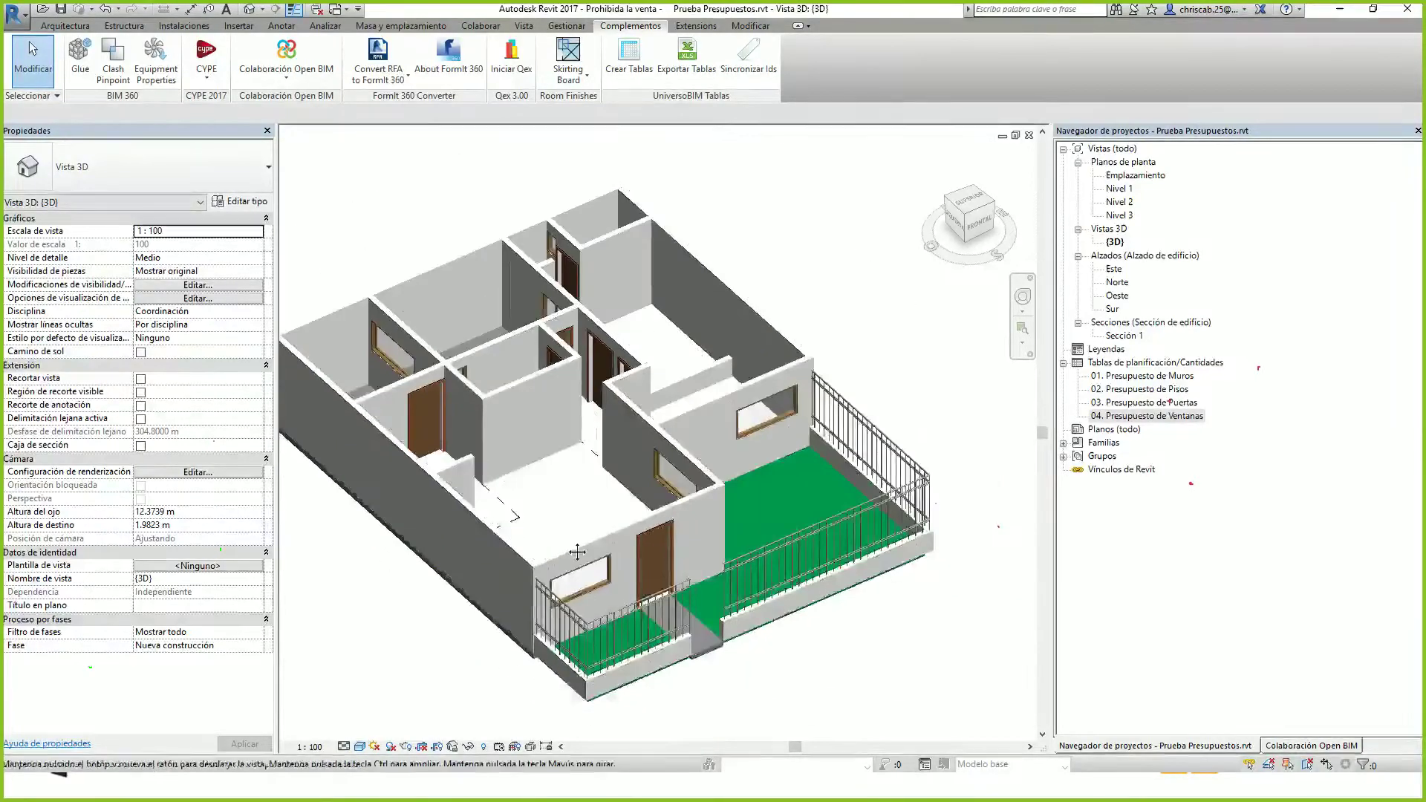
pyautogui.doubleClick(1118, 188)
pyautogui.moveTo(967, 507); pyautogui.dragTo(935, 443, button='middle')
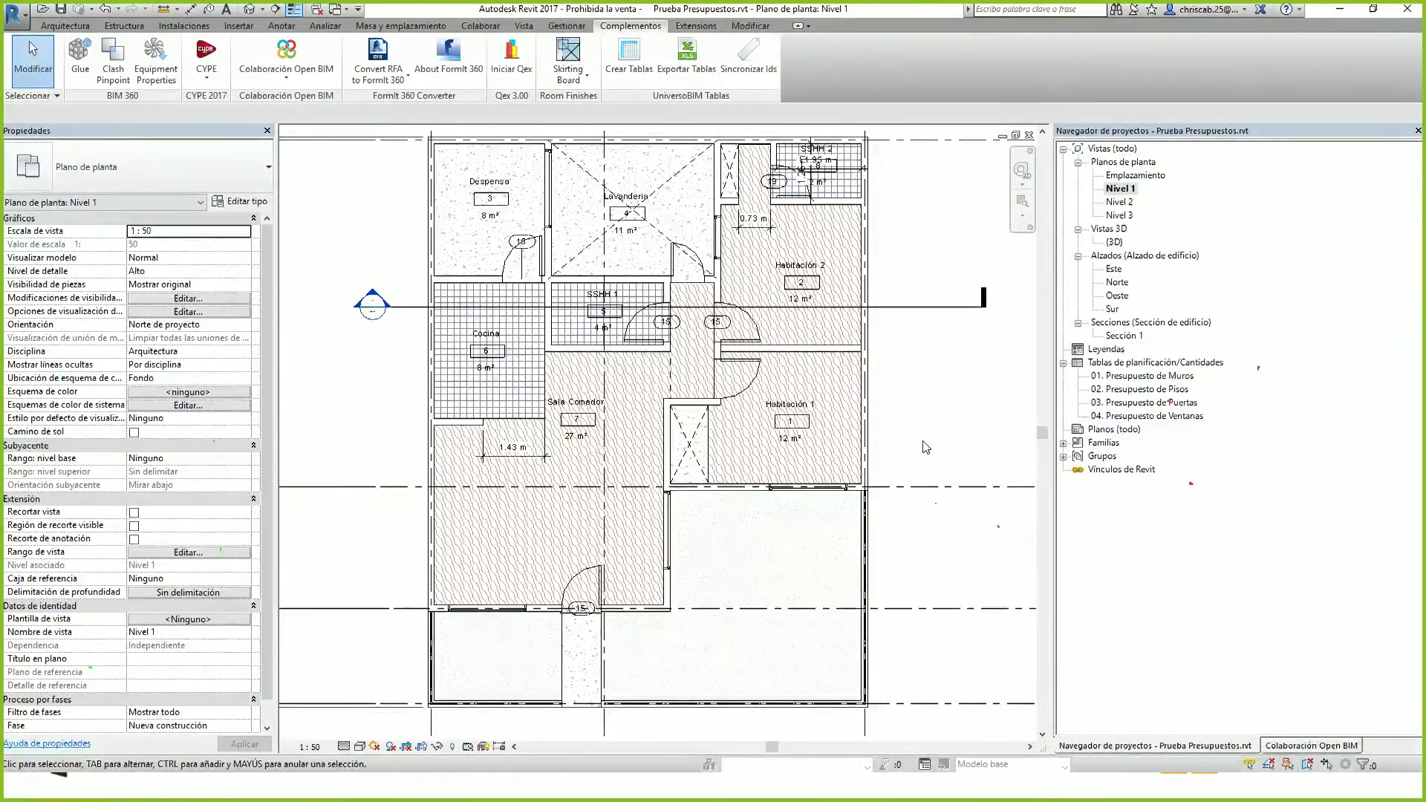
# Open the 01. Presupuesto de Muros schedule and widen its Tipo column to fit the wall type names
pyautogui.click(1172, 364)
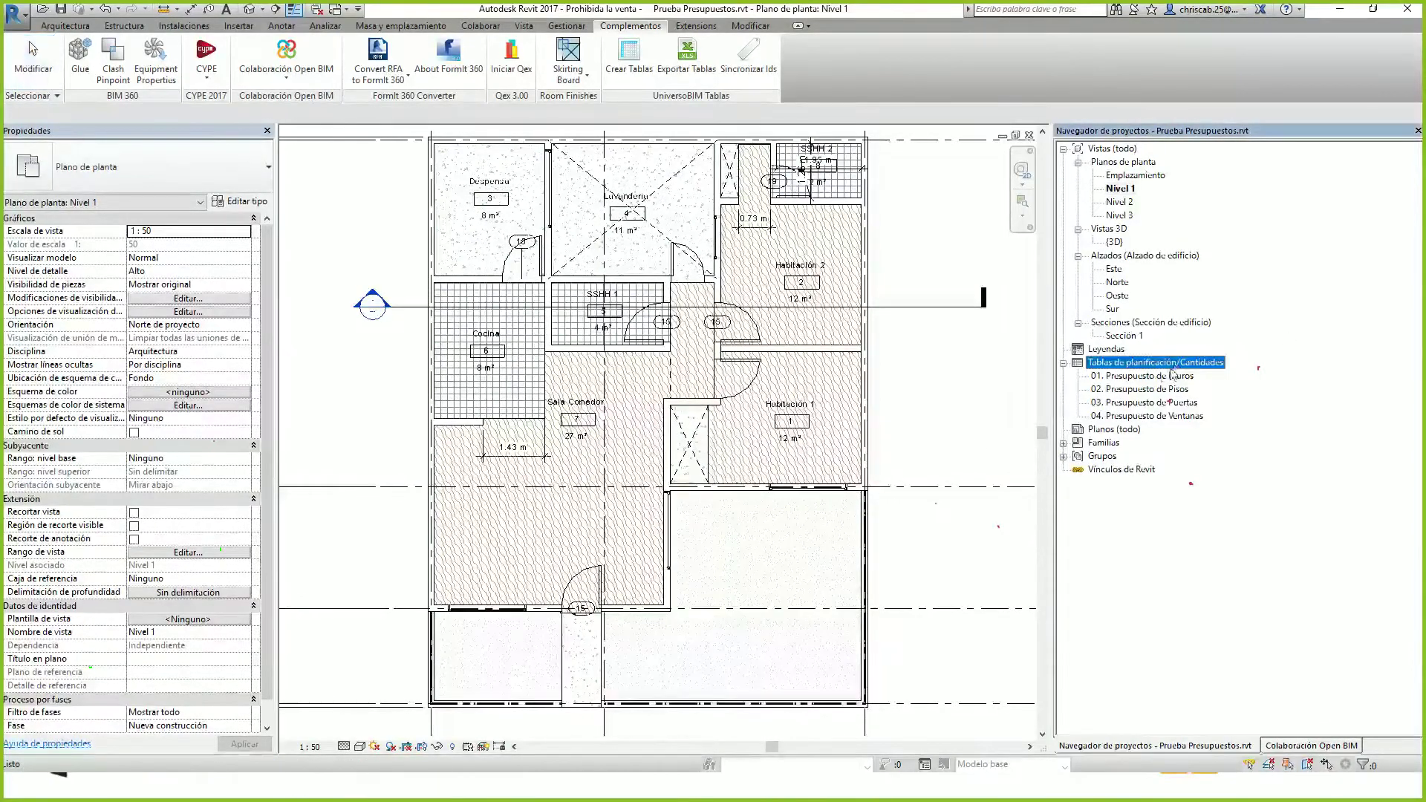
pyautogui.doubleClick(1148, 378)
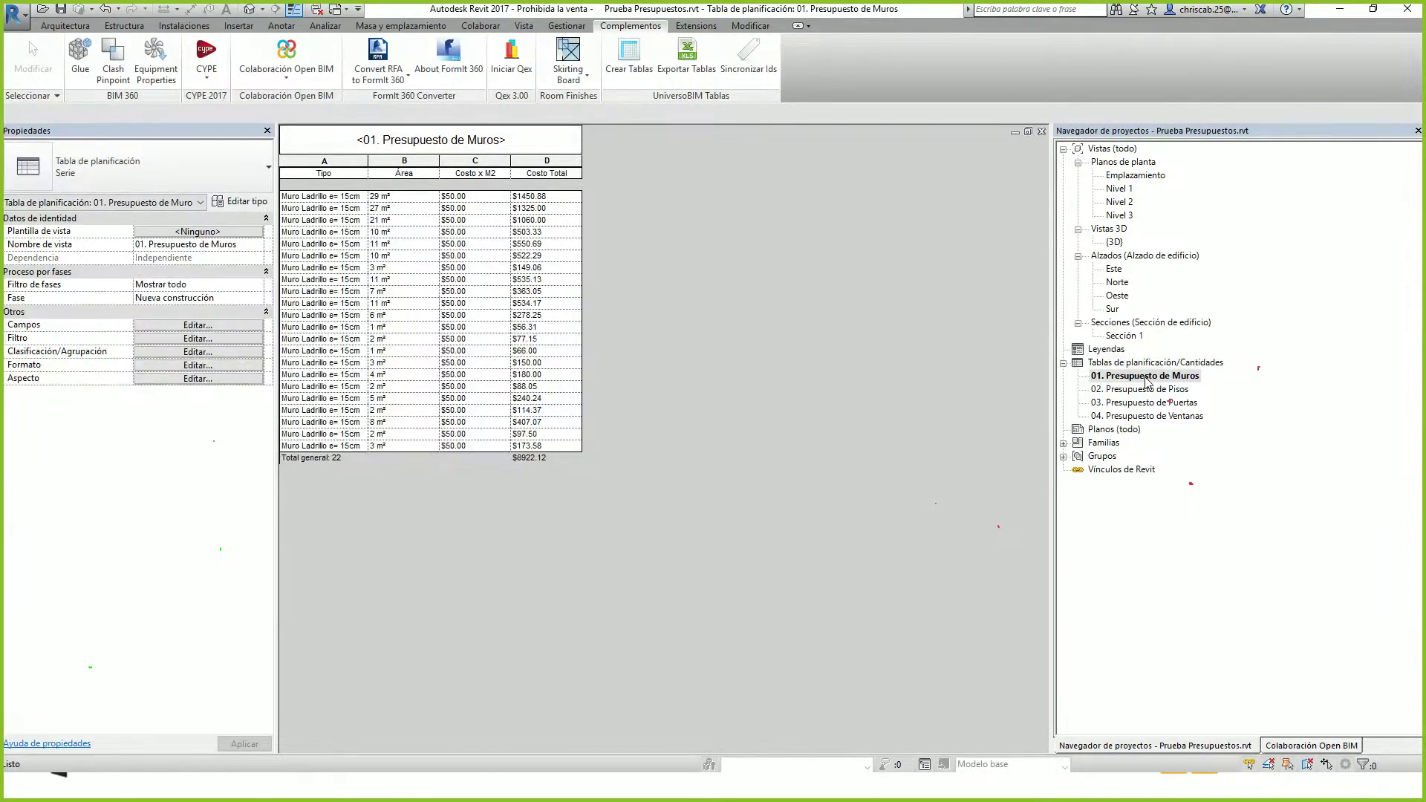
pyautogui.moveTo(369, 161)
pyautogui.mouseDown()
pyautogui.moveTo(417, 163)
pyautogui.moveTo(381, 170)
pyautogui.mouseUp()
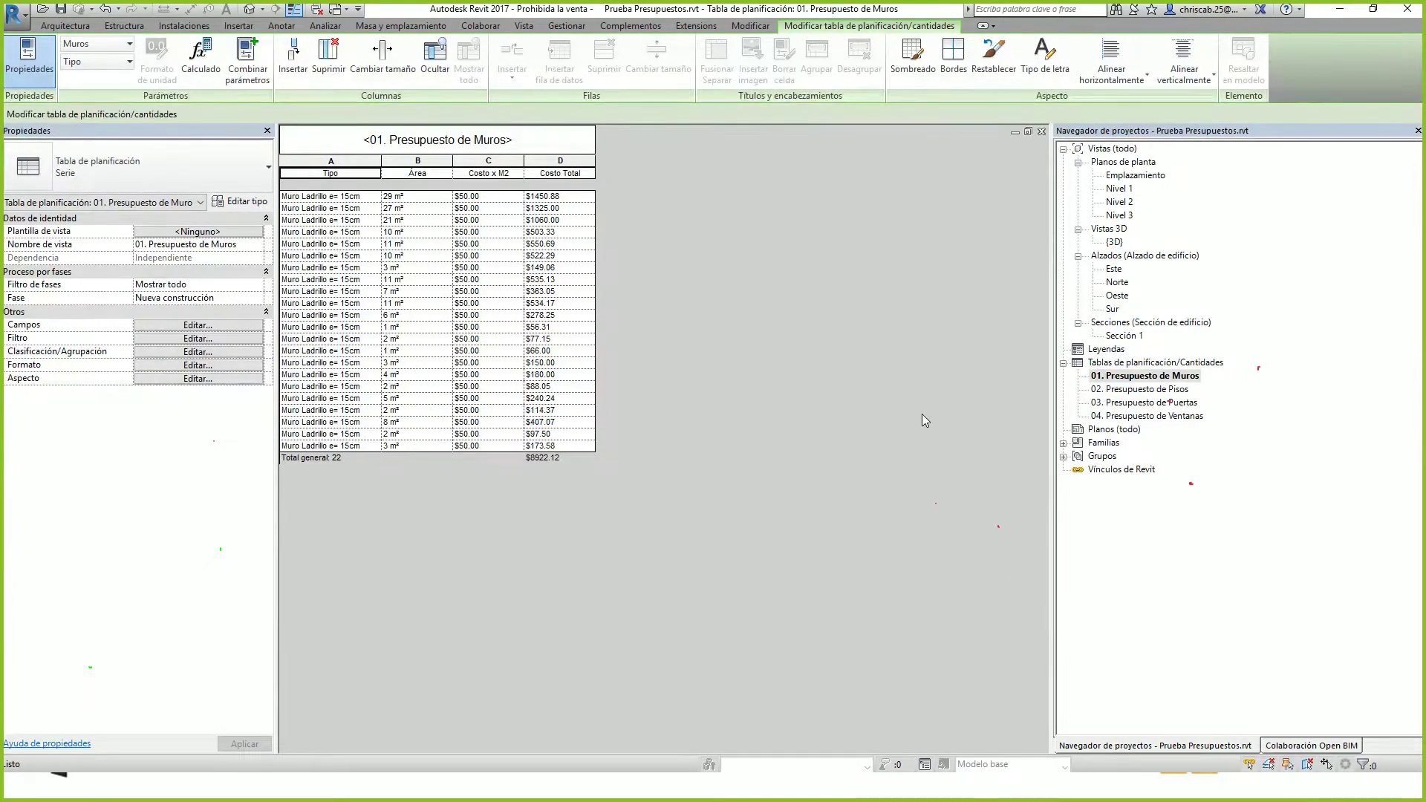
# Review the existing budget schedules for floors, doors and windows
pyautogui.doubleClick(1153, 389)
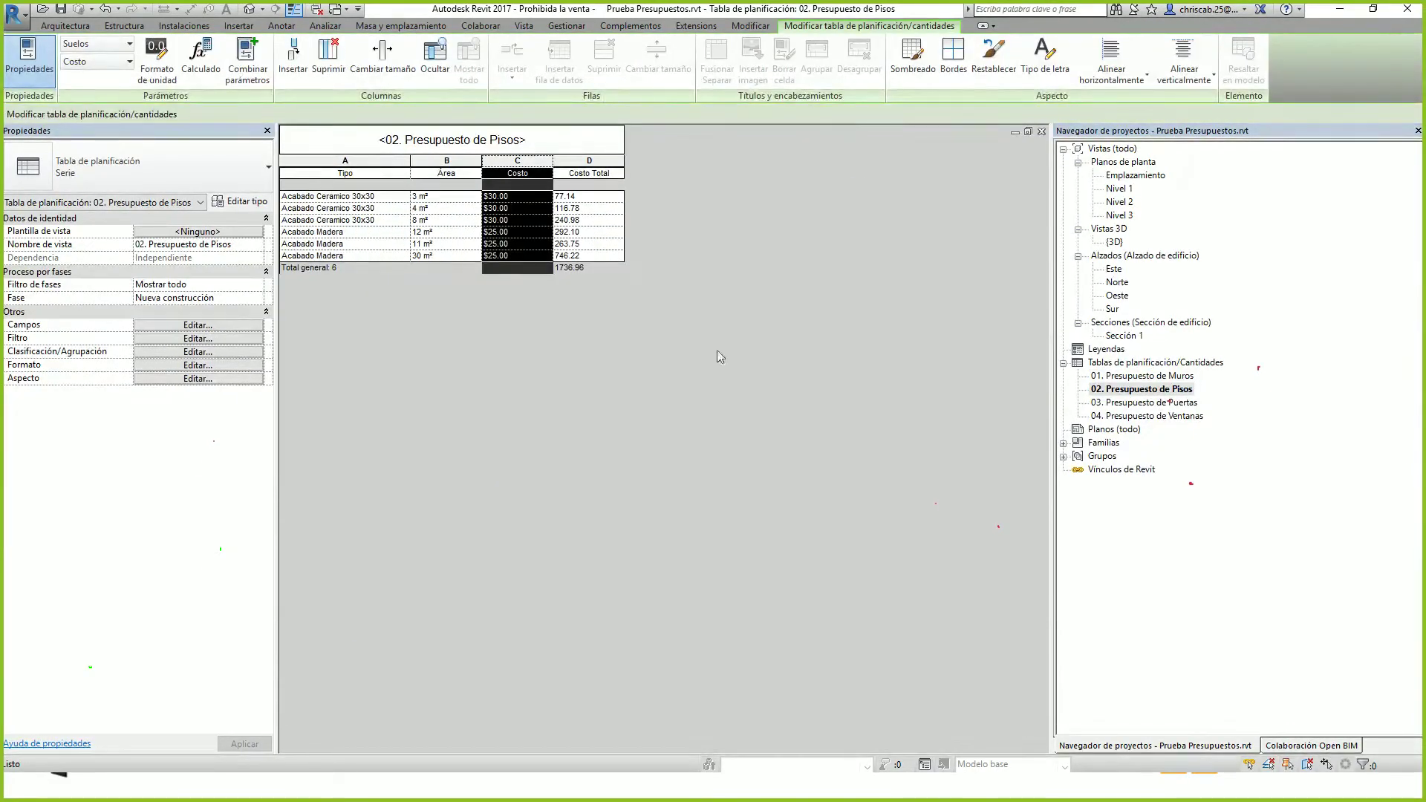
pyautogui.doubleClick(1156, 405)
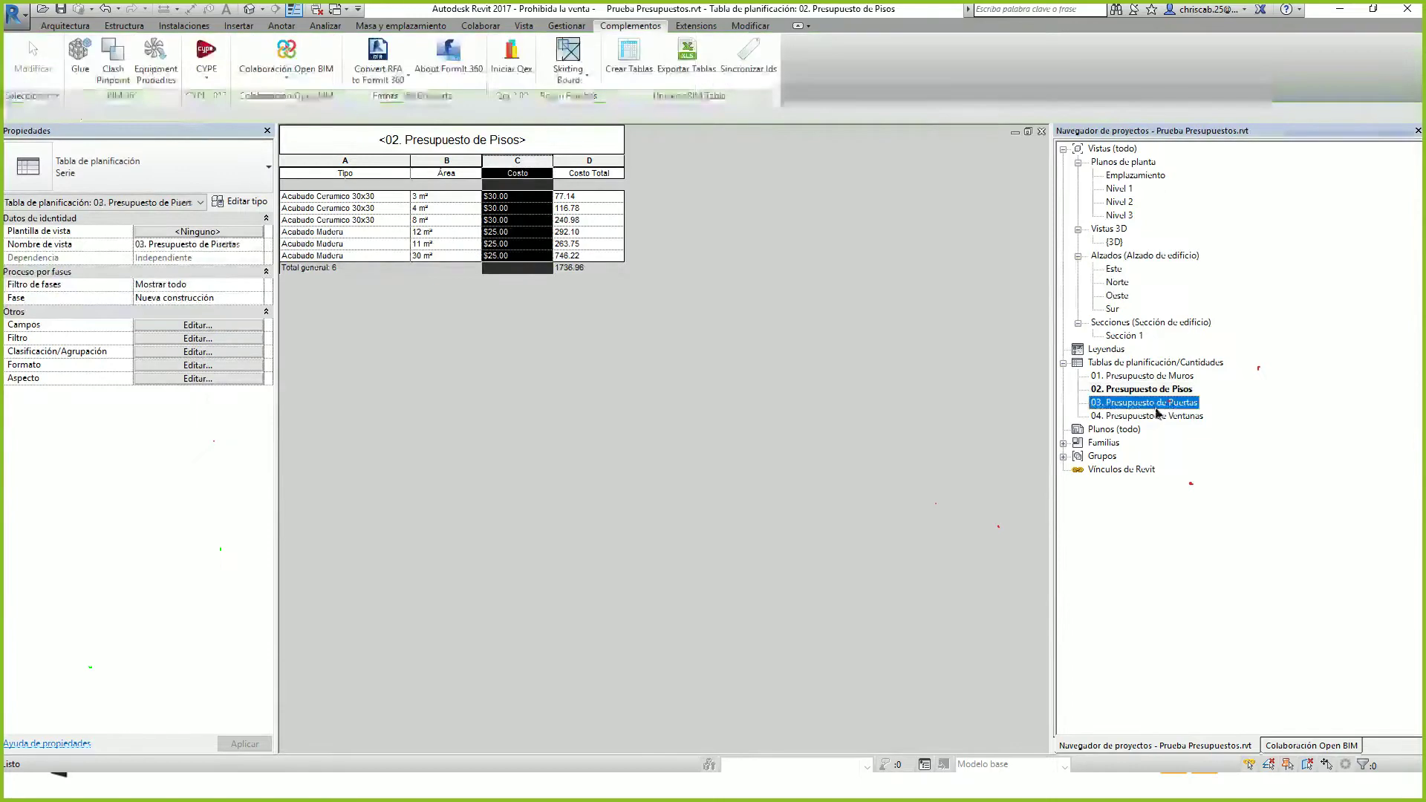
pyautogui.doubleClick(1157, 416)
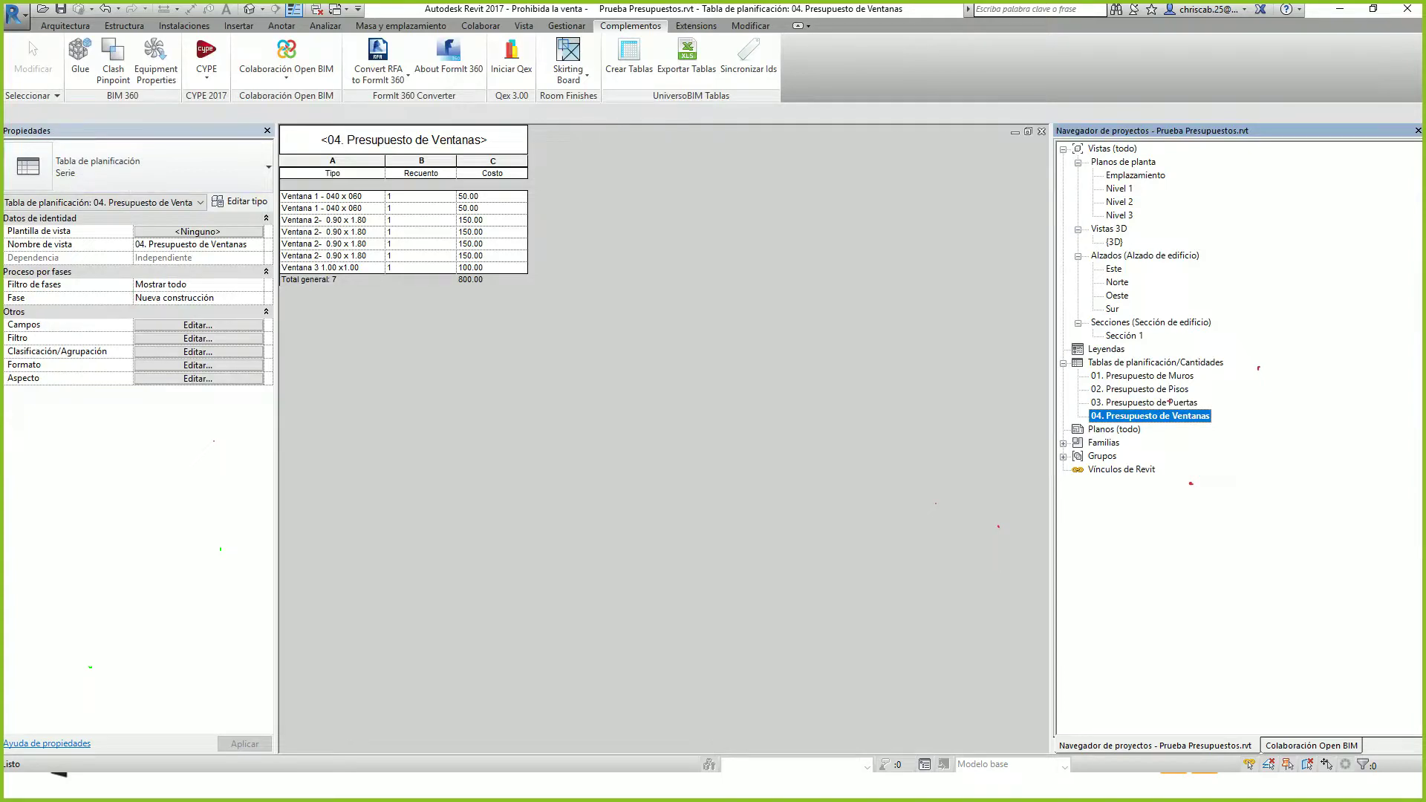
pyautogui.hotkey('alt', 'Tab')
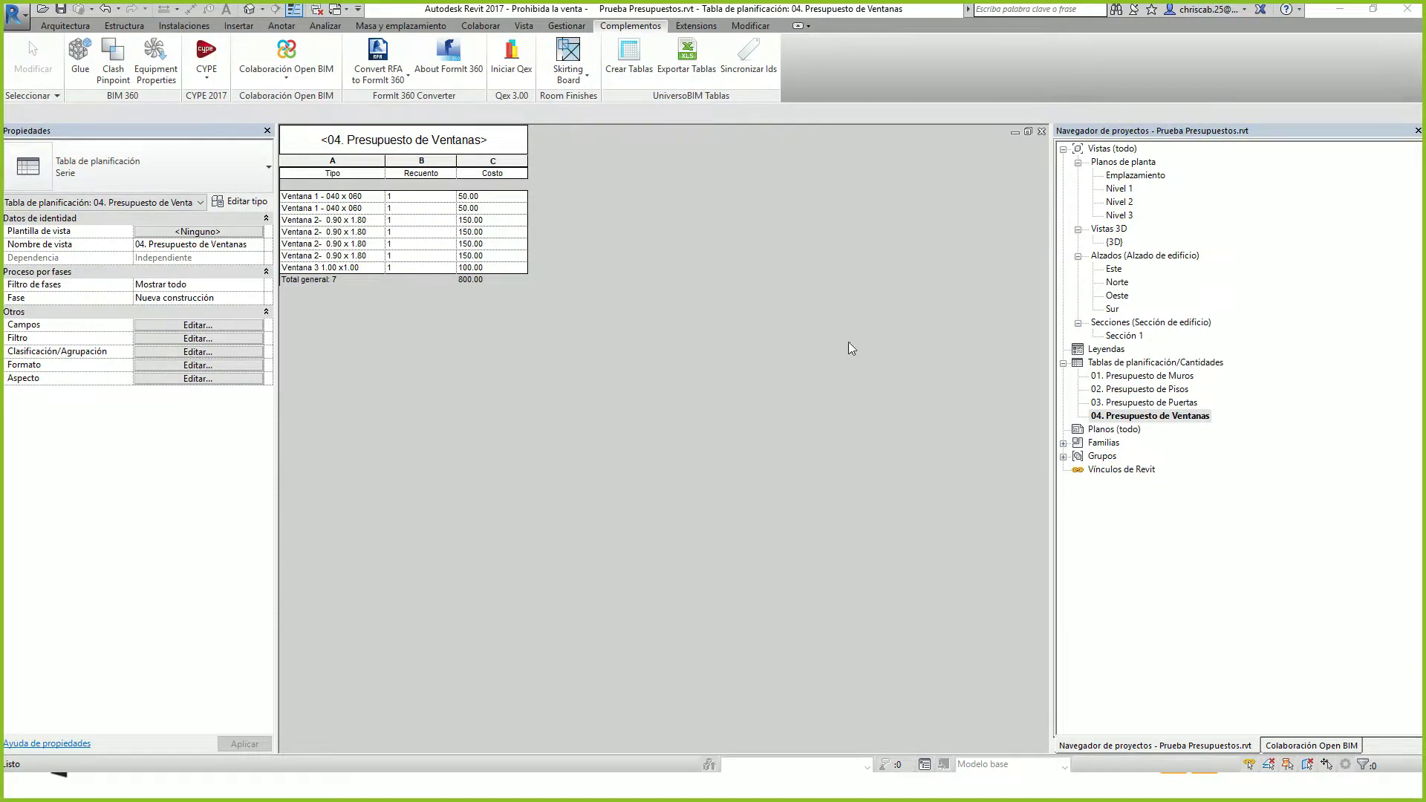
# Return to the 3D view and inspect the house's walls, doors and windows from different angles
pyautogui.click(249, 9)
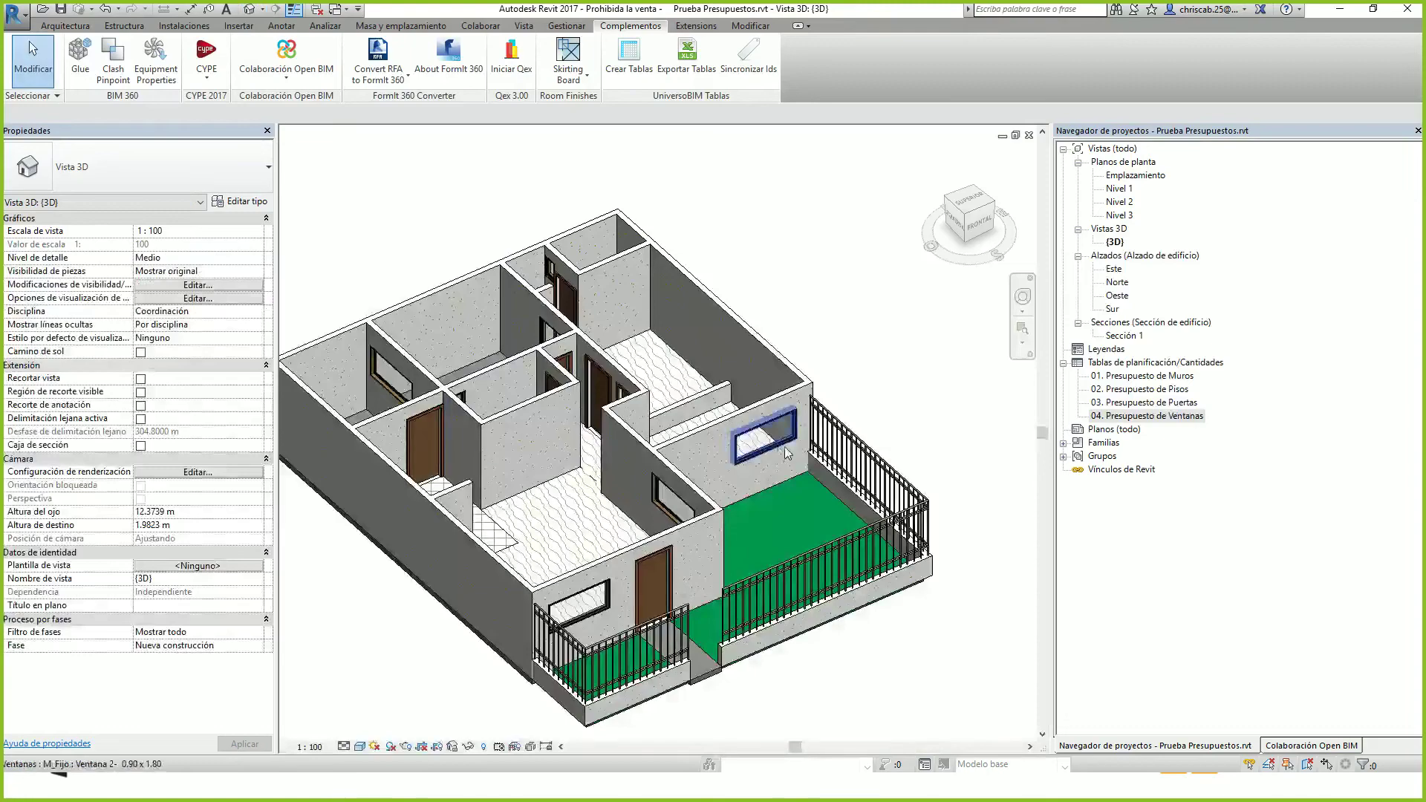
pyautogui.keyDown('shift'); pyautogui.moveTo(849, 411); pyautogui.dragTo(709, 349, button='middle'); pyautogui.keyUp('shift')
pyautogui.scroll(-5, 786, 335)
pyautogui.scroll(3, 601, 345)
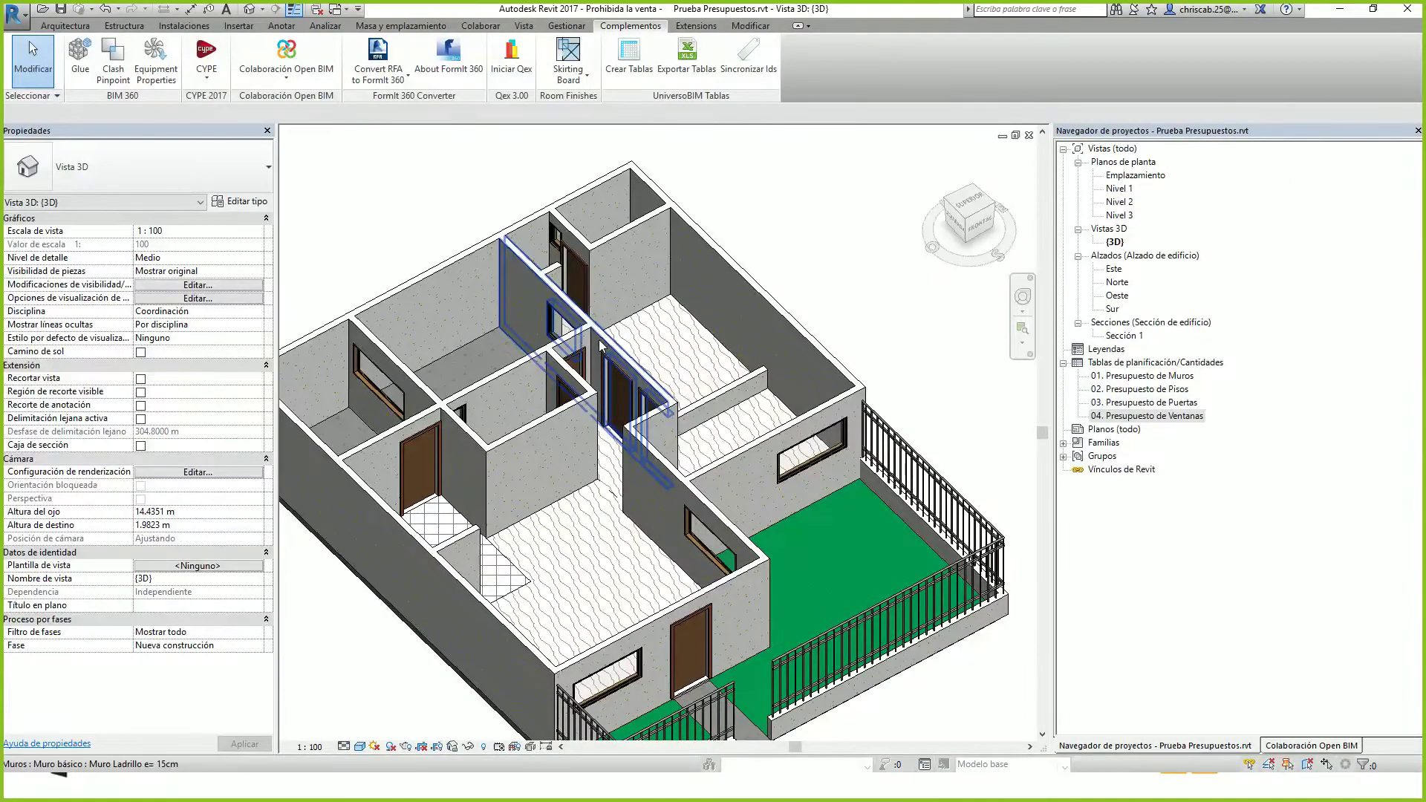
pyautogui.click(600, 344)
pyautogui.keyDown('shift'); pyautogui.moveTo(599, 344); pyautogui.dragTo(764, 558, button='middle'); pyautogui.keyUp('shift')
pyautogui.click(763, 558)
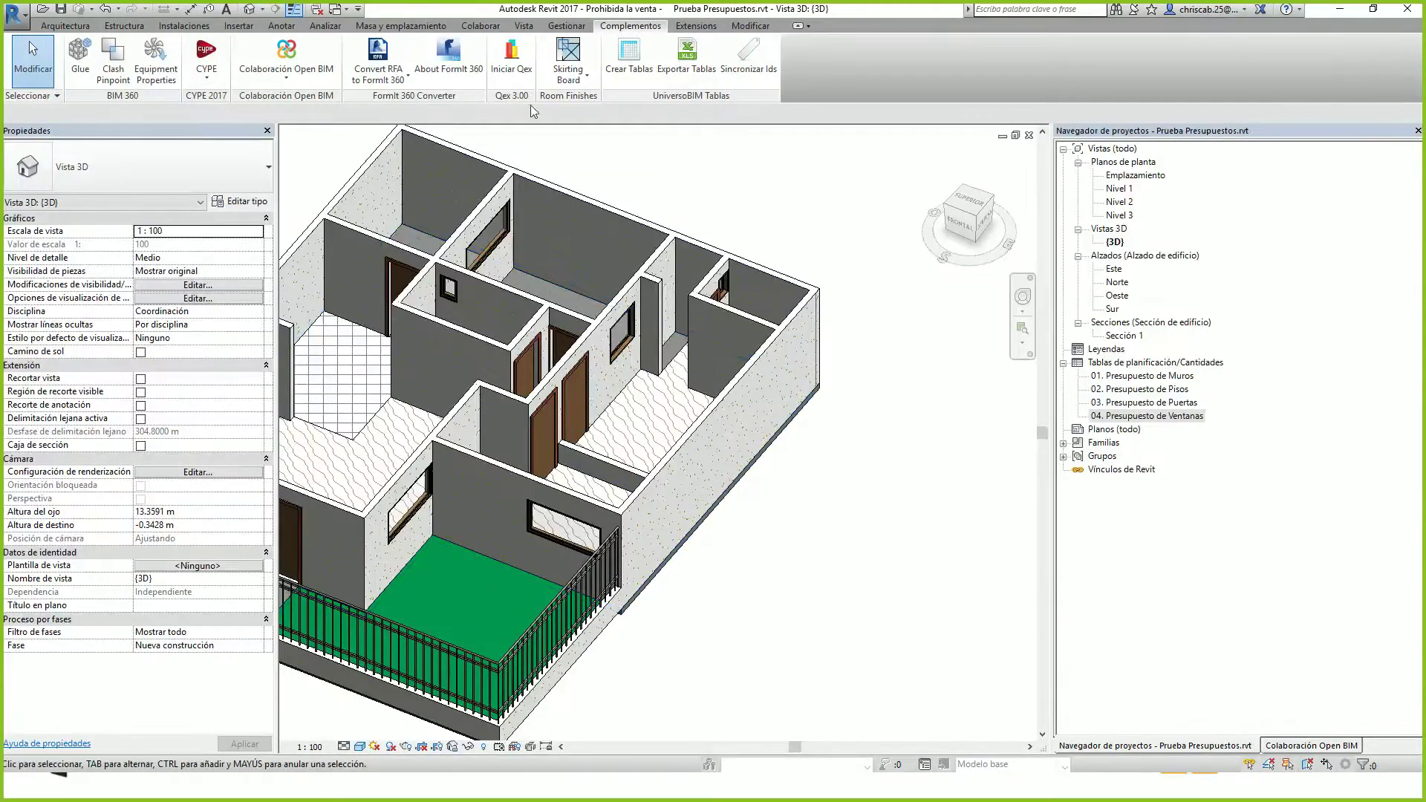
# Start a new schedule/quantities table and choose the Muros category for it
pyautogui.click(524, 26)
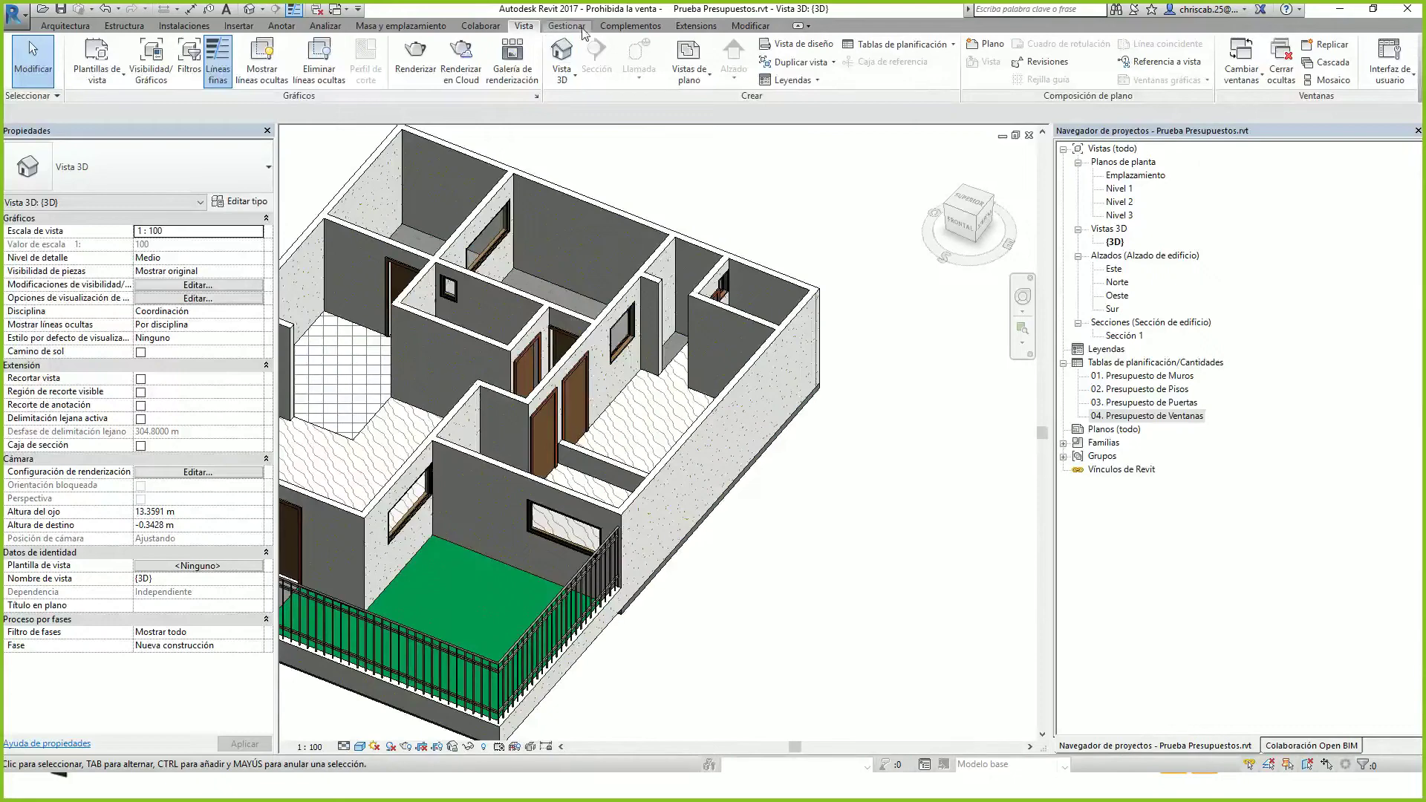
pyautogui.click(898, 45)
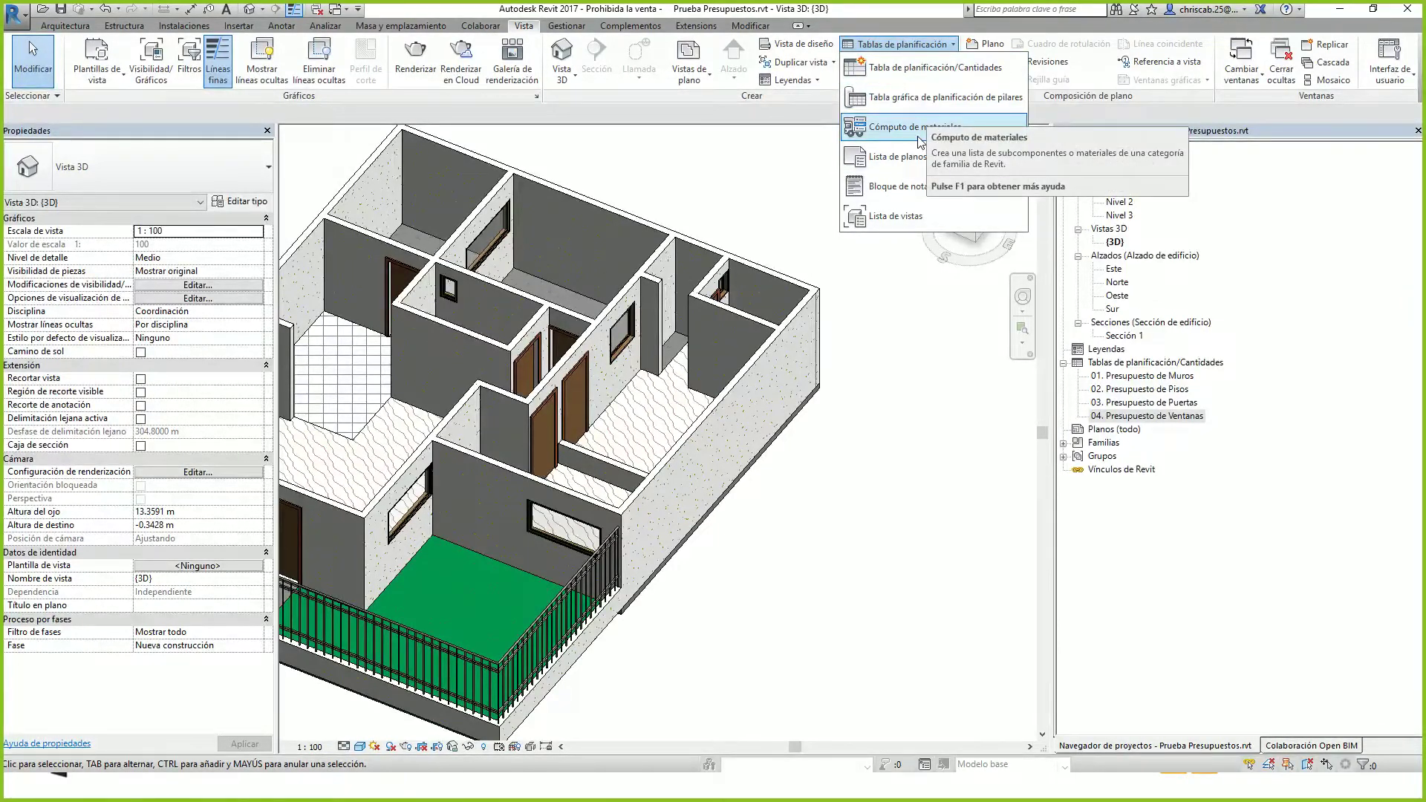
pyautogui.click(953, 71)
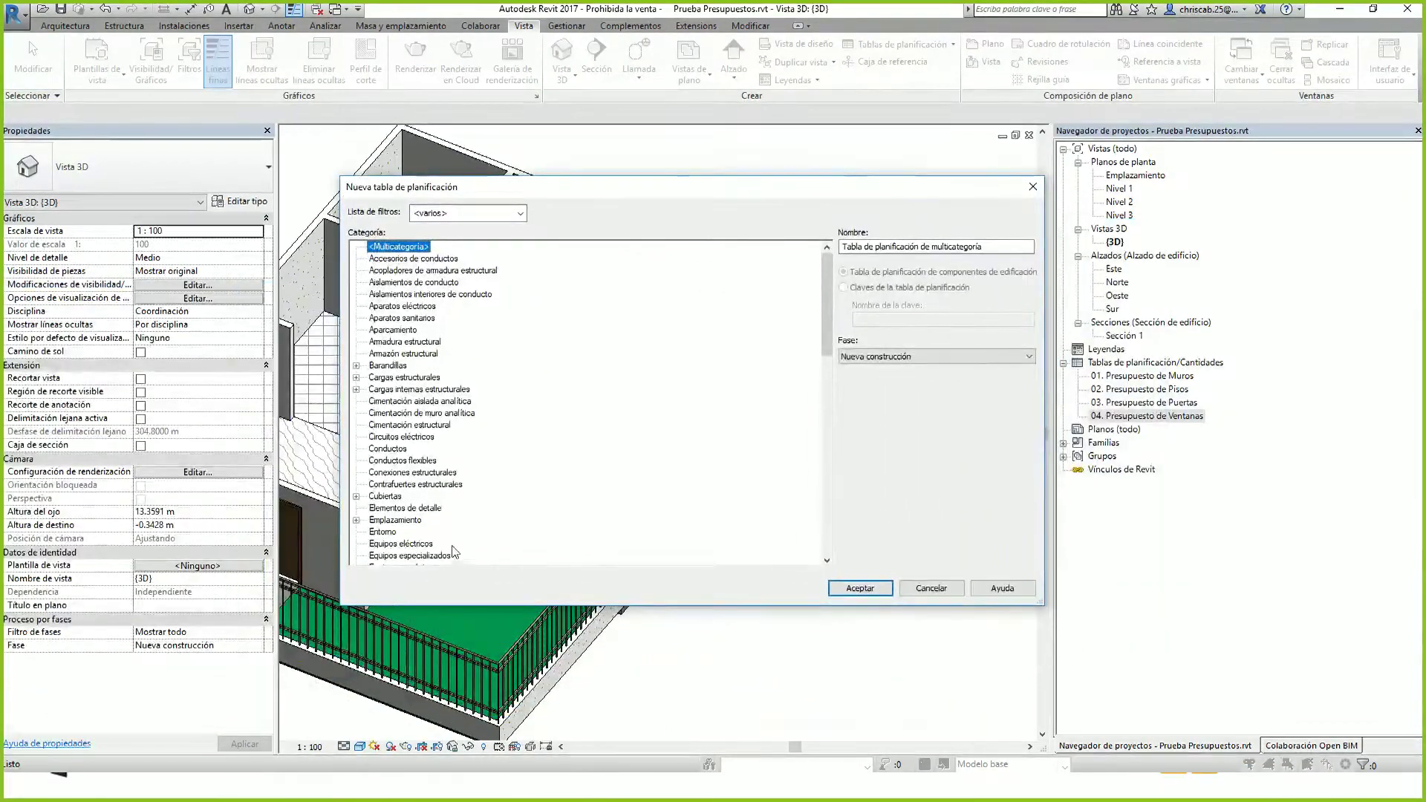
pyautogui.scroll(-2, 473, 387)
pyautogui.scroll(-3, 475, 384)
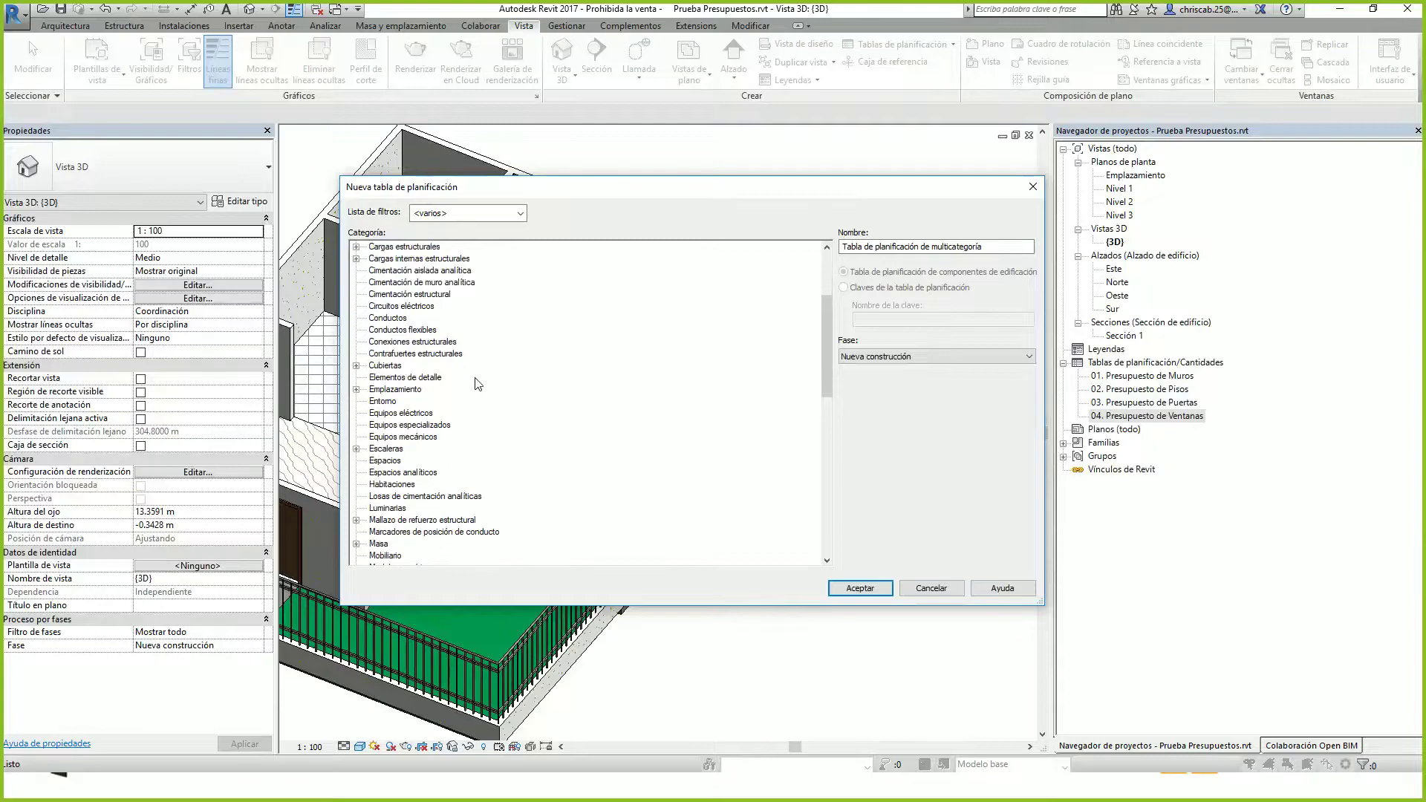
pyautogui.scroll(-2, 483, 382)
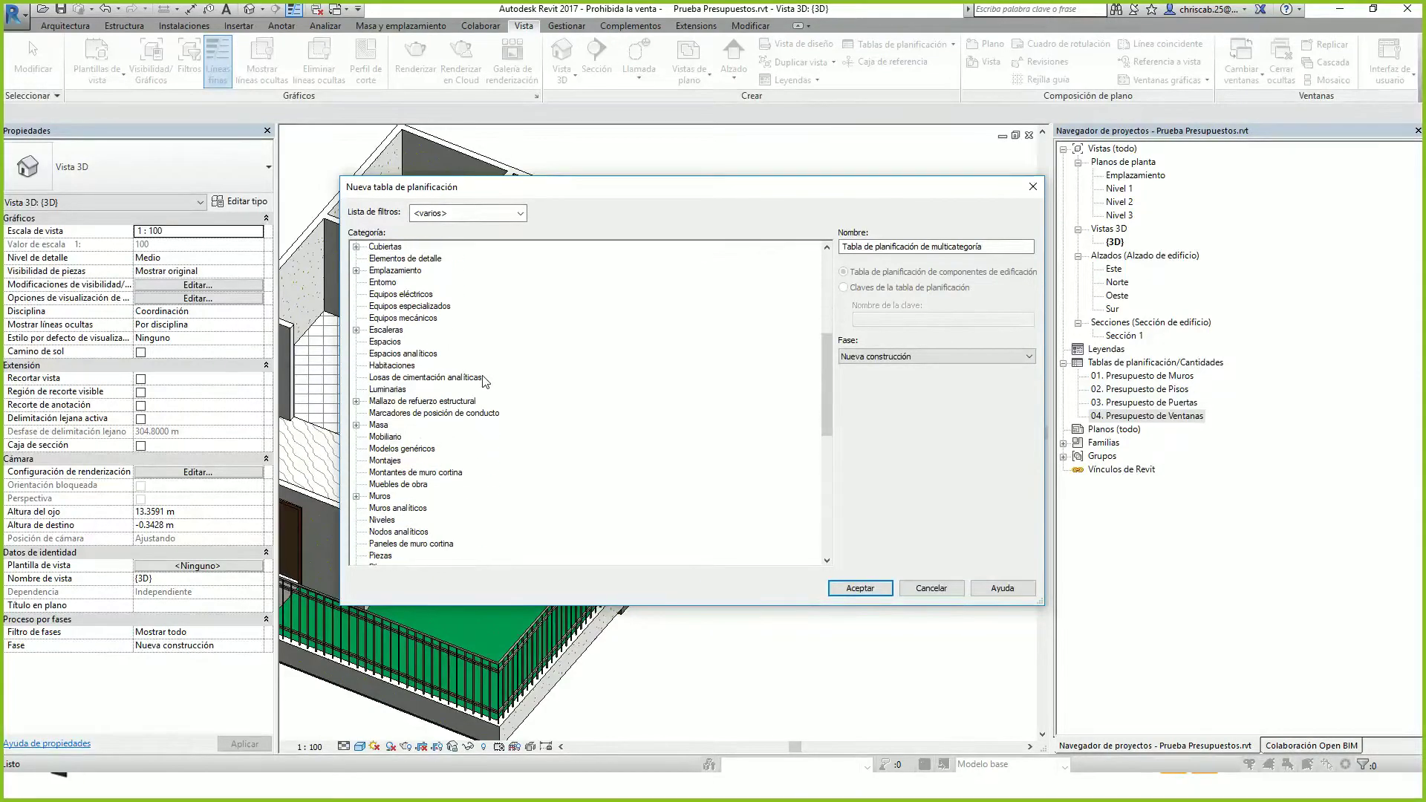
pyautogui.click(380, 496)
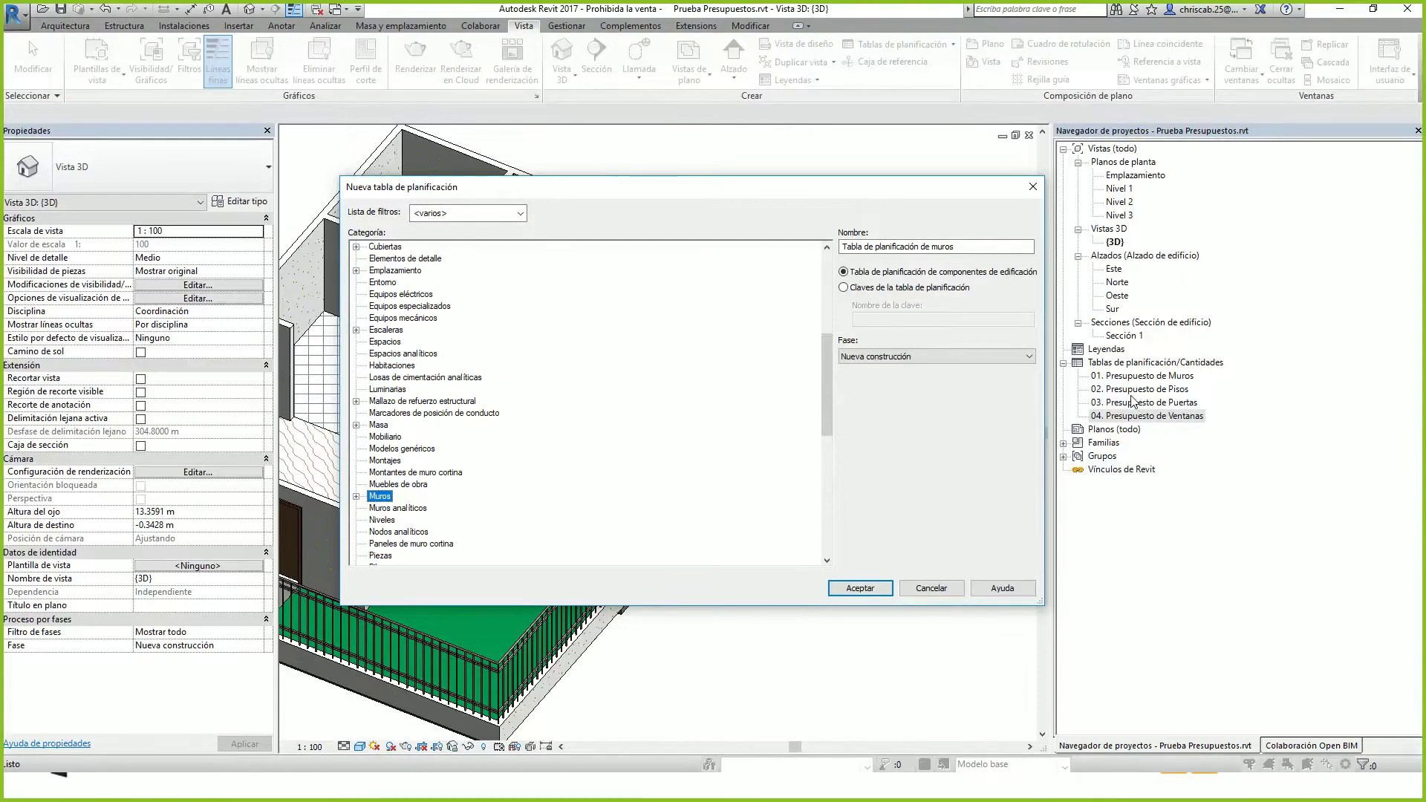
# Name the new wall schedule "05. Metrado de Muros" and proceed to its properties
pyautogui.moveTo(1002, 246); pyautogui.dragTo(803, 248)
pyautogui.write('05.')
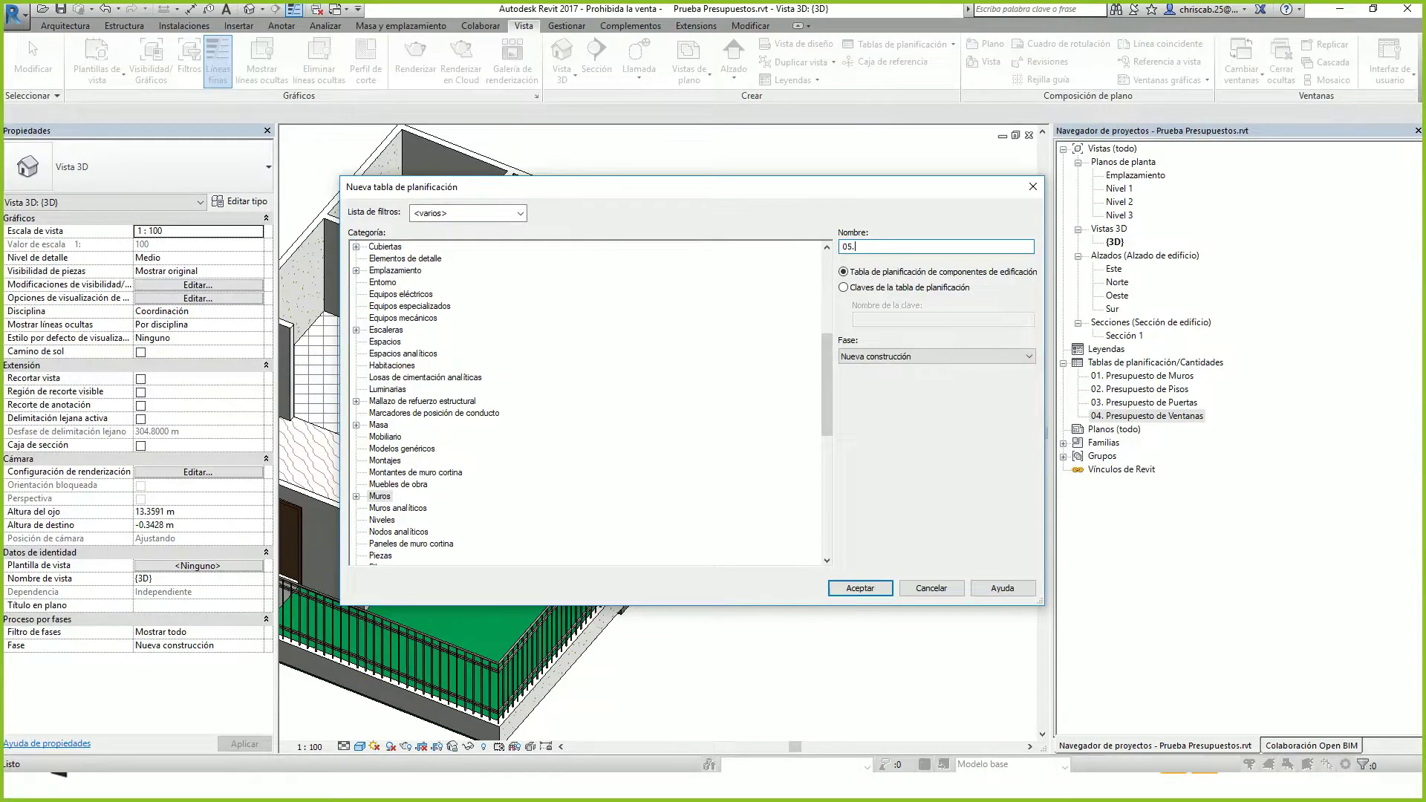
pyautogui.write(' Metrado de Muros')
pyautogui.click(887, 587)
# Enlarge the schedule properties dialog and add the Tipo field to the scheduled fields
pyautogui.moveTo(503, 221); pyautogui.dragTo(319, 212)
pyautogui.moveTo(735, 551); pyautogui.dragTo(963, 681)
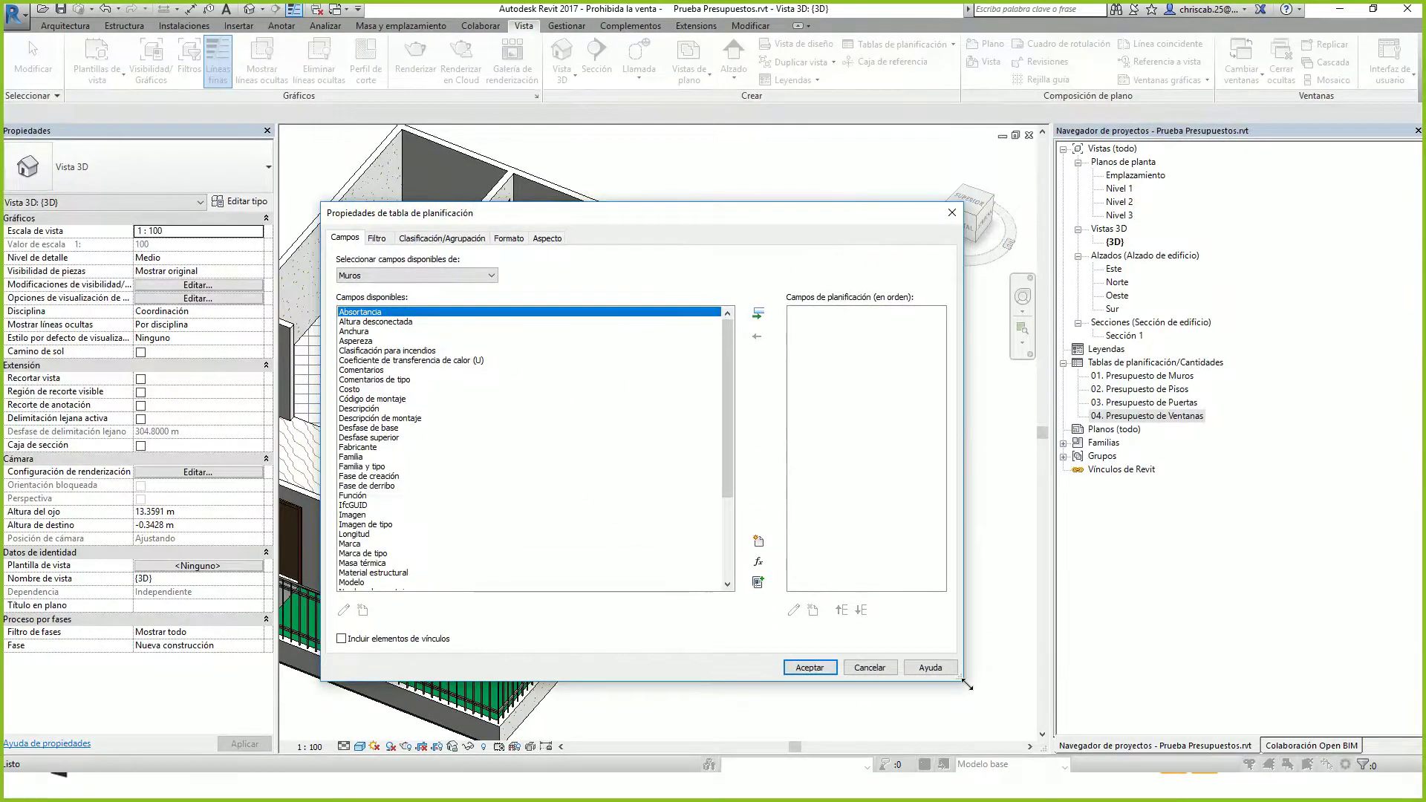
pyautogui.scroll(-5, 443, 434)
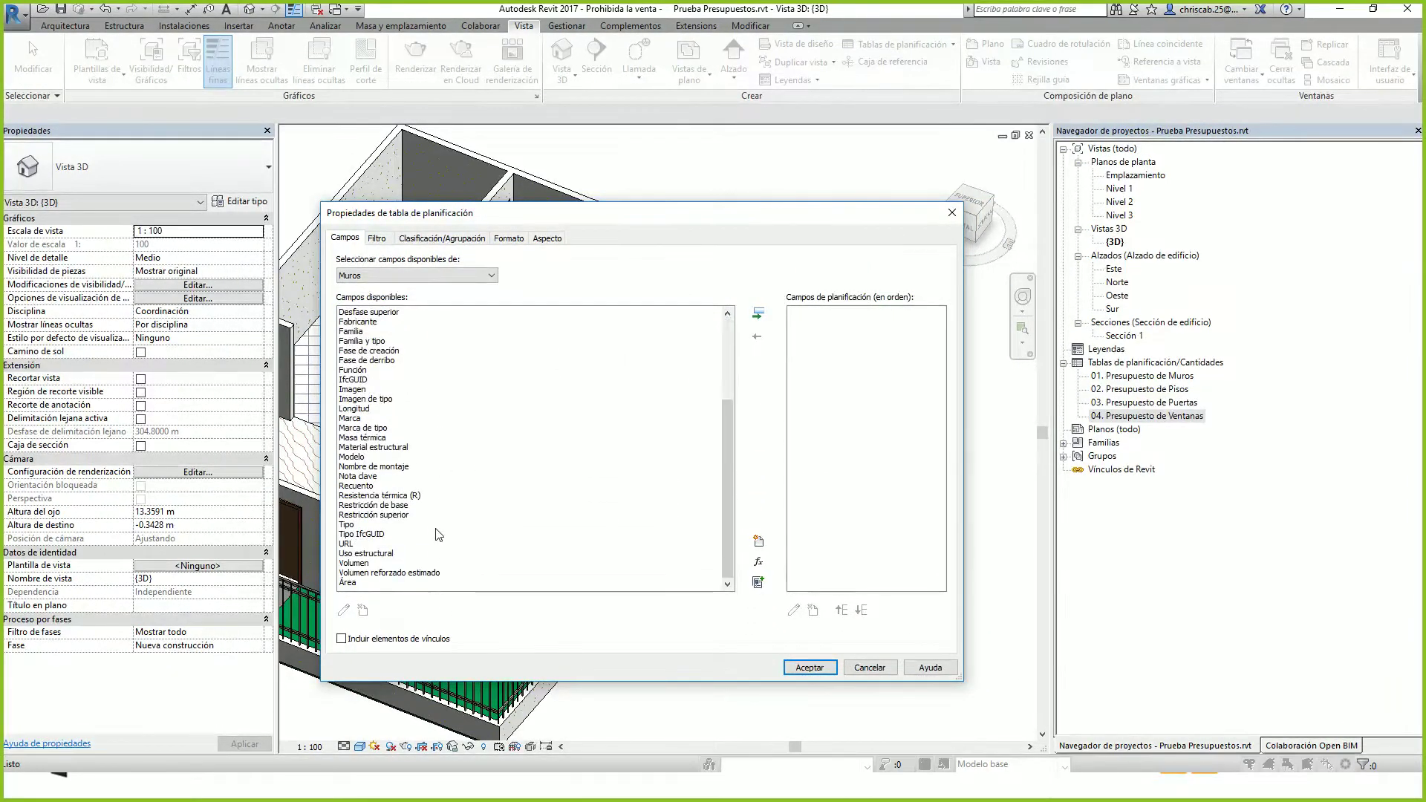
pyautogui.click(353, 516)
pyautogui.click(351, 525)
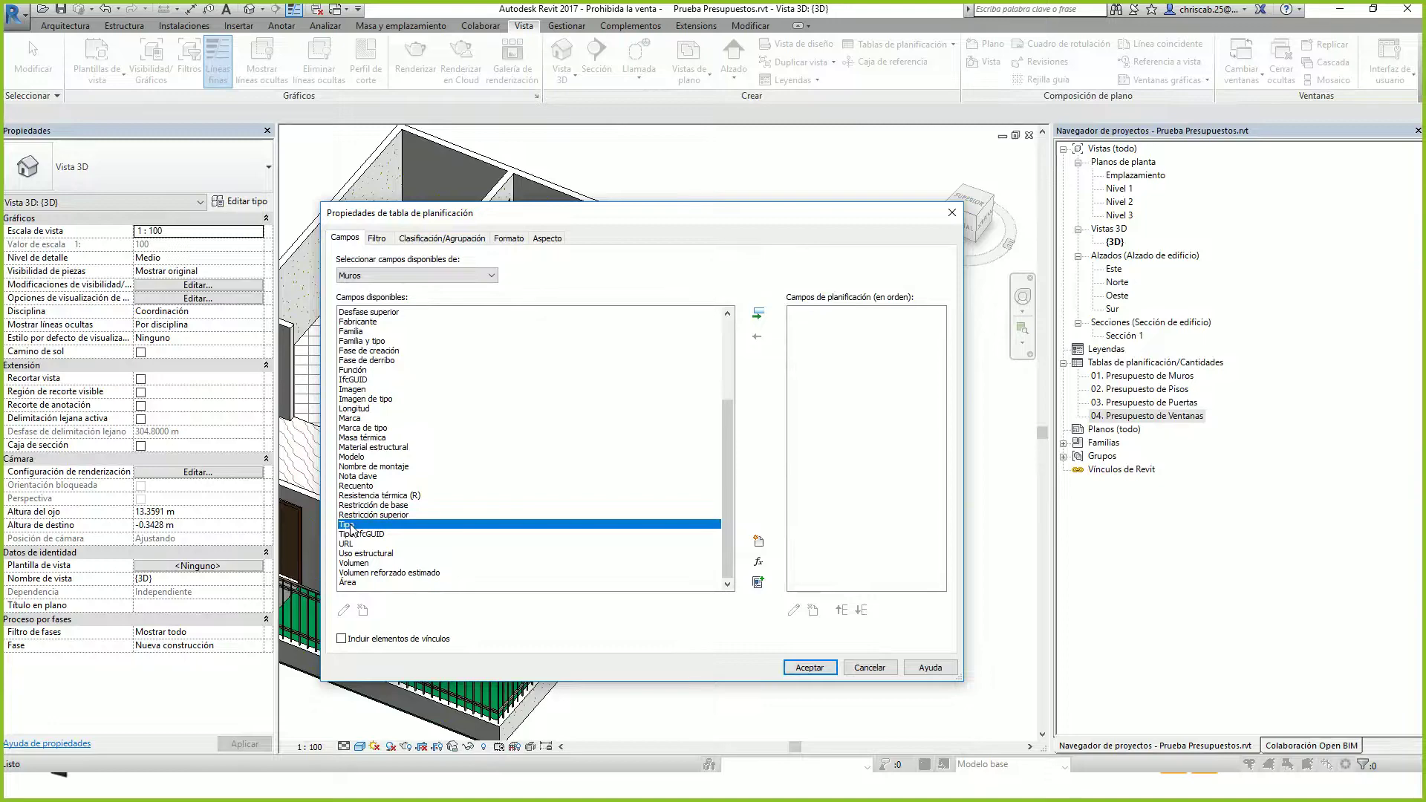
pyautogui.doubleClick(350, 525)
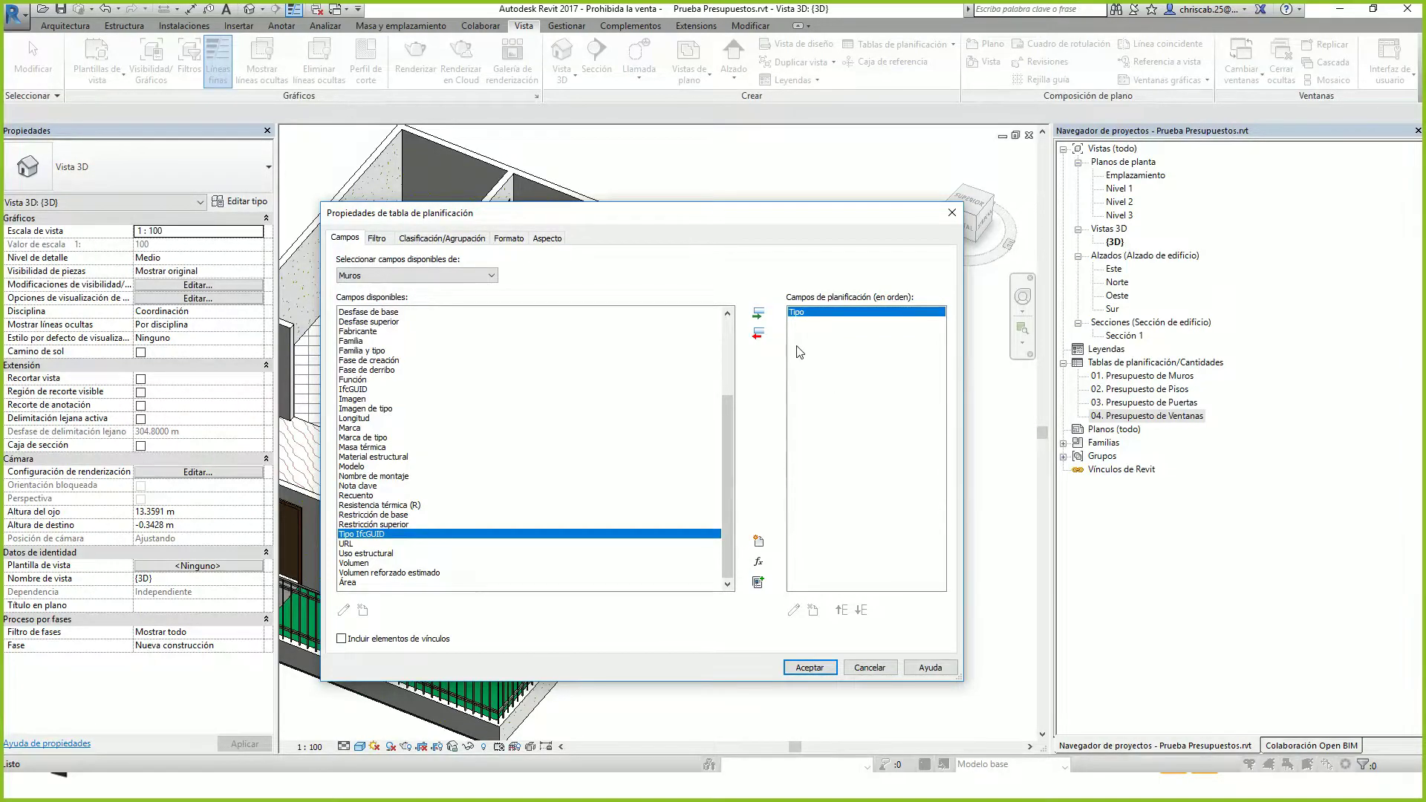
# Add the Área field after Tipo and generate the wall schedule
pyautogui.scroll(2, 541, 430)
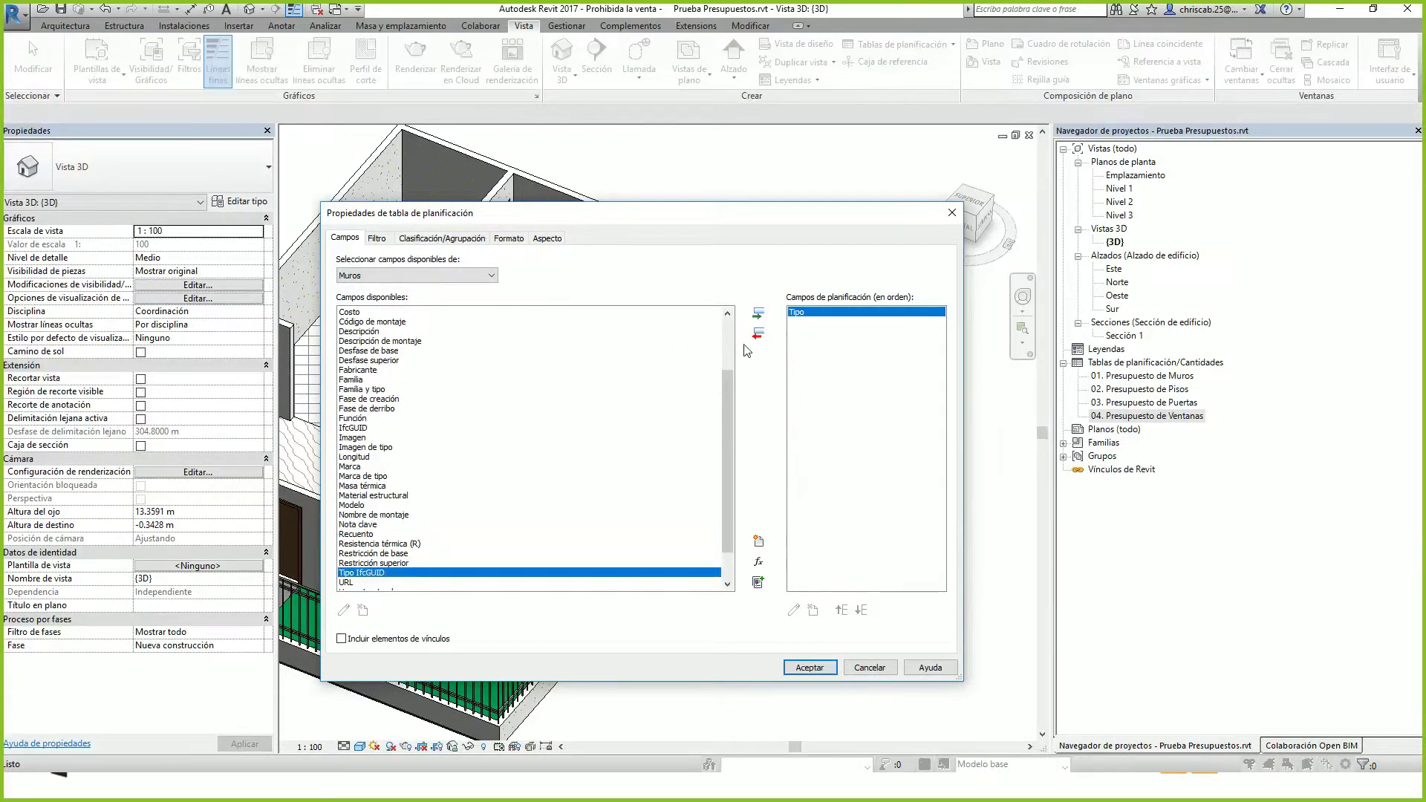
pyautogui.scroll(-2, 606, 410)
pyautogui.click(354, 584)
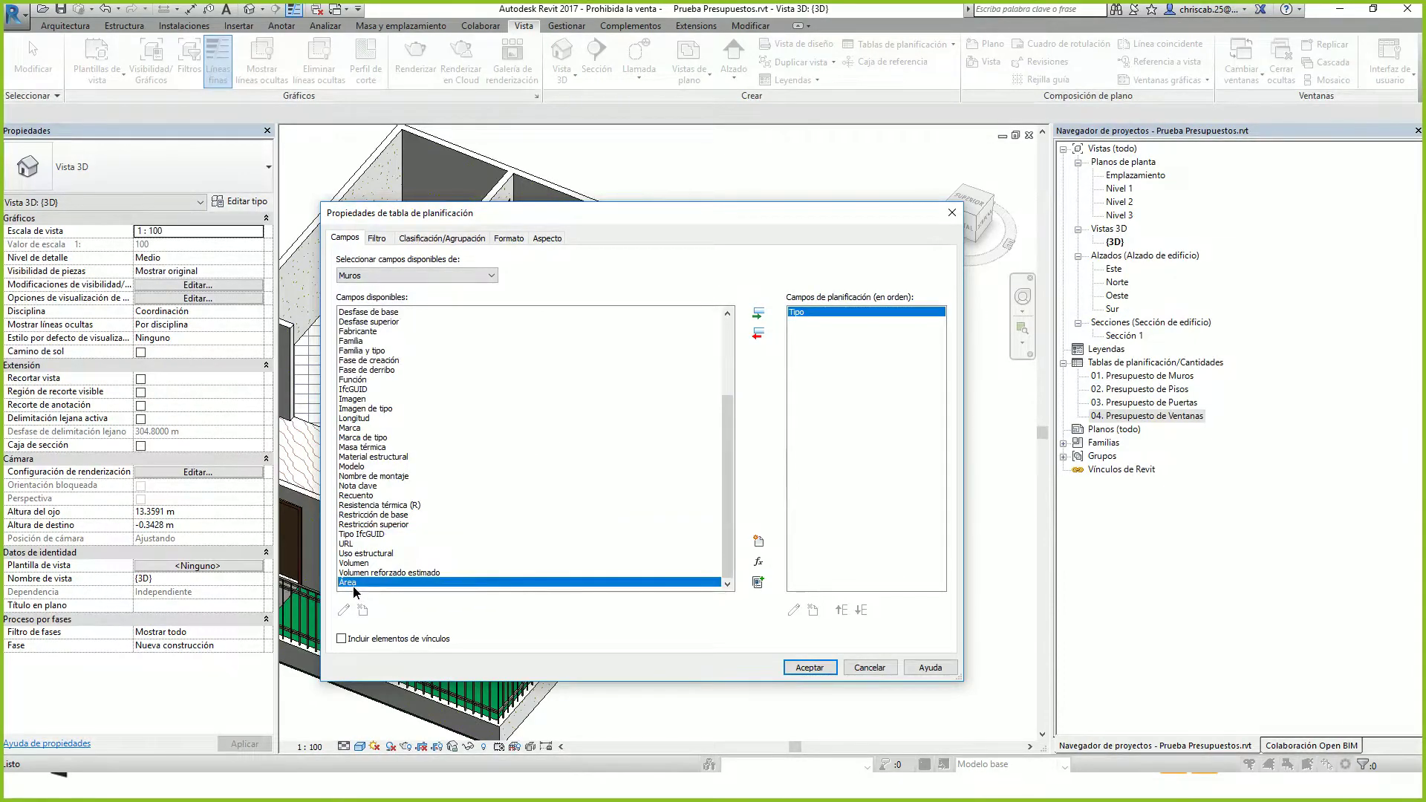
pyautogui.doubleClick(354, 583)
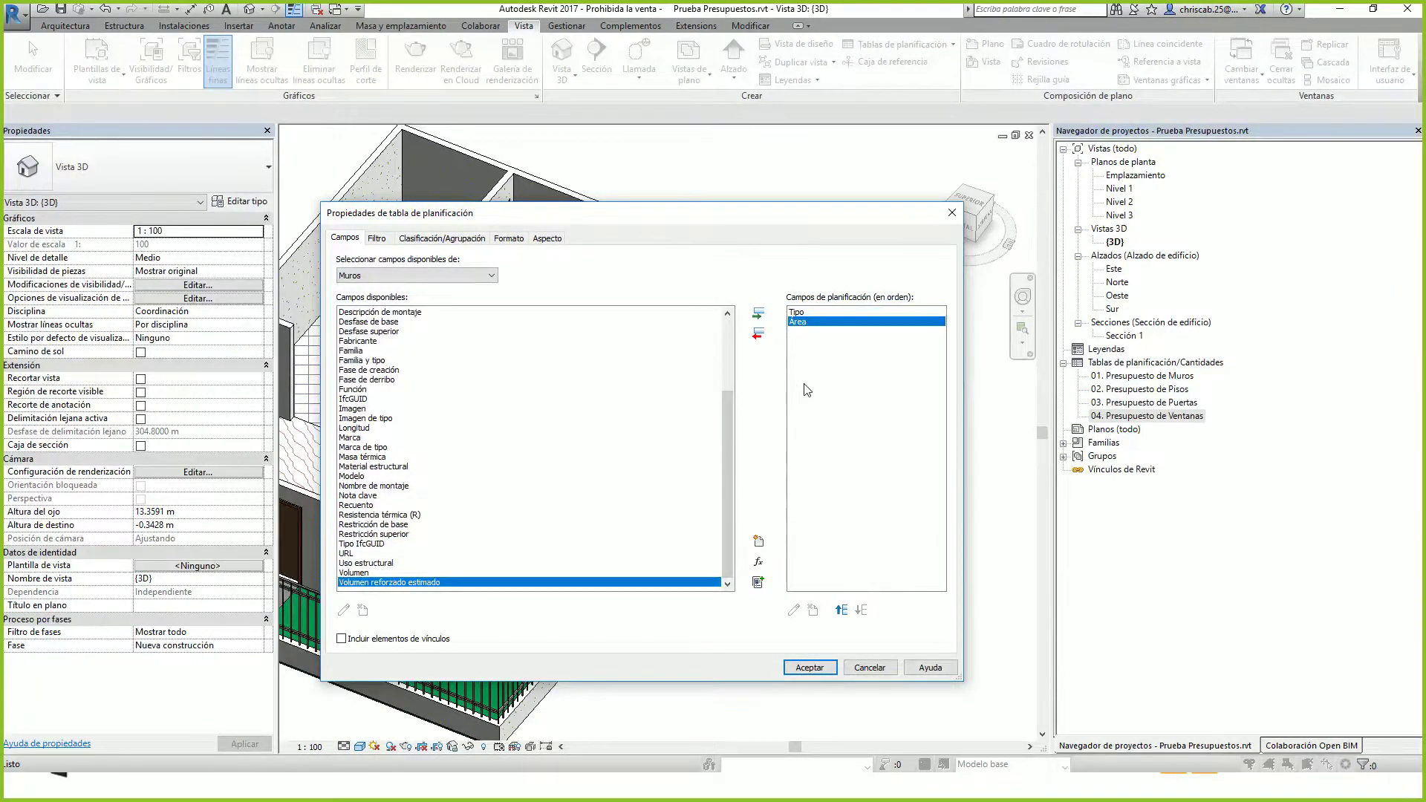
pyautogui.click(810, 668)
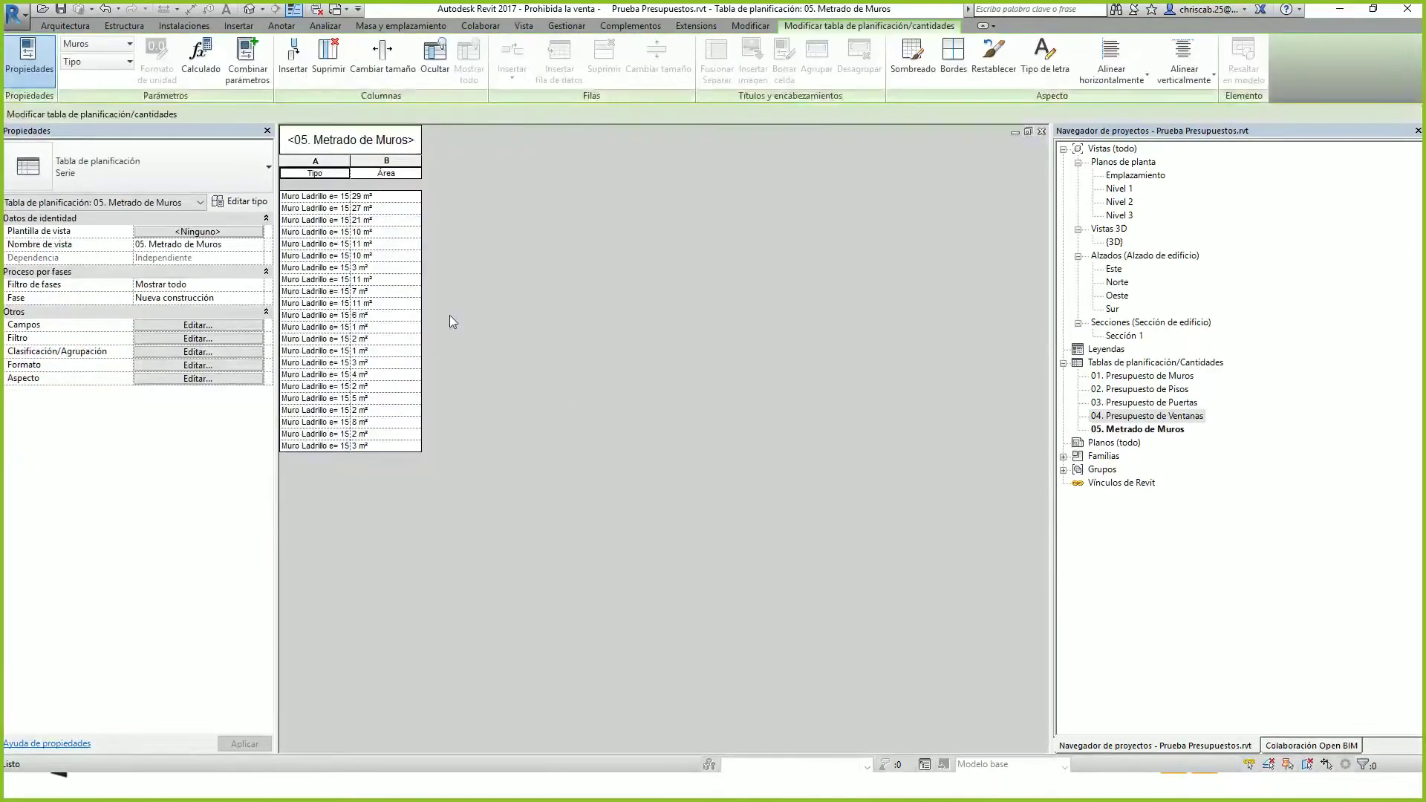
# Widen the Tipo column to fit the wall names and add the Familia field as the schedule's first column
pyautogui.moveTo(351, 163)
pyautogui.mouseDown()
pyautogui.moveTo(424, 162)
pyautogui.moveTo(375, 164)
pyautogui.mouseUp()
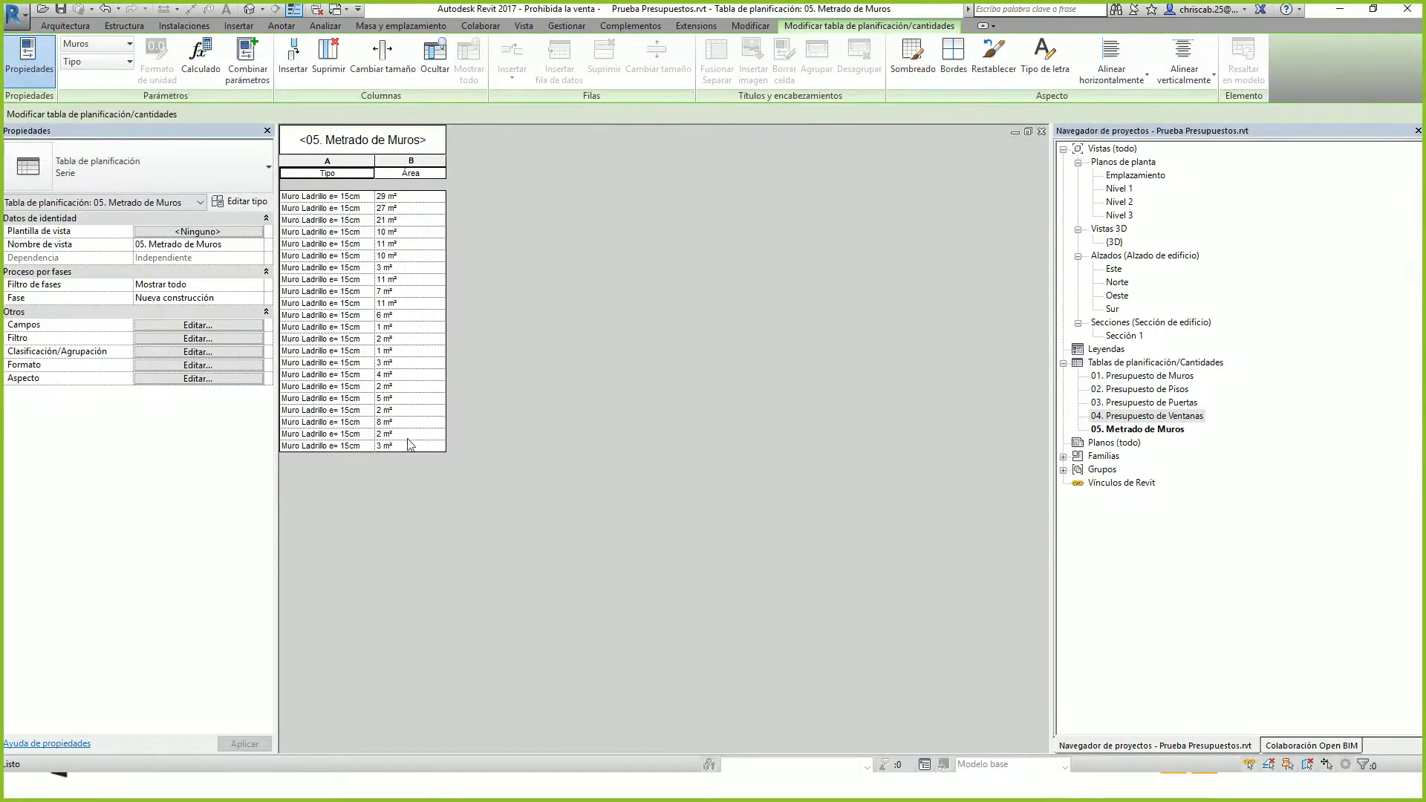
pyautogui.click(238, 325)
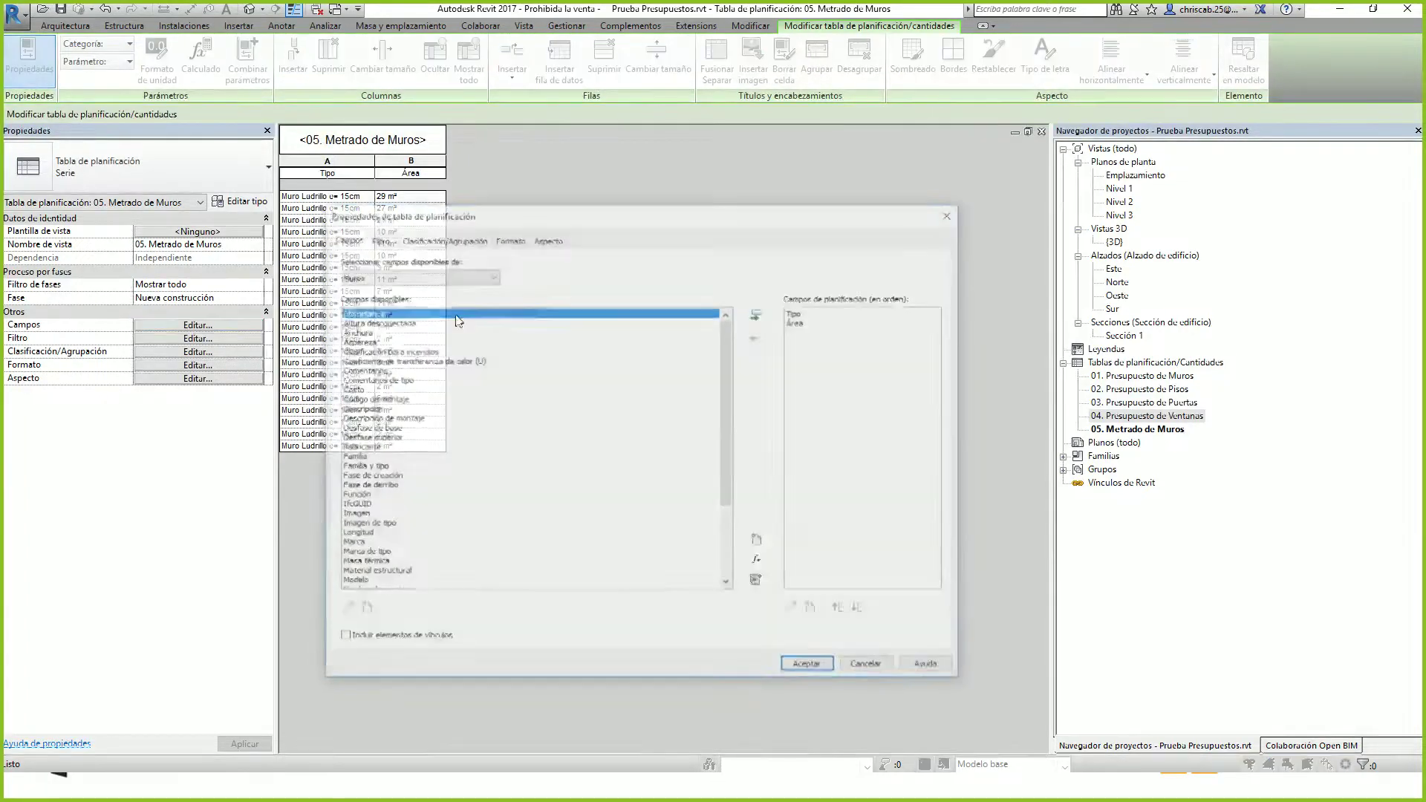
pyautogui.doubleClick(360, 457)
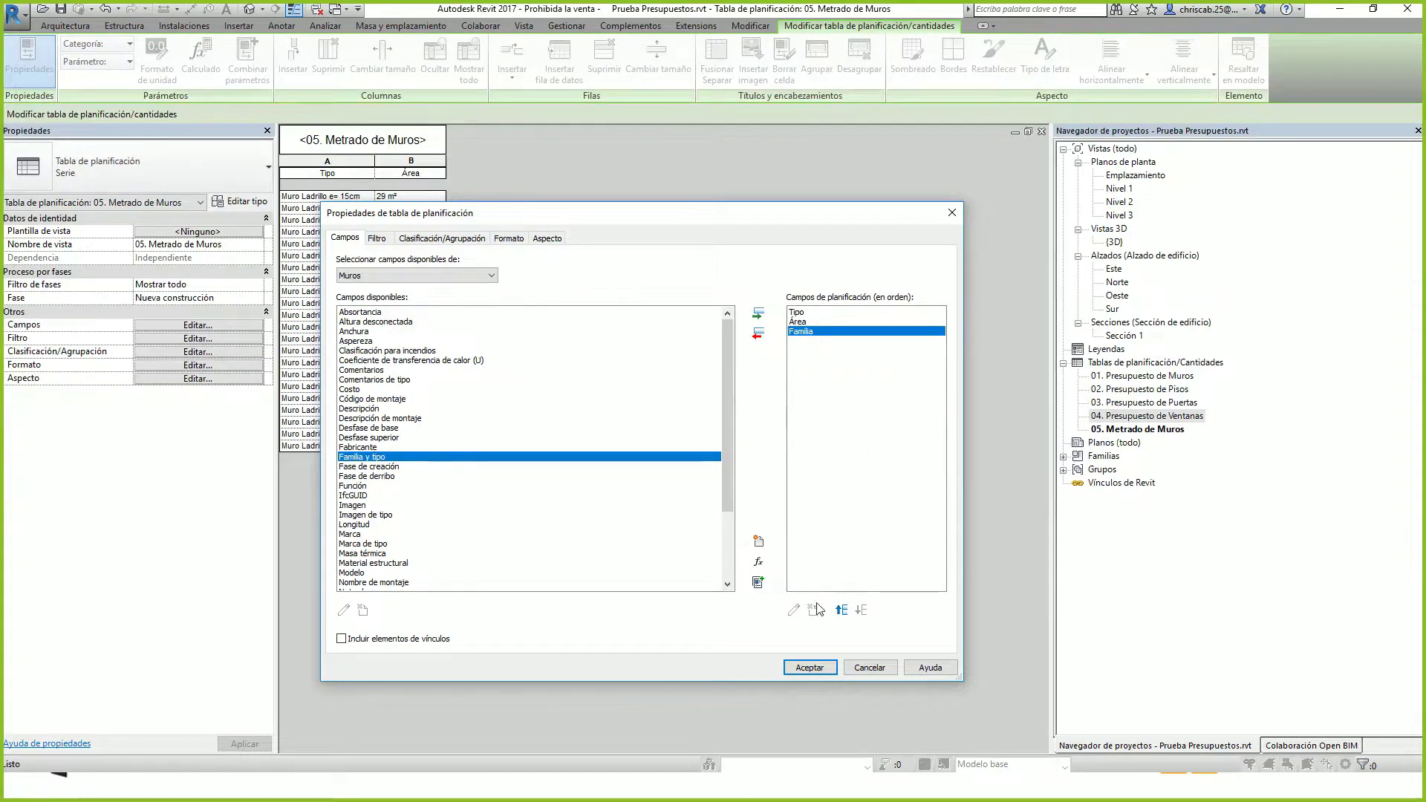
pyautogui.click(841, 610)
pyautogui.click(840, 610)
pyautogui.click(810, 668)
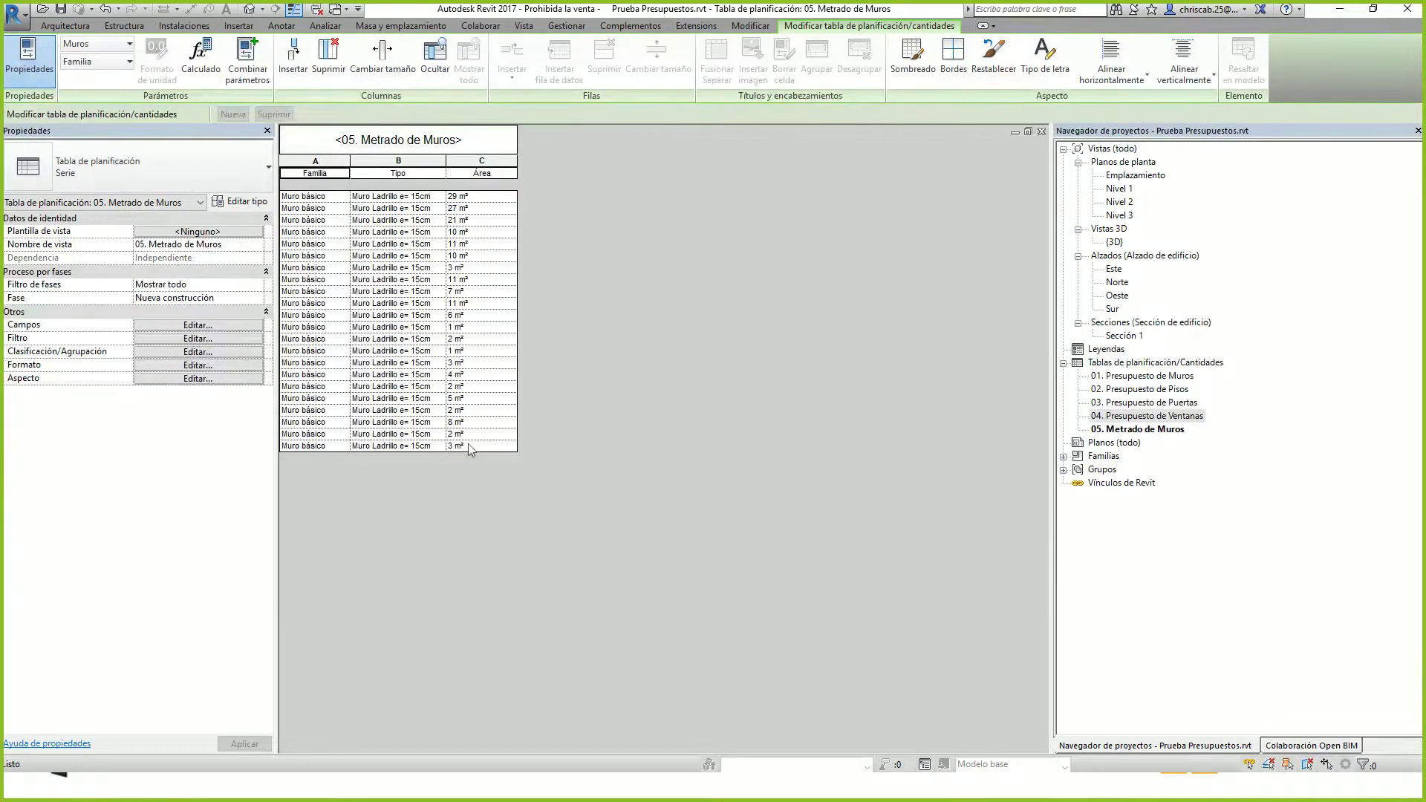
# Override the project unit settings for the Área column and round its values to 2 decimal places
pyautogui.click(481, 163)
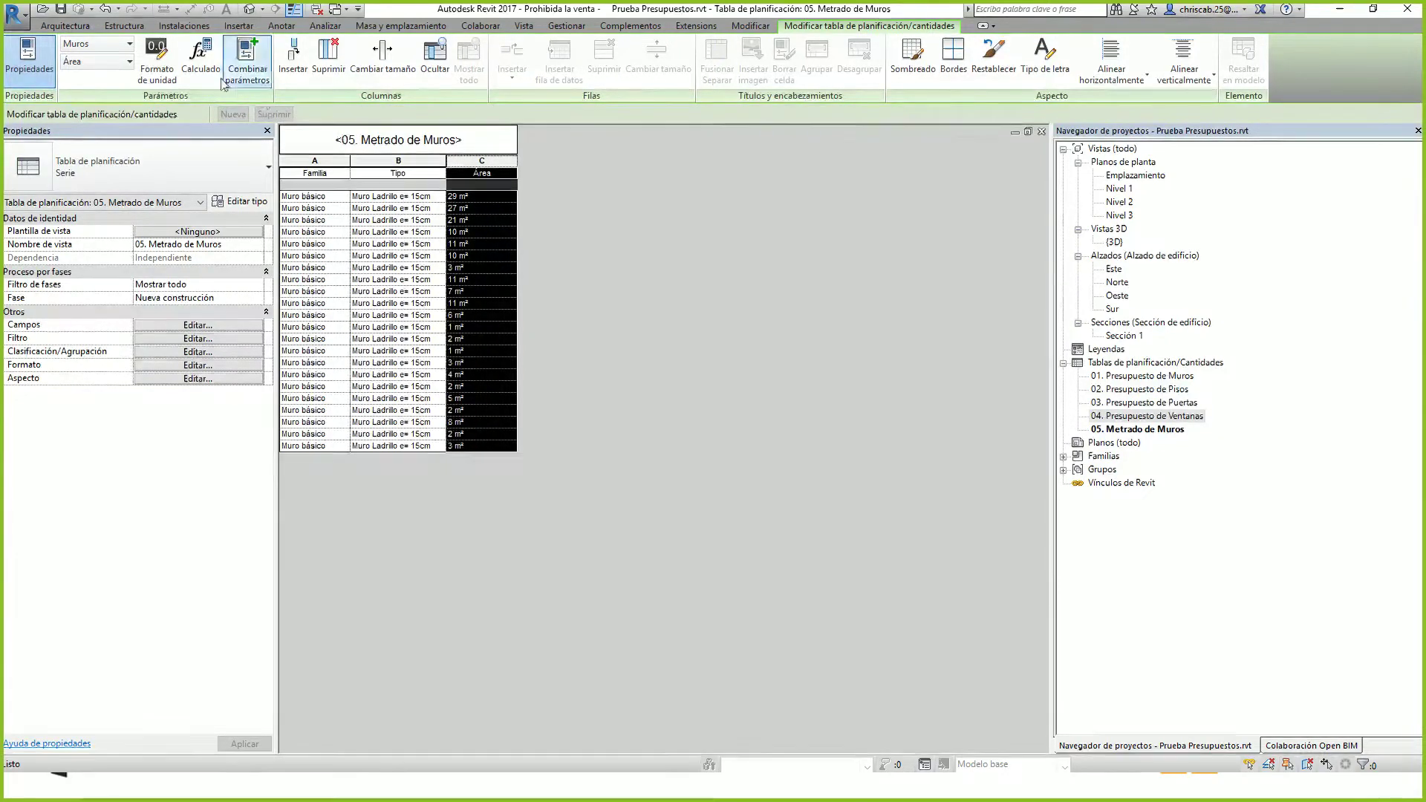
pyautogui.click(159, 77)
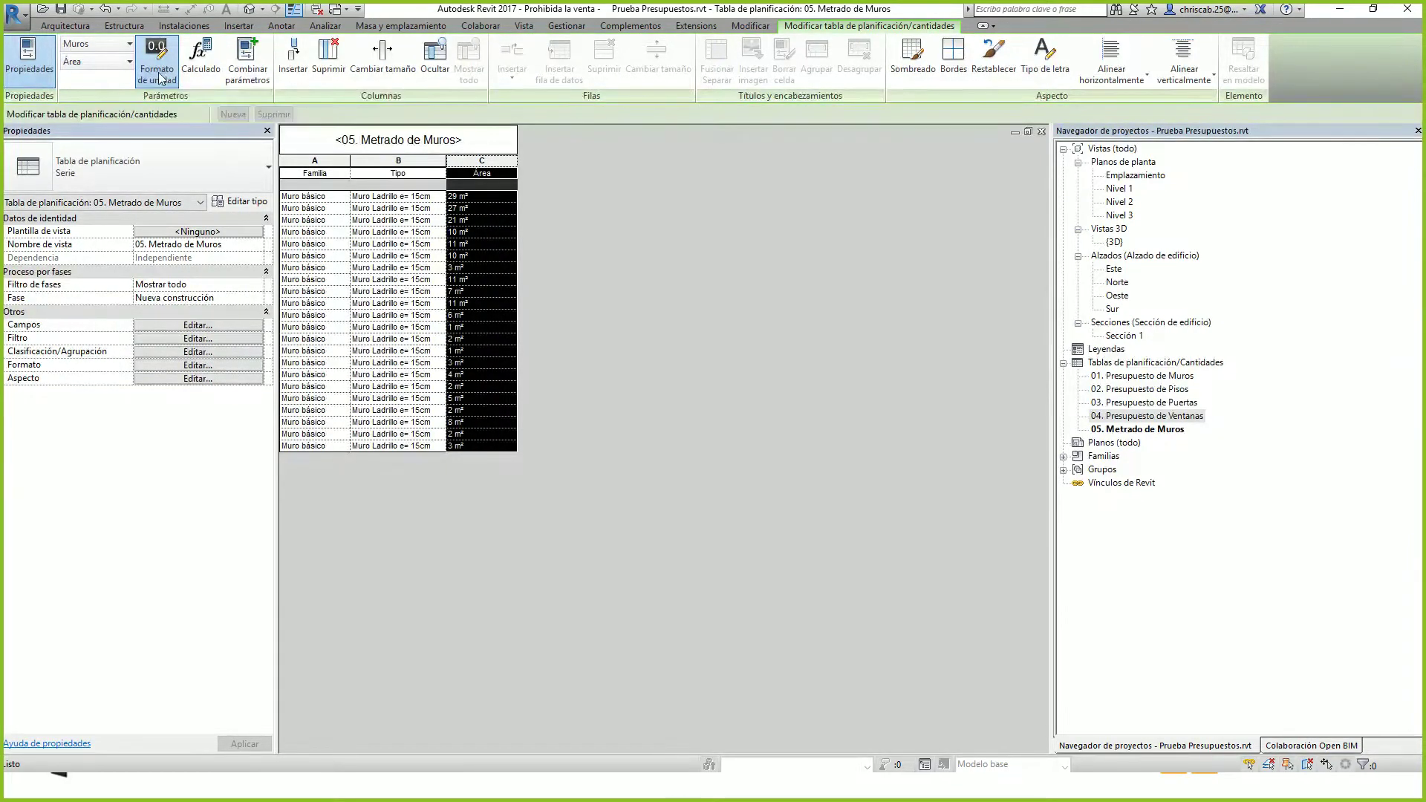
pyautogui.click(643, 291)
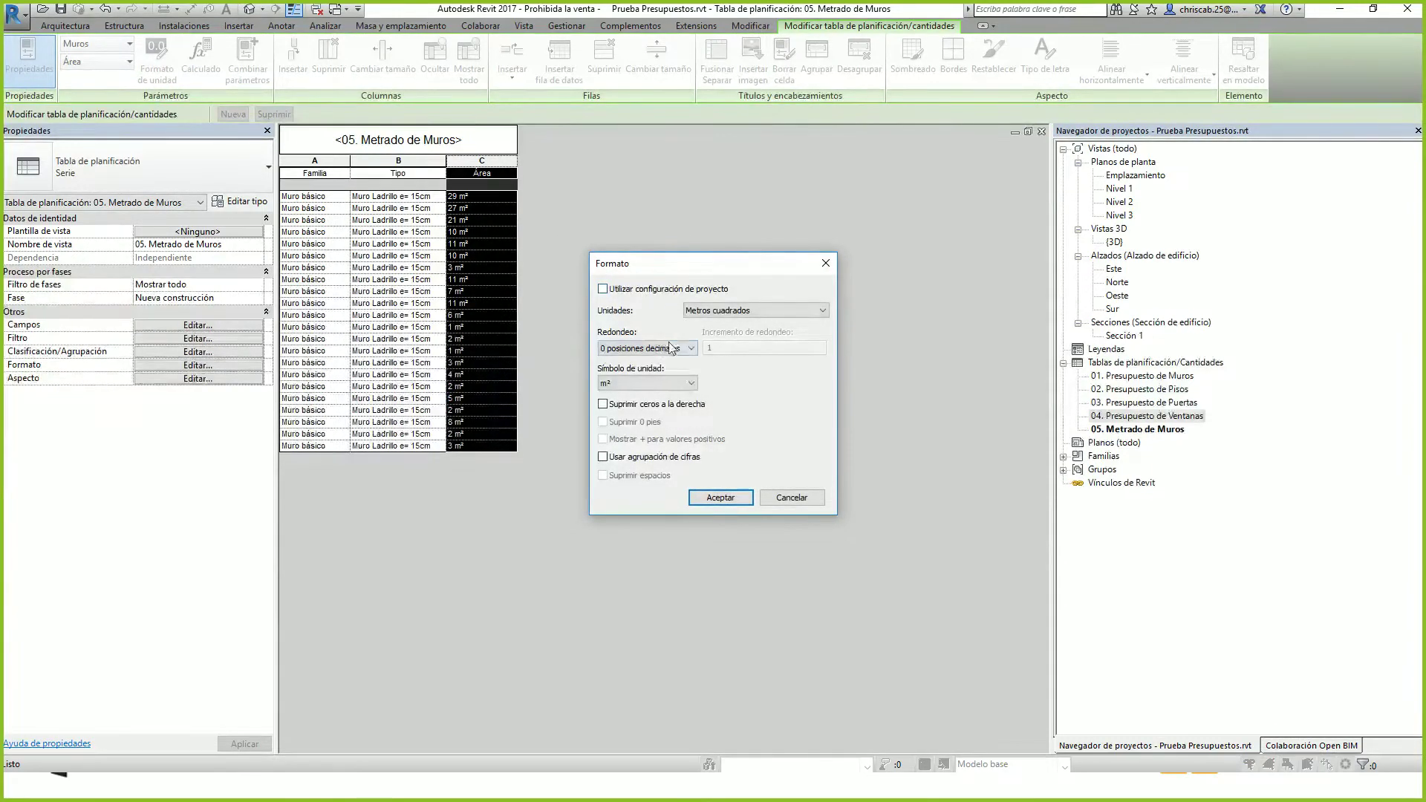
pyautogui.click(646, 347)
pyautogui.click(643, 421)
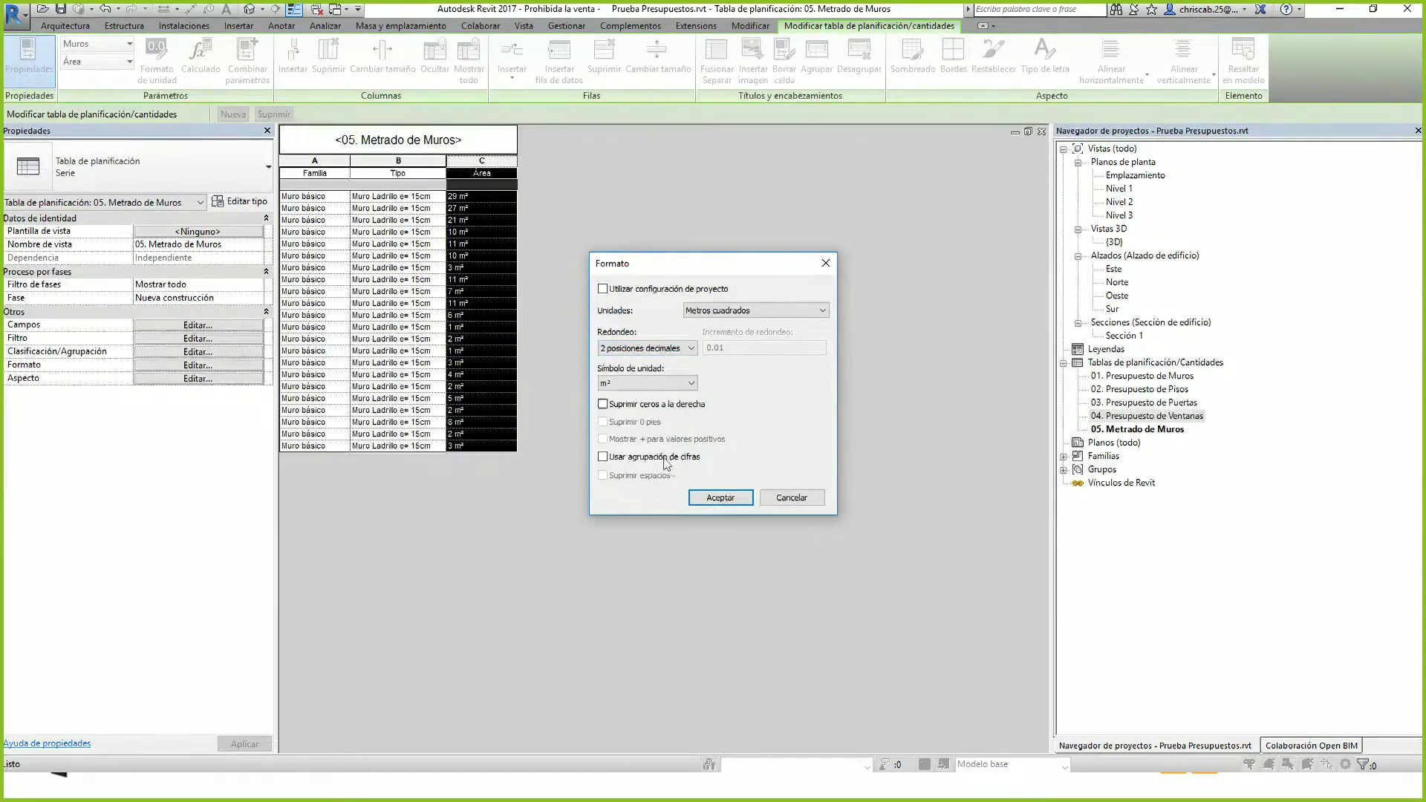
pyautogui.click(718, 498)
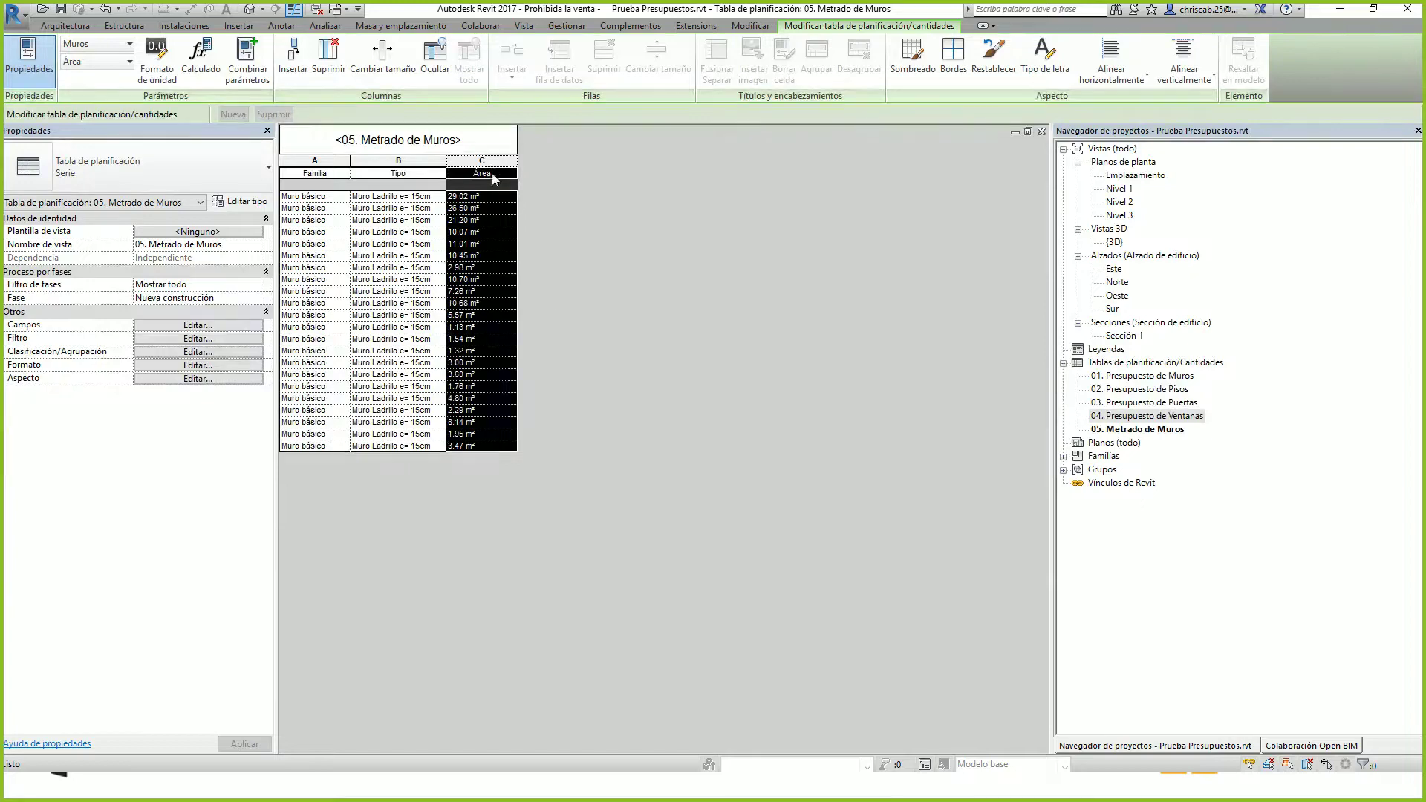
# Enable general totals in the wall schedule's sorting and grouping settings
pyautogui.click(435, 166)
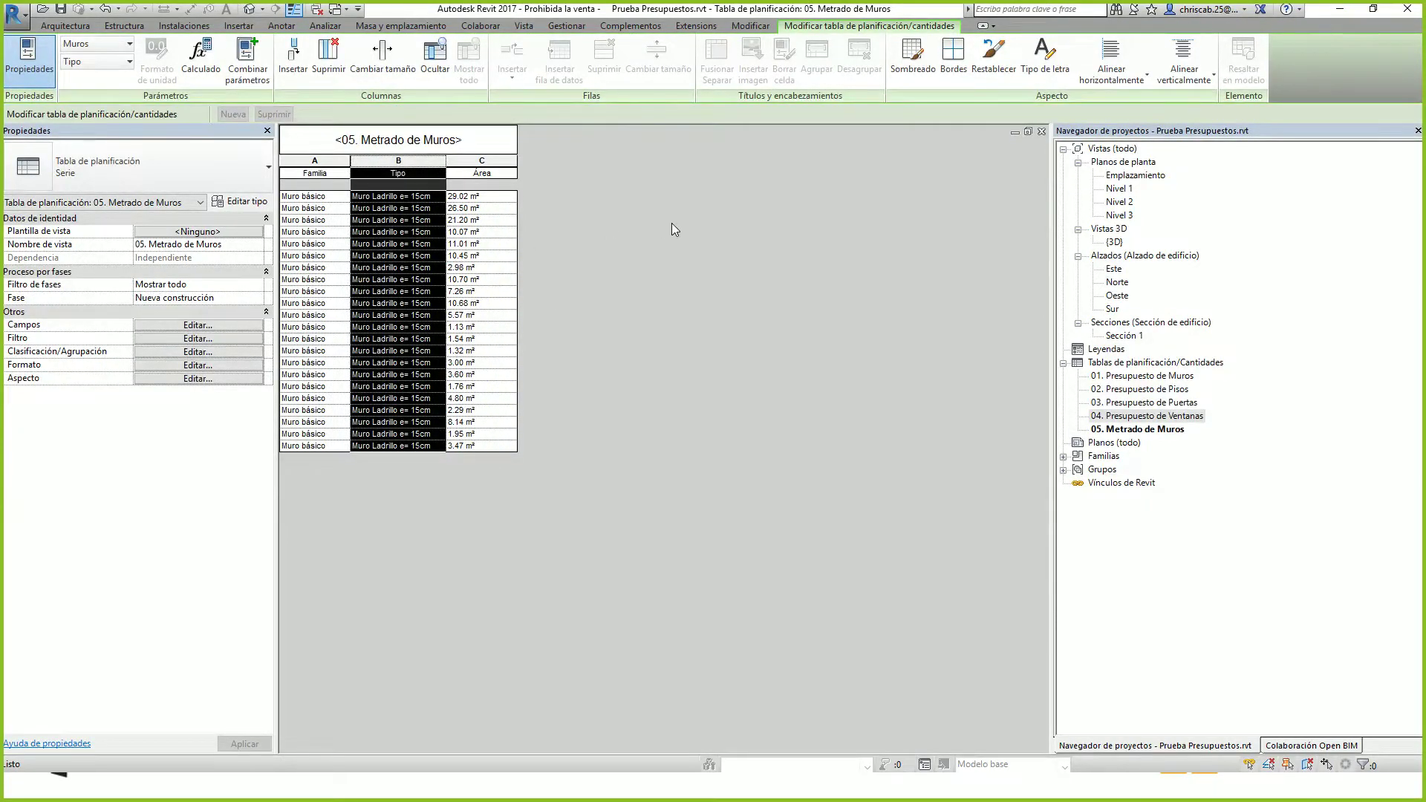
pyautogui.click(487, 169)
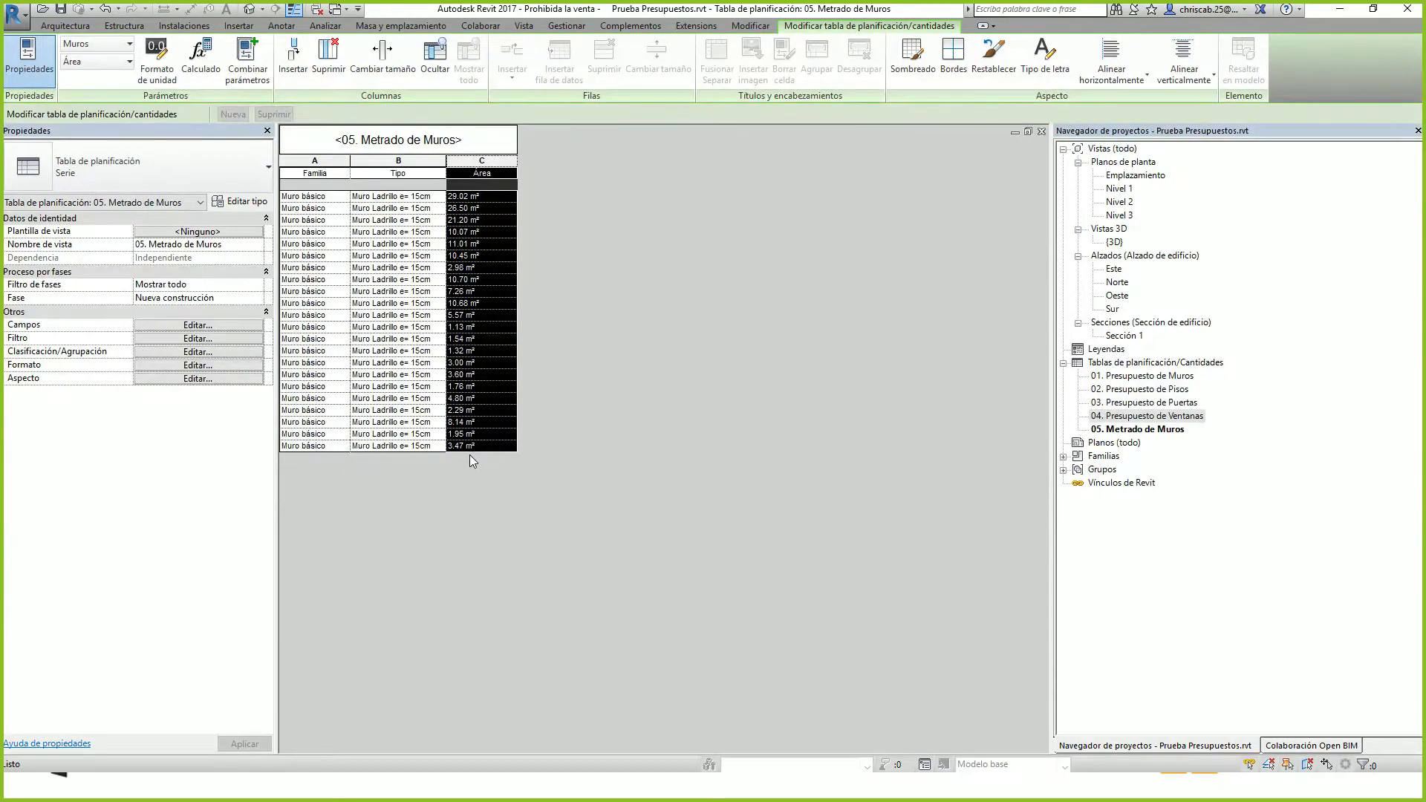
pyautogui.click(180, 356)
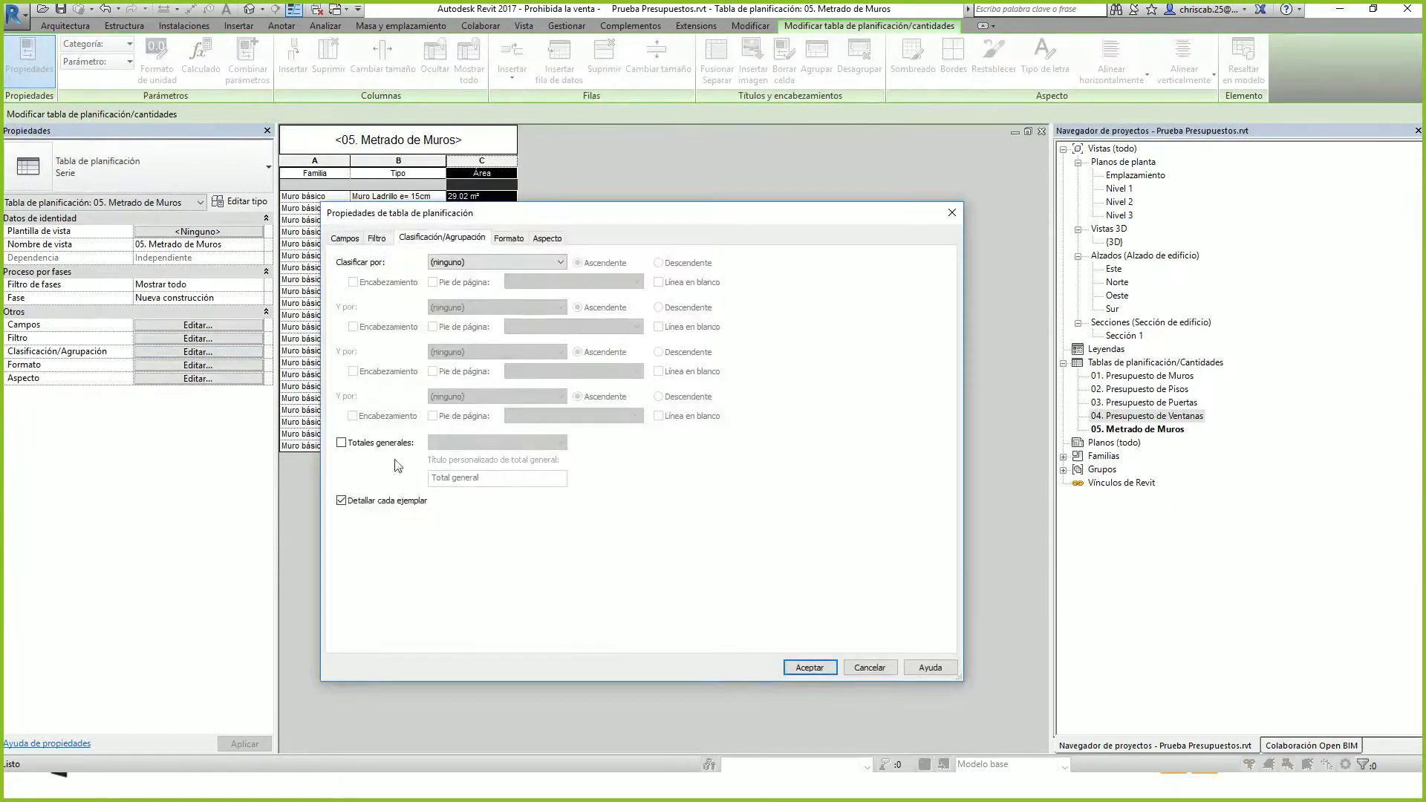
pyautogui.click(340, 442)
pyautogui.click(800, 668)
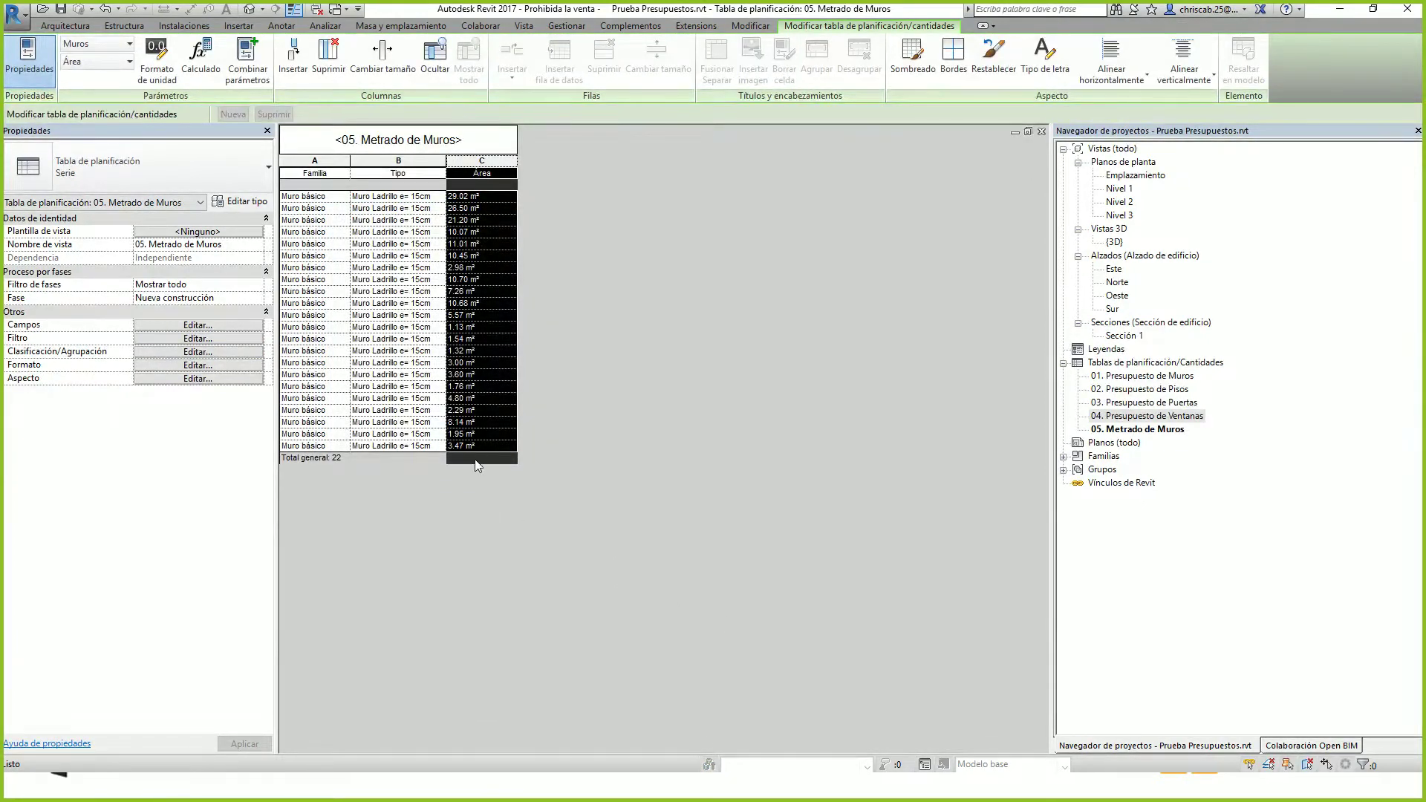
# Format the Área field to calculate totals so the schedule's total row sums the wall areas
pyautogui.click(178, 366)
pyautogui.click(401, 291)
pyautogui.click(550, 440)
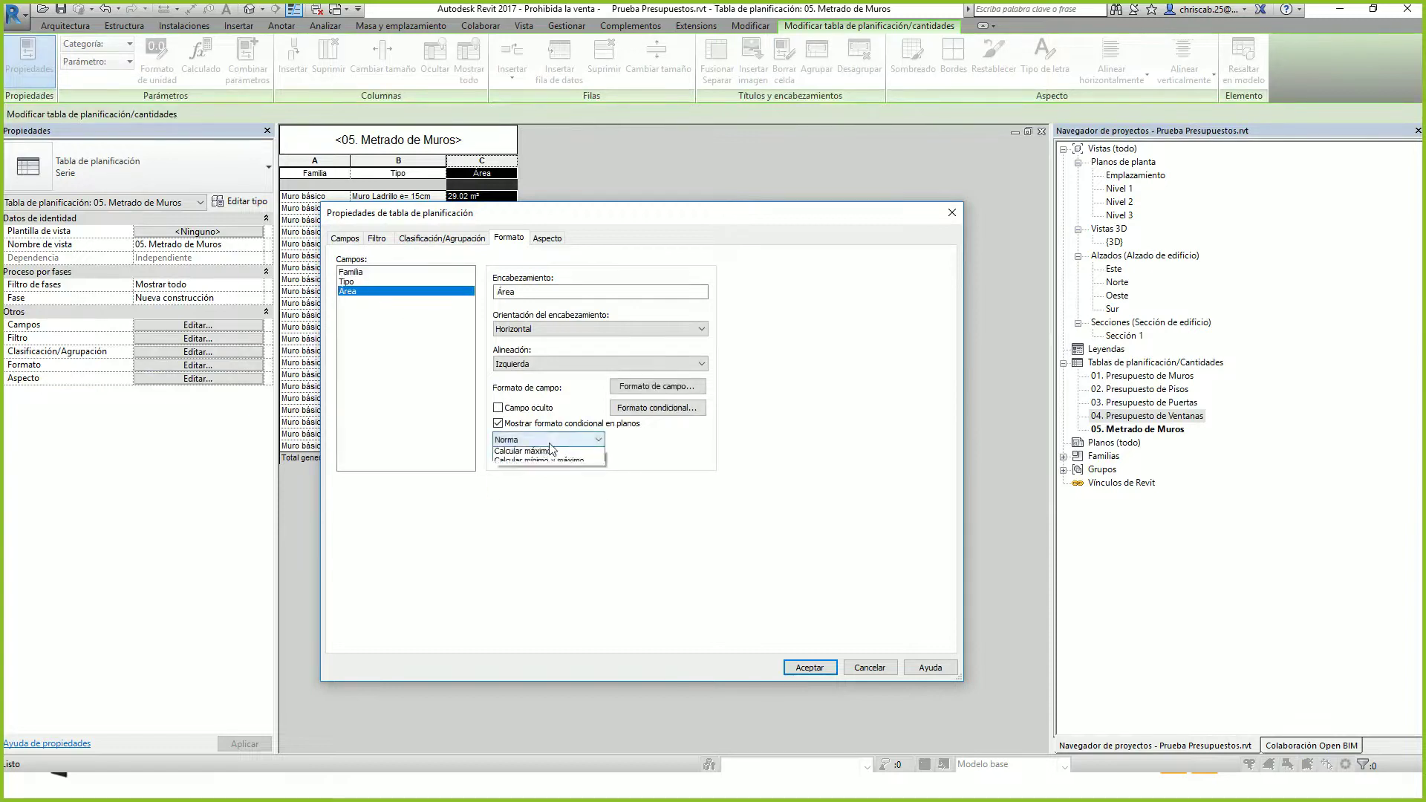
pyautogui.click(542, 464)
pyautogui.click(808, 667)
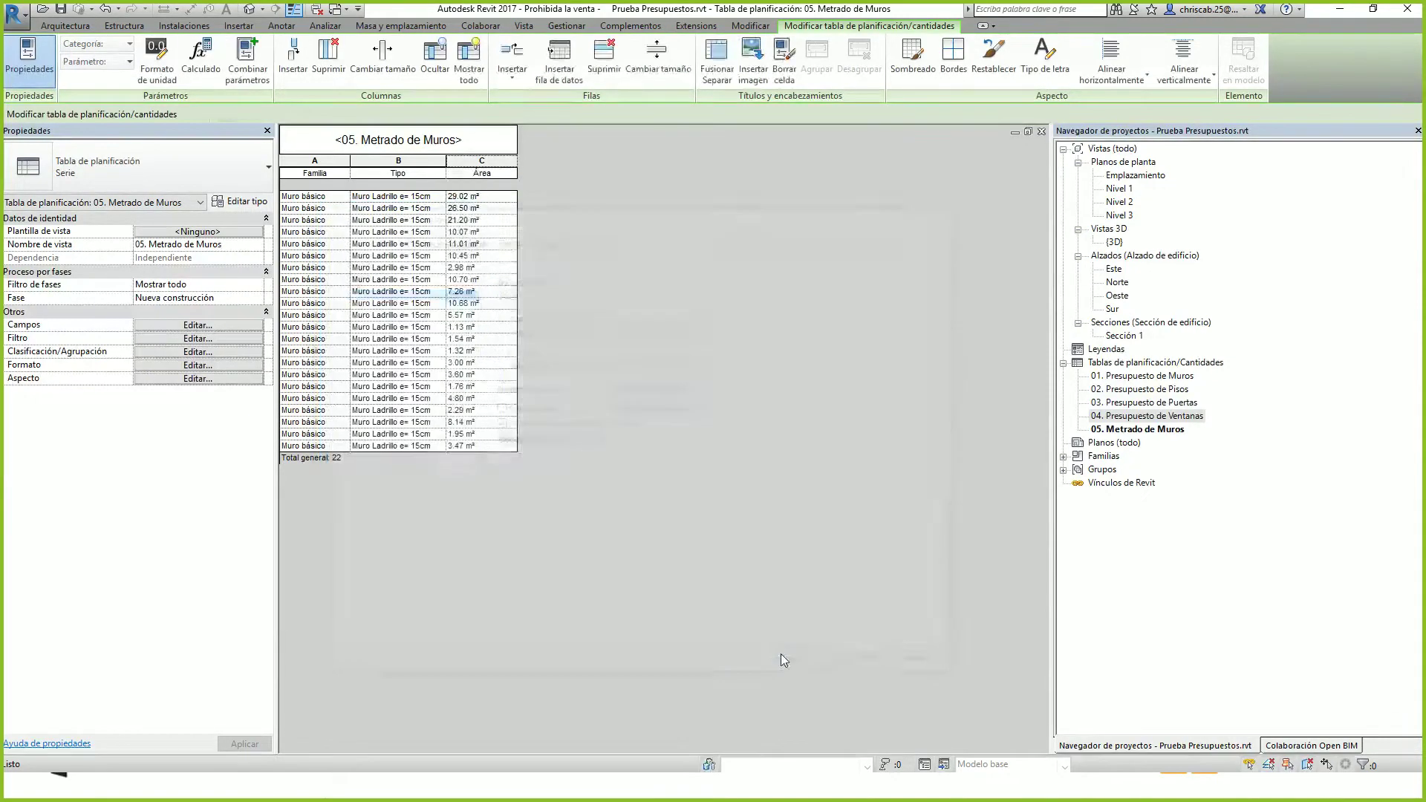
pyautogui.click(466, 421)
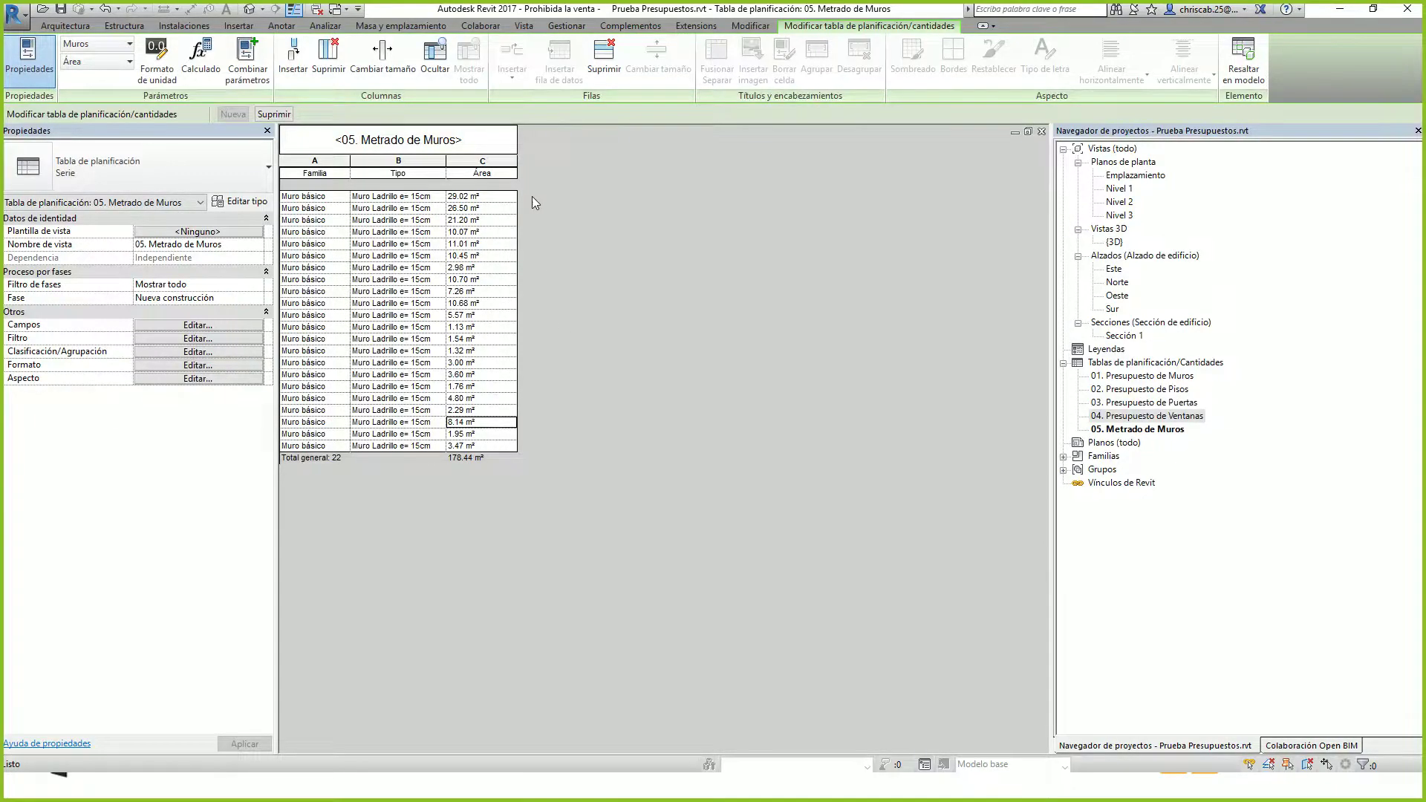
# Add the Costo field after Área in the wall schedule
pyautogui.click(162, 328)
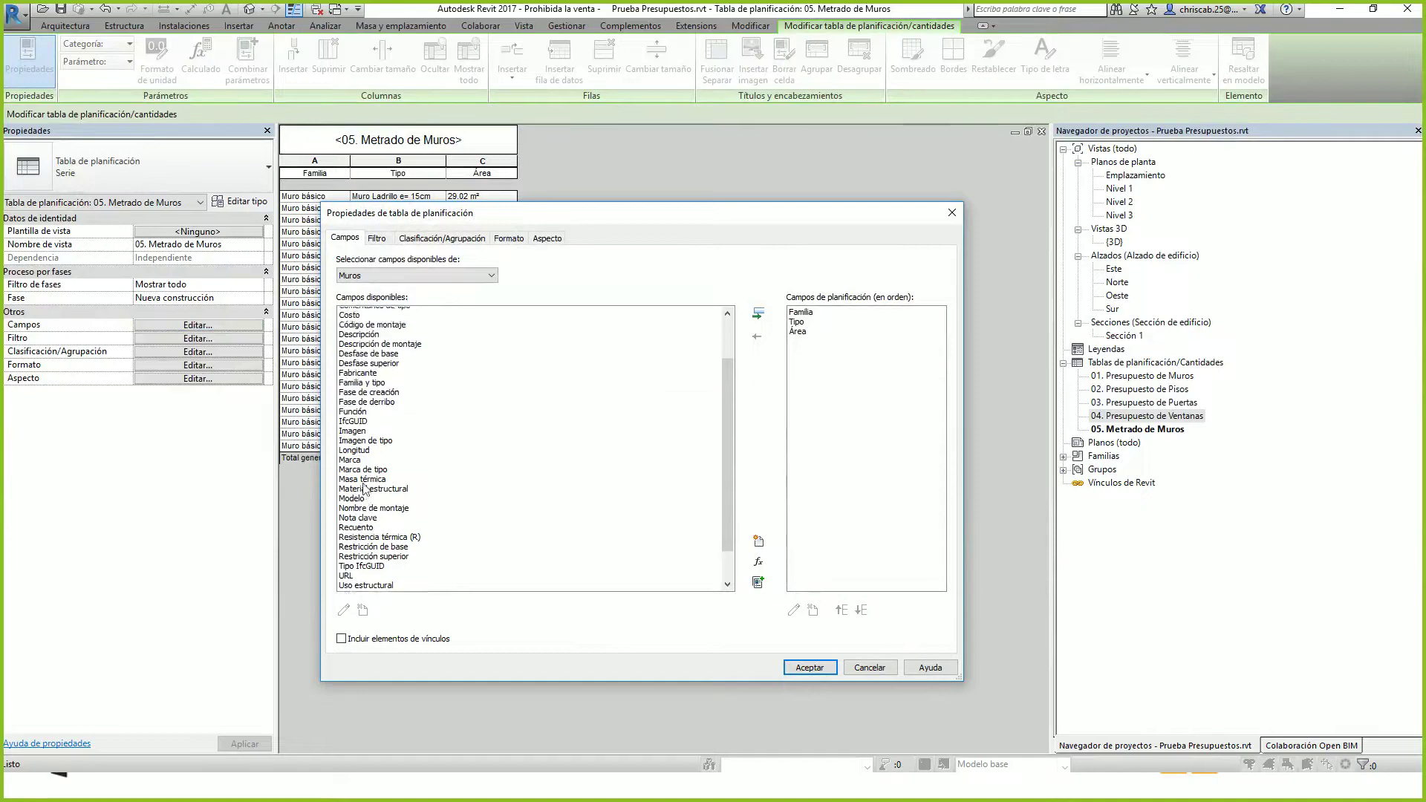
pyautogui.click(354, 390)
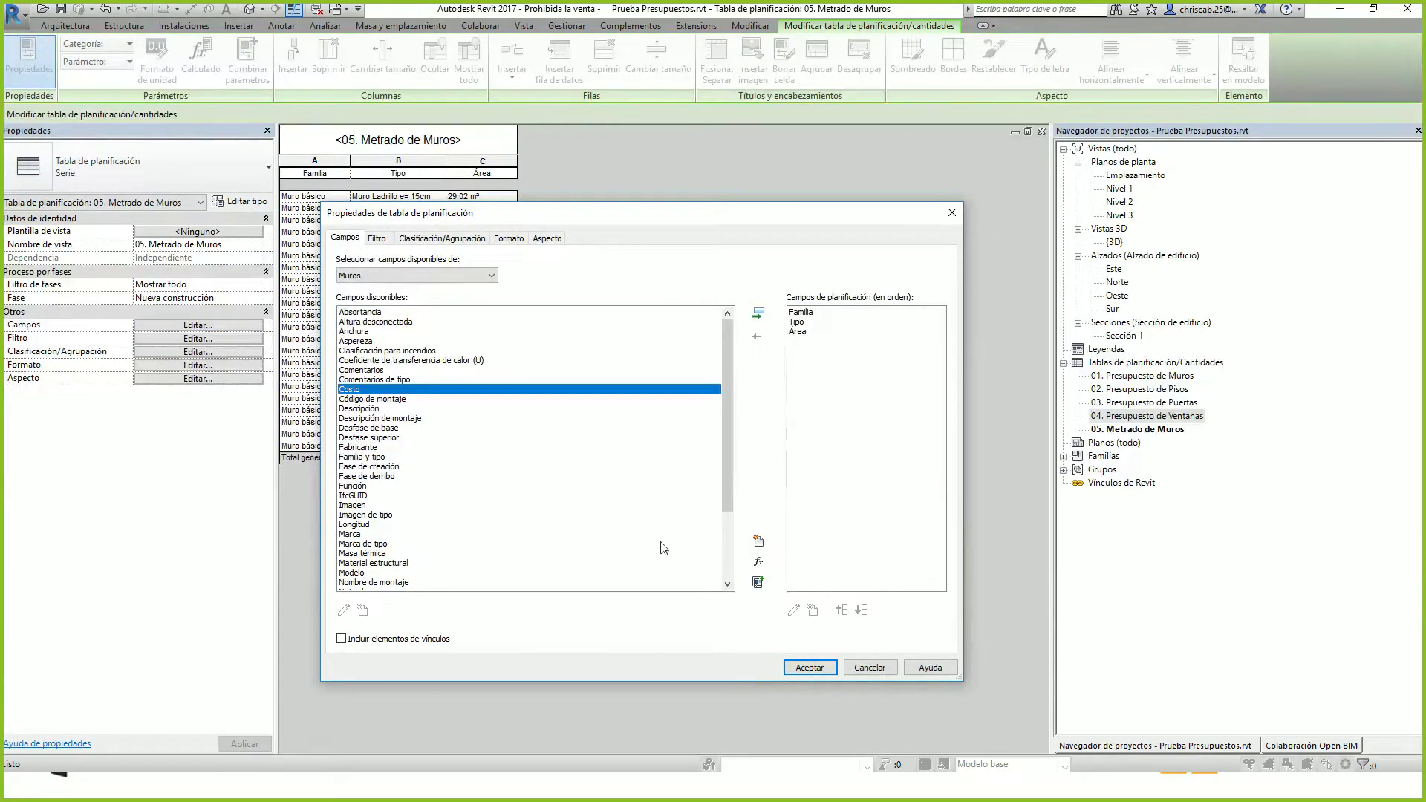
pyautogui.click(799, 670)
pyautogui.click(199, 327)
pyautogui.click(361, 390)
pyautogui.doubleClick(361, 390)
pyautogui.click(808, 667)
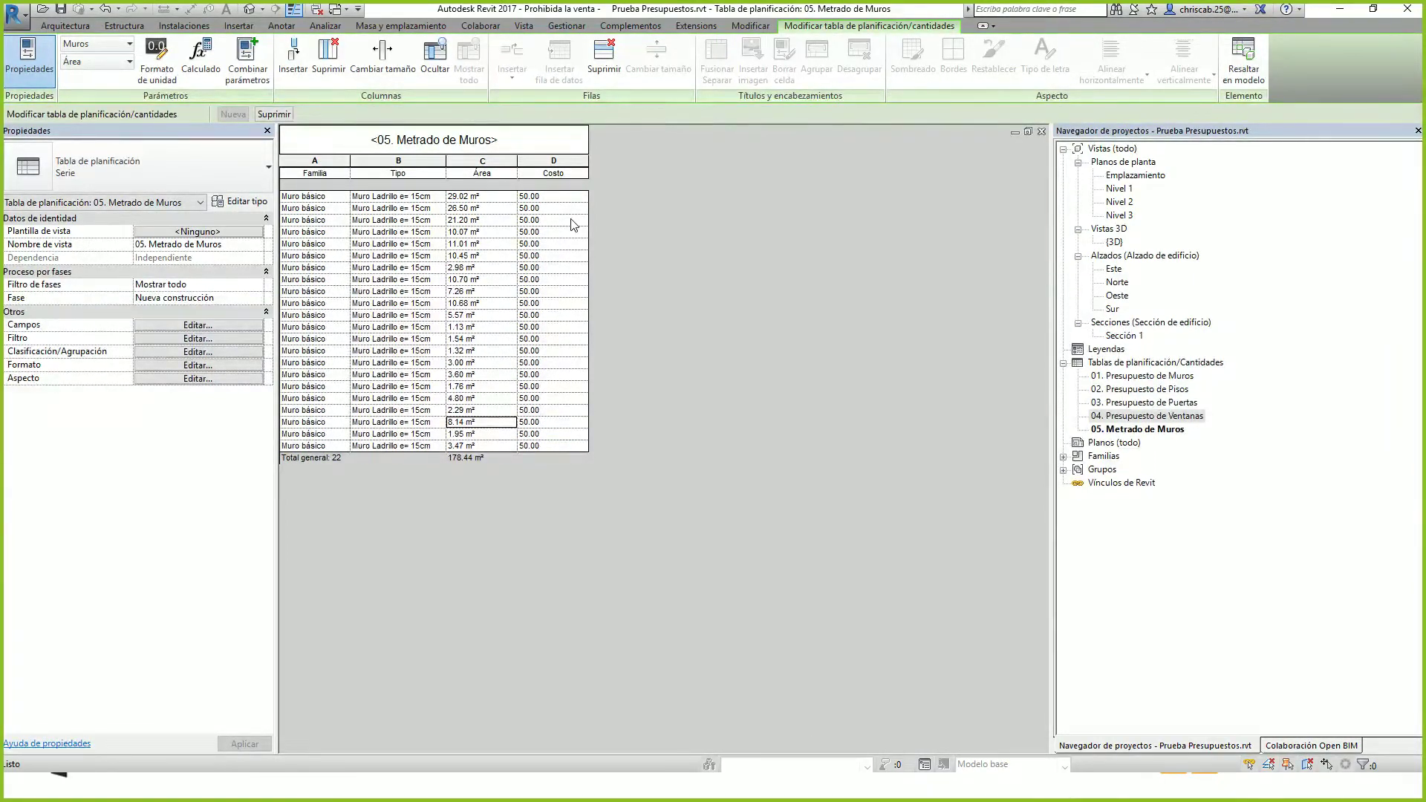
# In the 3D view, inspect the Costo parameter in a Muro Ladrillo e= 15cm wall's type properties, and return to the 05. Metrado de Muros schedule
pyautogui.click(553, 173)
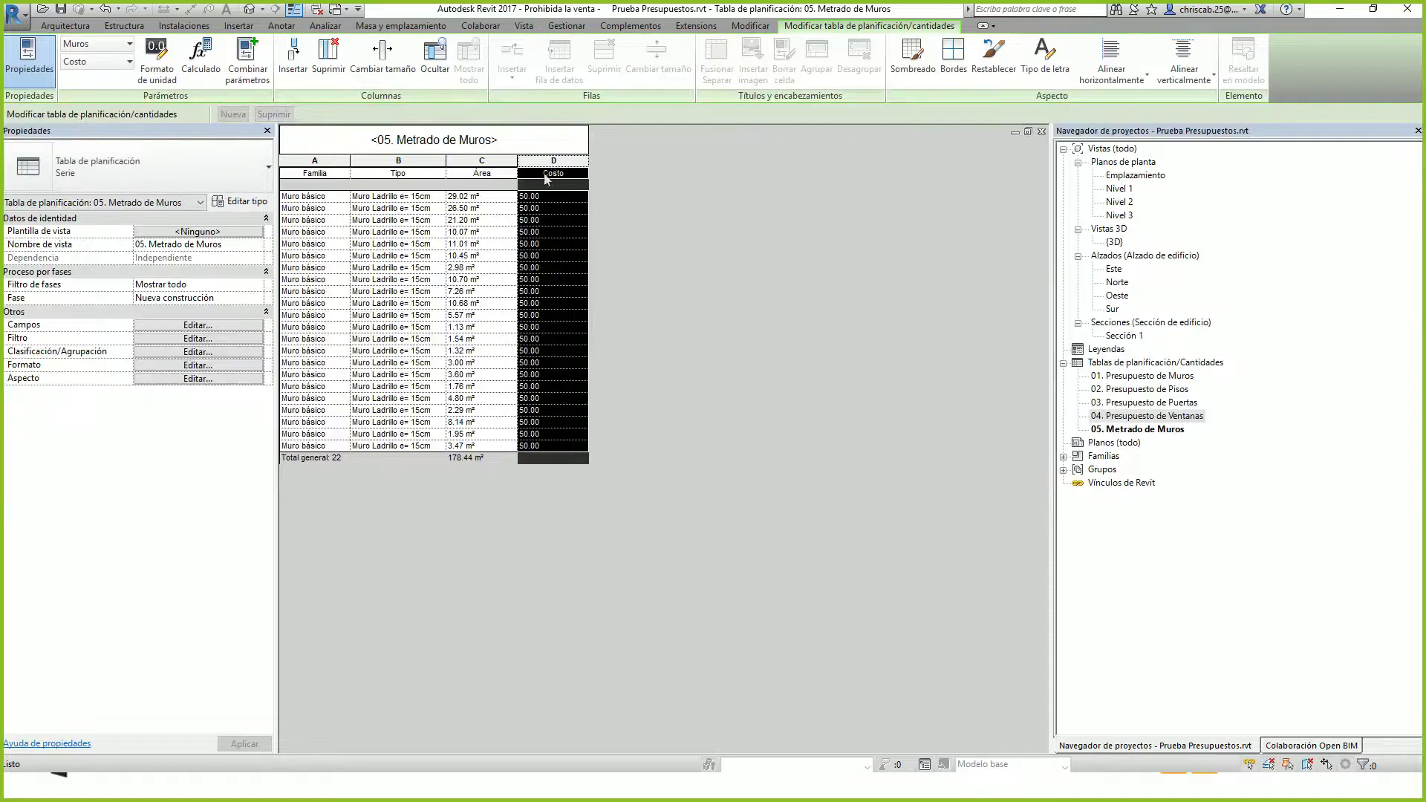
pyautogui.hotkey('ctrl', 'Tab')
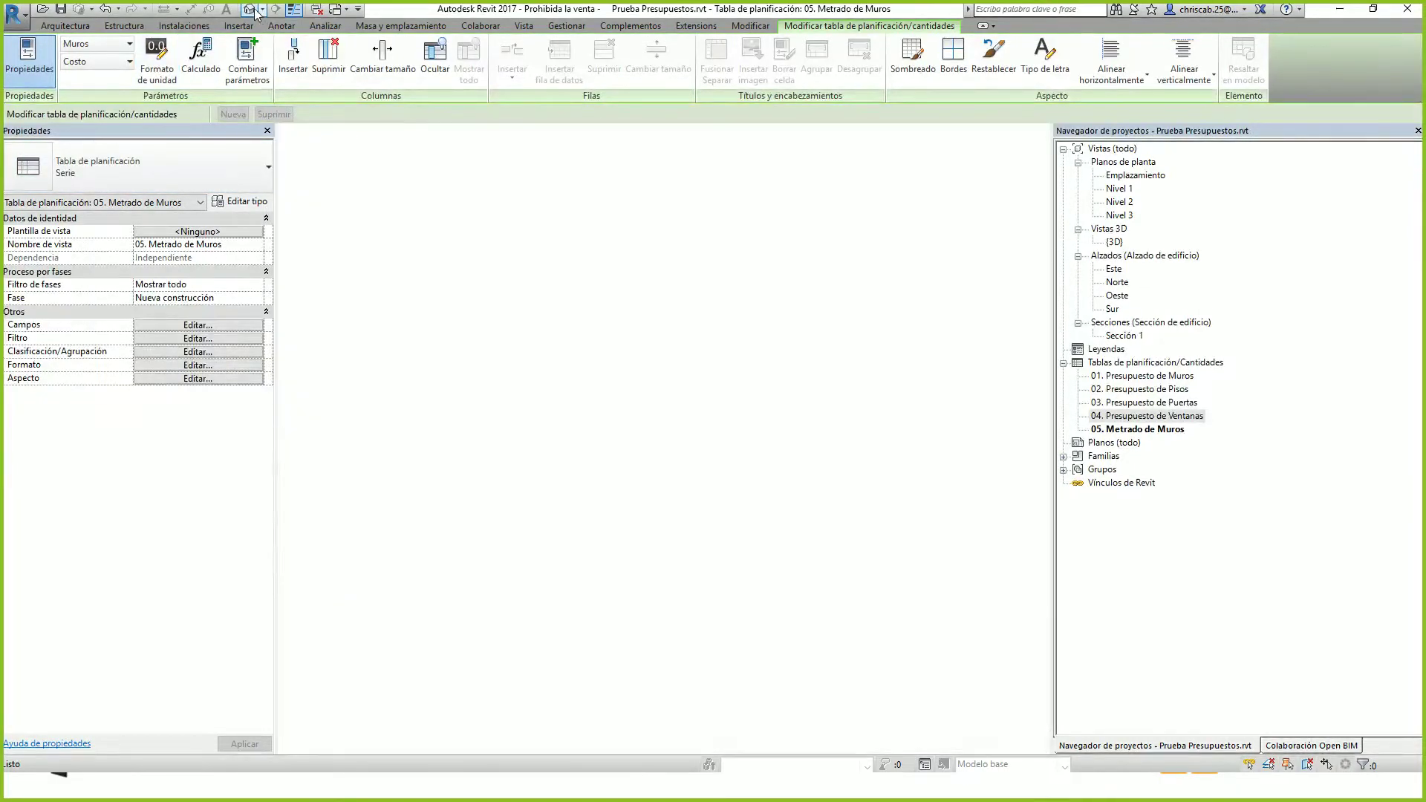
pyautogui.scroll(3, 586, 339)
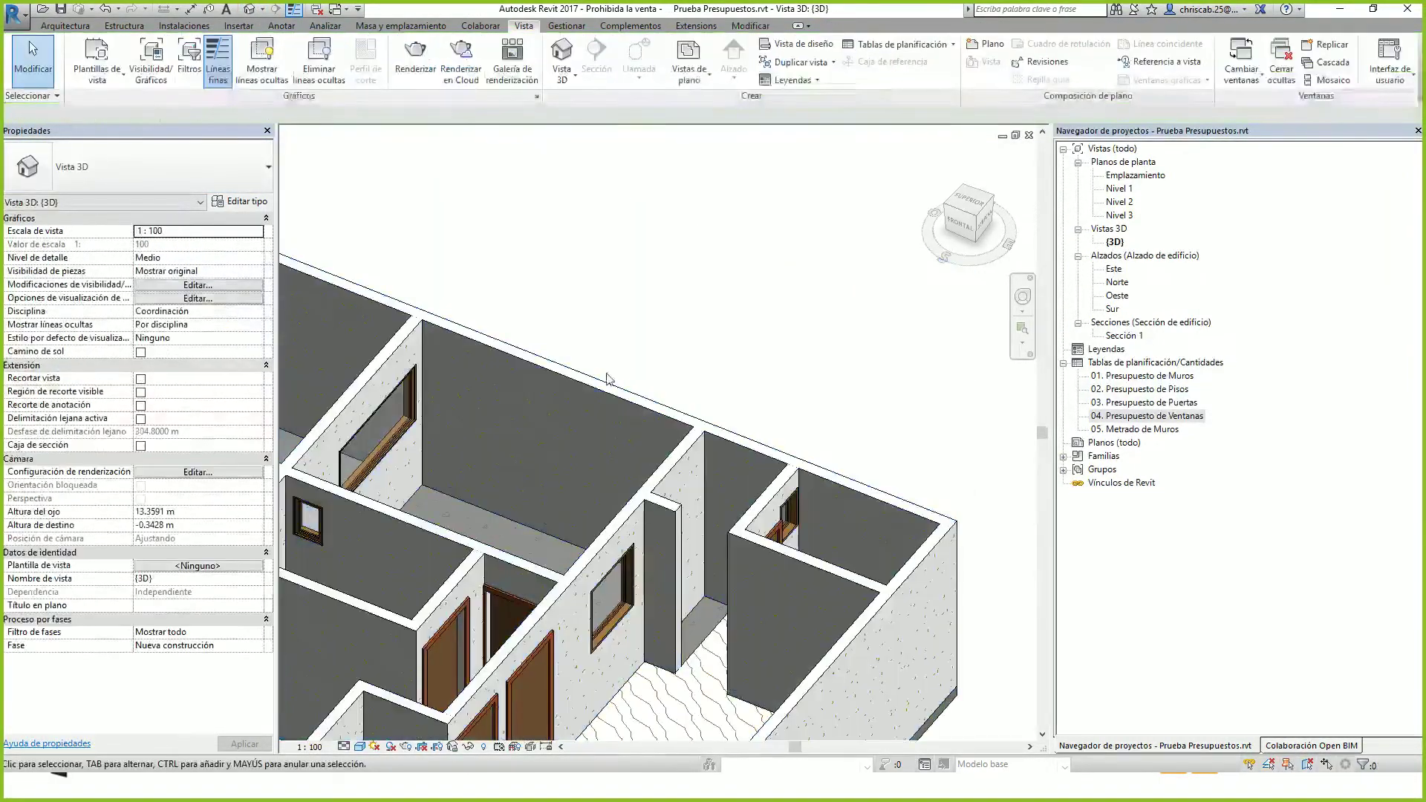
pyautogui.click(596, 392)
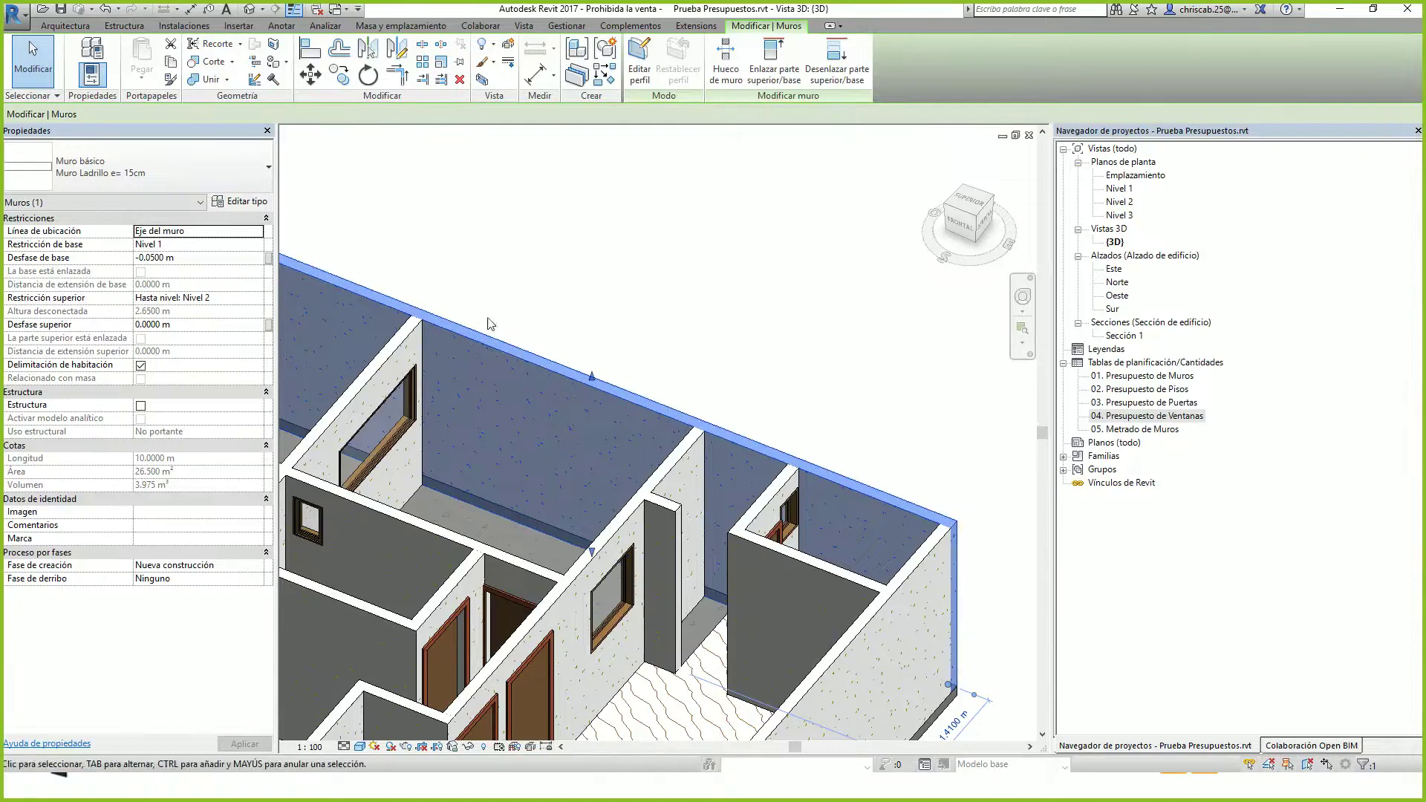
pyautogui.click(243, 204)
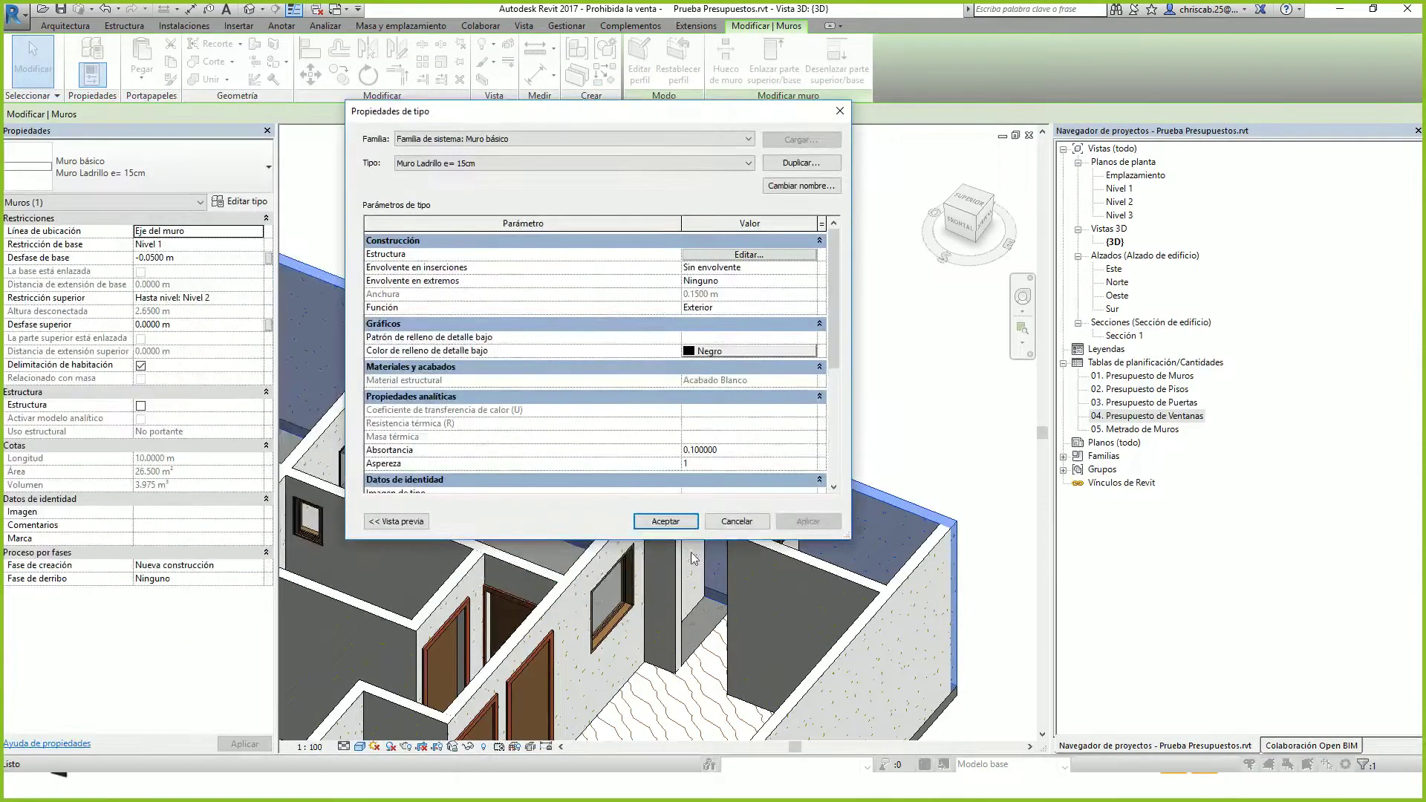
pyautogui.moveTo(680, 543); pyautogui.dragTo(680, 754)
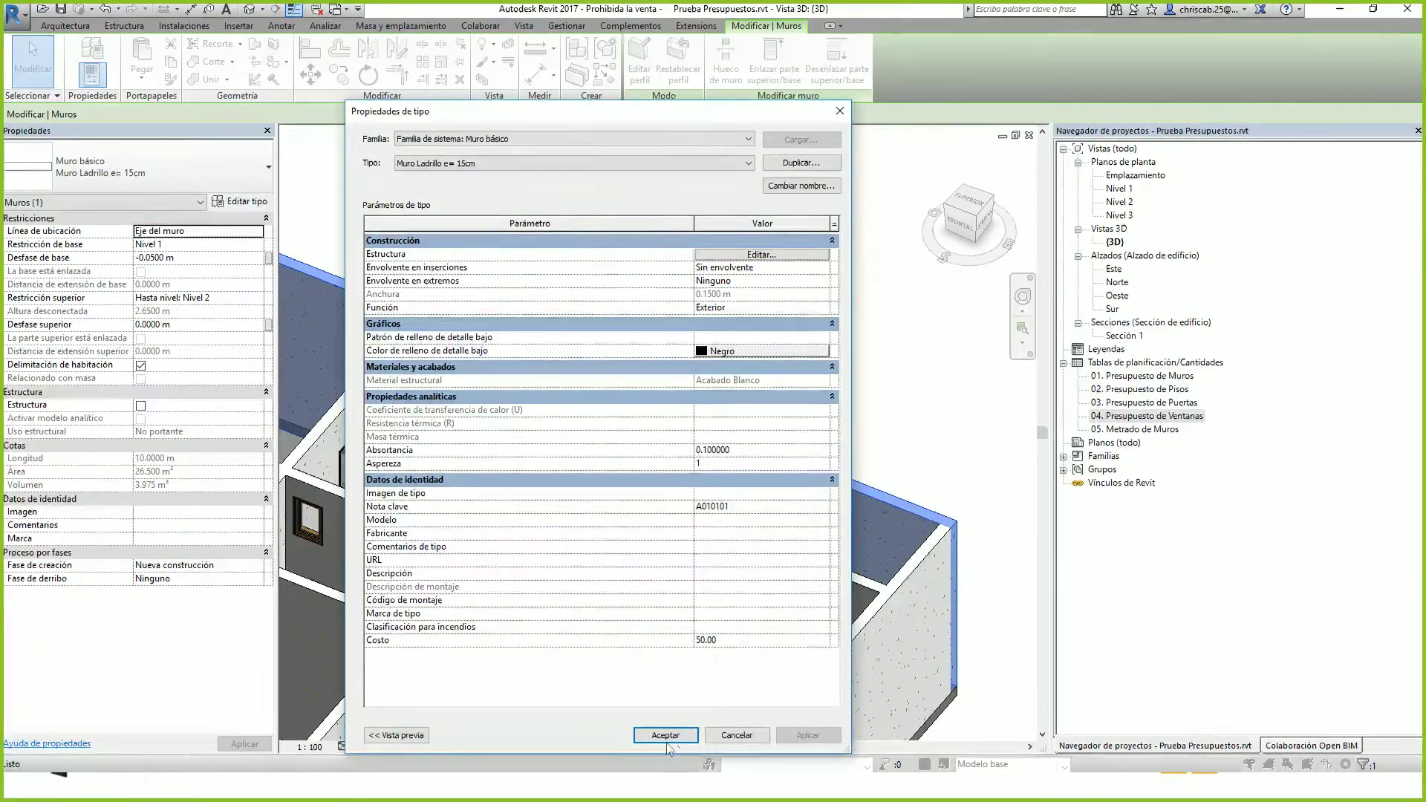
pyautogui.click(729, 640)
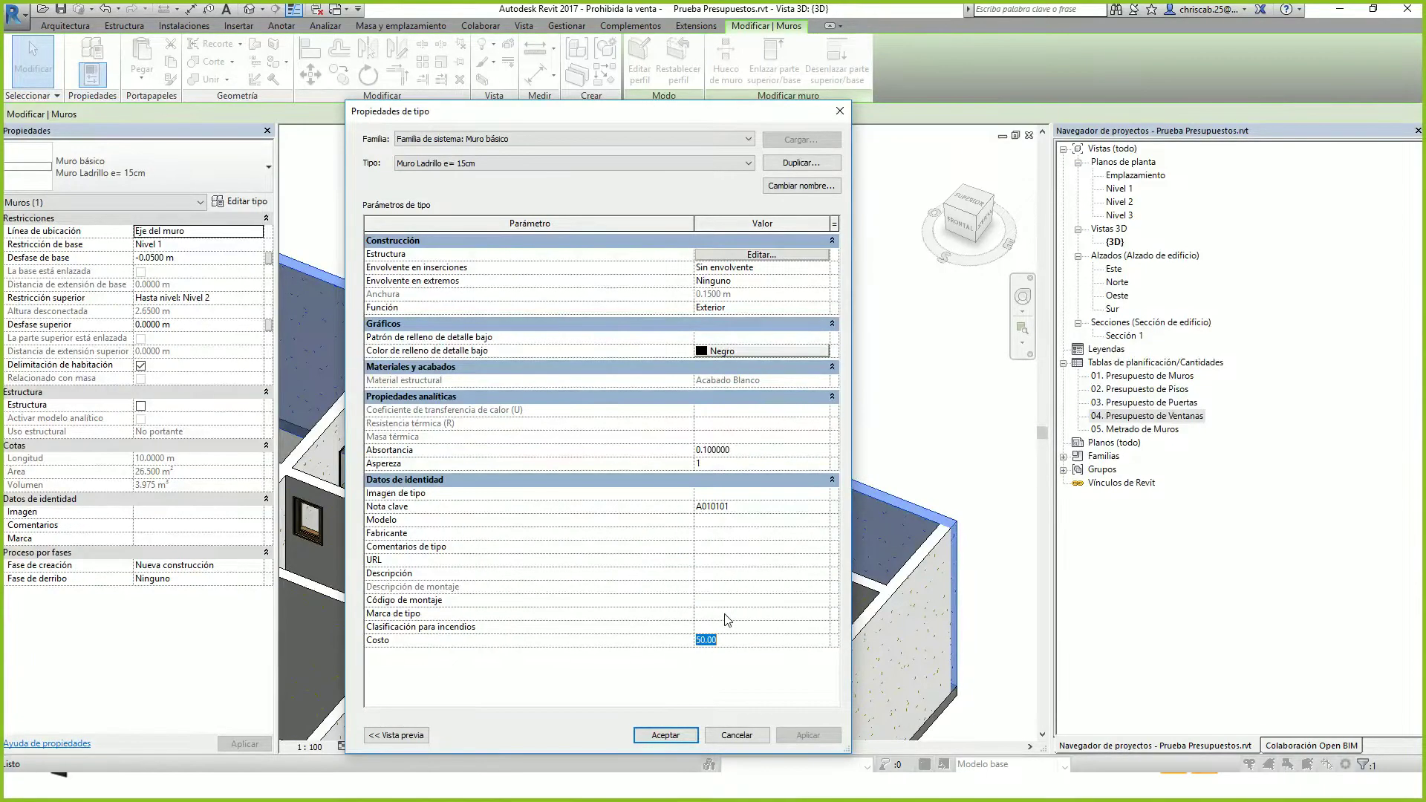
pyautogui.click(660, 735)
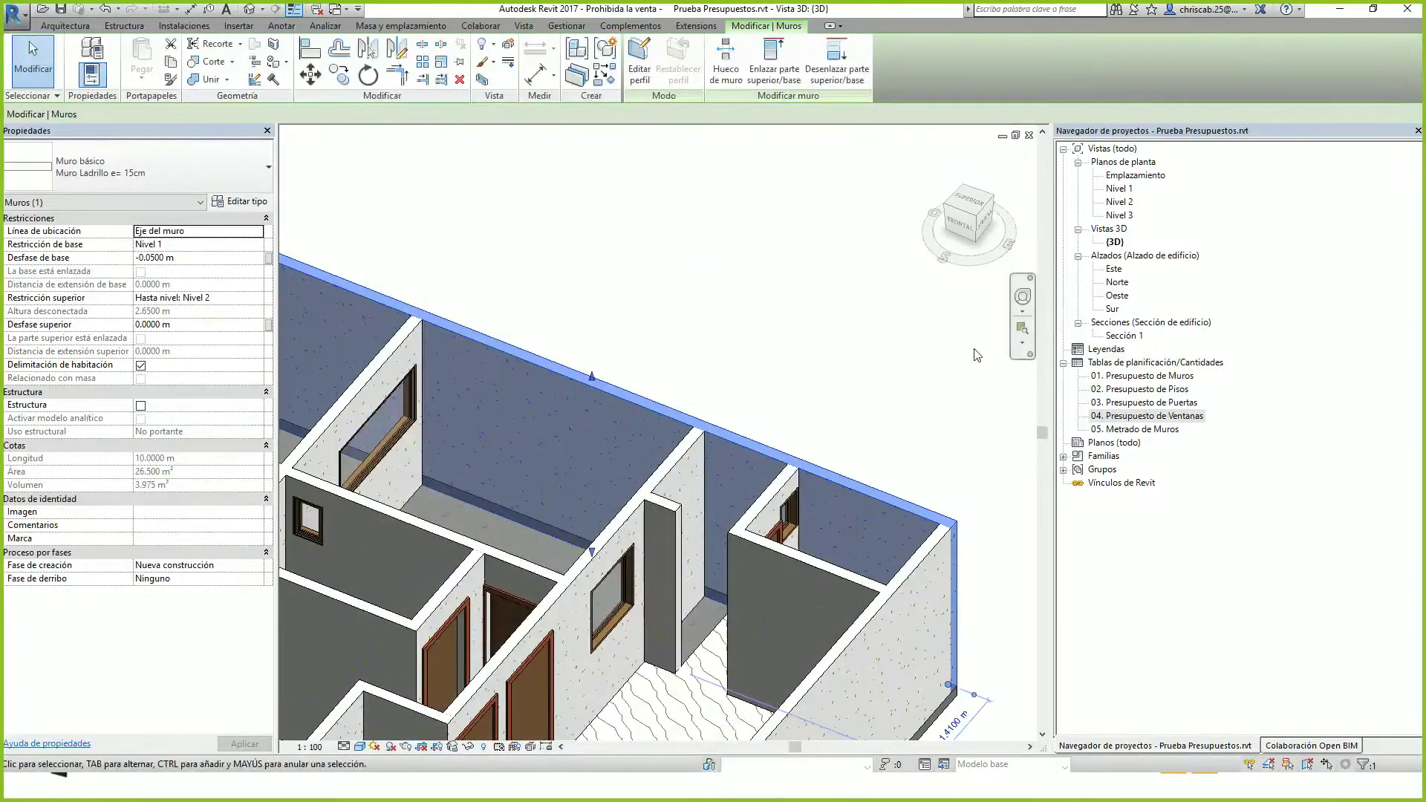
pyautogui.doubleClick(1148, 430)
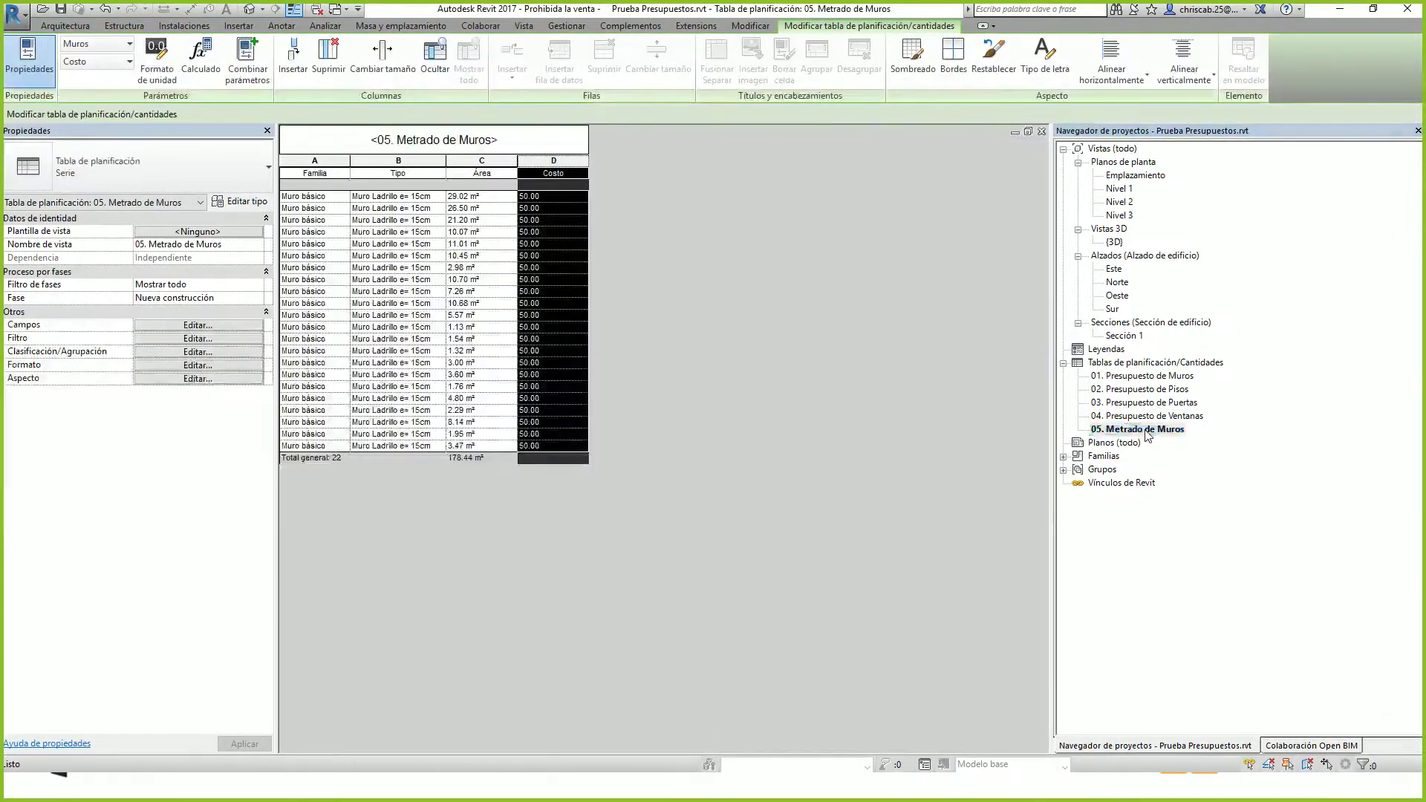
pyautogui.click(550, 363)
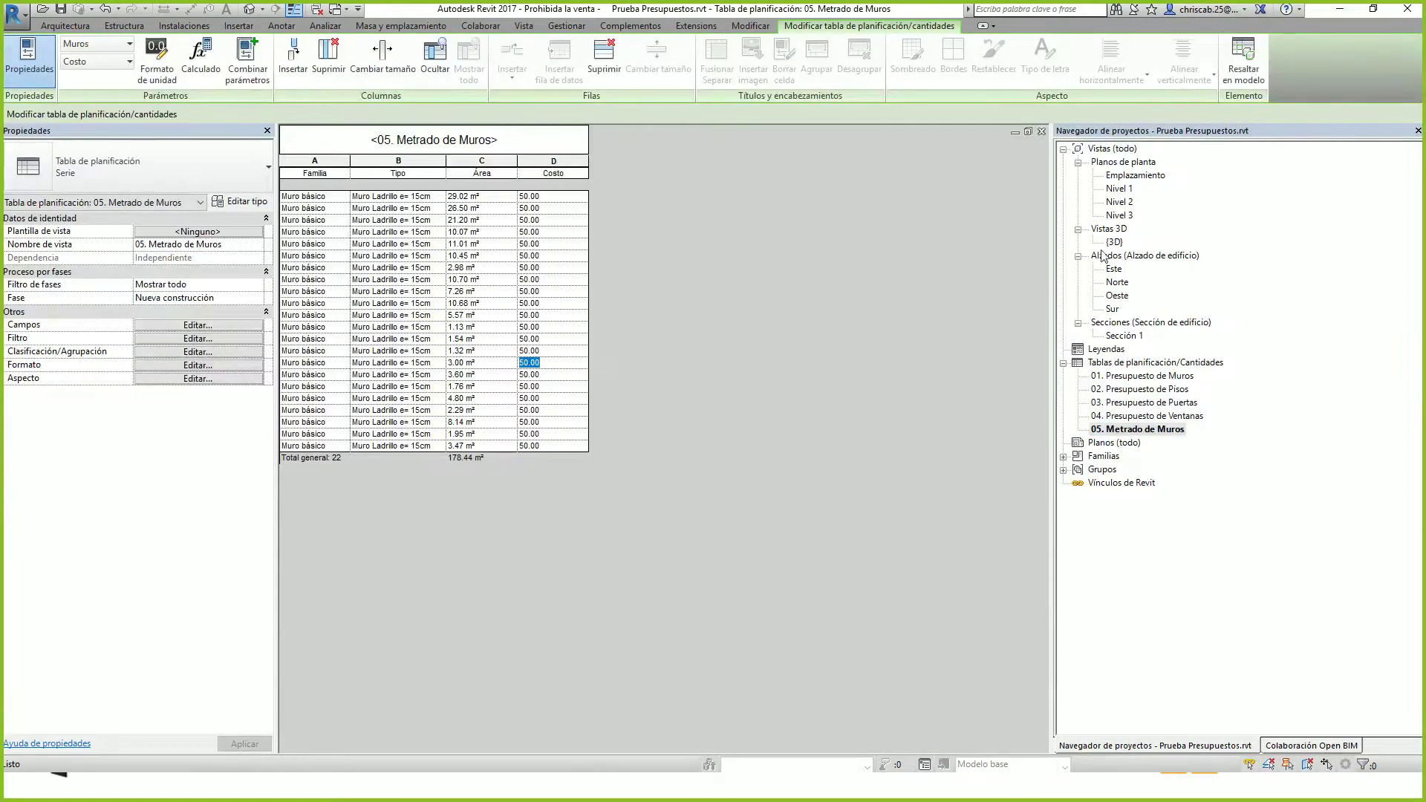
pyautogui.click(1151, 432)
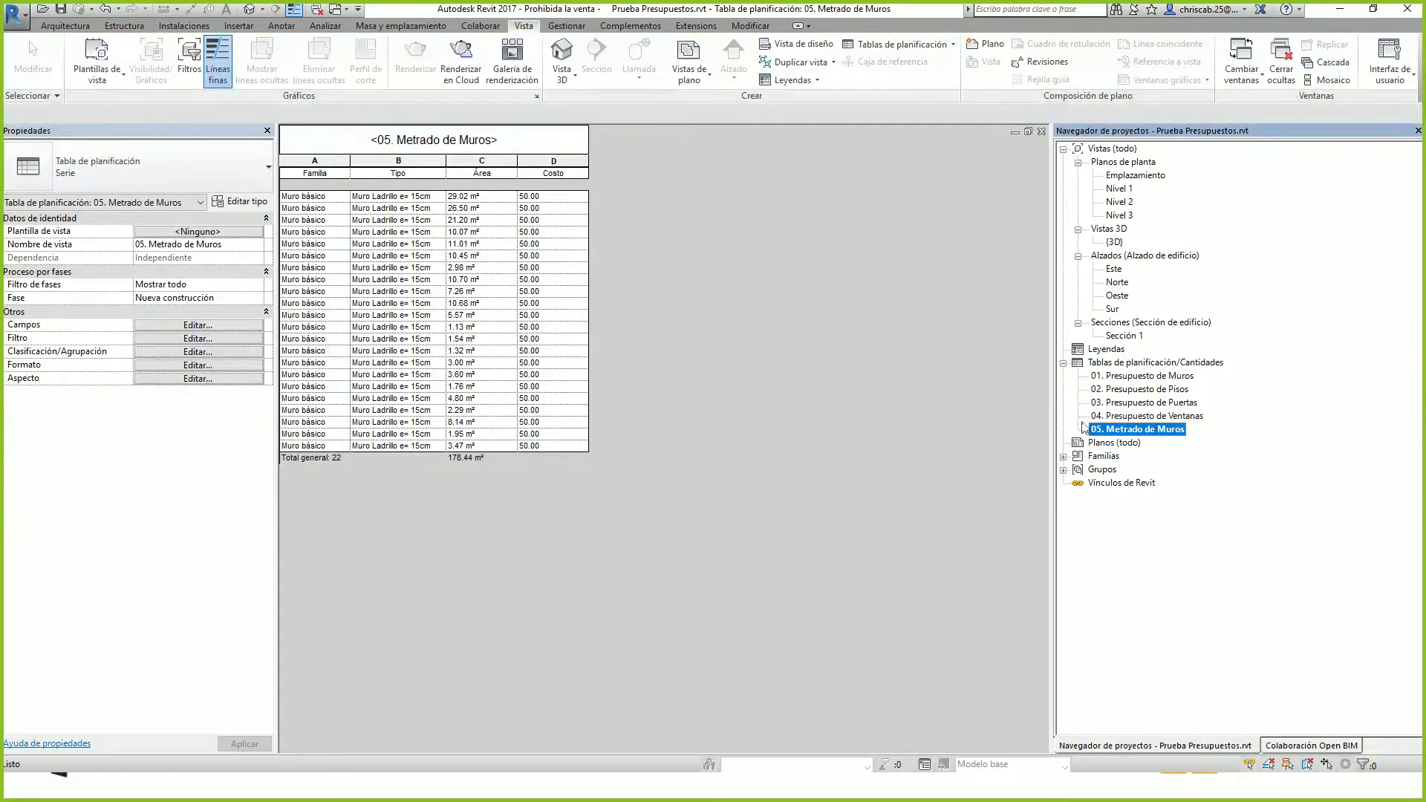
pyautogui.click(551, 197)
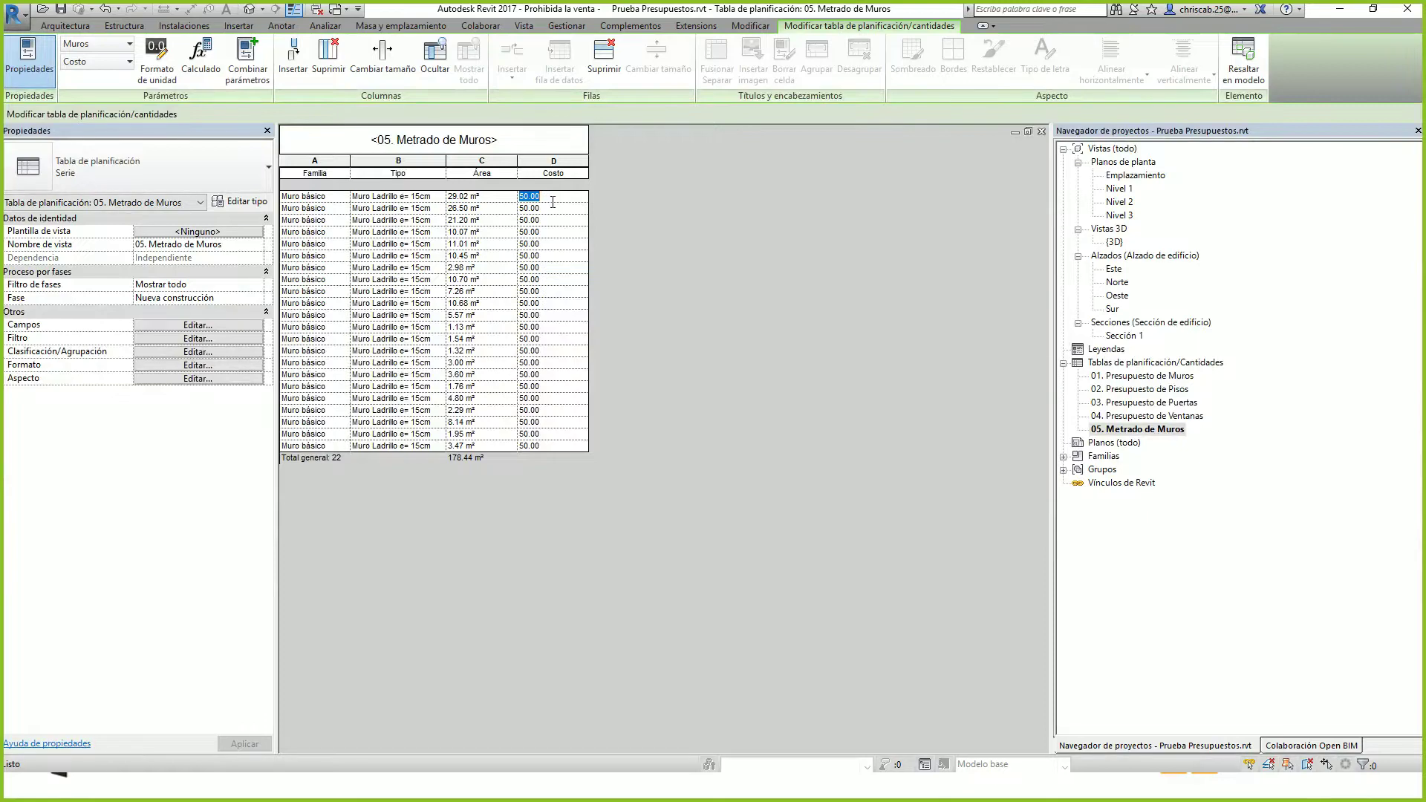
pyautogui.click(554, 233)
pyautogui.click(548, 198)
# Rename the Costo column heading to "Costo Unitario" and widen the Tipo column slightly
pyautogui.click(579, 173)
pyautogui.click(579, 172)
pyautogui.write('Unitario')
pyautogui.press('Return')
pyautogui.moveTo(446, 157); pyautogui.dragTo(457, 157)
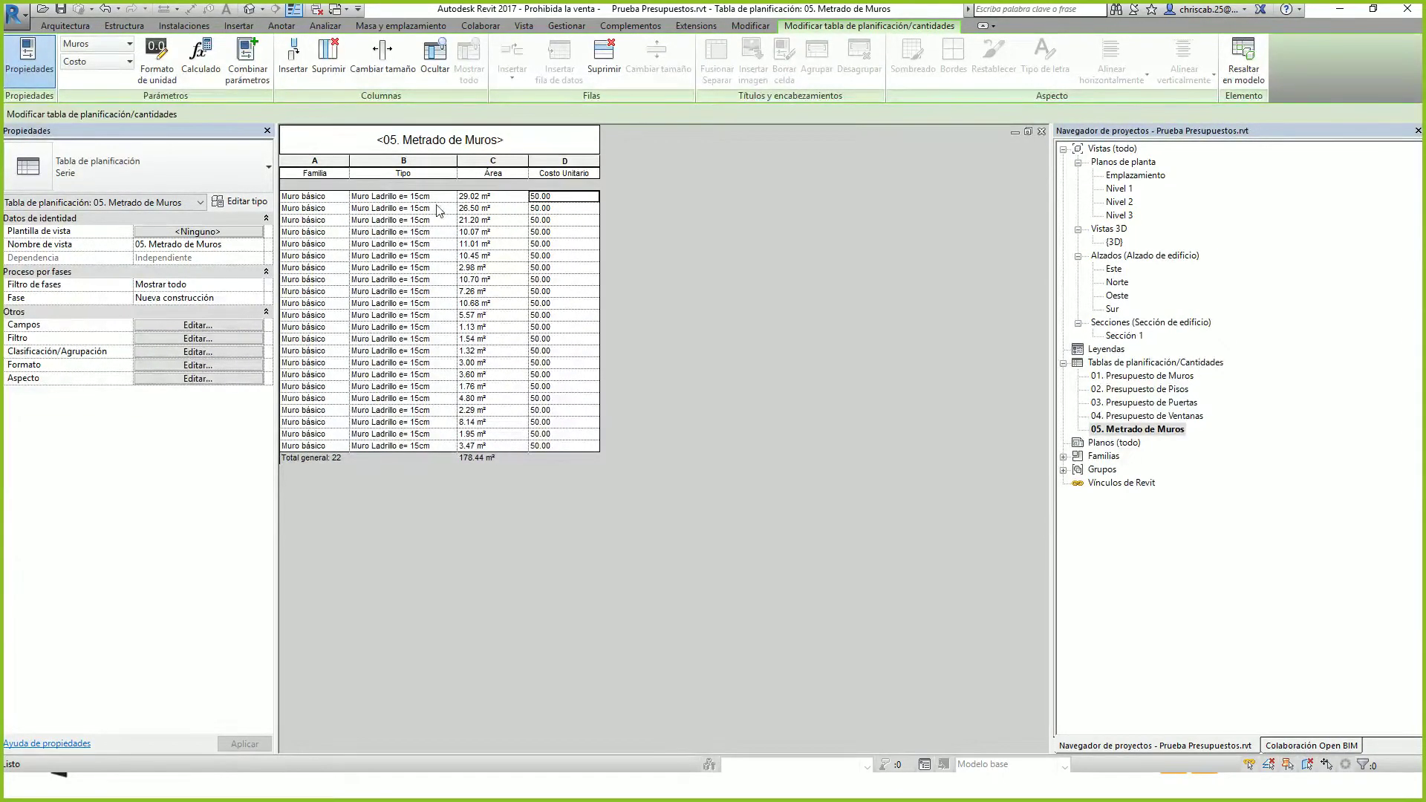
pyautogui.click(562, 196)
# Override the project unit settings for the Costo Unitario column and set its unit symbol to $
pyautogui.click(563, 162)
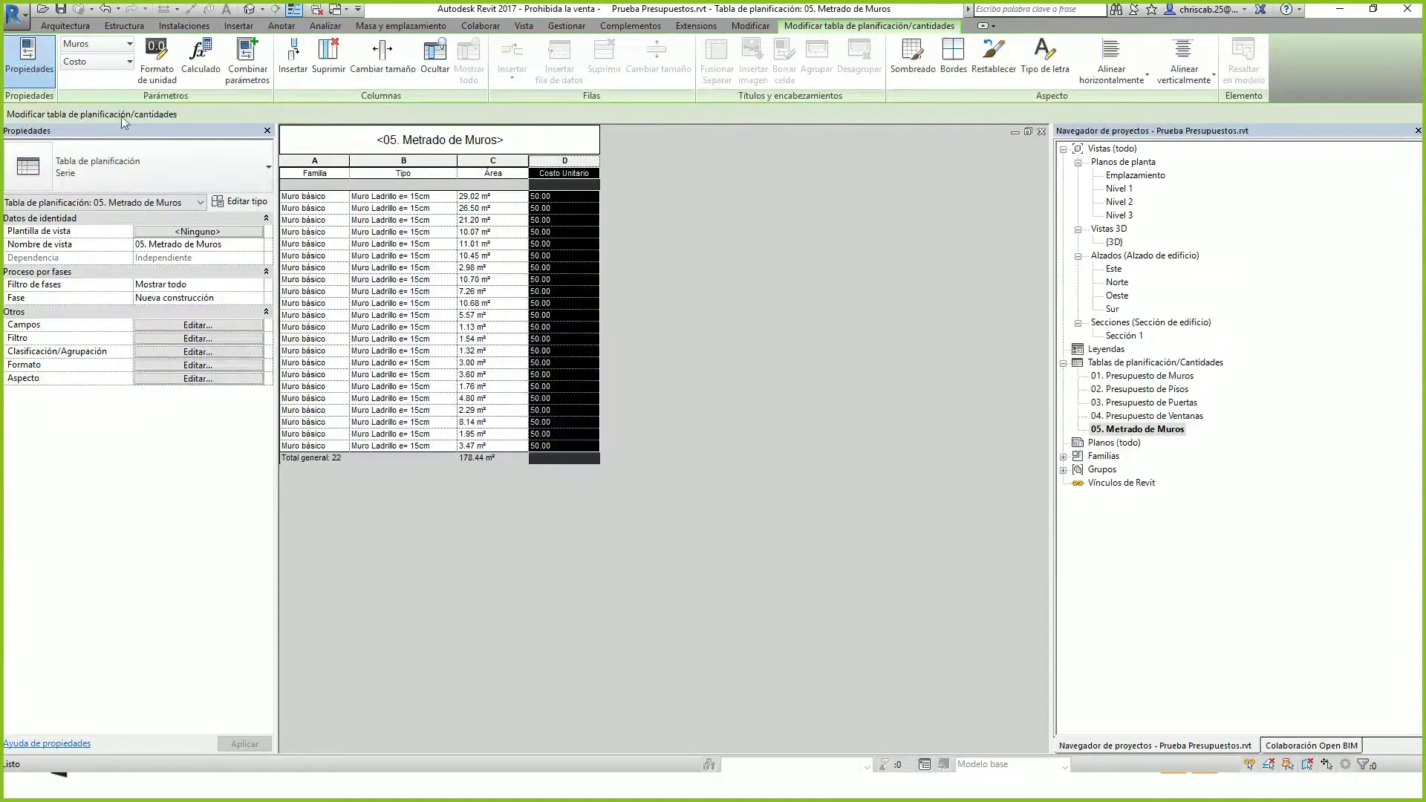
pyautogui.click(156, 63)
pyautogui.click(628, 290)
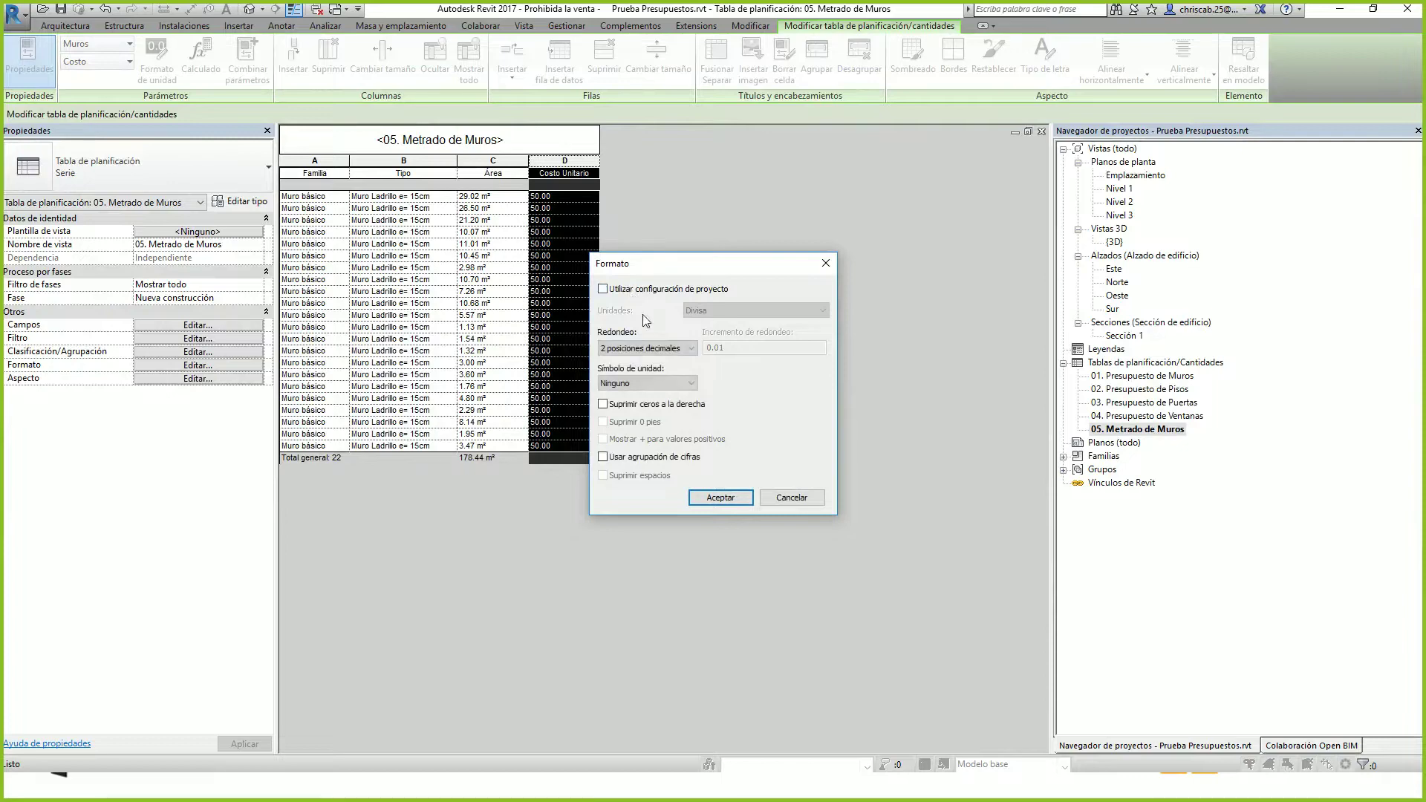
pyautogui.click(644, 383)
pyautogui.click(620, 408)
pyautogui.click(723, 498)
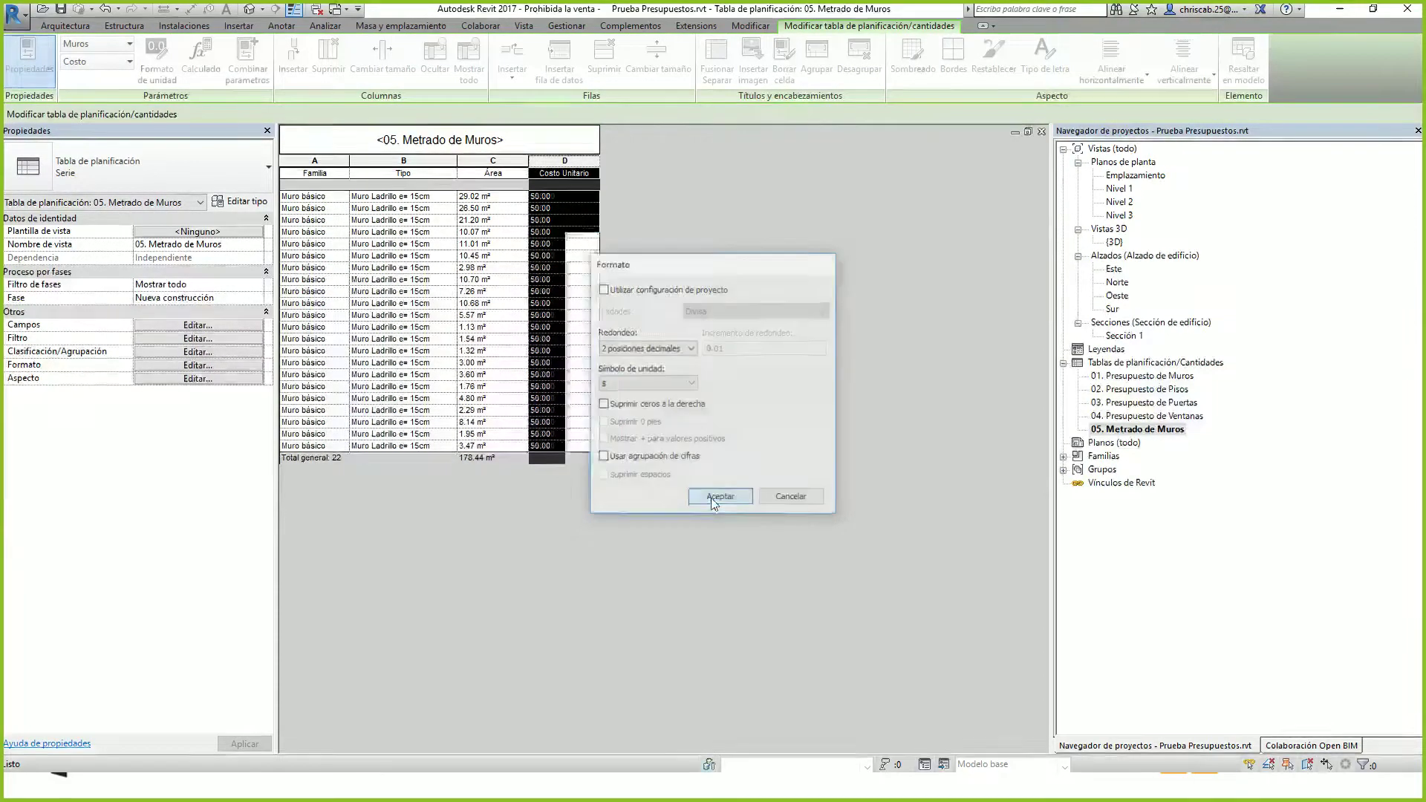
pyautogui.click(565, 302)
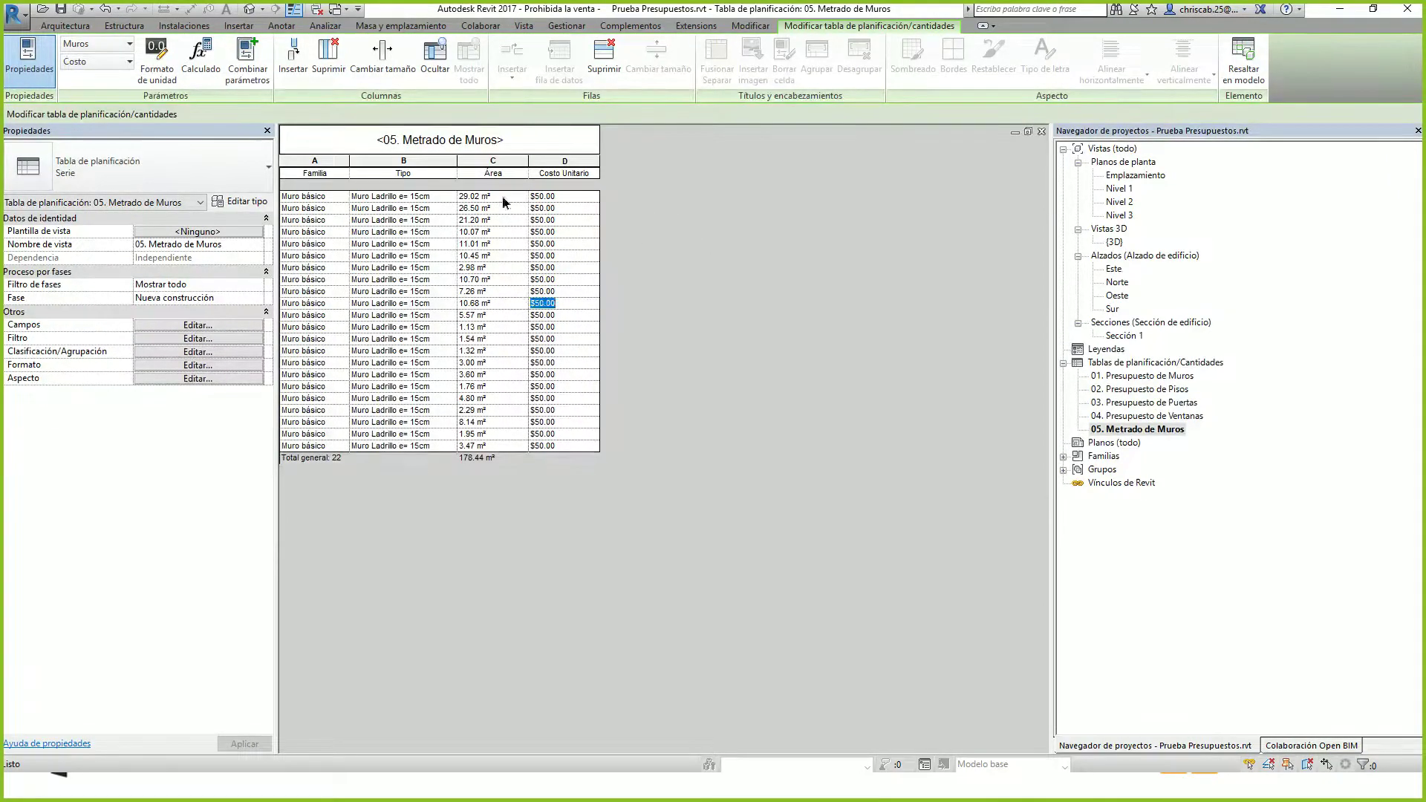
pyautogui.click(565, 196)
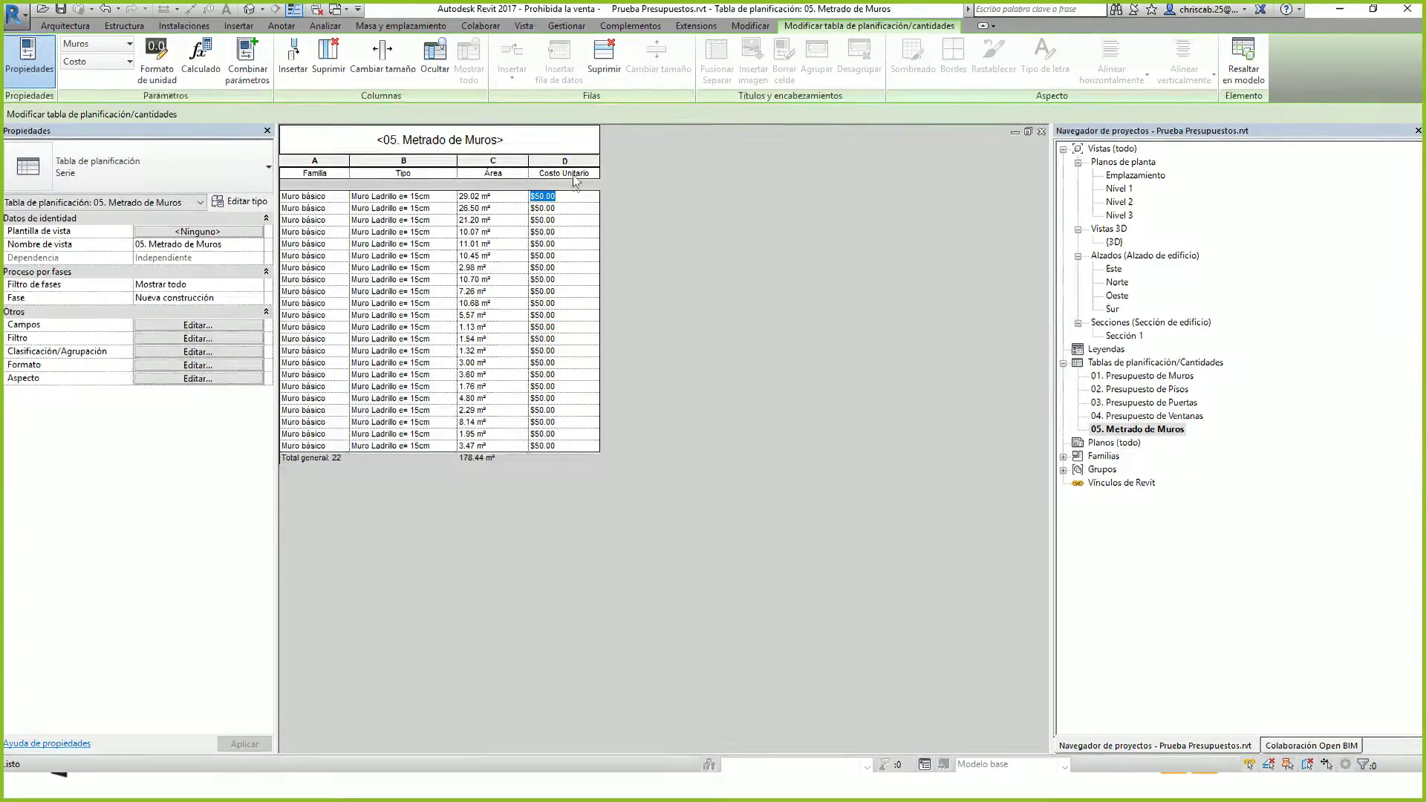
# Start a new calculated value named "Parcial" in the fields of the 05. Metrado de Muros schedule
pyautogui.click(190, 325)
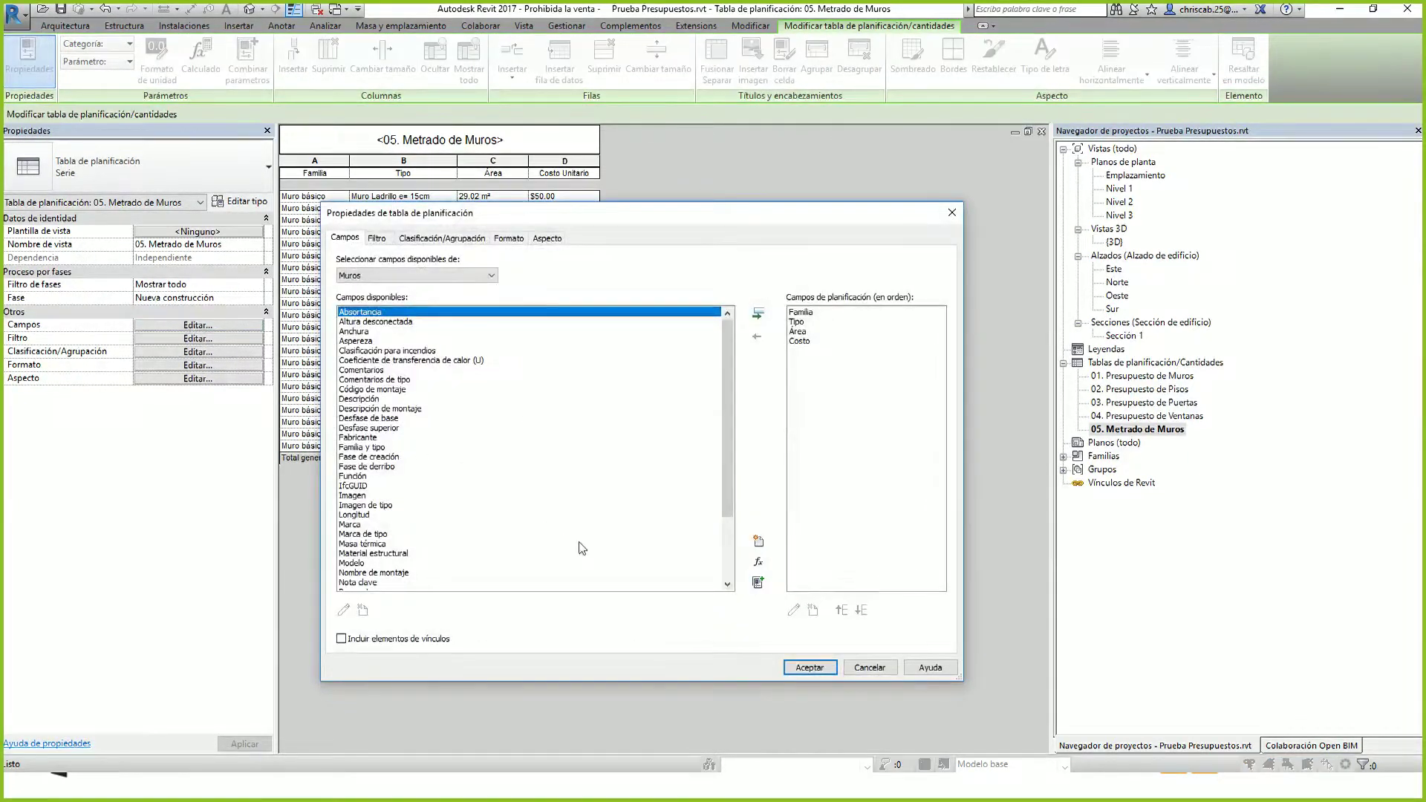
pyautogui.click(758, 563)
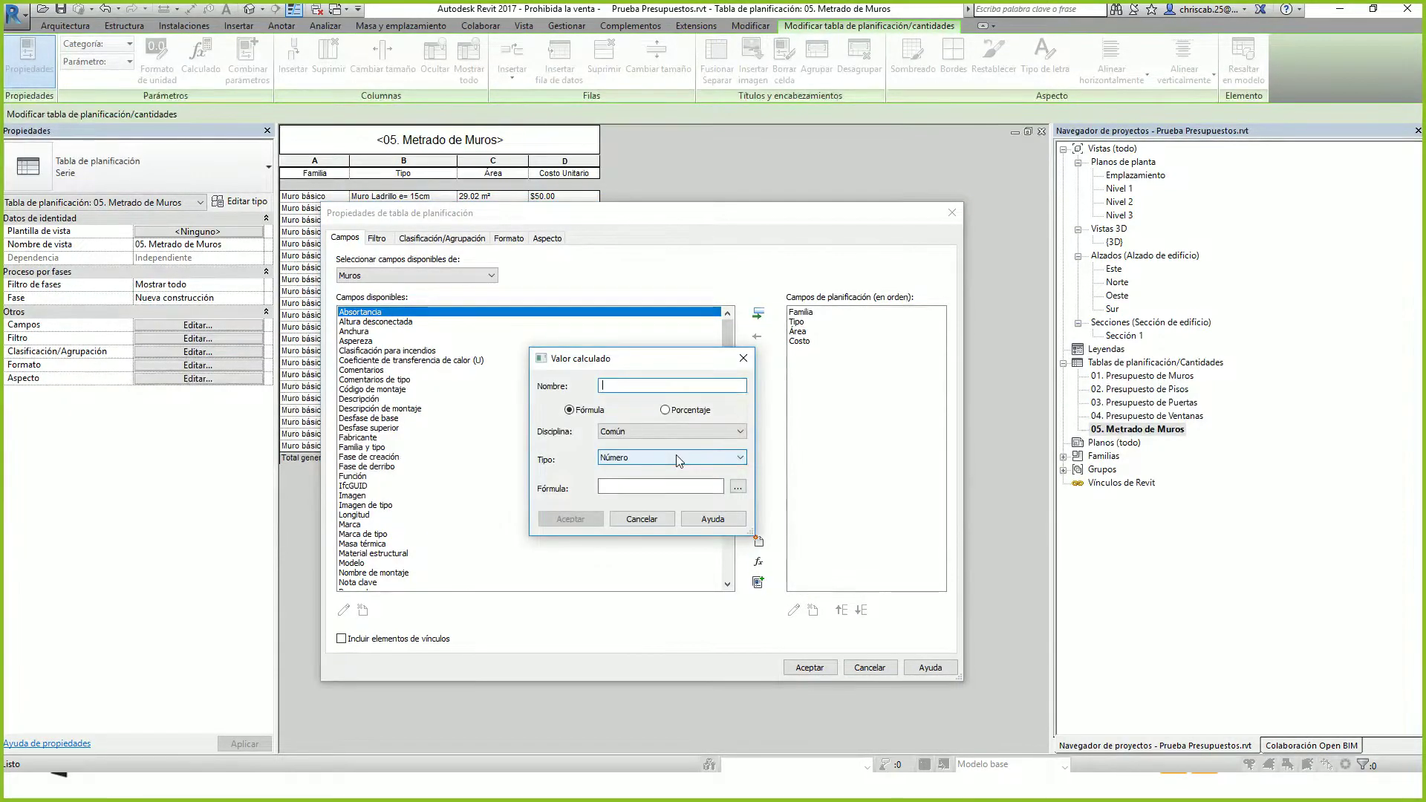
pyautogui.write('Costo')
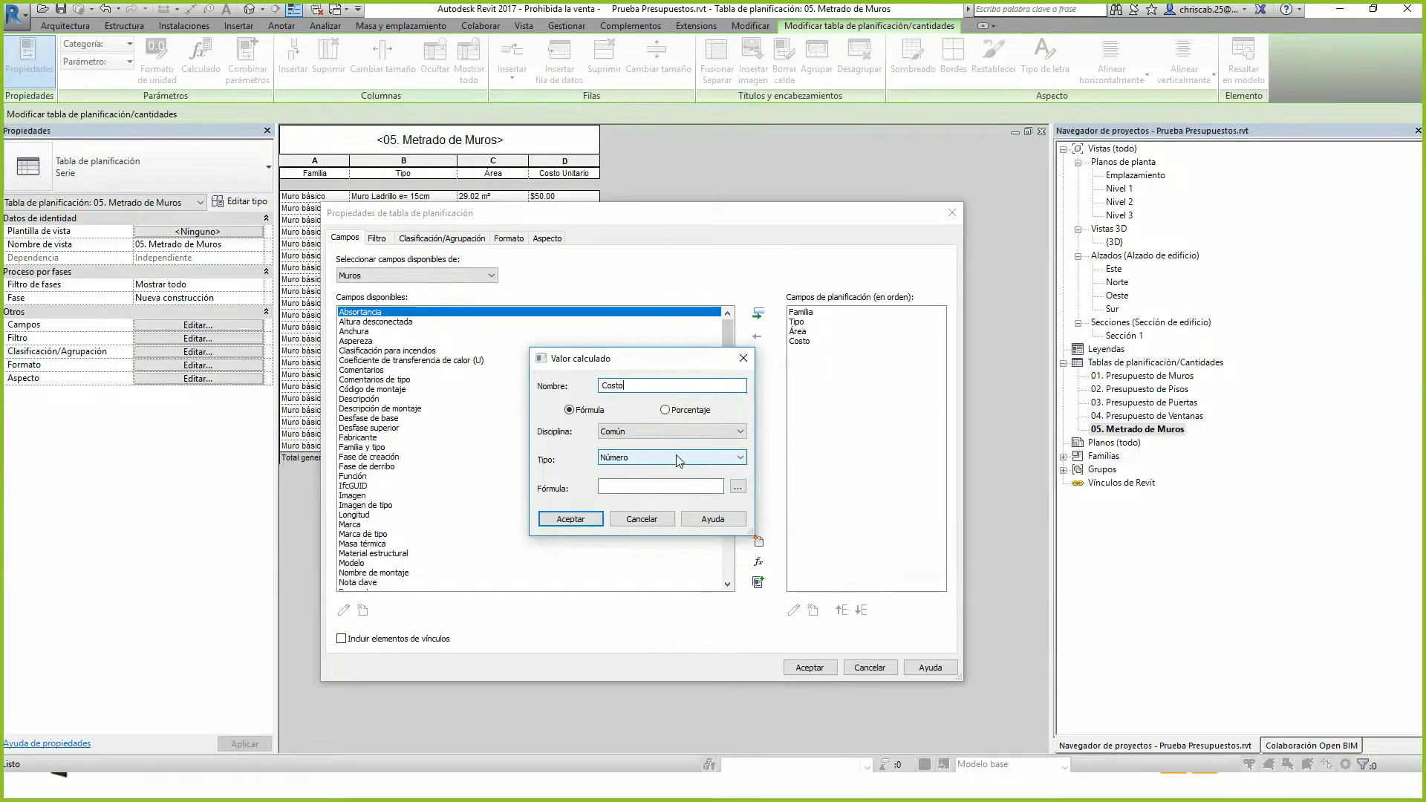
pyautogui.press('BackSpace')
pyautogui.press('BackSpace')
pyautogui.press('BackSpace')
pyautogui.press('BackSpace')
pyautogui.press('BackSpace')
pyautogui.press('BackSpace')
pyautogui.write('Para')
pyautogui.press('BackSpace')
pyautogui.write('cial')
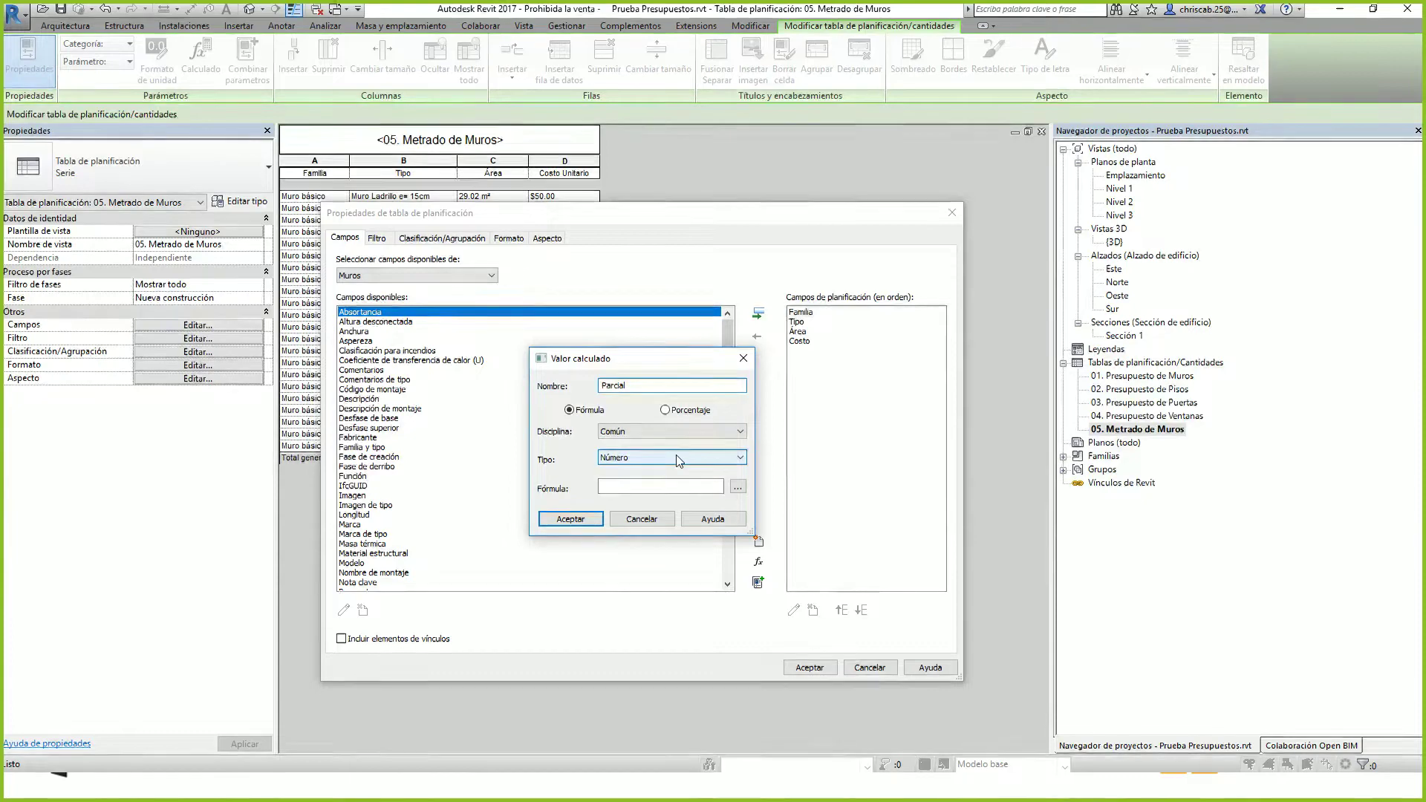
# Set the Parcial calculated value's discipline to Común and its type to Divisa
pyautogui.click(643, 430)
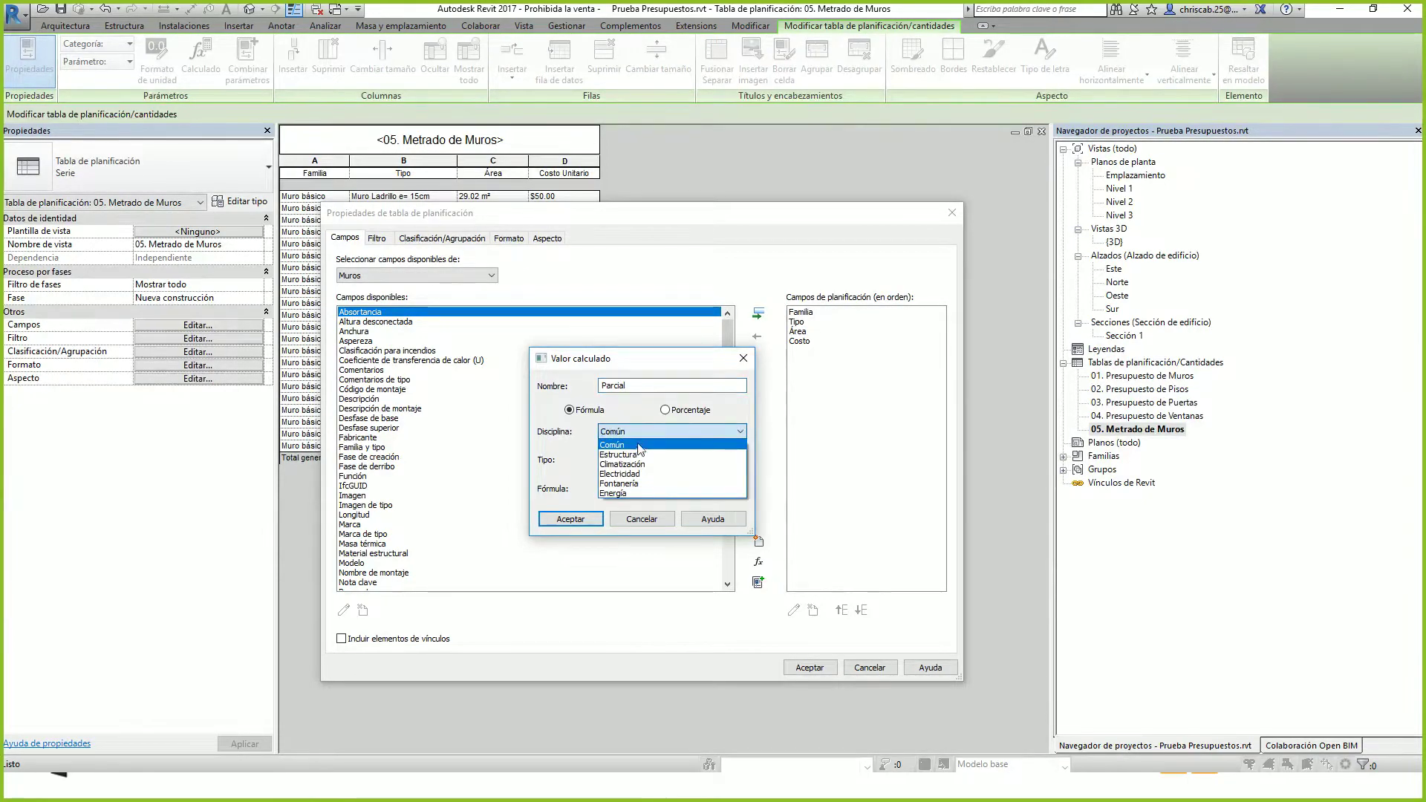
pyautogui.click(641, 444)
pyautogui.click(614, 457)
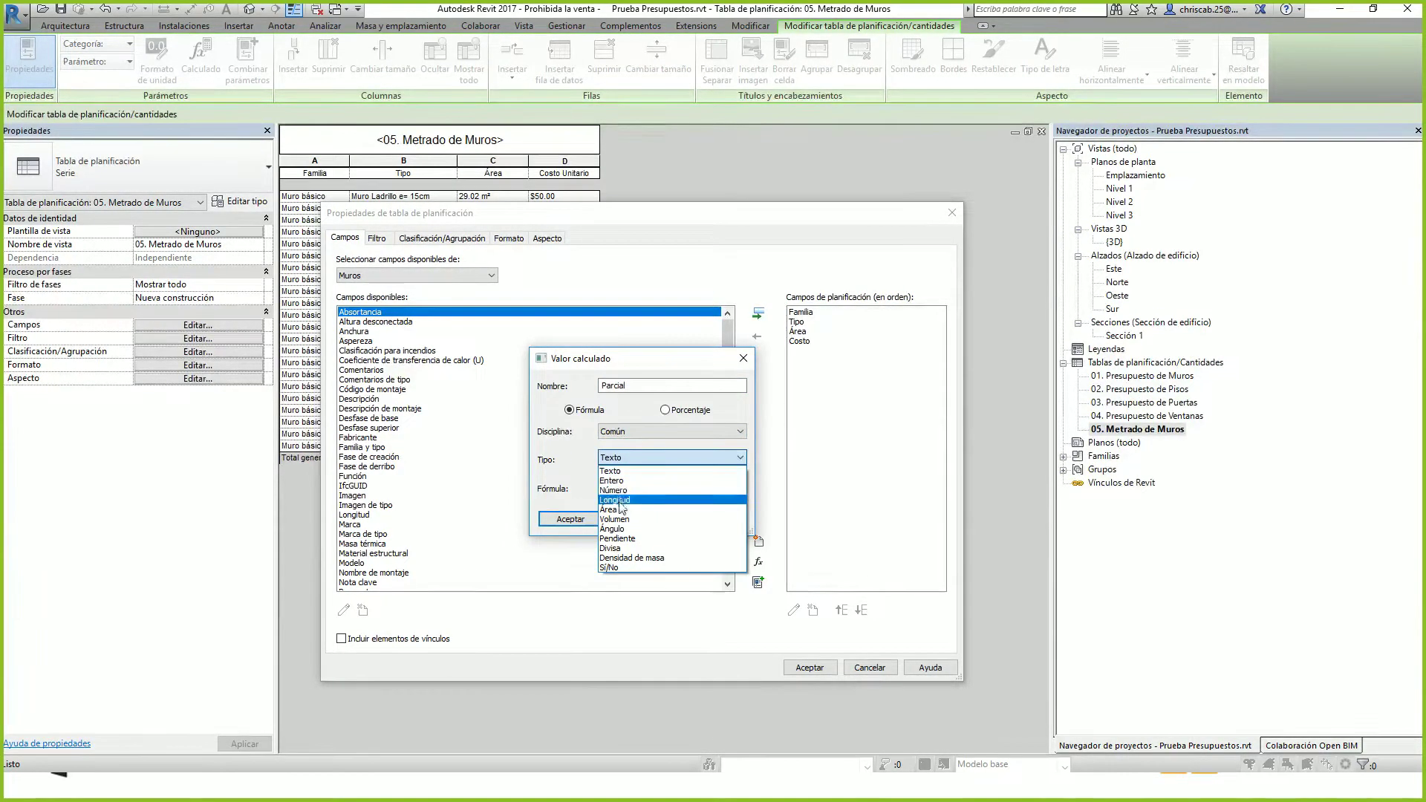
pyautogui.click(617, 548)
# Define the Parcial formula as Área*Costo/1 and apply the new field to the wall schedule
pyautogui.click(623, 487)
pyautogui.click(737, 487)
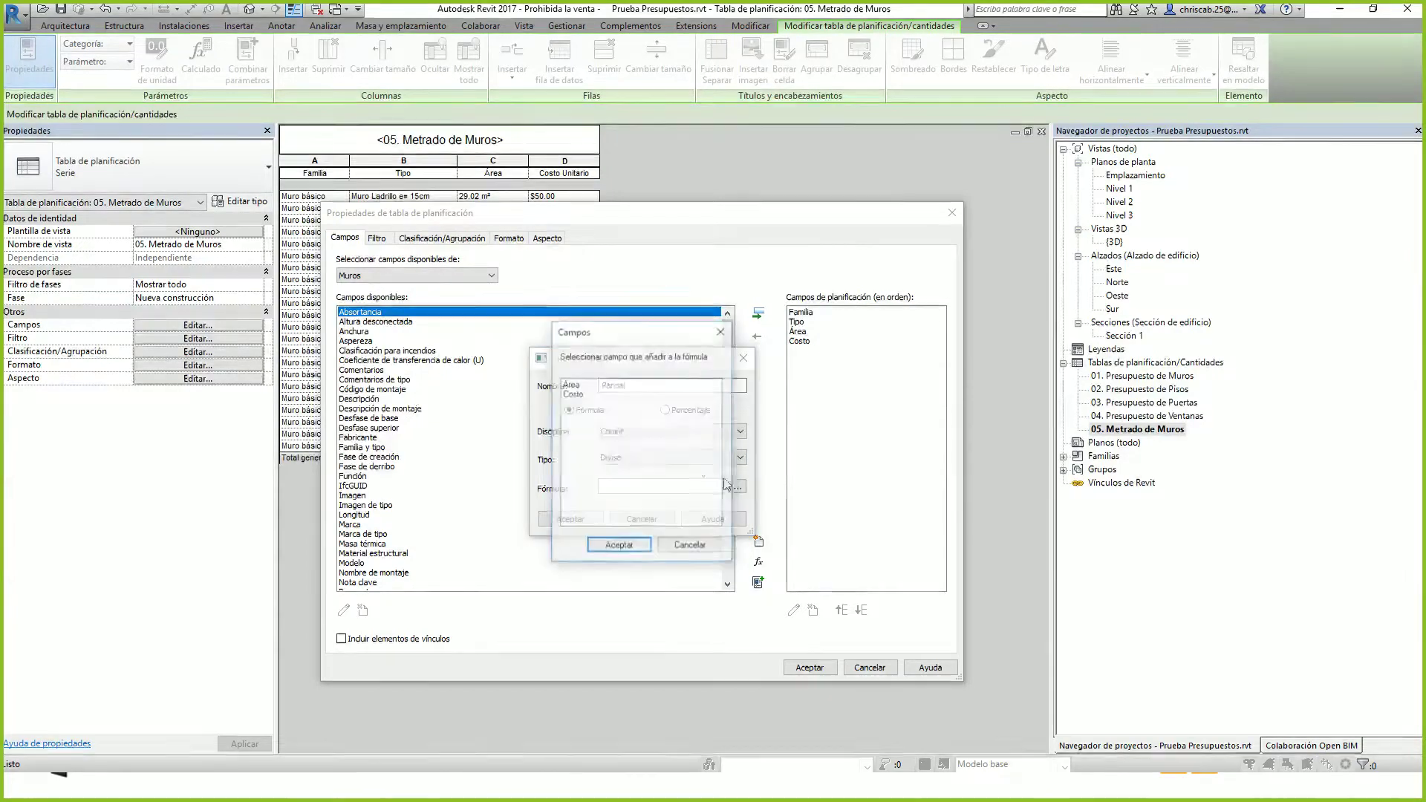
pyautogui.doubleClick(591, 385)
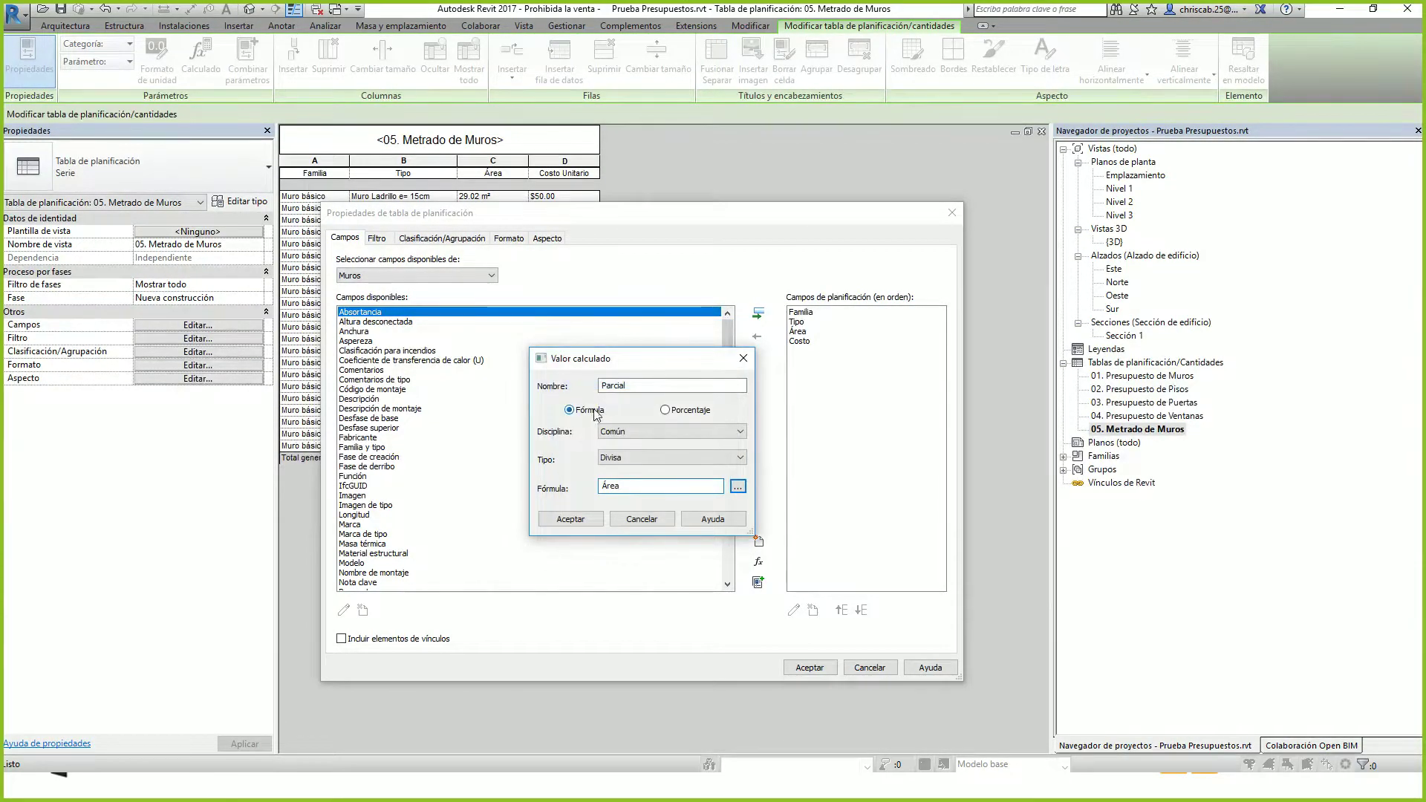
pyautogui.click(737, 485)
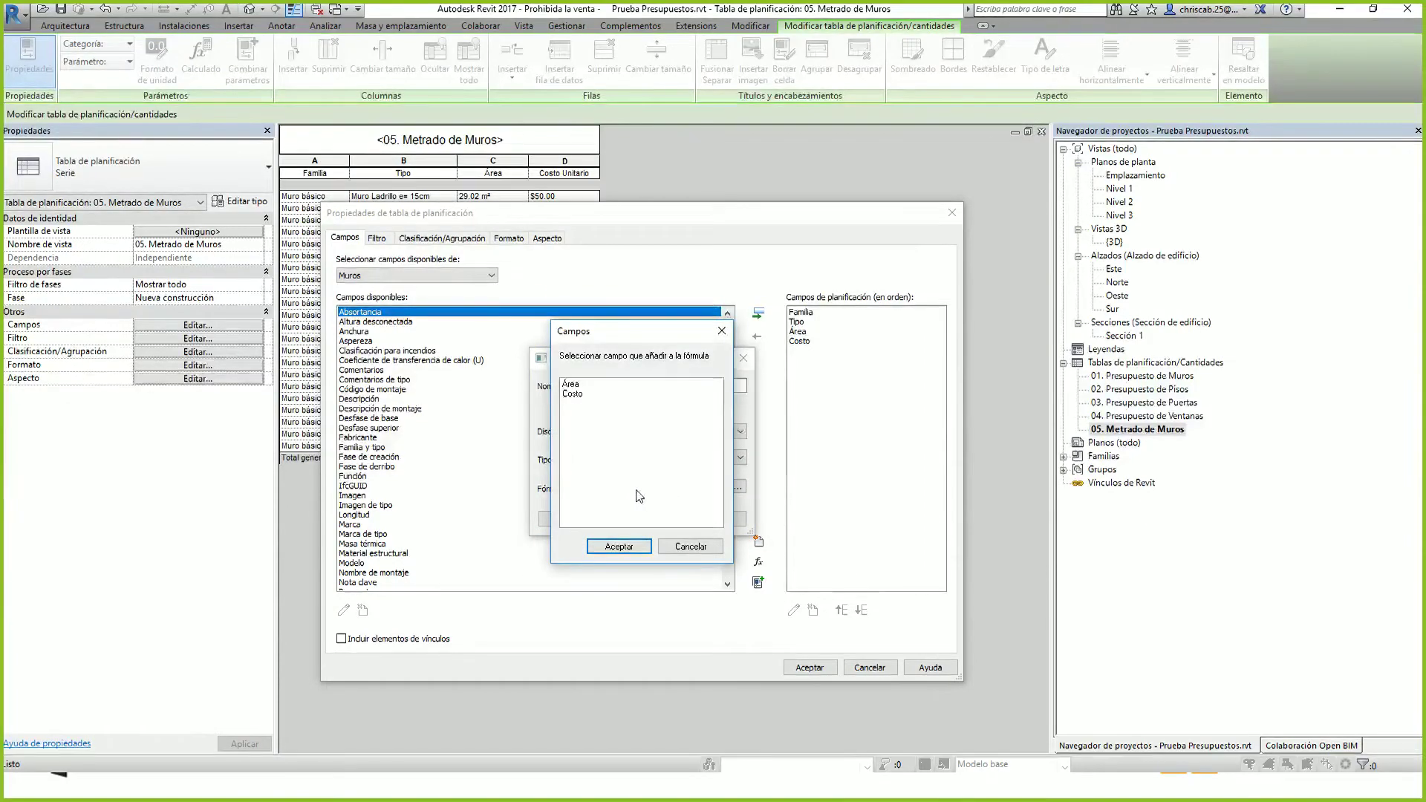
pyautogui.doubleClick(570, 395)
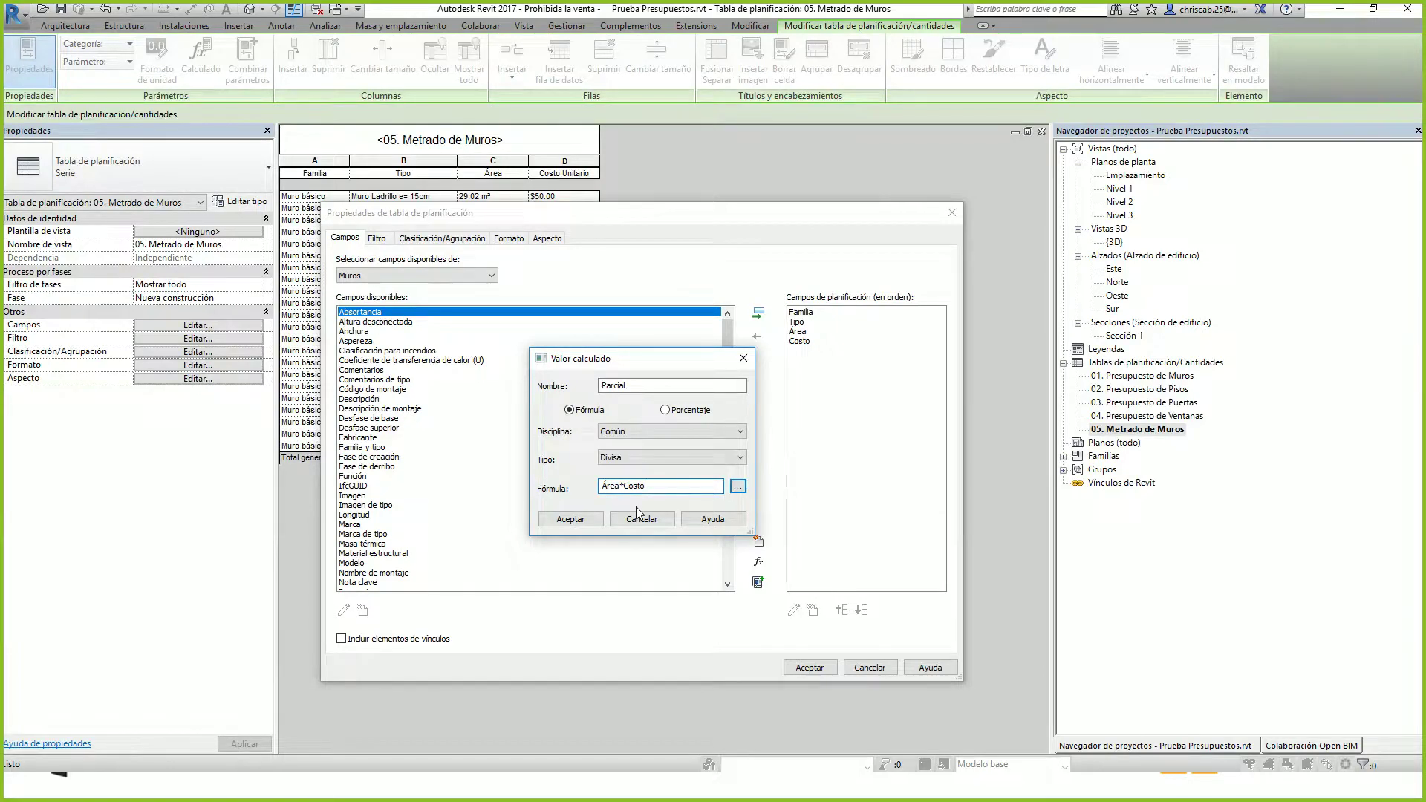
pyautogui.write('/1')
pyautogui.click(569, 519)
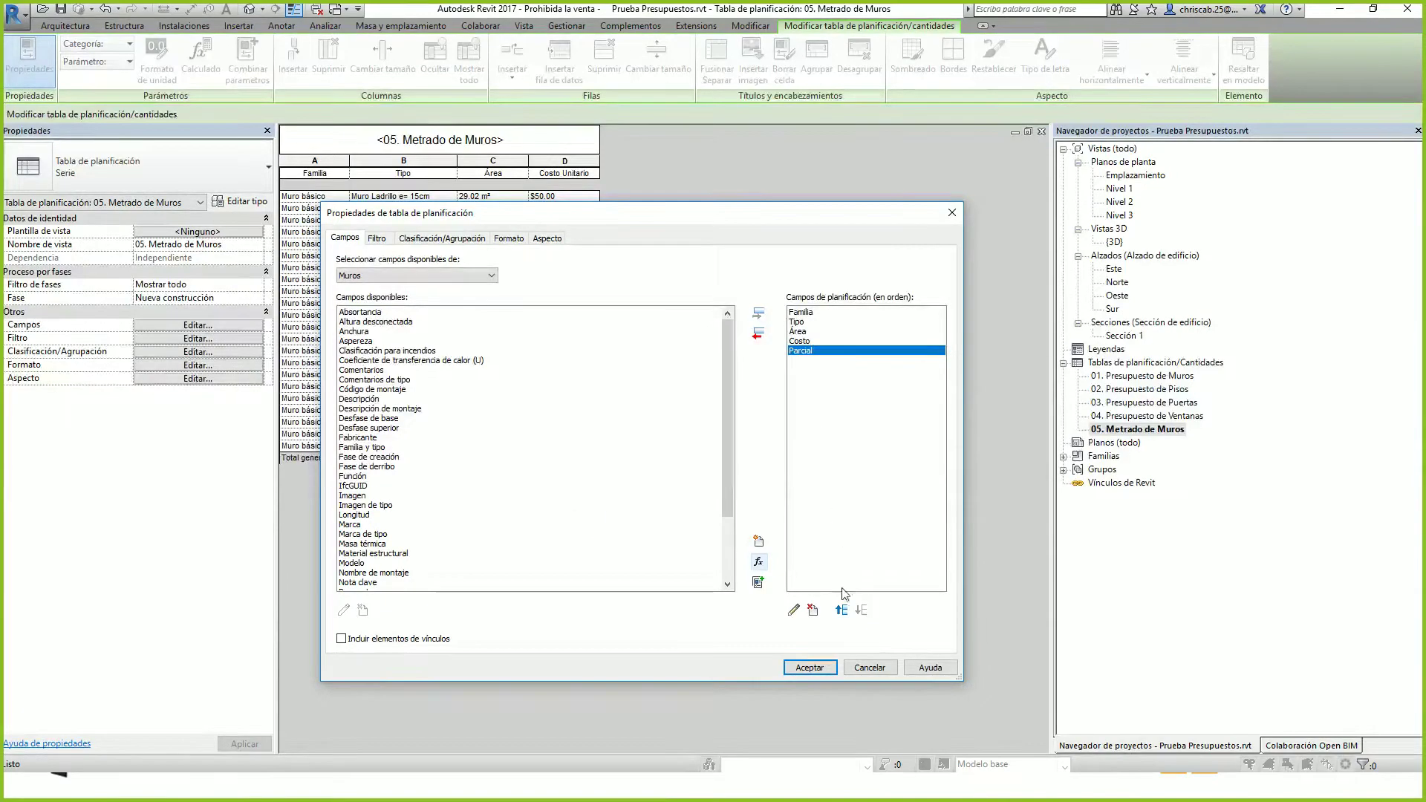
pyautogui.click(824, 667)
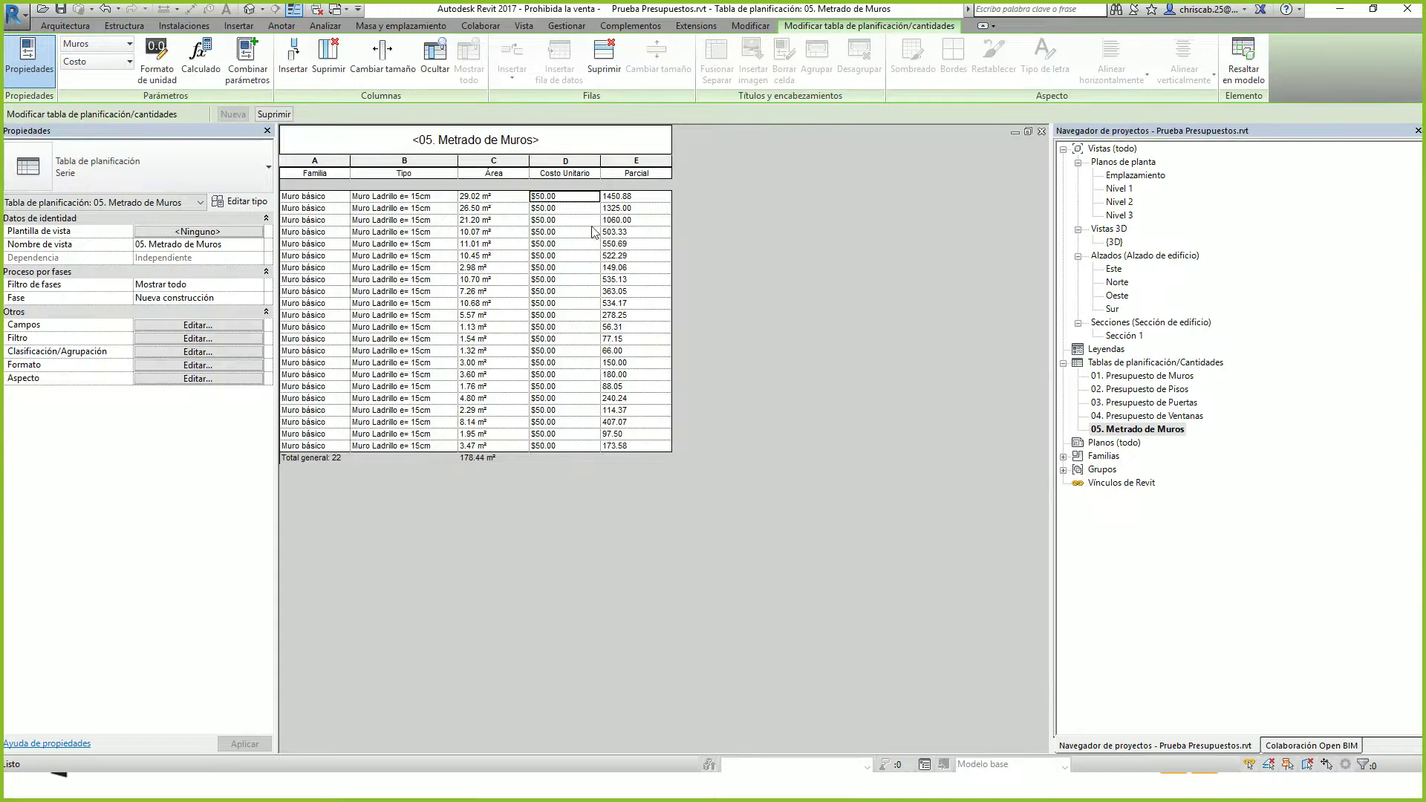
# Check the first row's Parcial amount by multiplying 29.02 by 50 in the Windows calculator, and return to the schedule
pyautogui.click(635, 167)
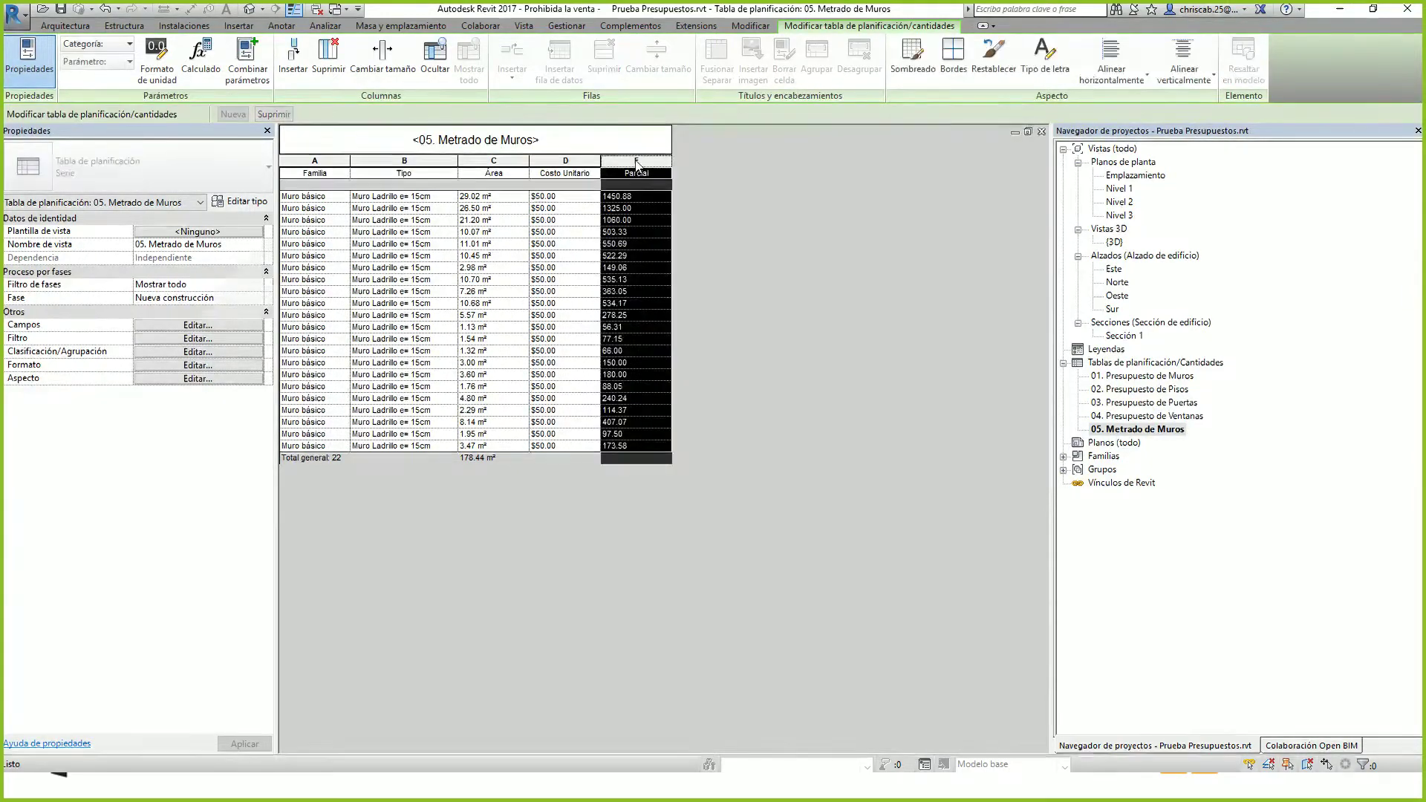
pyautogui.click(647, 220)
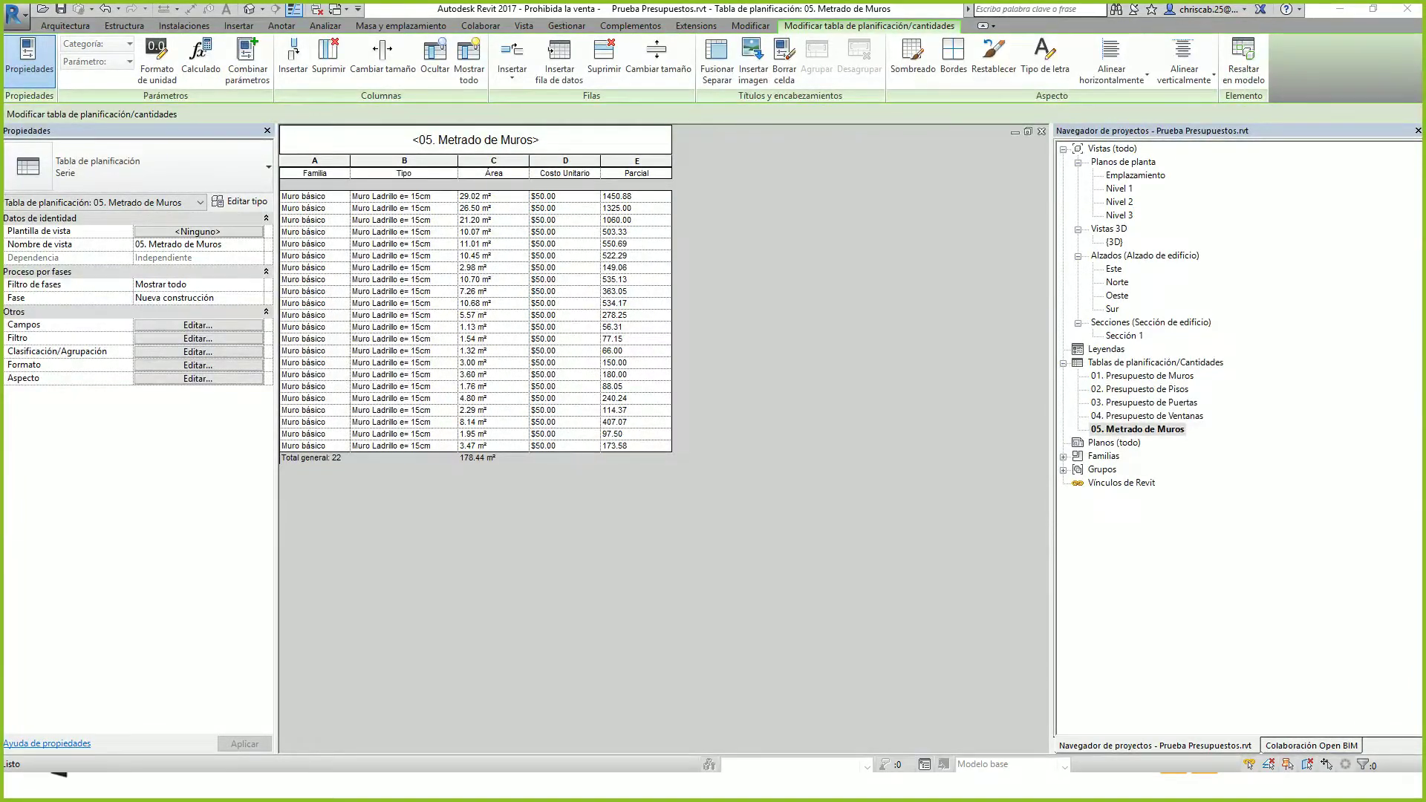
pyautogui.moveTo(668, 771); pyautogui.dragTo(809, 144)
pyautogui.write('29.02')
pyautogui.press('-')
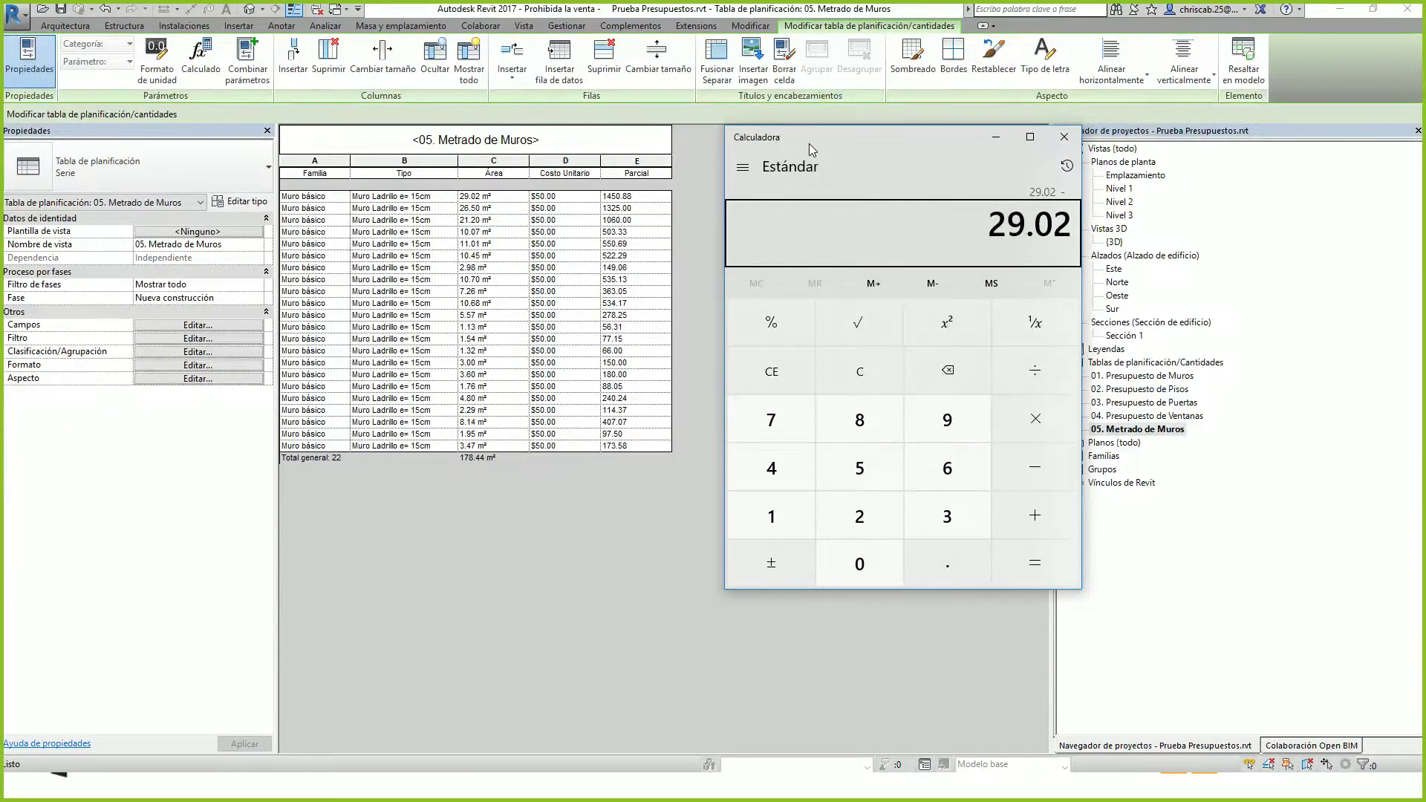
pyautogui.press('*')
pyautogui.write('50')
pyautogui.press('Return')
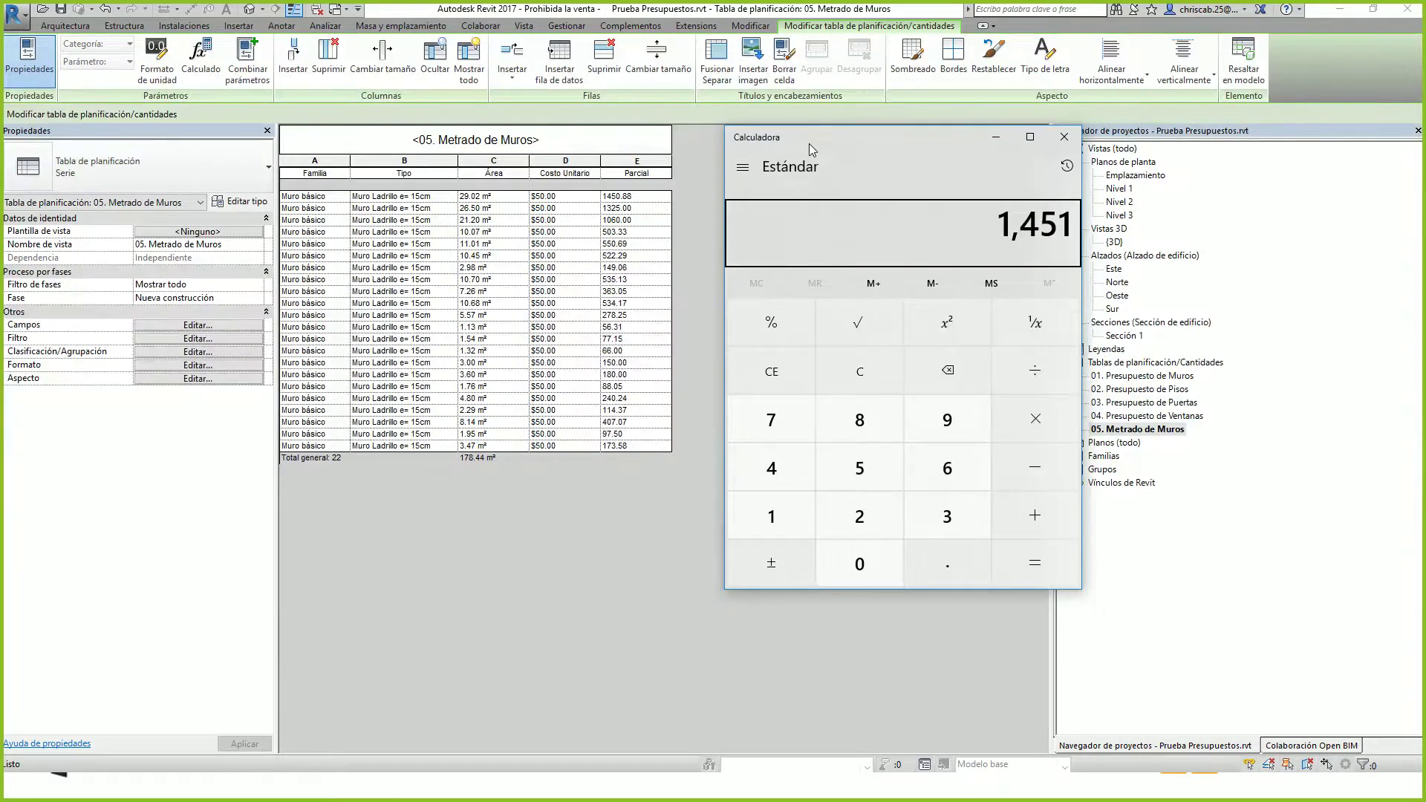
pyautogui.moveTo(877, 141); pyautogui.dragTo(0, 265)
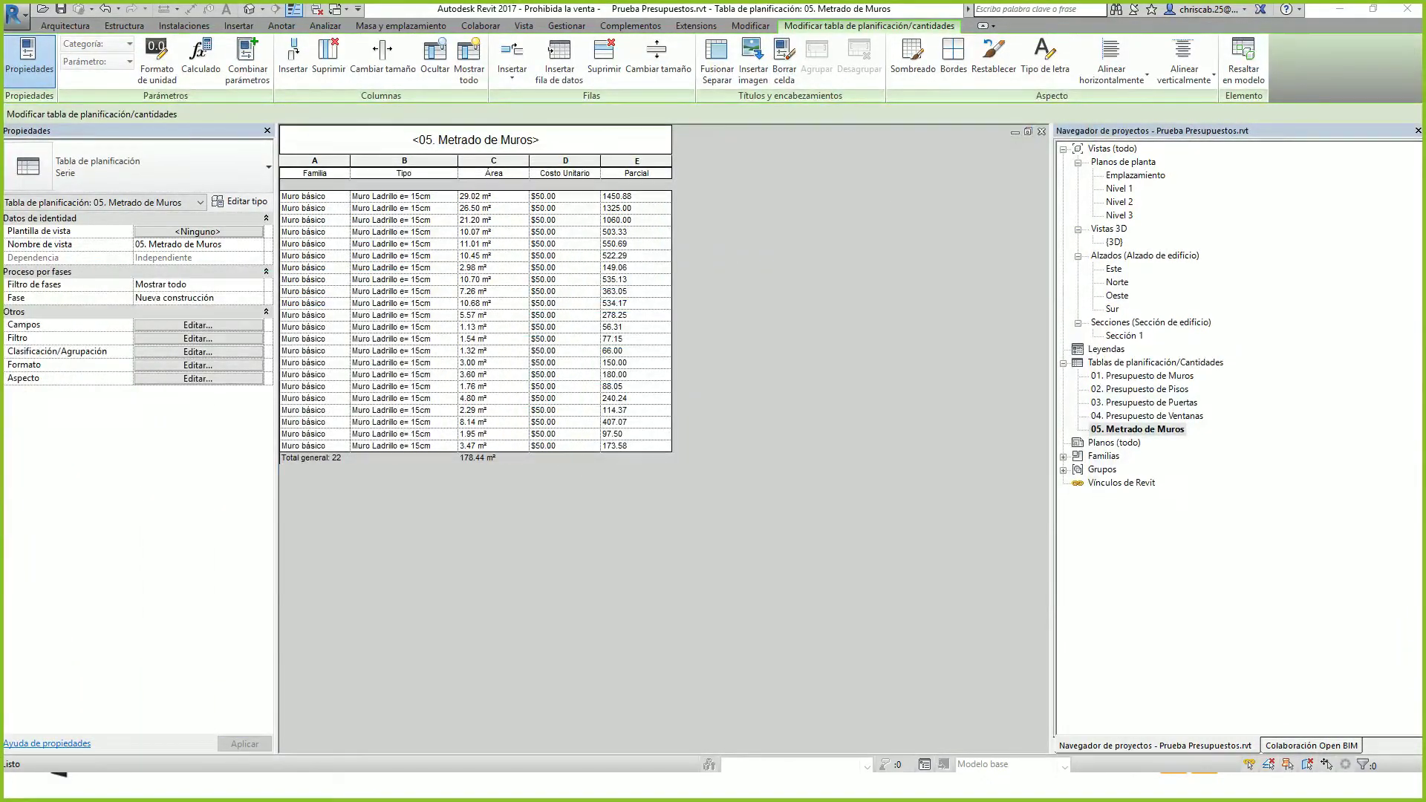
# Override the project unit settings for the Parcial column and set its unit symbol to $
pyautogui.click(627, 165)
pyautogui.click(157, 63)
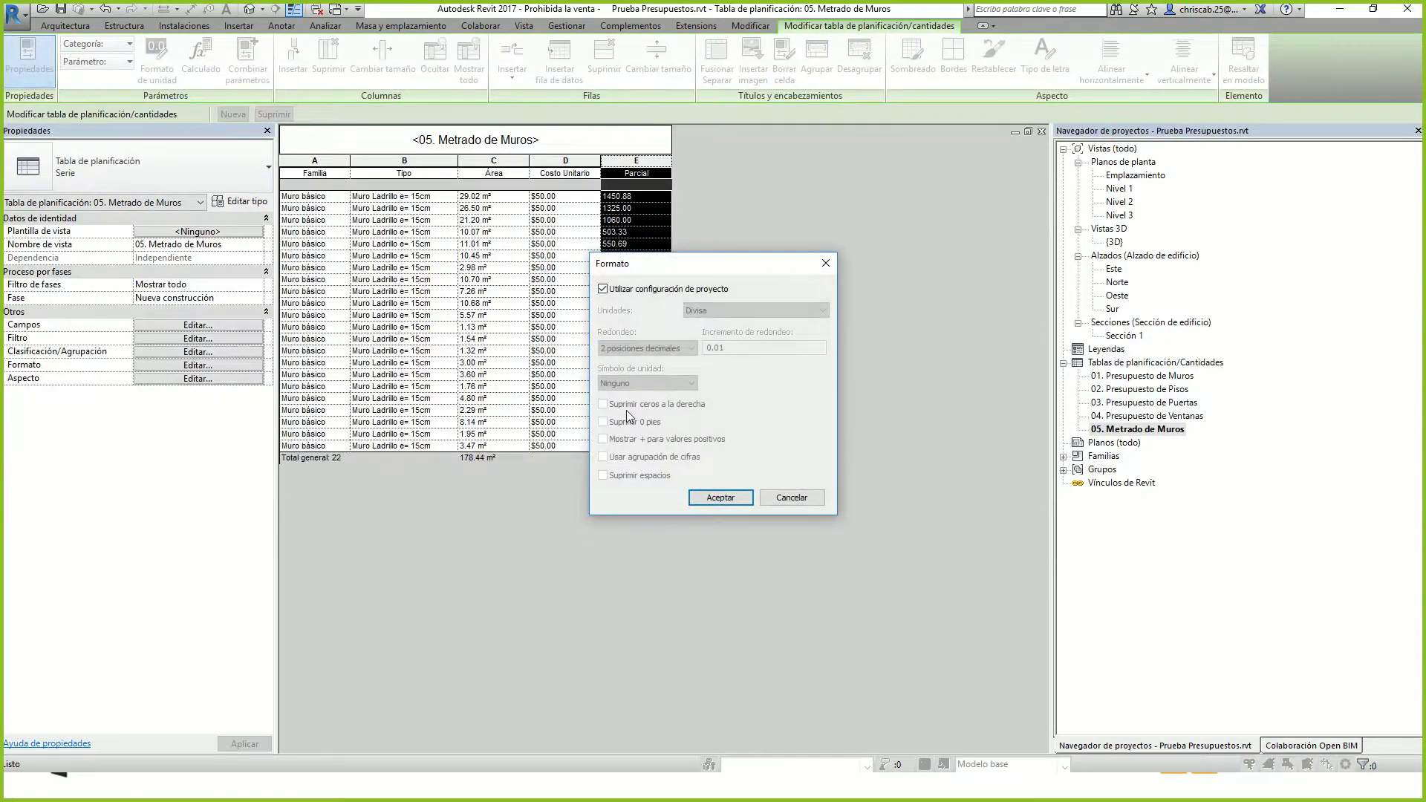
pyautogui.click(671, 295)
pyautogui.click(652, 382)
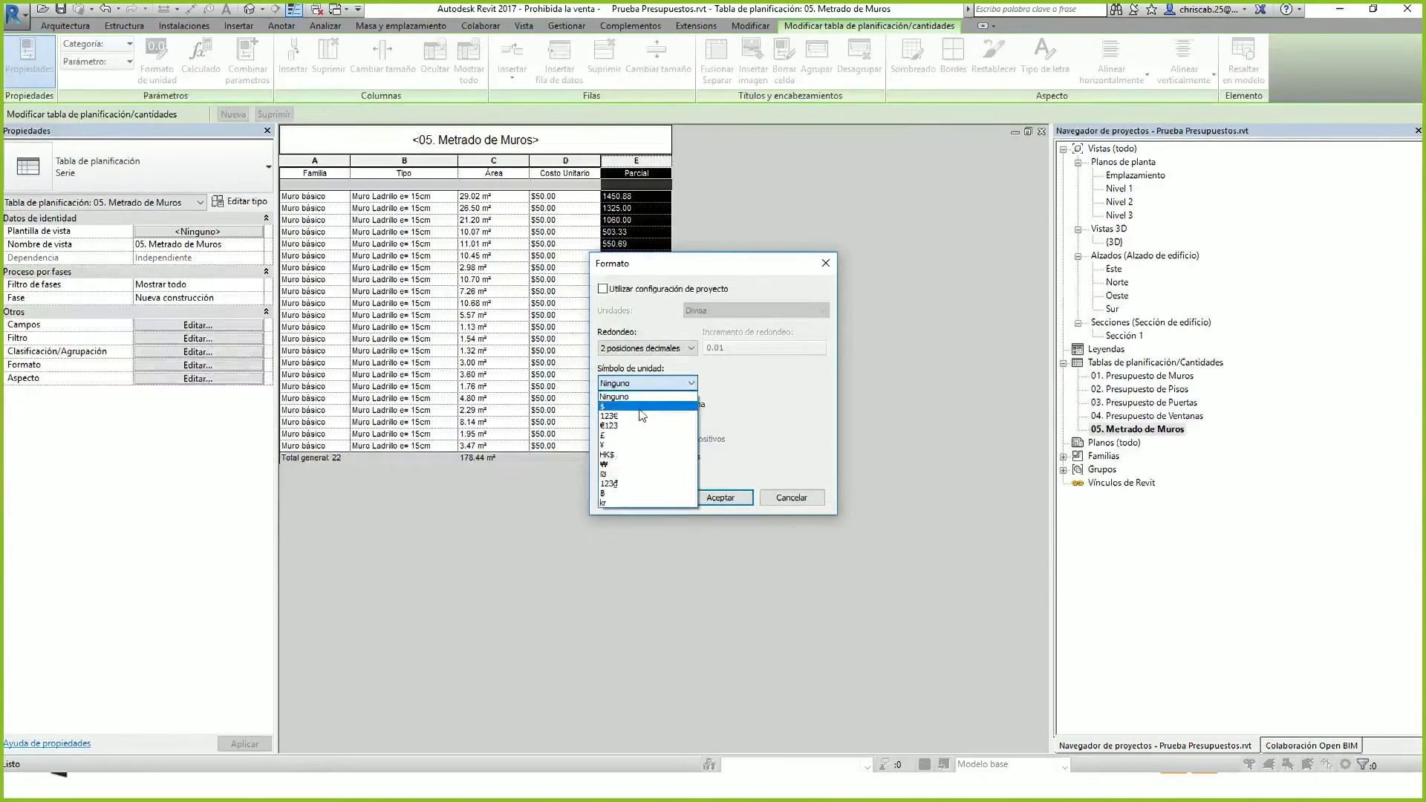
pyautogui.click(631, 406)
pyautogui.click(719, 497)
pyautogui.click(656, 338)
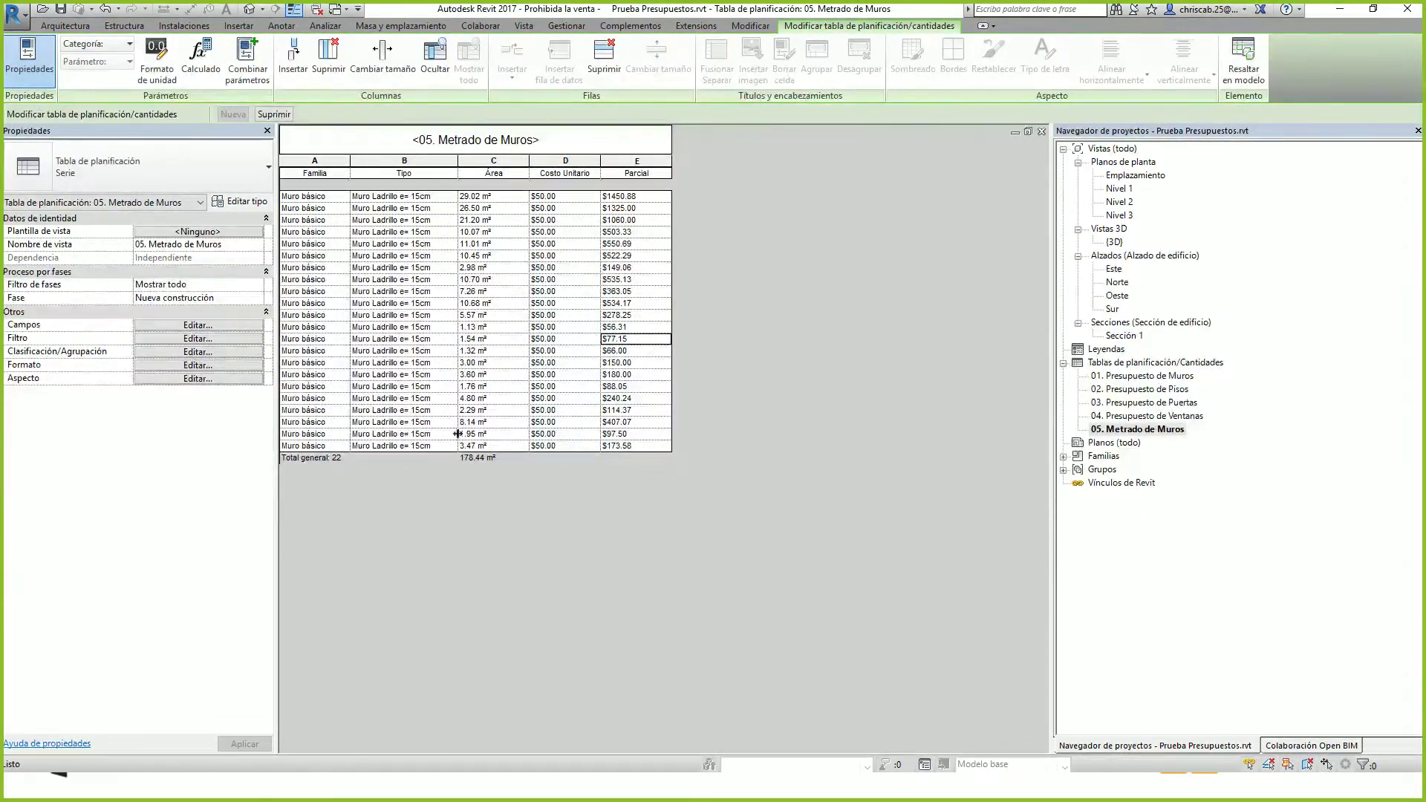
# Set the Parcial field's format to calculate totals in the wall schedule
pyautogui.click(214, 366)
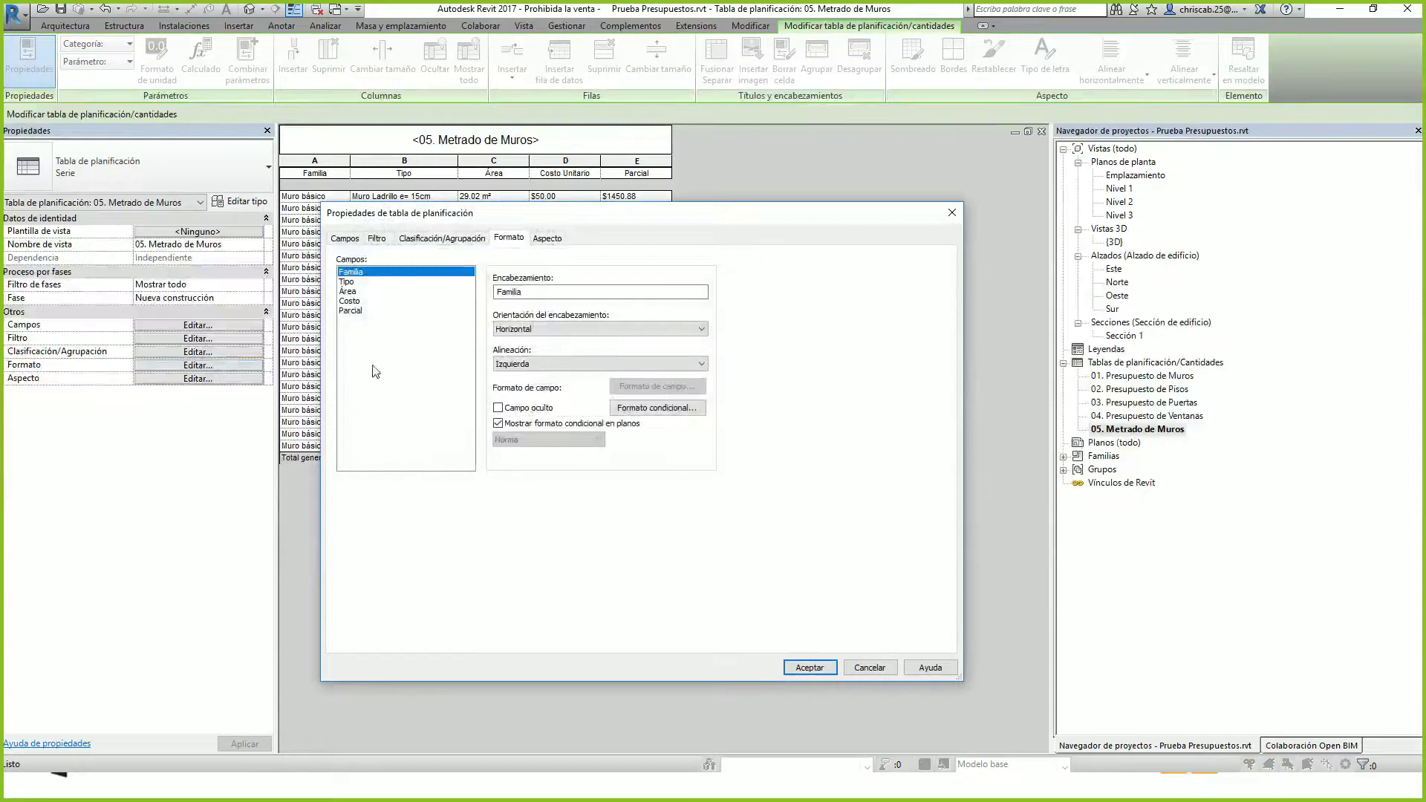
pyautogui.click(351, 311)
pyautogui.click(548, 439)
pyautogui.click(539, 462)
pyautogui.click(808, 668)
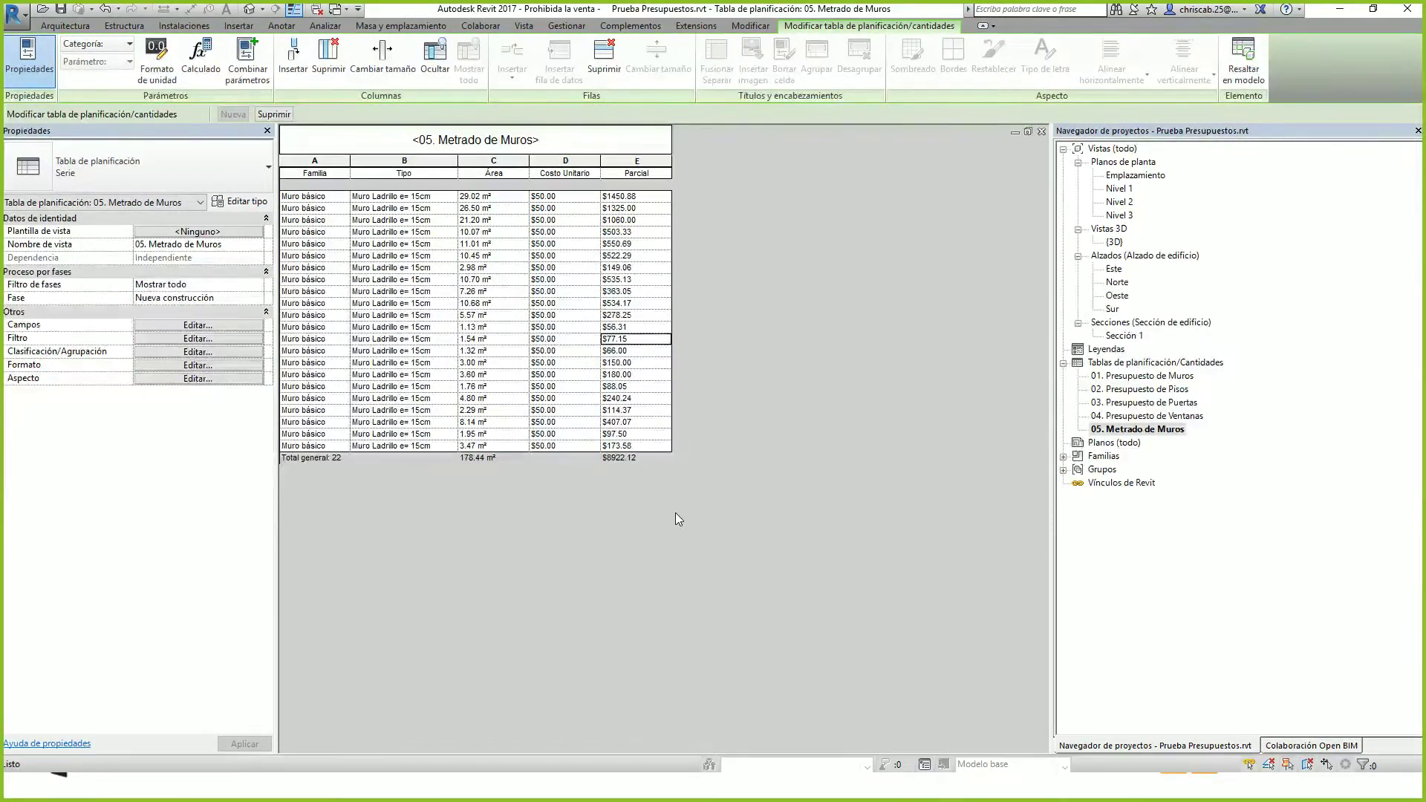
# In the 3D view, start a new wall and duplicate its Muro Ladrillo e= 15cm type as "Muro Ladrillo e= 30cm"
pyautogui.click(250, 9)
pyautogui.scroll(-5, 729, 344)
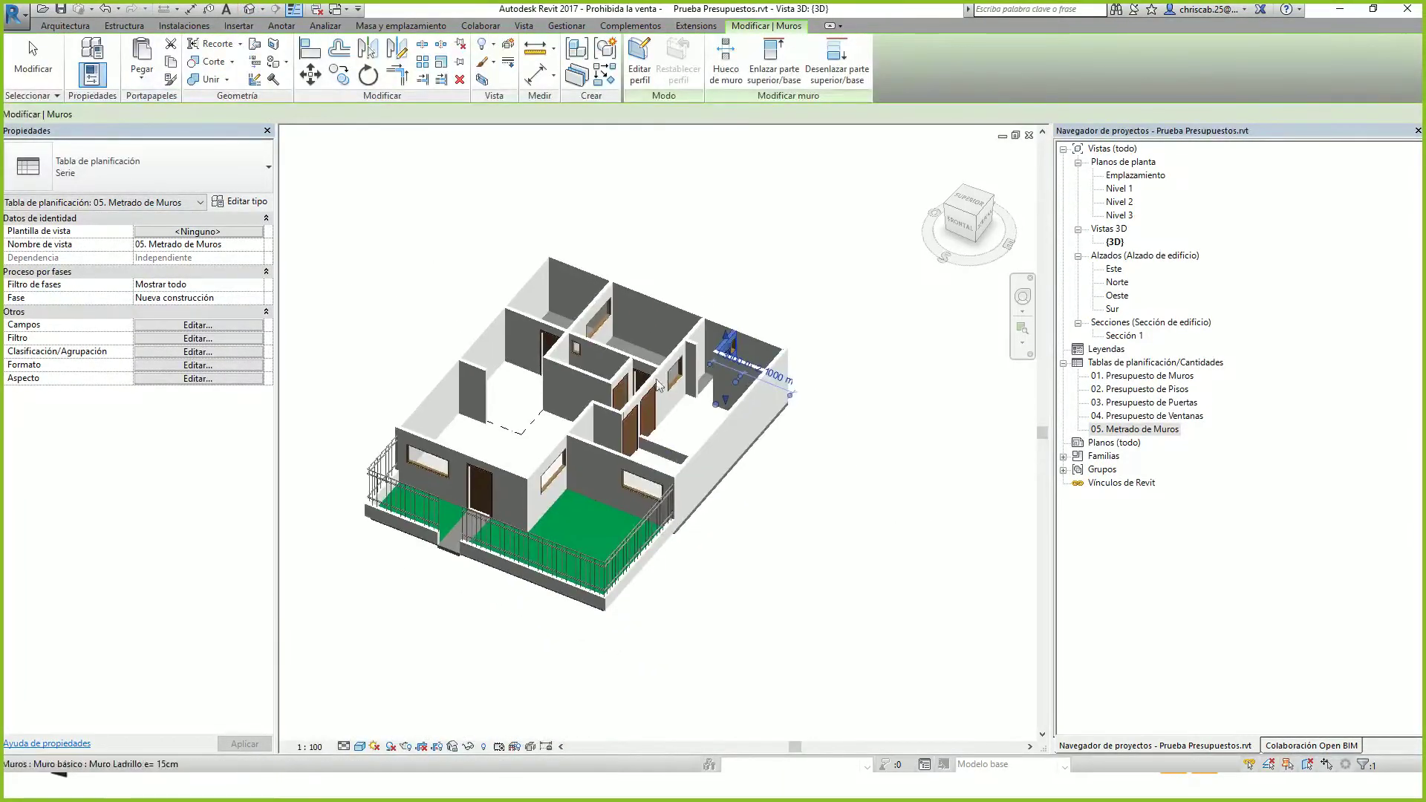
pyautogui.click(807, 525)
pyautogui.press('w')
pyautogui.press('a')
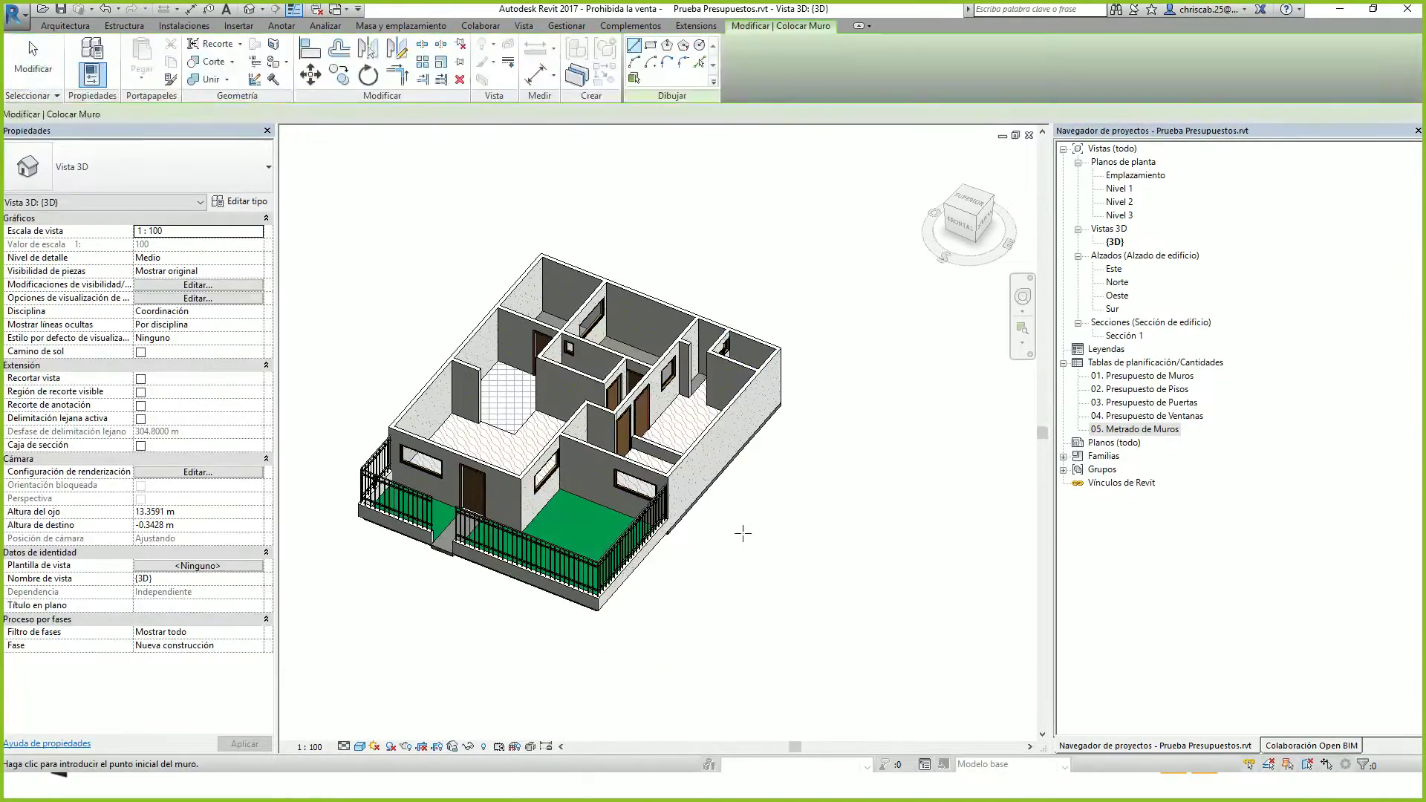
pyautogui.click(243, 203)
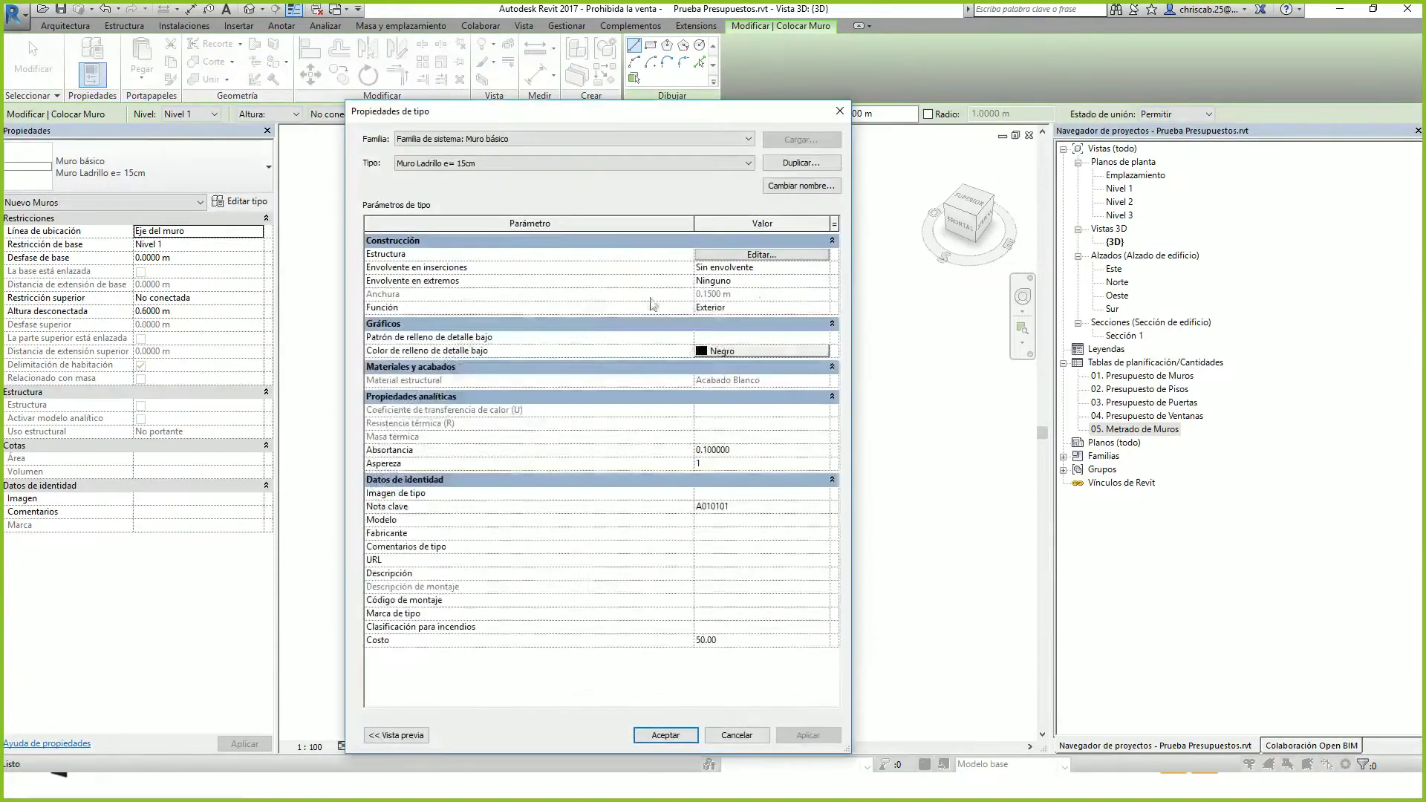
pyautogui.click(798, 165)
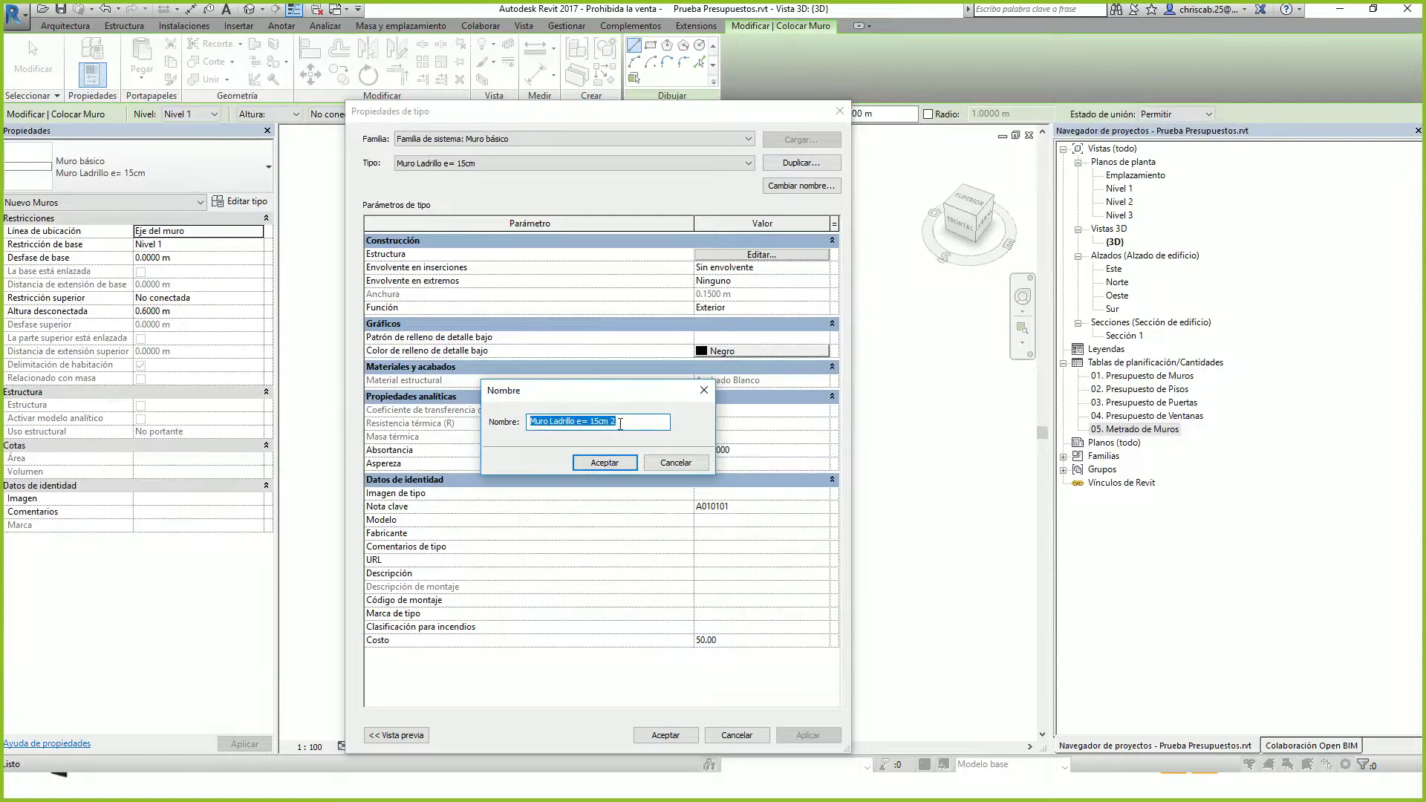
pyautogui.click(621, 423)
pyautogui.press('BackSpace')
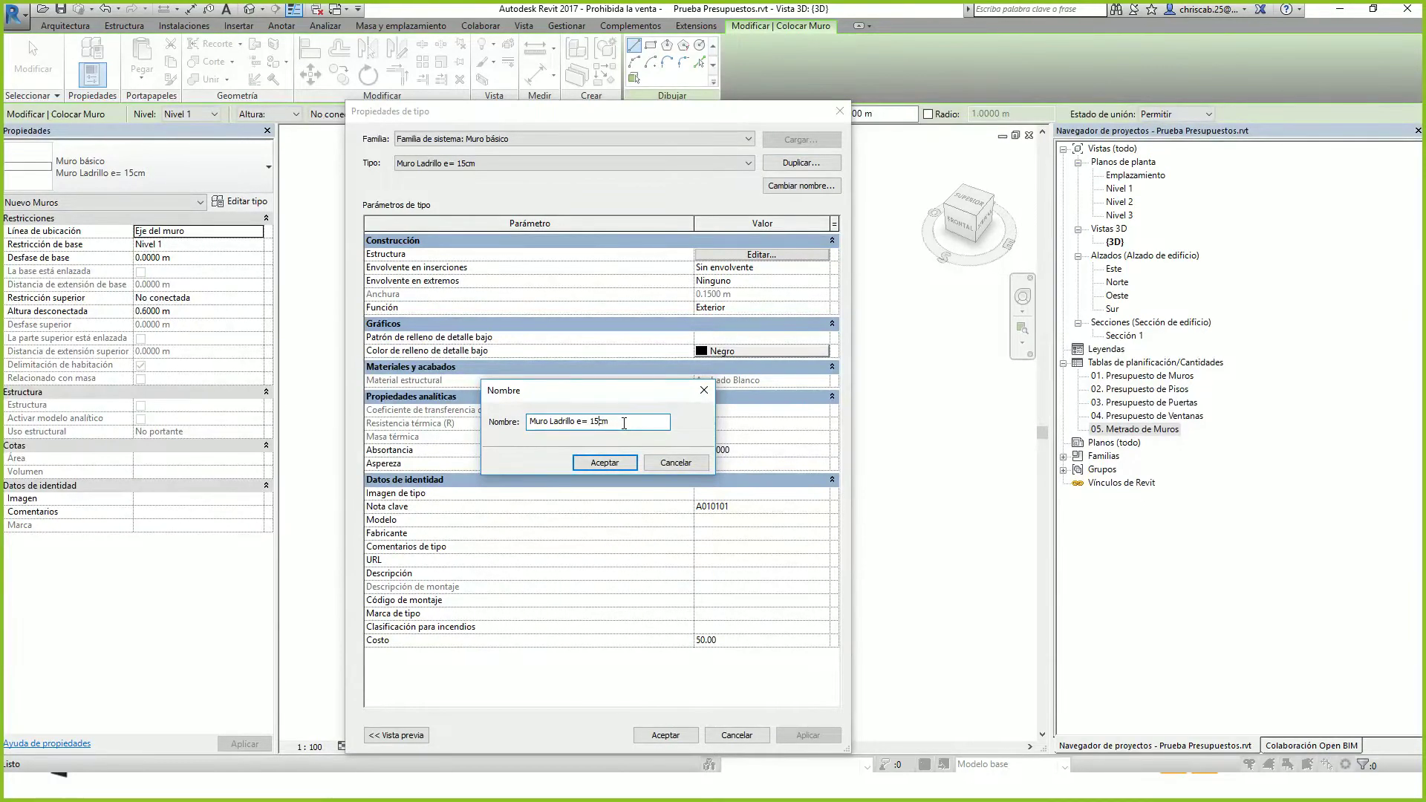
pyautogui.click(621, 461)
# Set the structure layer thickness of the Muro Ladrillo e= 30cm type to 0.3000 m
pyautogui.click(726, 256)
pyautogui.click(635, 264)
pyautogui.write('0')
pyautogui.press('Tab')
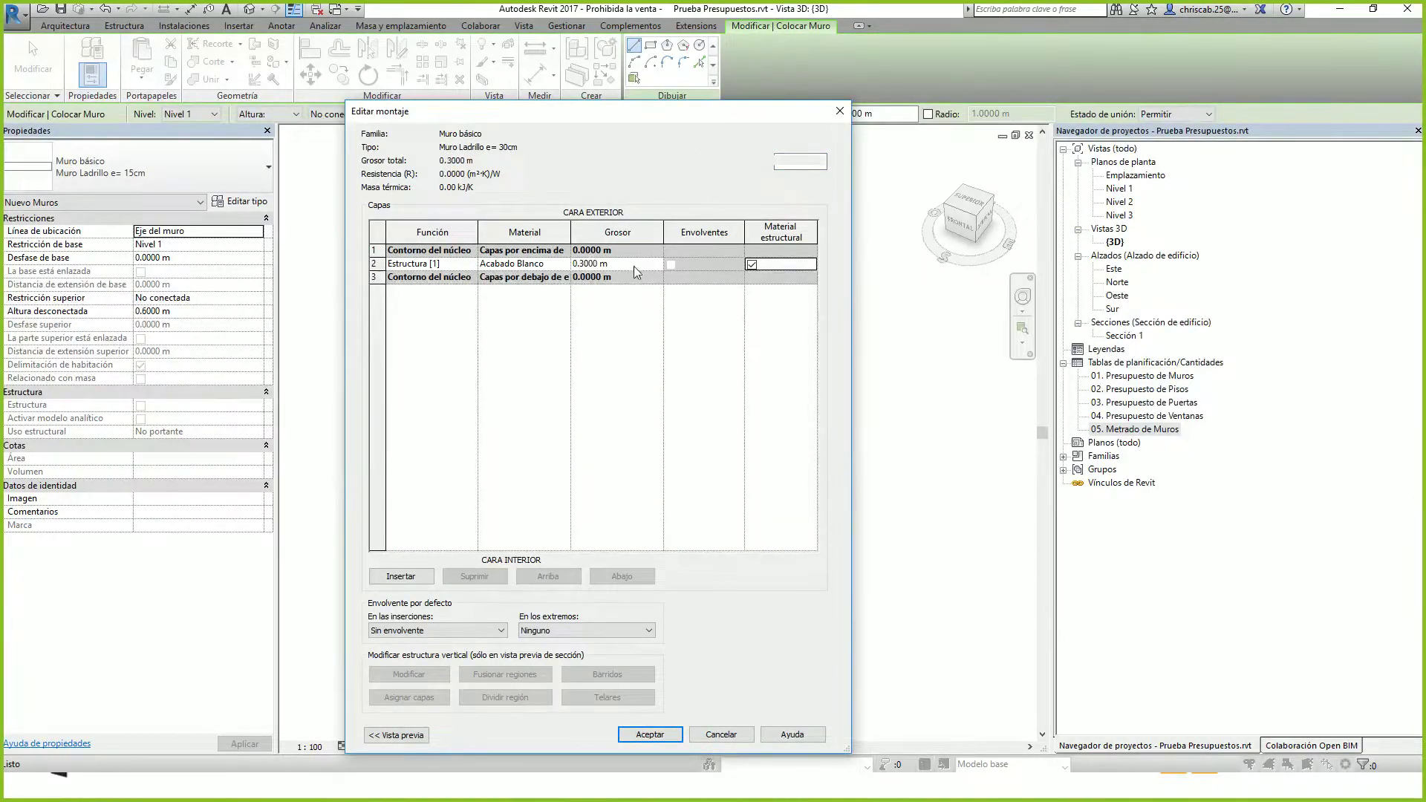
pyautogui.click(646, 735)
pyautogui.click(665, 735)
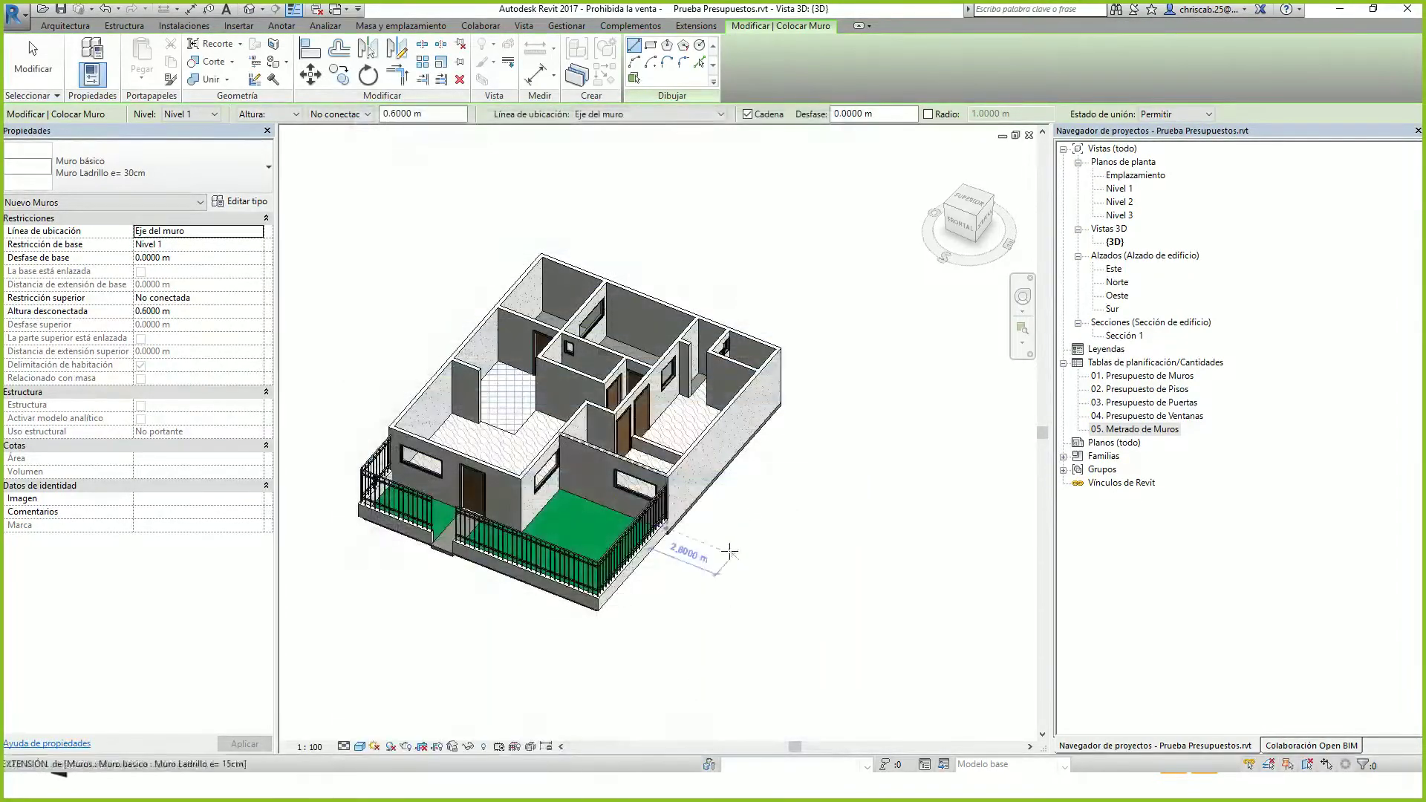
# Draw three connected 30 cm brick walls in a U shape beside the house, the first about 5.1 m long
pyautogui.moveTo(730, 552); pyautogui.dragTo(646, 554, button='middle')
pyautogui.click(662, 554)
pyautogui.click(745, 479)
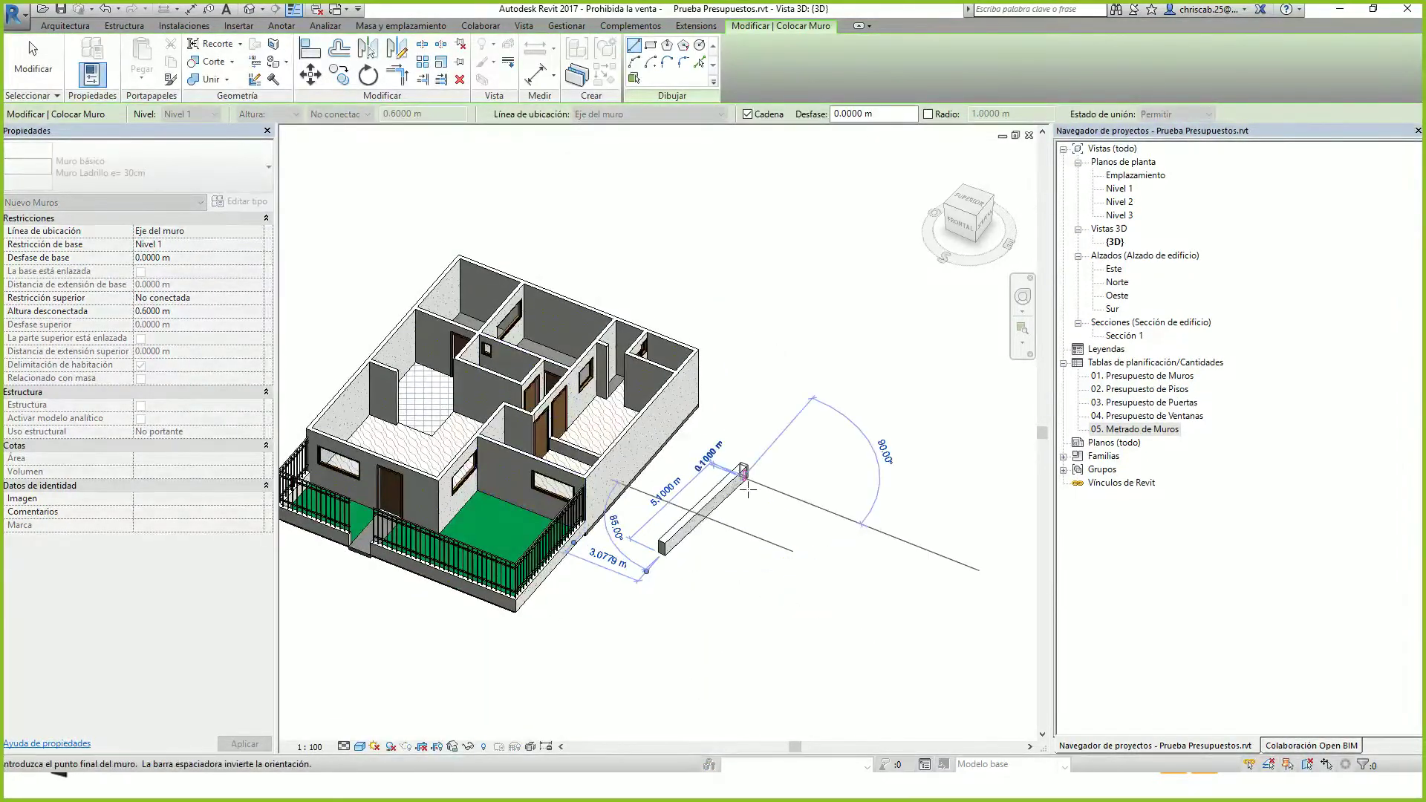
pyautogui.click(854, 535)
pyautogui.click(768, 643)
pyautogui.press('Escape')
pyautogui.press('Escape')
# Set the top constraint of the three new walls to Hasta nivel: Nivel 2
pyautogui.moveTo(924, 602); pyautogui.dragTo(646, 439)
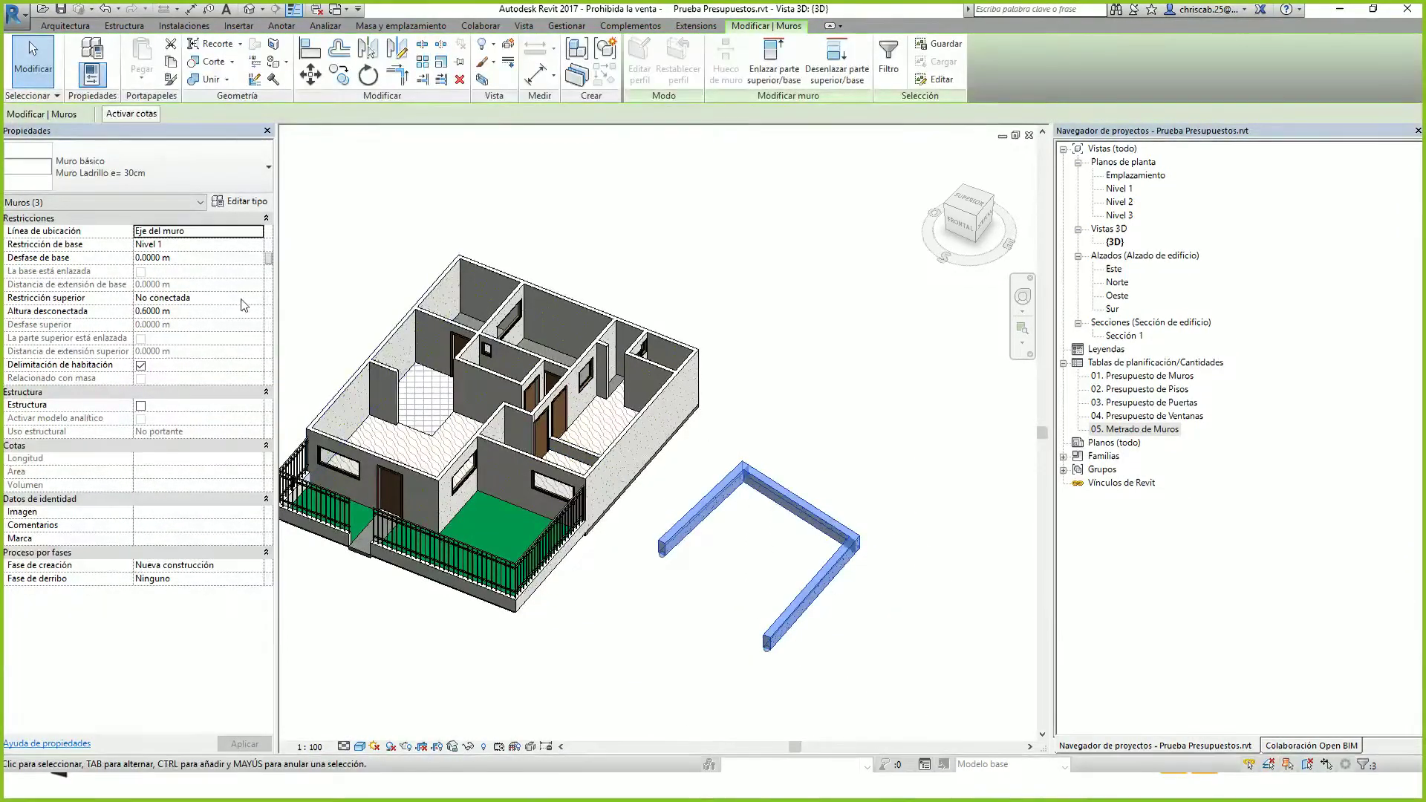
pyautogui.click(256, 298)
pyautogui.click(249, 337)
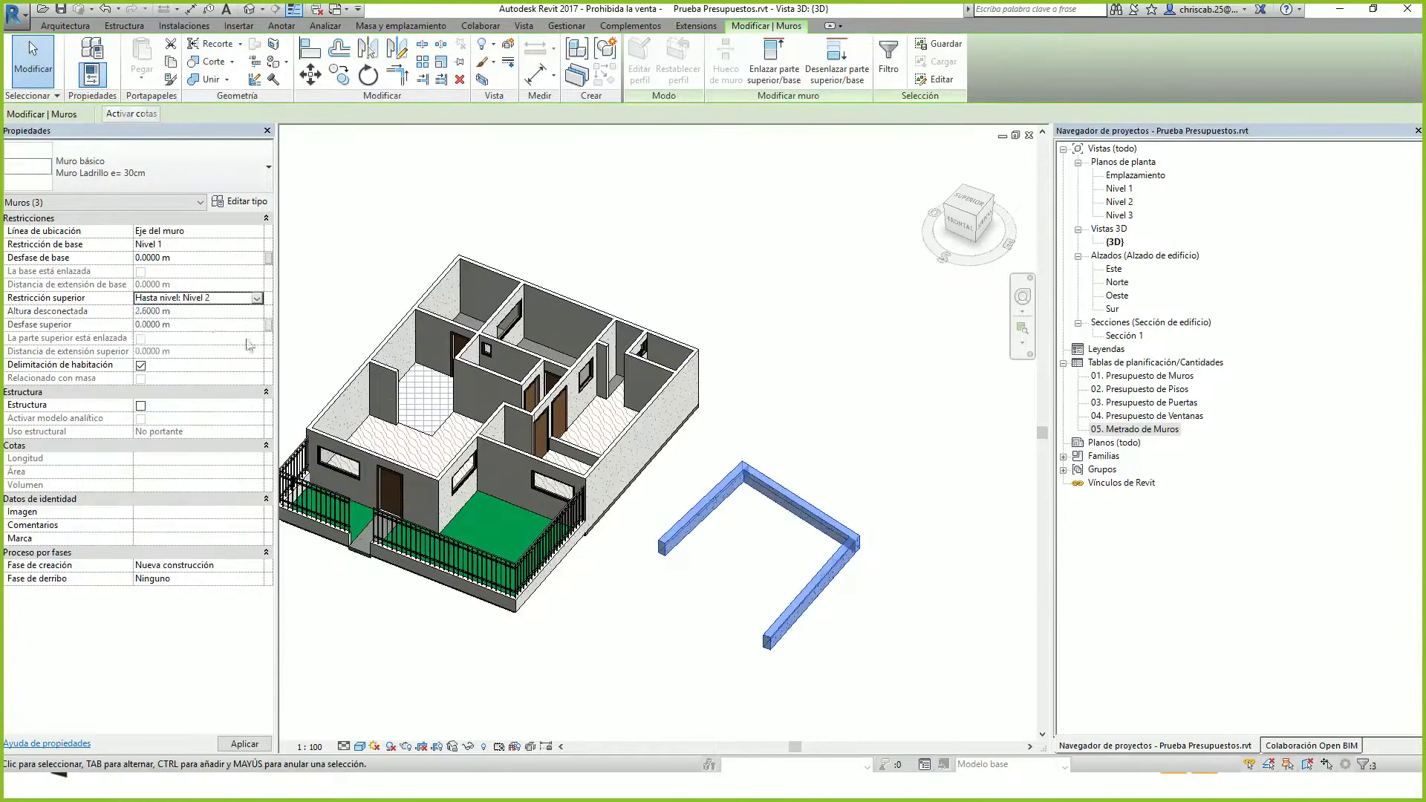
pyautogui.click(799, 383)
pyautogui.keyDown('shift'); pyautogui.moveTo(810, 365); pyautogui.dragTo(816, 365, button='middle'); pyautogui.keyUp('shift')
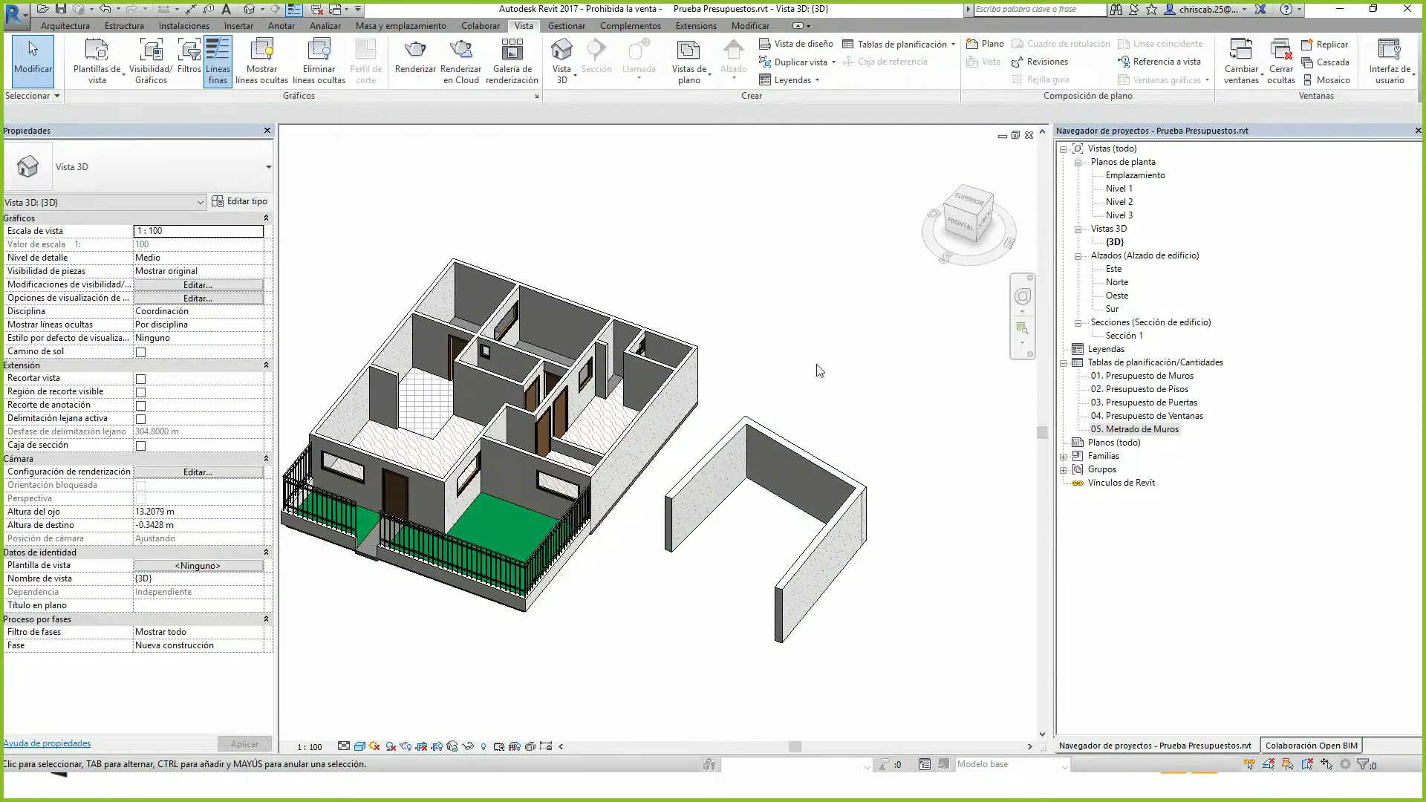
pyautogui.scroll(5, 669, 399)
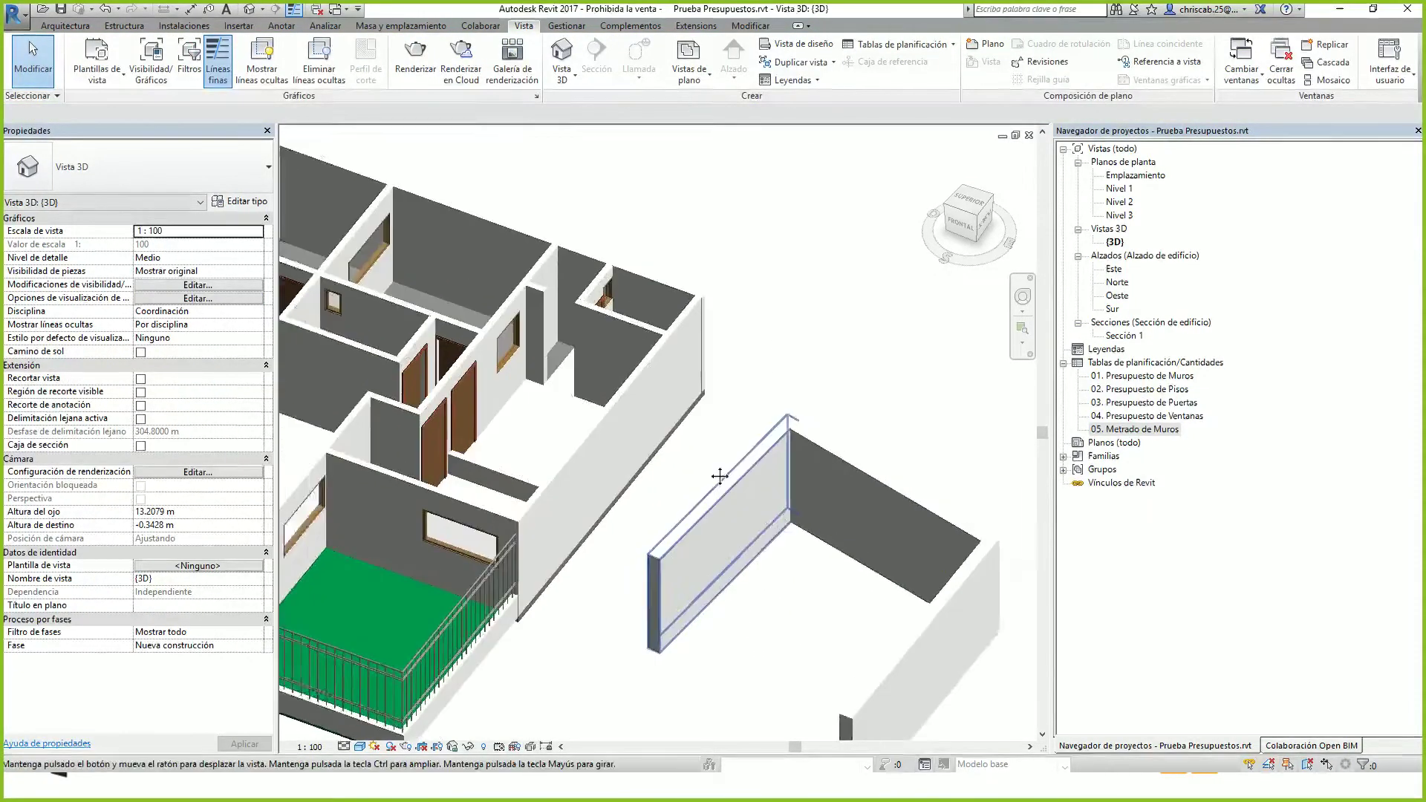
pyautogui.moveTo(719, 476); pyautogui.dragTo(626, 431, button='middle')
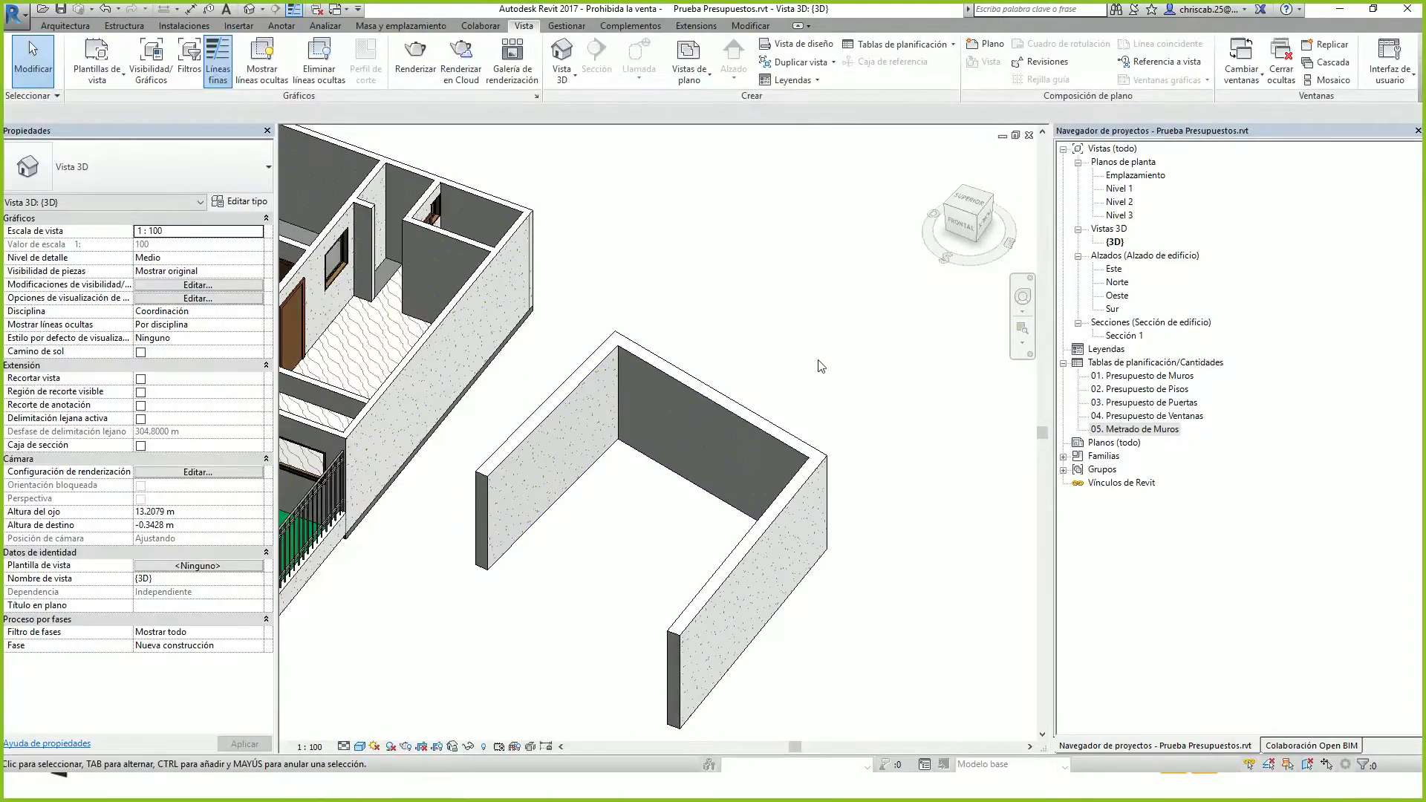
# Sort the 05. Metrado de Muros schedule by Tipo in ascending order, with a footer showing title, count and totals for each type
pyautogui.click(1140, 430)
pyautogui.doubleClick(1140, 430)
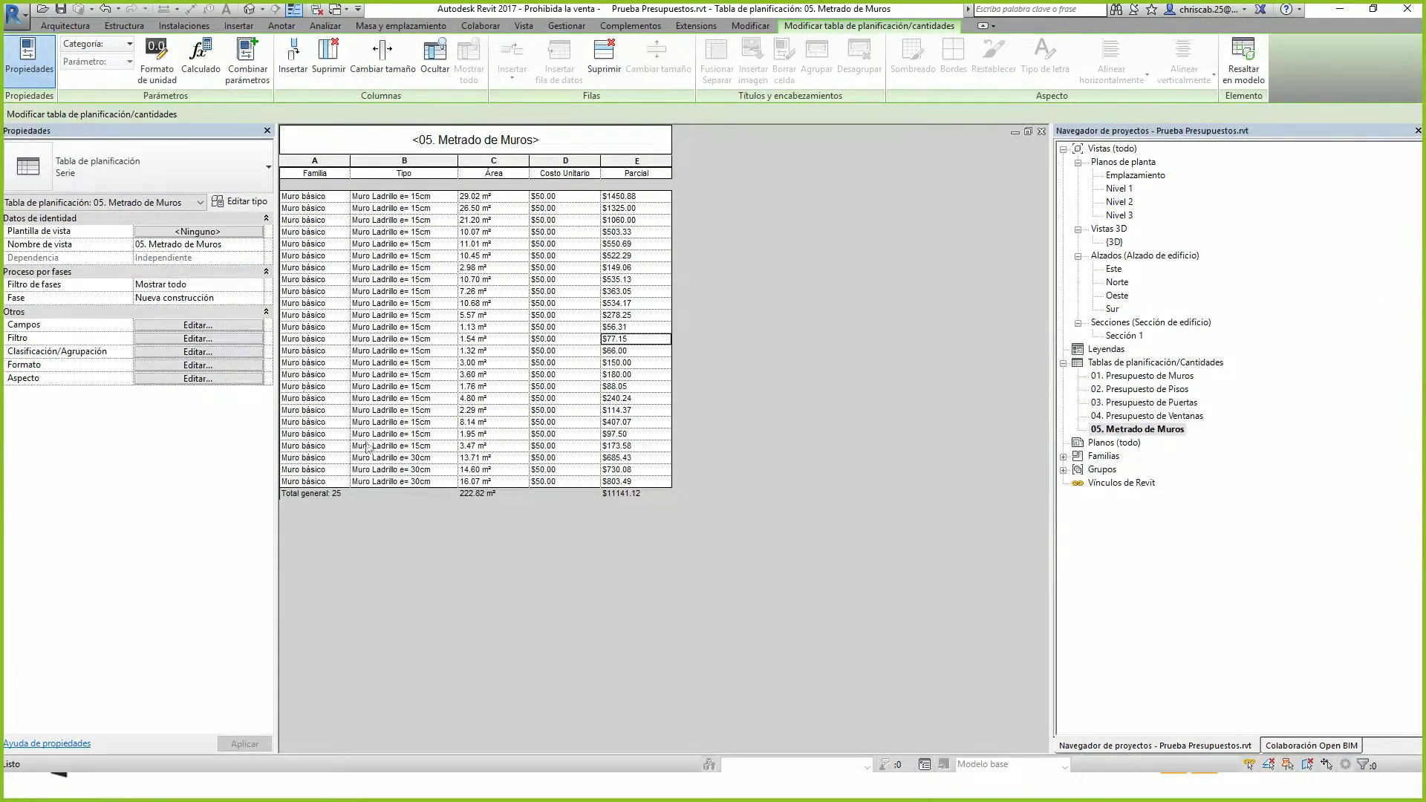
pyautogui.click(243, 353)
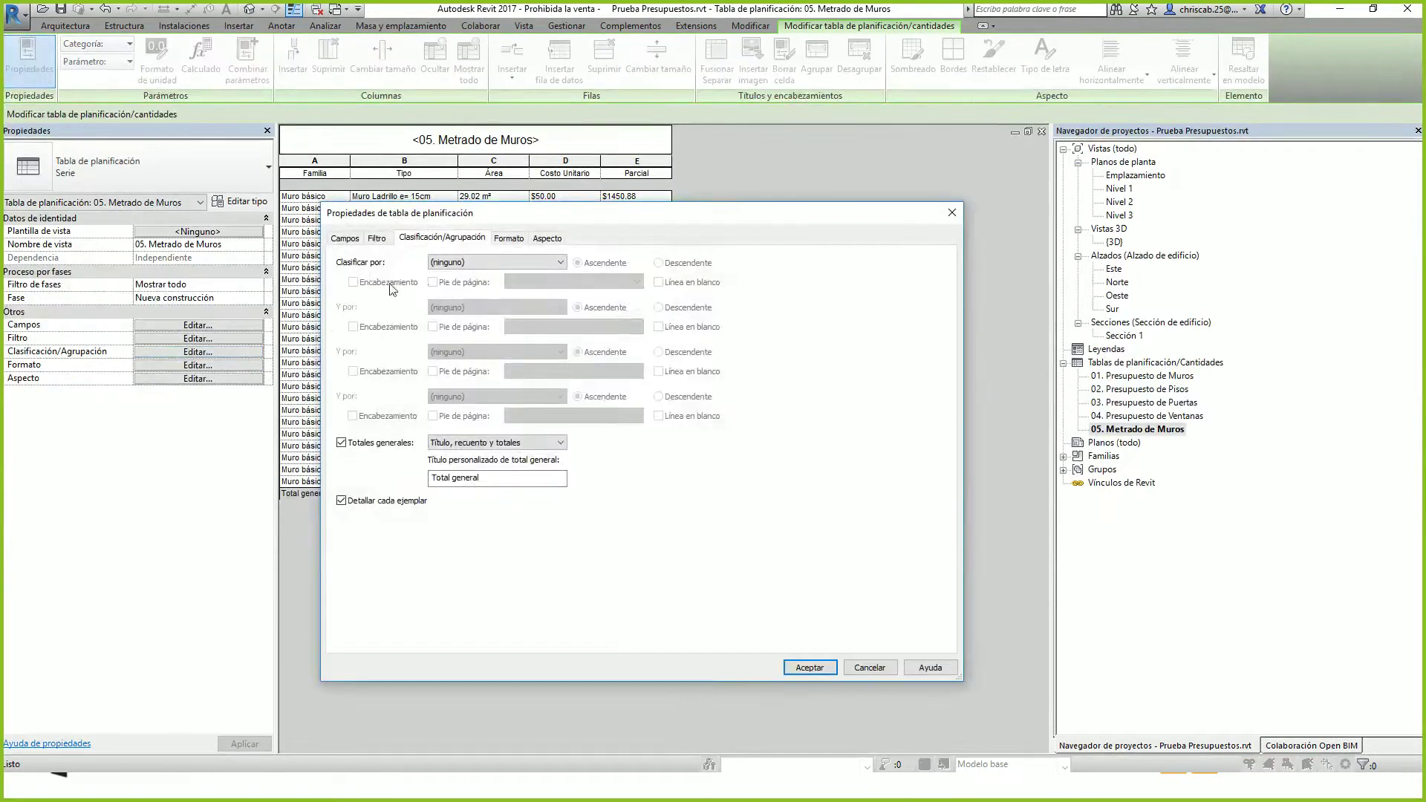
pyautogui.click(460, 262)
pyautogui.click(453, 296)
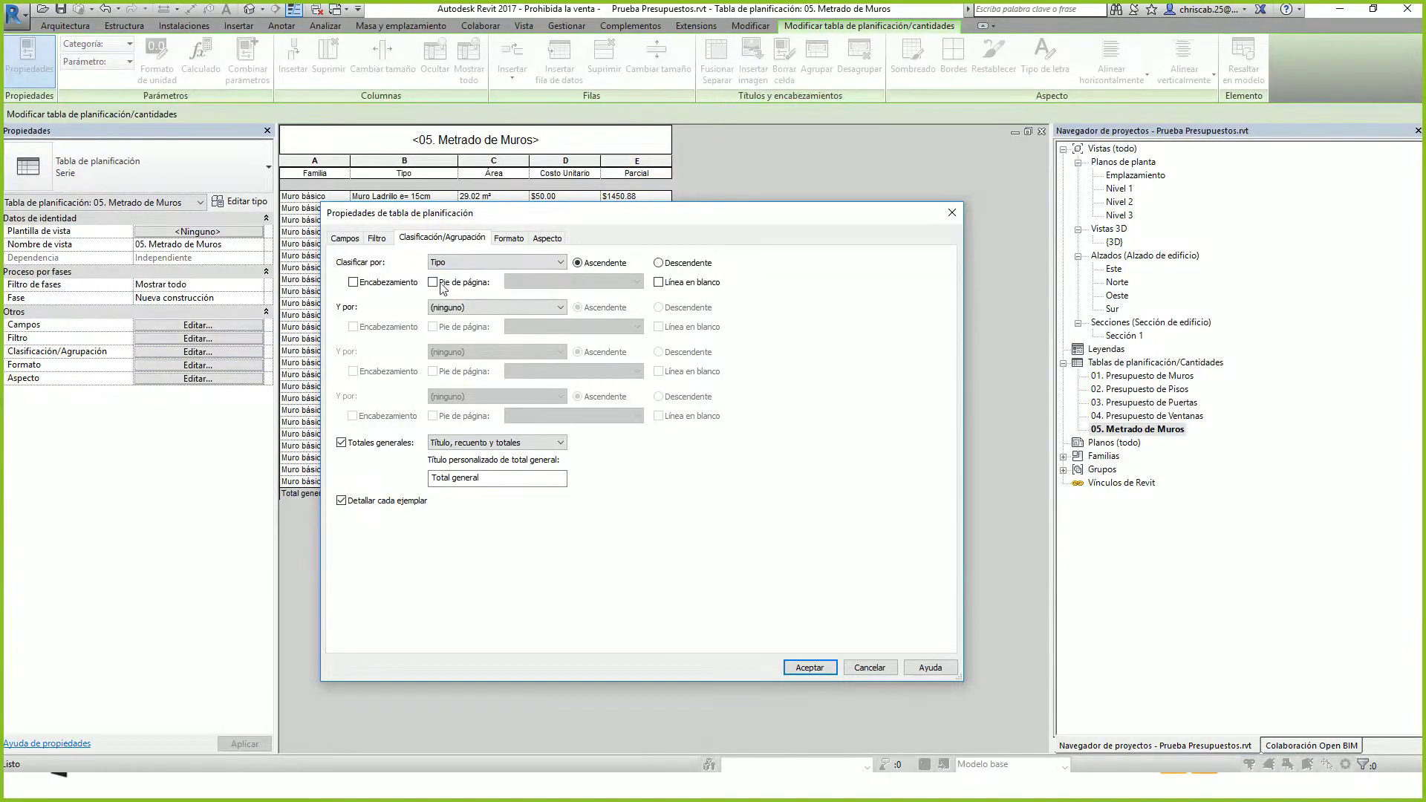
pyautogui.click(456, 288)
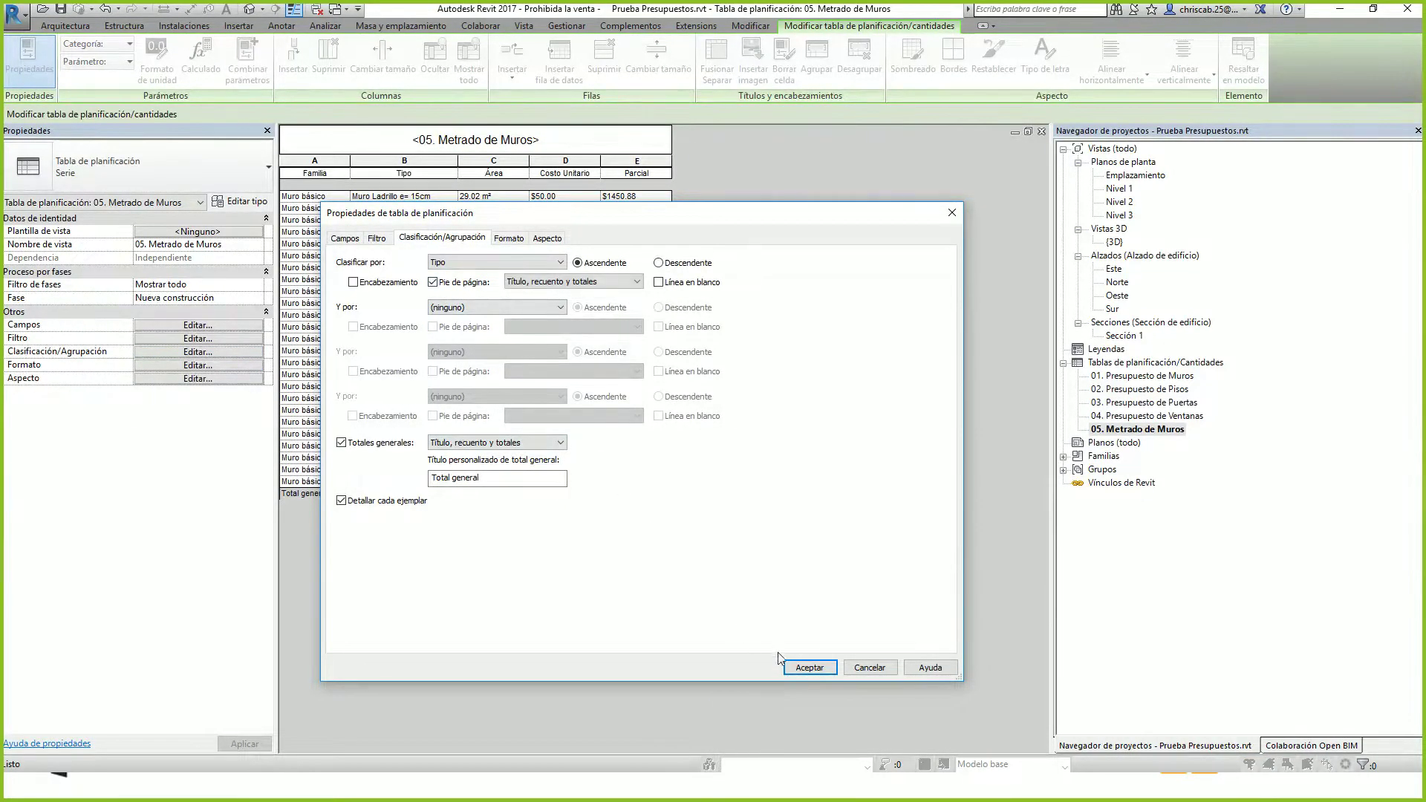
pyautogui.click(810, 666)
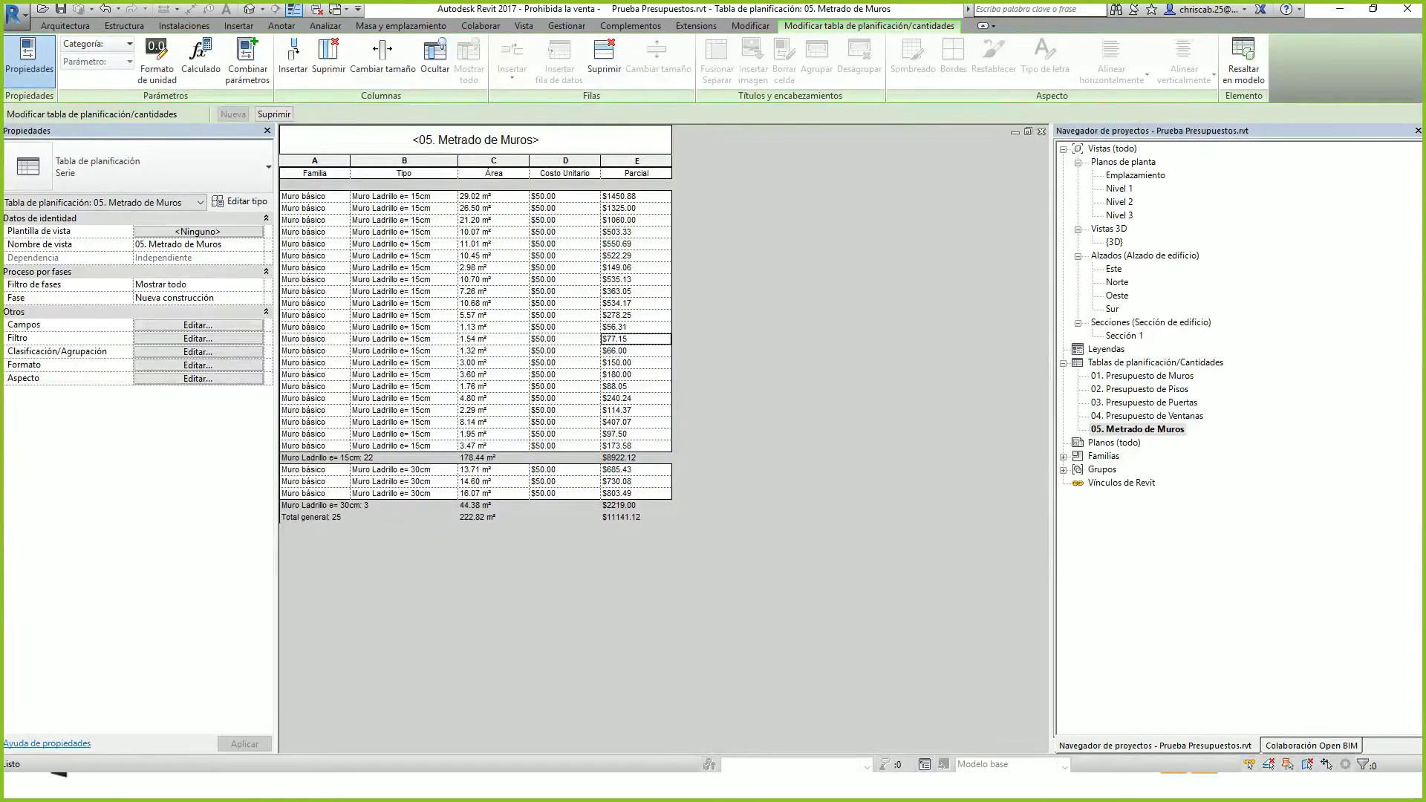
# Set the Costo Unitario of the Muro Ladrillo e= 30cm walls to 80 and apply it to all elements of that type
pyautogui.click(562, 470)
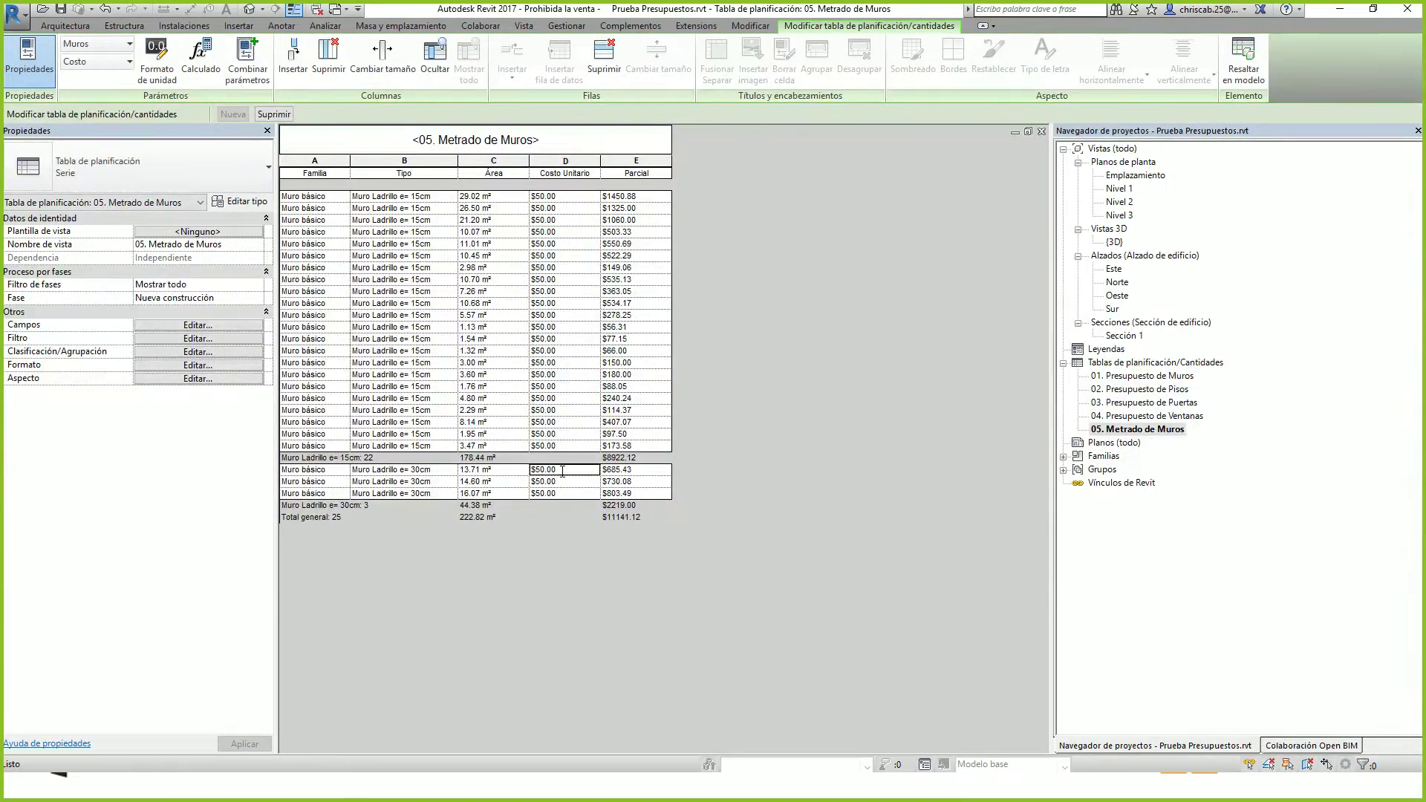
pyautogui.moveTo(564, 471); pyautogui.dragTo(529, 470)
pyautogui.write('80')
pyautogui.press('Return')
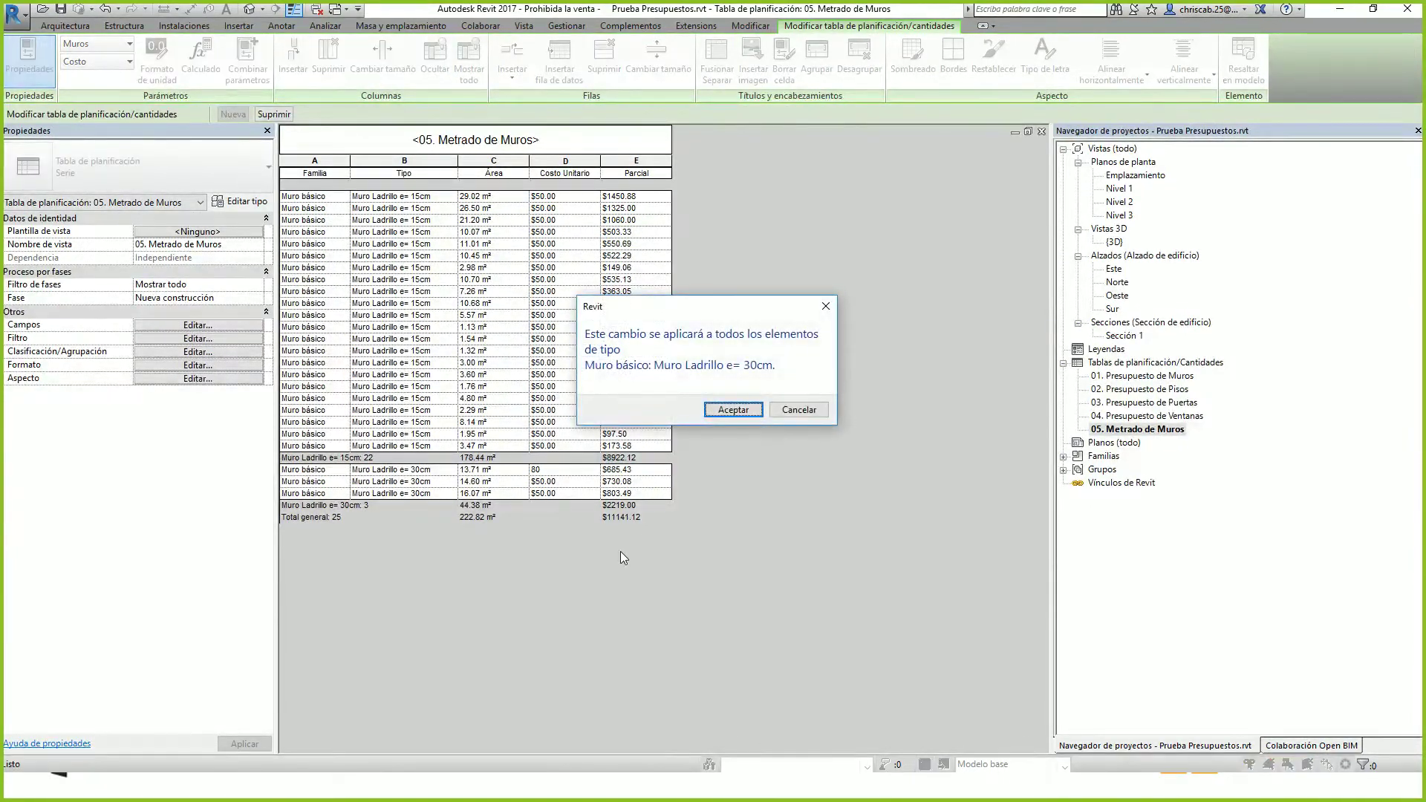
pyautogui.moveTo(689, 308); pyautogui.dragTo(632, 345)
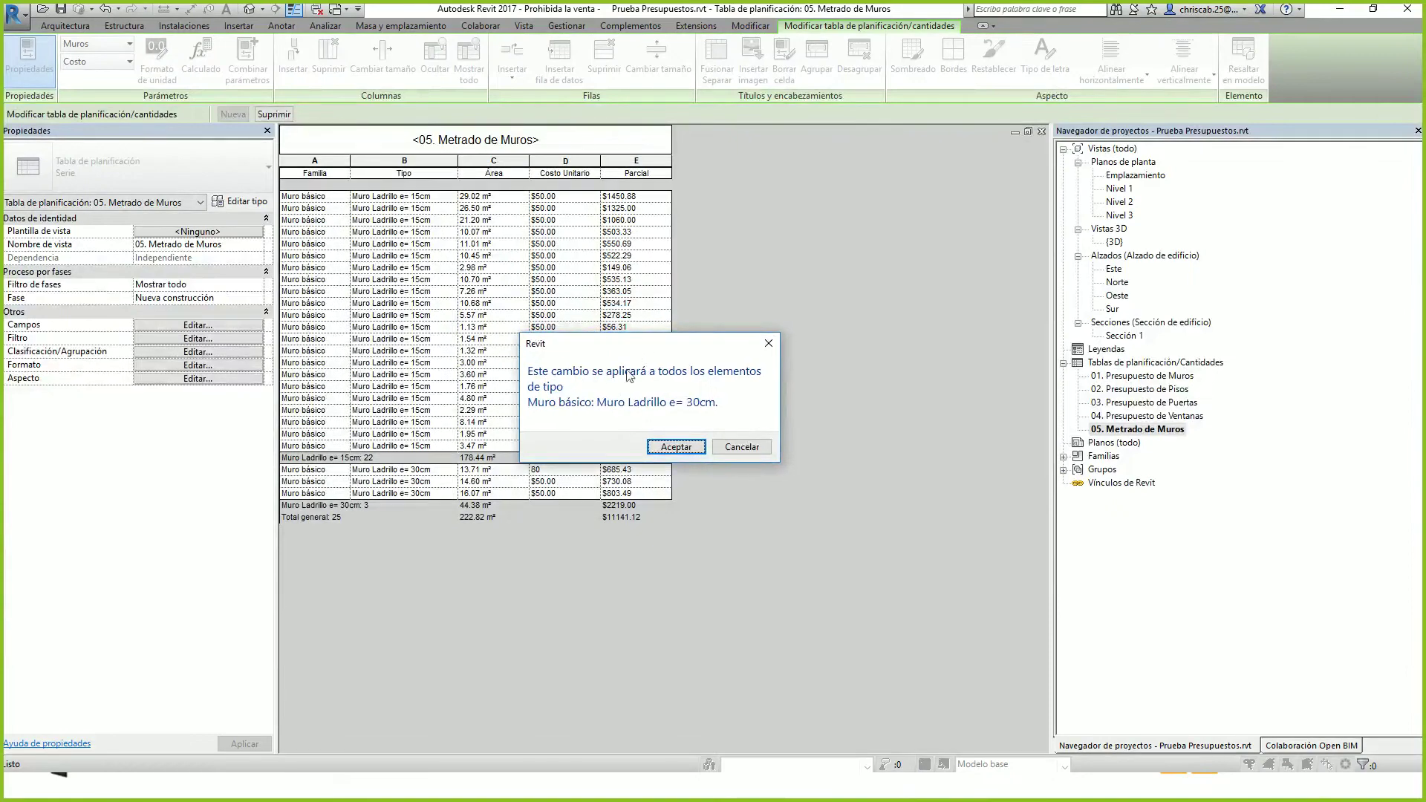
pyautogui.click(683, 453)
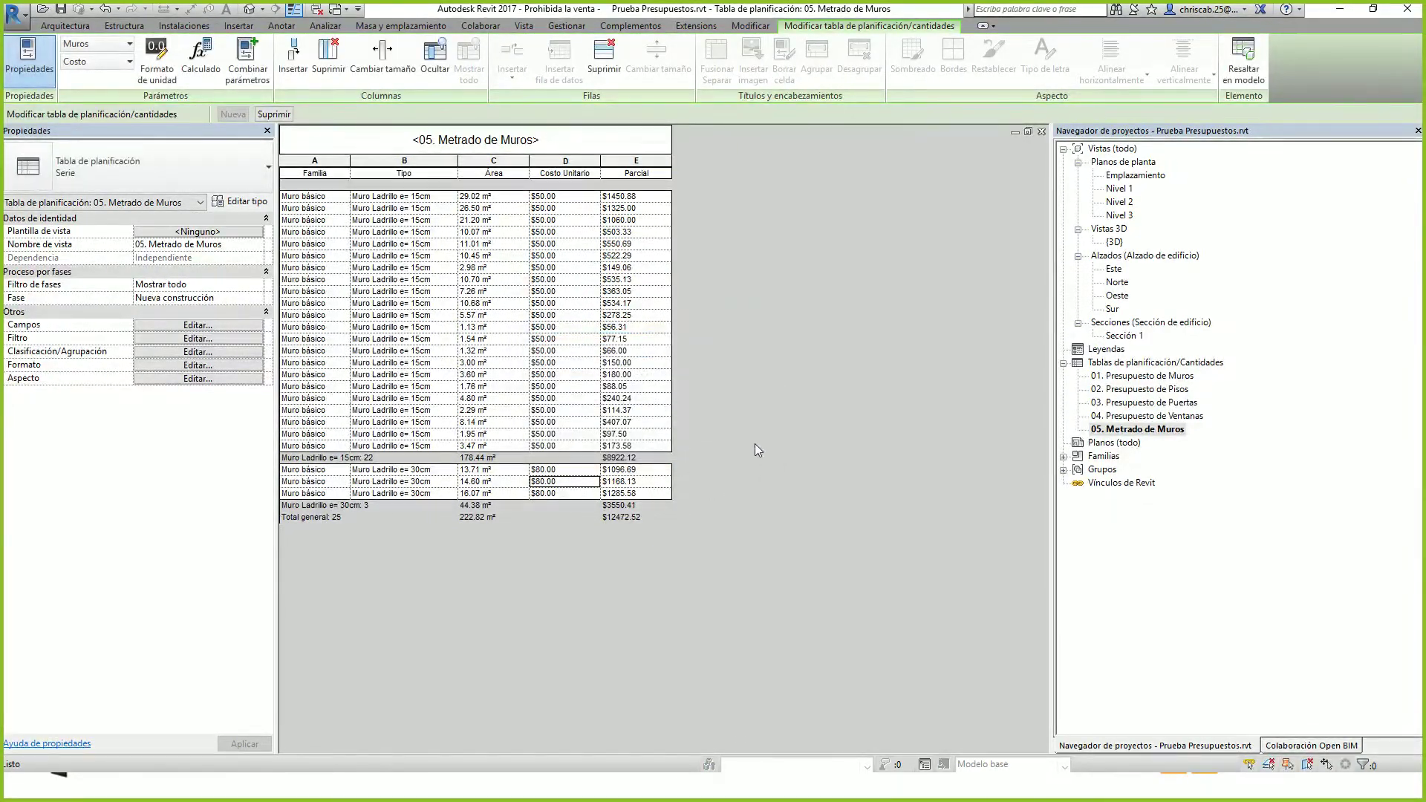
pyautogui.click(569, 199)
pyautogui.click(421, 197)
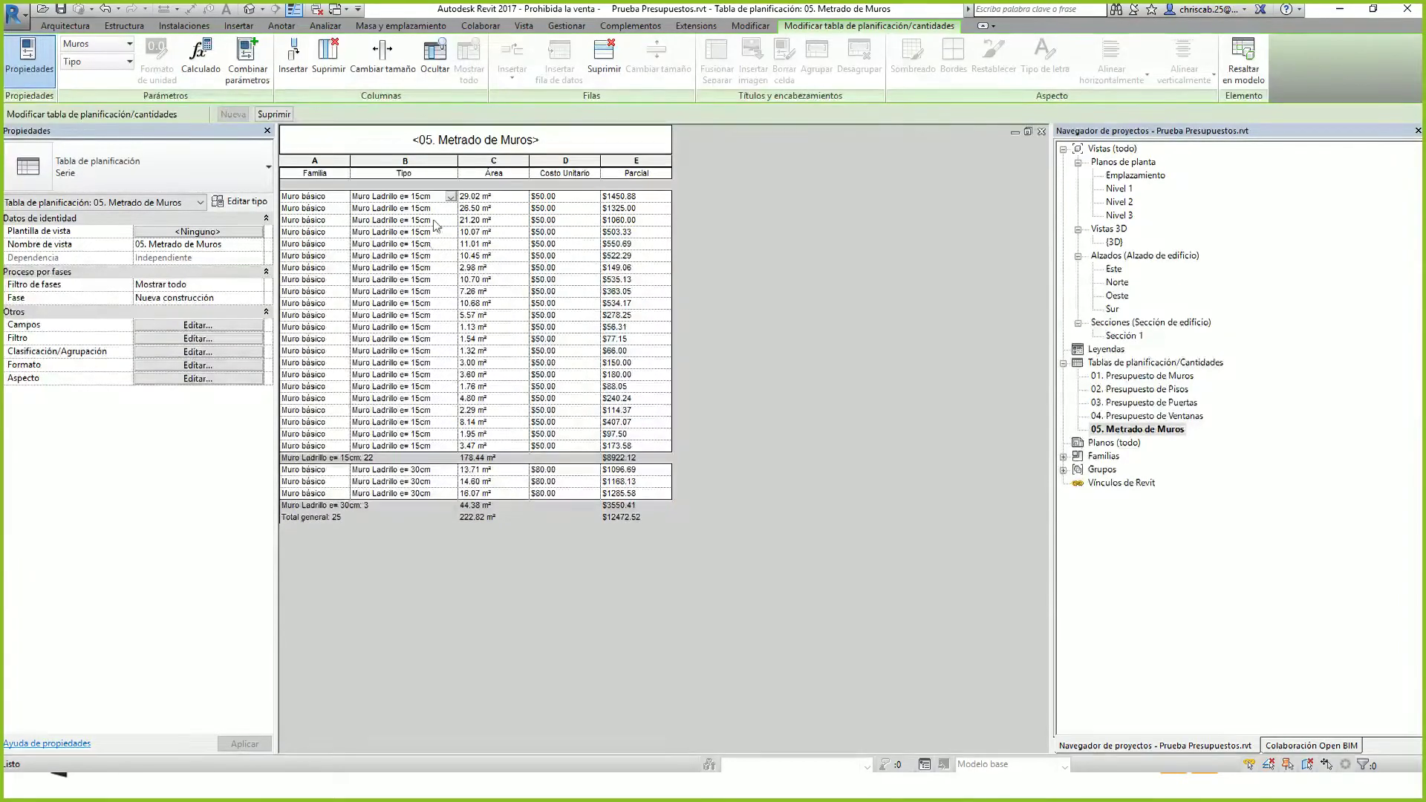
pyautogui.click(424, 473)
pyautogui.click(570, 493)
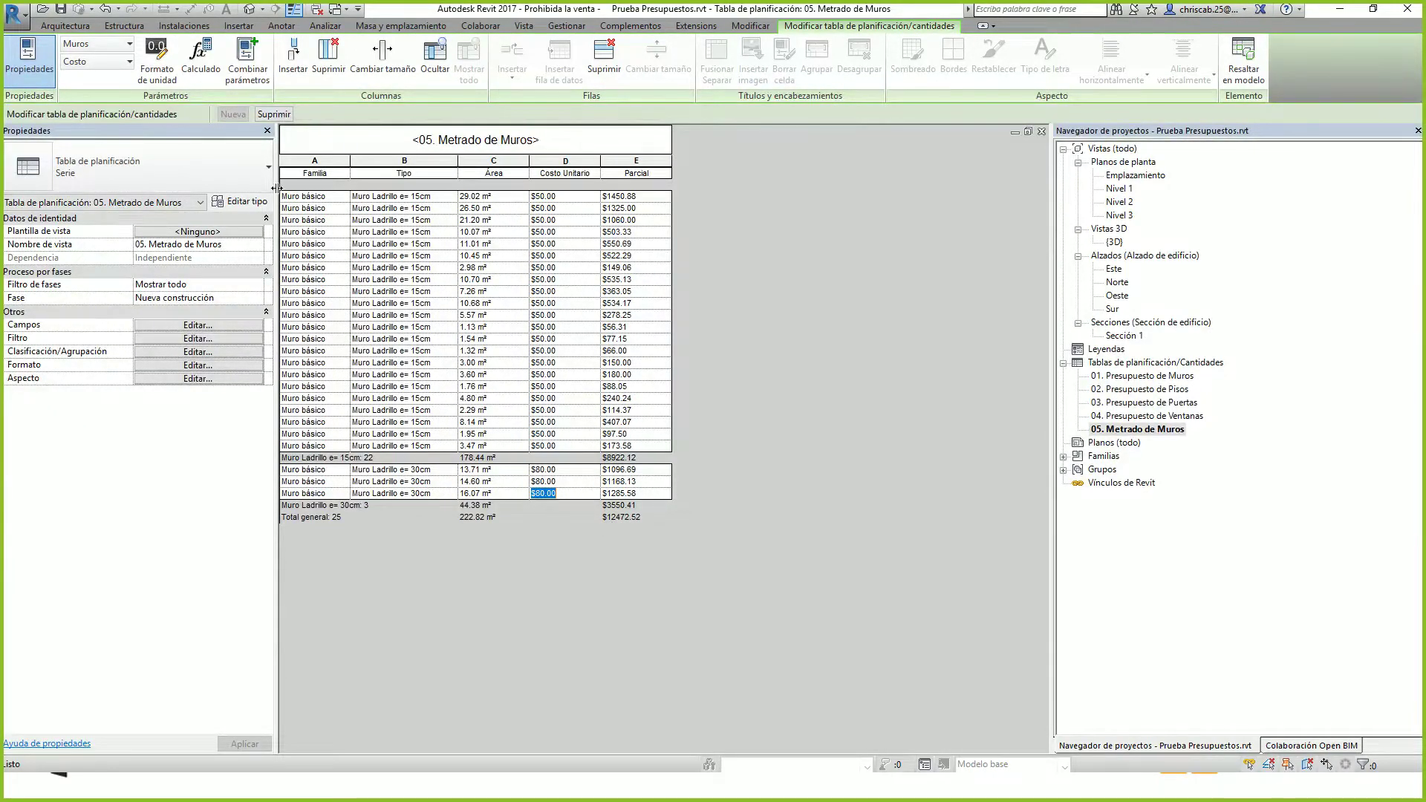
# In the 3D view, draw two connected Muro Ladrillo e= 30cm walls beside the U-shaped group, with top constraint Hasta nivel: Nivel 2
pyautogui.click(251, 10)
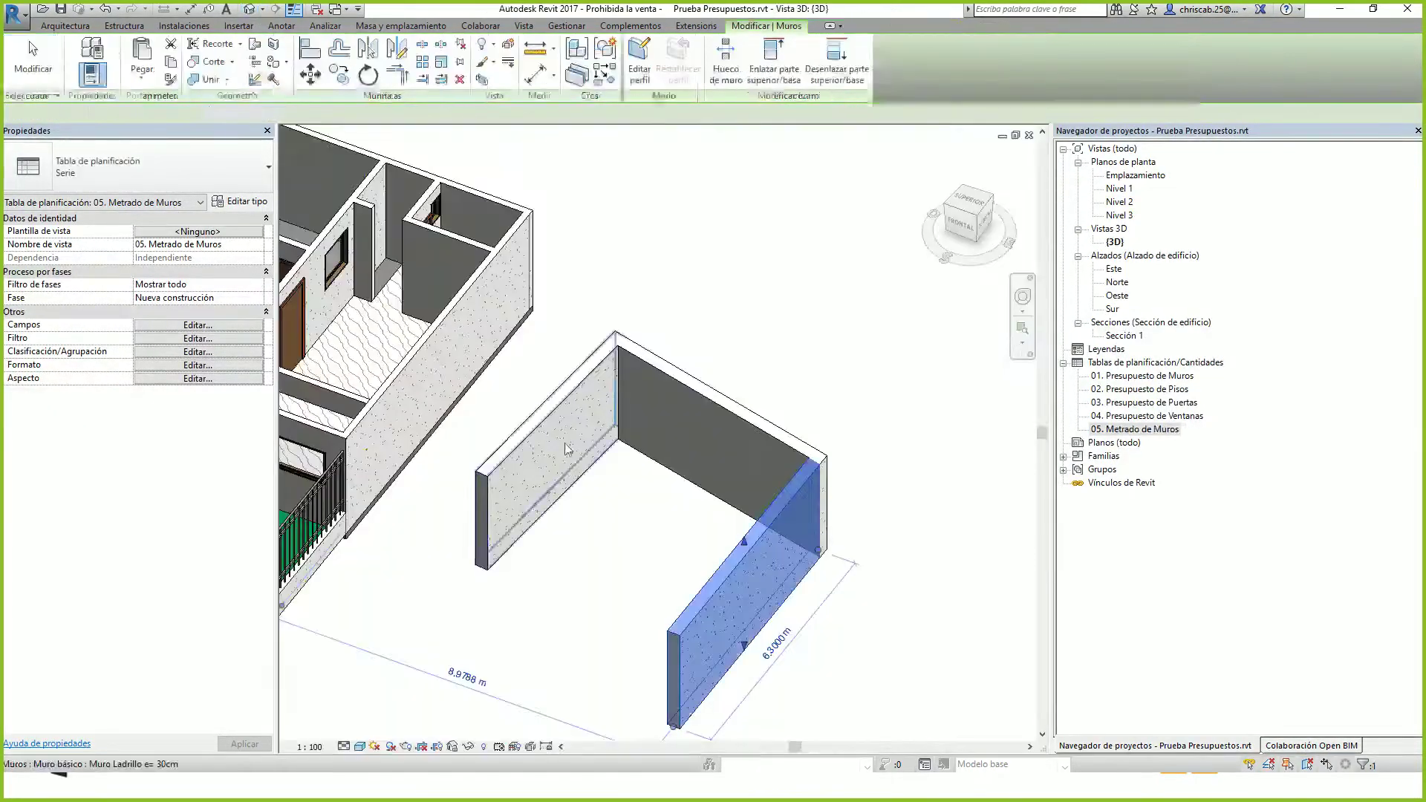
pyautogui.moveTo(580, 479); pyautogui.dragTo(468, 359, button='middle')
pyautogui.click(472, 422)
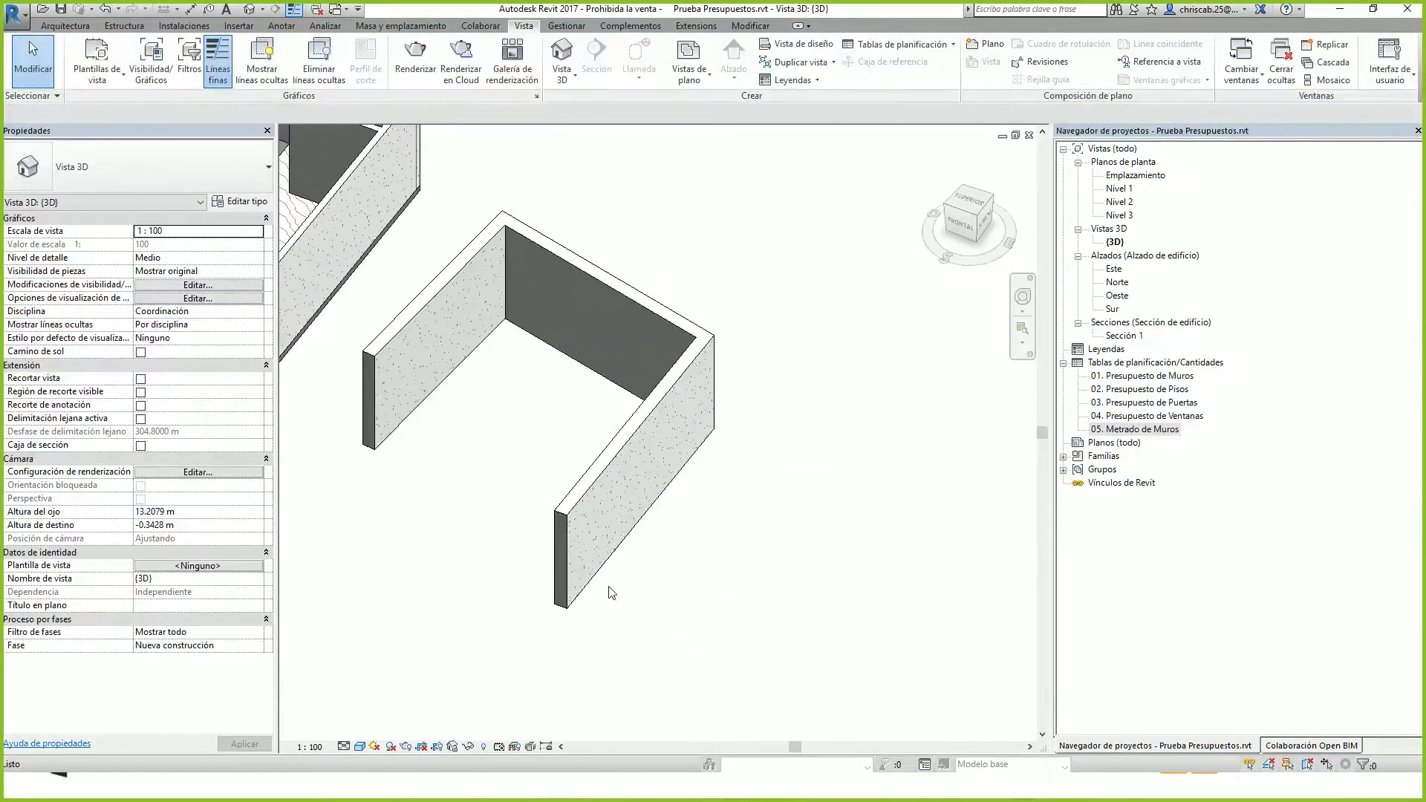
pyautogui.press('w')
pyautogui.press('a')
pyautogui.click(258, 298)
pyautogui.click(178, 335)
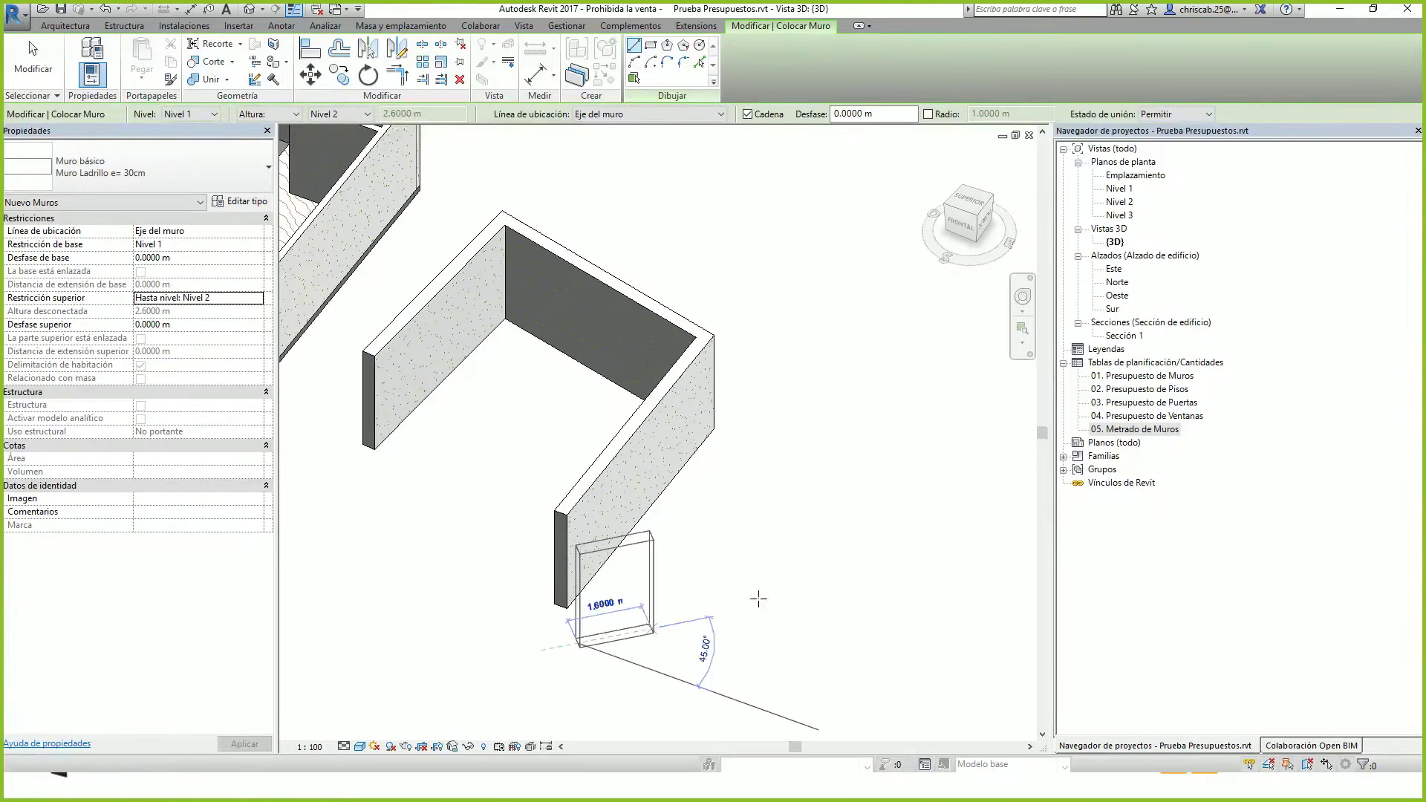
pyautogui.click(899, 571)
pyautogui.moveTo(871, 585); pyautogui.dragTo(724, 452, button='middle')
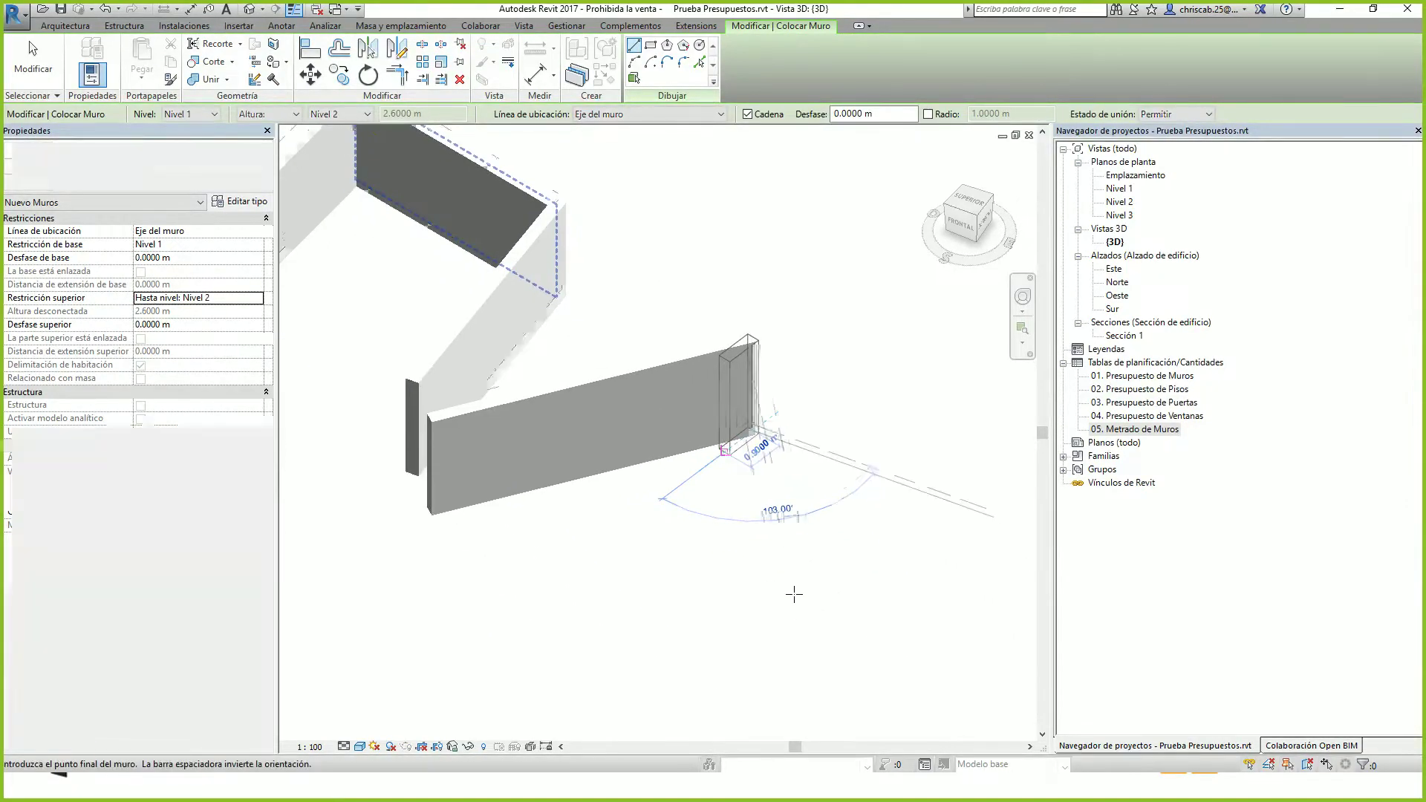
pyautogui.click(813, 643)
pyautogui.press('Escape')
pyautogui.press('Escape')
# Reopen the 05. Metrado de Muros schedule and check the rows of the added walls and the Costo Unitario column
pyautogui.doubleClick(1133, 429)
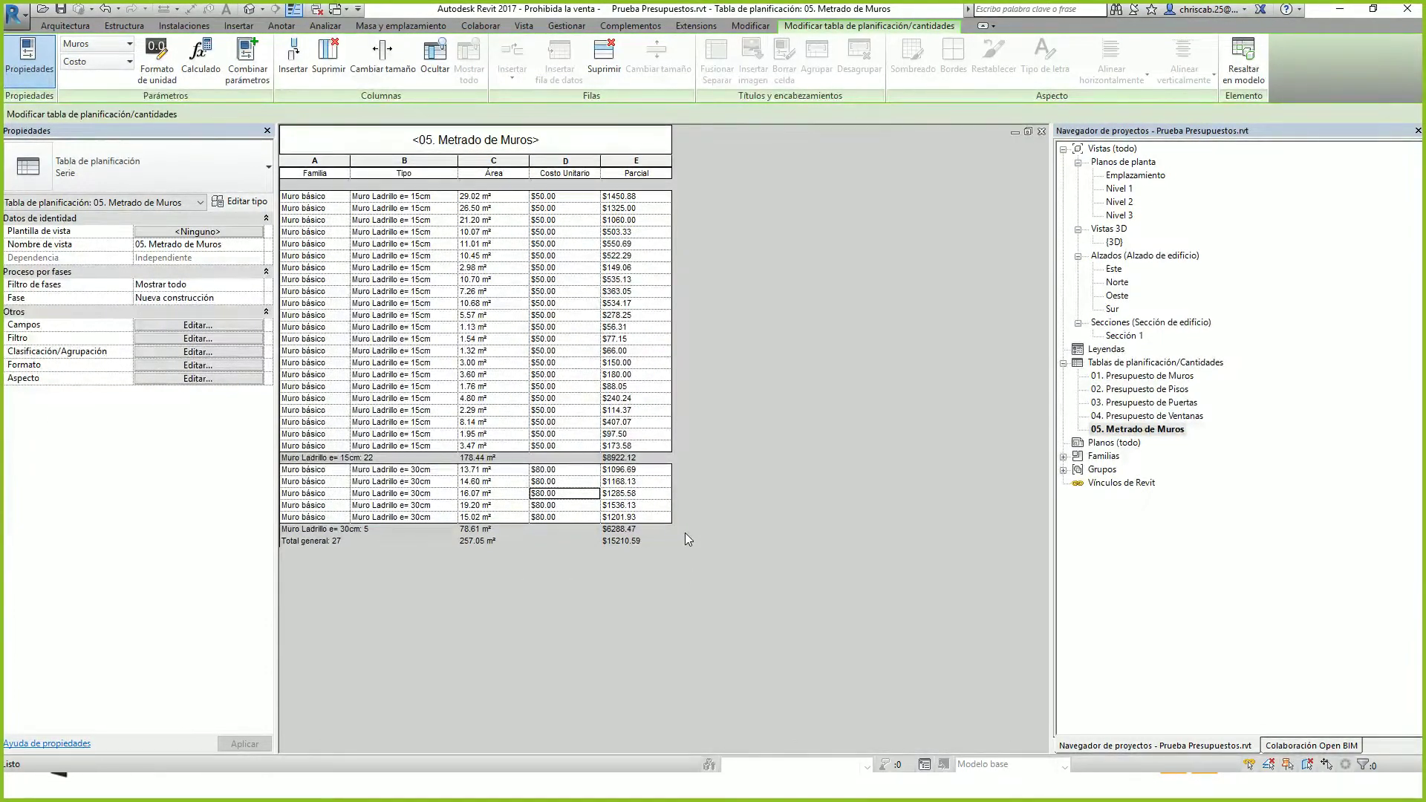
pyautogui.click(565, 161)
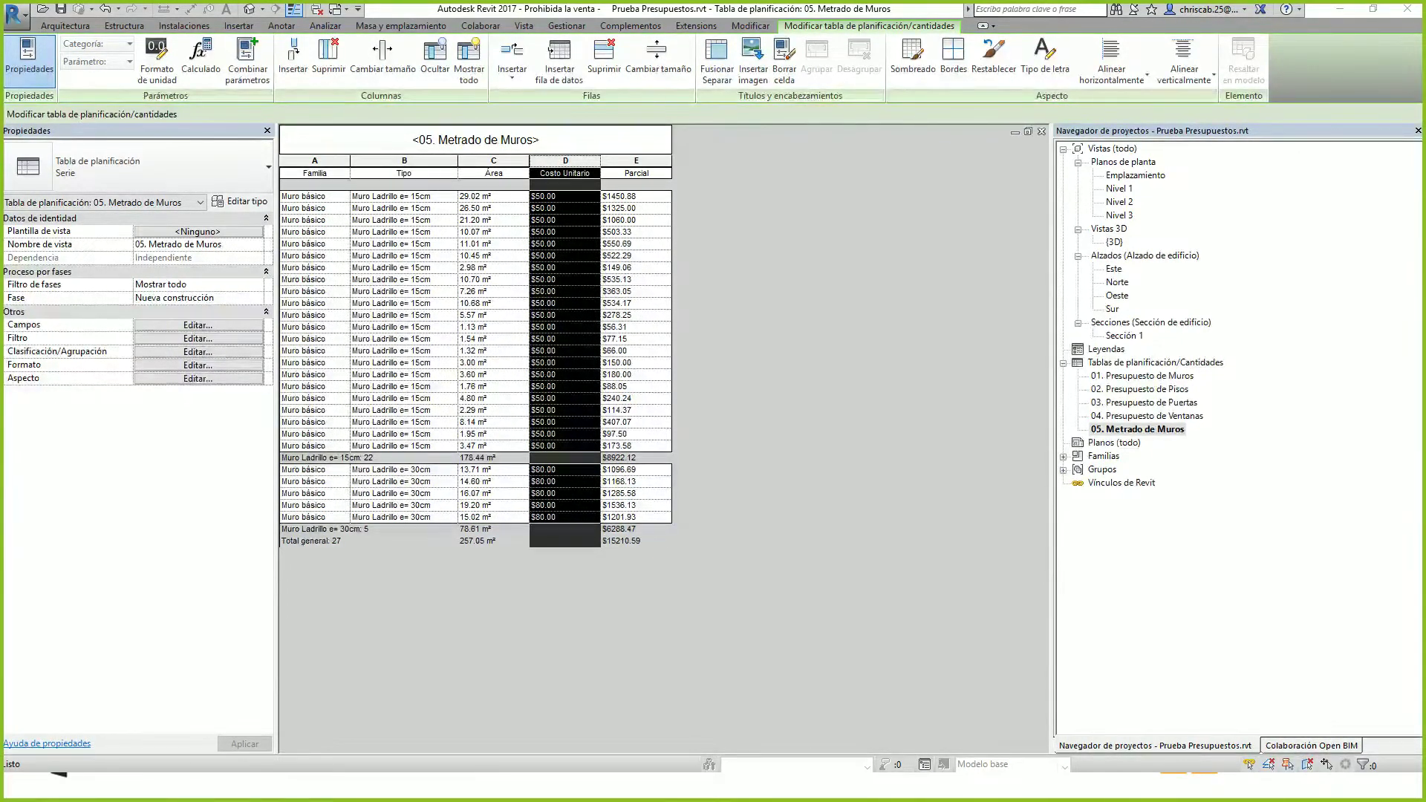
pyautogui.click(728, 581)
pyautogui.click(594, 292)
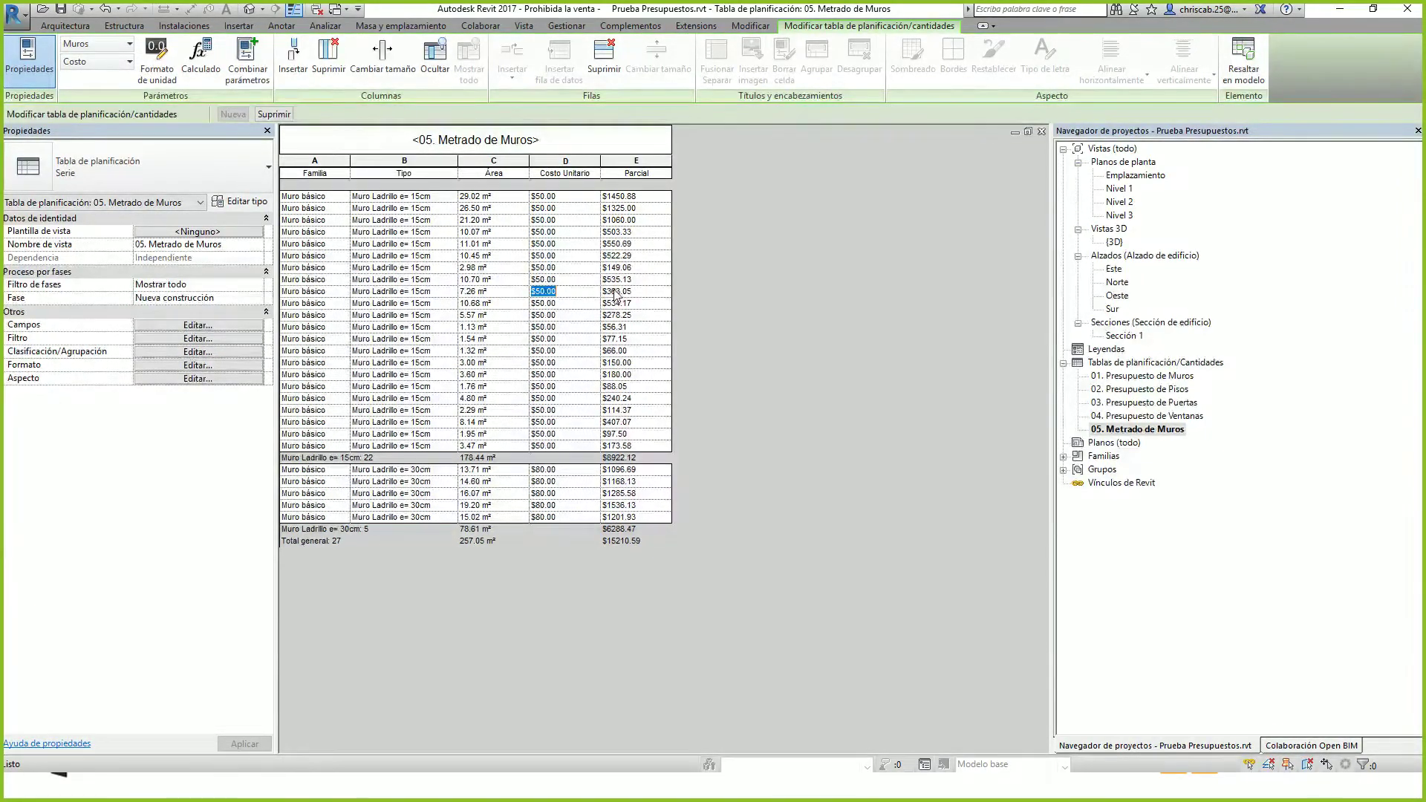
# Review the 02. Presupuesto de Pisos schedule and examine the room floors in the Nivel 1 floor plan
pyautogui.doubleClick(1176, 389)
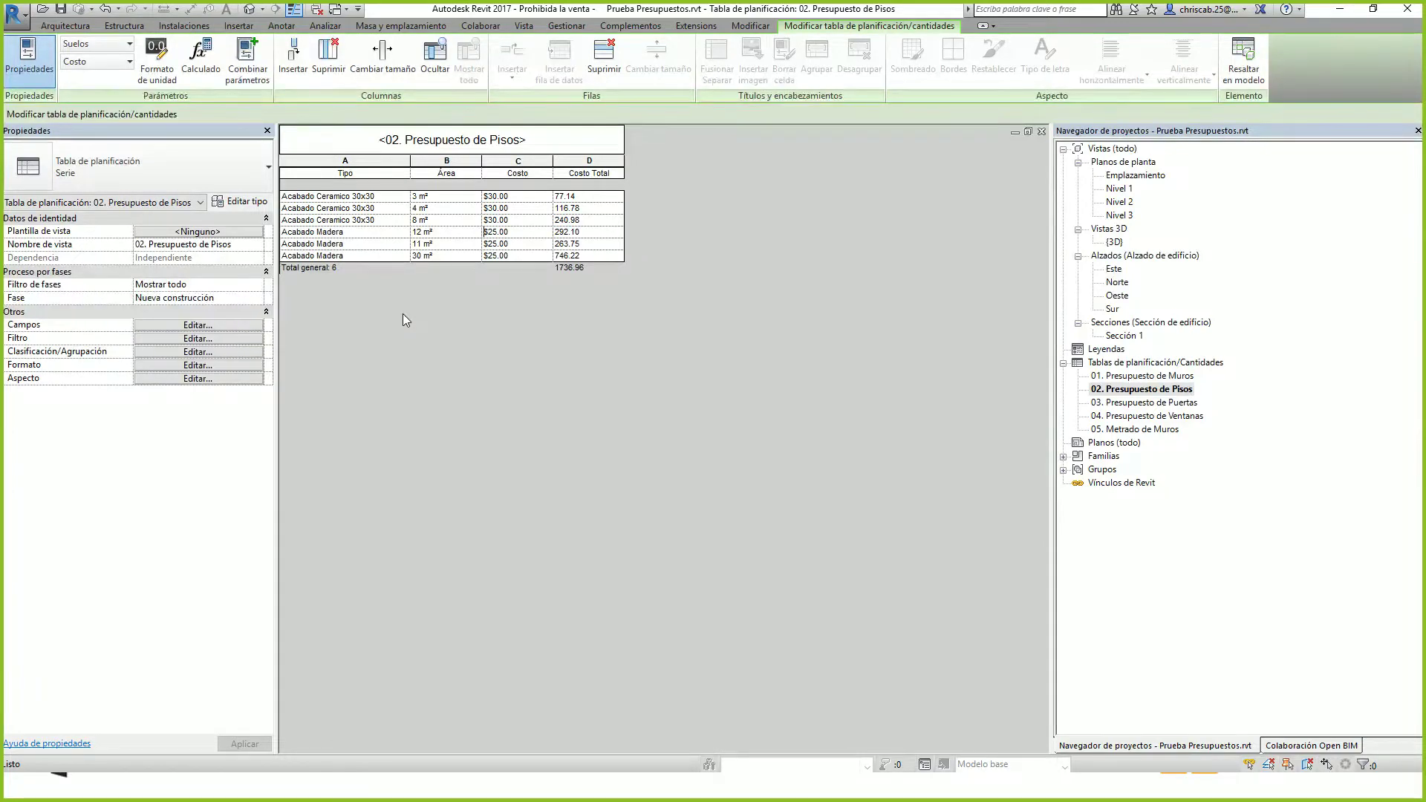
pyautogui.click(249, 9)
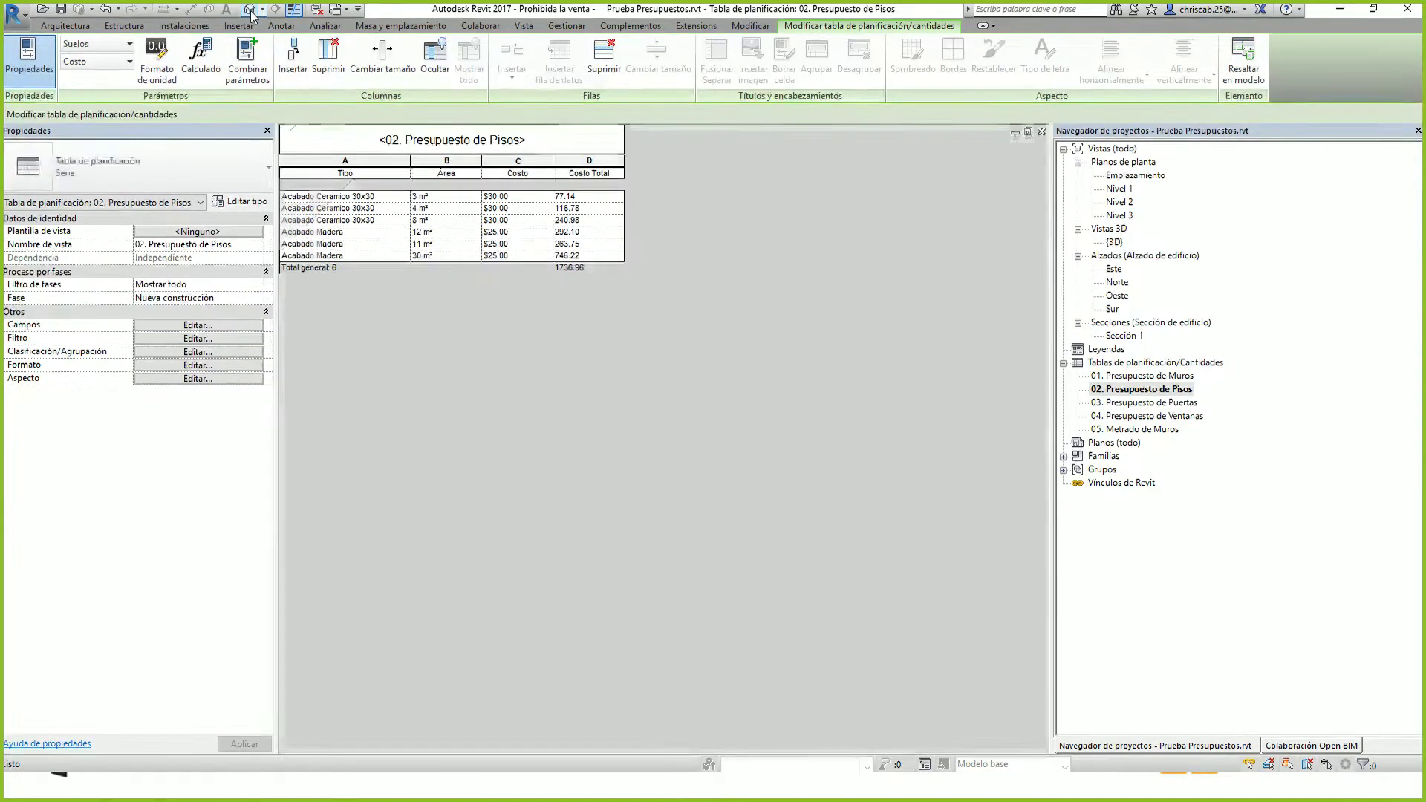
pyautogui.doubleClick(1119, 188)
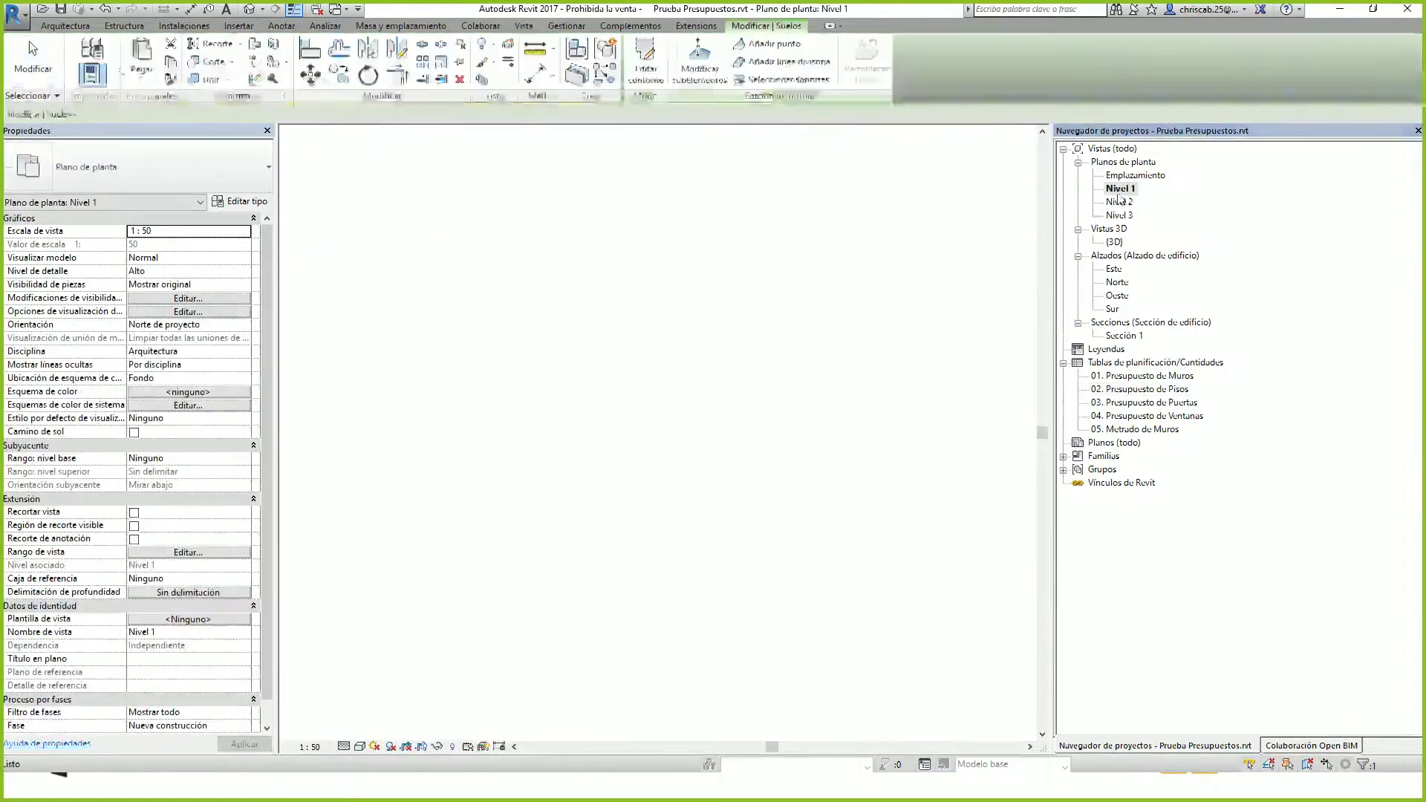
pyautogui.moveTo(597, 384)
pyautogui.mouseDown(button='middle')
pyautogui.moveTo(568, 497)
pyautogui.moveTo(579, 458)
pyautogui.moveTo(554, 380)
pyautogui.mouseUp(button='middle')
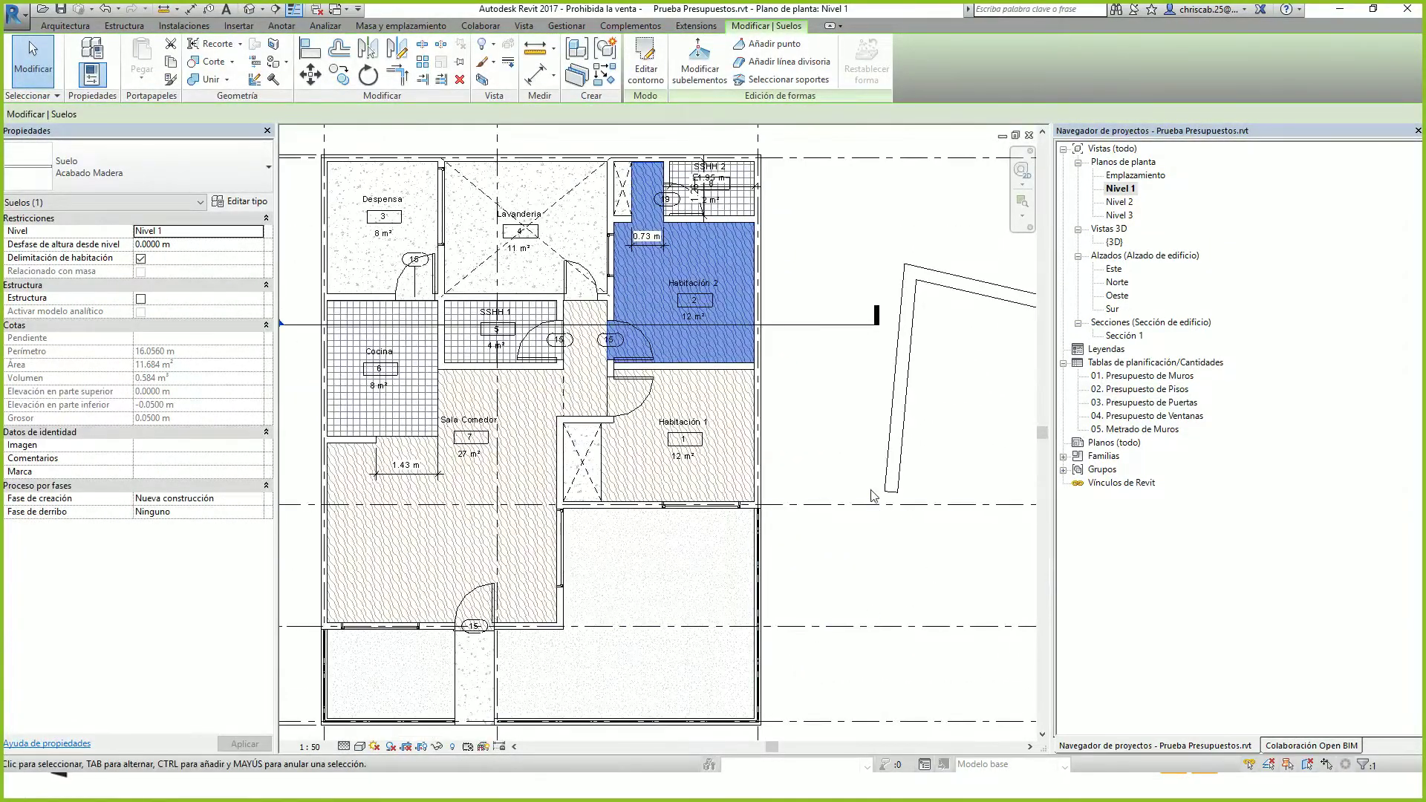
pyautogui.click(849, 392)
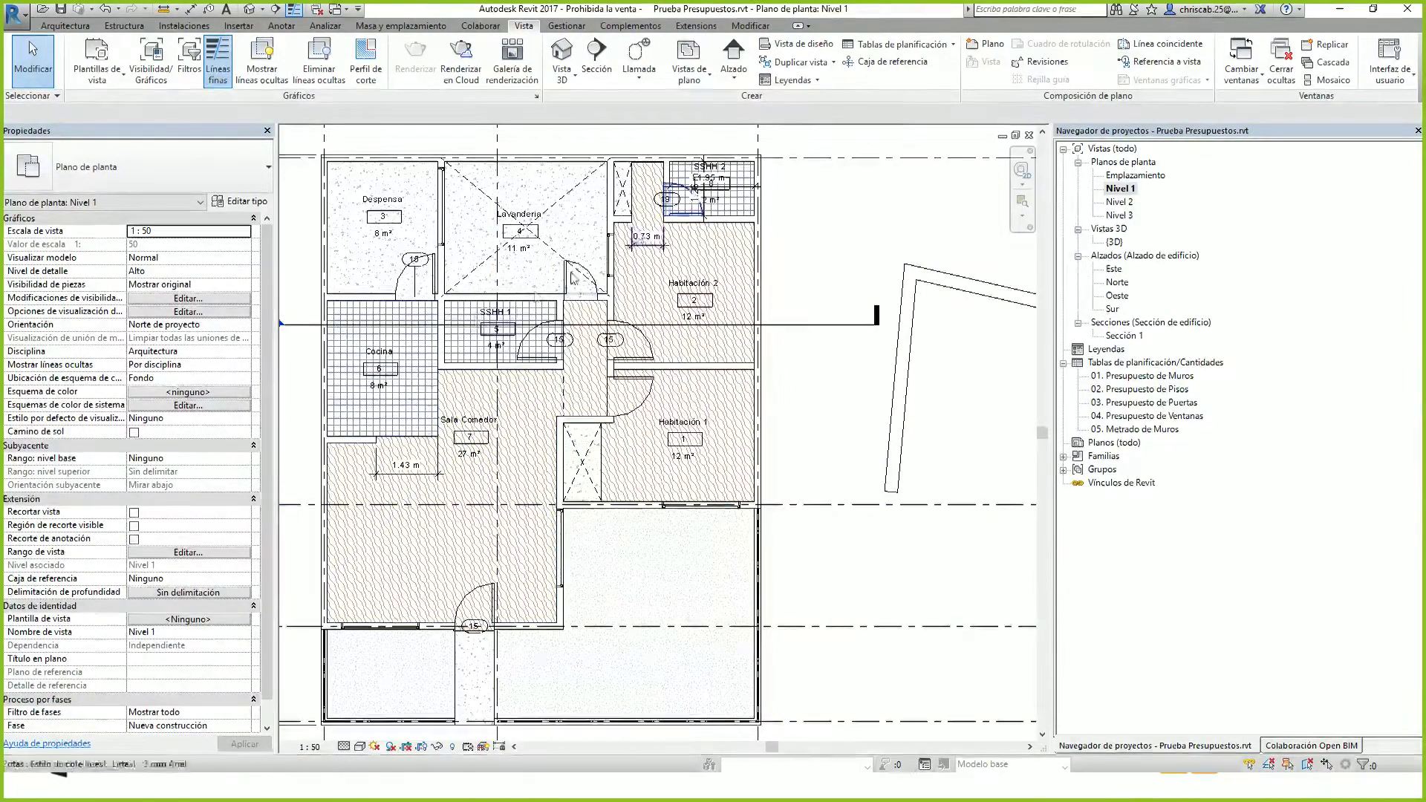
pyautogui.scroll(-2, 401, 386)
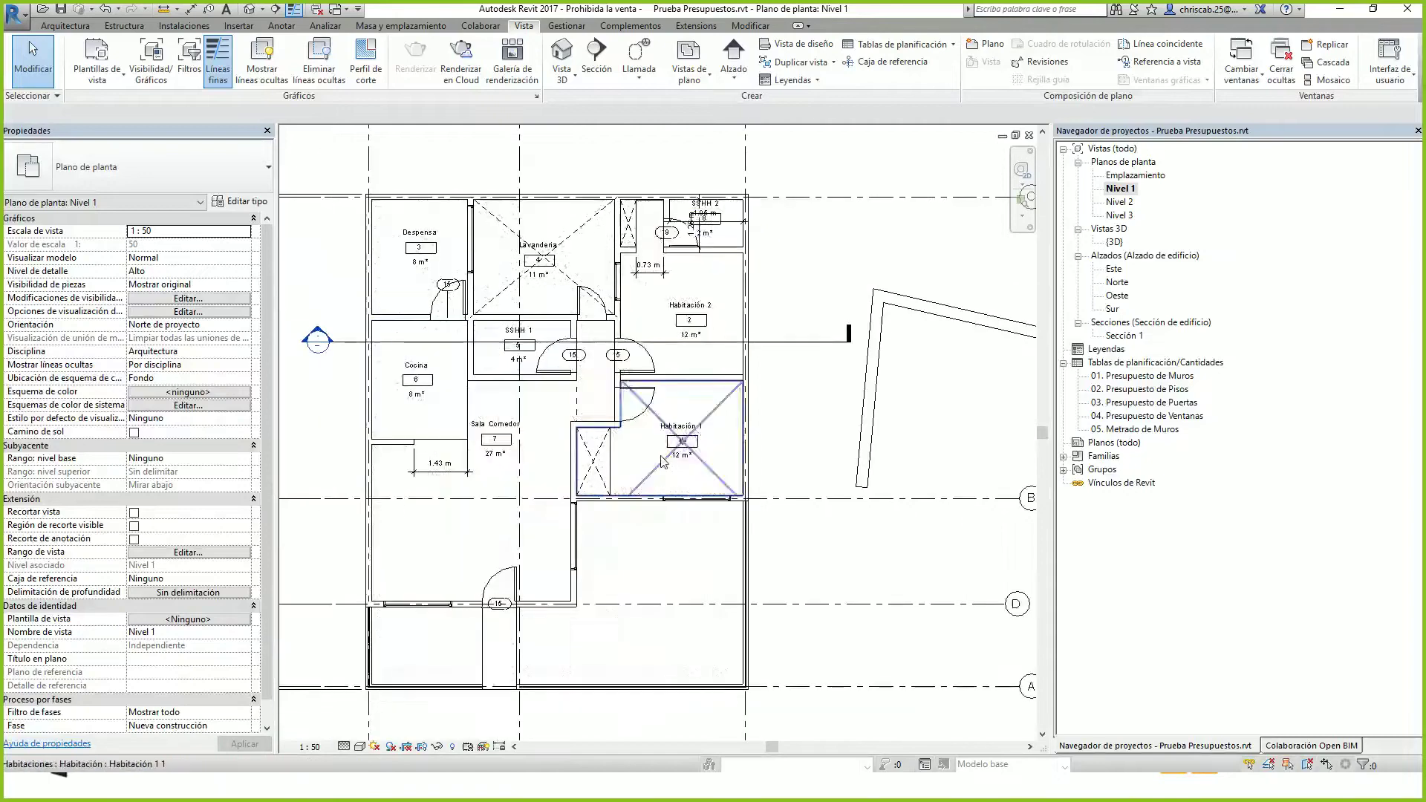
# Open Sección 1 and examine the Falso Piso slab and the ceramic and wood finish floors above it
pyautogui.doubleClick(404, 343)
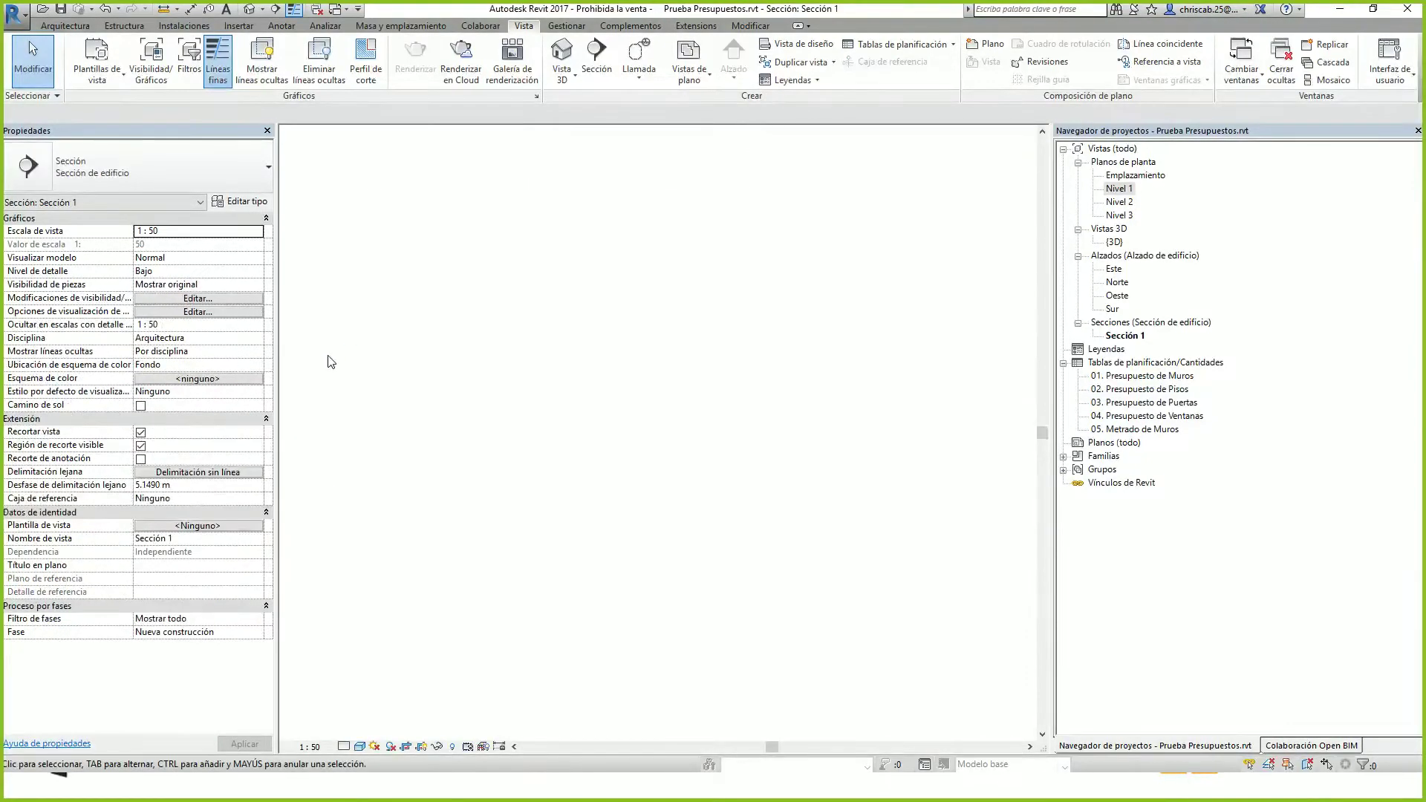
pyautogui.scroll(4, 483, 546)
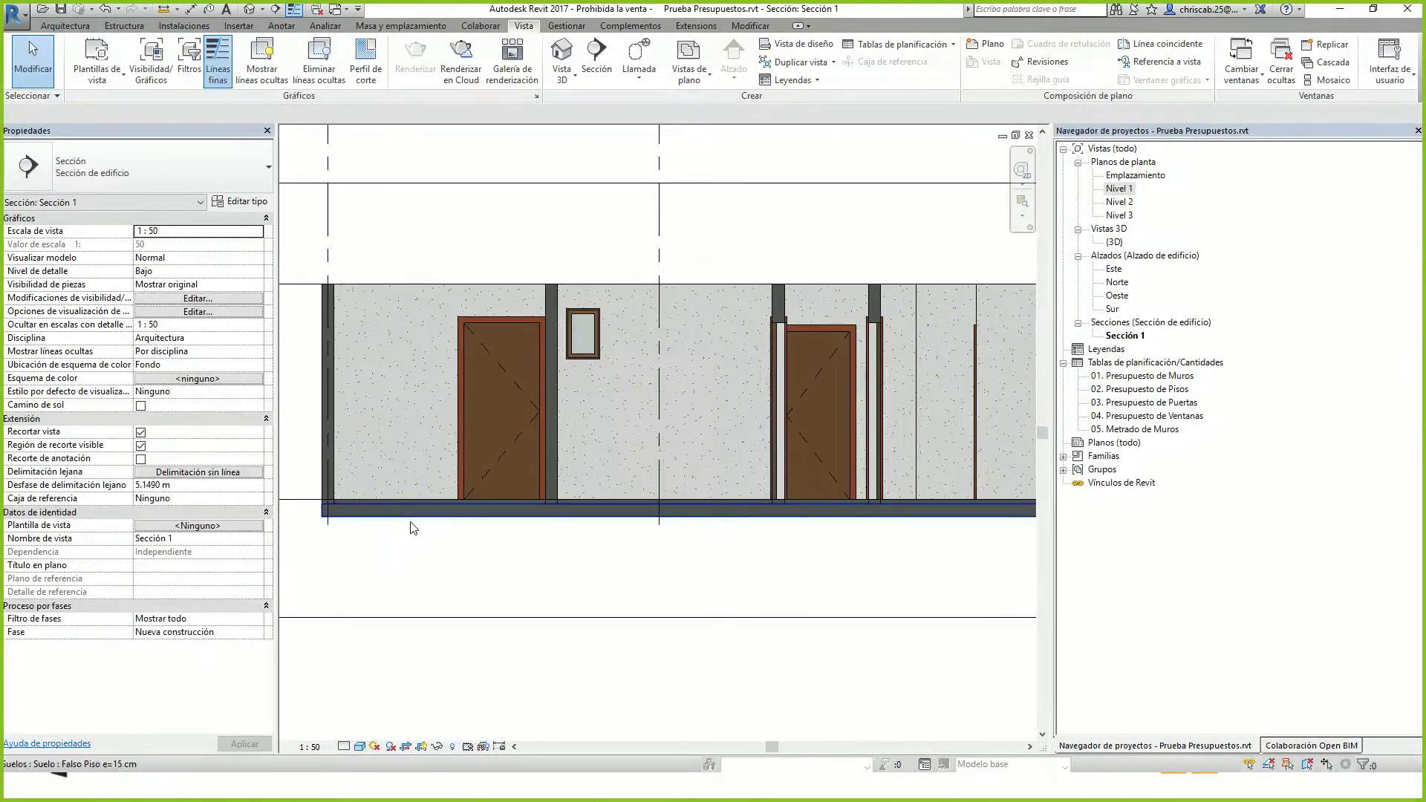
pyautogui.click(448, 516)
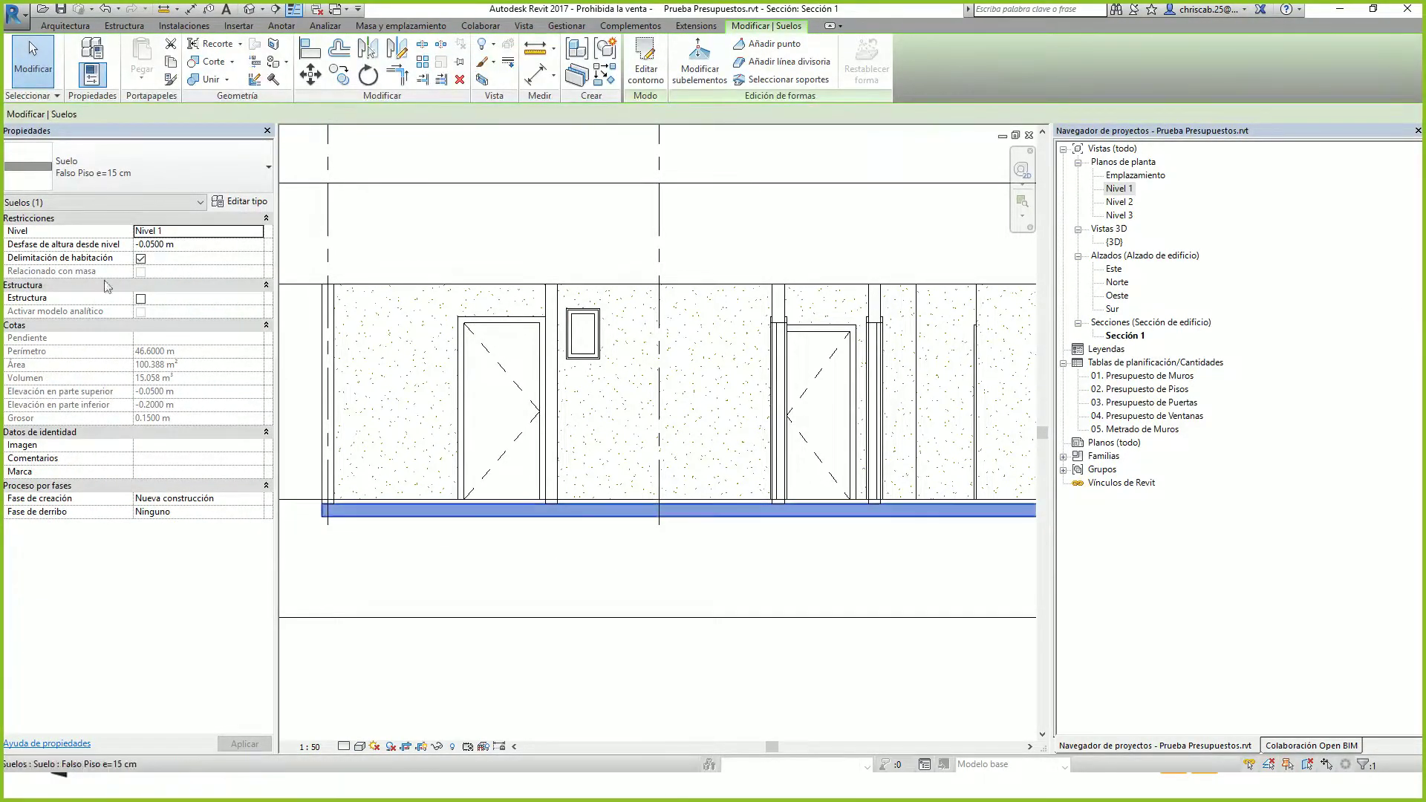
pyautogui.click(468, 554)
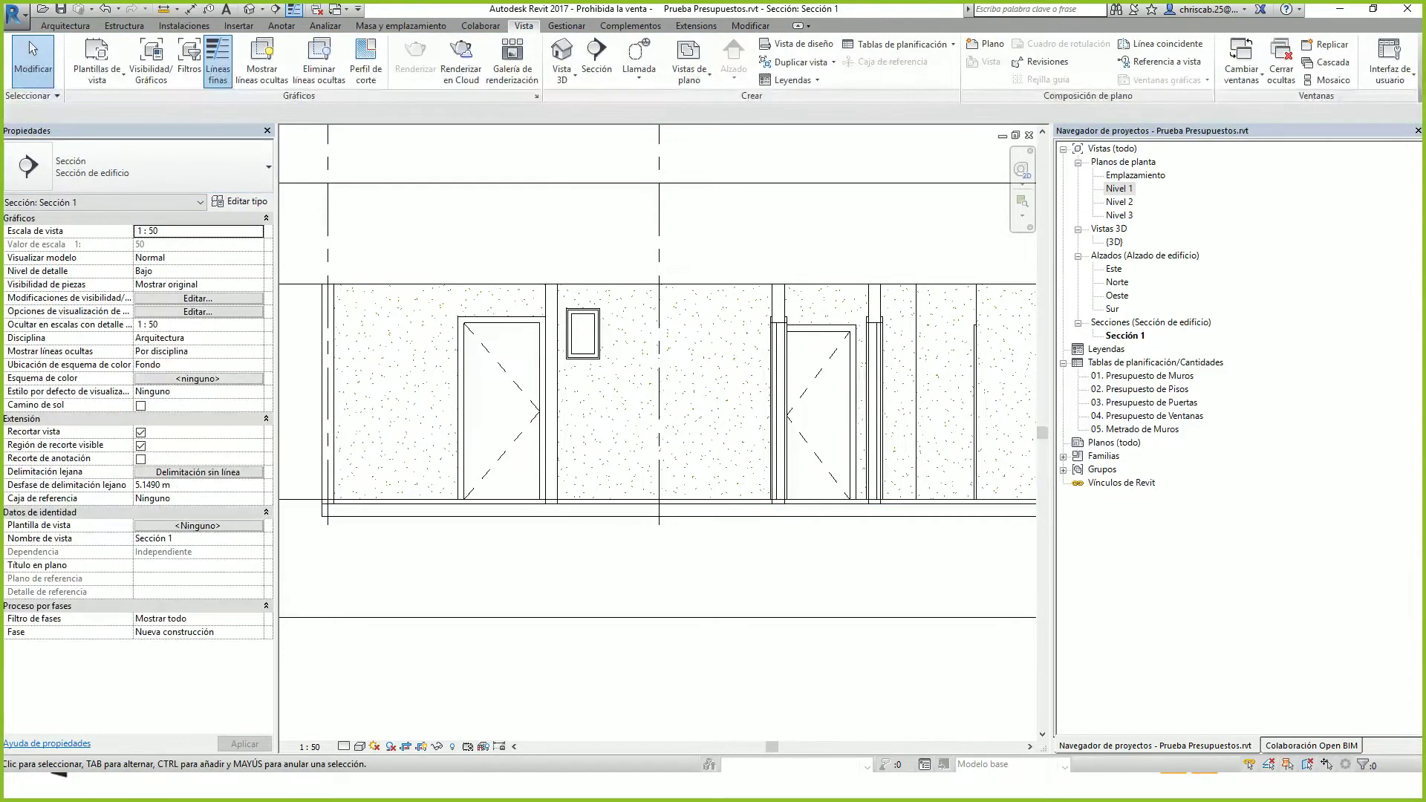
pyautogui.click(370, 505)
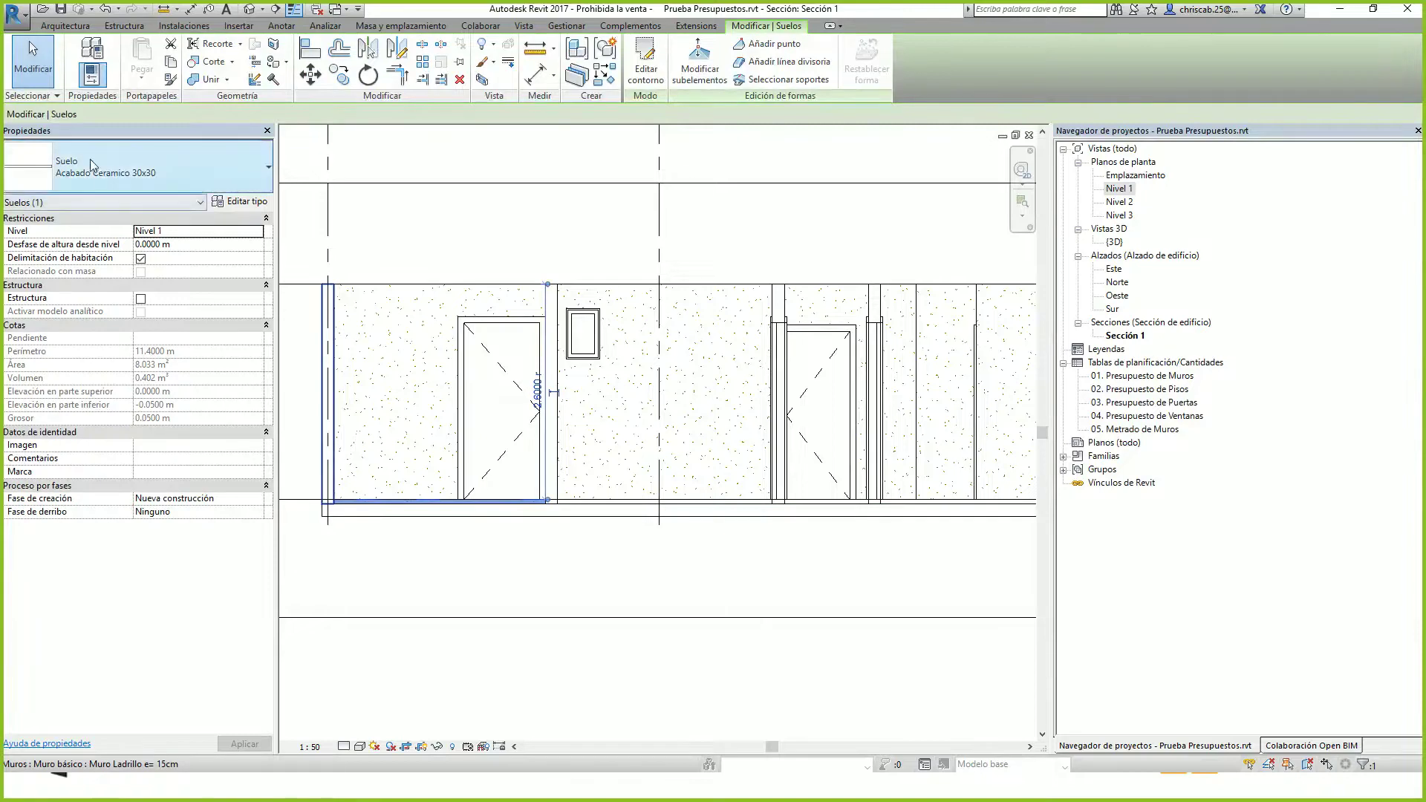
pyautogui.moveTo(620, 598); pyautogui.dragTo(447, 593, button='middle')
pyautogui.scroll(-1, 447, 593)
pyautogui.click(510, 525)
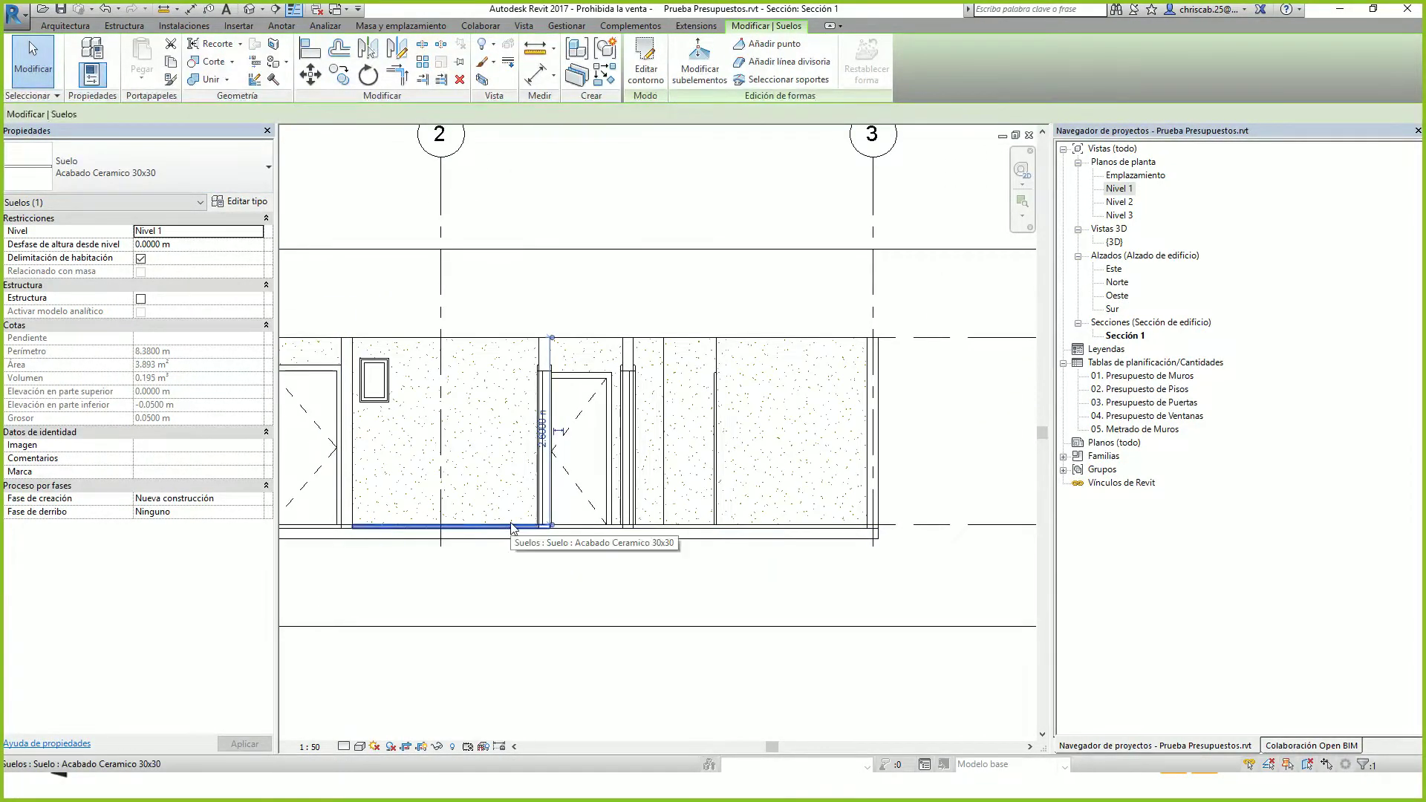
pyautogui.click(706, 528)
pyautogui.click(707, 528)
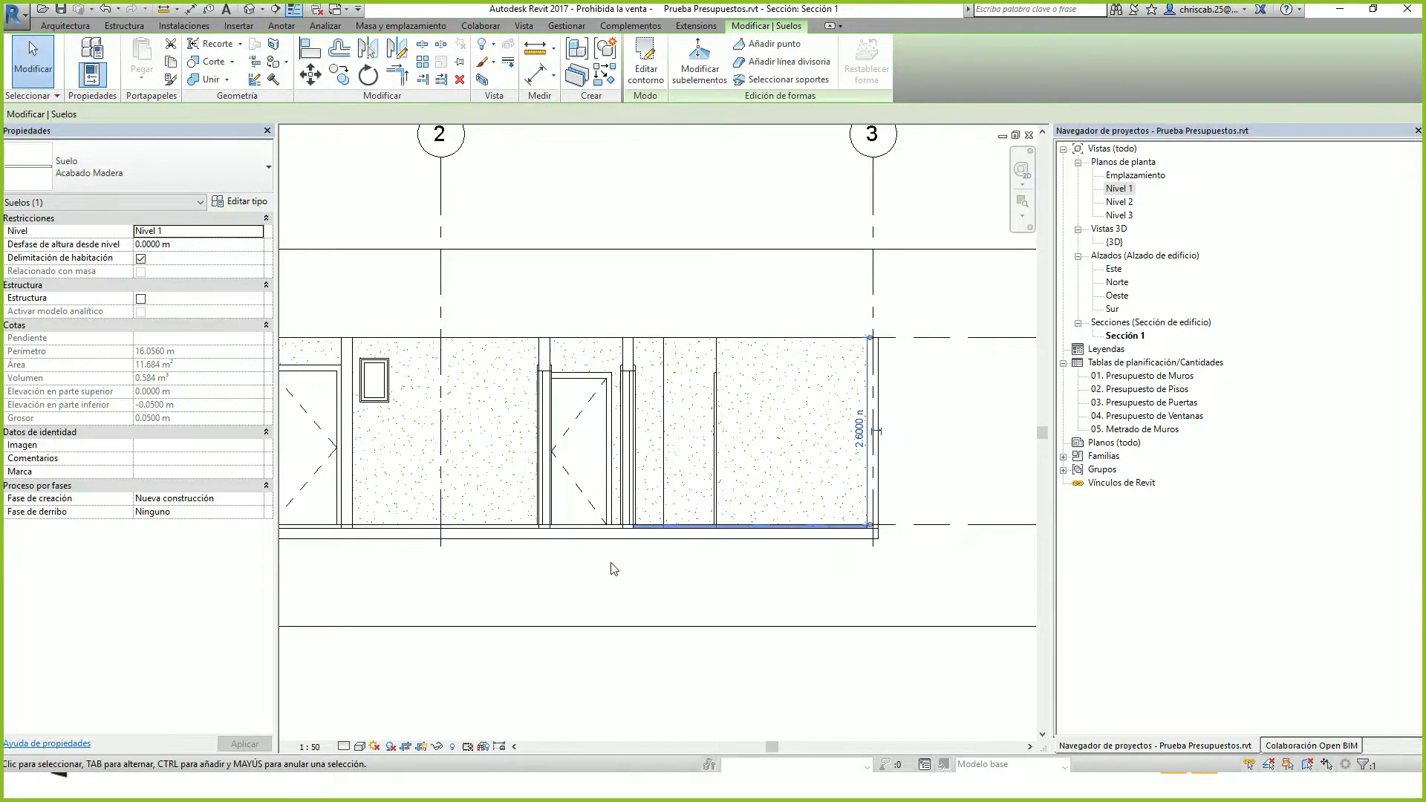
pyautogui.scroll(-2, 613, 567)
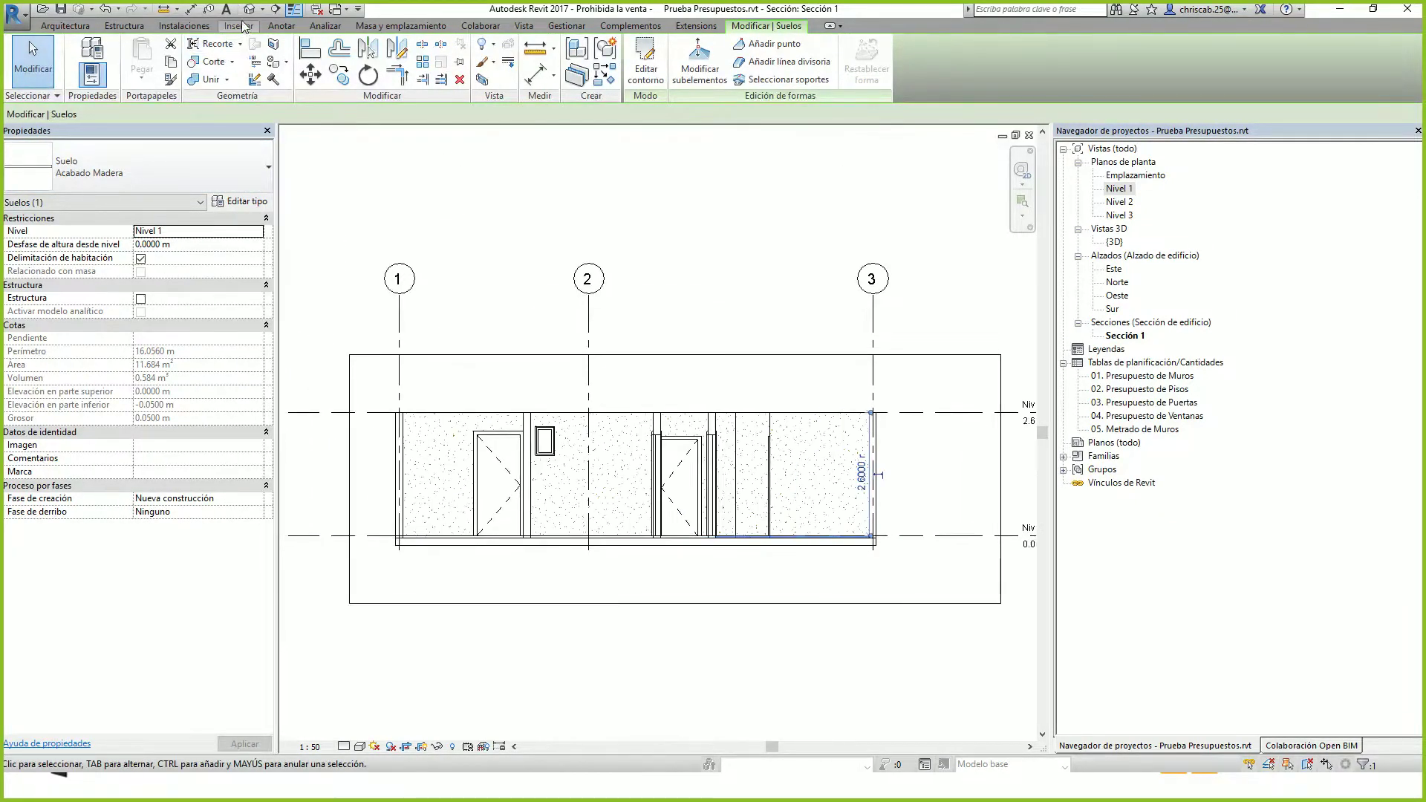
# Return to the 3D view and examine the house's floor finishes from above
pyautogui.click(249, 10)
pyautogui.middleClick(705, 364)
pyautogui.middleClick(706, 364)
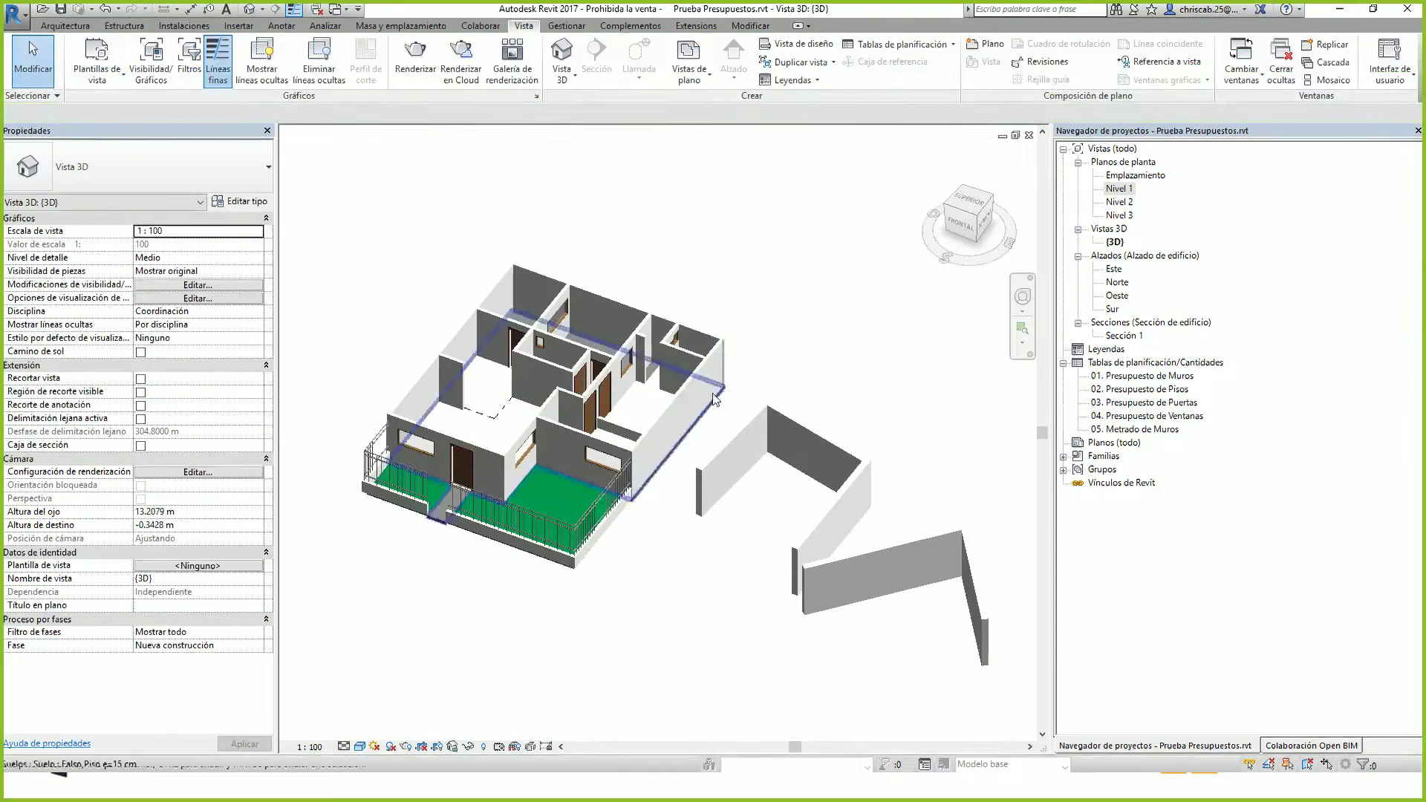
pyautogui.scroll(3, 713, 364)
pyautogui.keyDown('shift'); pyautogui.moveTo(512, 501); pyautogui.dragTo(643, 495, button='middle'); pyautogui.keyUp('shift')
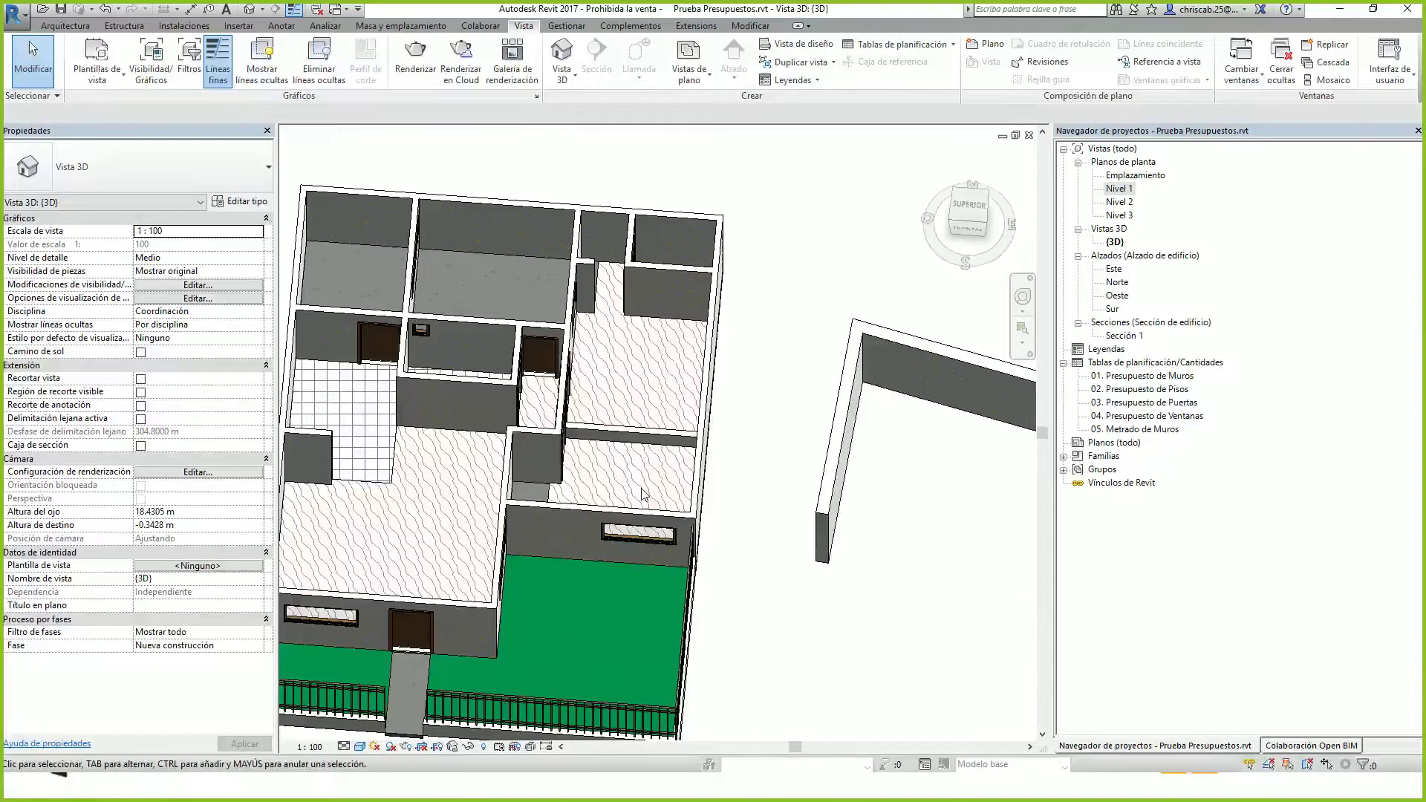
pyautogui.moveTo(755, 428); pyautogui.dragTo(792, 379, button='middle')
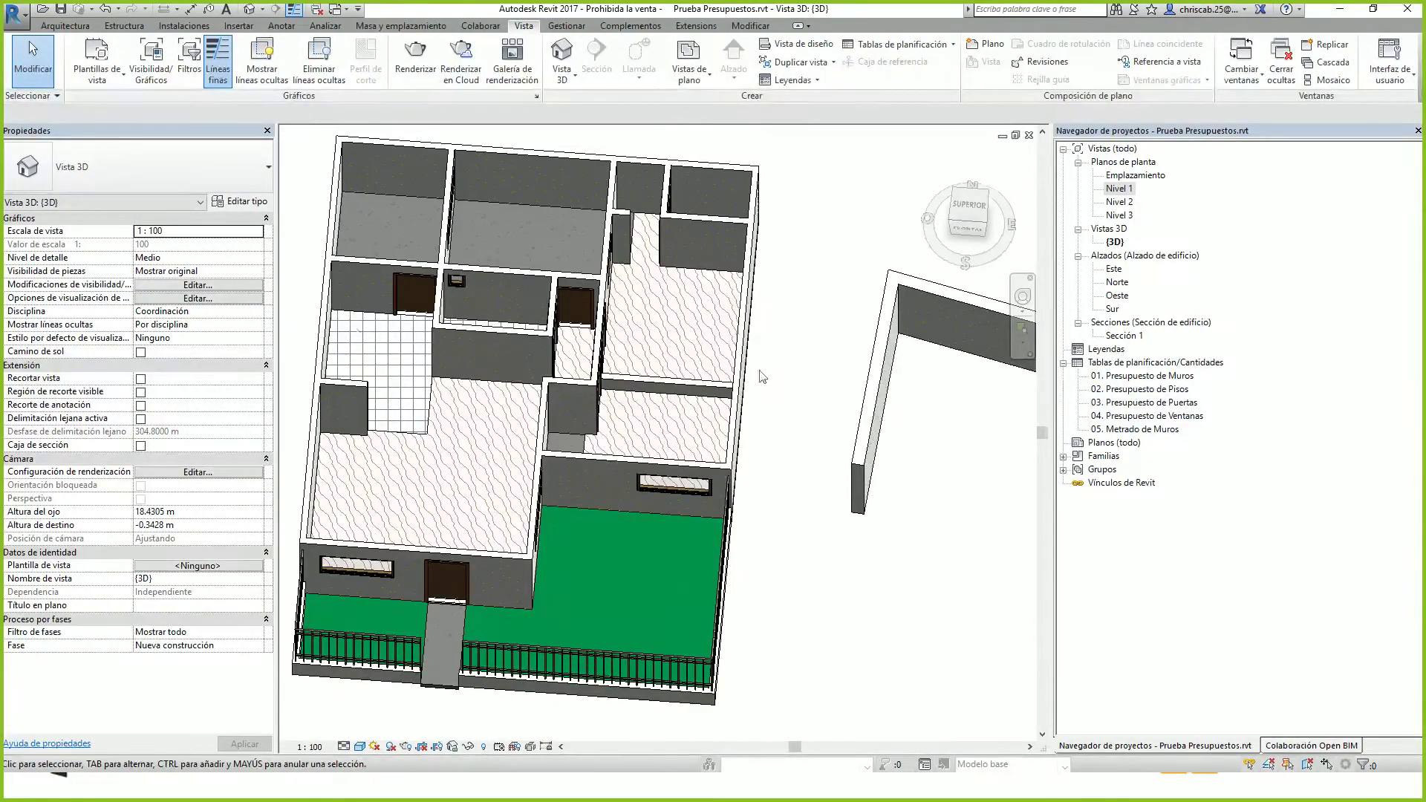
pyautogui.hotkey('alt', 'Tab')
pyautogui.moveTo(783, 438); pyautogui.dragTo(816, 450, button='middle')
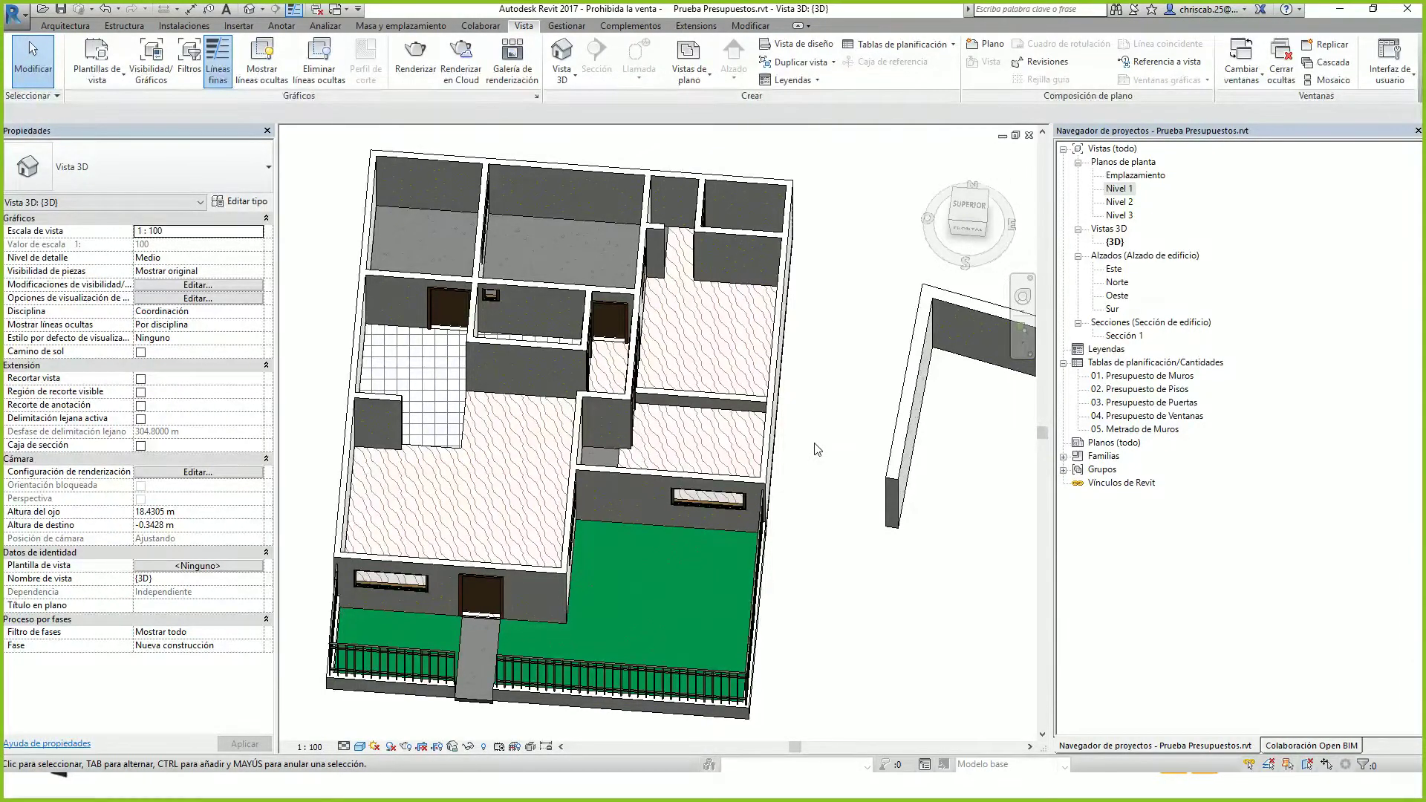
pyautogui.moveTo(804, 437)
pyautogui.mouseDown(button='middle')
pyautogui.moveTo(785, 430)
pyautogui.moveTo(798, 436)
pyautogui.mouseUp(button='middle')
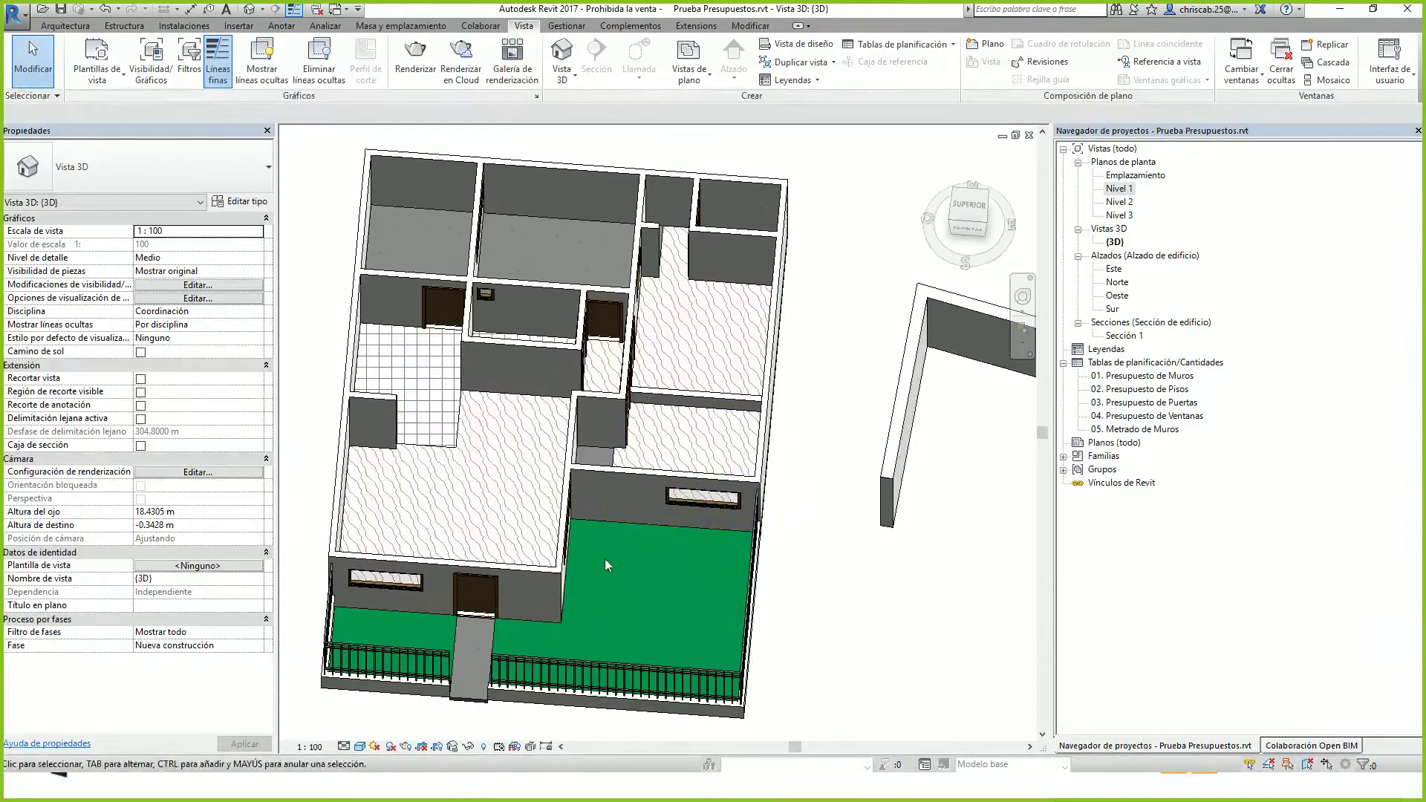
pyautogui.moveTo(604, 558); pyautogui.dragTo(662, 569, button='middle')
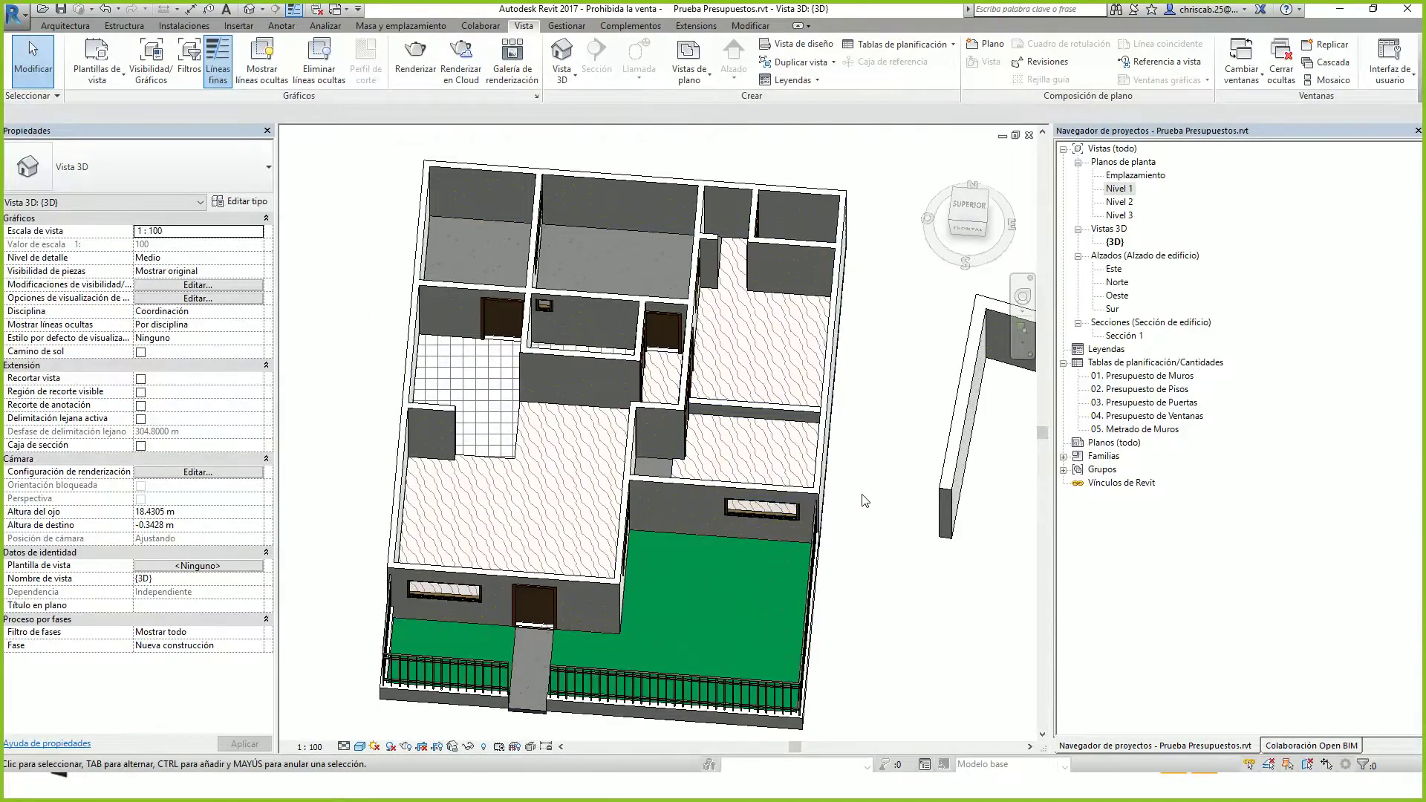
pyautogui.keyDown('shift'); pyautogui.moveTo(865, 501); pyautogui.dragTo(858, 408, button='middle'); pyautogui.keyUp('shift')
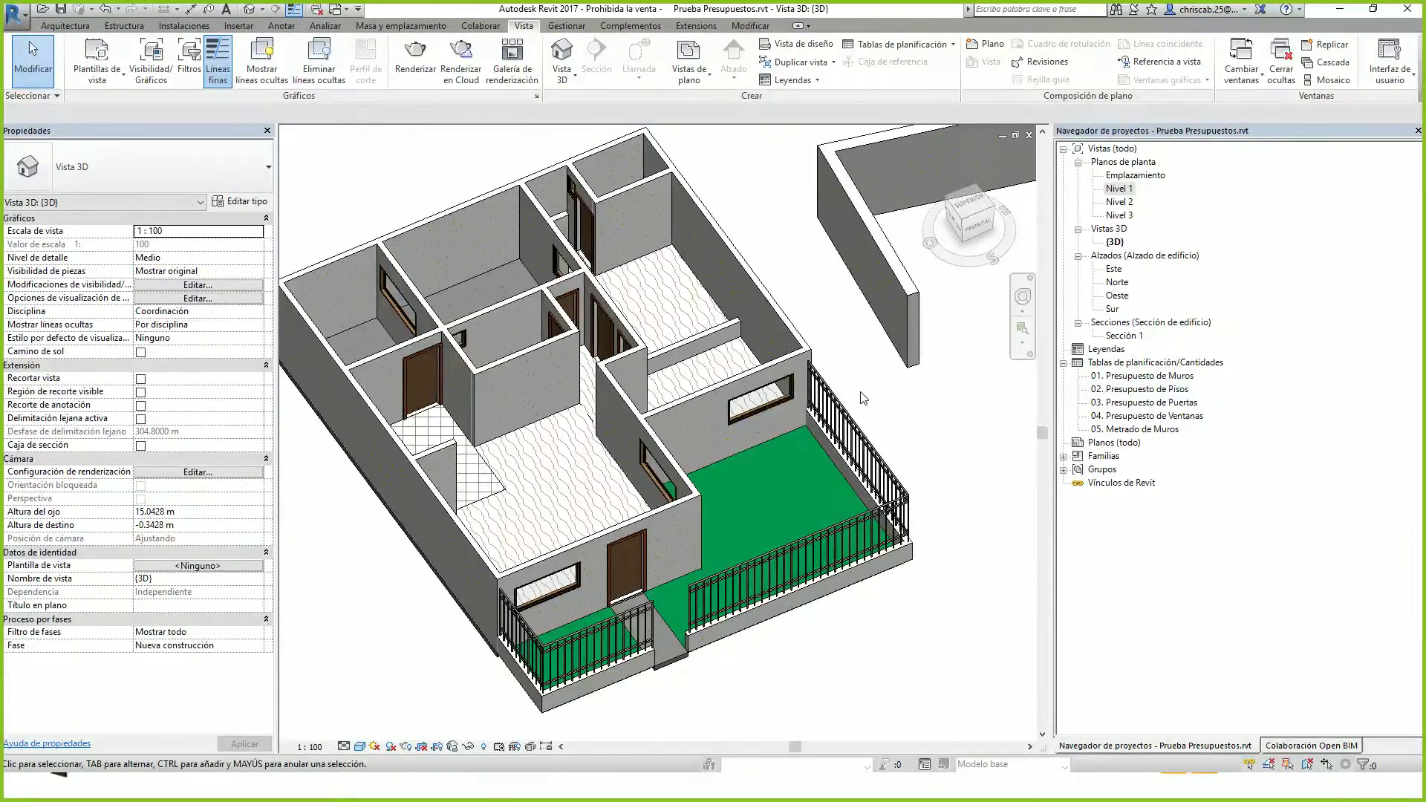
# Create a new component schedule for the Suelos category named 02. Metrado de Pisos
pyautogui.click(900, 45)
pyautogui.click(899, 66)
pyautogui.scroll(-8, 415, 542)
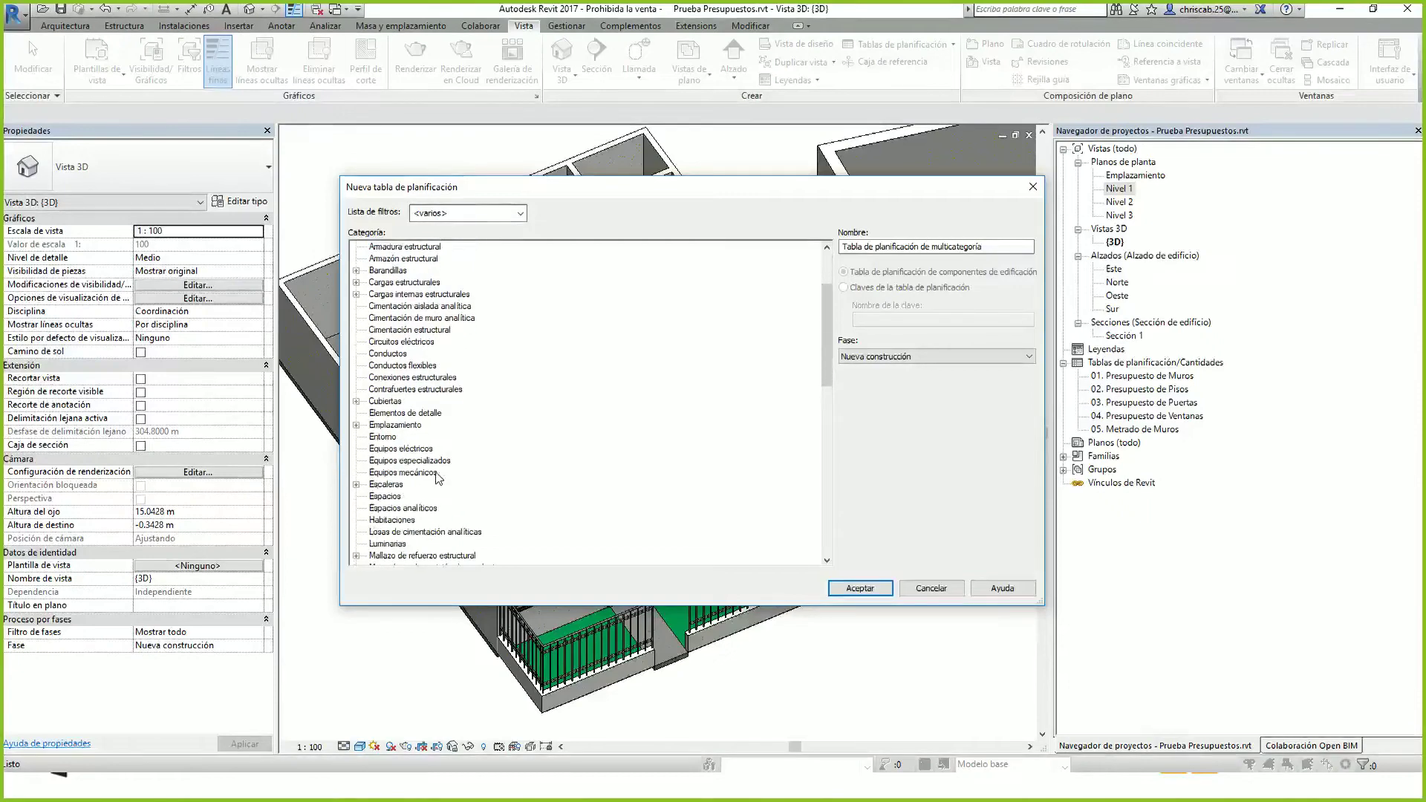
pyautogui.scroll(-8, 414, 542)
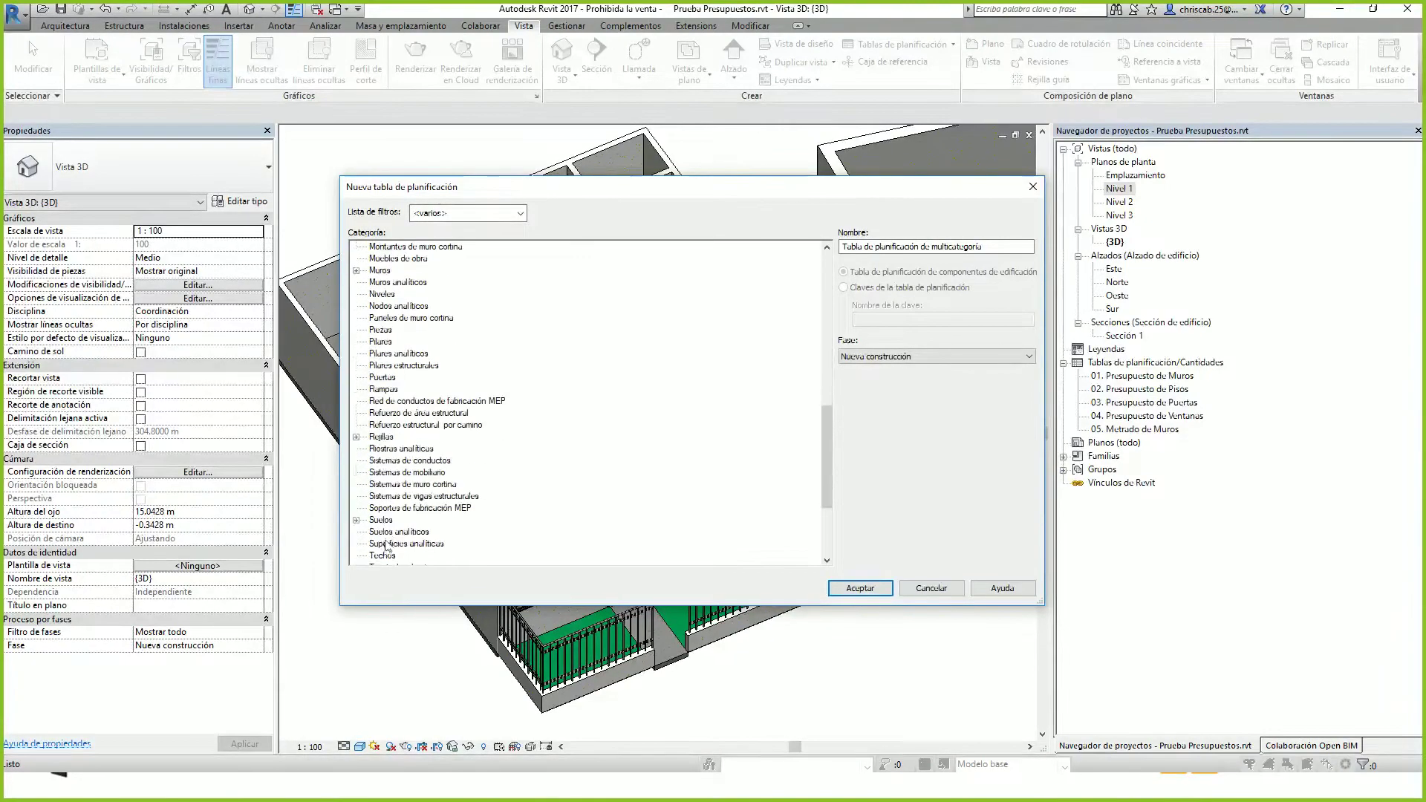
pyautogui.click(381, 520)
pyautogui.press('Tab')
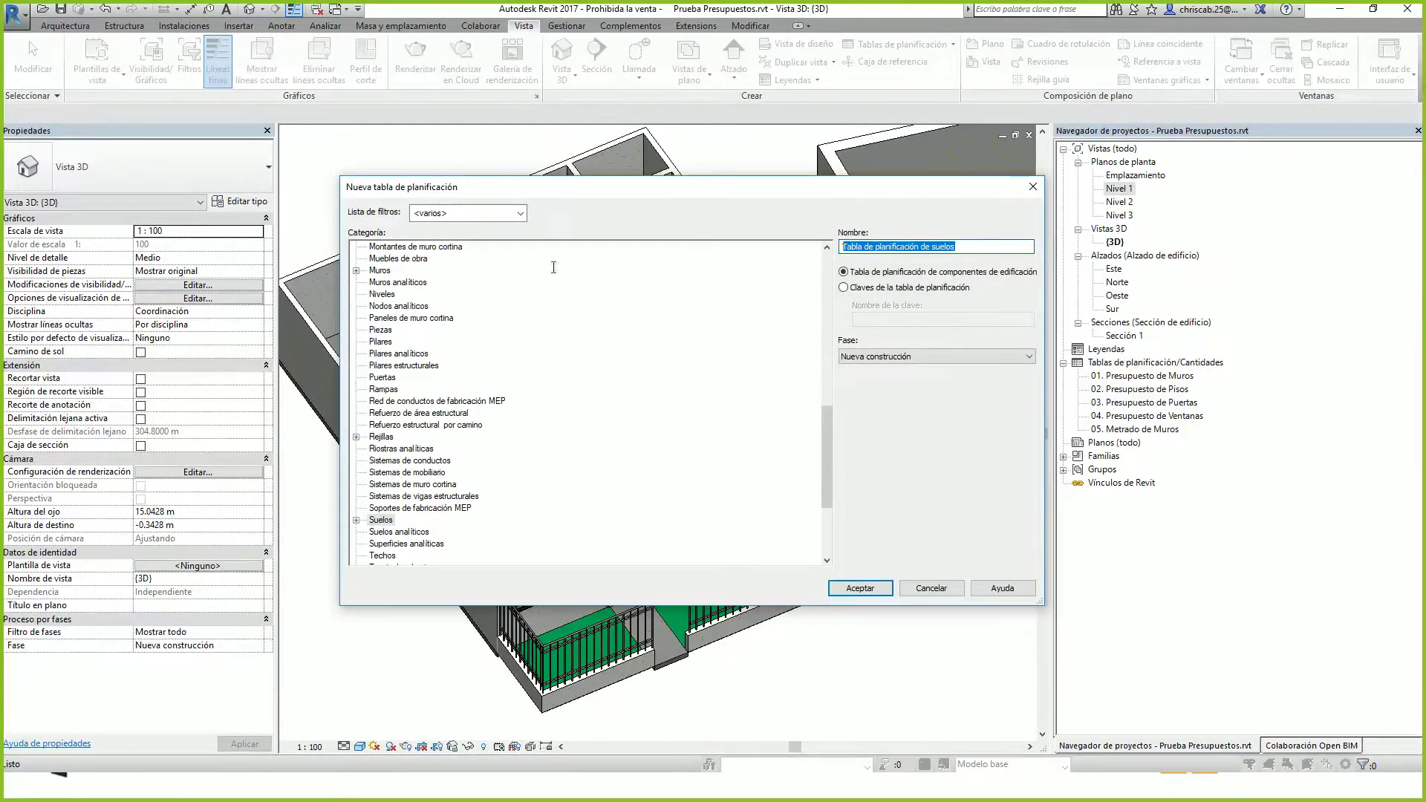
pyautogui.write('02. Metr')
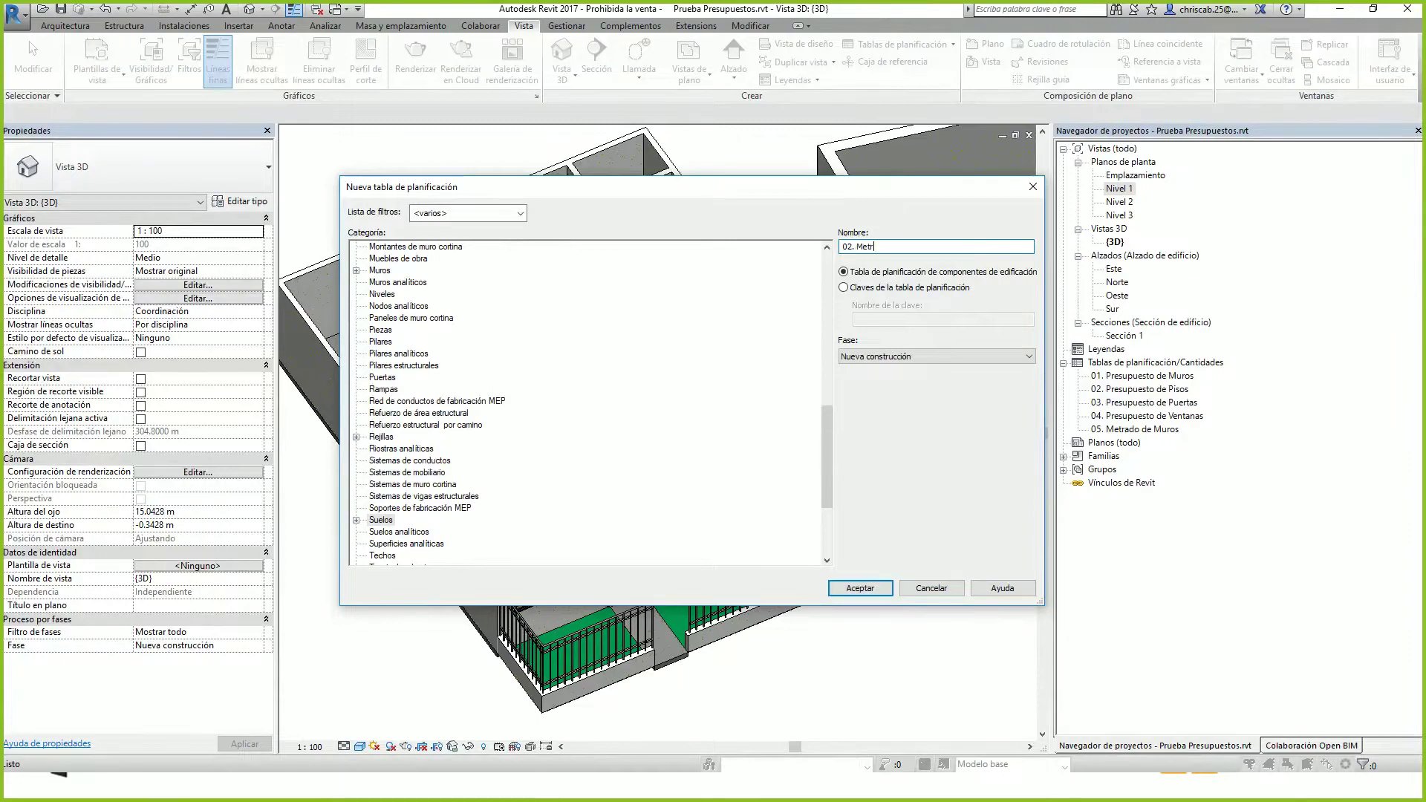
pyautogui.write('ado de Pisos')
pyautogui.press('Return')
# Add the Tipo and Área fields to the floor schedule and widen the Área column
pyautogui.scroll(-6, 502, 435)
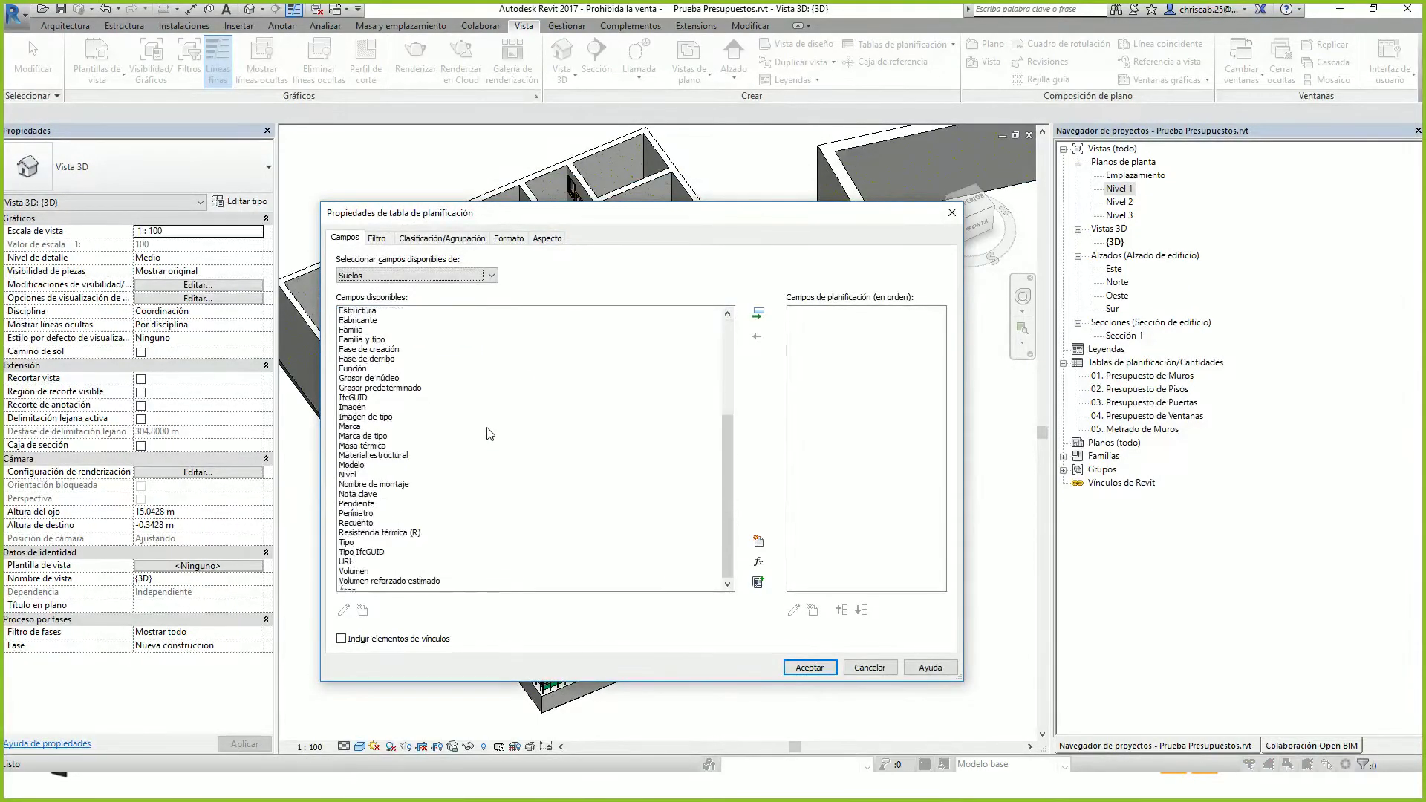
pyautogui.doubleClick(356, 535)
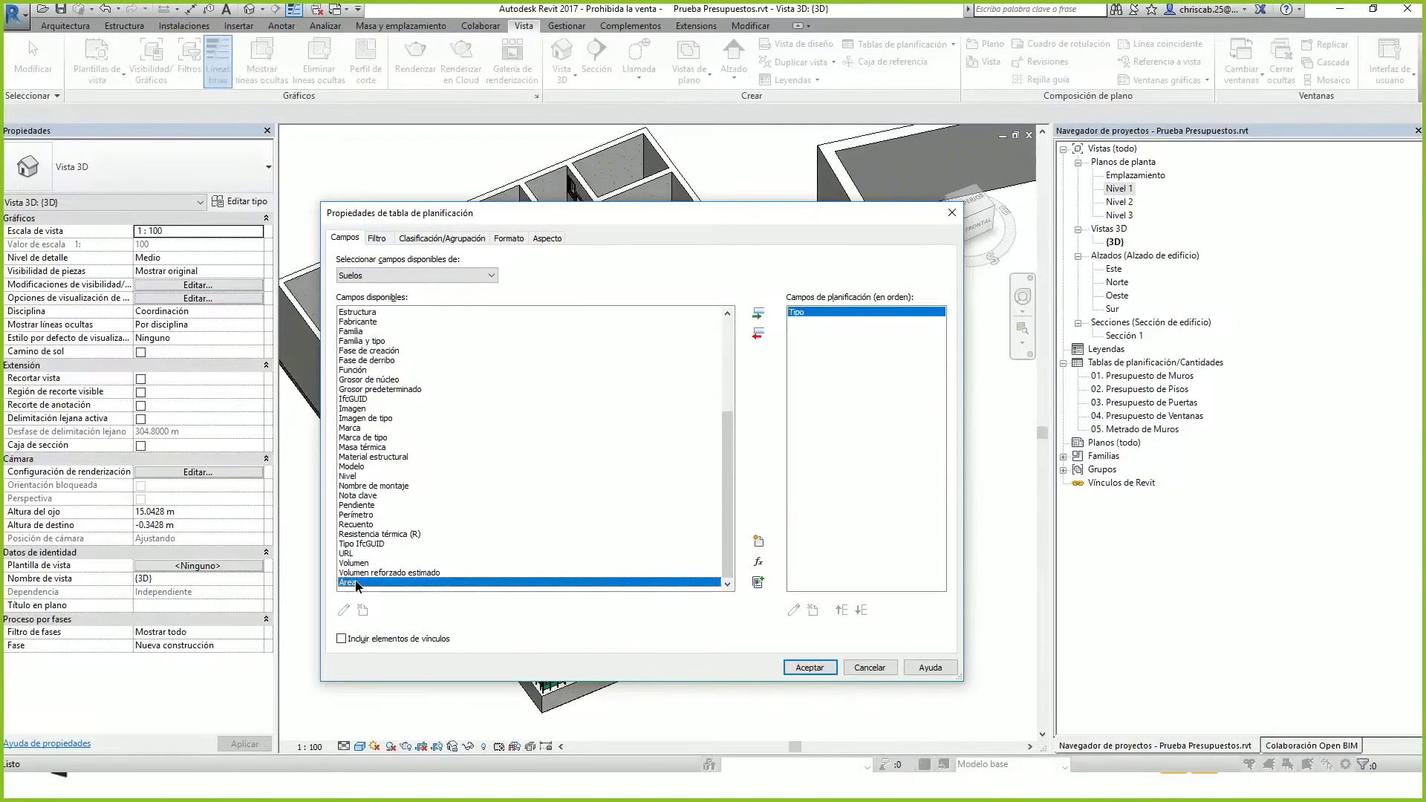
pyautogui.doubleClick(348, 582)
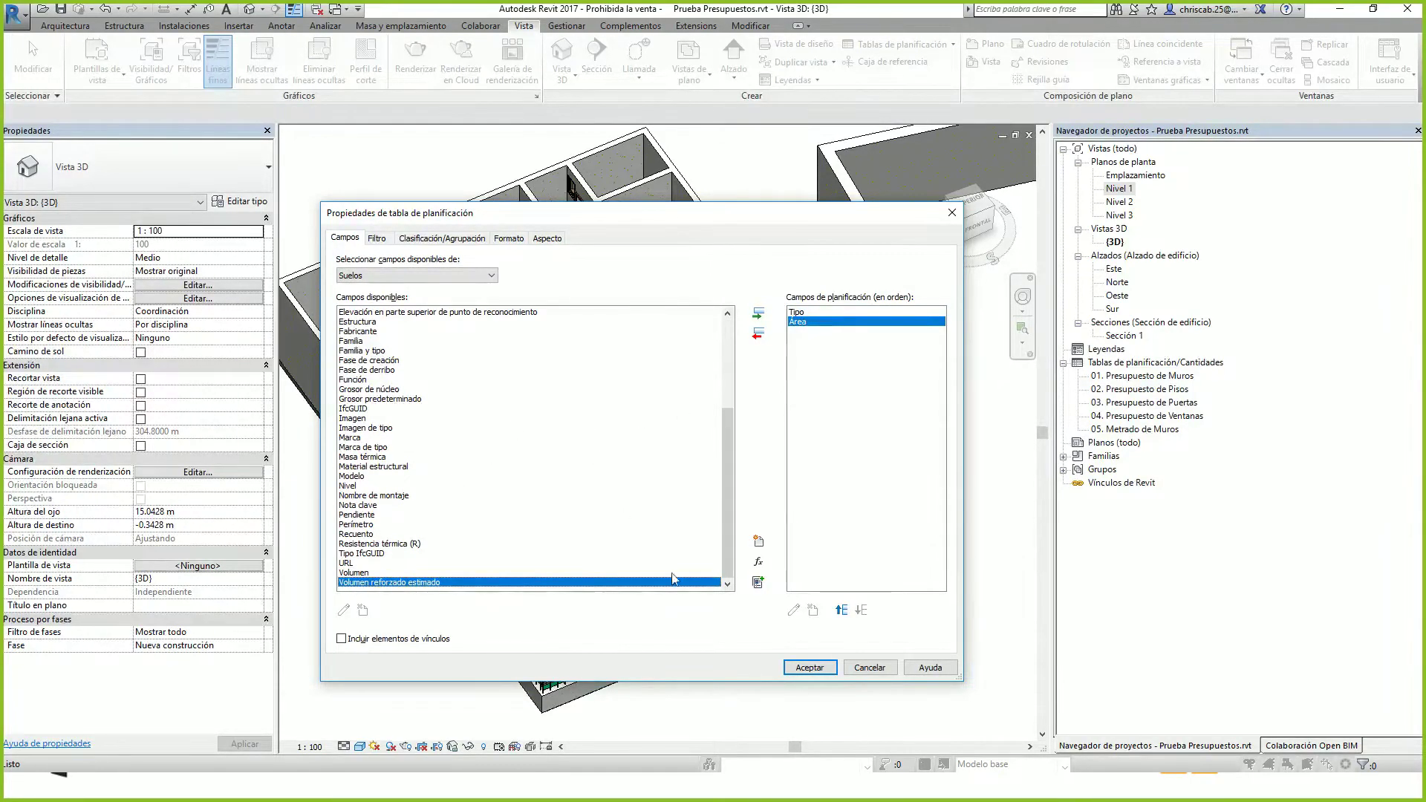
pyautogui.click(809, 668)
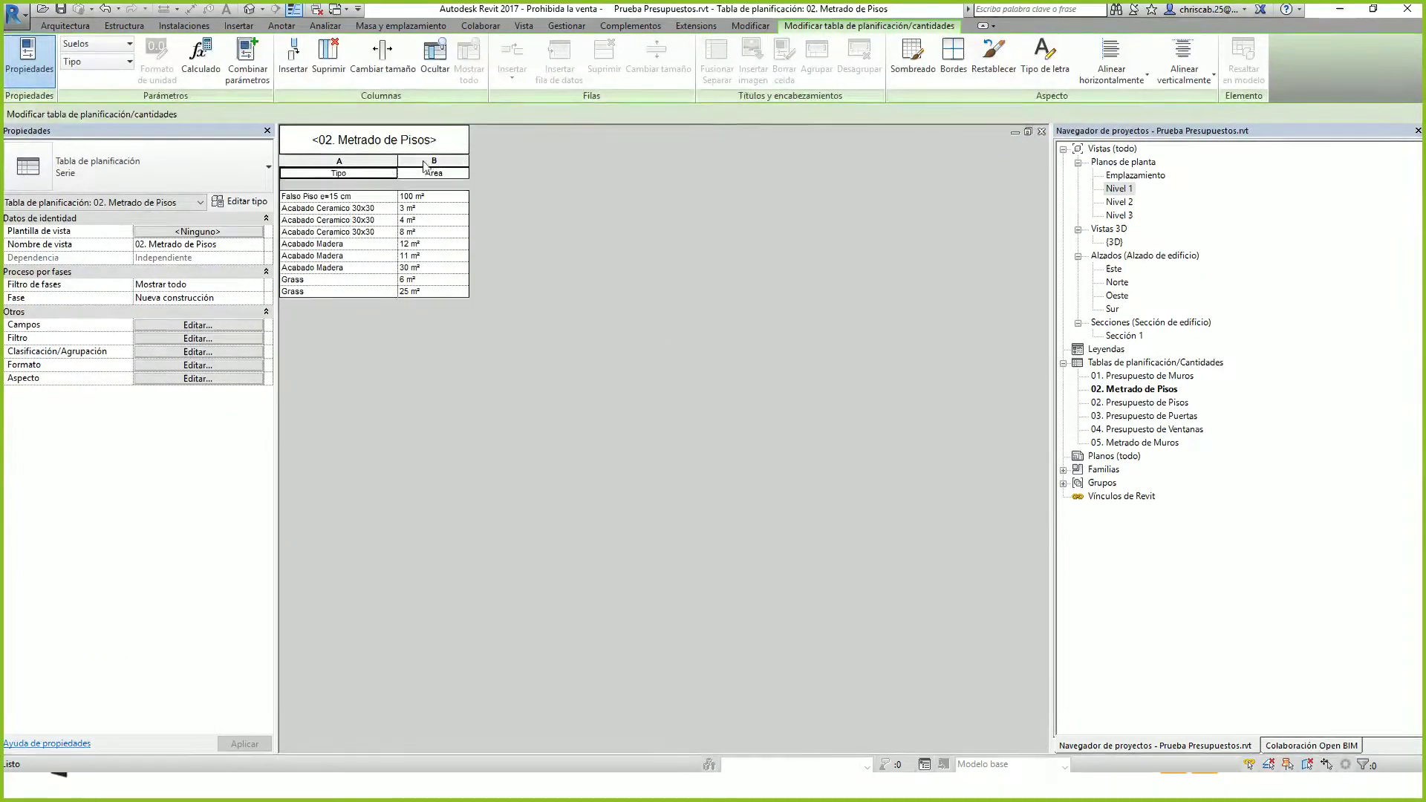
pyautogui.moveTo(470, 160); pyautogui.dragTo(499, 161)
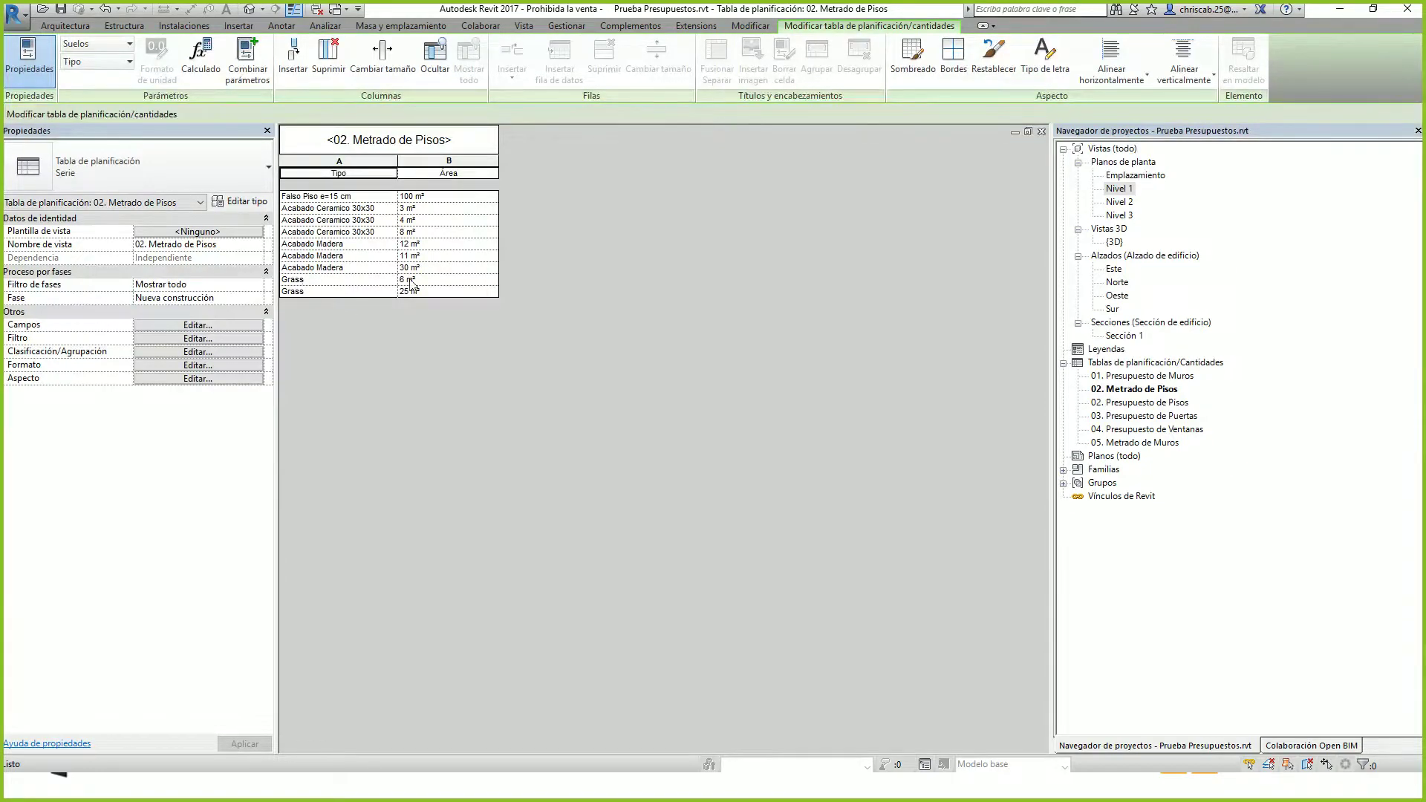
# Add the Costo field after Área in the 02. Metrado de Pisos schedule
pyautogui.click(166, 328)
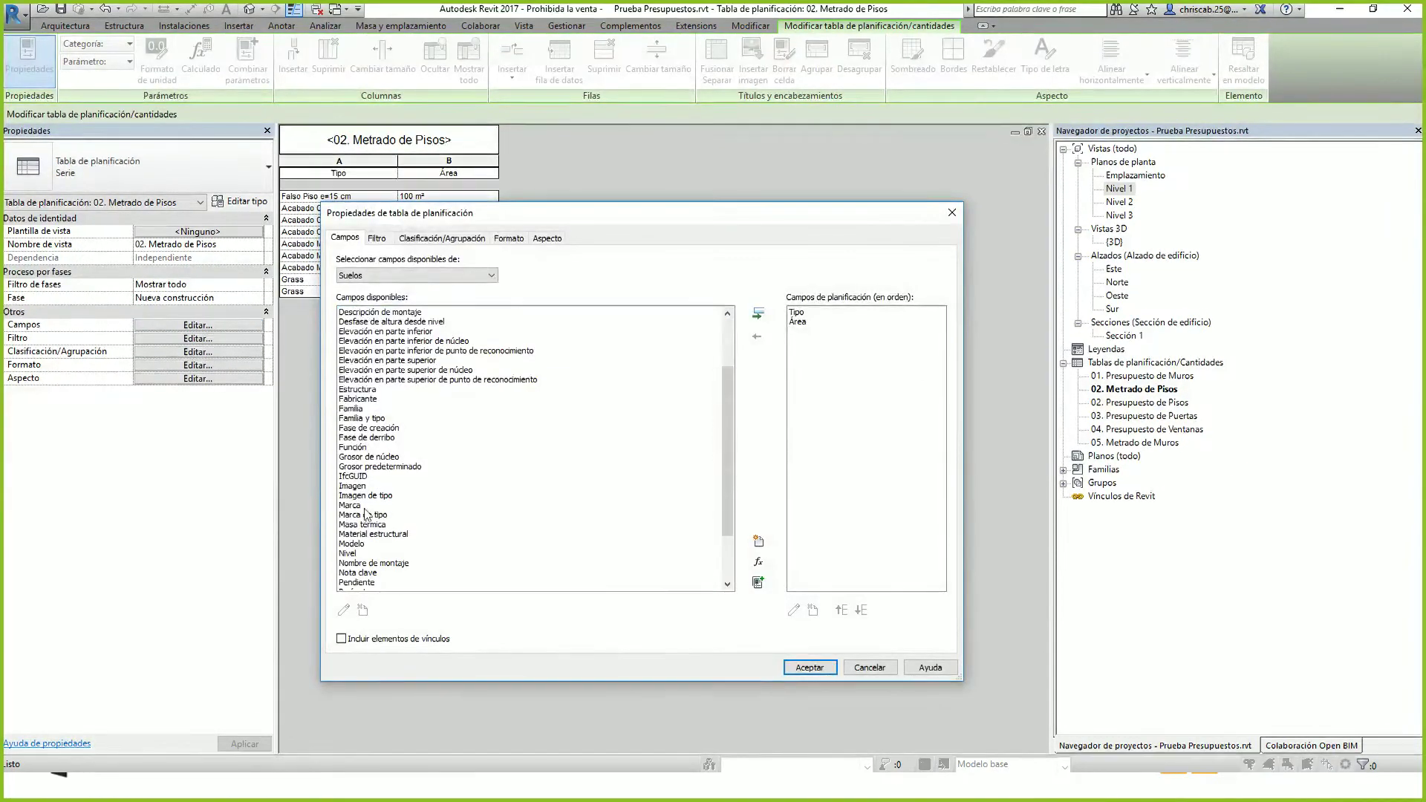
pyautogui.doubleClick(372, 361)
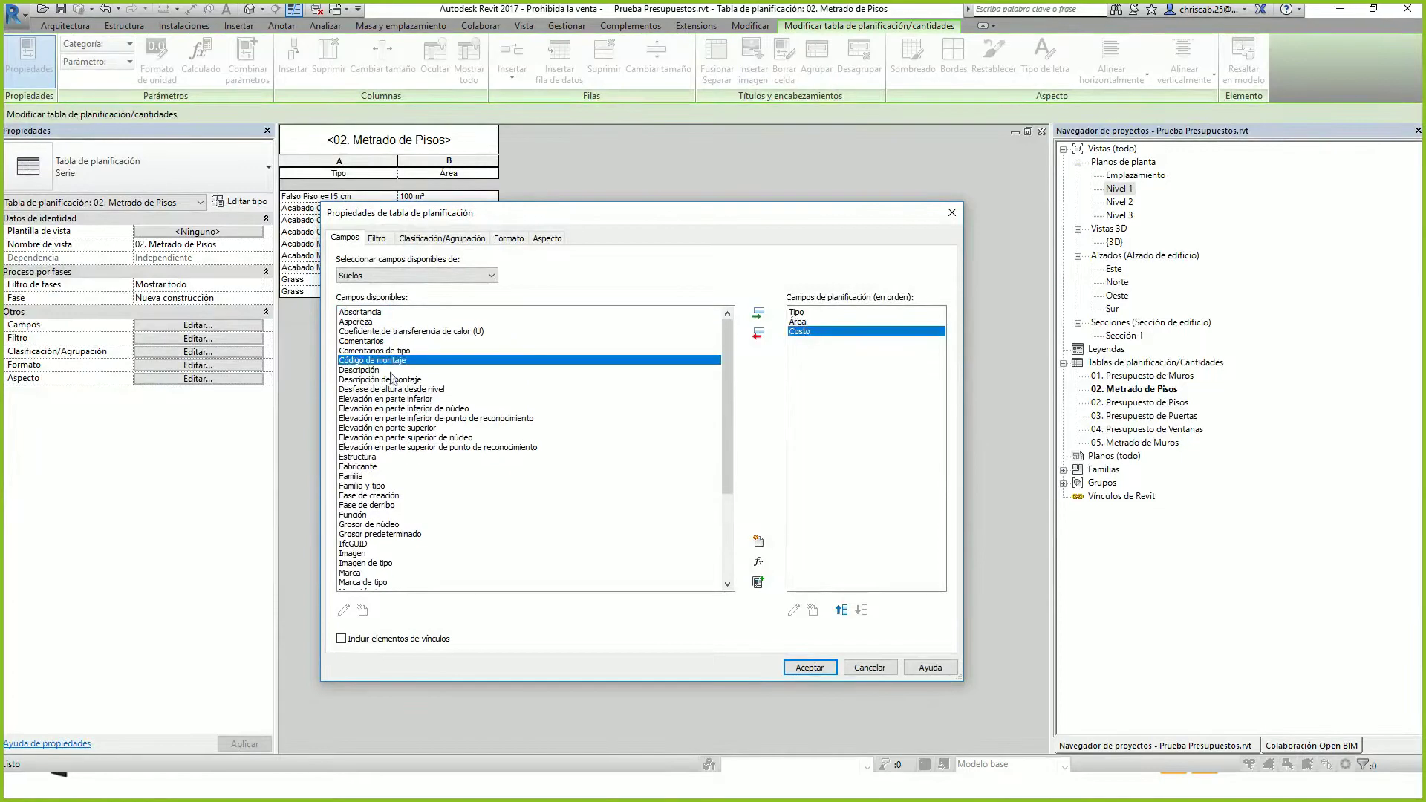
pyautogui.click(809, 667)
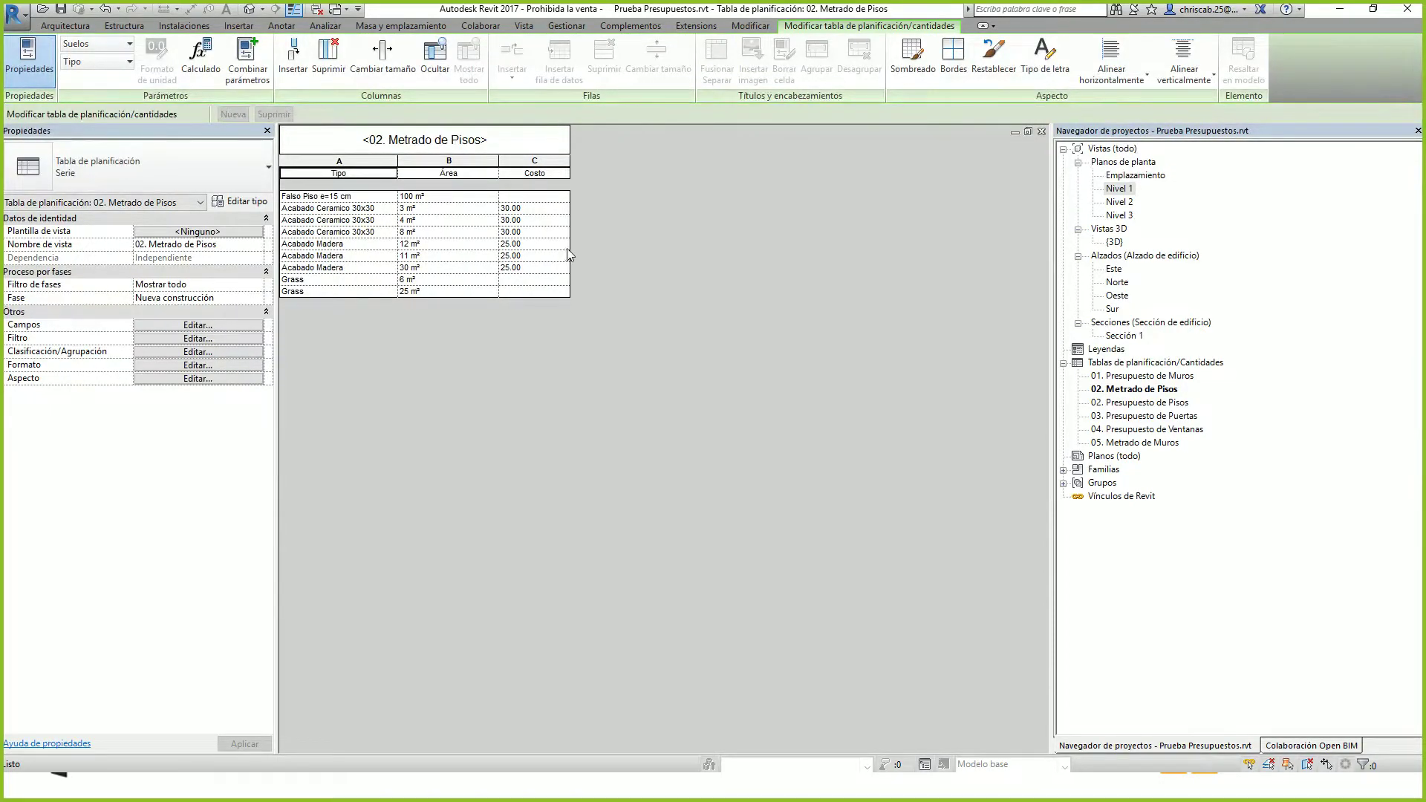
# Filter the floor schedule to rows whose Costo es mayor que 0
pyautogui.click(195, 338)
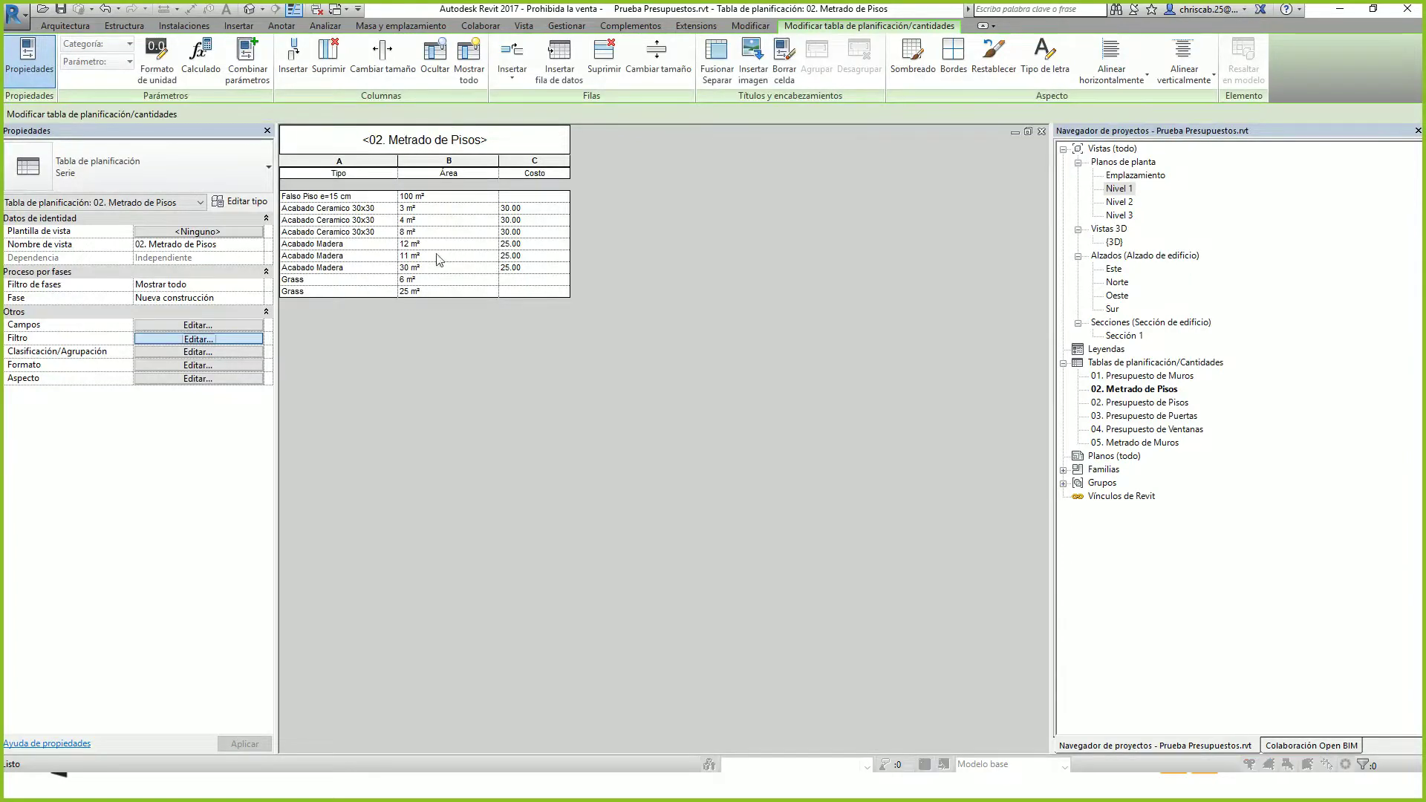
pyautogui.click(476, 262)
pyautogui.click(520, 295)
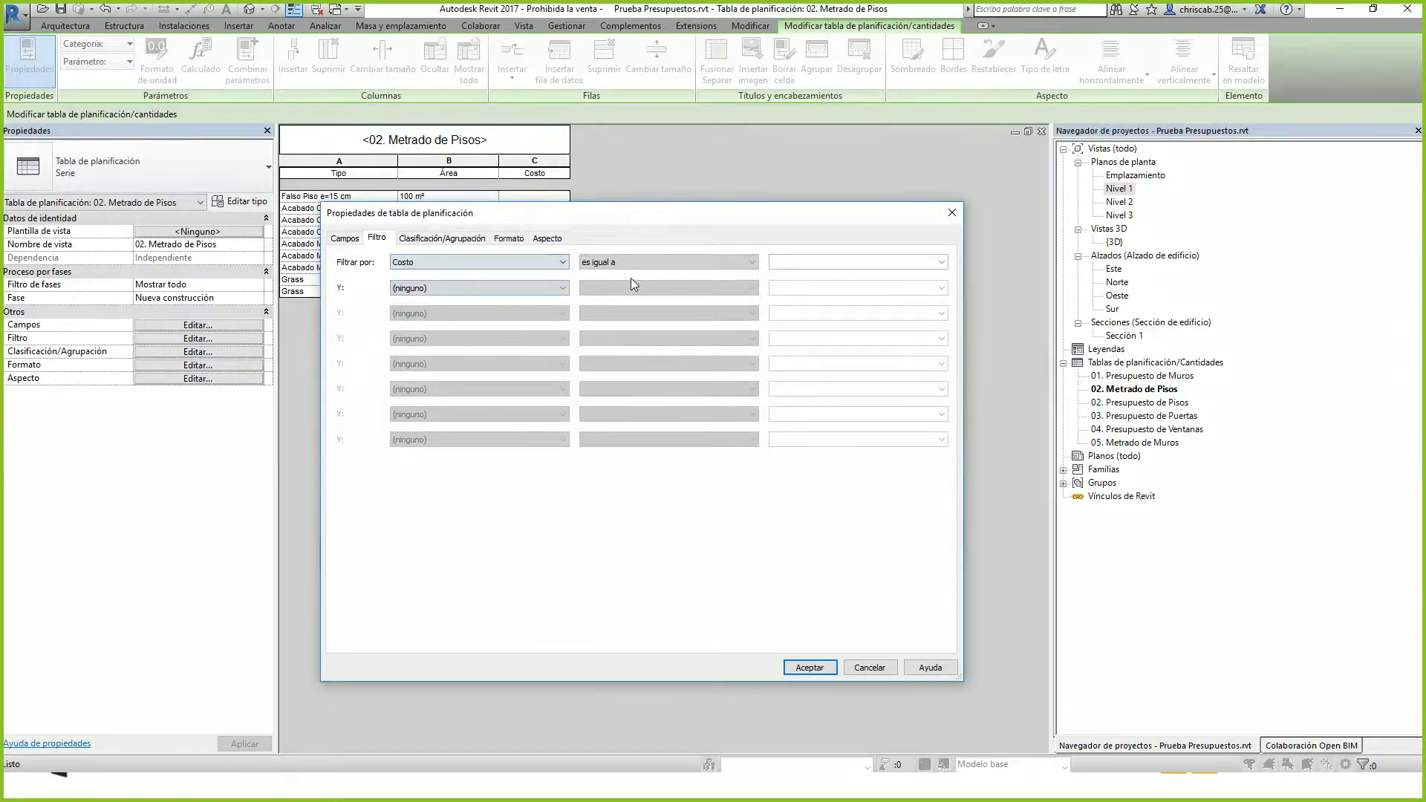
pyautogui.click(689, 261)
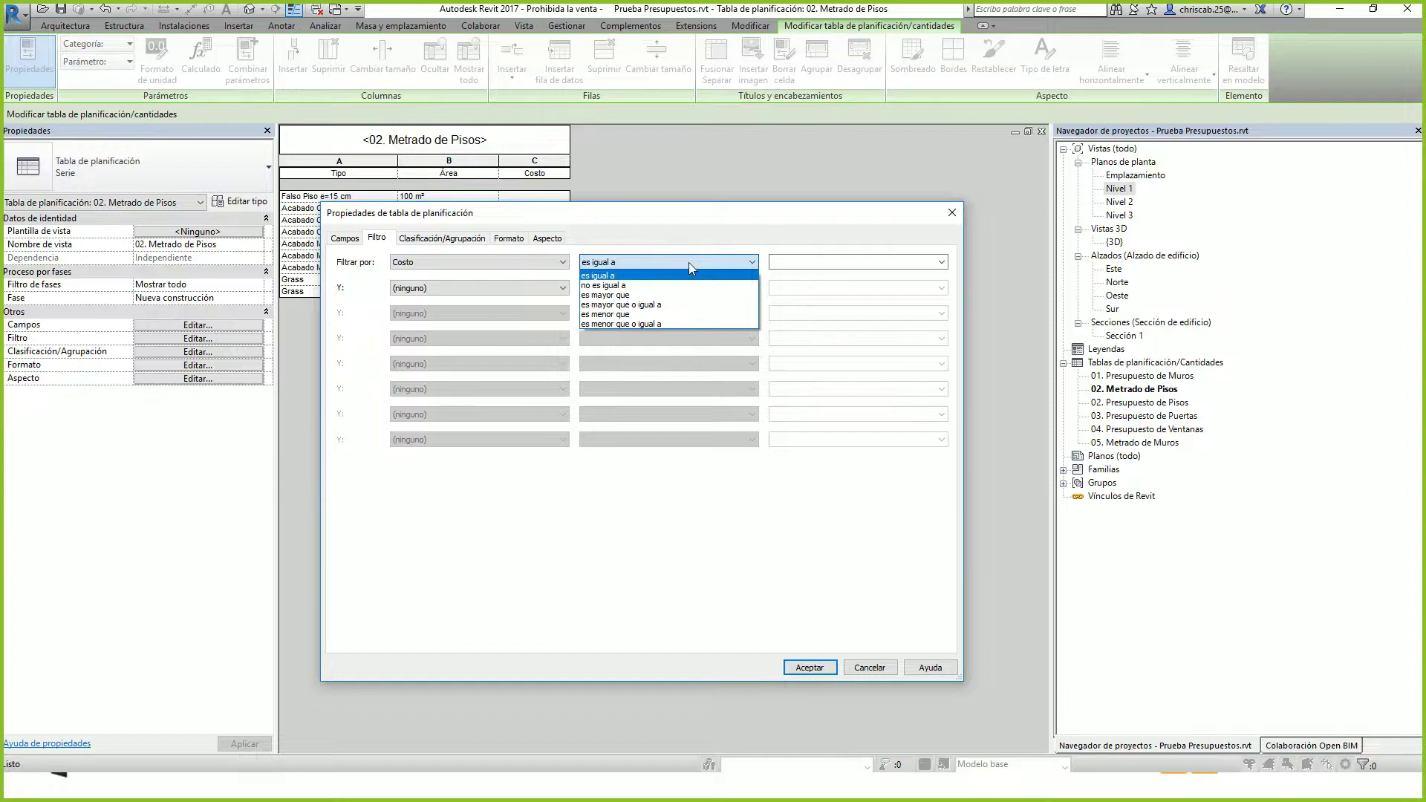
pyautogui.click(605, 294)
pyautogui.click(776, 261)
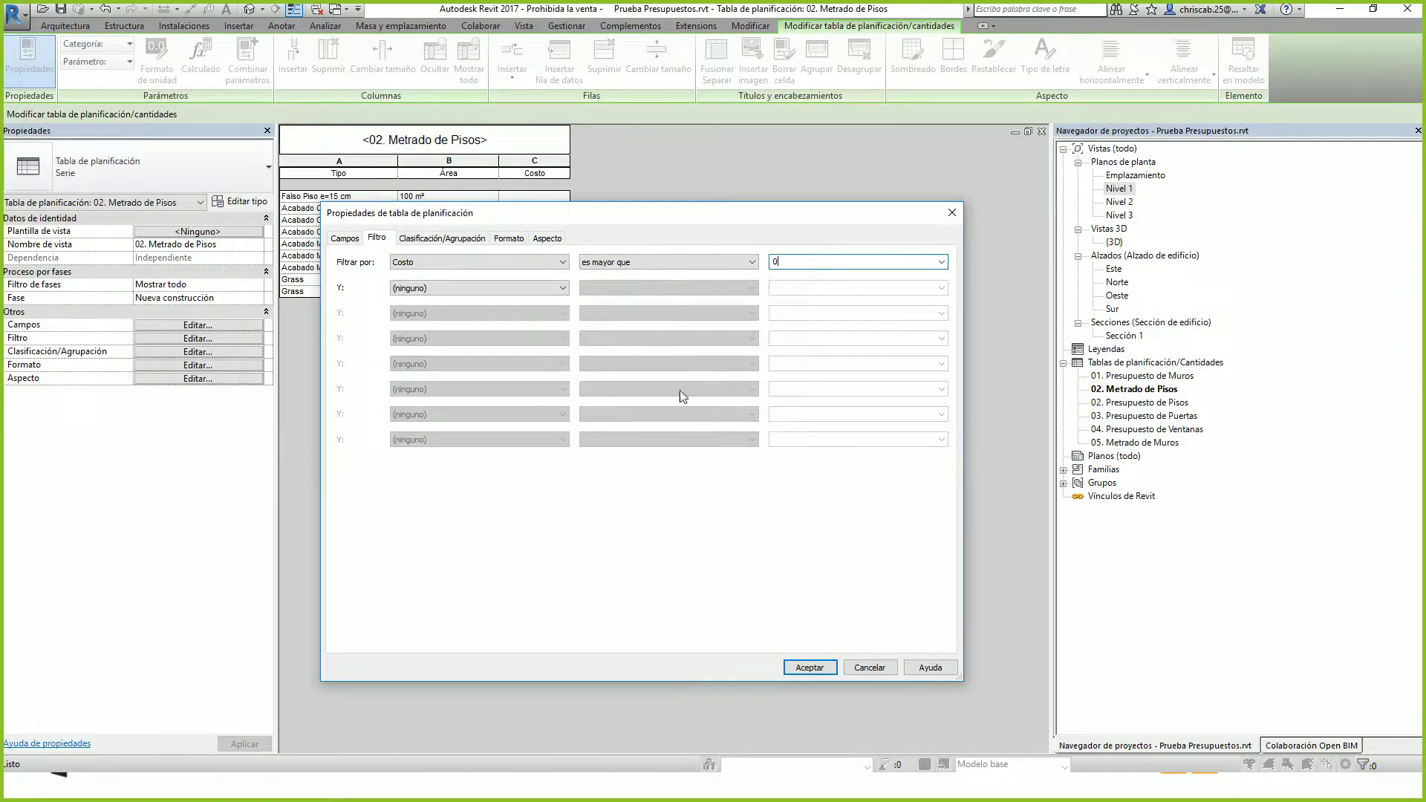
pyautogui.click(808, 667)
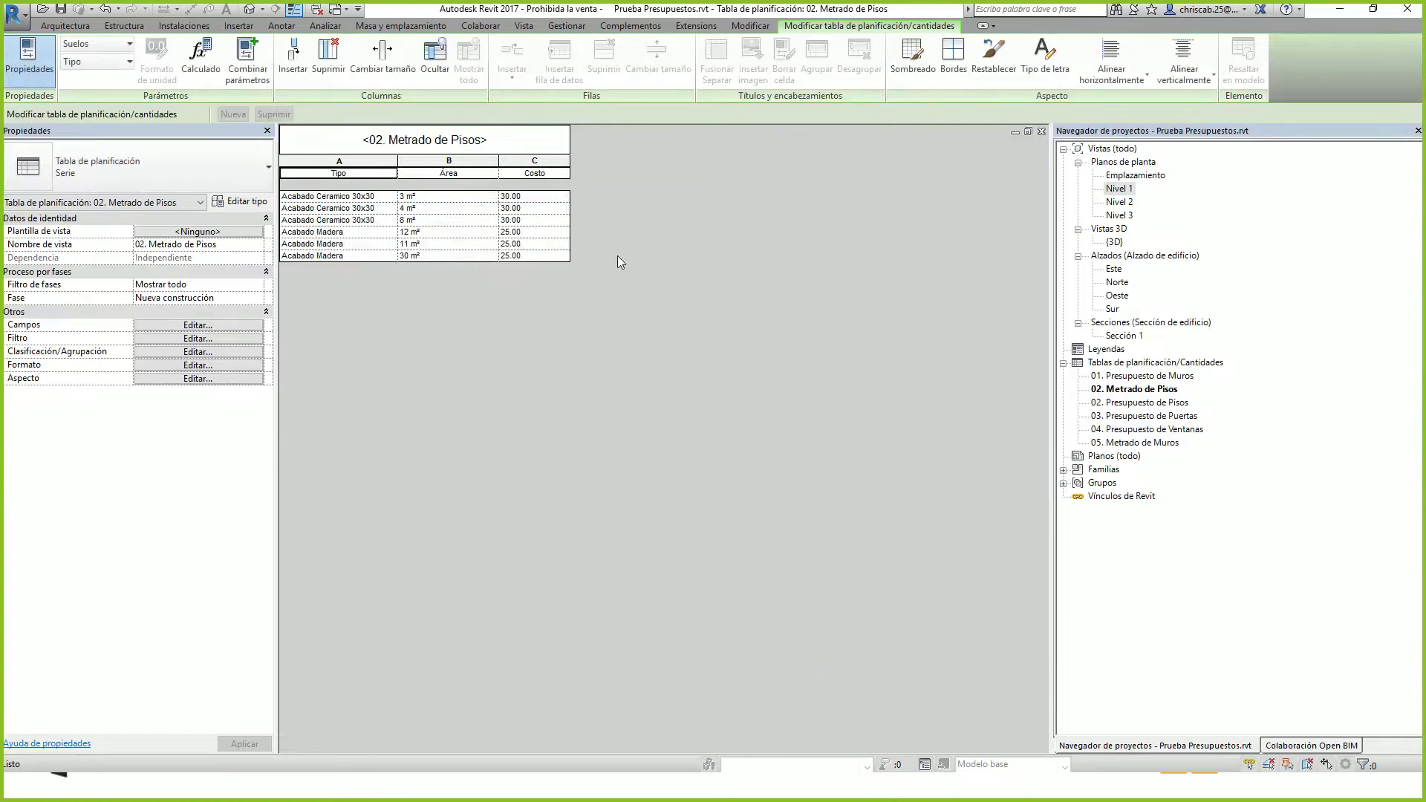
# Start a calculated value for the floor schedule named Parcial with the type Divisa
pyautogui.click(197, 326)
pyautogui.click(758, 562)
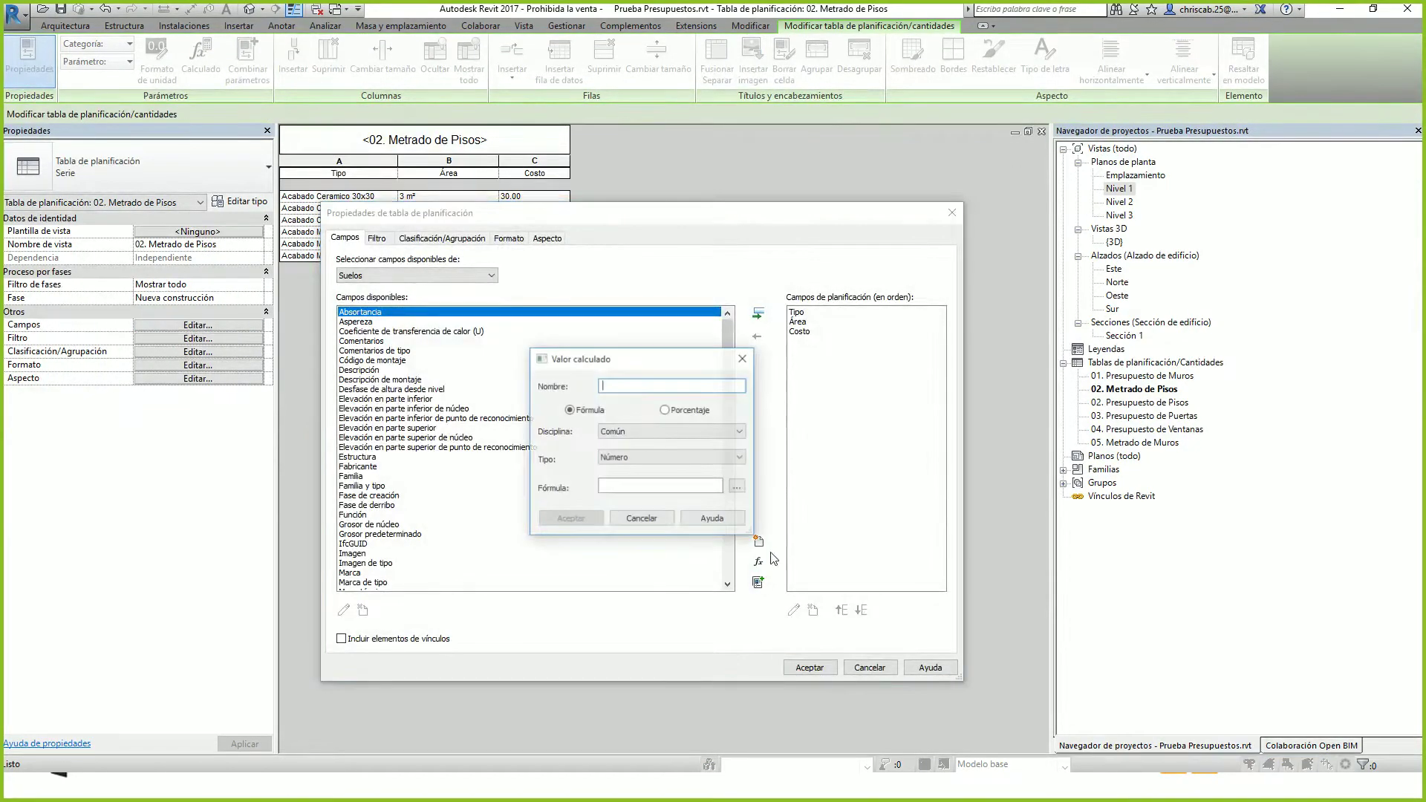
pyautogui.write('Parcial')
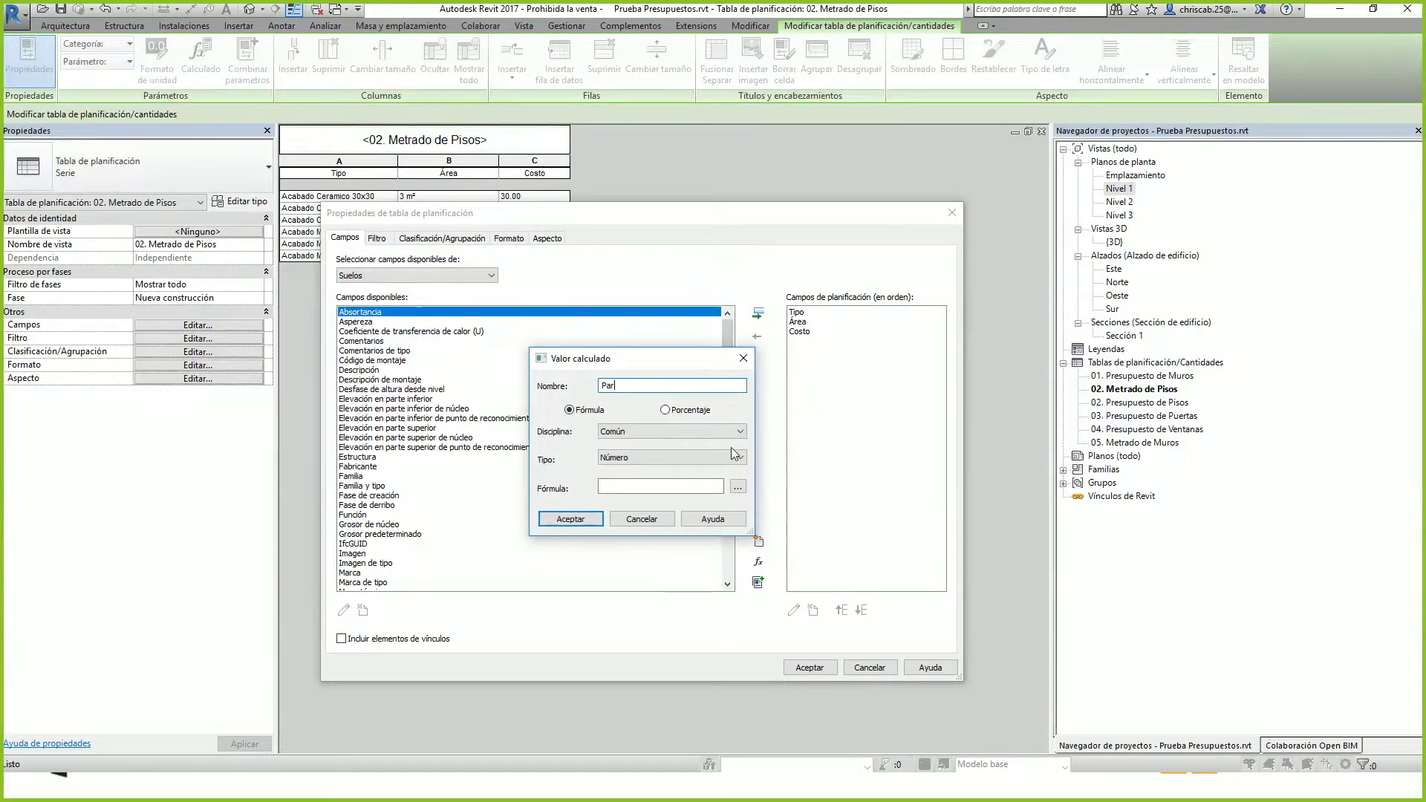
pyautogui.click(627, 458)
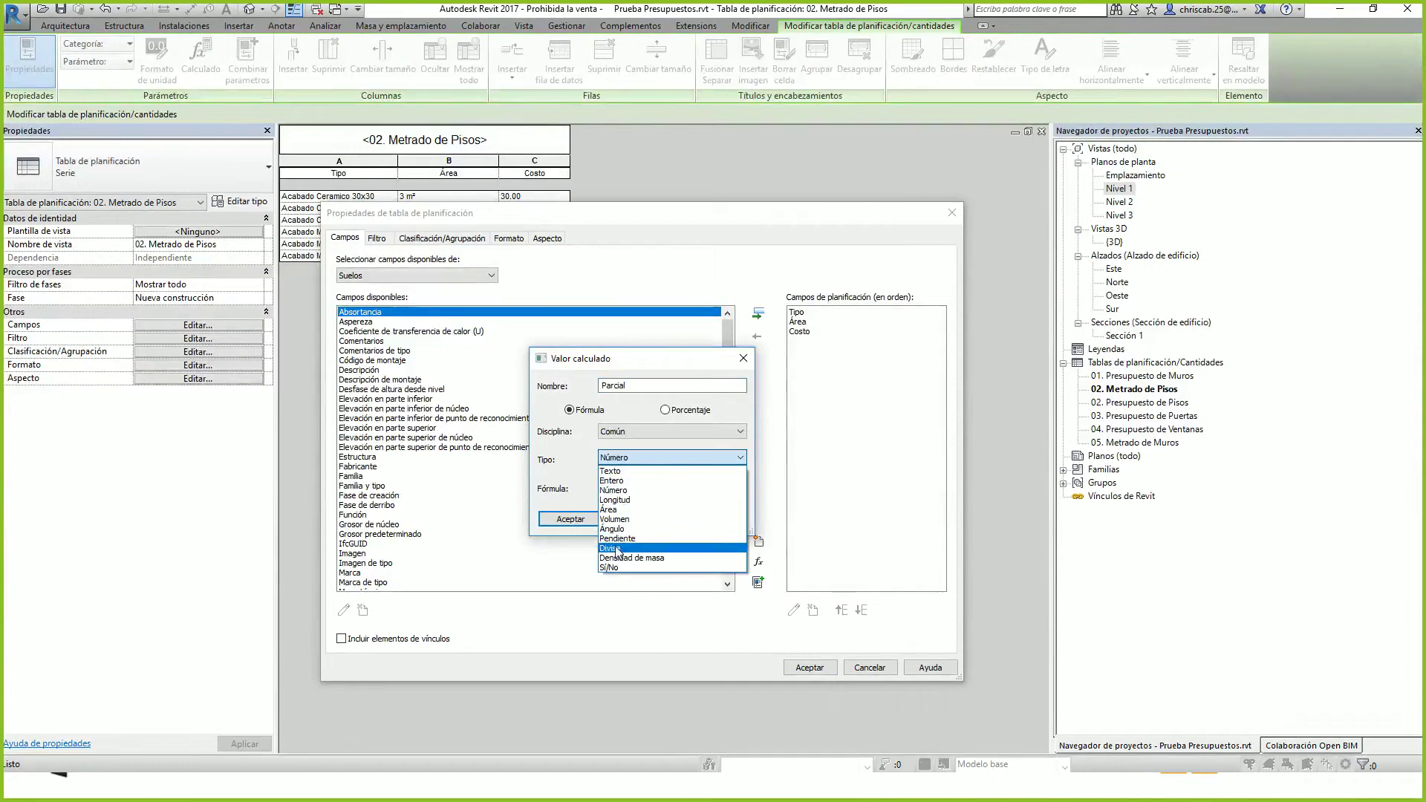
pyautogui.click(619, 568)
# Build the Parcial formula as Área*Costo from the schedule fields and try to apply it
pyautogui.click(682, 489)
pyautogui.click(738, 487)
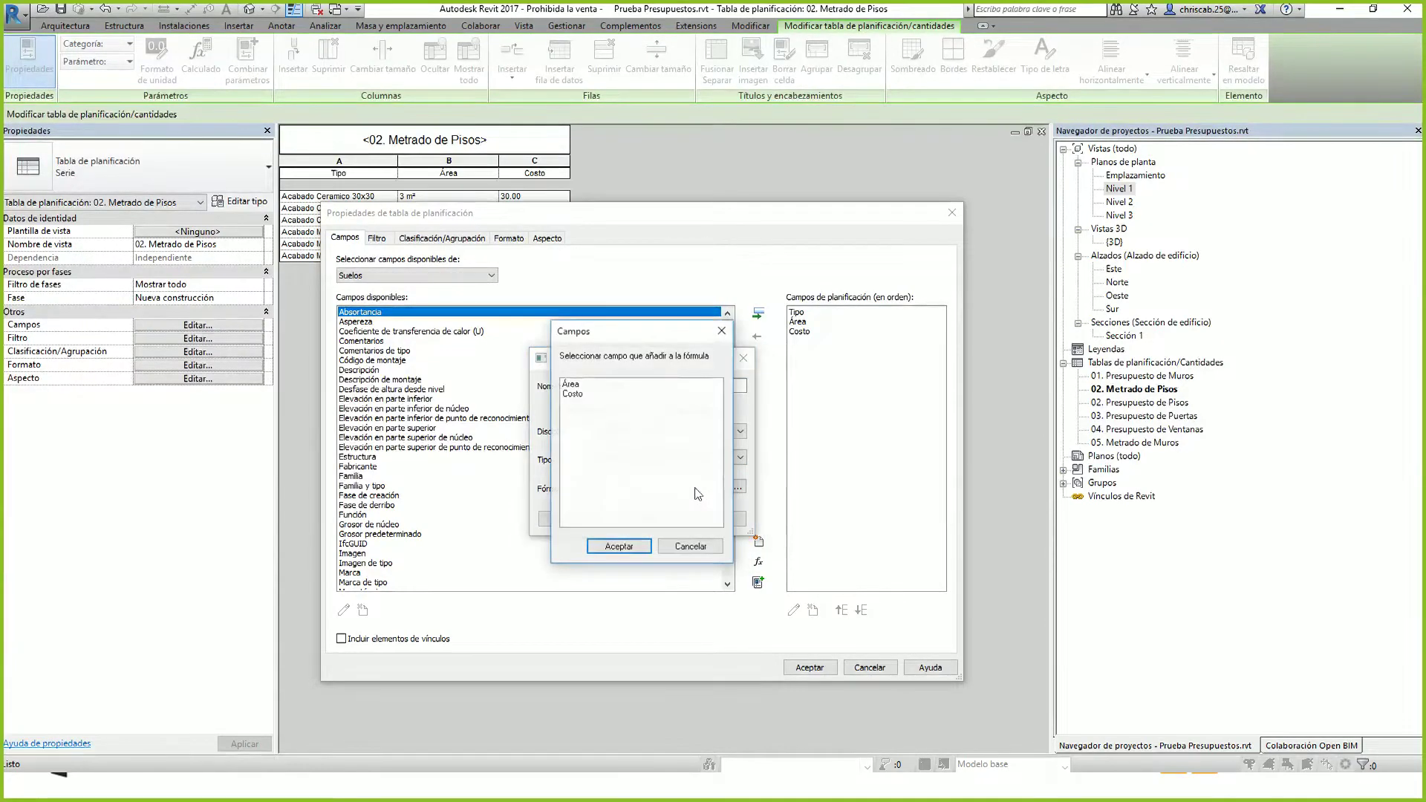
pyautogui.click(566, 384)
pyautogui.doubleClick(566, 384)
pyautogui.write('*')
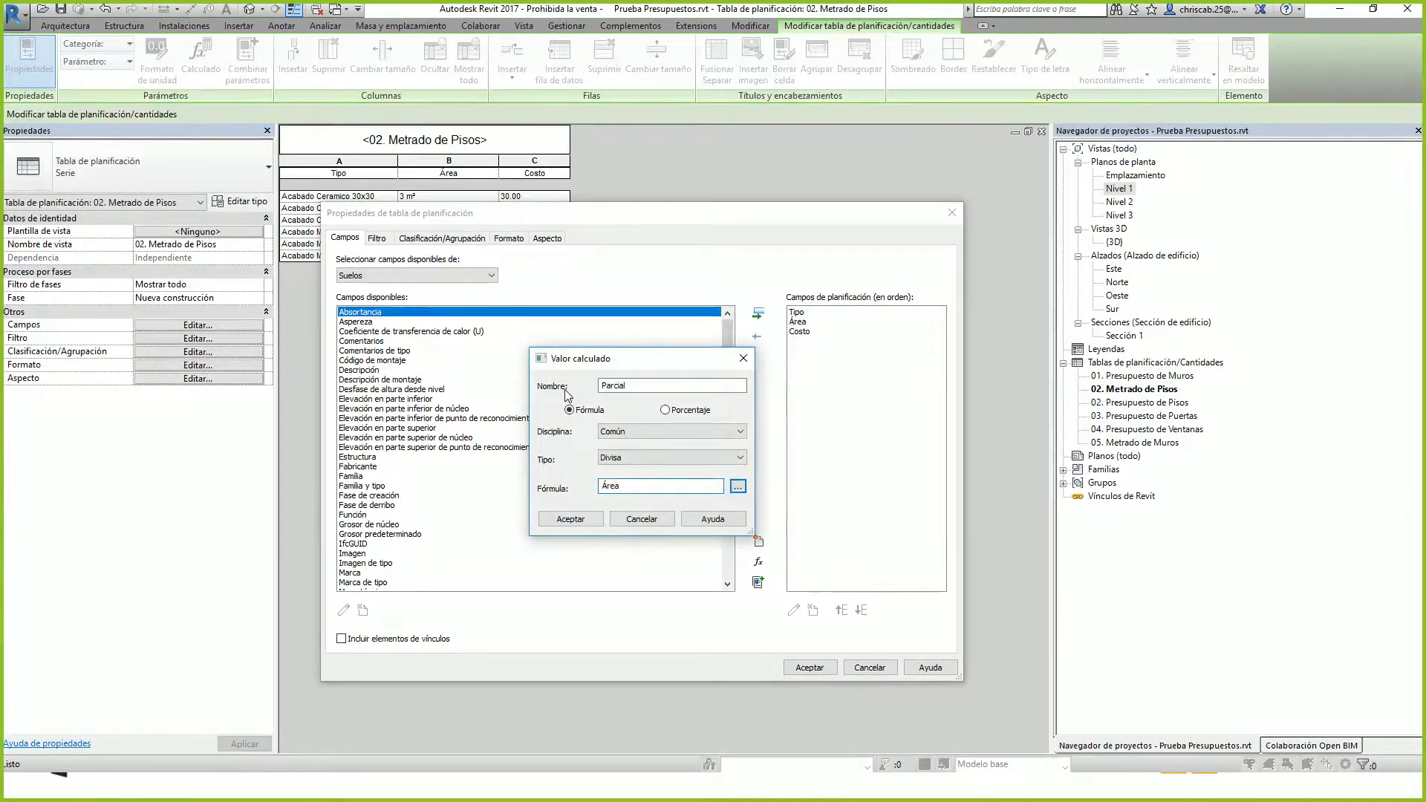
pyautogui.click(737, 487)
pyautogui.click(577, 403)
pyautogui.doubleClick(576, 403)
pyautogui.click(570, 519)
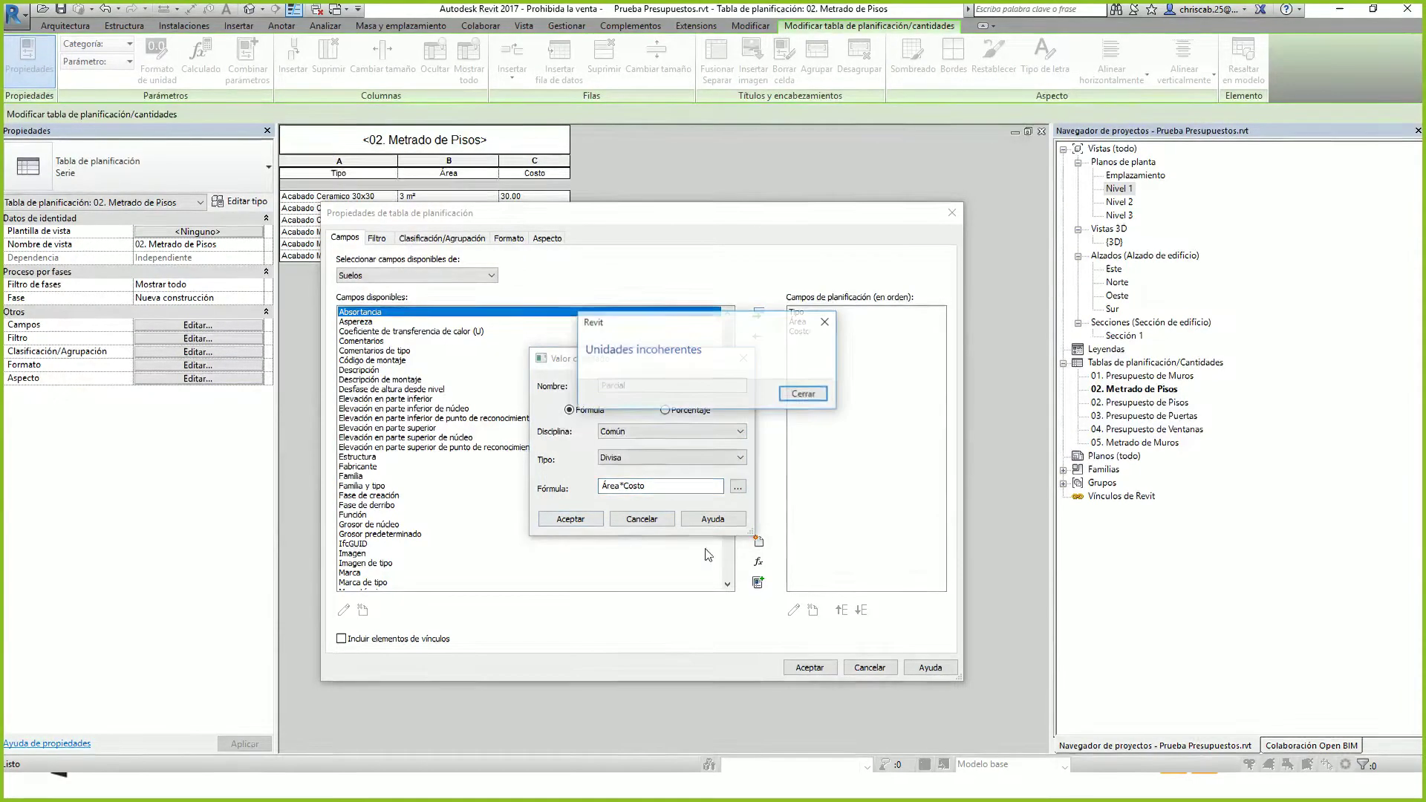
# Correct the Parcial formula to Área*Costo/1 and add the calculated column to the schedule
pyautogui.click(804, 394)
pyautogui.click(691, 485)
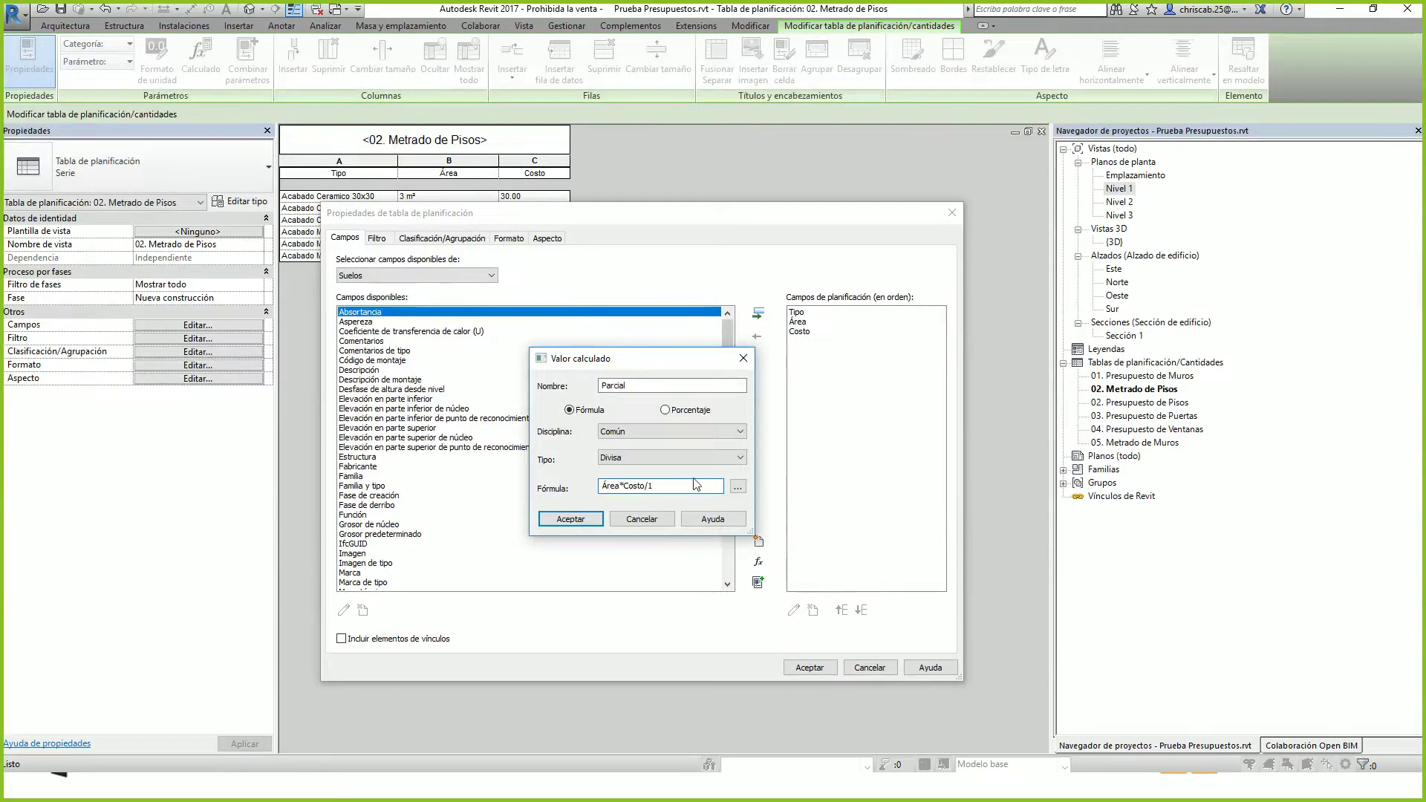
pyautogui.click(570, 518)
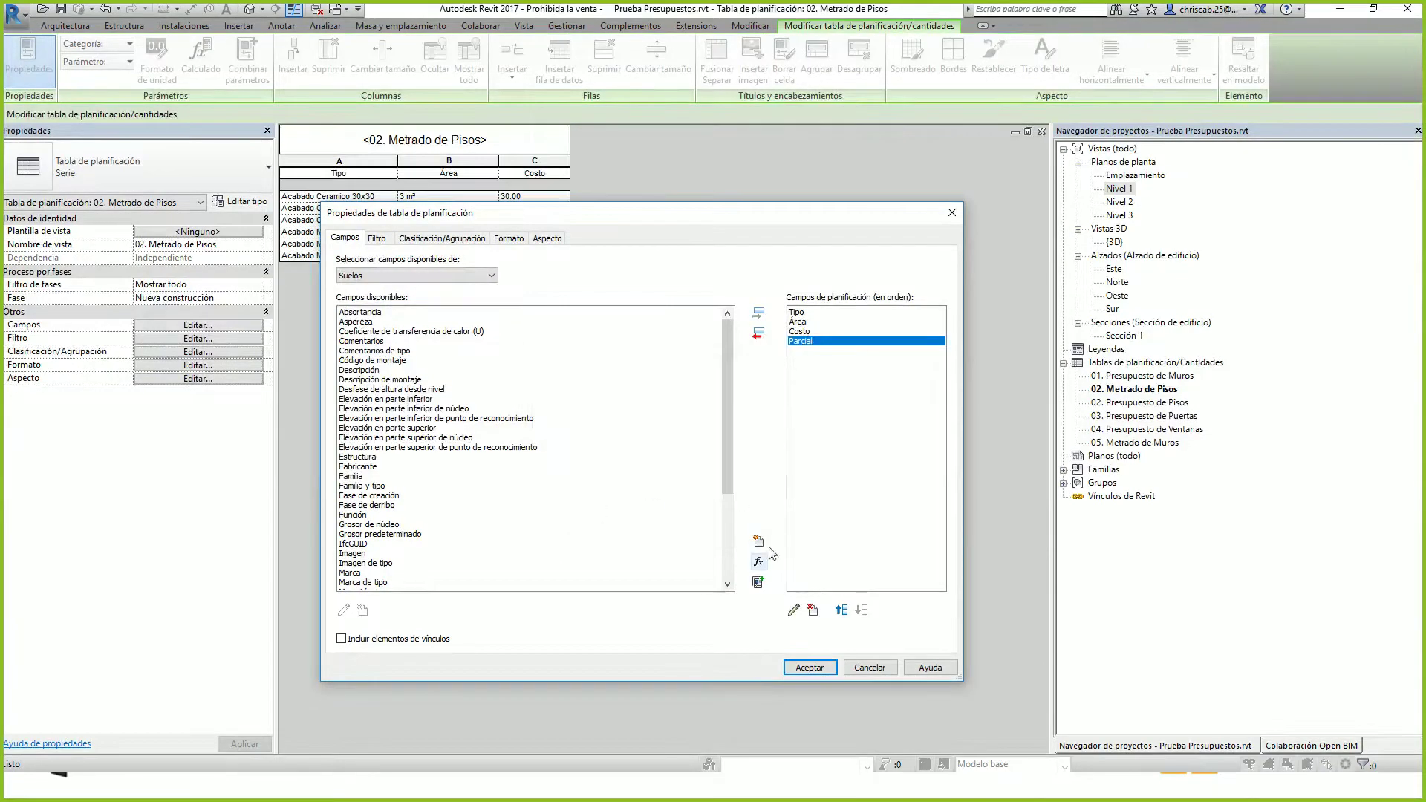
pyautogui.click(808, 667)
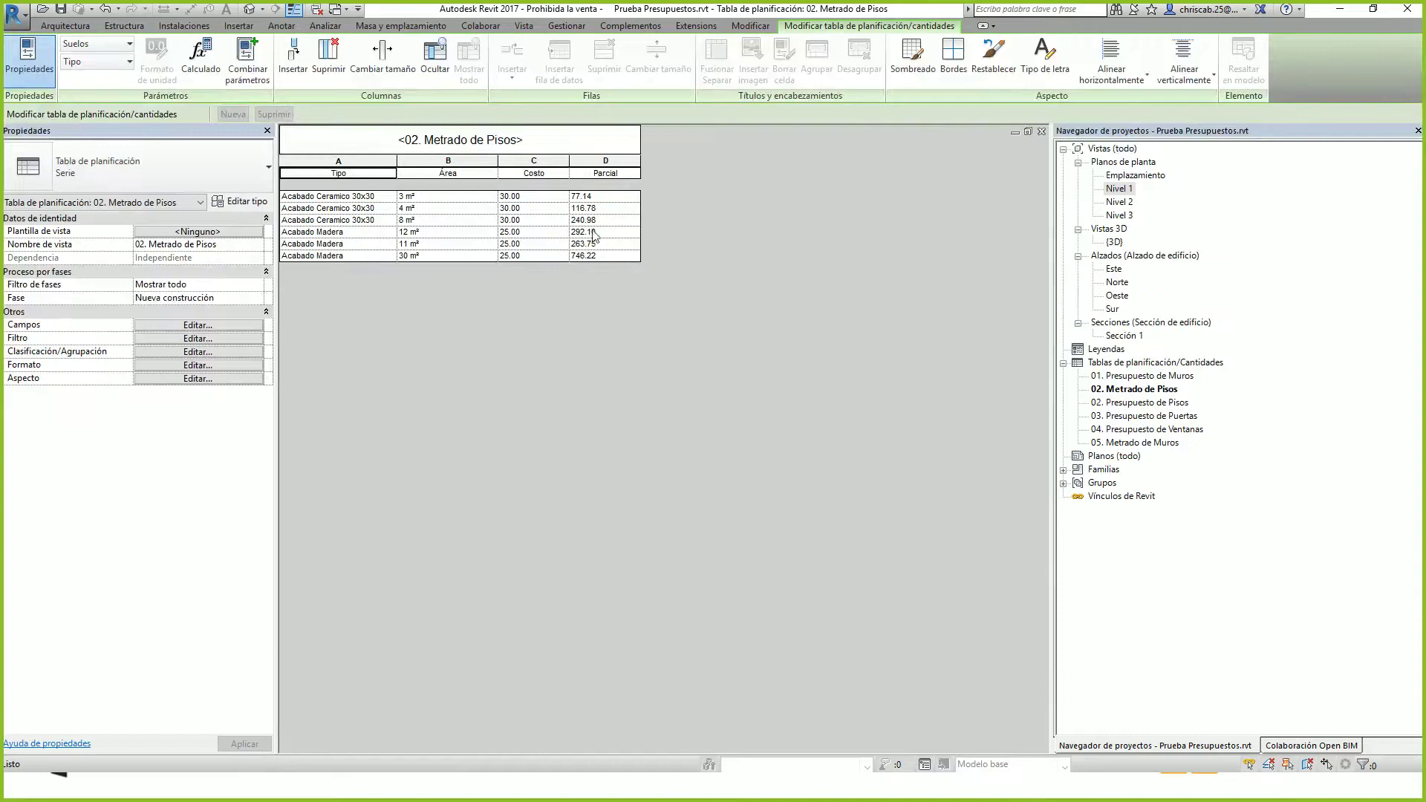
# Format the Parcial column with its own unit settings and the $ currency symbol instead of the project defaults
pyautogui.moveTo(550, 160); pyautogui.dragTo(605, 161)
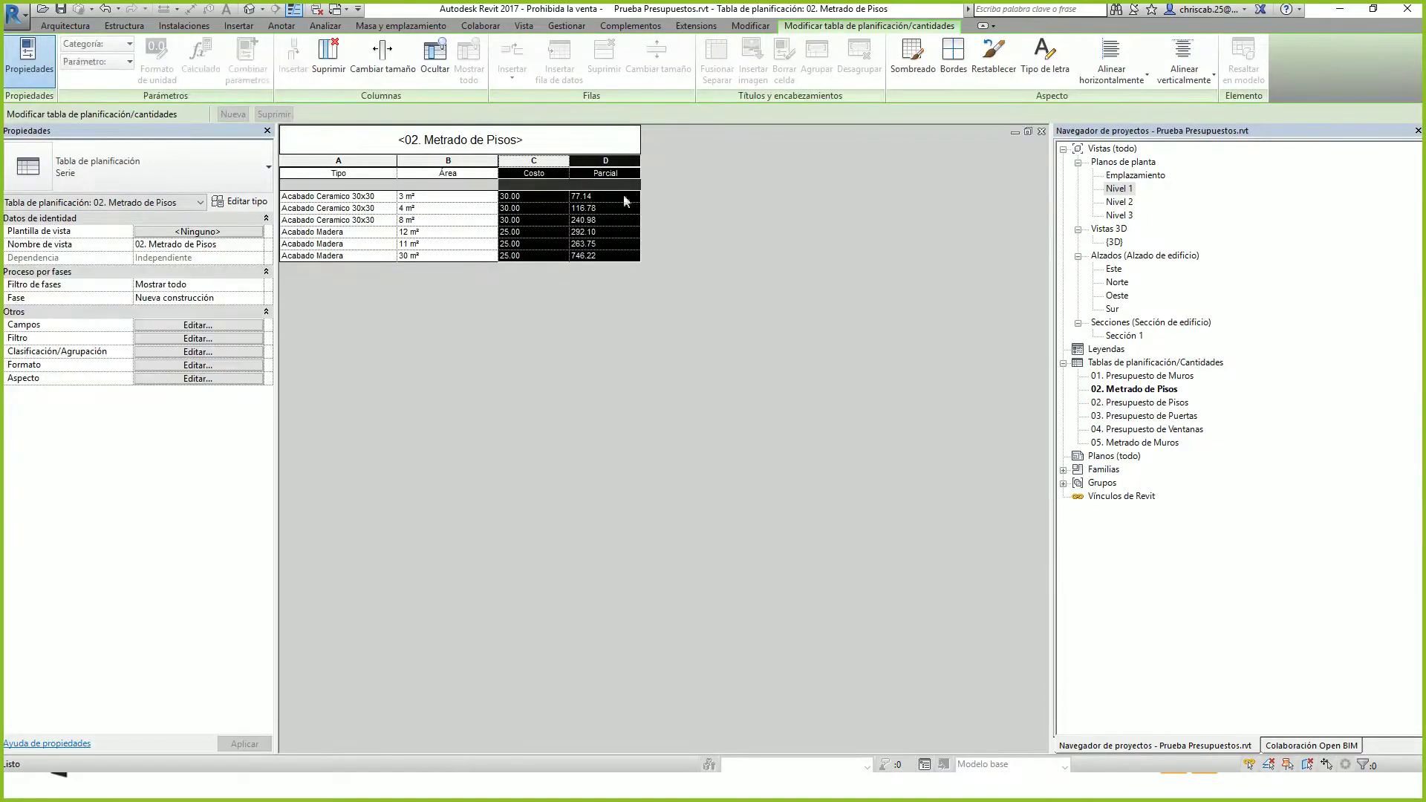
pyautogui.click(616, 161)
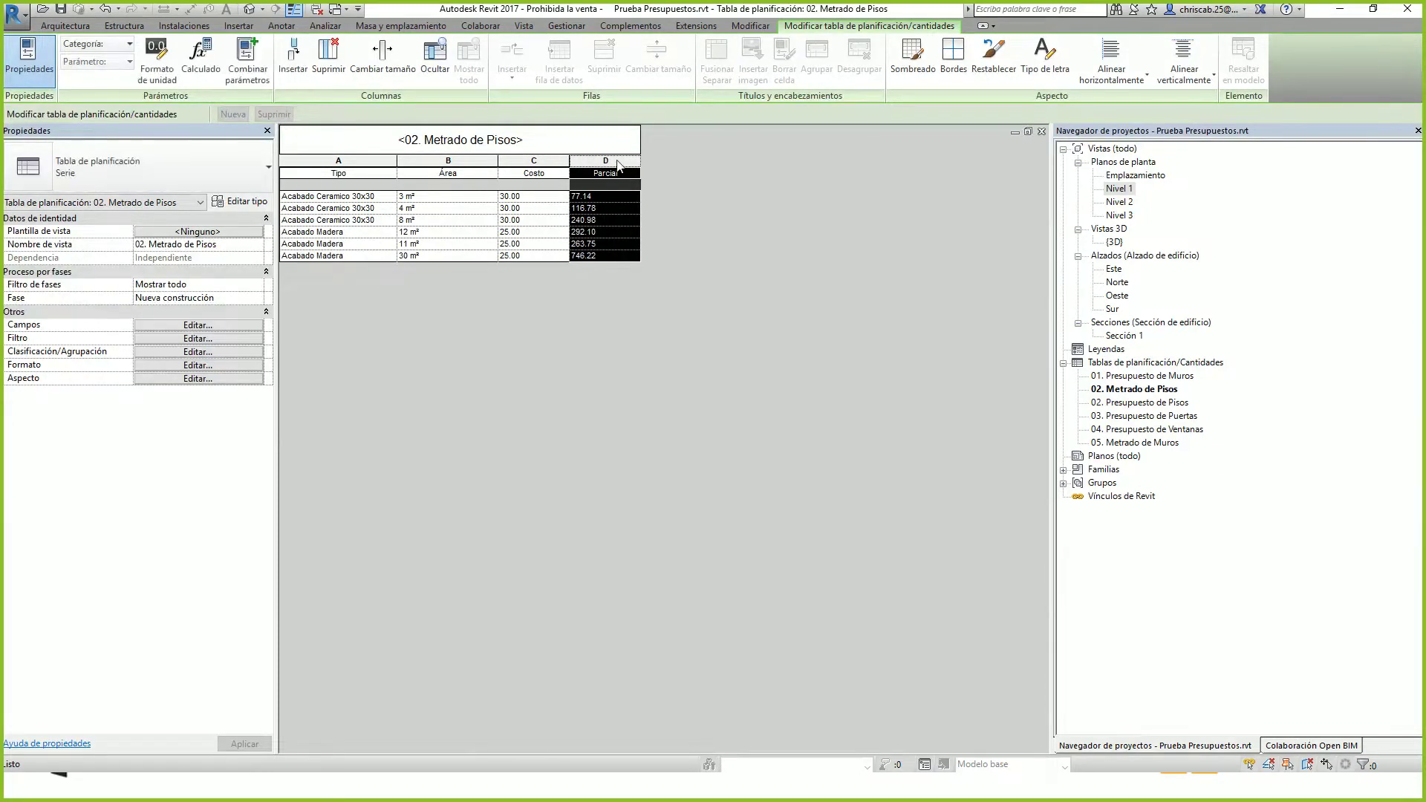
pyautogui.click(167, 72)
pyautogui.click(640, 291)
pyautogui.click(643, 383)
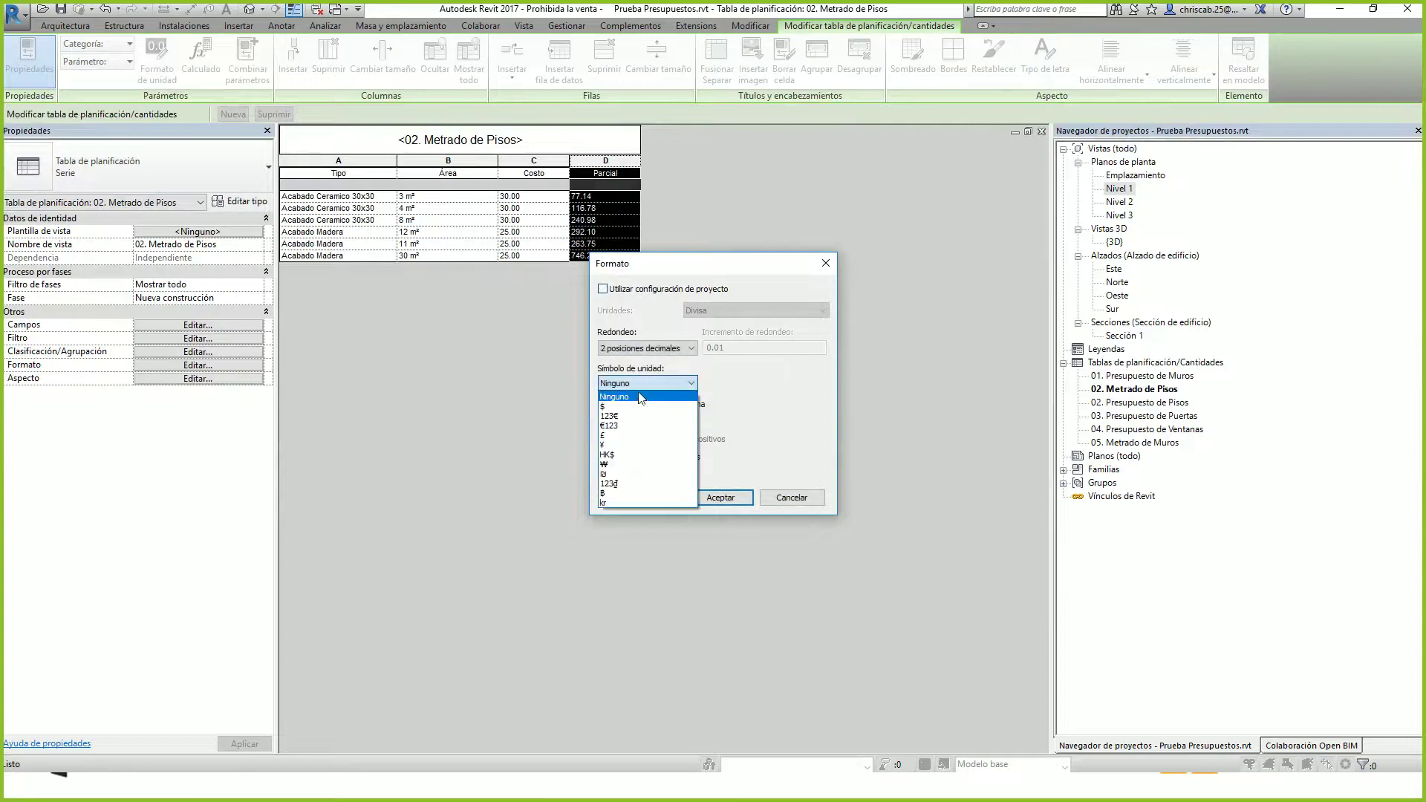
pyautogui.click(624, 407)
pyautogui.click(721, 498)
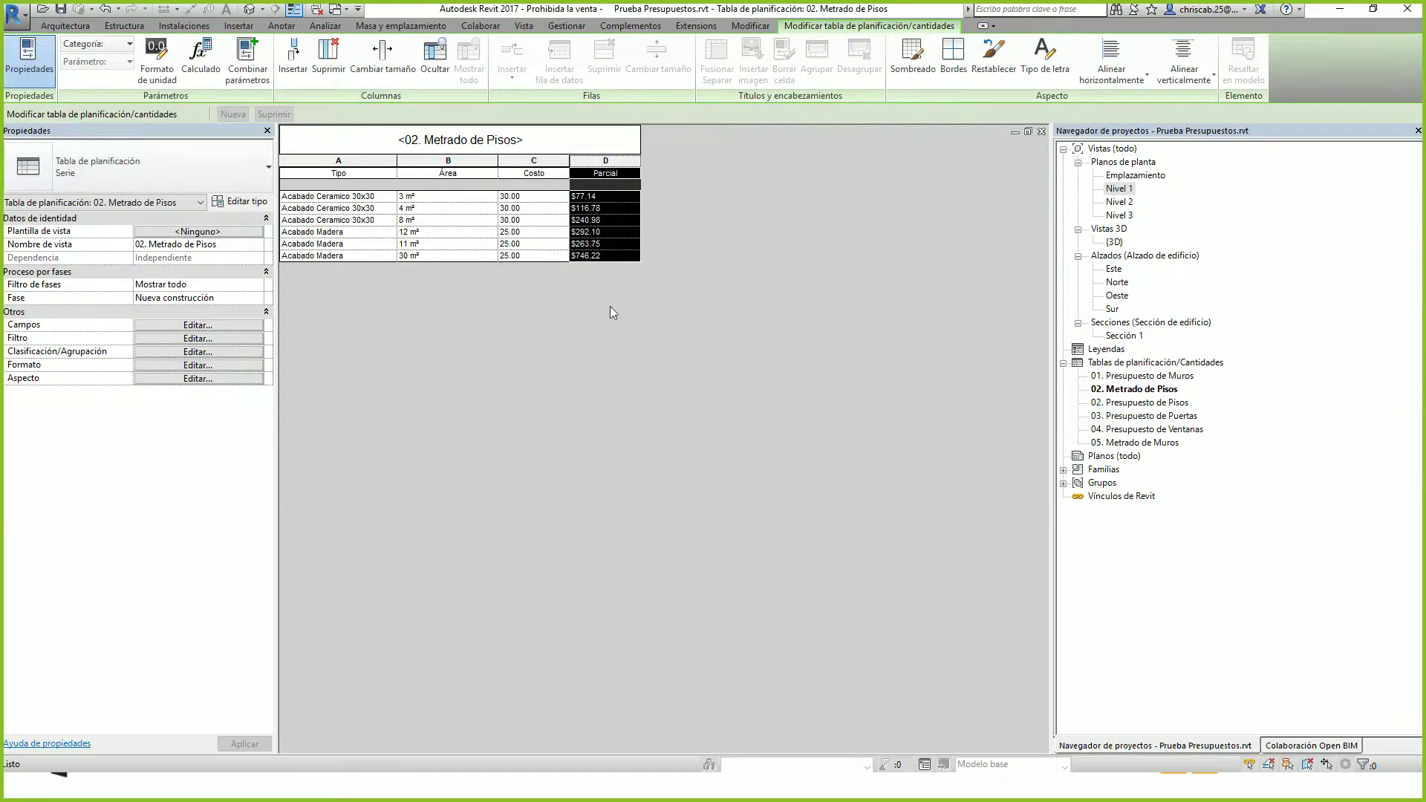
# Turn on grand totals in the floor schedule and set the Parcial field to calculate totals
pyautogui.click(199, 351)
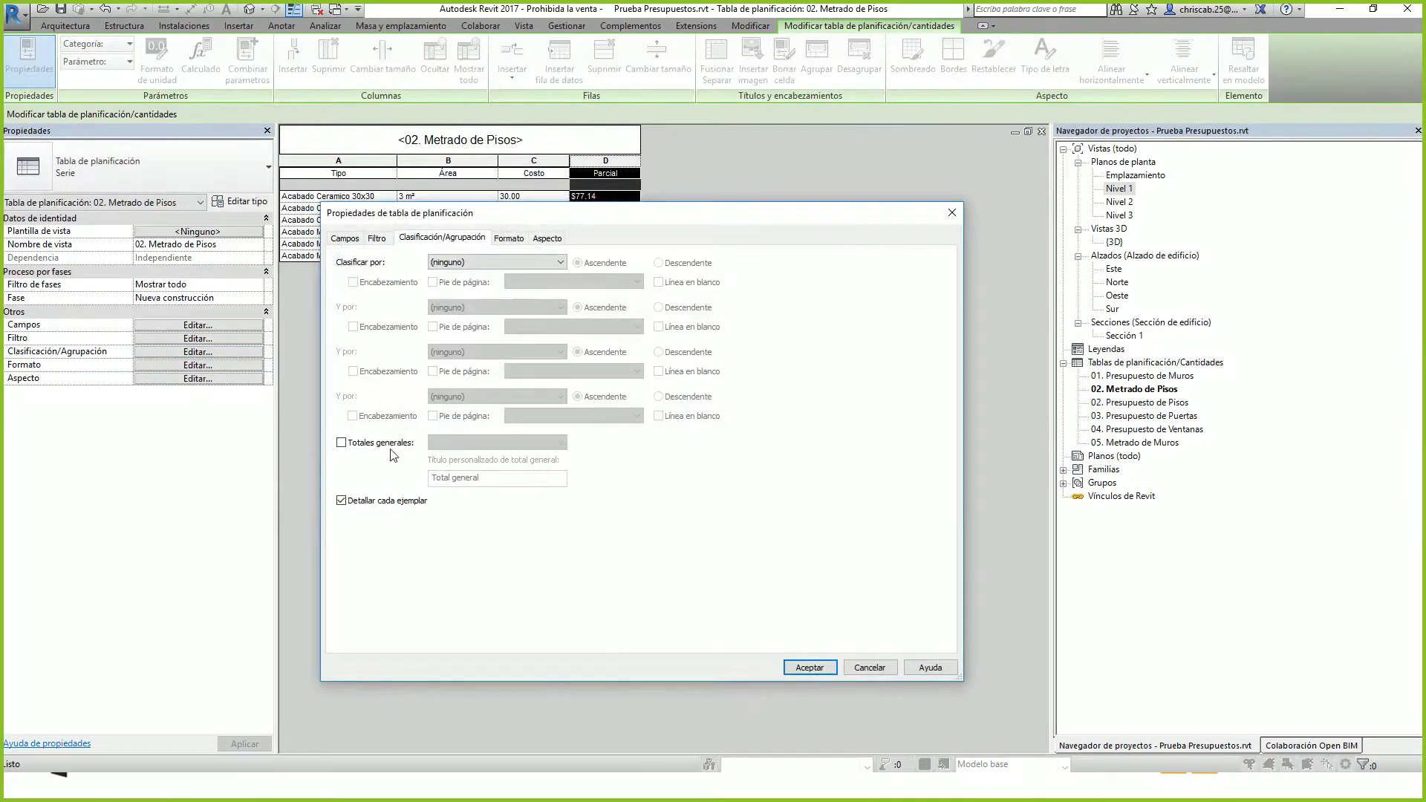
pyautogui.click(509, 238)
pyautogui.click(362, 301)
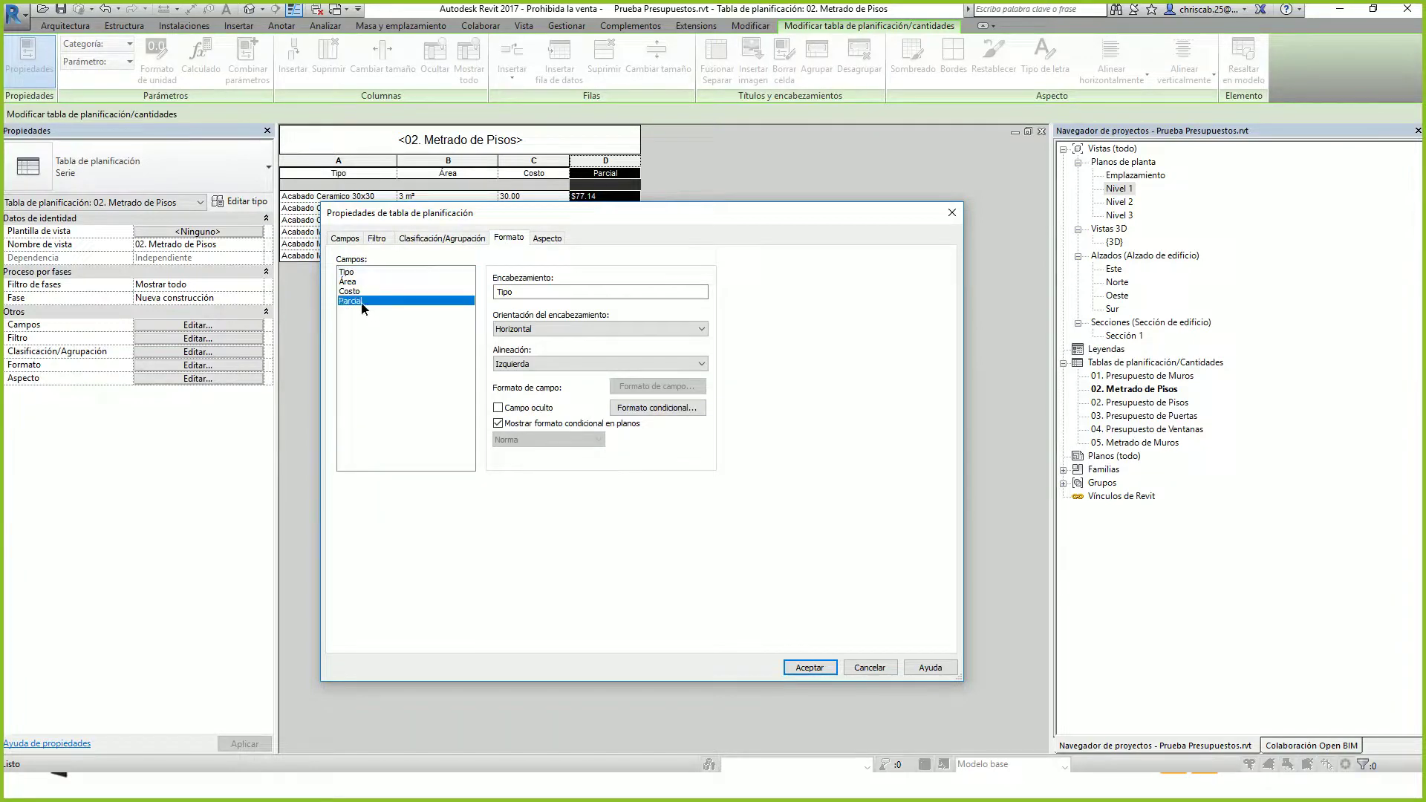
pyautogui.click(548, 440)
pyautogui.click(531, 459)
pyautogui.press('Return')
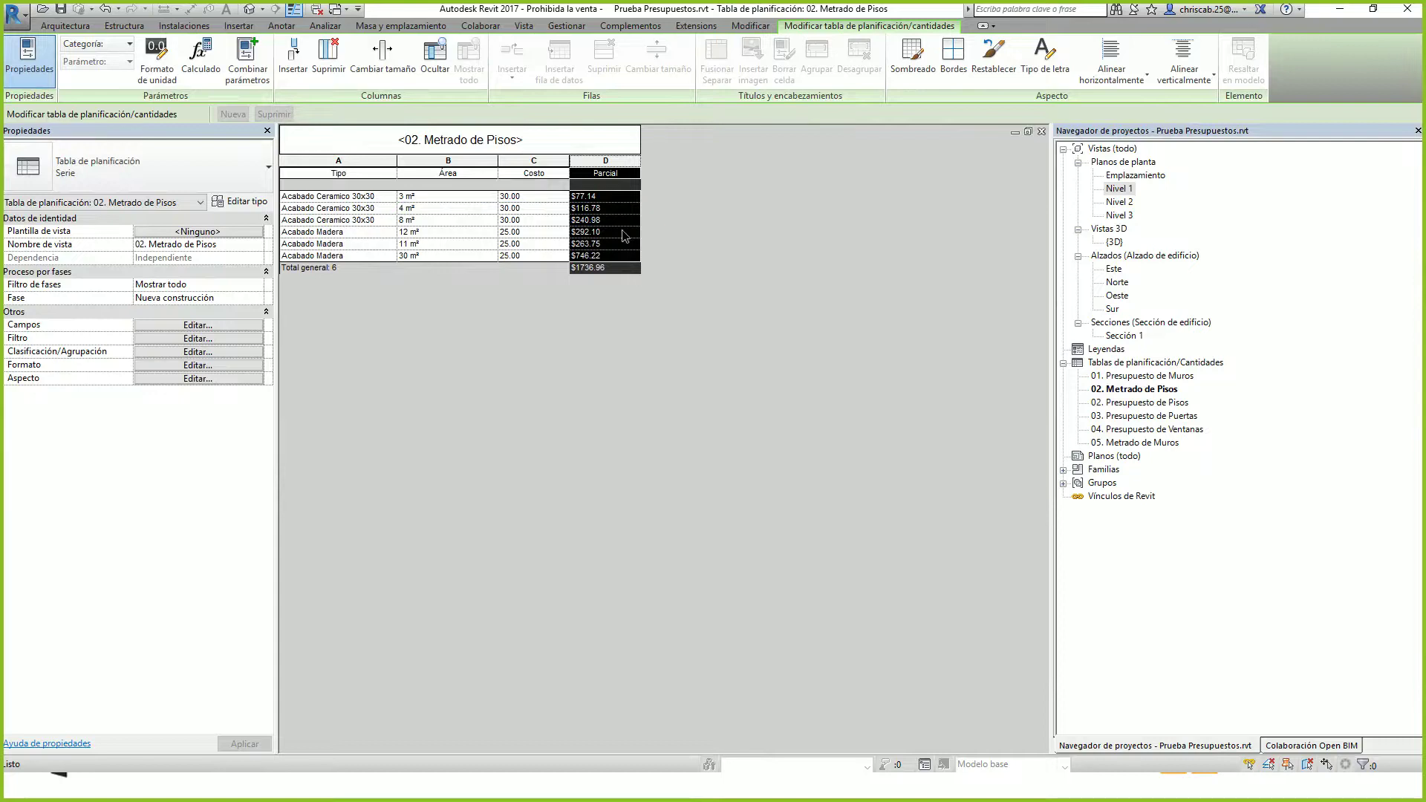
pyautogui.click(622, 232)
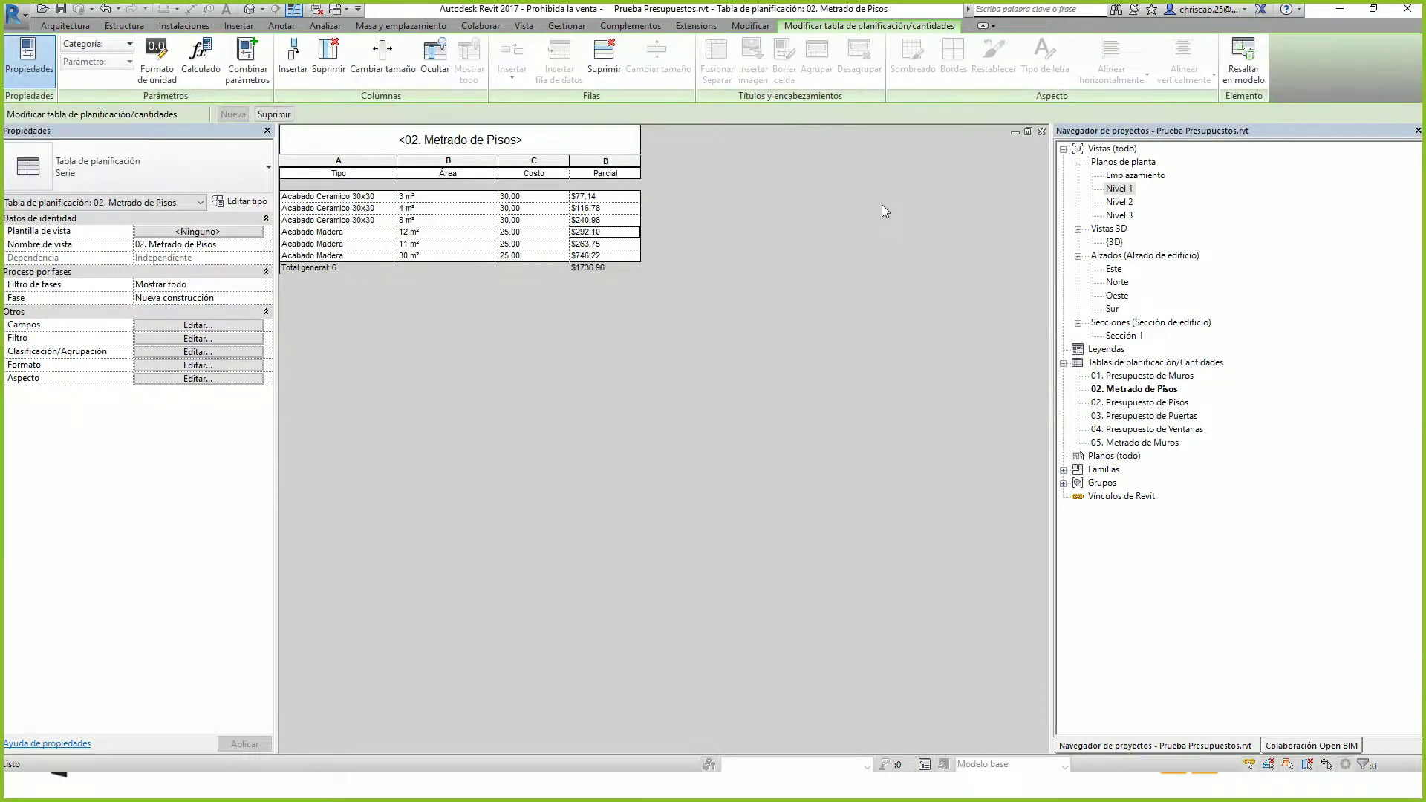
# Review the ceramic and wood floor rows of the schedule cell by cell, checking types, areas and partial costs
pyautogui.press('Up')
pyautogui.press('Up')
pyautogui.press('Left')
pyautogui.press('Left')
pyautogui.press('Up')
pyautogui.press('Right')
pyautogui.press('Down')
pyautogui.press('Left')
pyautogui.press('Left')
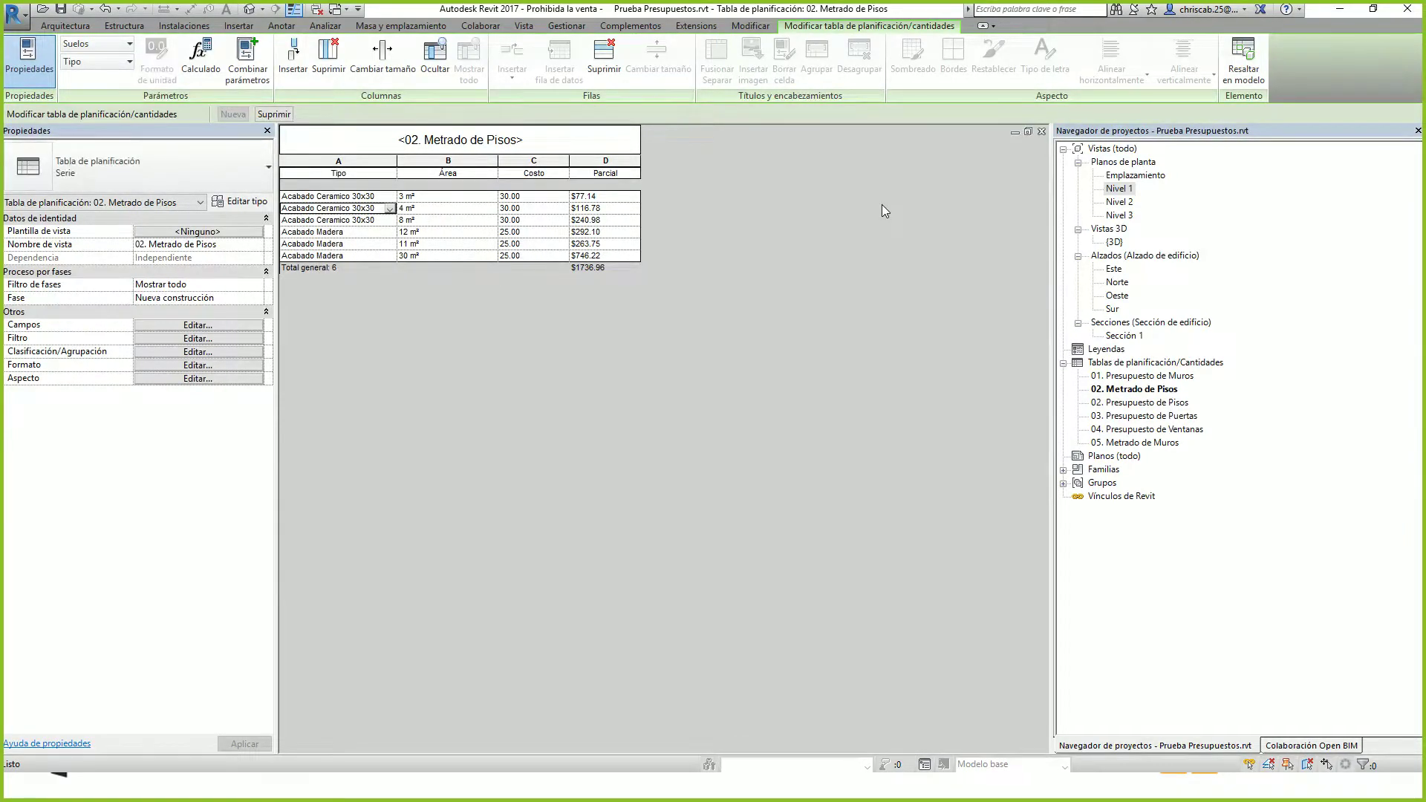
pyautogui.press('Up')
pyautogui.press('Down')
pyautogui.press('Down')
pyautogui.press('Down')
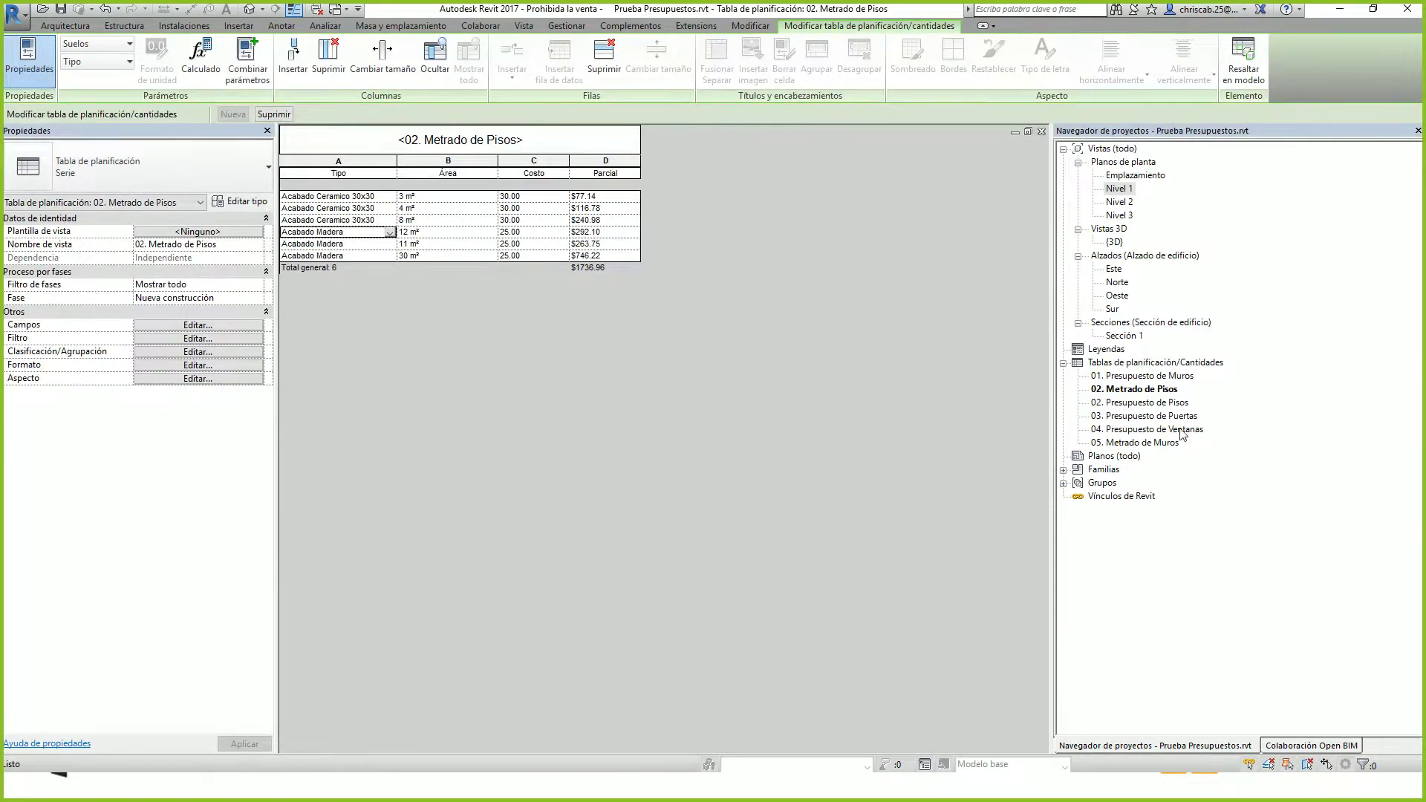
pyautogui.click(1164, 401)
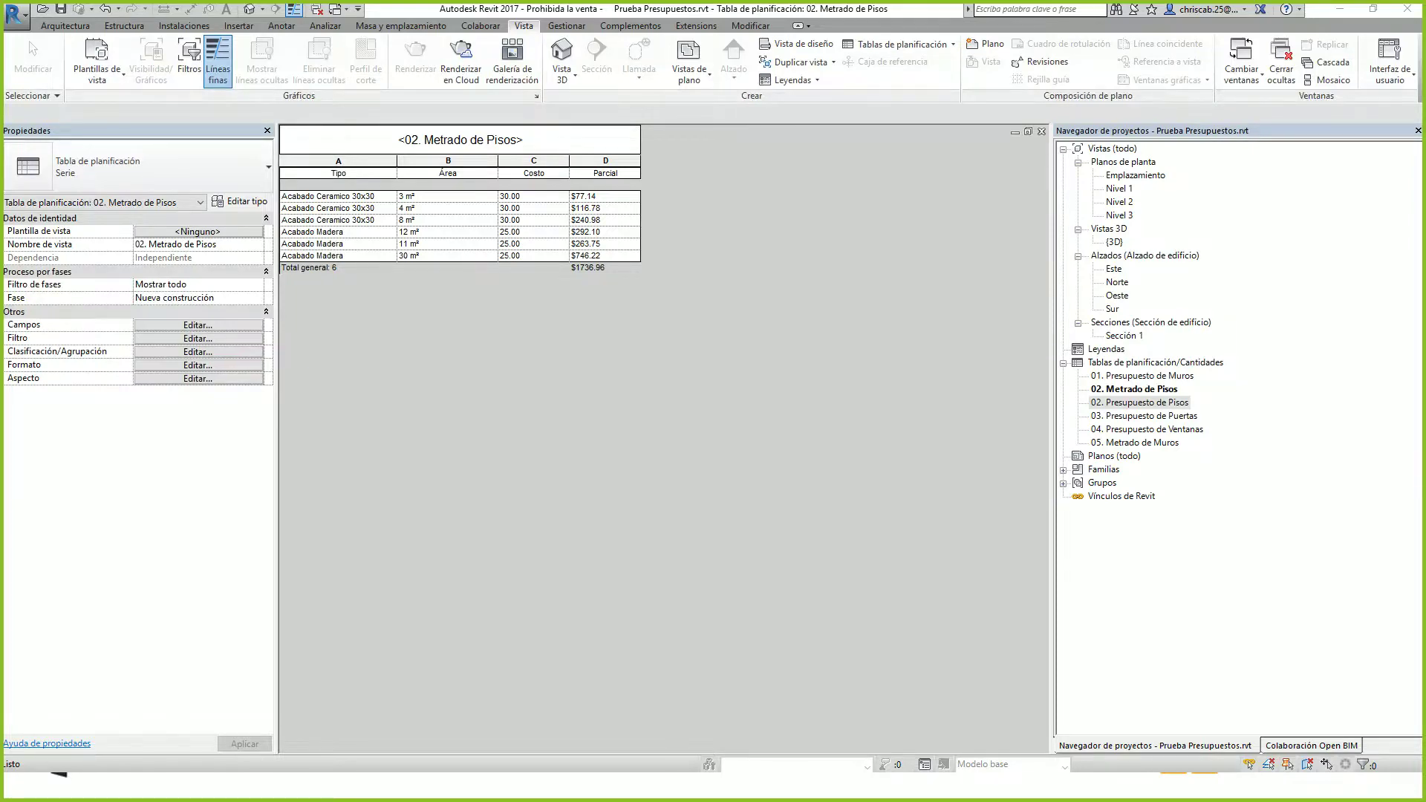
# Open the default 3D view and examine the Falso Piso e=15 cm floor at the house entrance
pyautogui.click(252, 11)
pyautogui.click(473, 313)
pyautogui.keyDown('shift'); pyautogui.moveTo(720, 701); pyautogui.dragTo(637, 649, button='middle'); pyautogui.keyUp('shift')
pyautogui.click(568, 154)
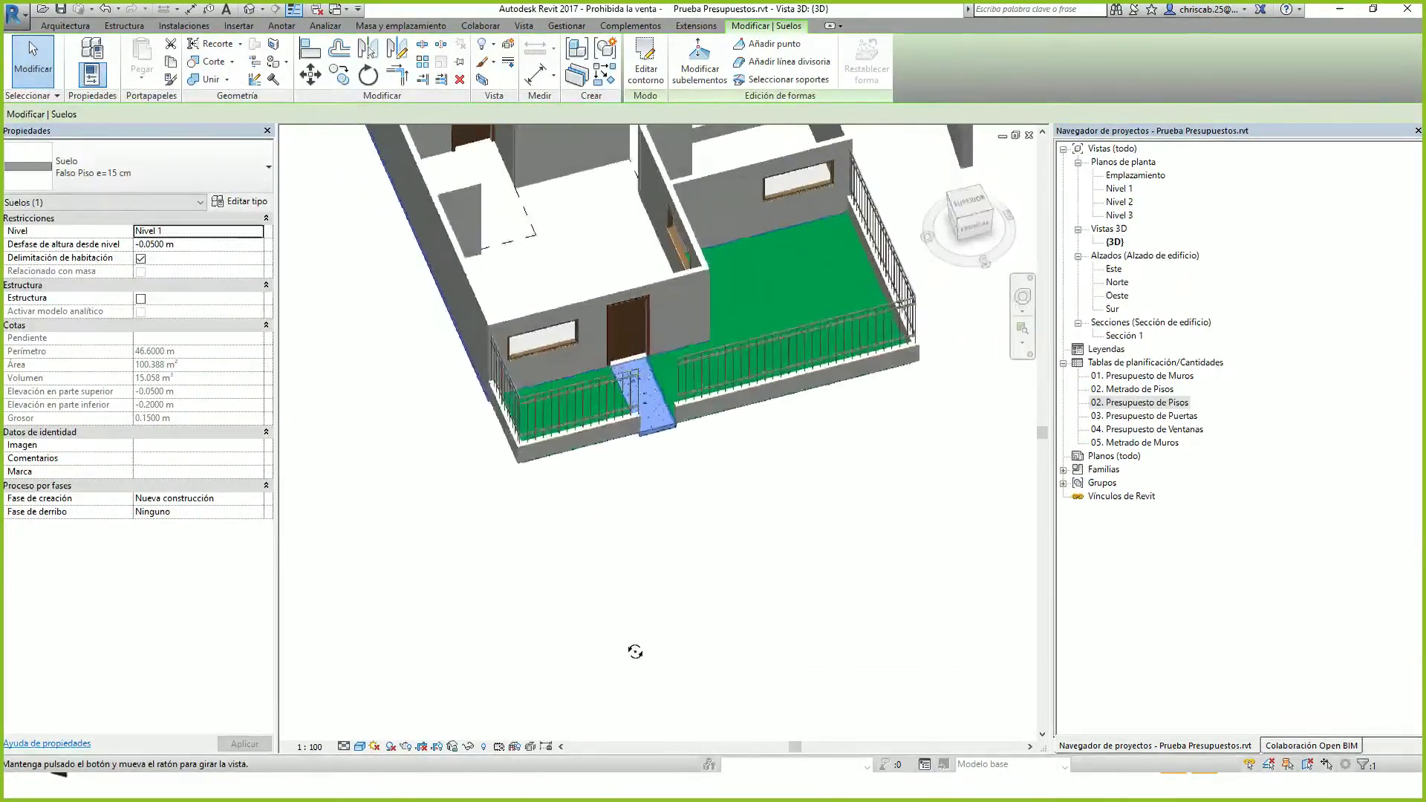
pyautogui.scroll(5, 639, 432)
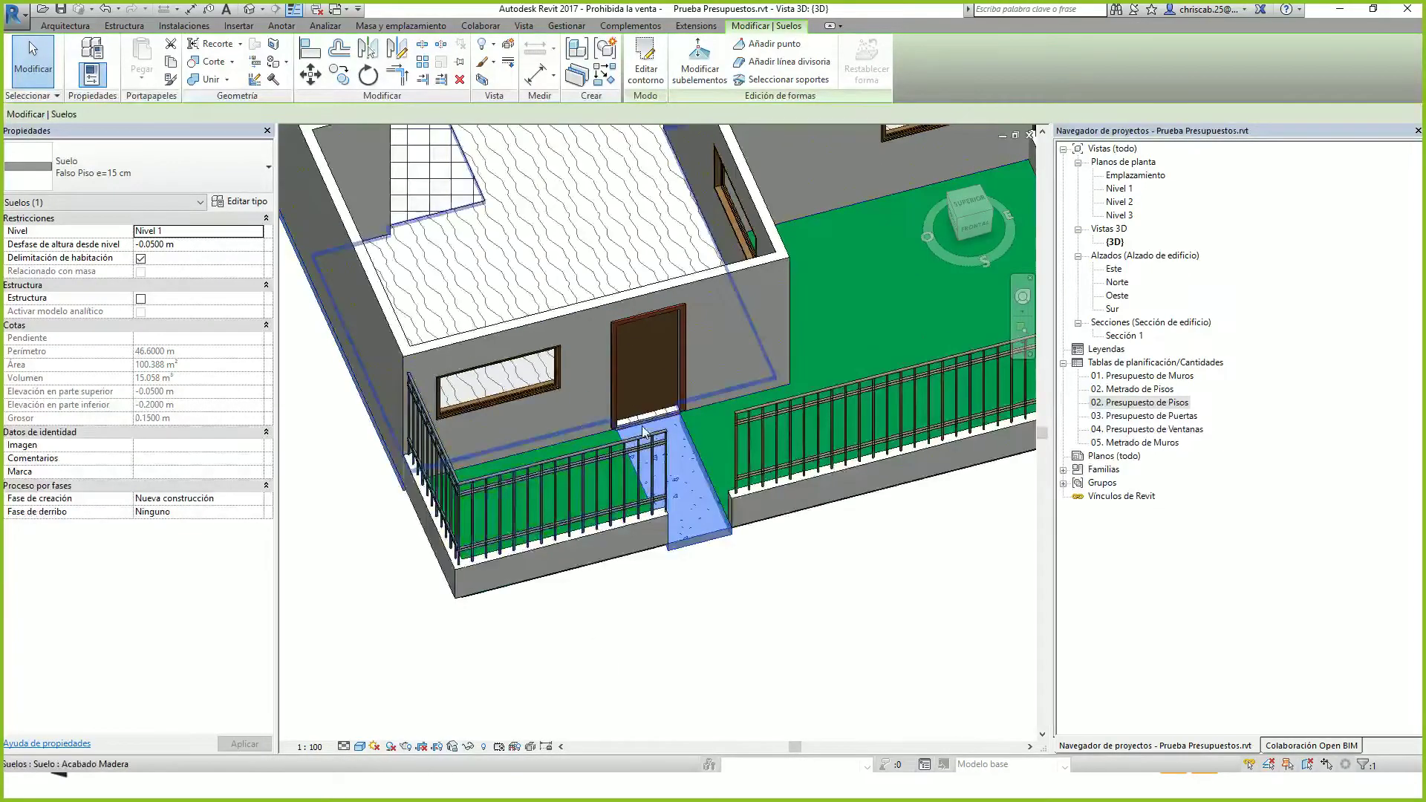
# Inspect the Acabado Madera and Acabado Ceramico 30x30 floors inside the rooms of the 3D model
pyautogui.click(640, 431)
pyautogui.keyDown('shift'); pyautogui.moveTo(640, 431); pyautogui.dragTo(632, 683, button='middle'); pyautogui.keyUp('shift')
pyautogui.moveTo(469, 308); pyautogui.dragTo(462, 478, button='middle')
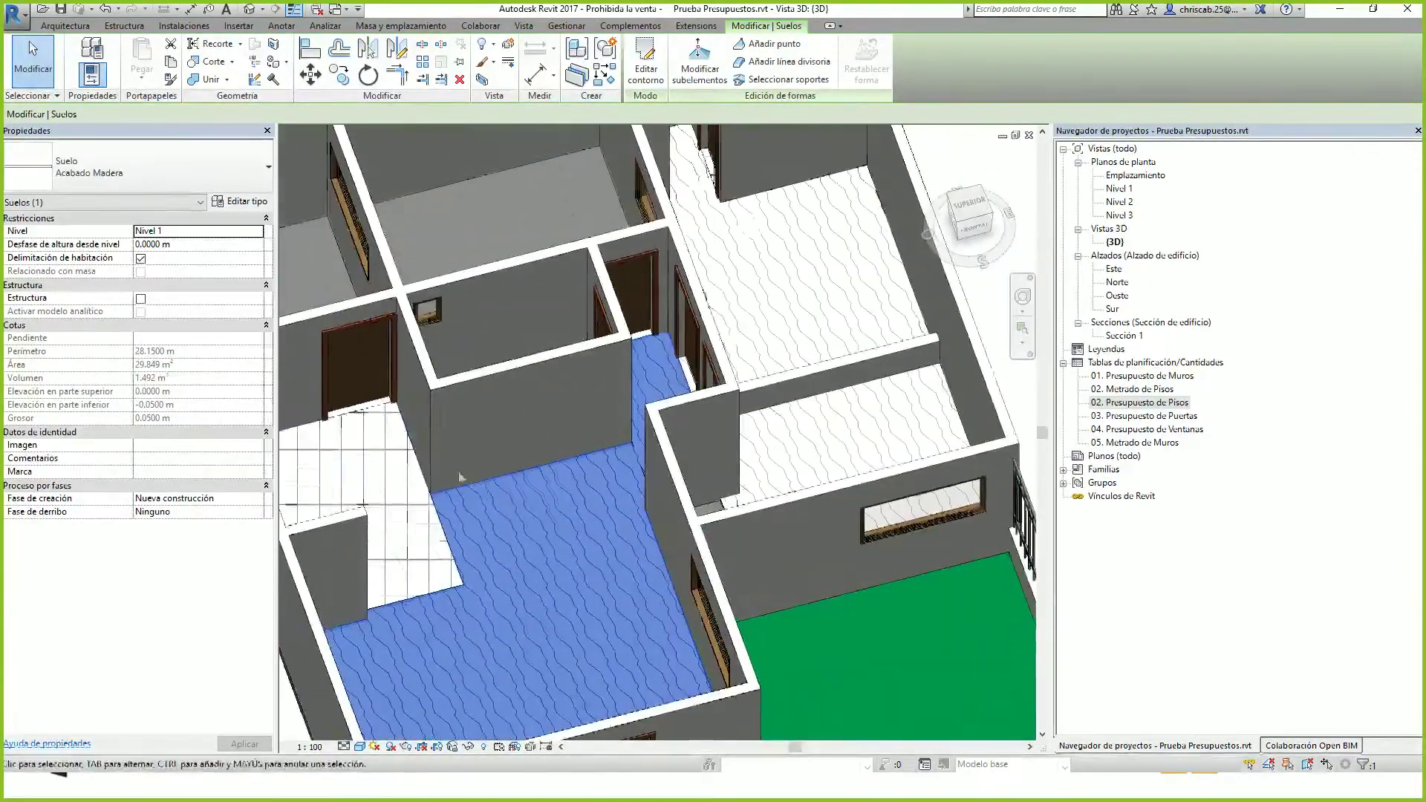
pyautogui.click(410, 453)
pyautogui.click(399, 423)
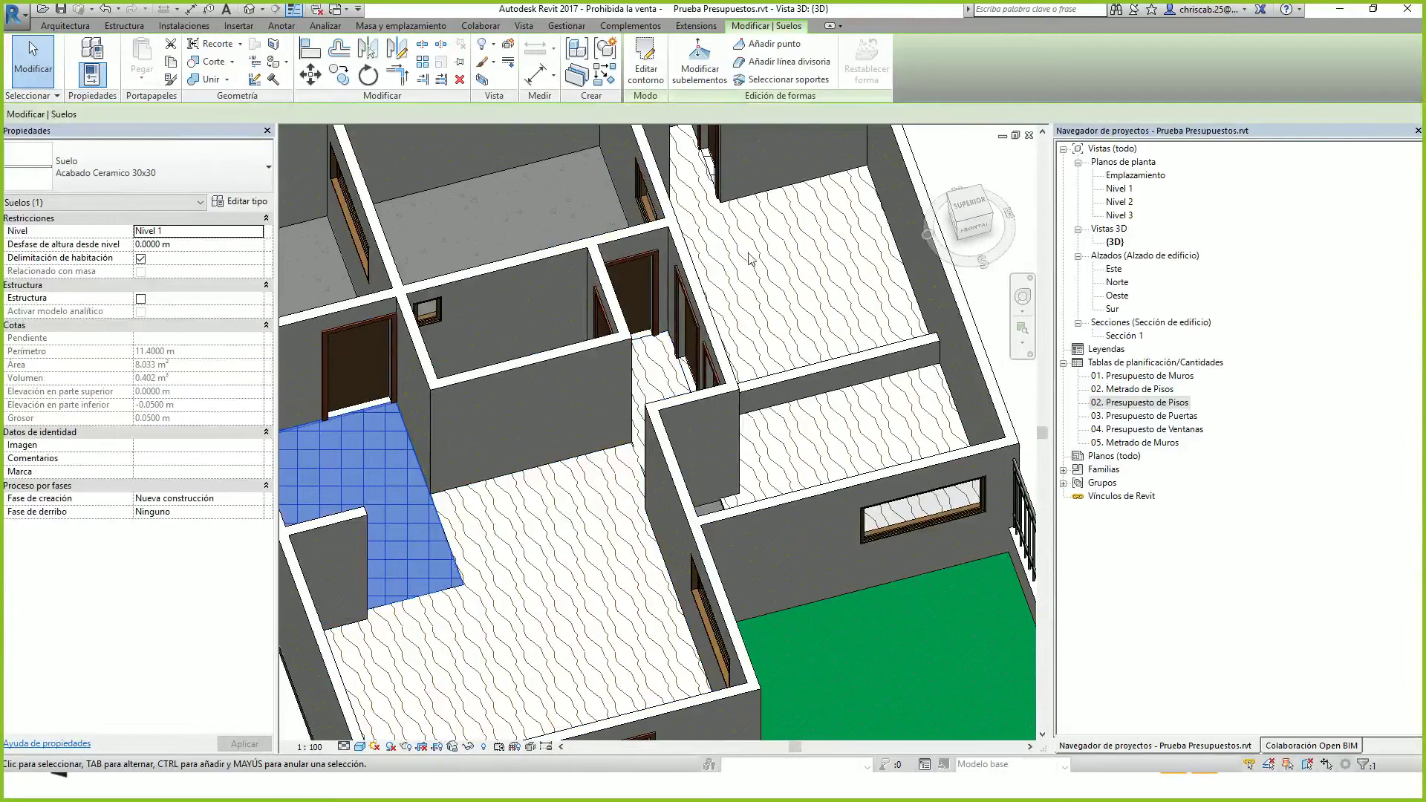
pyautogui.click(731, 212)
pyautogui.press('Delete')
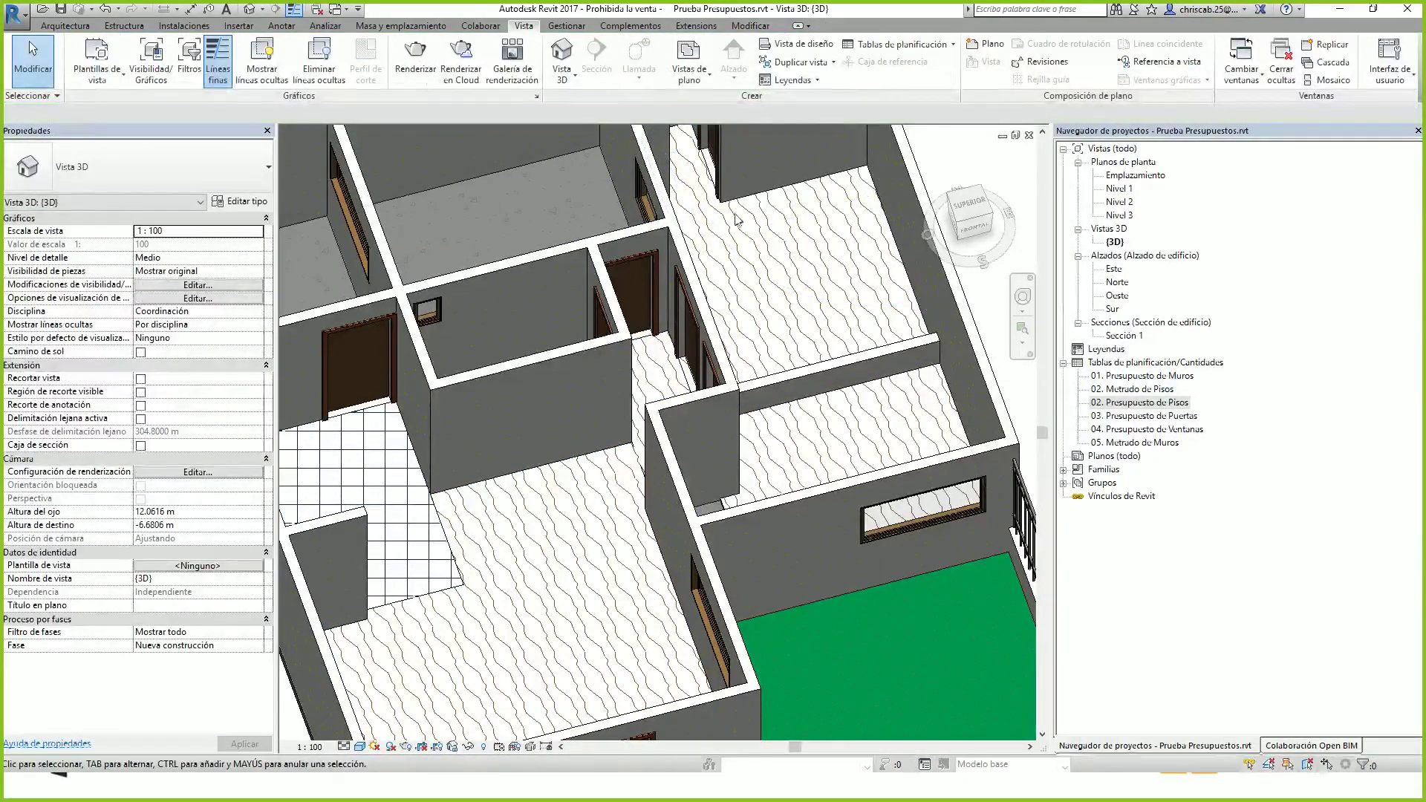
pyautogui.click(719, 204)
pyautogui.keyDown('shift'); pyautogui.moveTo(750, 278); pyautogui.dragTo(787, 356, button='middle'); pyautogui.keyUp('shift')
pyautogui.click(608, 276)
pyautogui.keyDown('shift'); pyautogui.moveTo(570, 206); pyautogui.dragTo(606, 405, button='middle'); pyautogui.keyUp('shift')
pyautogui.scroll(-5, 717, 415)
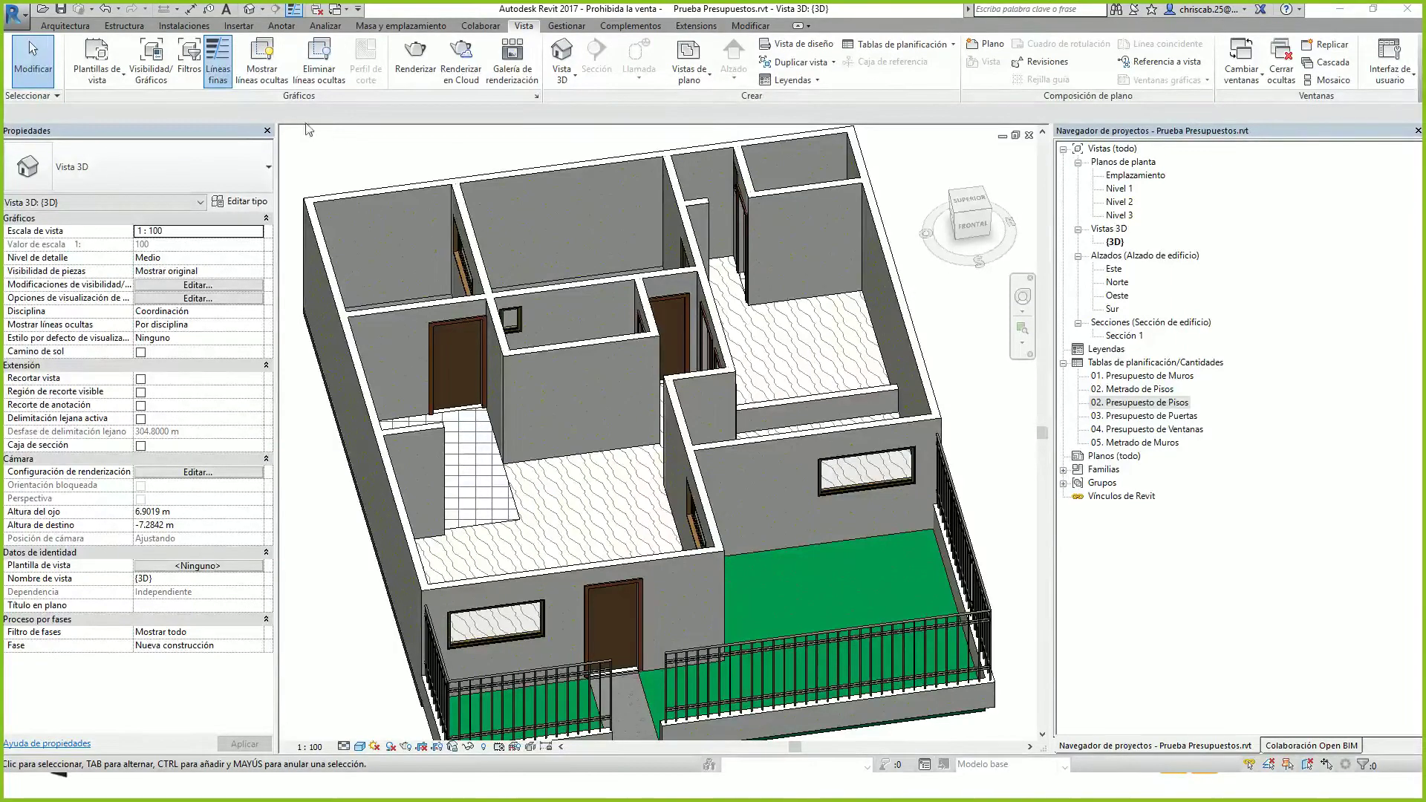
# Create a new project from the Plantilla arquitectónica template
pyautogui.click(13, 25)
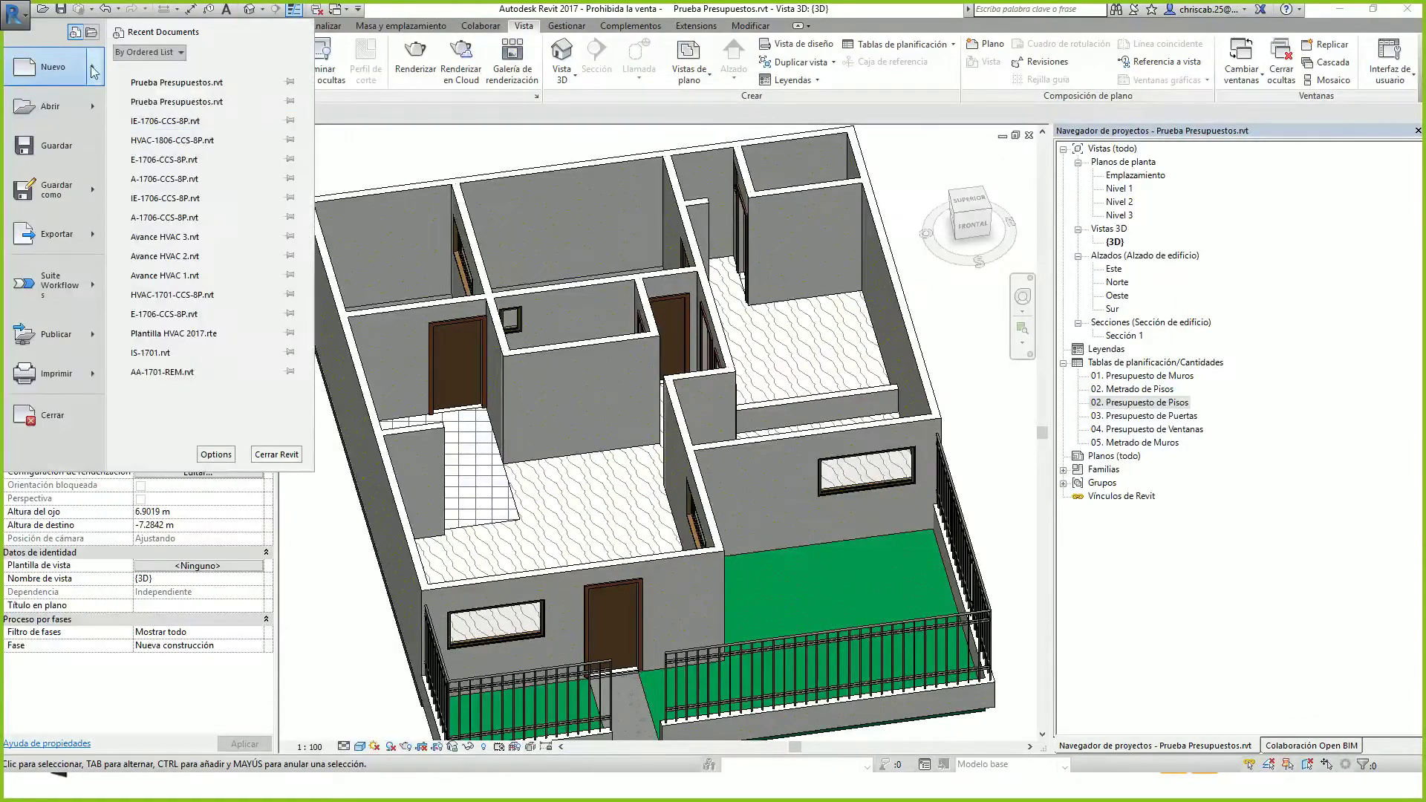
pyautogui.moveTo(66, 67)
pyautogui.click(170, 74)
pyautogui.click(421, 283)
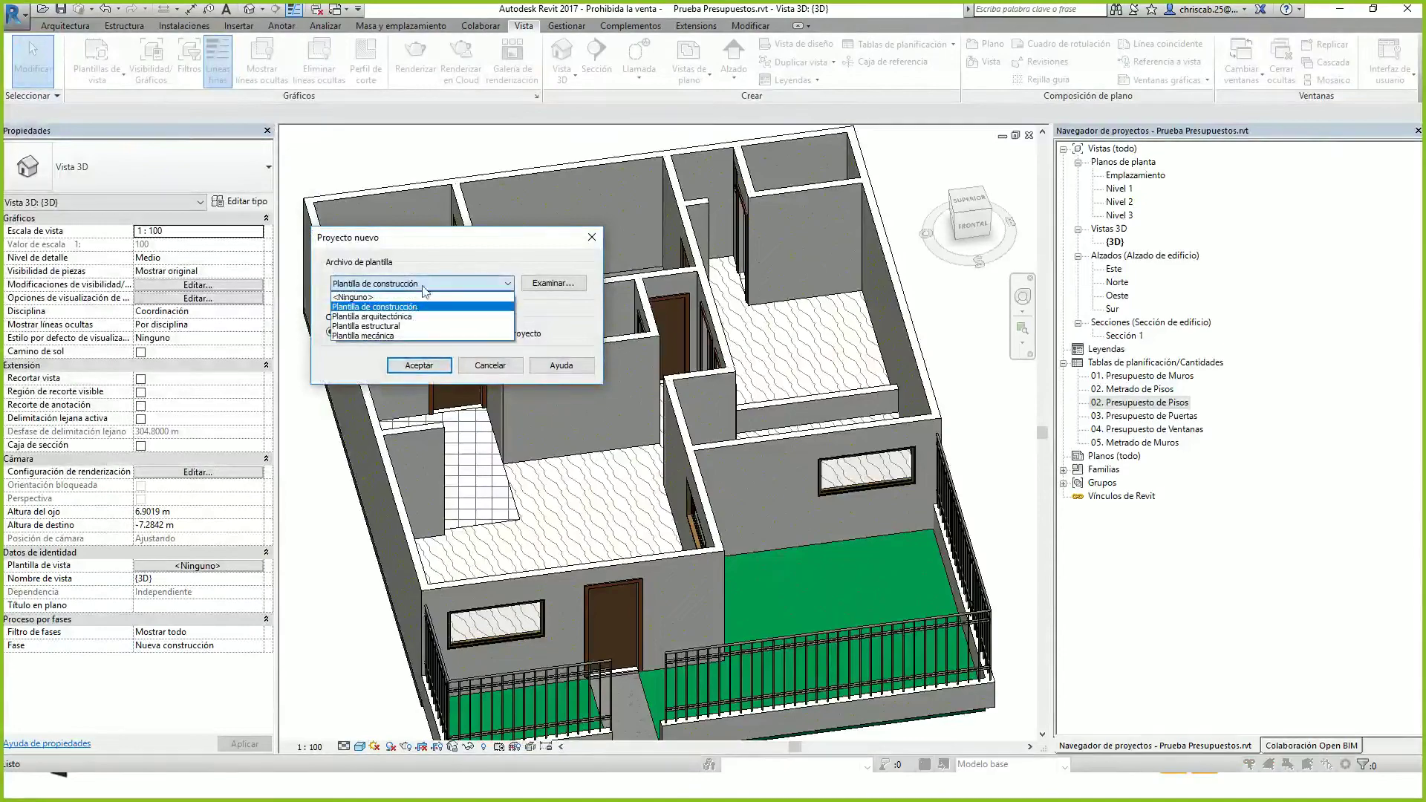
pyautogui.click(409, 327)
pyautogui.click(405, 286)
pyautogui.click(410, 316)
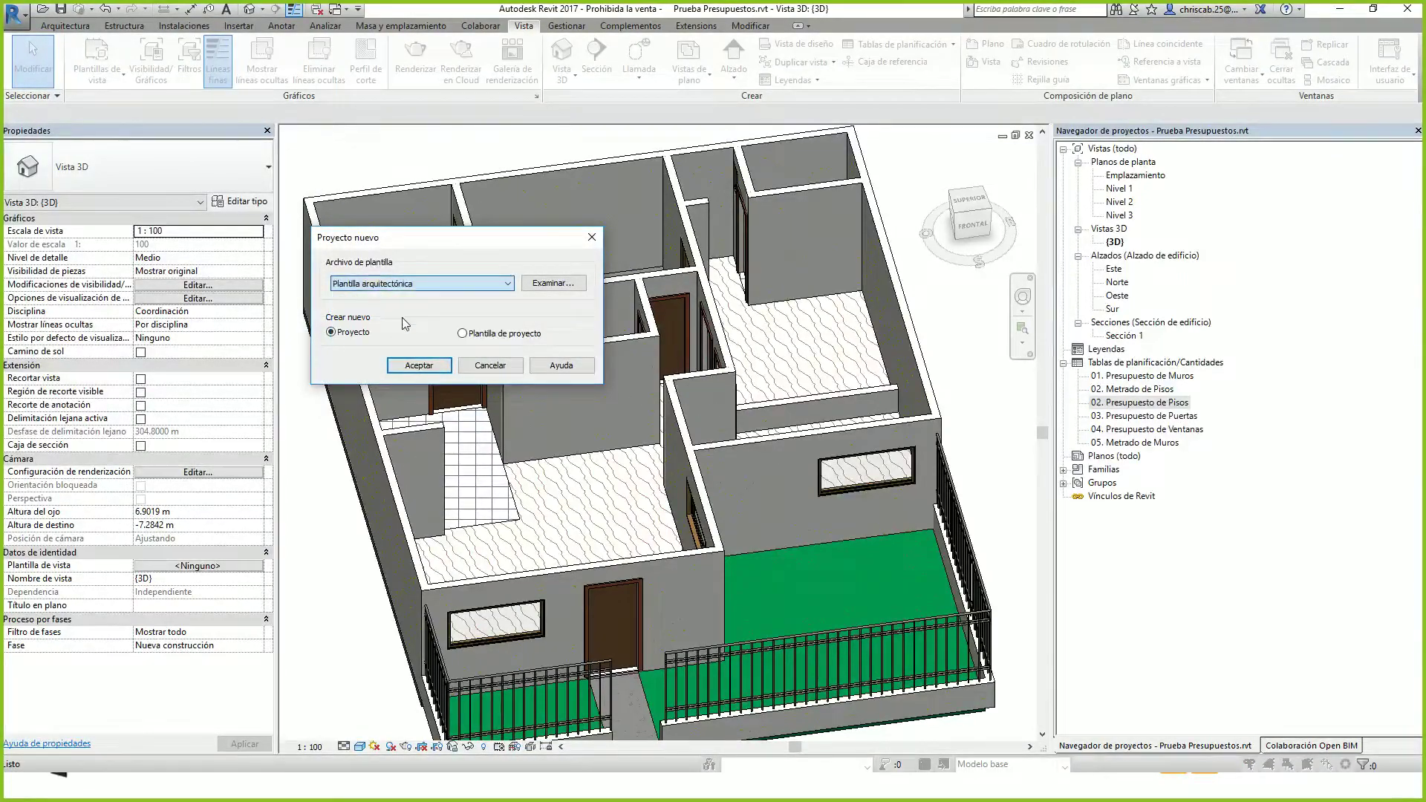
pyautogui.click(417, 365)
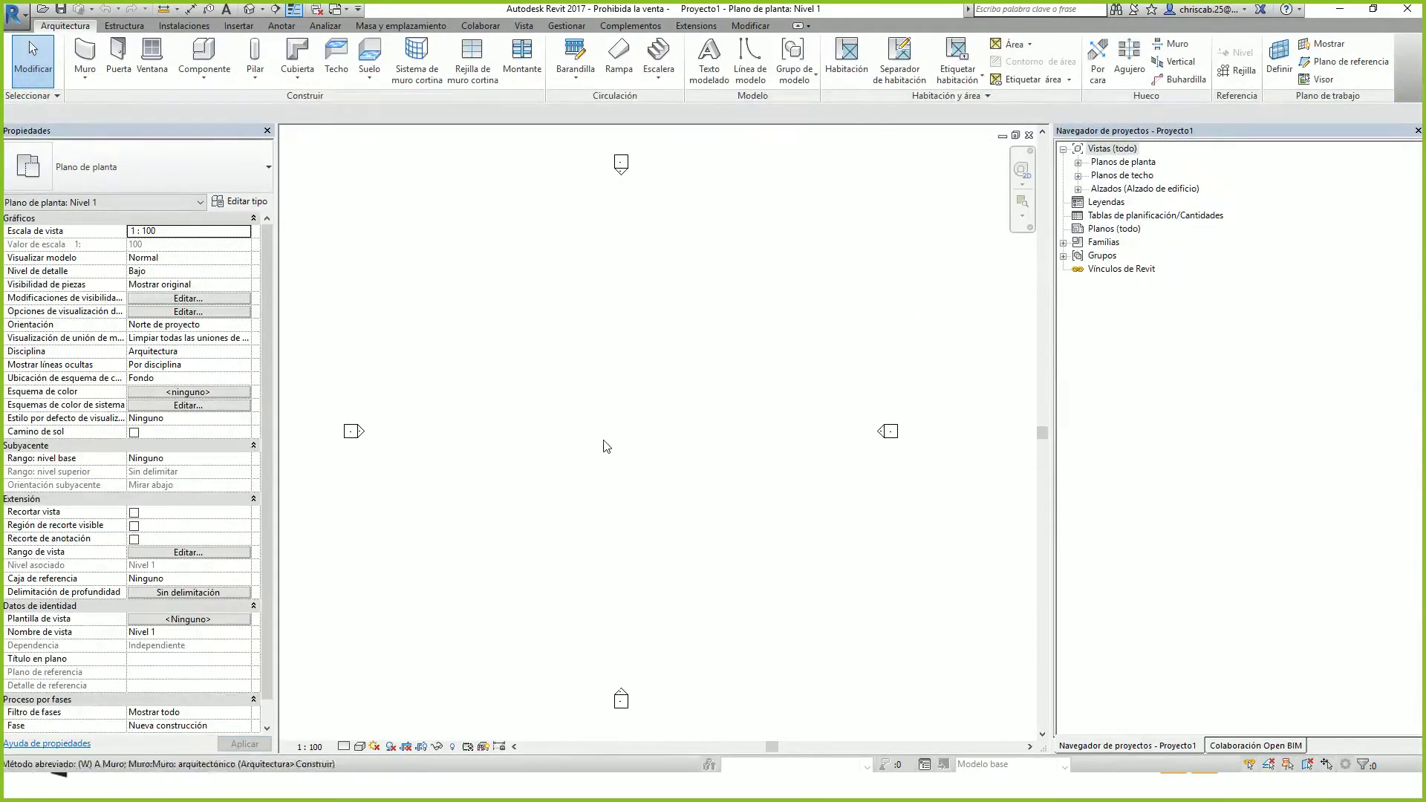
# Draw a horizontal Genérico - 200 mm wall about 5000 mm long in the Nivel 1 floor plan
pyautogui.press('w')
pyautogui.press('a')
pyautogui.click(572, 427)
pyautogui.click(624, 428)
pyautogui.scroll(5, 617, 432)
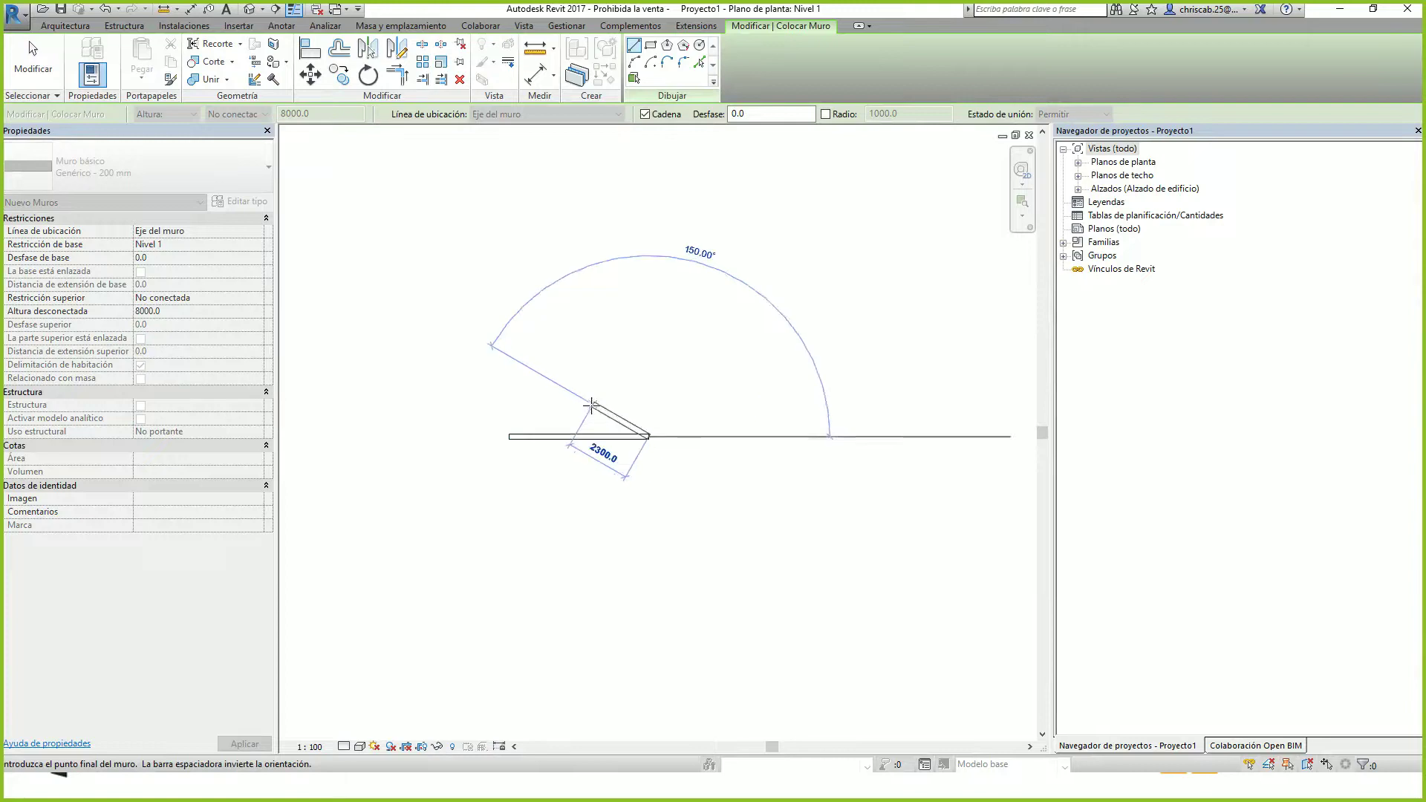
pyautogui.press('Escape')
pyautogui.press('Escape')
# Add an aligned dimension of the wall's length above it
pyautogui.press('d')
pyautogui.press('i')
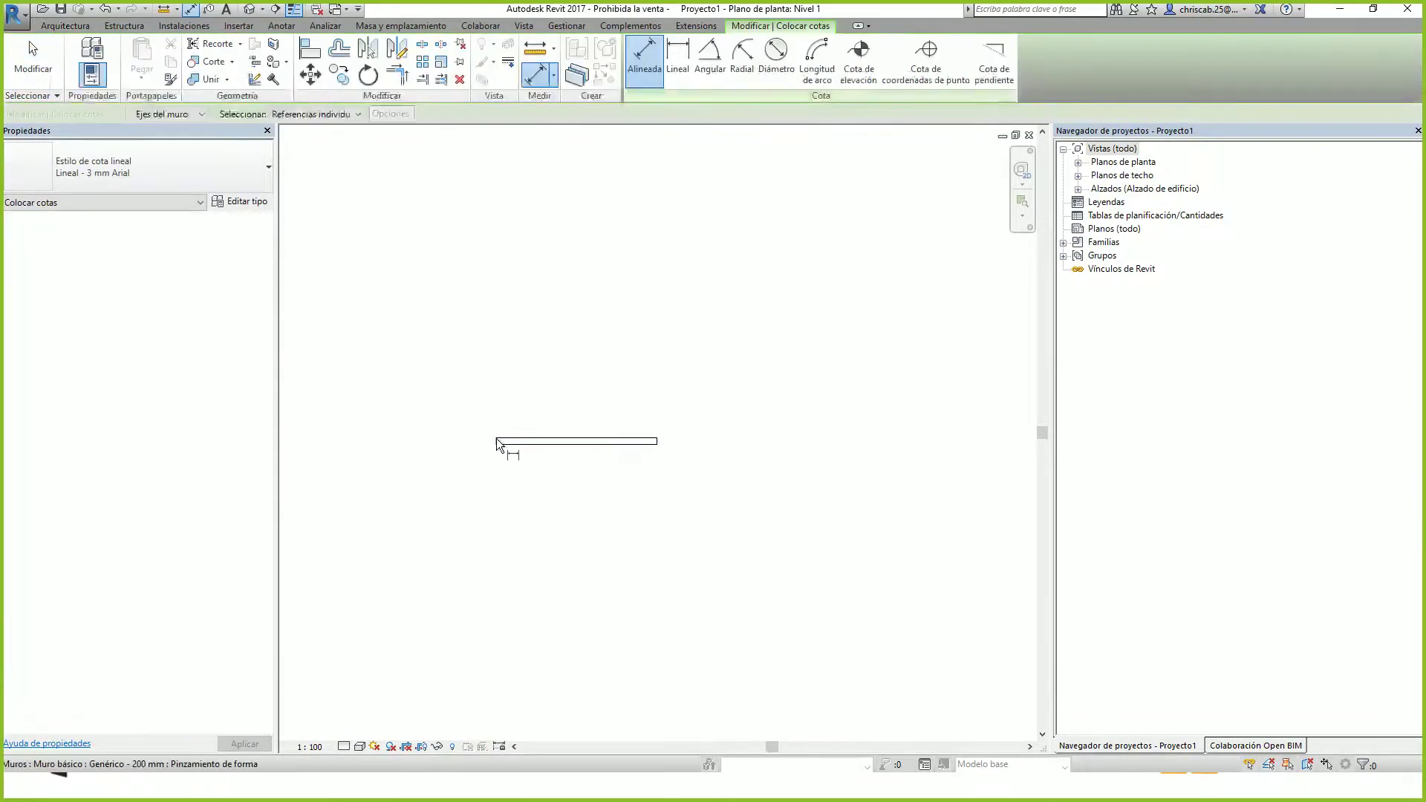
pyautogui.click(494, 439)
pyautogui.click(656, 441)
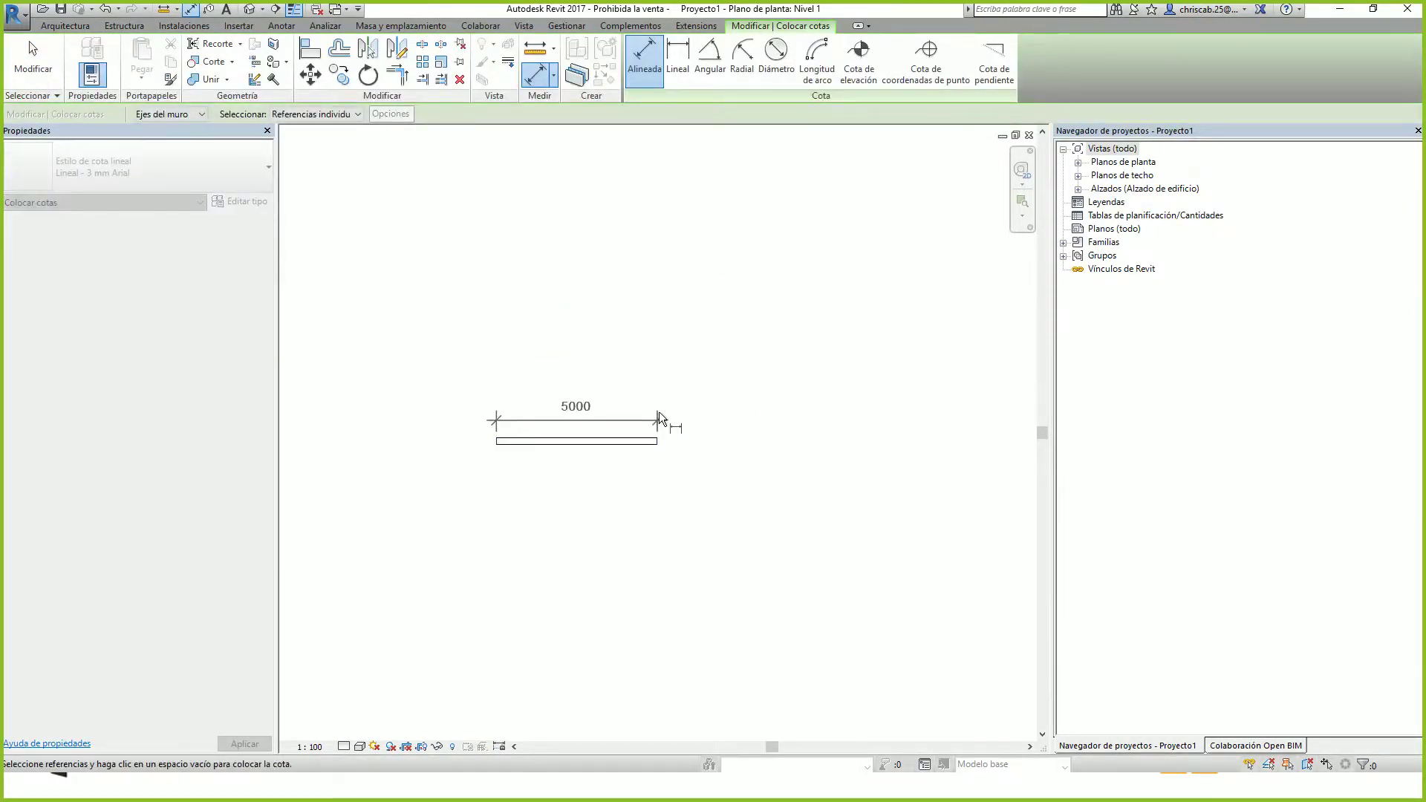
pyautogui.click(628, 380)
pyautogui.press('Escape')
pyautogui.press('Escape')
# Set the project length units to metres with 2 decimal places and the m unit symbol
pyautogui.press('u')
pyautogui.press('n')
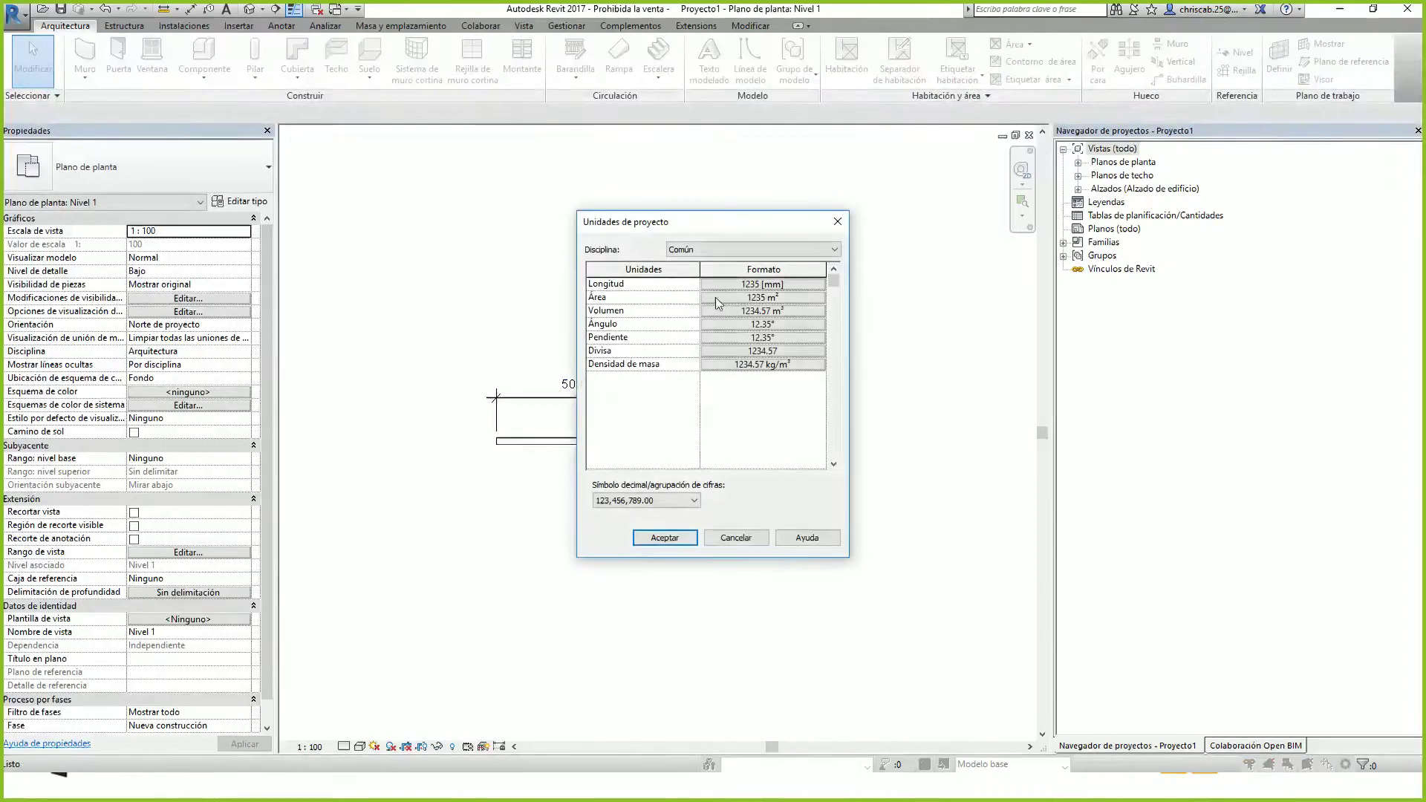
pyautogui.click(737, 292)
pyautogui.press('Escape')
pyautogui.click(738, 286)
pyautogui.click(743, 311)
pyautogui.click(698, 362)
pyautogui.click(648, 348)
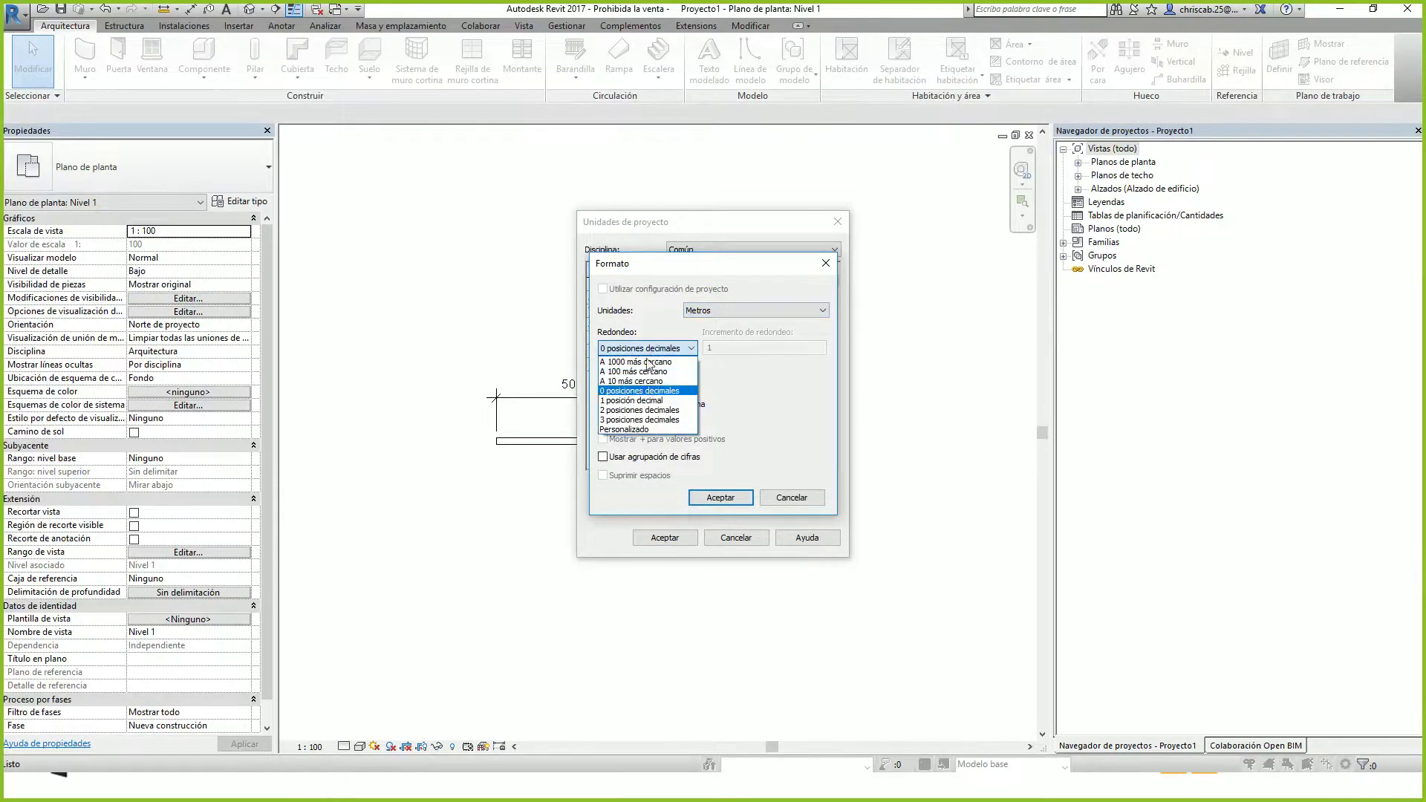
pyautogui.click(650, 410)
pyautogui.click(648, 383)
pyautogui.click(623, 406)
pyautogui.click(719, 497)
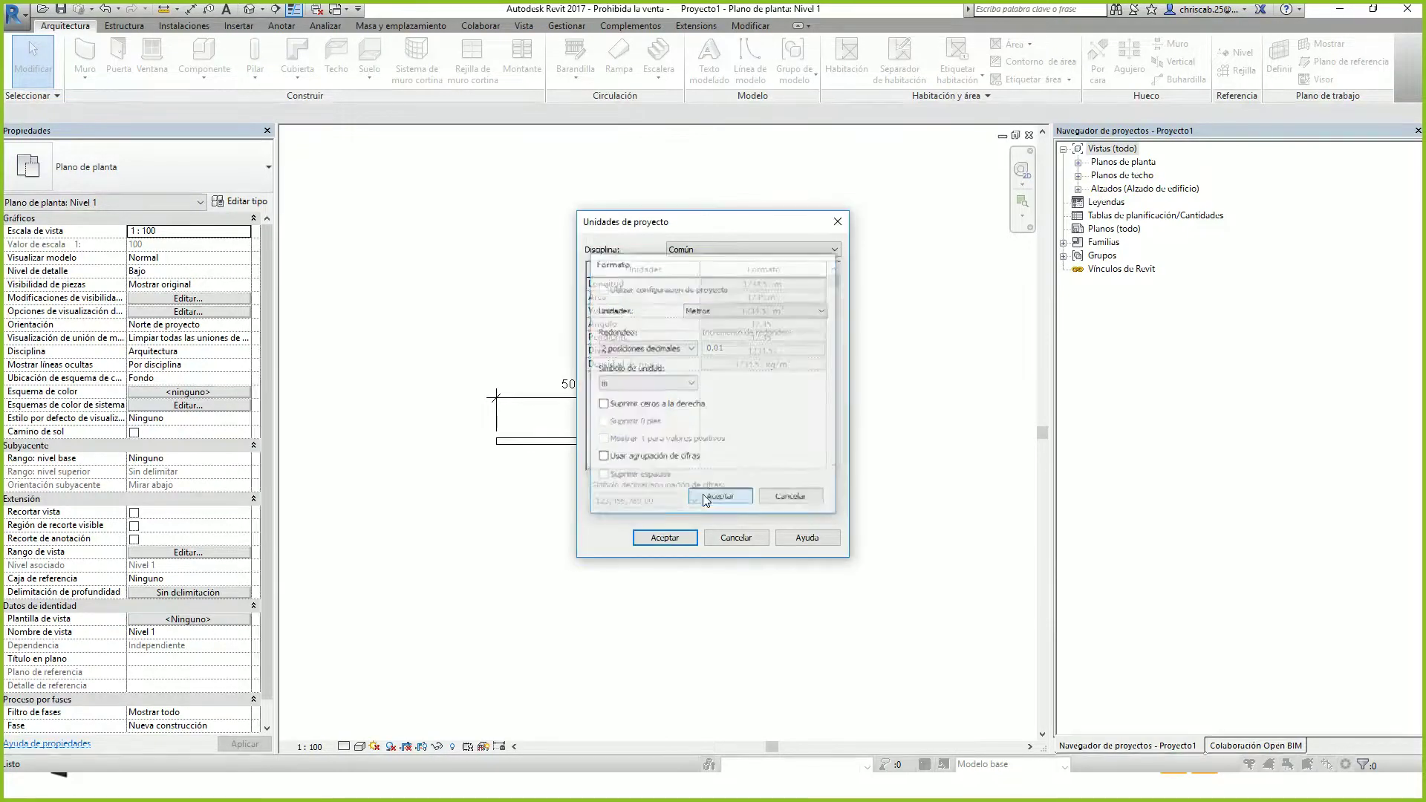
# Set the project area format to 2 decimal places with the m² symbol and apply the project units
pyautogui.click(763, 297)
pyautogui.click(630, 383)
pyautogui.click(630, 351)
pyautogui.click(630, 352)
pyautogui.click(647, 410)
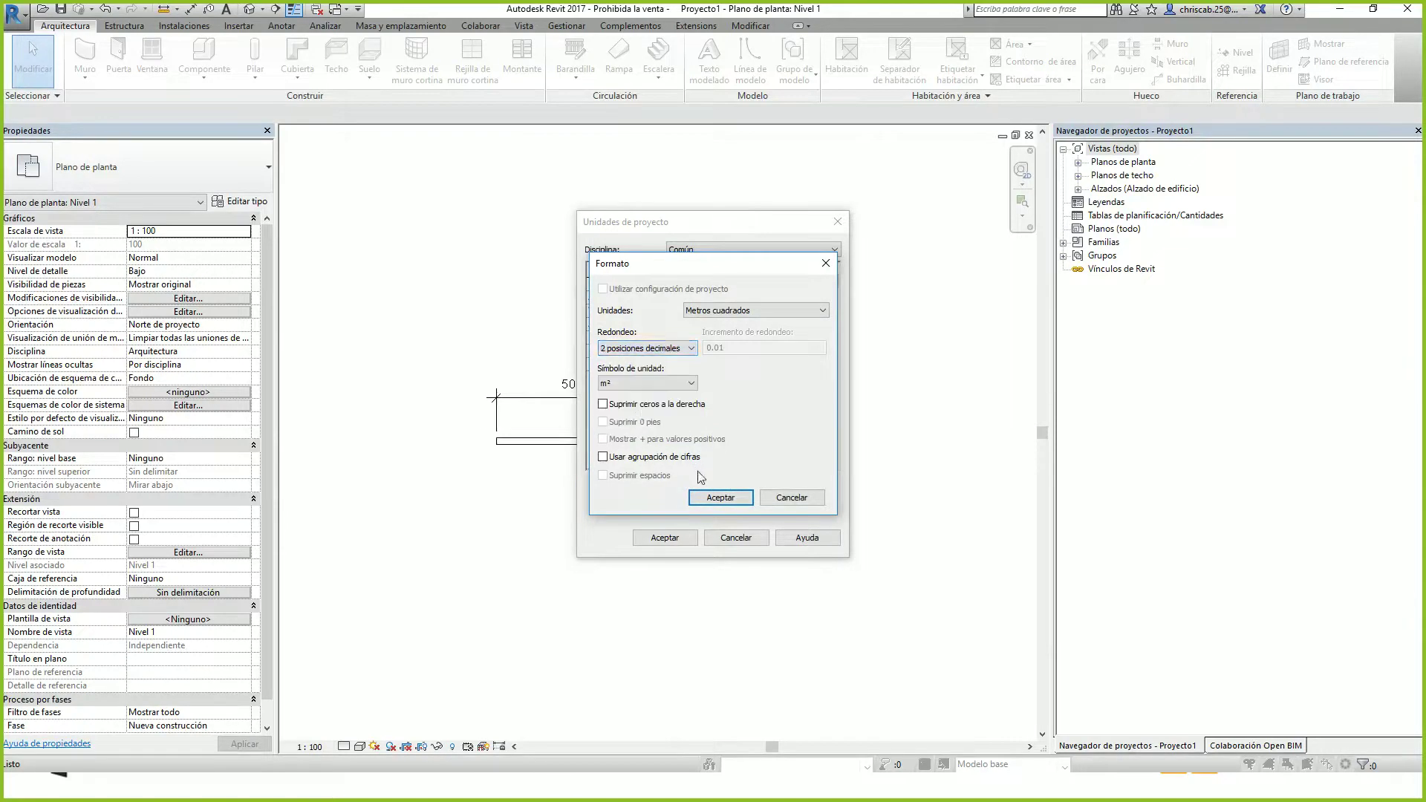
pyautogui.click(707, 499)
pyautogui.click(668, 537)
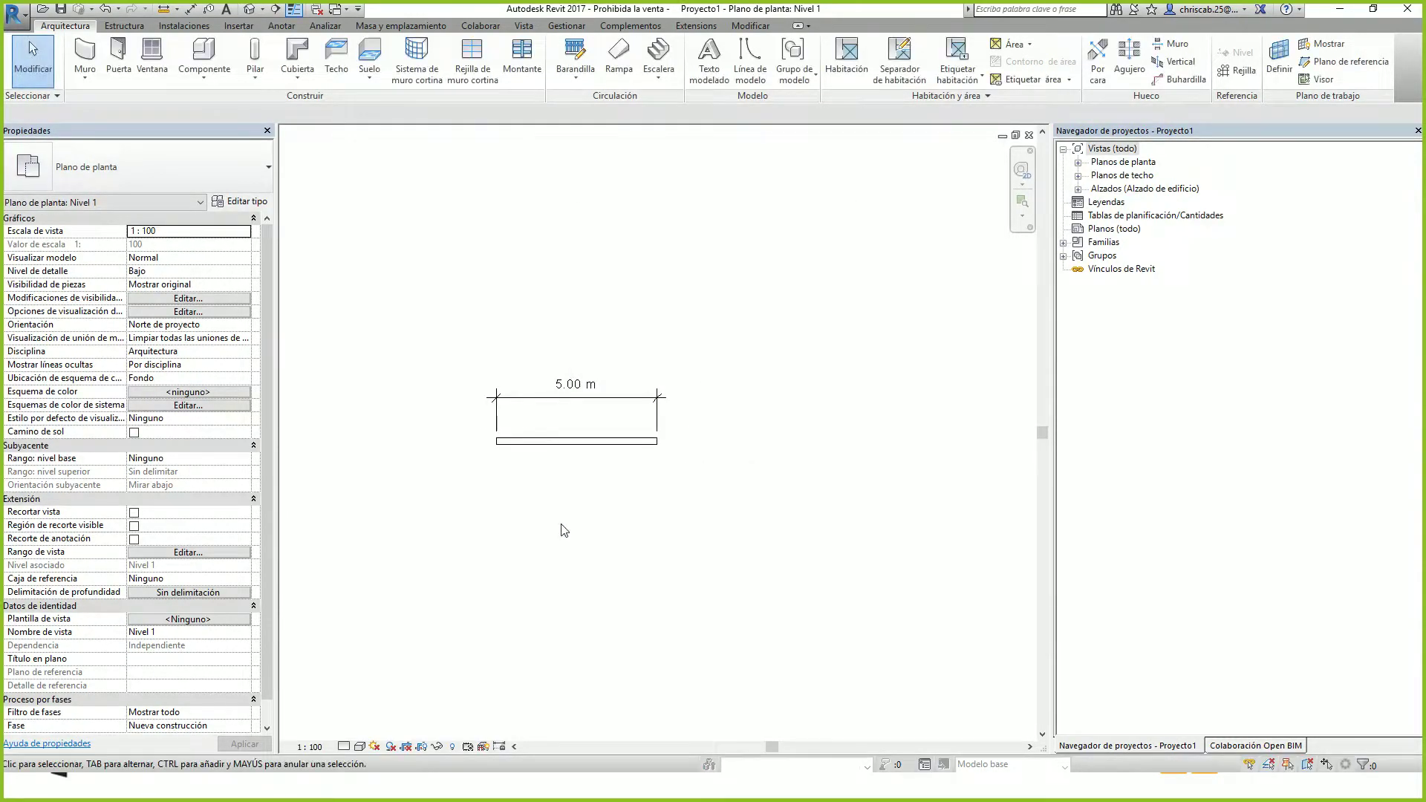
# Add an aligned dimension of the wall's thickness beside its left end
pyautogui.press('d')
pyautogui.press('i')
pyautogui.scroll(2, 567, 460)
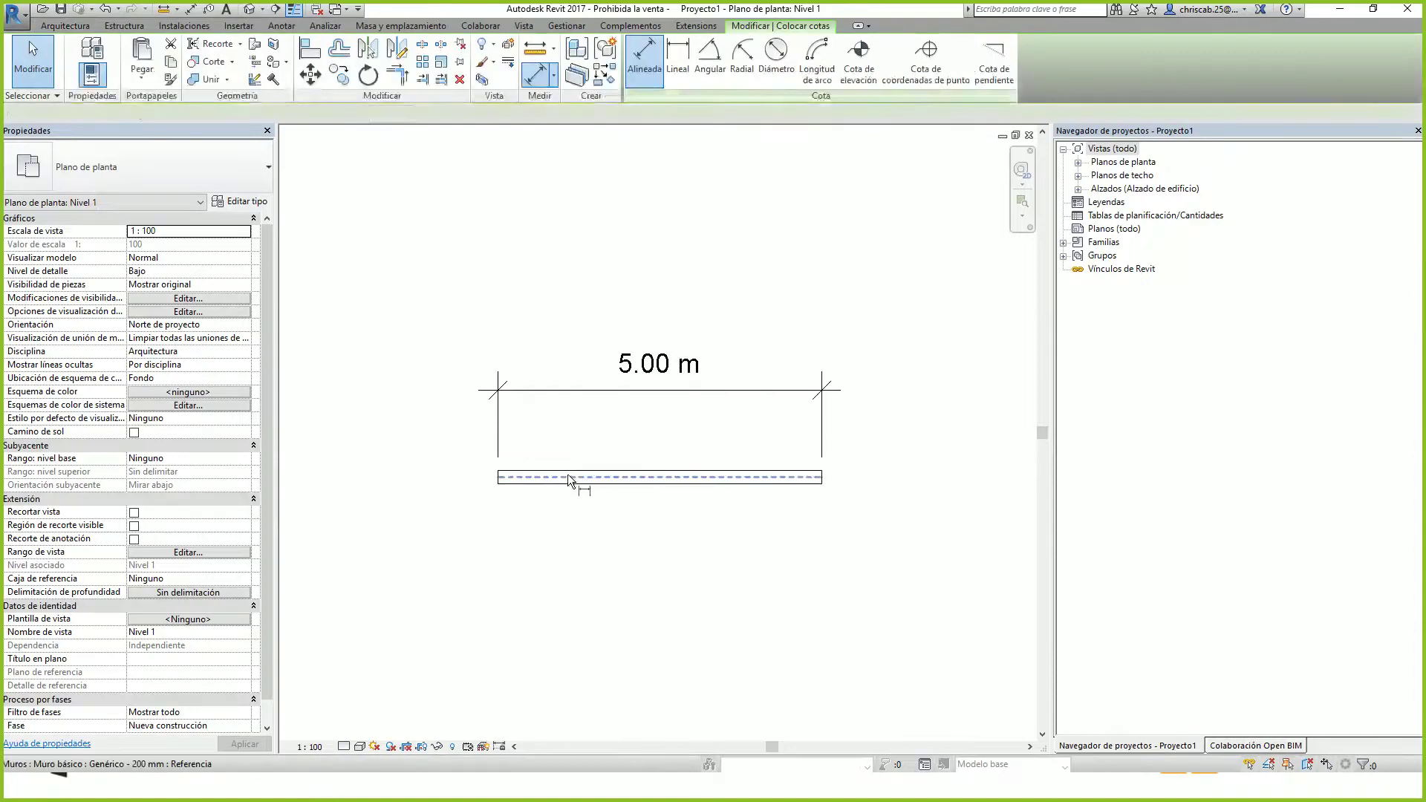
pyautogui.click(516, 483)
pyautogui.click(523, 472)
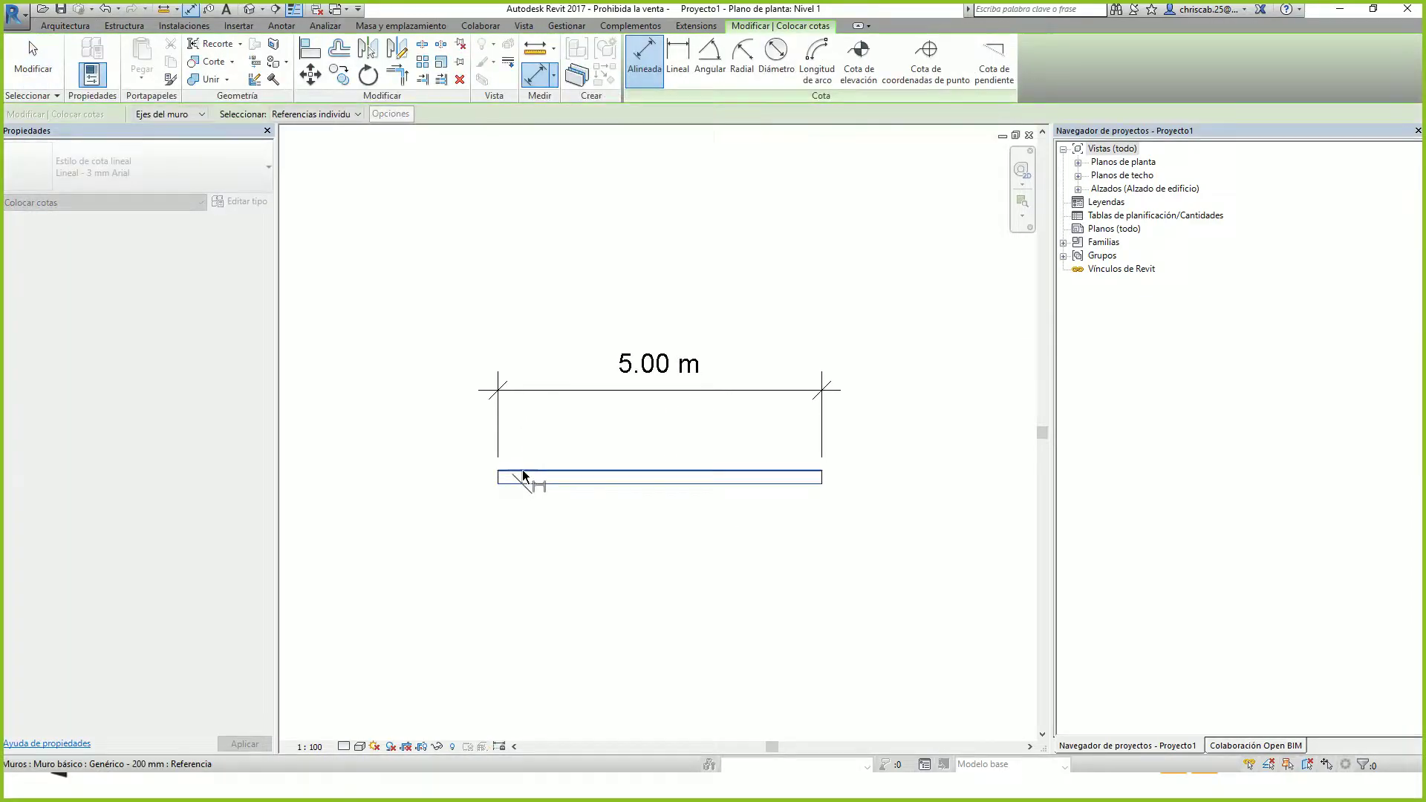
pyautogui.click(443, 389)
pyautogui.press('Escape')
pyautogui.press('Escape')
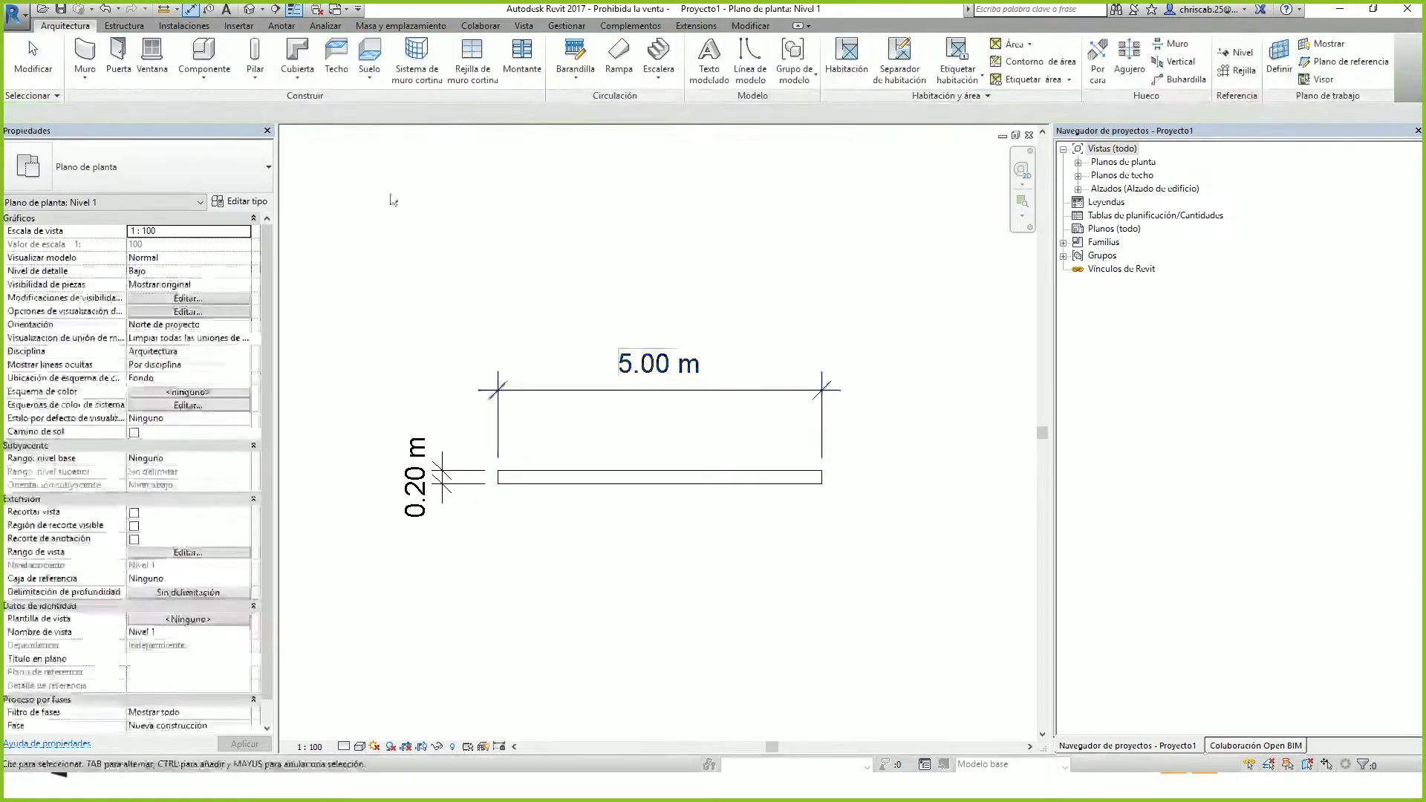
# Place a building section below the wall looking towards it and open the section view
pyautogui.click(275, 9)
pyautogui.click(488, 526)
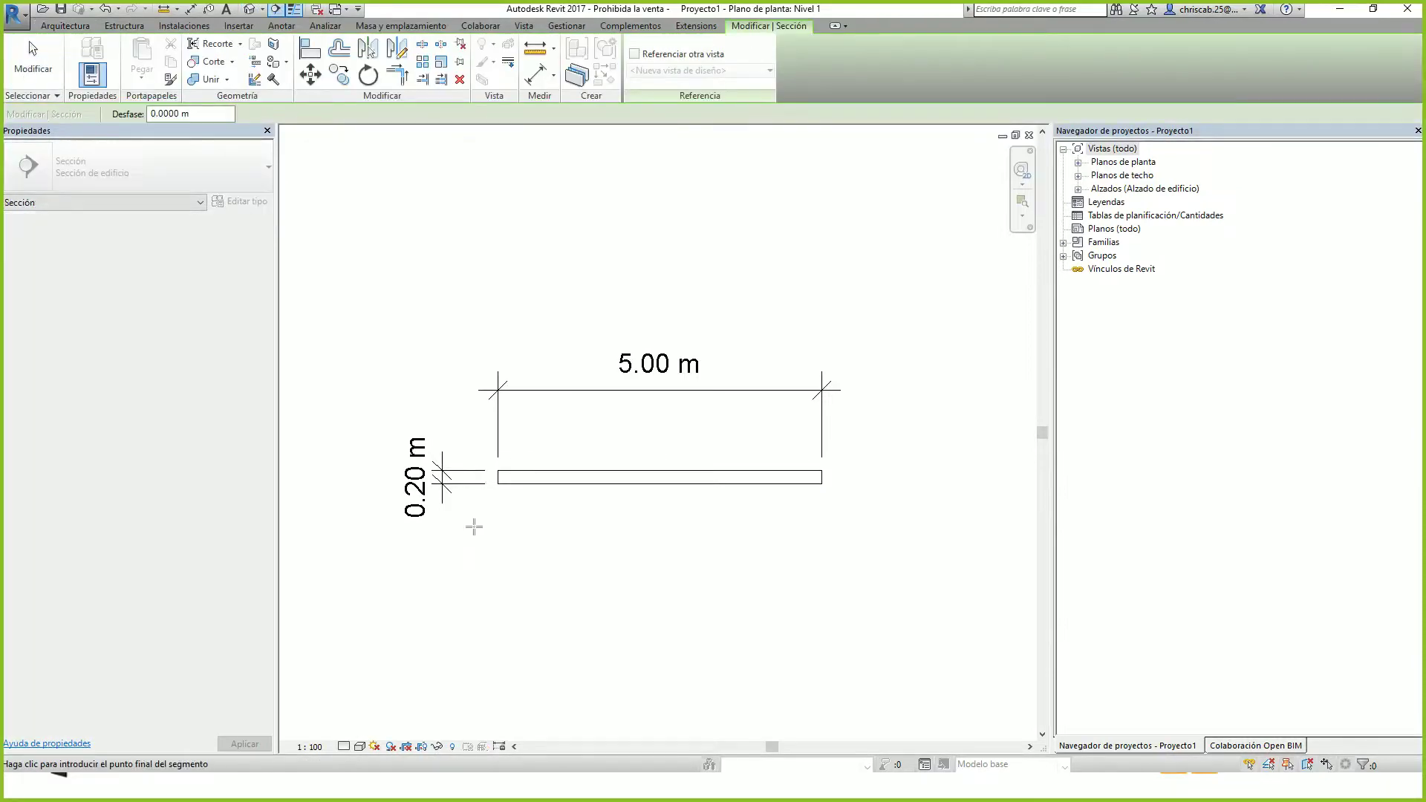
pyautogui.click(891, 520)
pyautogui.press('Escape')
pyautogui.press('Escape')
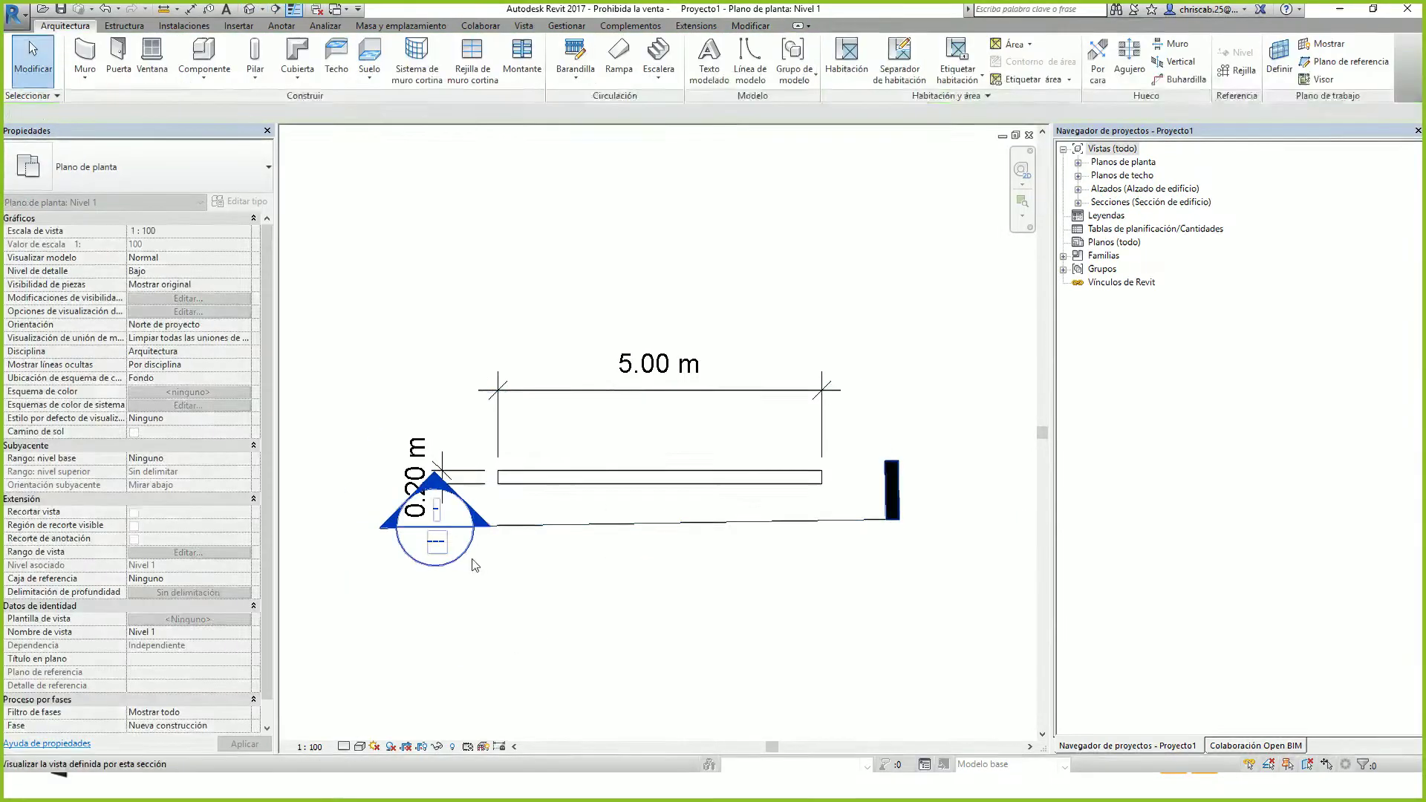
pyautogui.doubleClick(471, 560)
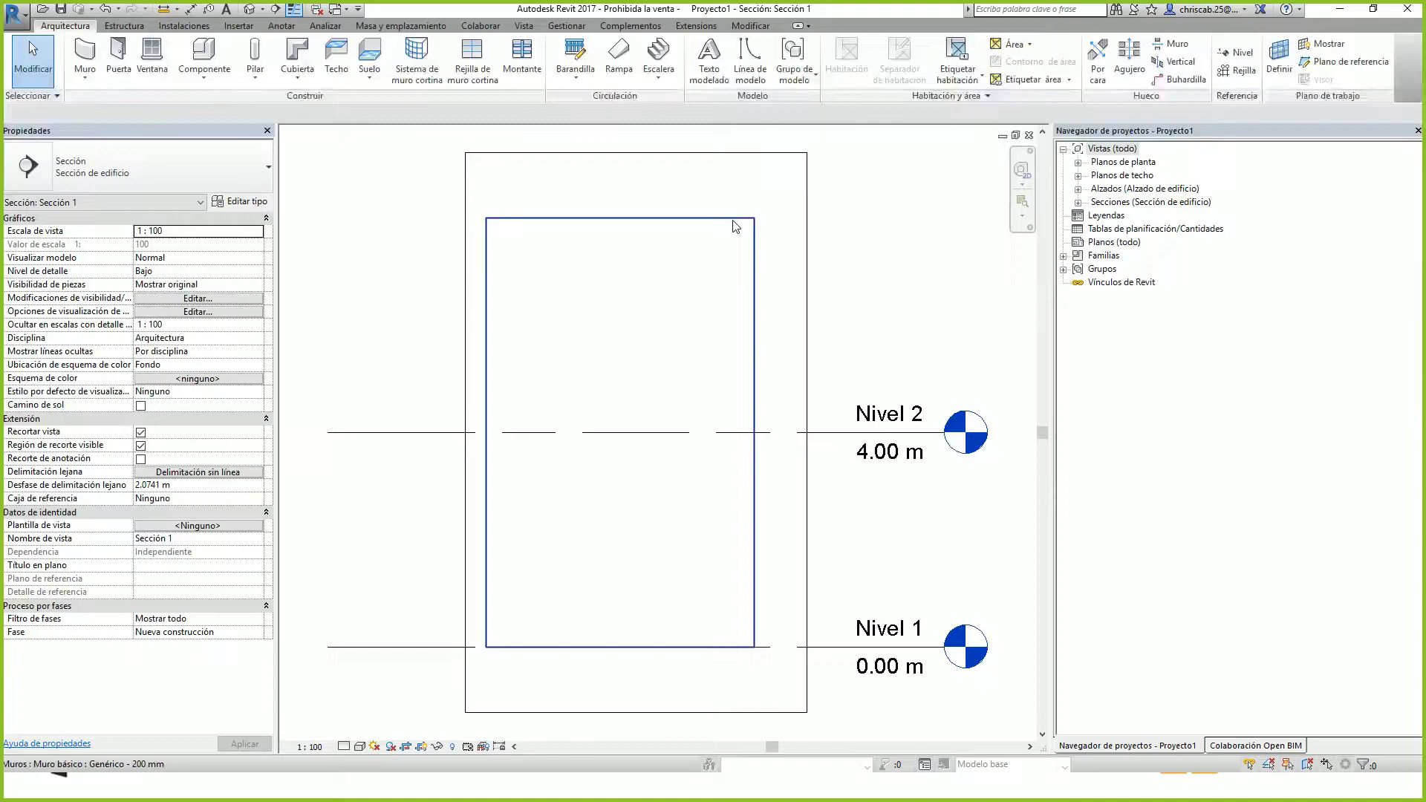
# Constrain the top of the wall to Nivel 2
pyautogui.click(693, 222)
pyautogui.click(256, 298)
pyautogui.click(257, 298)
pyautogui.click(183, 332)
pyautogui.click(793, 517)
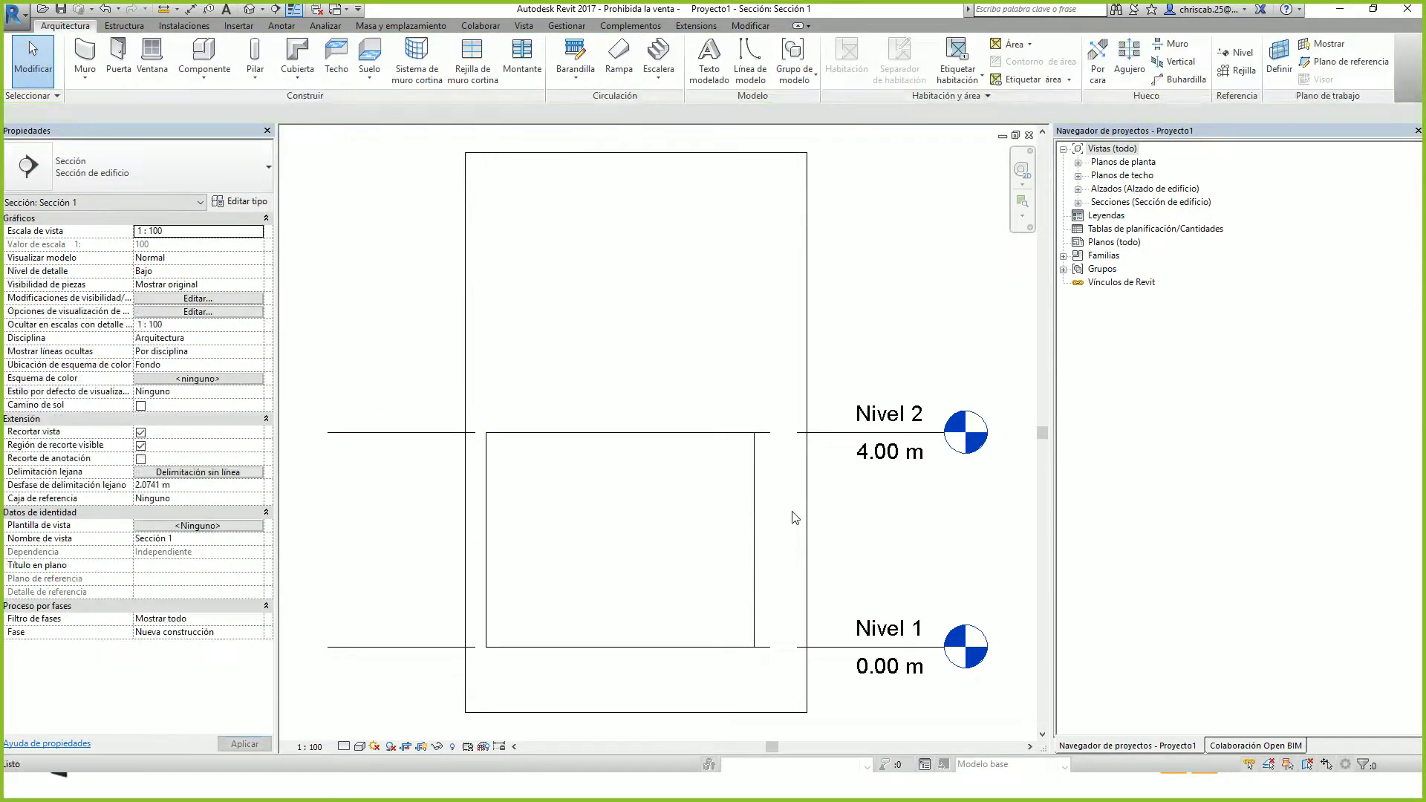
# Add aligned dimensions in the section for the wall's height between Nivel 1 and Nivel 2 and for its length above the wall
pyautogui.press('i')
pyautogui.click(777, 644)
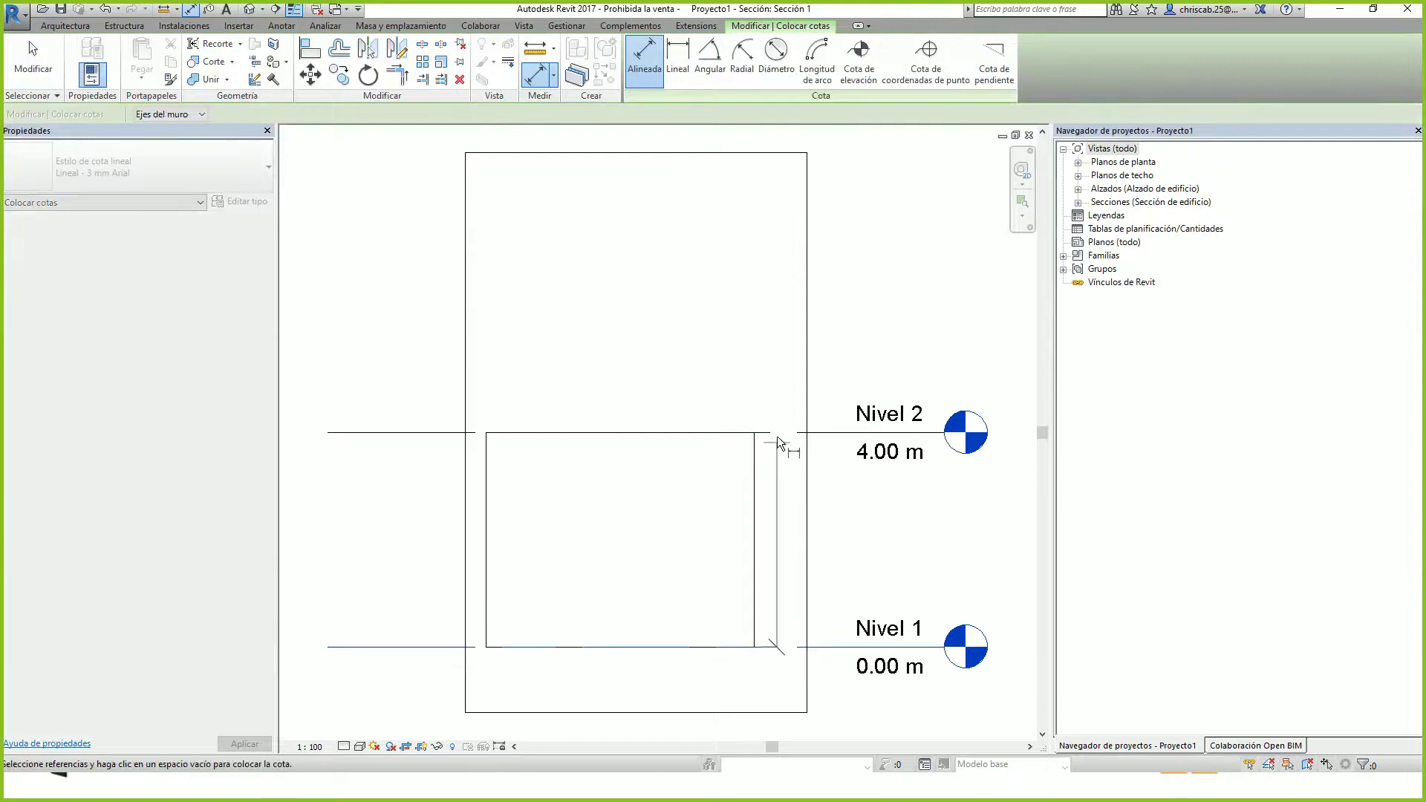
pyautogui.click(774, 432)
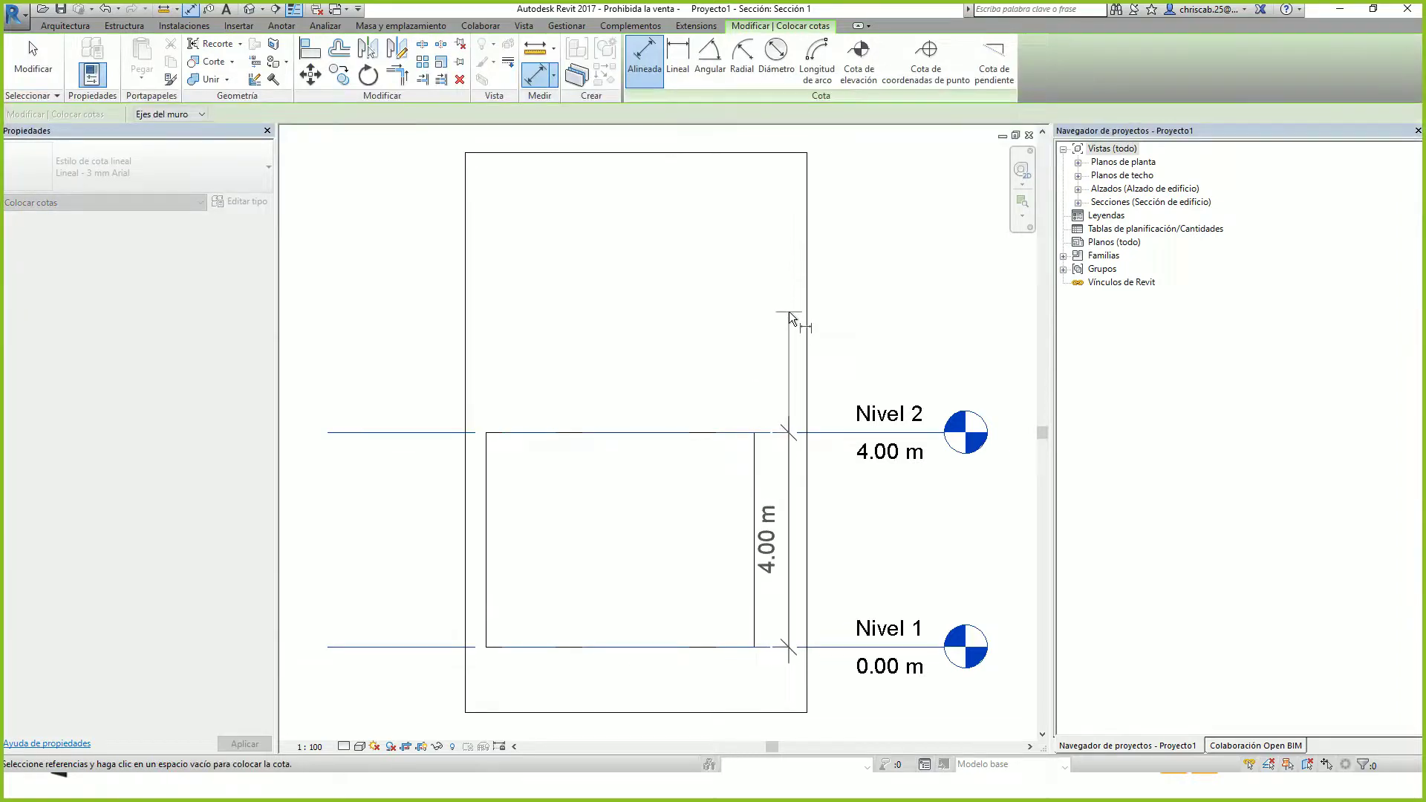
pyautogui.click(788, 310)
pyautogui.click(487, 471)
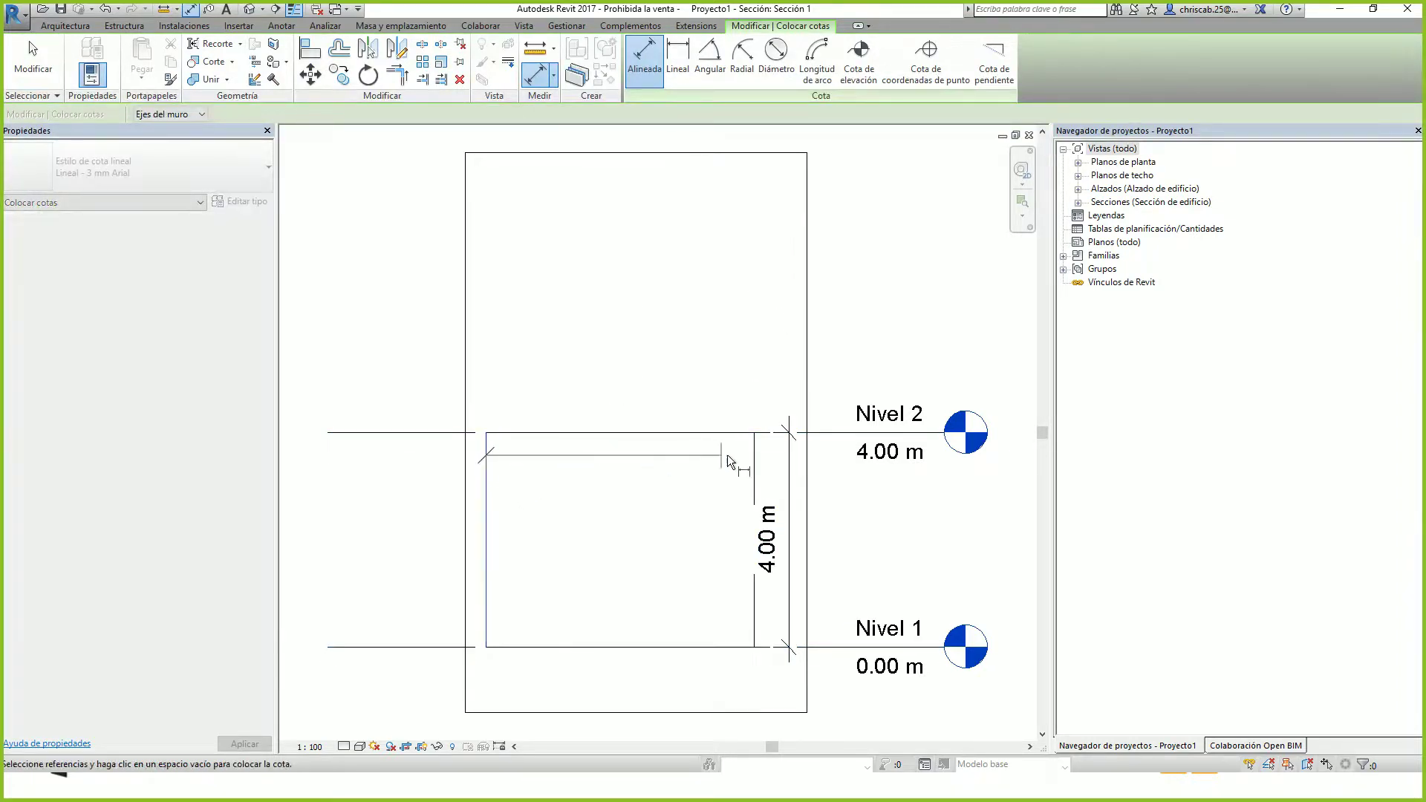
pyautogui.click(754, 456)
pyautogui.click(751, 367)
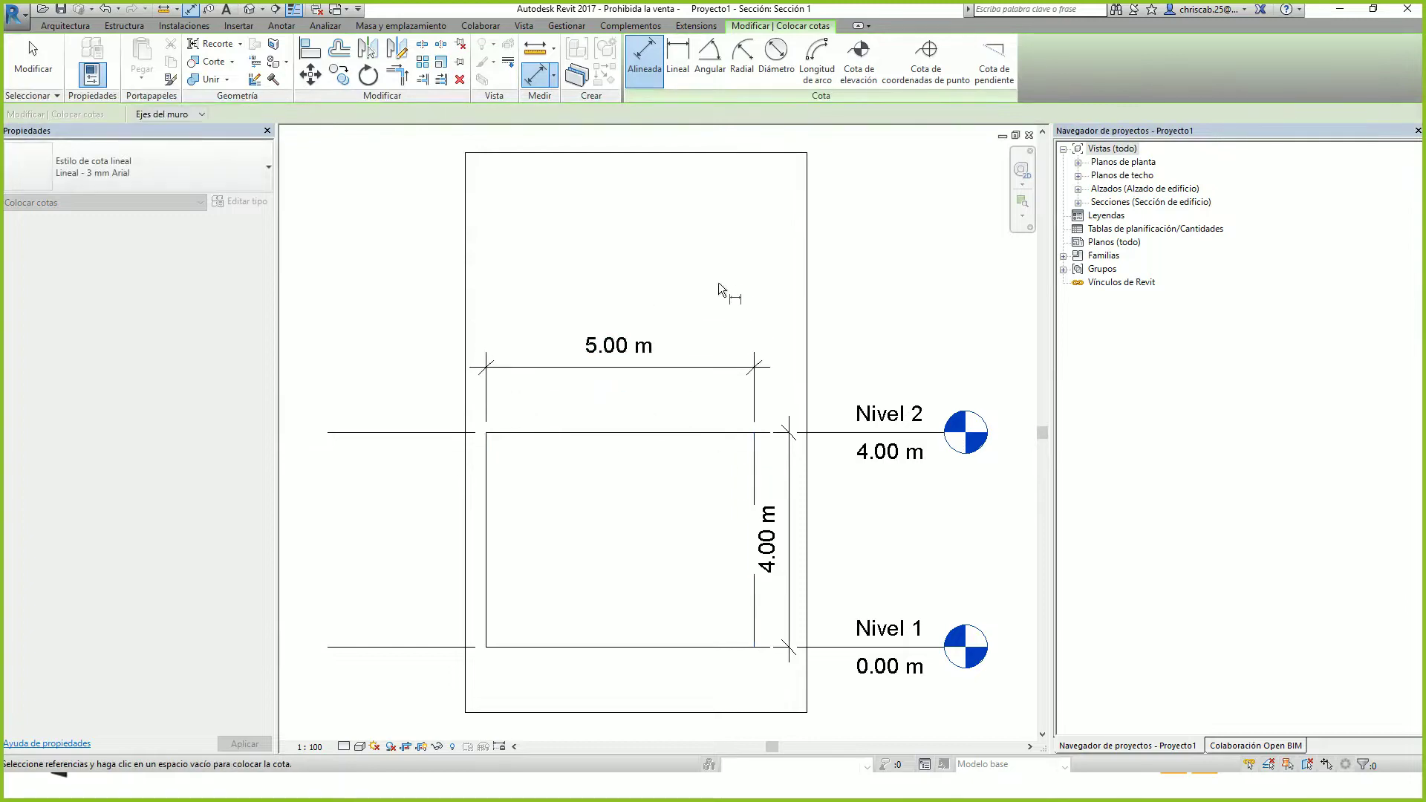
pyautogui.press('Escape')
pyautogui.press('Escape')
# Create a new quantity schedule for the Muros category
pyautogui.click(524, 25)
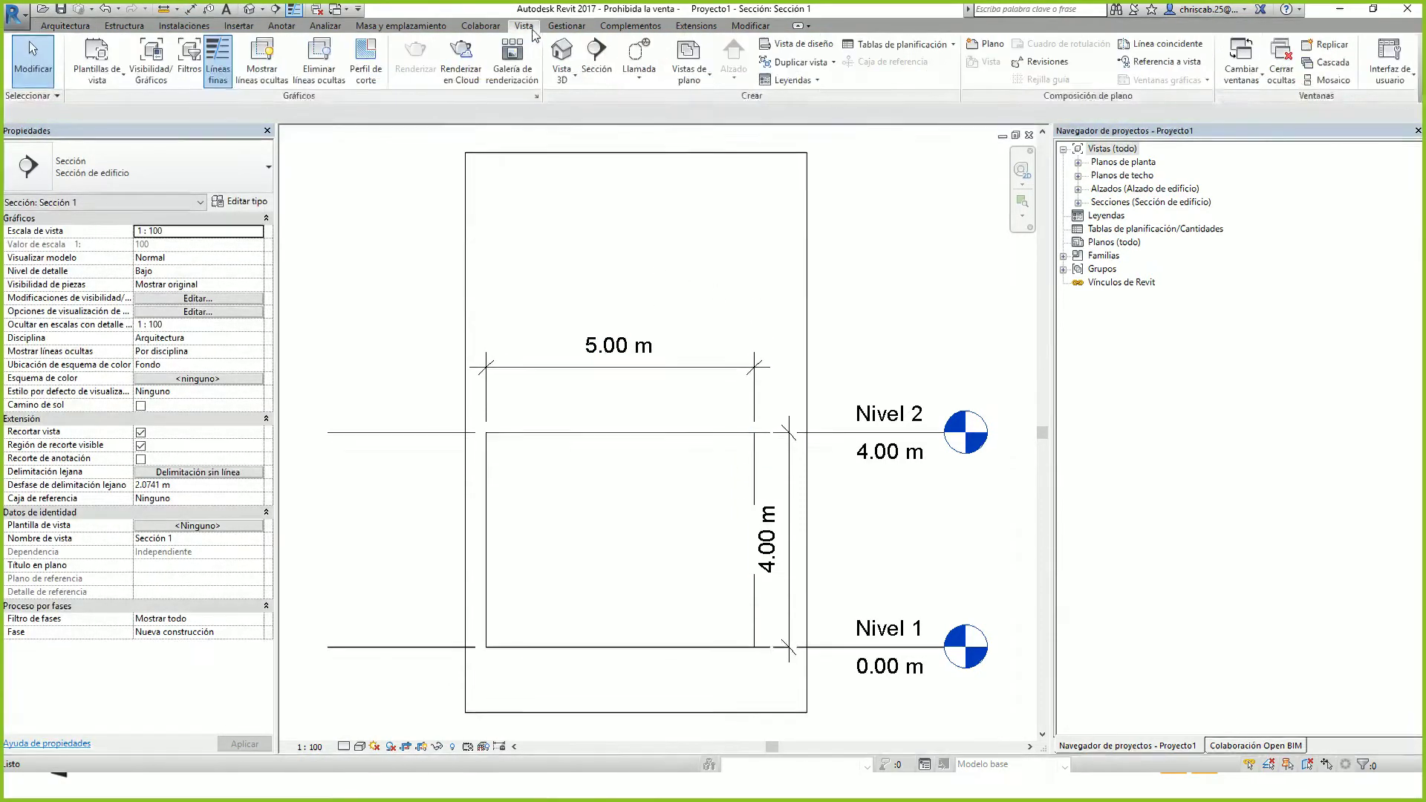
pyautogui.click(894, 45)
pyautogui.click(880, 69)
pyautogui.scroll(-5, 390, 516)
pyautogui.scroll(-2, 390, 516)
pyautogui.click(380, 520)
pyautogui.click(860, 588)
# Add the Área, Longitud, Anchura, Altura desconectada and Tipo fields to the wall schedule
pyautogui.scroll(-6, 363, 590)
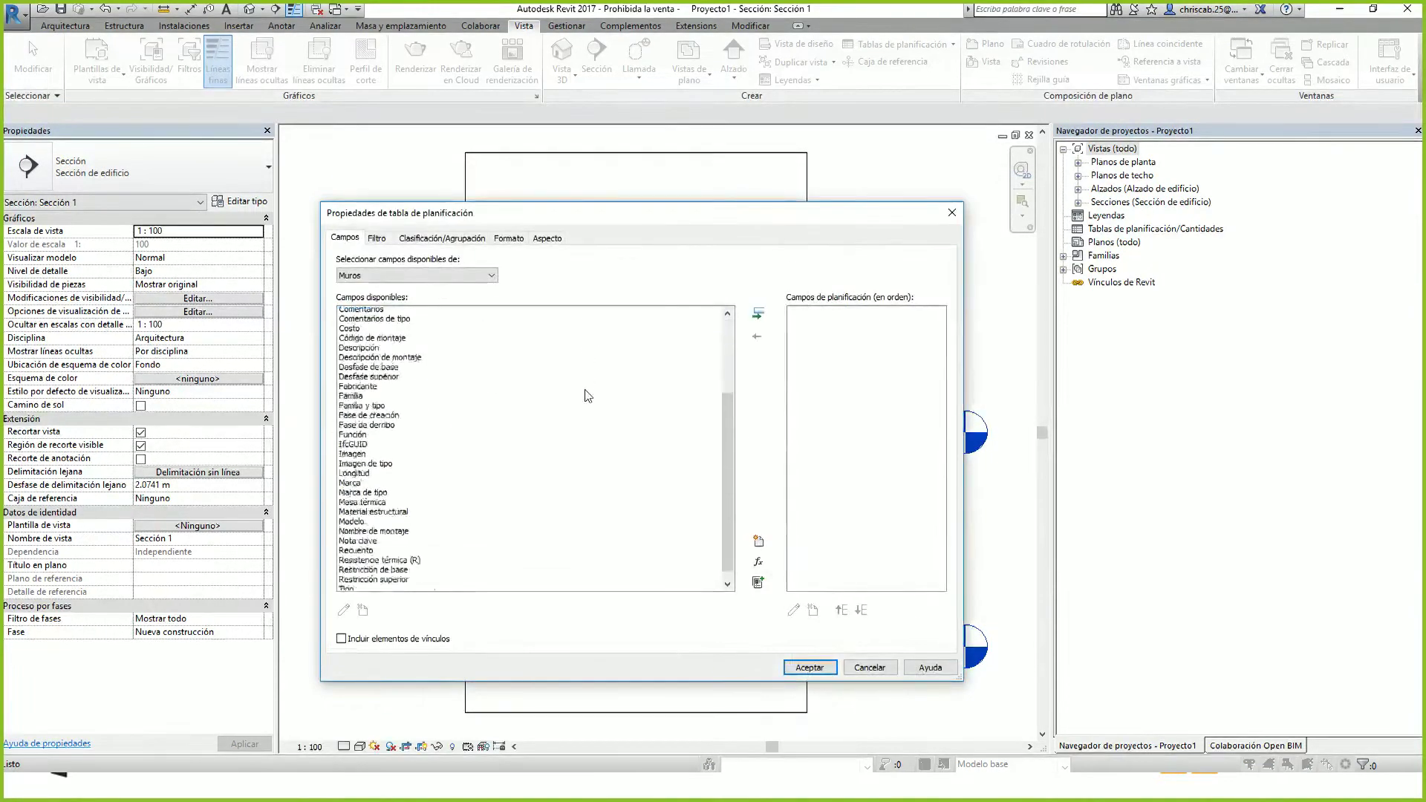
pyautogui.doubleClick(363, 582)
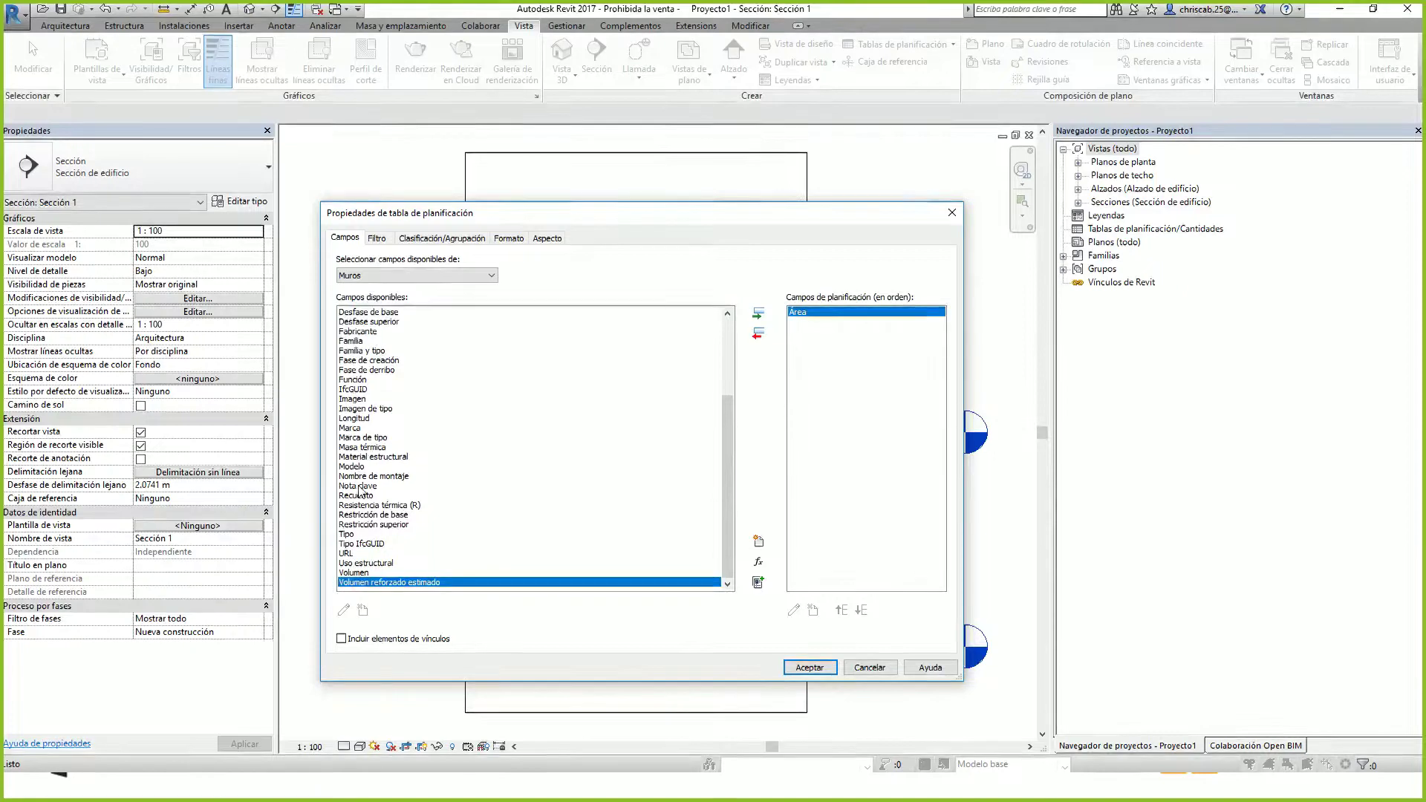
pyautogui.scroll(3, 360, 519)
pyautogui.click(359, 495)
pyautogui.doubleClick(359, 496)
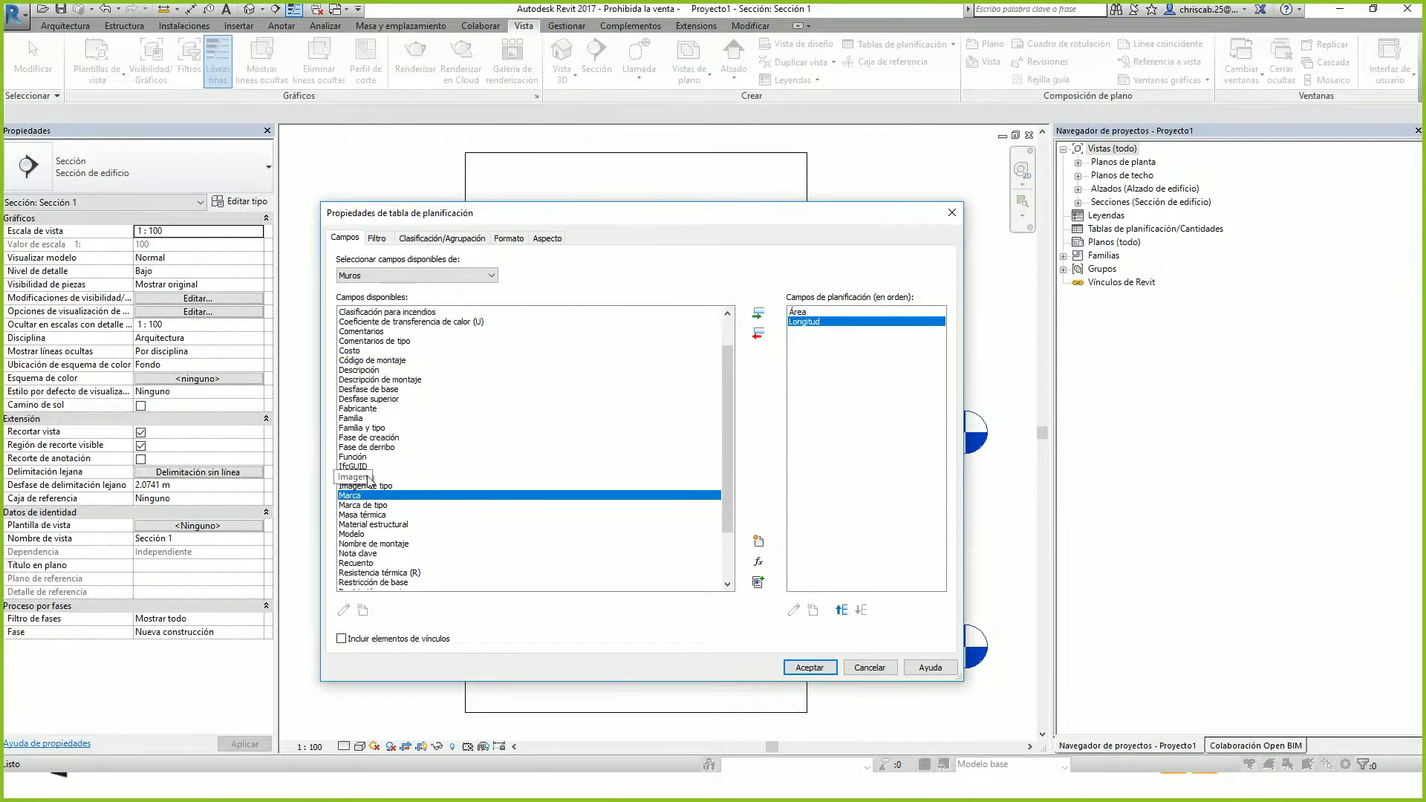
pyautogui.scroll(2, 355, 479)
pyautogui.doubleClick(357, 332)
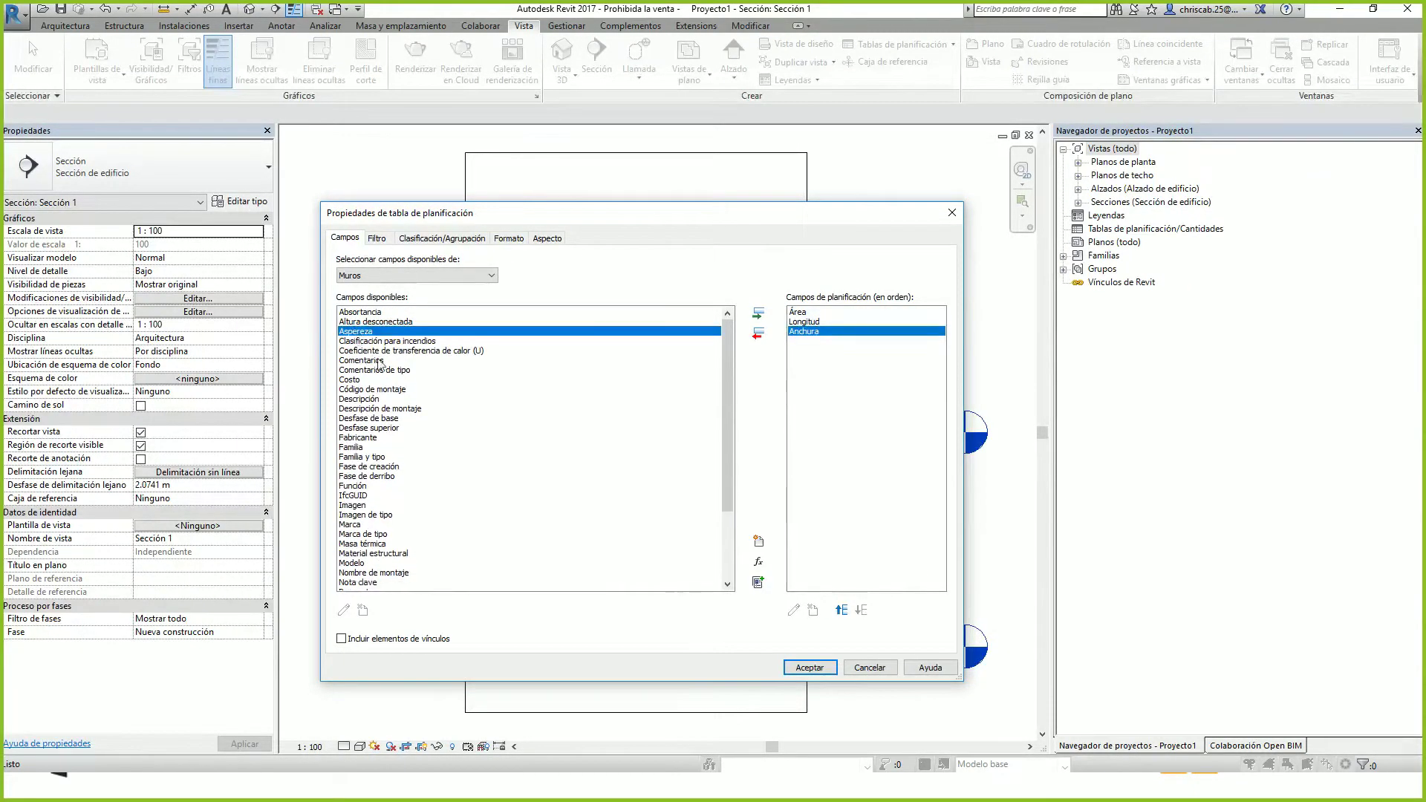
pyautogui.doubleClick(390, 321)
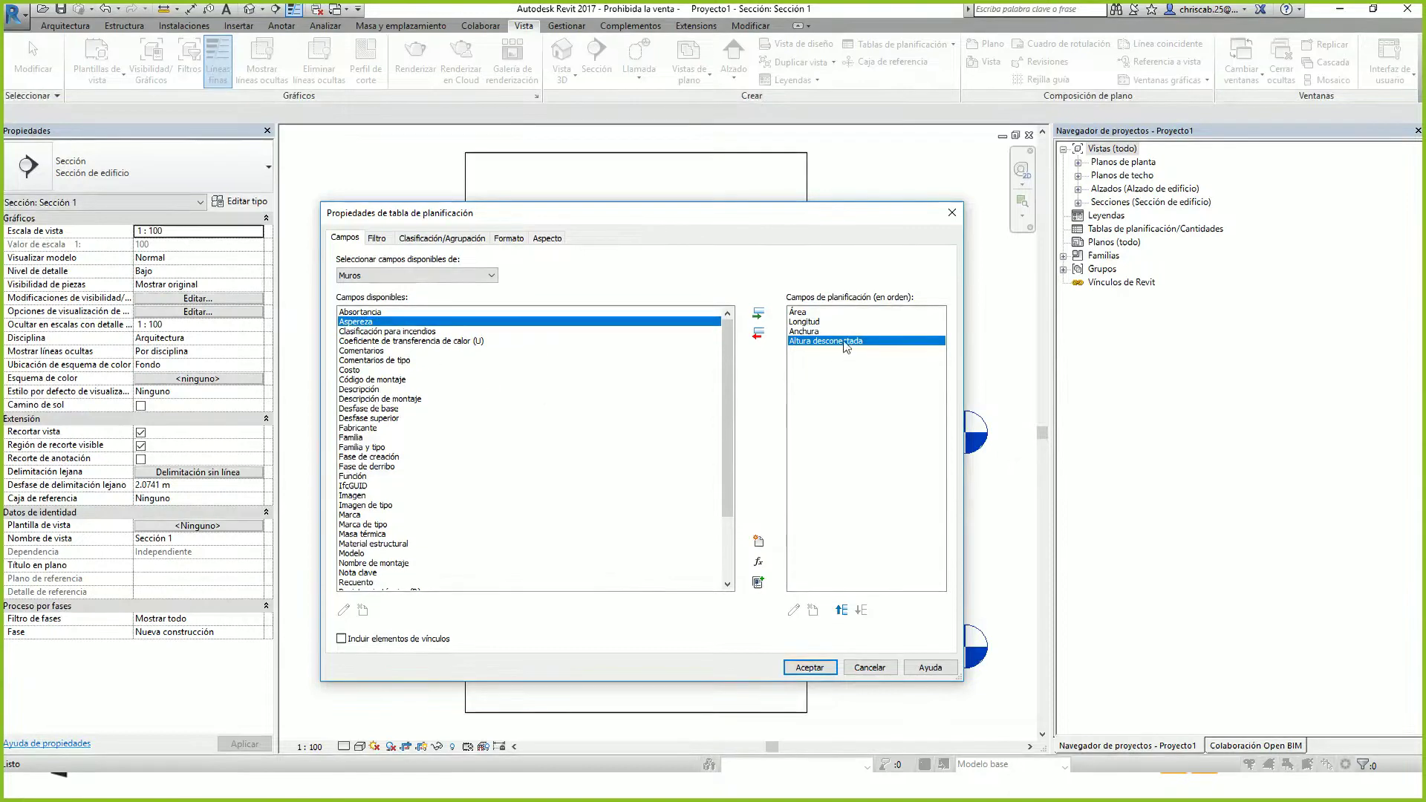
pyautogui.scroll(-3, 519, 431)
pyautogui.doubleClick(346, 545)
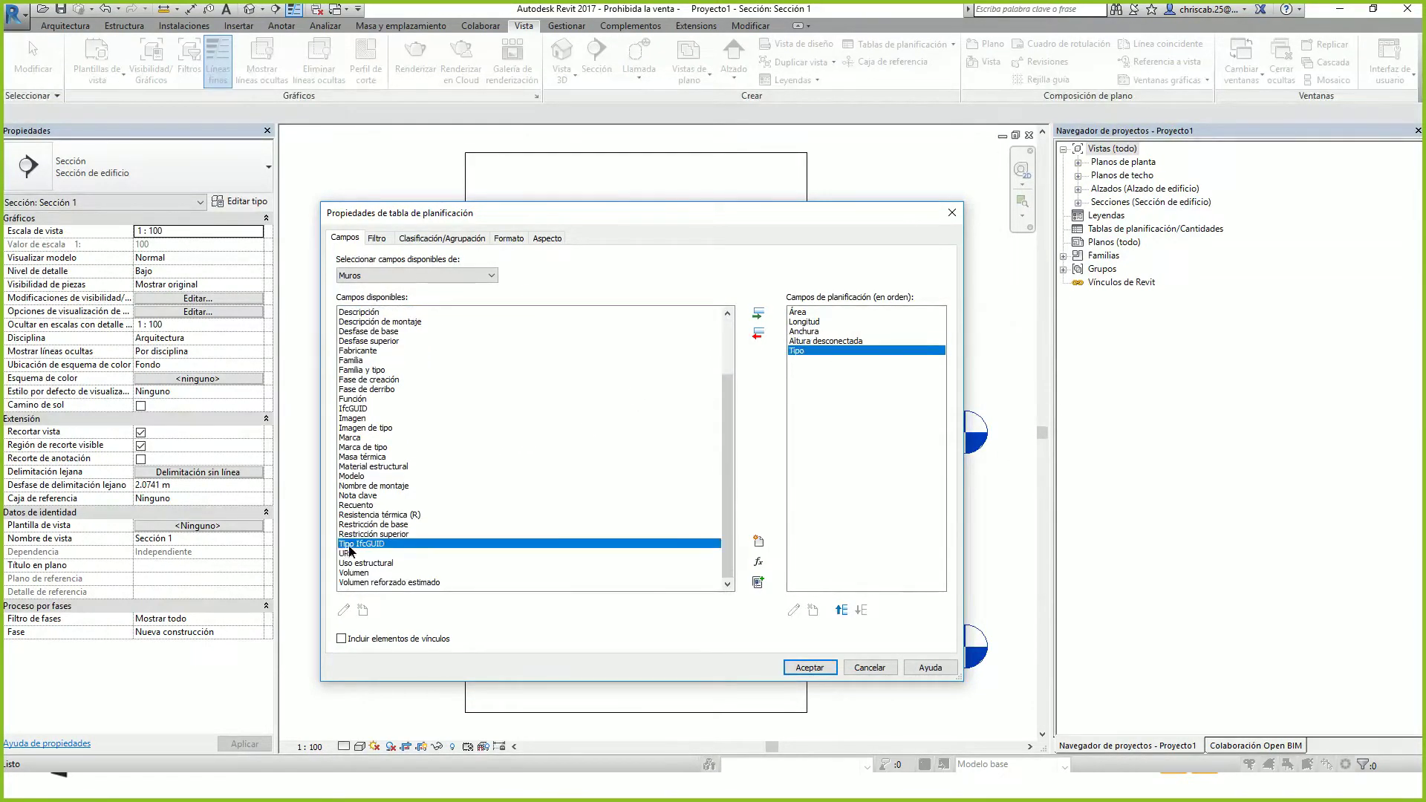
# Reorder the scheduled fields so that Tipo comes first and Área follows Altura desconectada
pyautogui.click(841, 610)
pyautogui.click(841, 610)
pyautogui.click(842, 610)
pyautogui.click(842, 609)
pyautogui.click(799, 321)
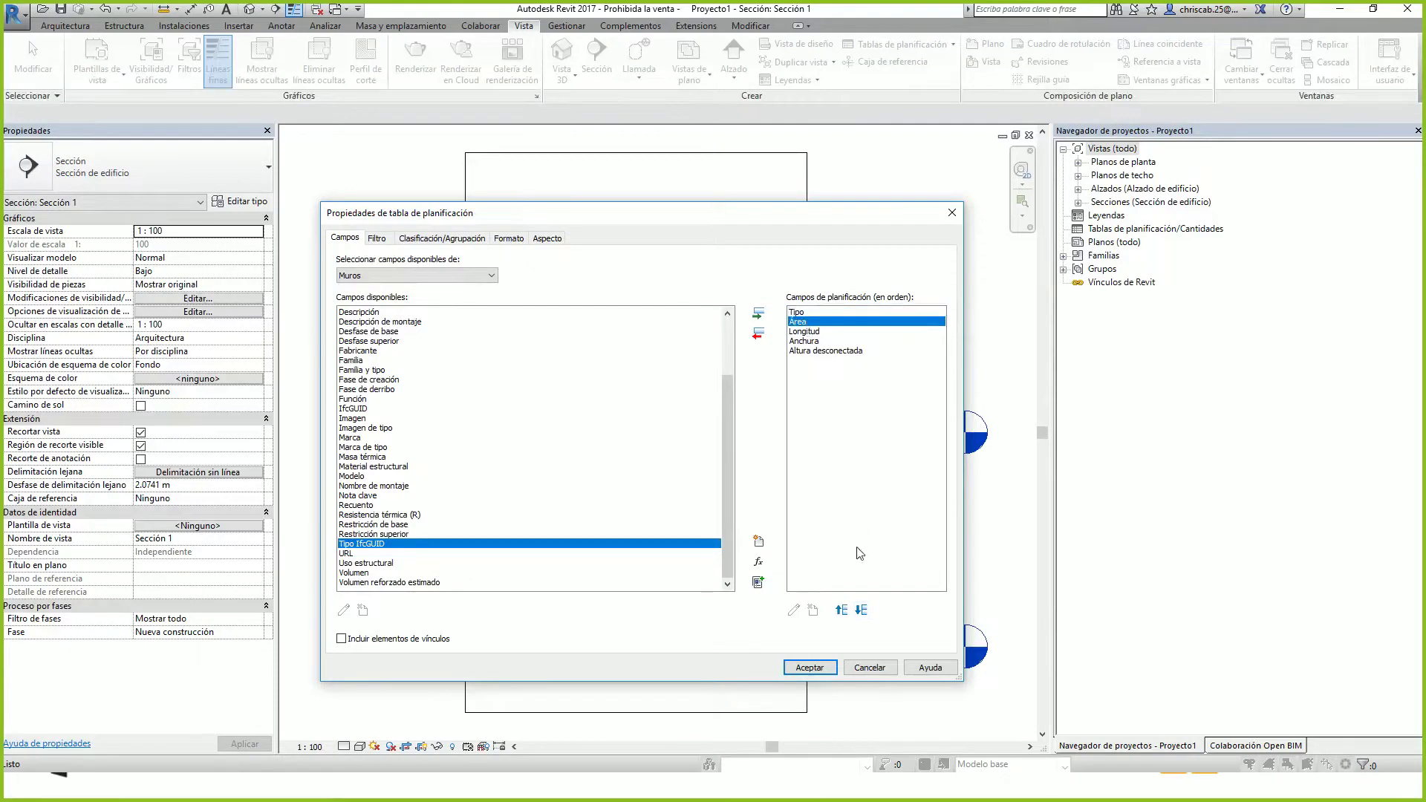
pyautogui.click(862, 611)
pyautogui.click(861, 611)
pyautogui.click(862, 610)
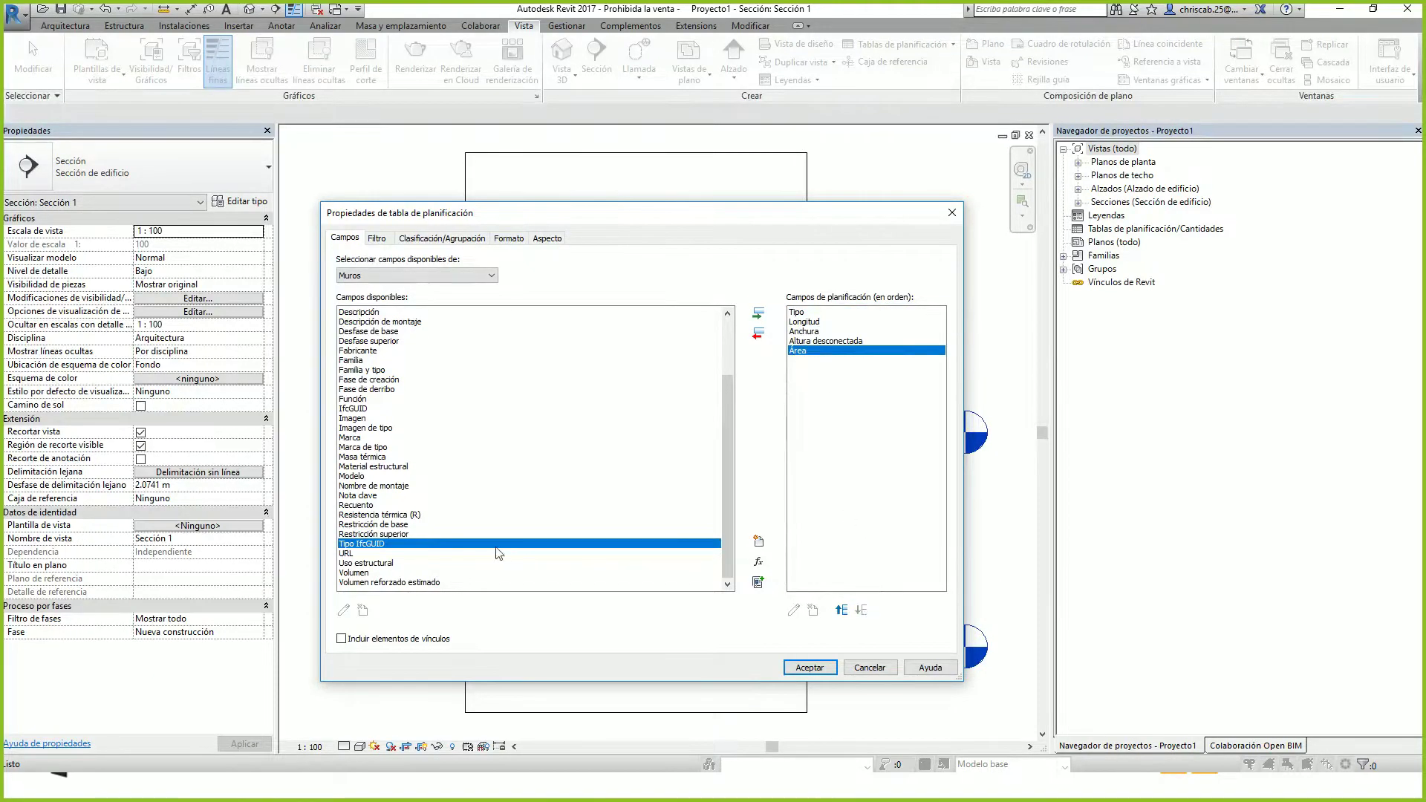
# Add the Volumen field as the last one, generate the wall schedule and widen its Tipo column to fit the type name
pyautogui.click(358, 572)
pyautogui.doubleClick(357, 573)
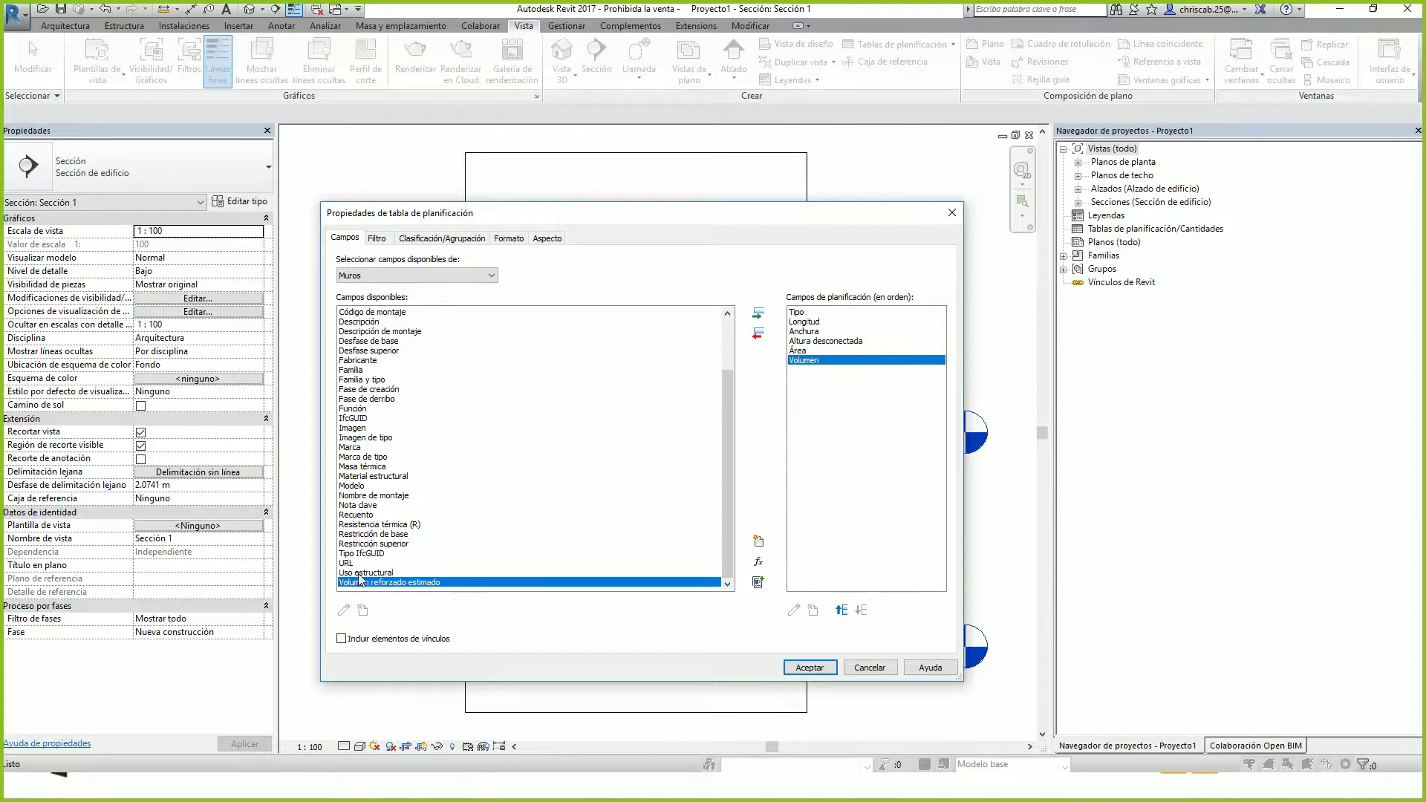
pyautogui.click(809, 667)
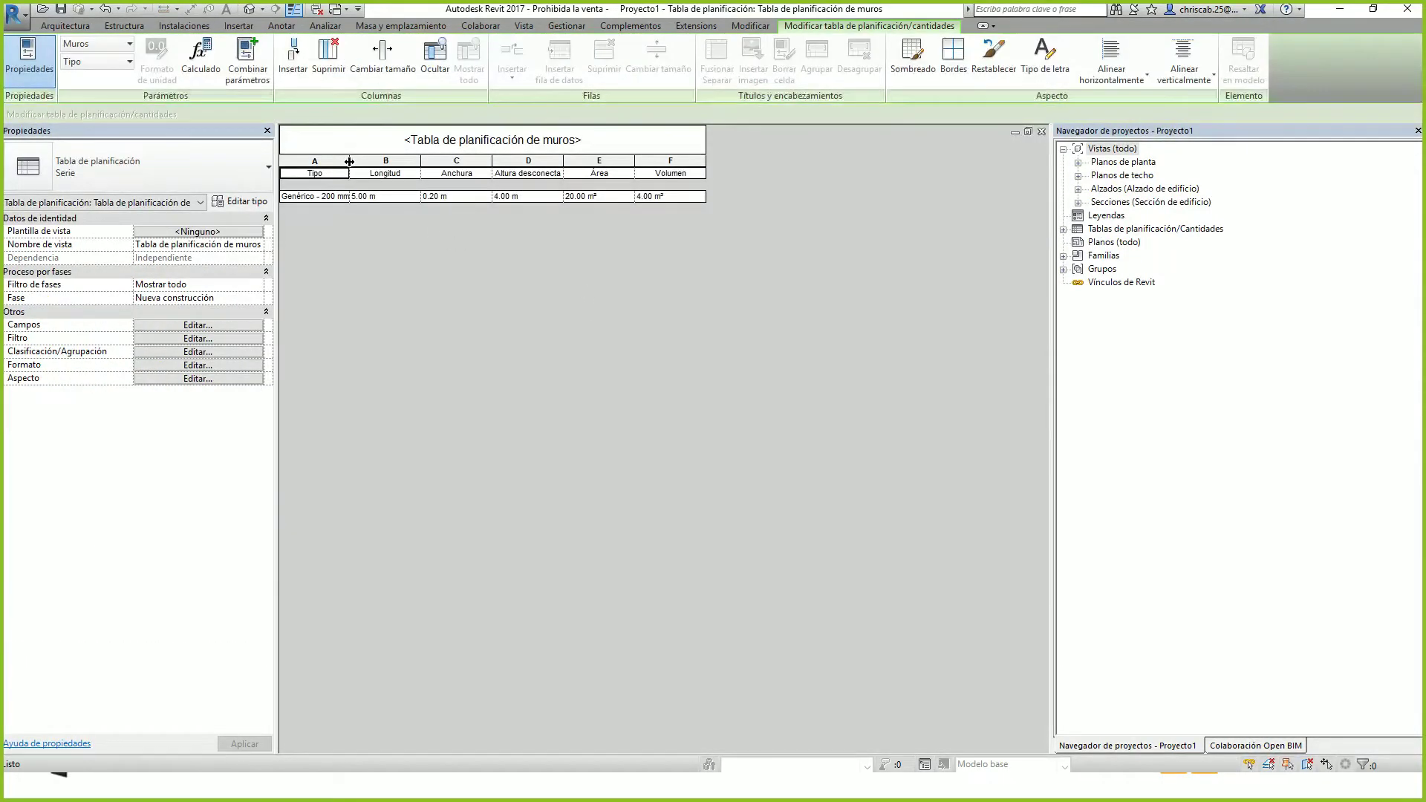
pyautogui.moveTo(349, 161)
pyautogui.mouseDown()
pyautogui.moveTo(426, 161)
pyautogui.moveTo(369, 161)
pyautogui.mouseUp()
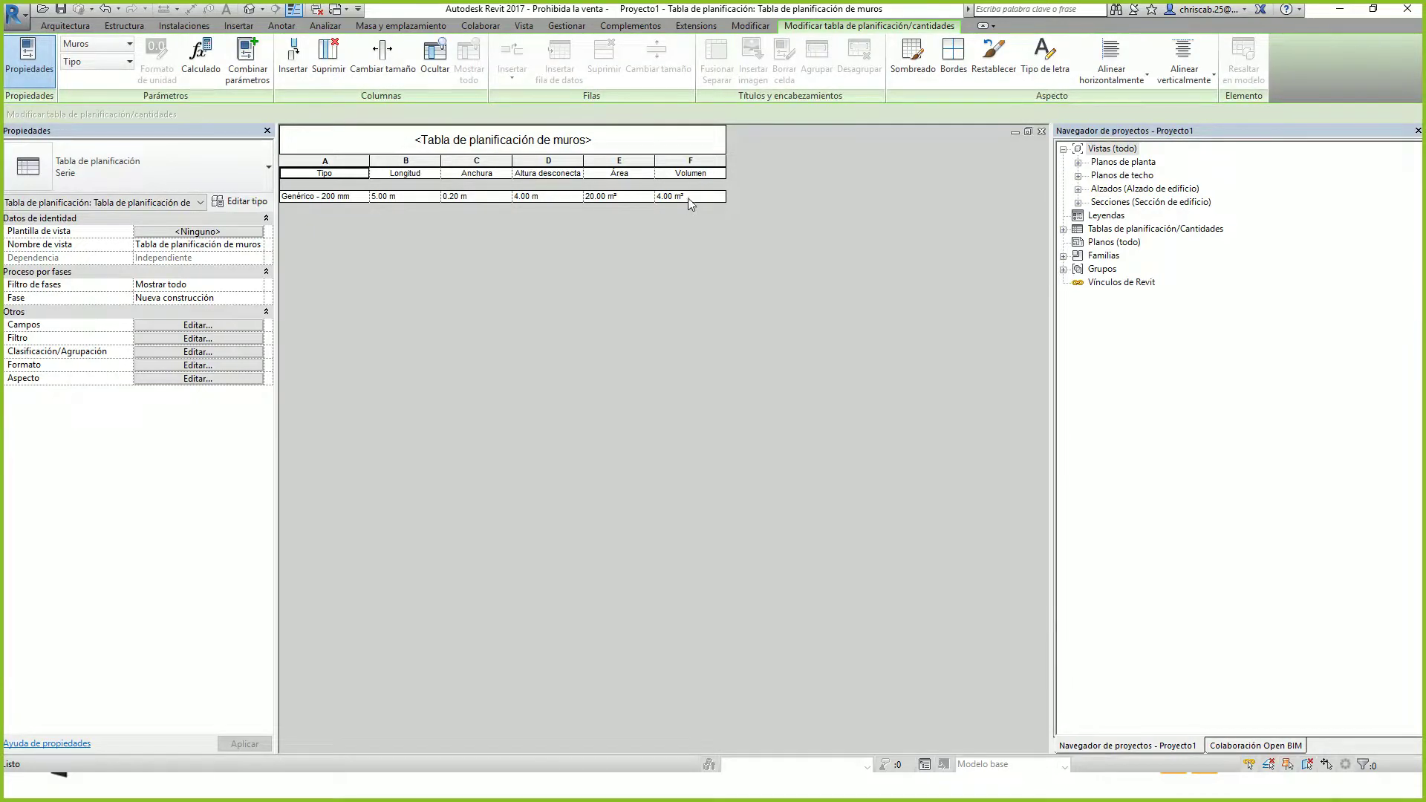
# Edit the wall's profile in the 3D view and cut a 1 m by 1 m rectangular opening in its upper left half
pyautogui.click(249, 8)
pyautogui.click(698, 338)
pyautogui.click(640, 74)
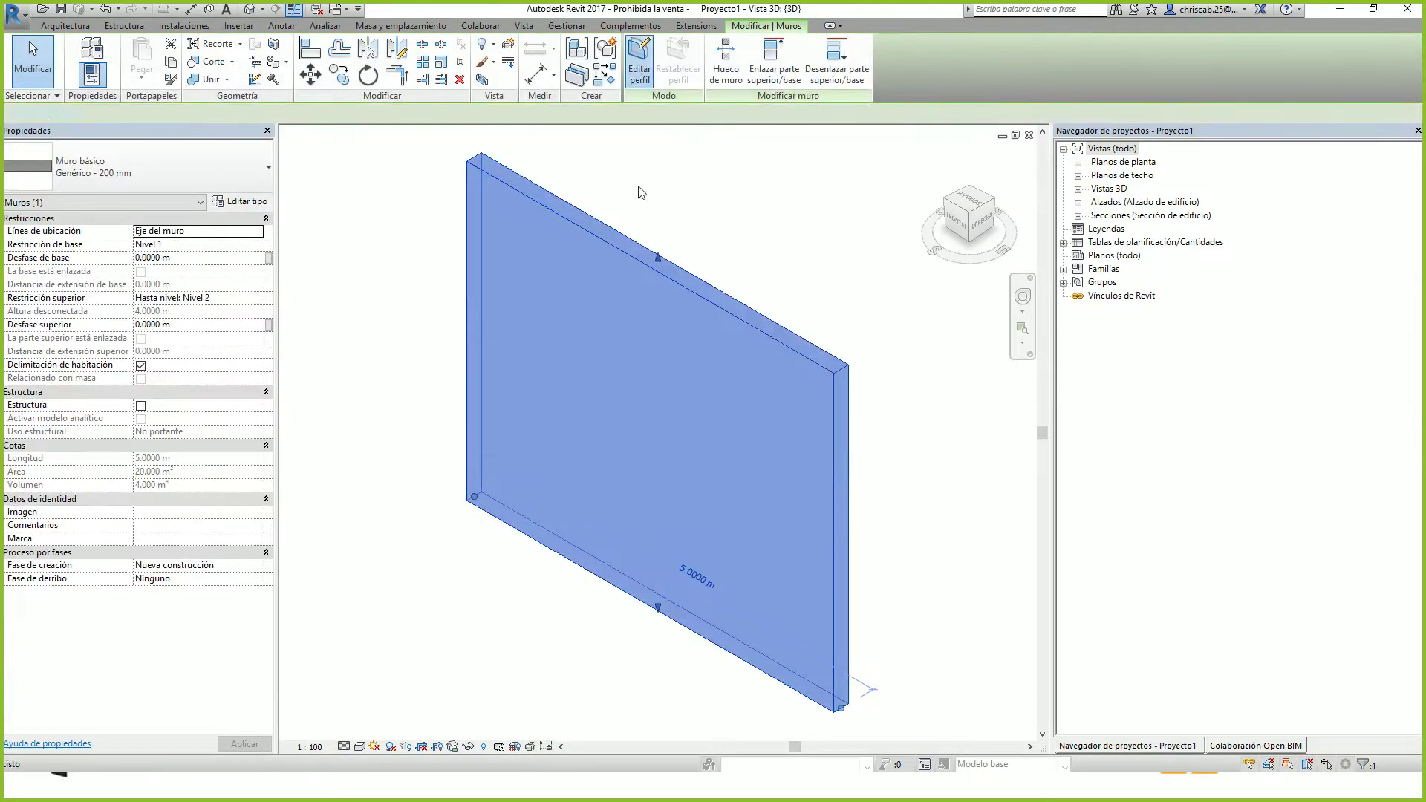
pyautogui.click(683, 46)
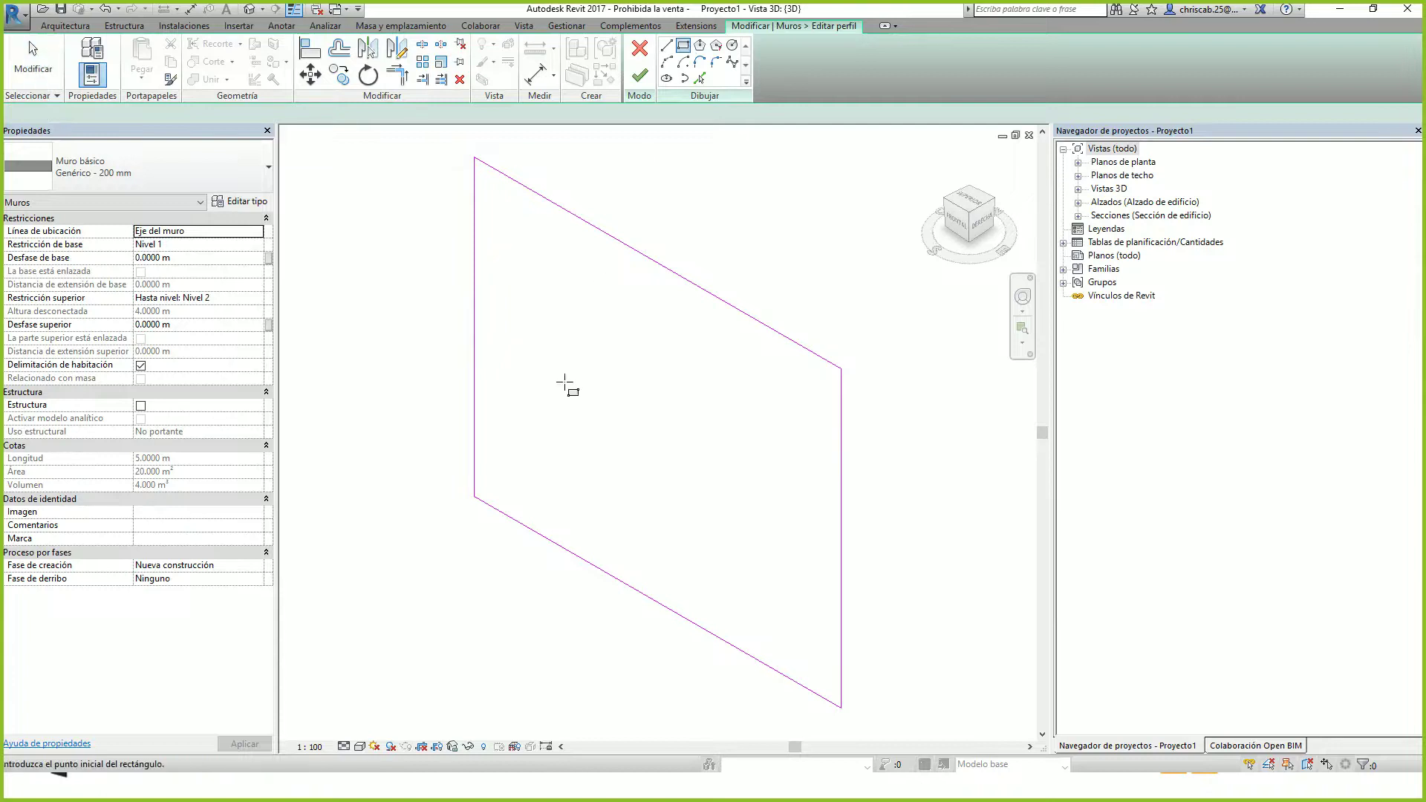
pyautogui.click(590, 336)
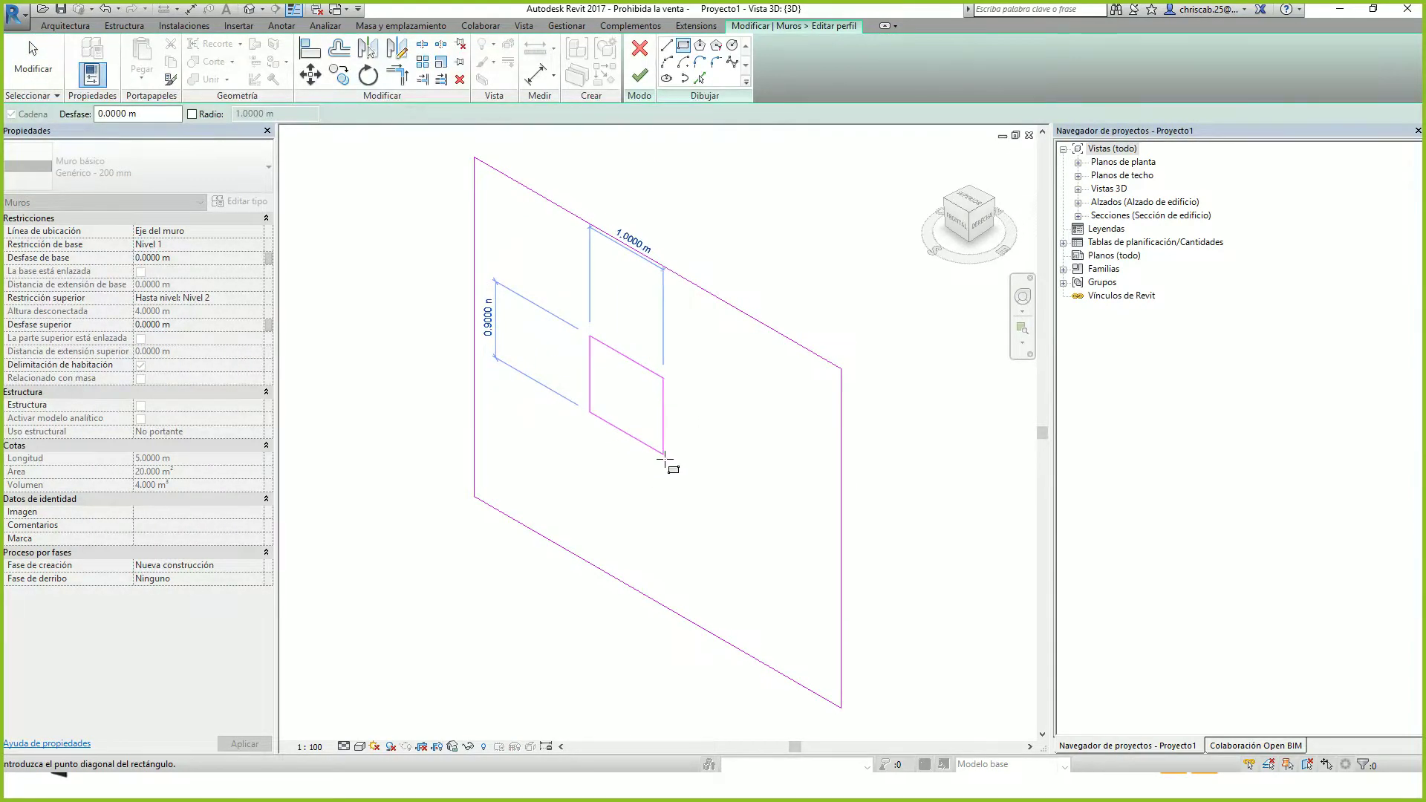
pyautogui.click(664, 463)
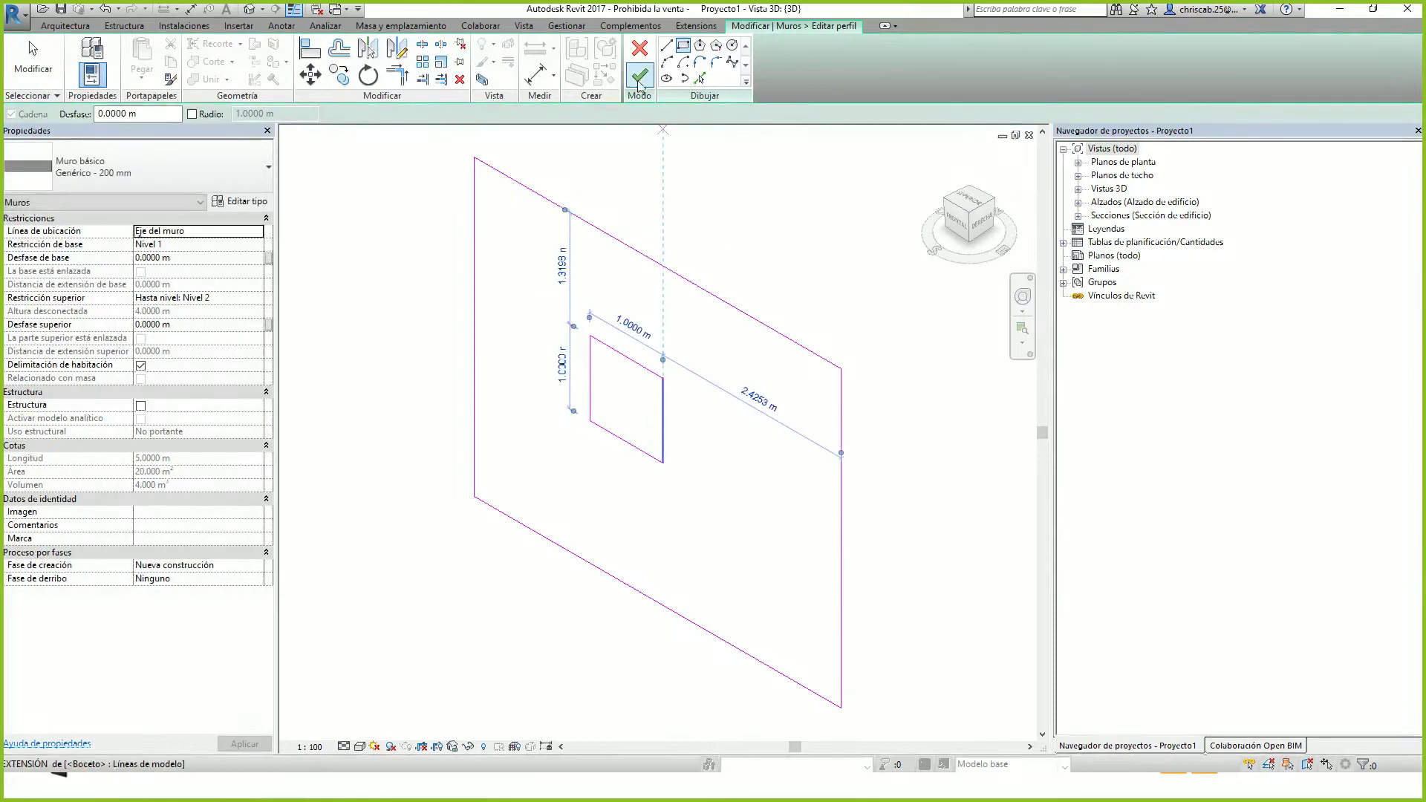
pyautogui.click(640, 75)
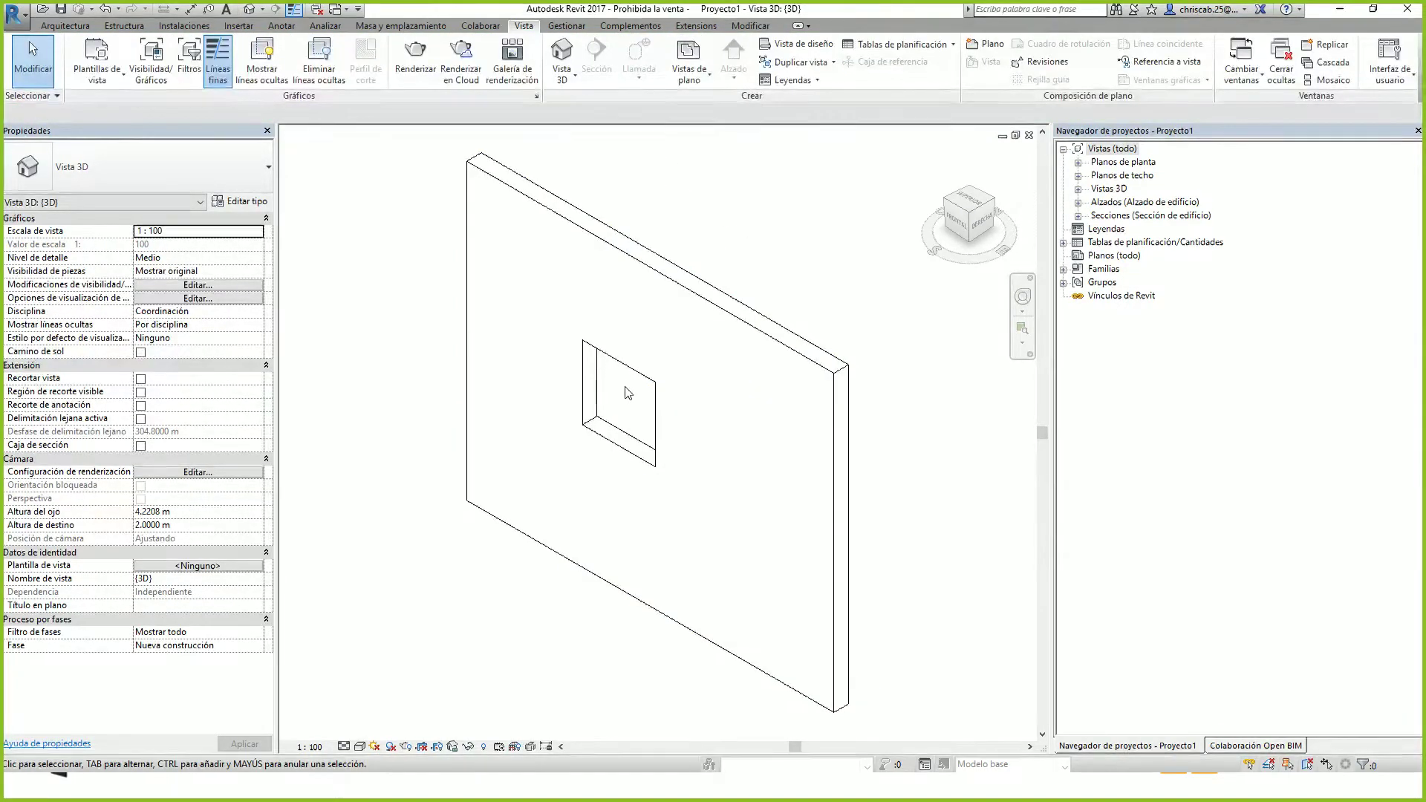
# Set the 3D view to the shaded visual style and open the wall schedule to check the area and volume
pyautogui.press('s')
pyautogui.press('d')
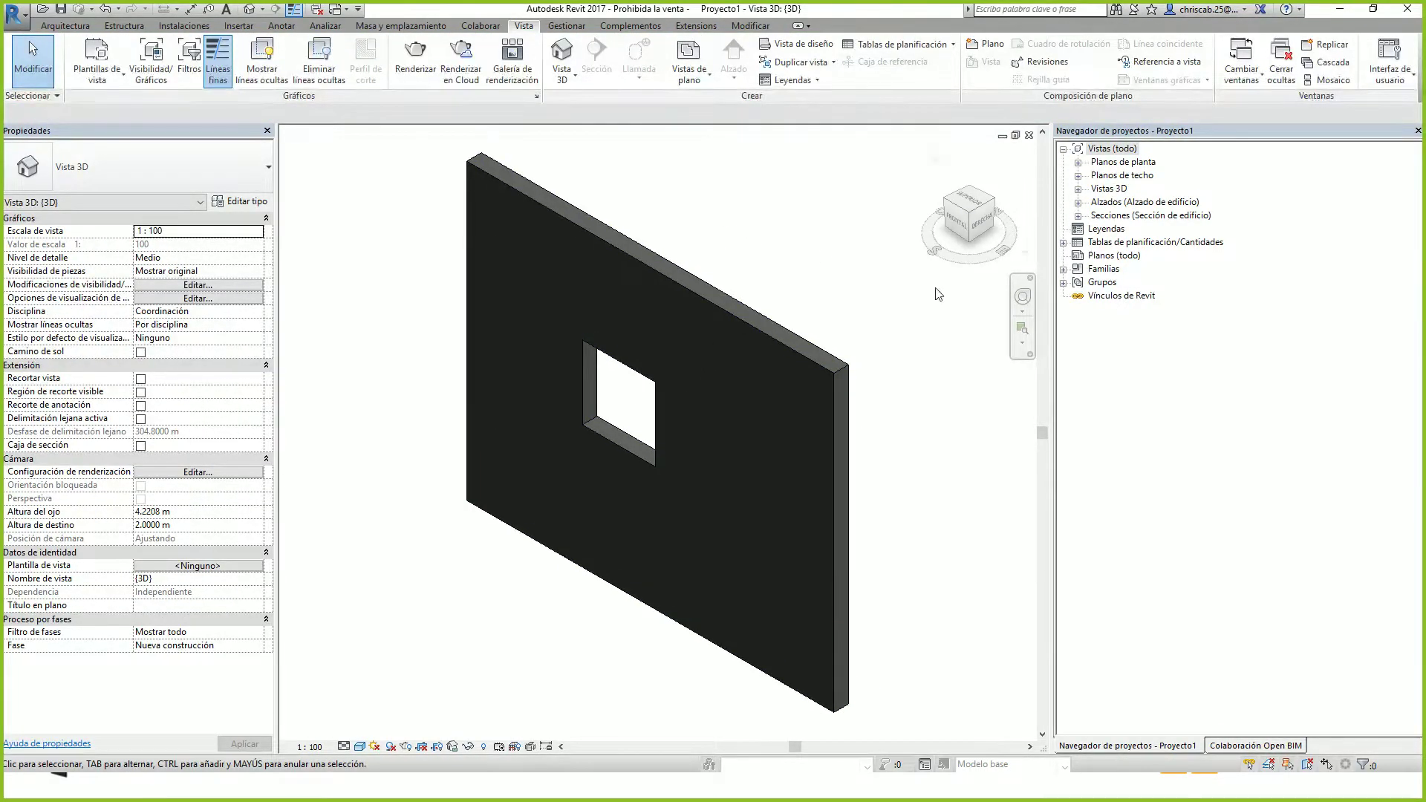
pyautogui.doubleClick(1117, 242)
pyautogui.doubleClick(1122, 256)
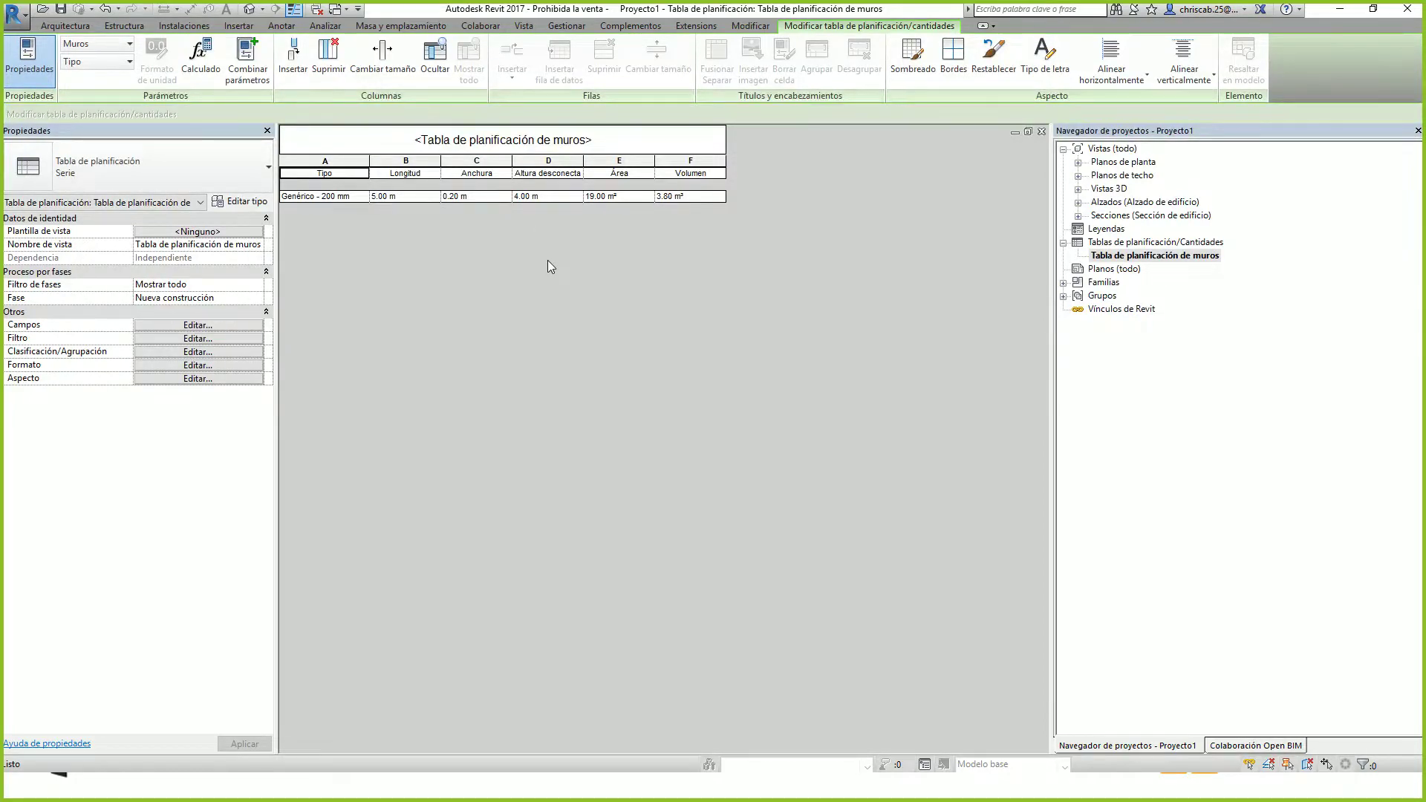
# Place a door in the wall between the opening and its right end in the 3D view, and reopen the wall schedule
pyautogui.click(249, 9)
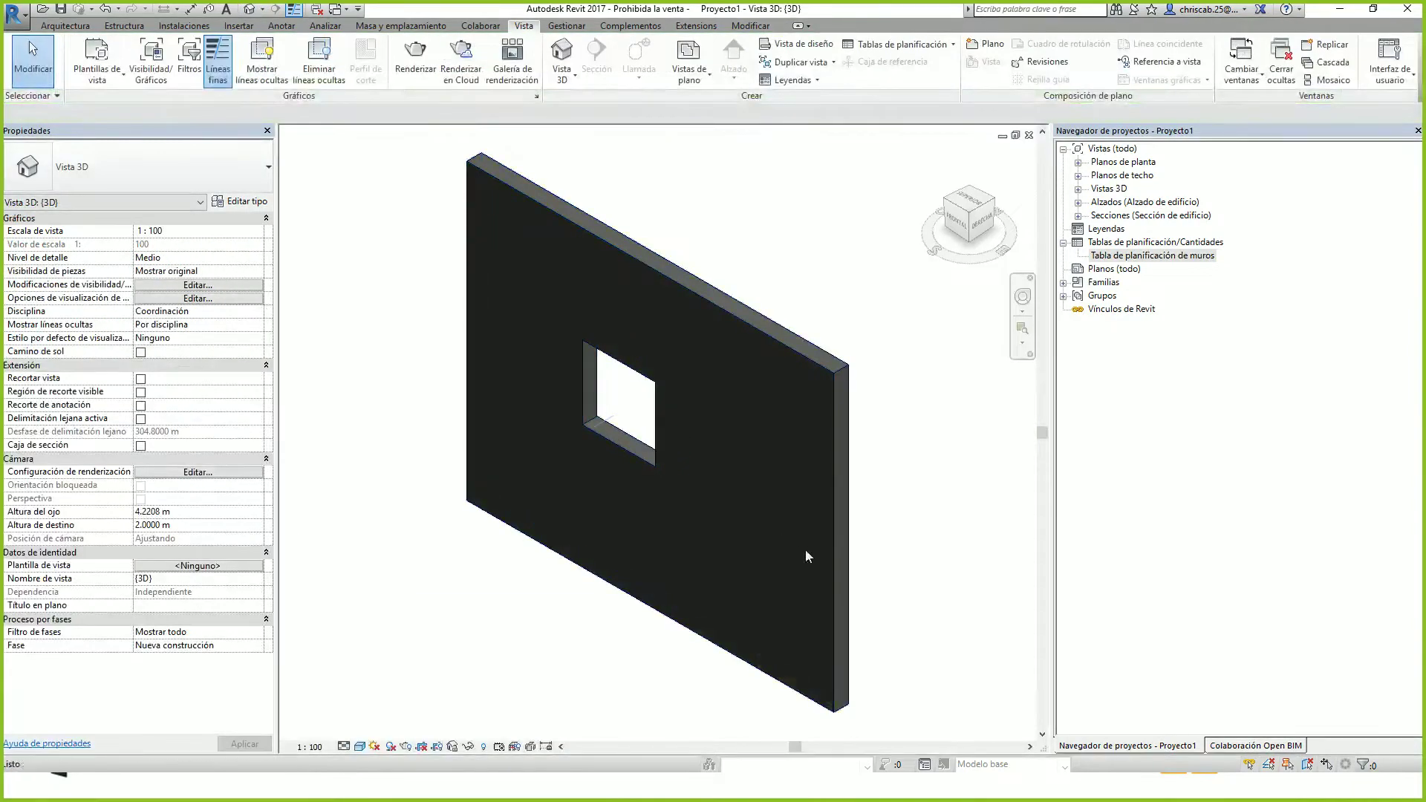
pyautogui.press('d')
pyautogui.press('r')
pyautogui.press('Escape')
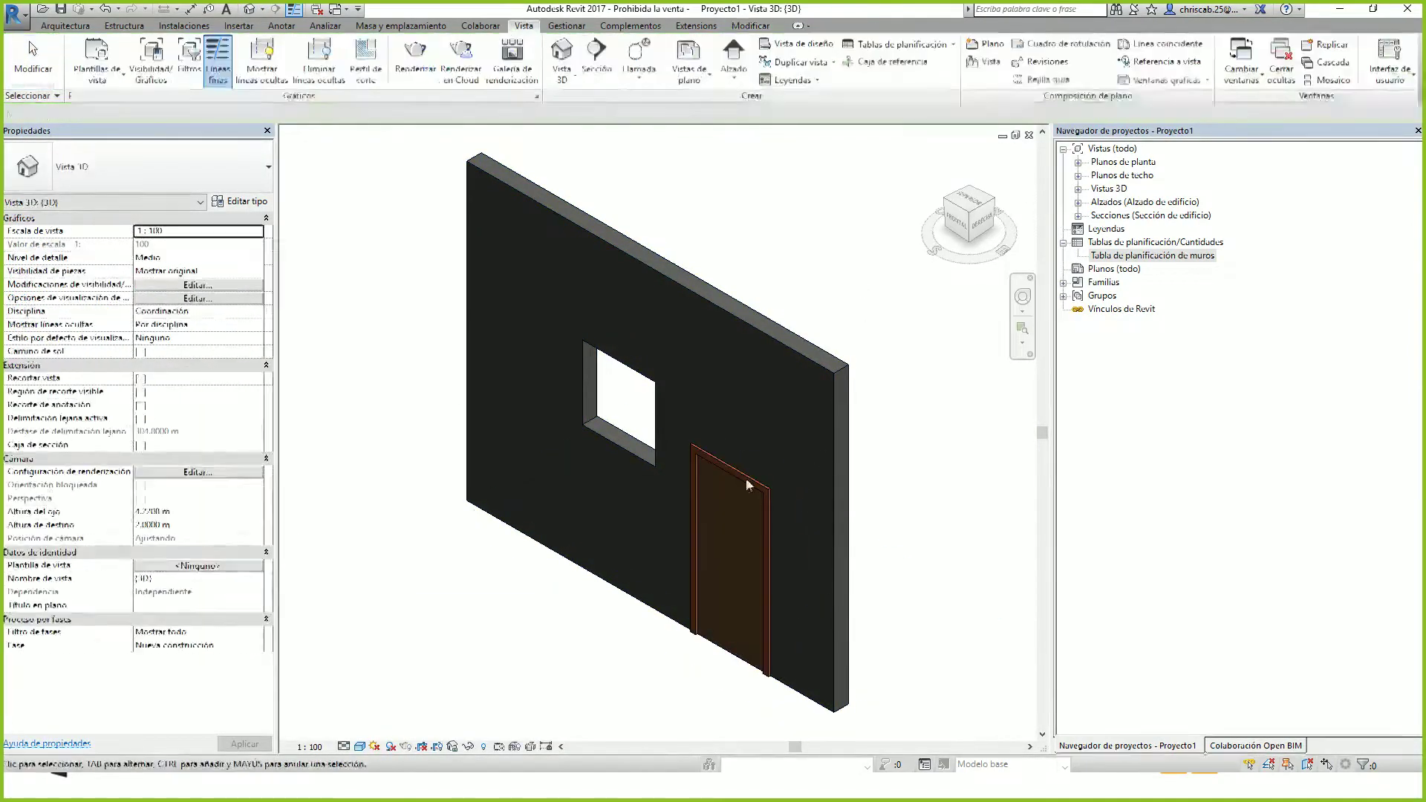
pyautogui.doubleClick(1142, 256)
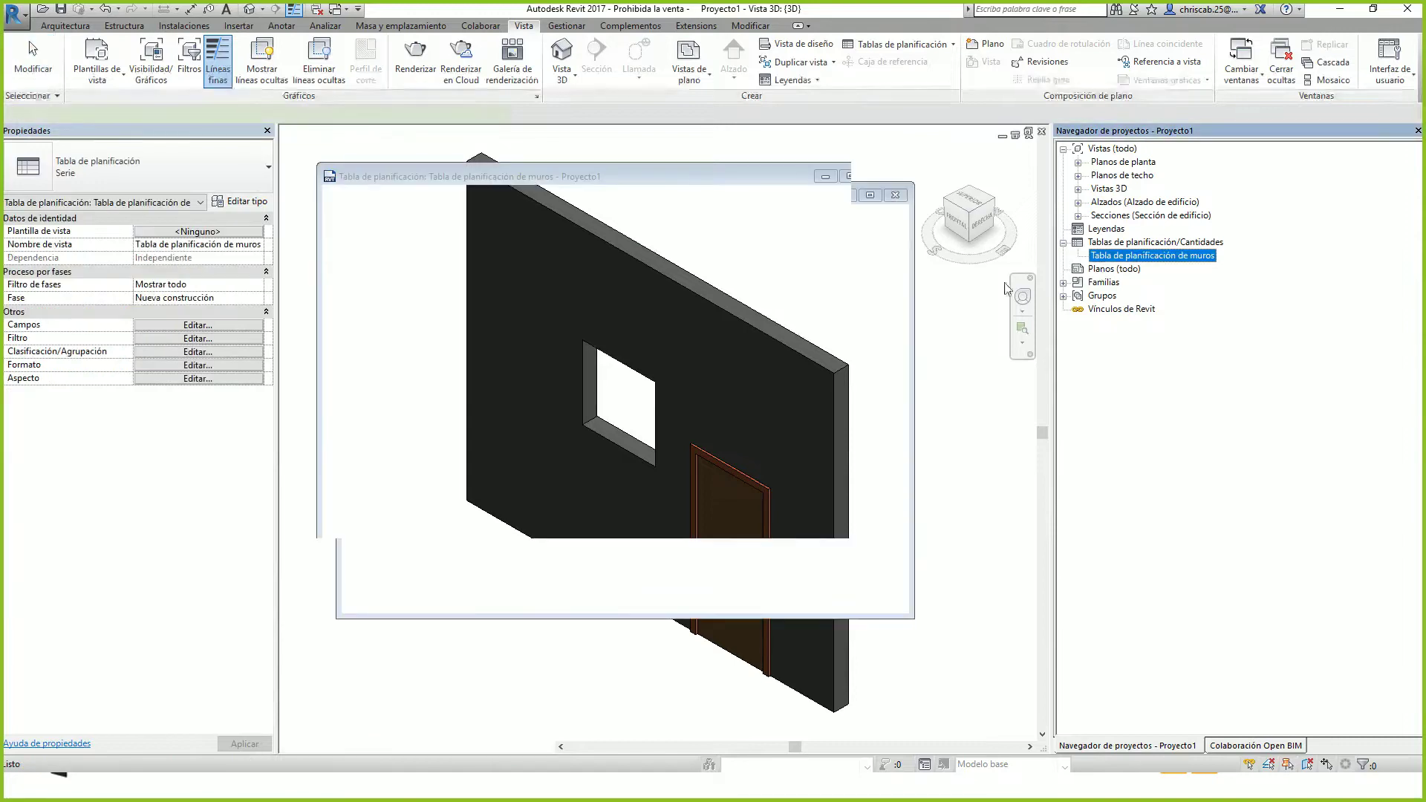
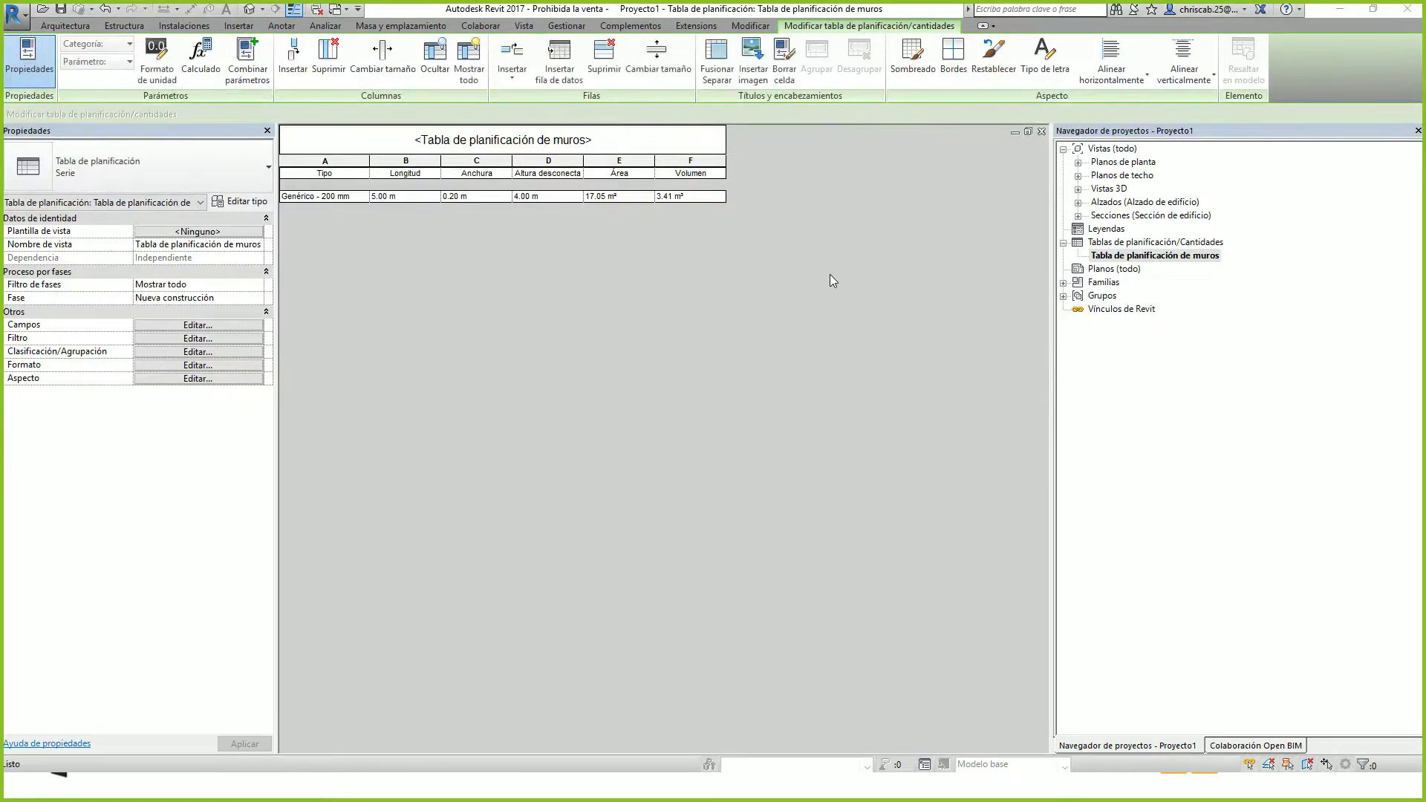
# Switch to Acrobat Reader and review the Presupuestos en Revit topics 02.01.00 to 02.05.00 in the course contents PDF
pyautogui.hotkey('alt', 'Tab')
pyautogui.scroll(-1, 607, 407)
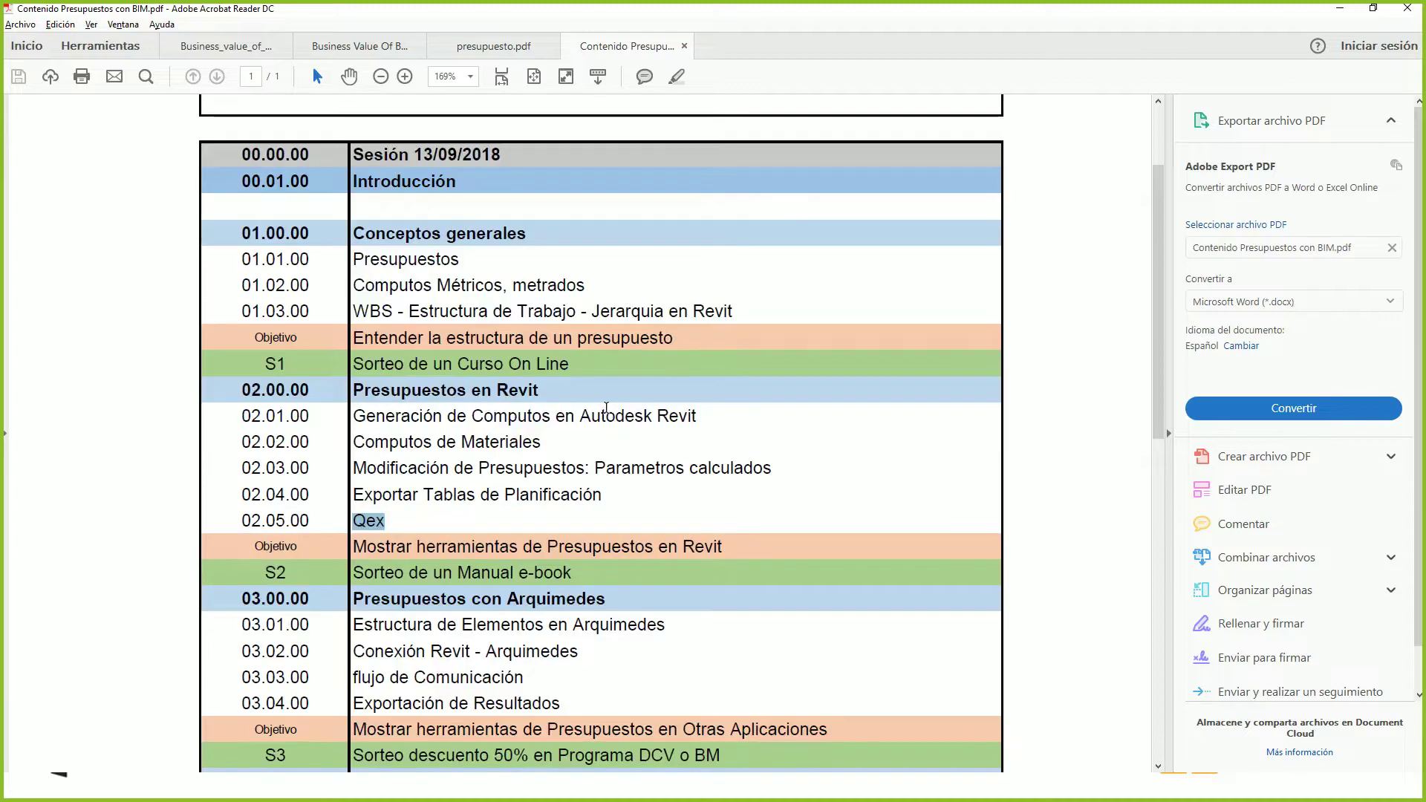
pyautogui.click(655, 381)
pyautogui.moveTo(354, 416); pyautogui.dragTo(696, 417)
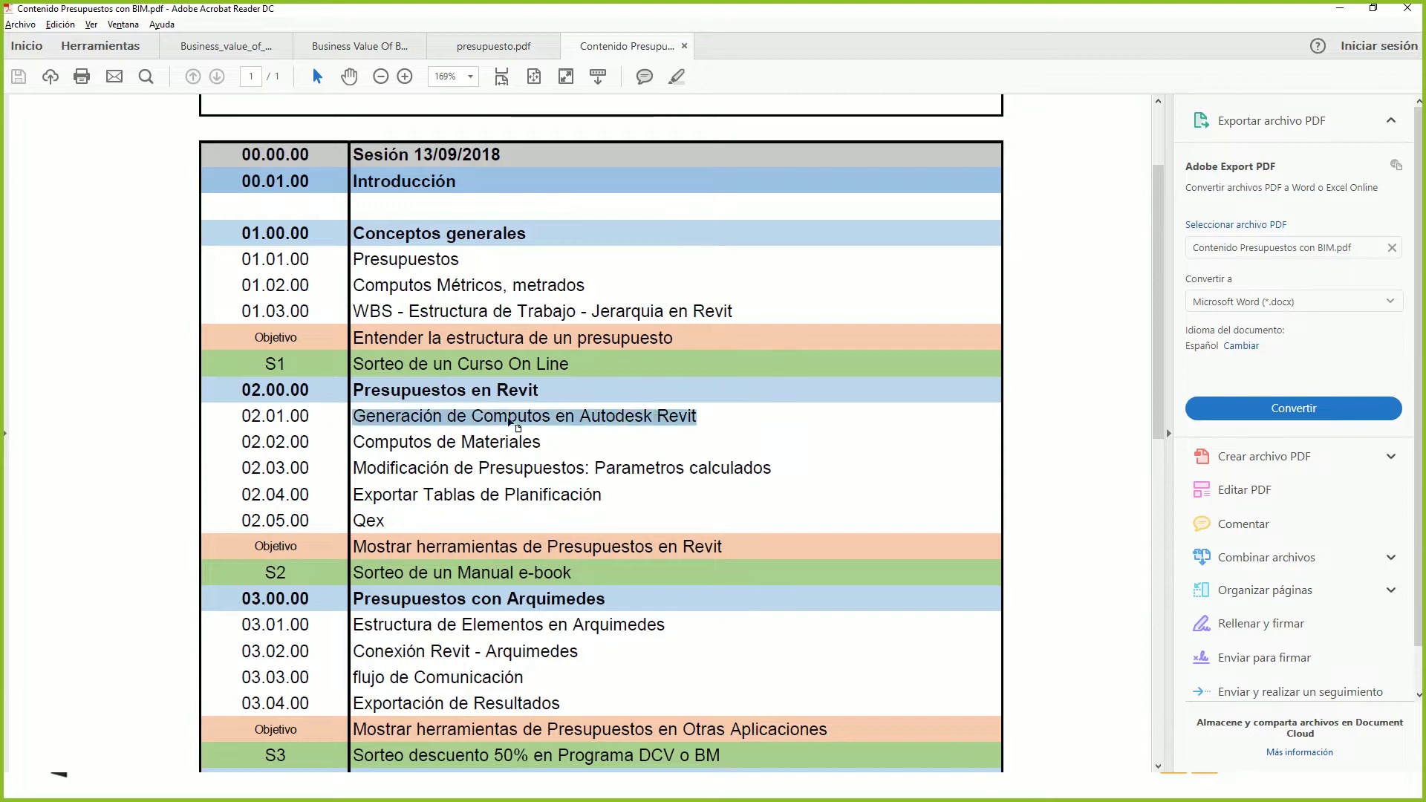
pyautogui.moveTo(354, 442); pyautogui.dragTo(542, 443)
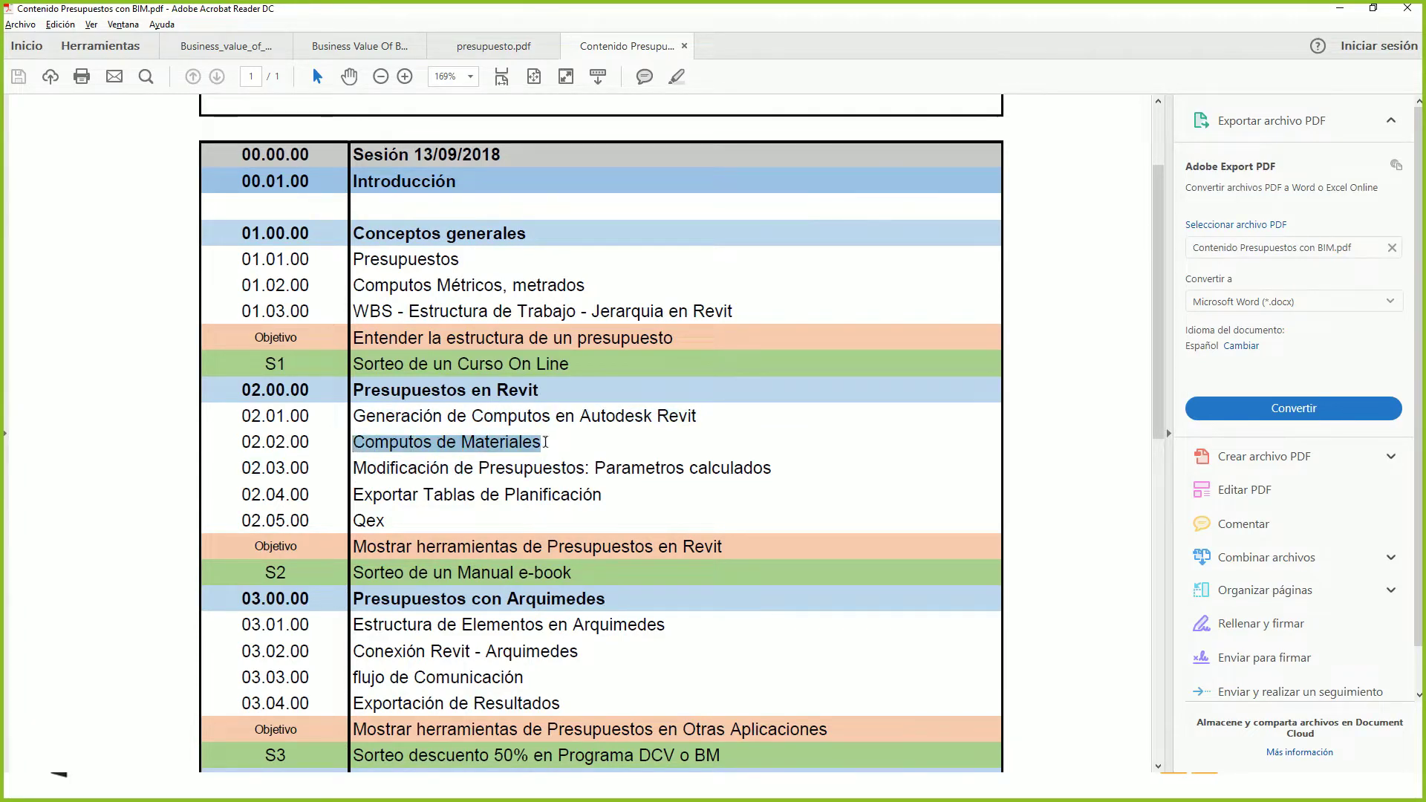
pyautogui.moveTo(355, 468); pyautogui.dragTo(758, 469)
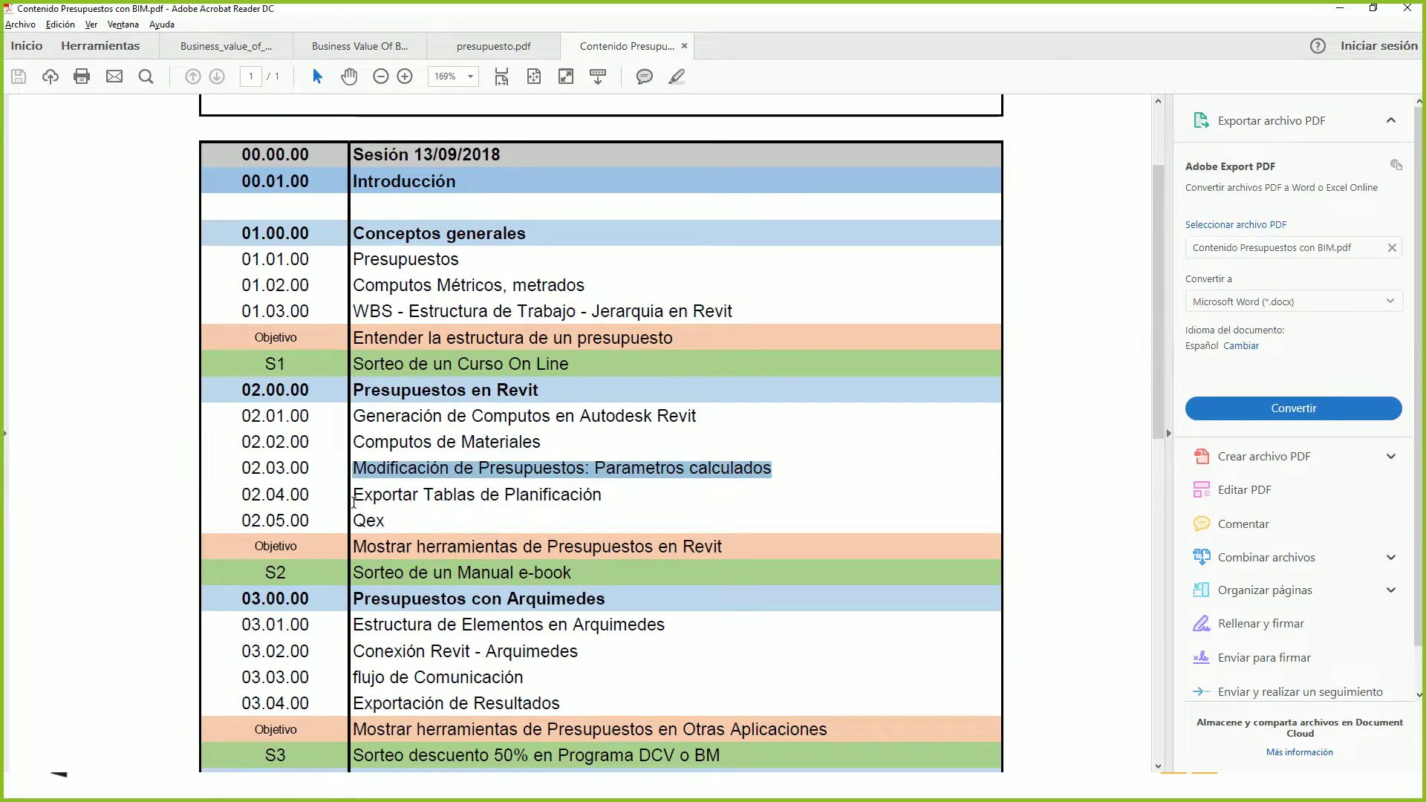
pyautogui.moveTo(356, 494); pyautogui.dragTo(537, 499)
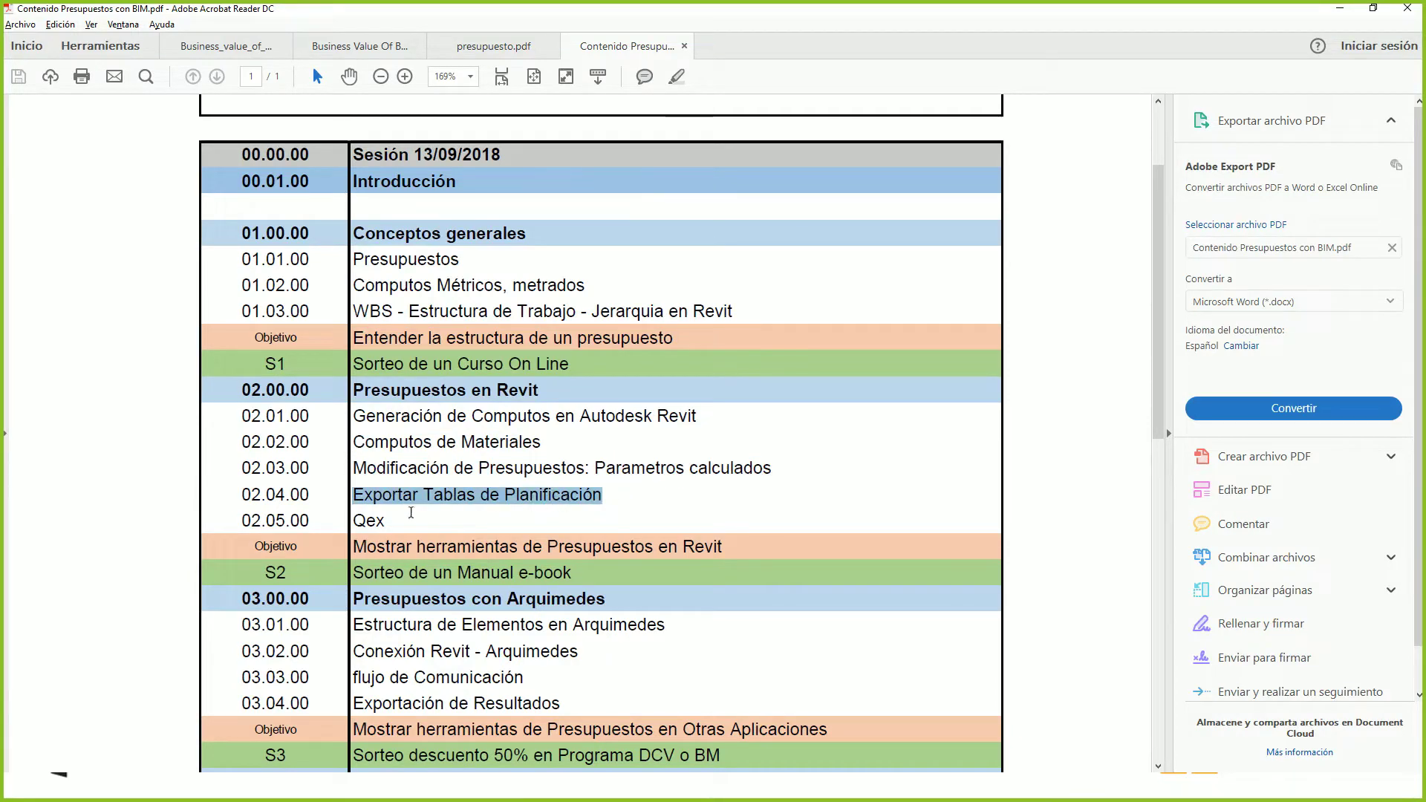
pyautogui.moveTo(352, 522); pyautogui.dragTo(387, 522)
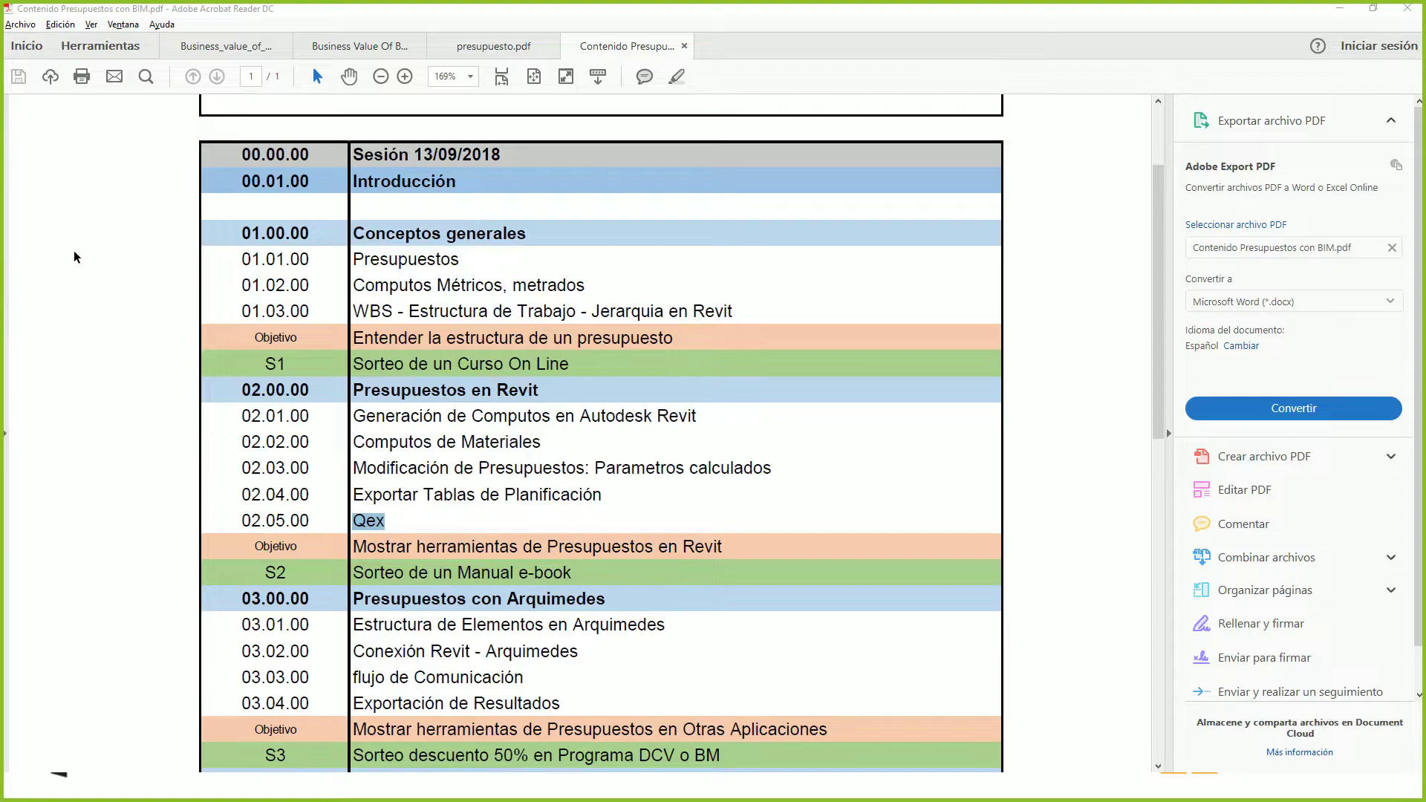
# Return to Revit and switch from the wall schedule to the 3D view of the wall
pyautogui.hotkey('alt', 'Tab')
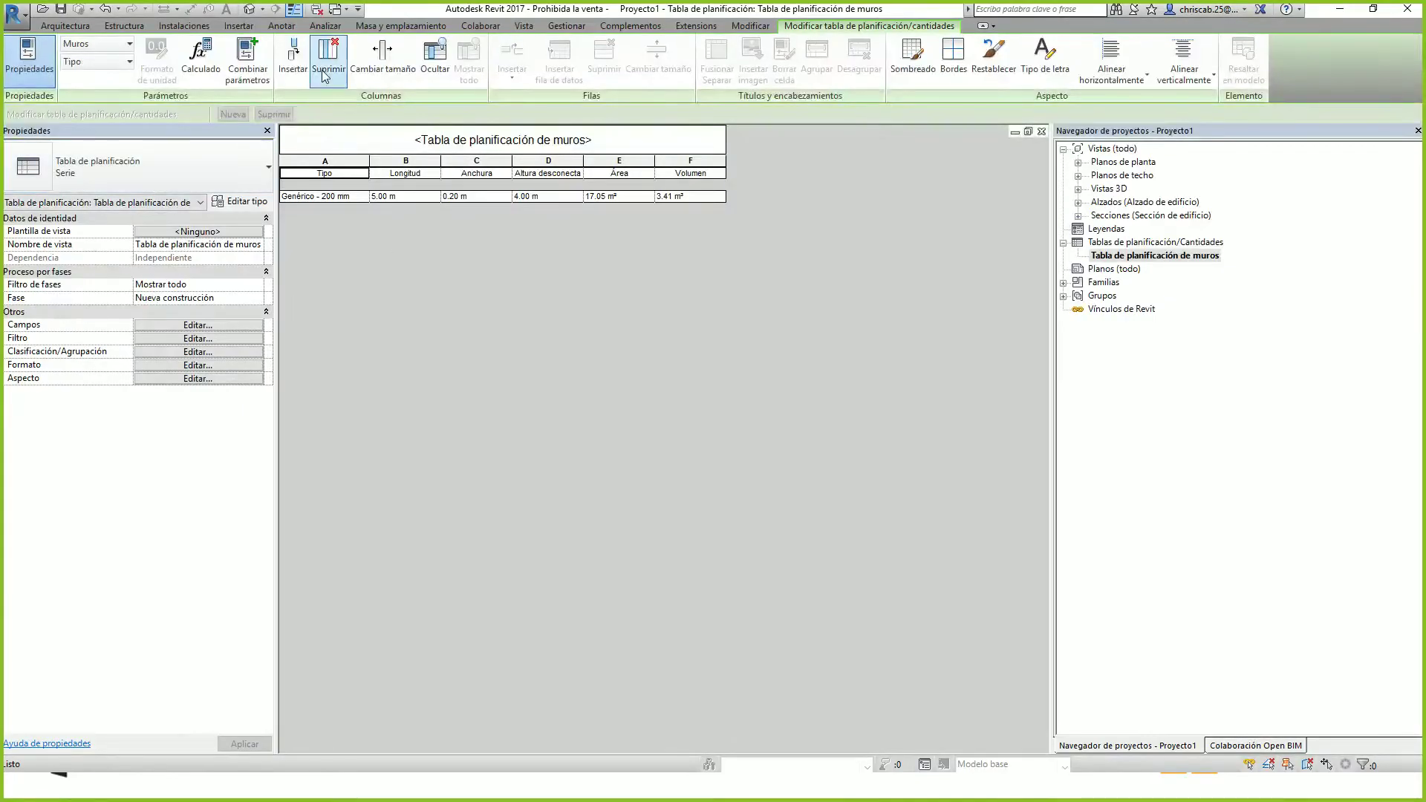
pyautogui.click(251, 9)
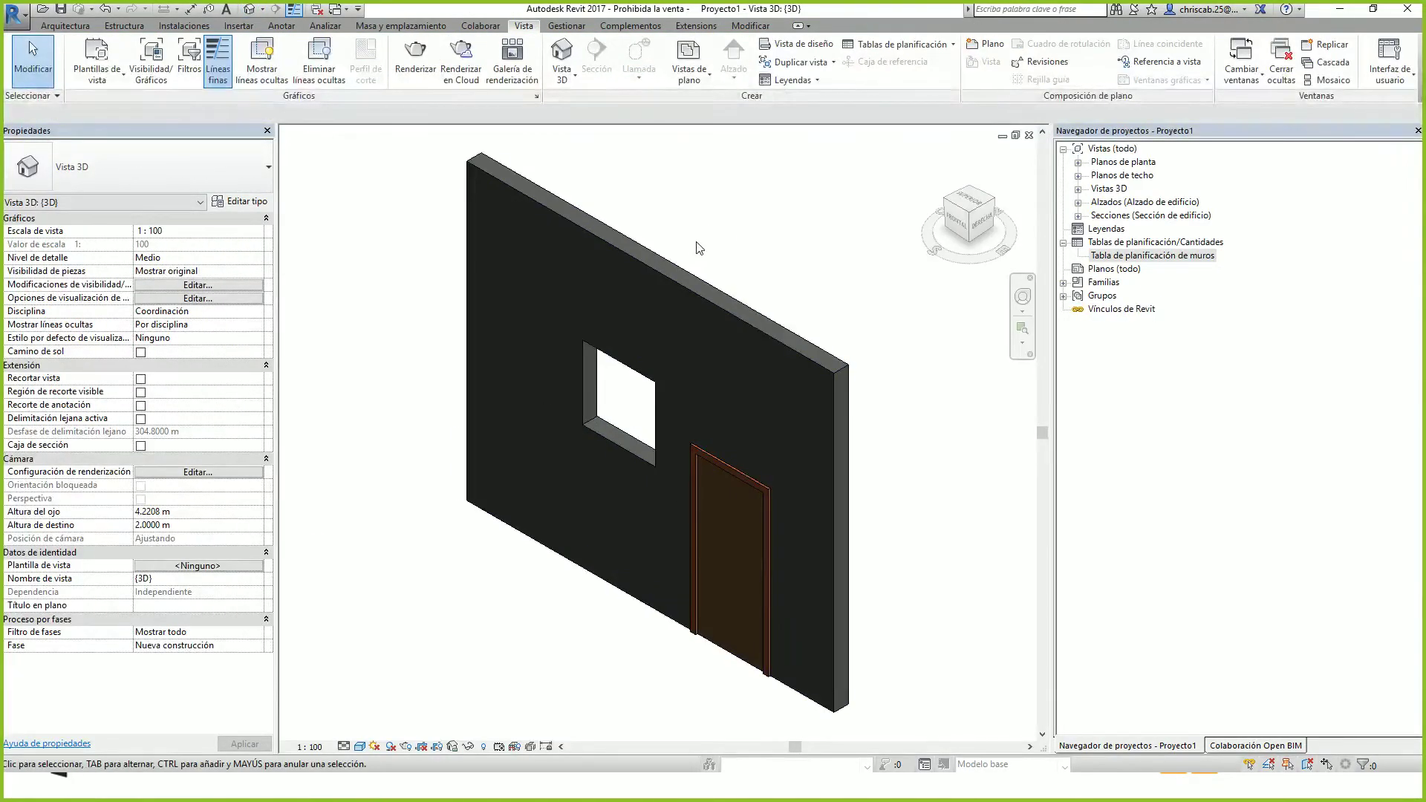
# Select the sample wall in the 3D view and inspect its properties and geometry from another angle
pyautogui.click(692, 294)
pyautogui.keyDown('shift'); pyautogui.moveTo(776, 327); pyautogui.dragTo(748, 350, button='middle'); pyautogui.keyUp('shift')
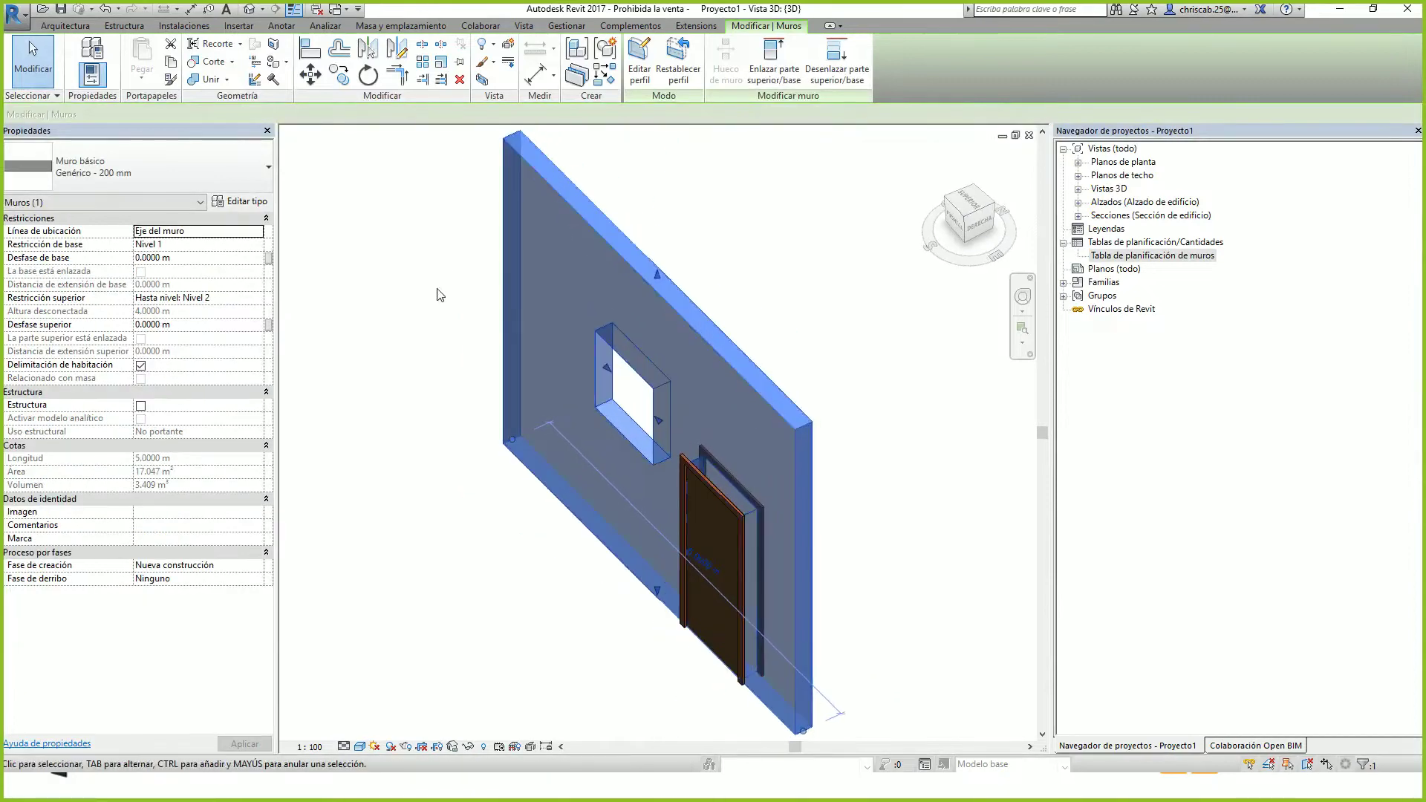
pyautogui.click(429, 309)
# Cycle through the open views, past the wall schedule, to the 3D view of the Prueba Presupuestos project
pyautogui.hotkey('ctrl', 'Tab')
pyautogui.hotkey('ctrl', 'Tab')
pyautogui.hotkey('ctrl', 'Tab')
pyautogui.hotkey('ctrl', 'Tab')
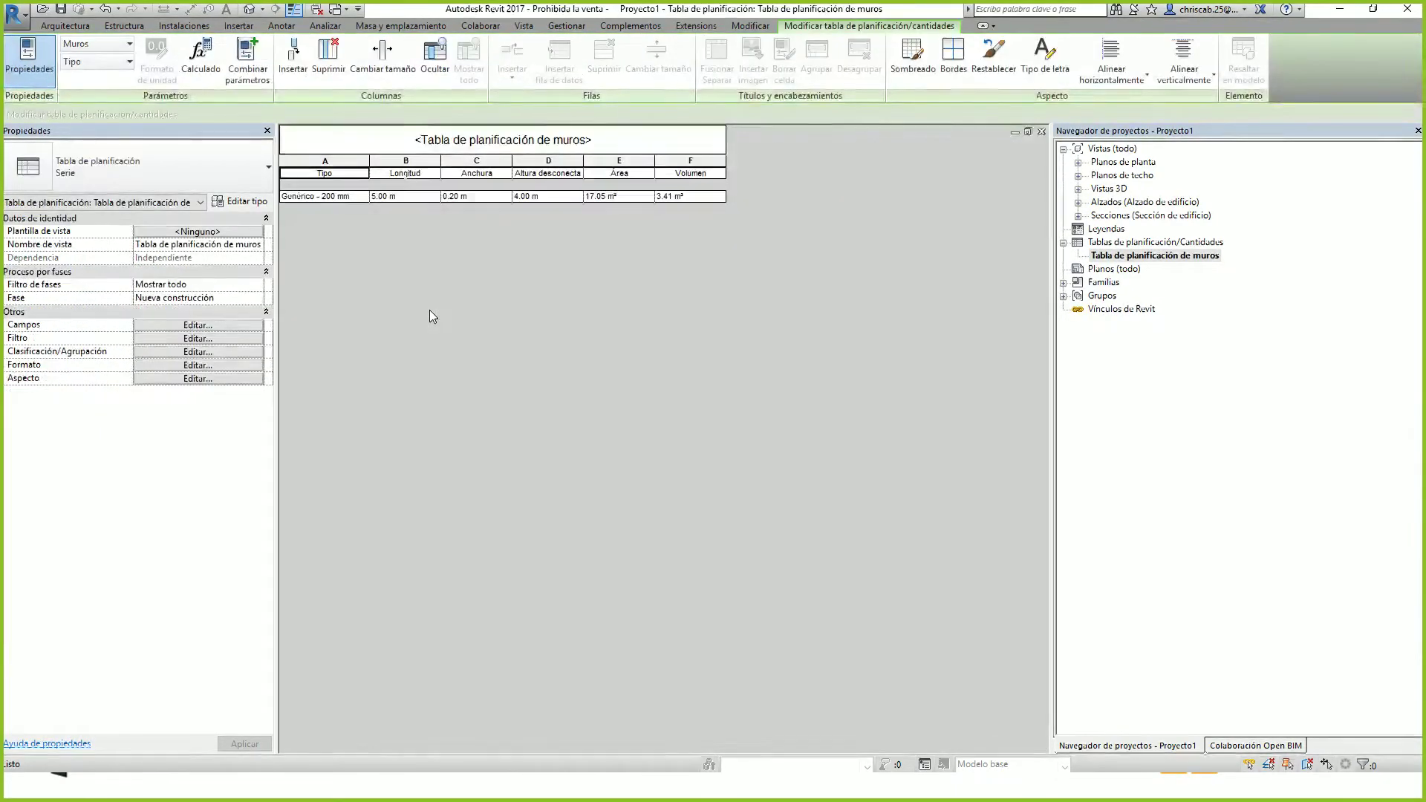
pyautogui.hotkey('ctrl', 'Tab')
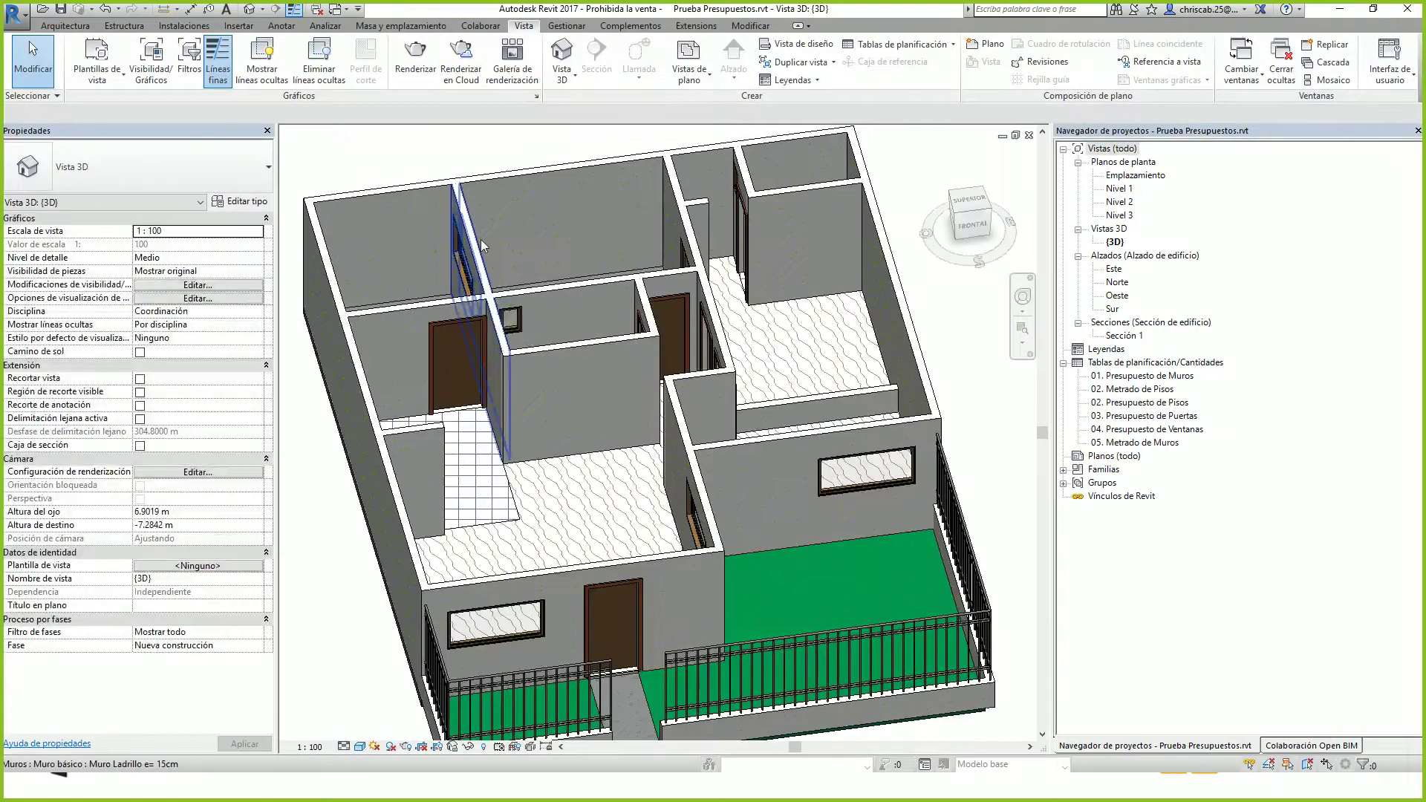
# Examine the layer structure of the interior Muro Ladrillo e= 15cm wall type and close it without changes
pyautogui.click(486, 258)
pyautogui.keyDown('shift'); pyautogui.moveTo(487, 258); pyautogui.dragTo(646, 390); pyautogui.keyUp('shift')
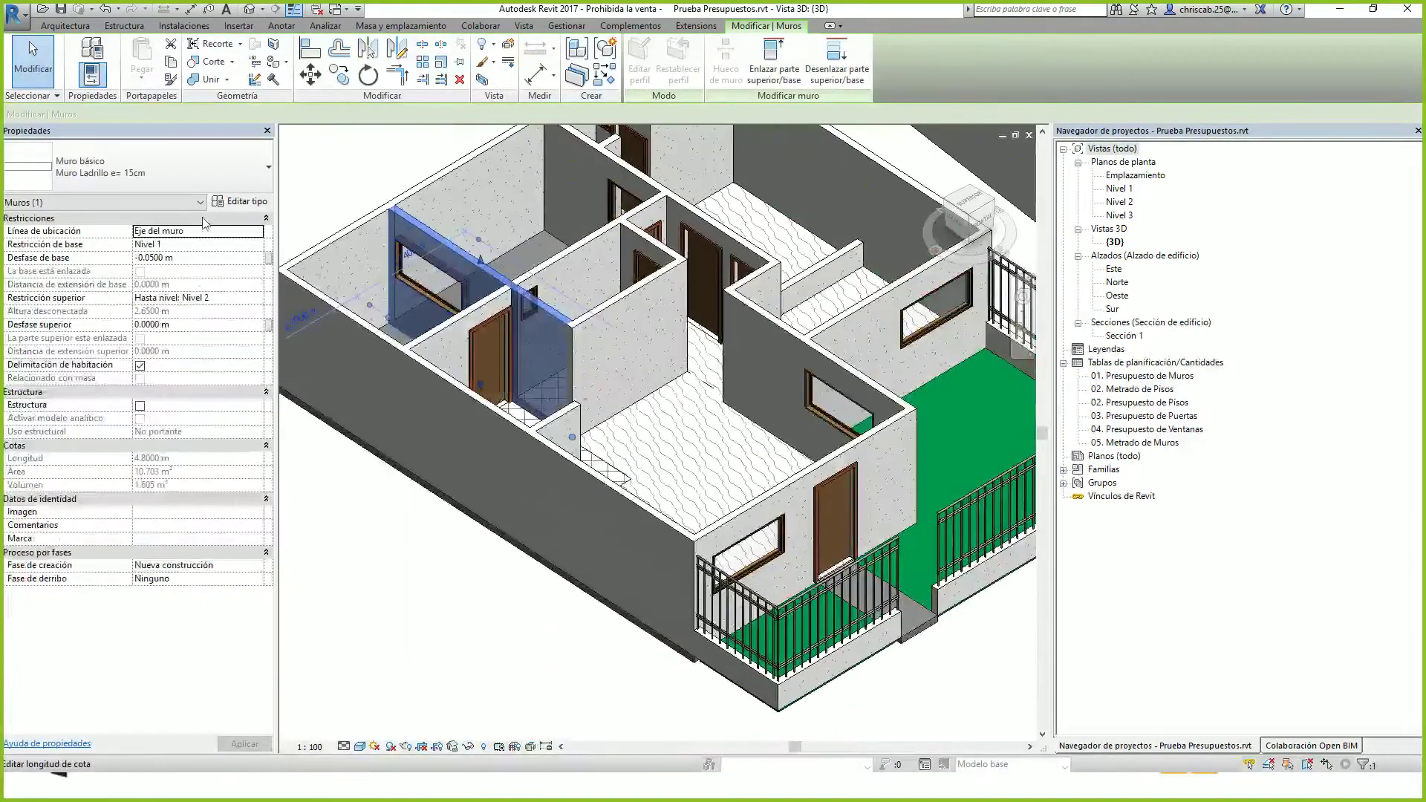
pyautogui.click(236, 202)
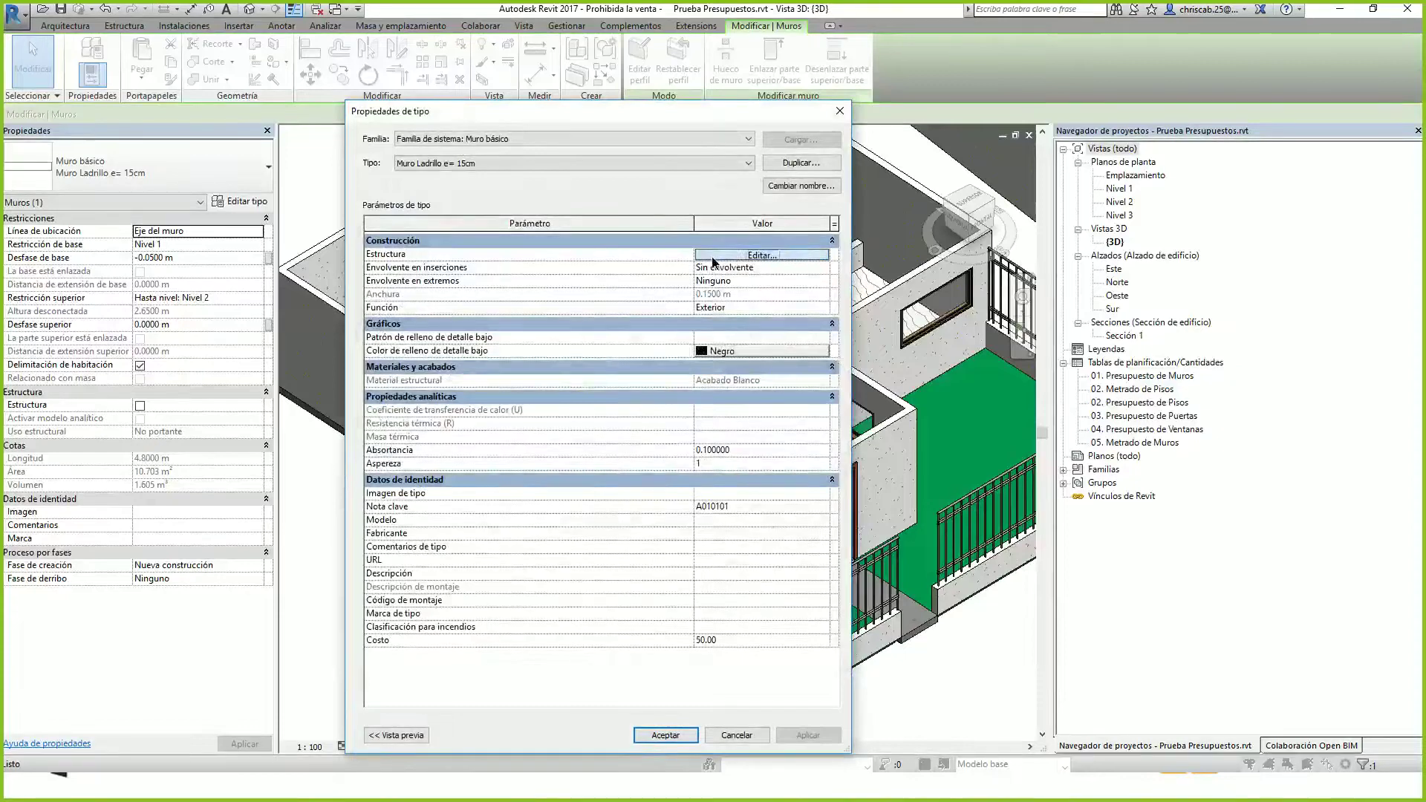
pyautogui.click(763, 256)
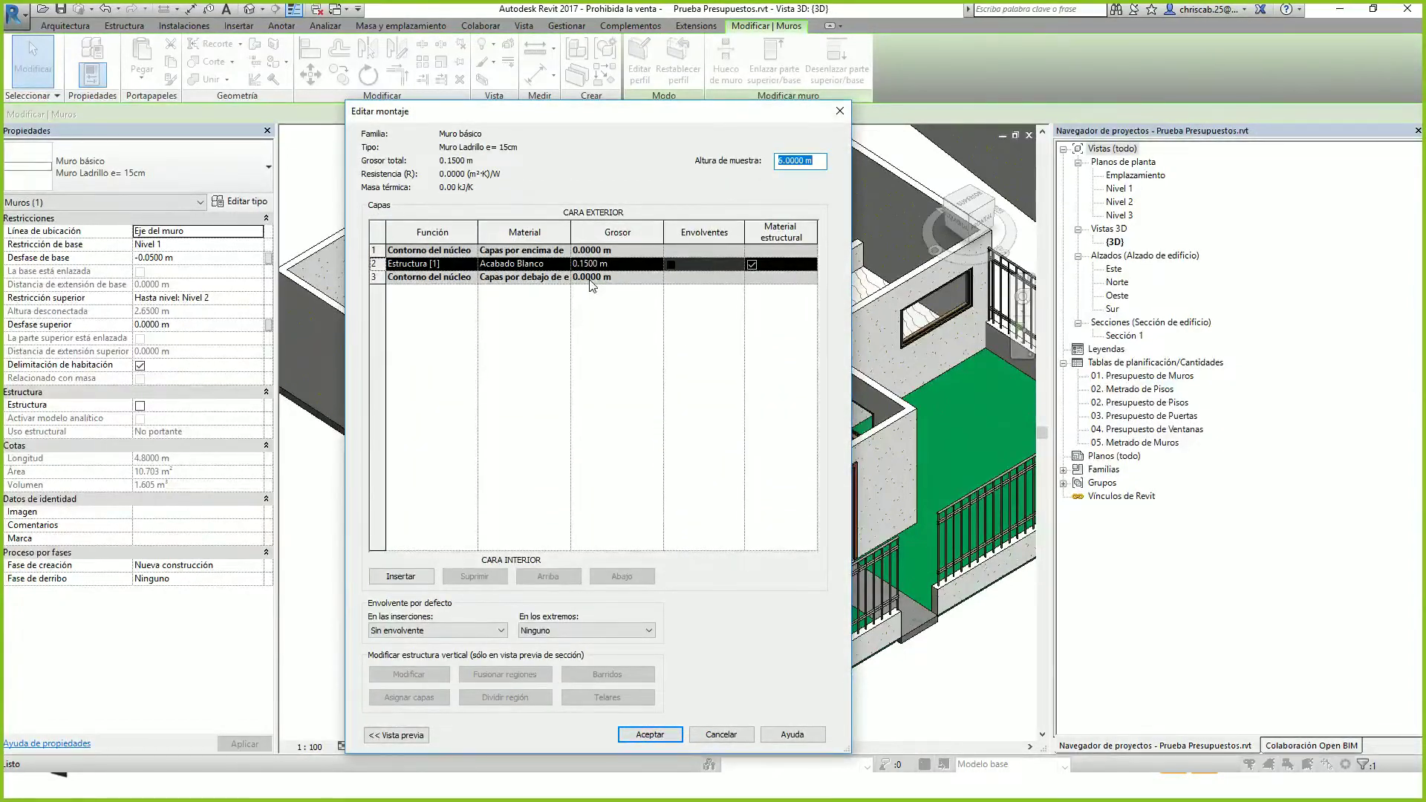
pyautogui.press('Escape')
pyautogui.press('Escape')
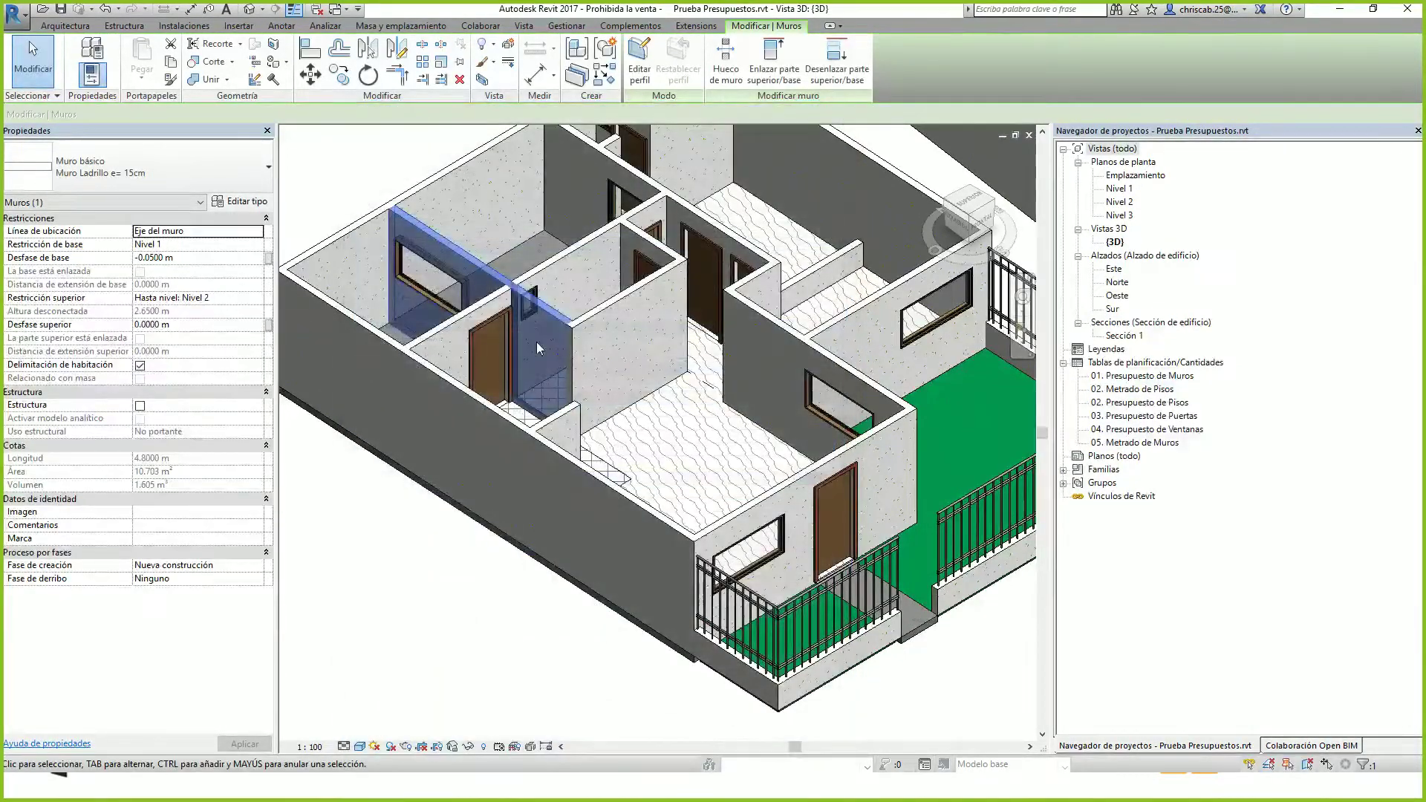
# Leaf through the floor and door schedules and the Nivel 1 plan of Prueba Presupuestos, and return to Proyecto1's 3D view
pyautogui.click(349, 159)
pyautogui.hotkey('ctrl', 'Tab')
pyautogui.hotkey('ctrl', 'Tab')
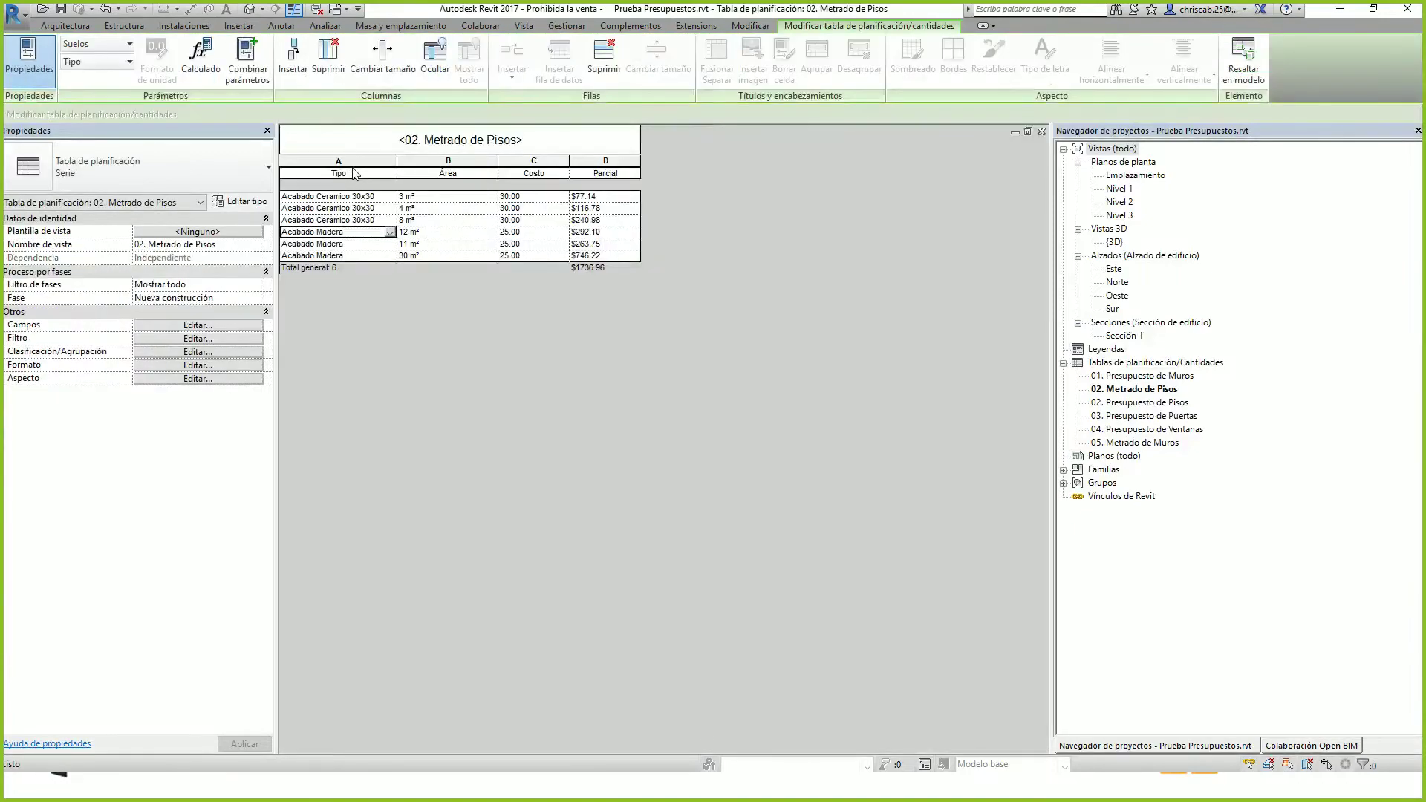
pyautogui.hotkey('ctrl', 'Tab')
pyautogui.hotkey('ctrl', 'Tab')
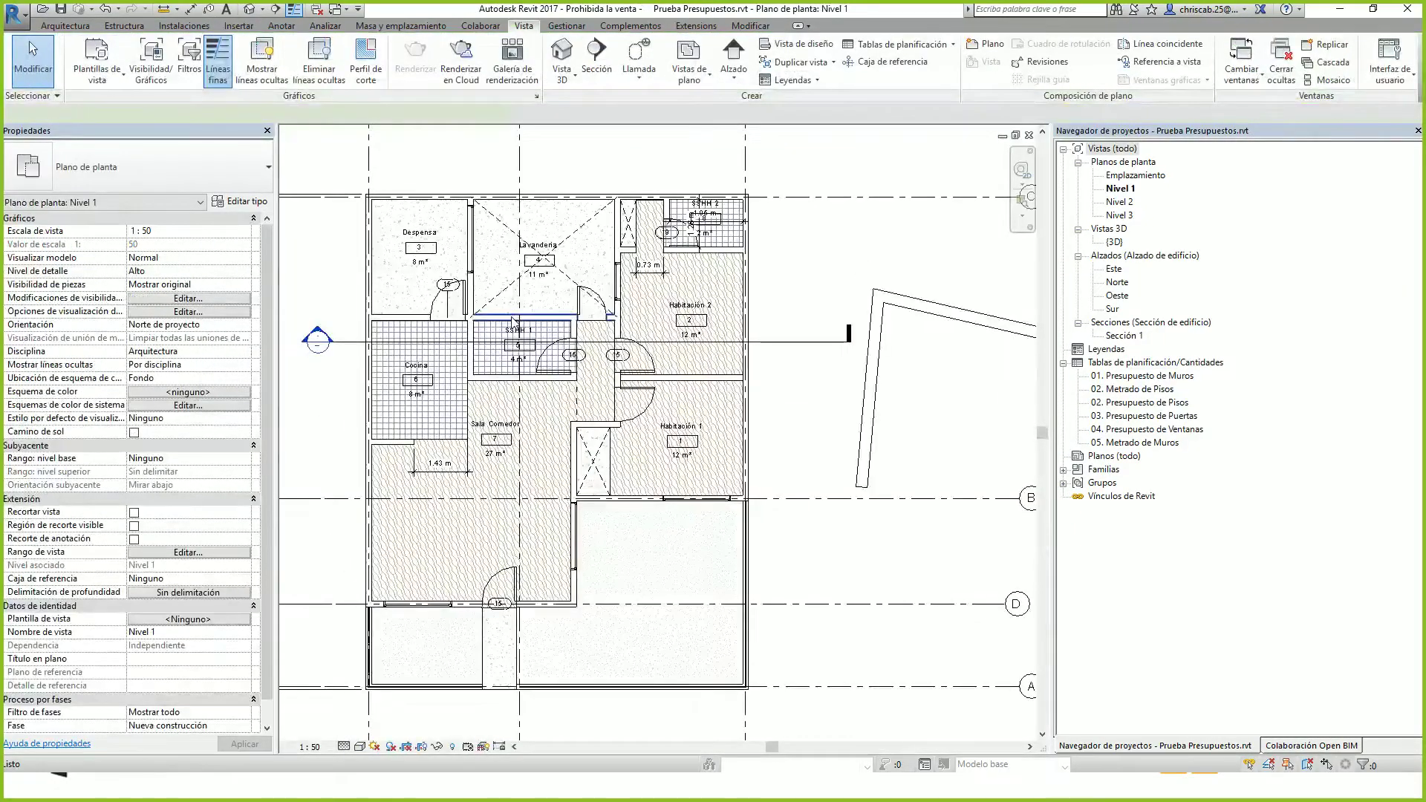
pyautogui.hotkey('ctrl', 'Tab')
pyautogui.hotkey('ctrl', 'Tab')
pyautogui.hotkey('ctrl', 'Tab')
pyautogui.hotkey('ctrl', 'Tab')
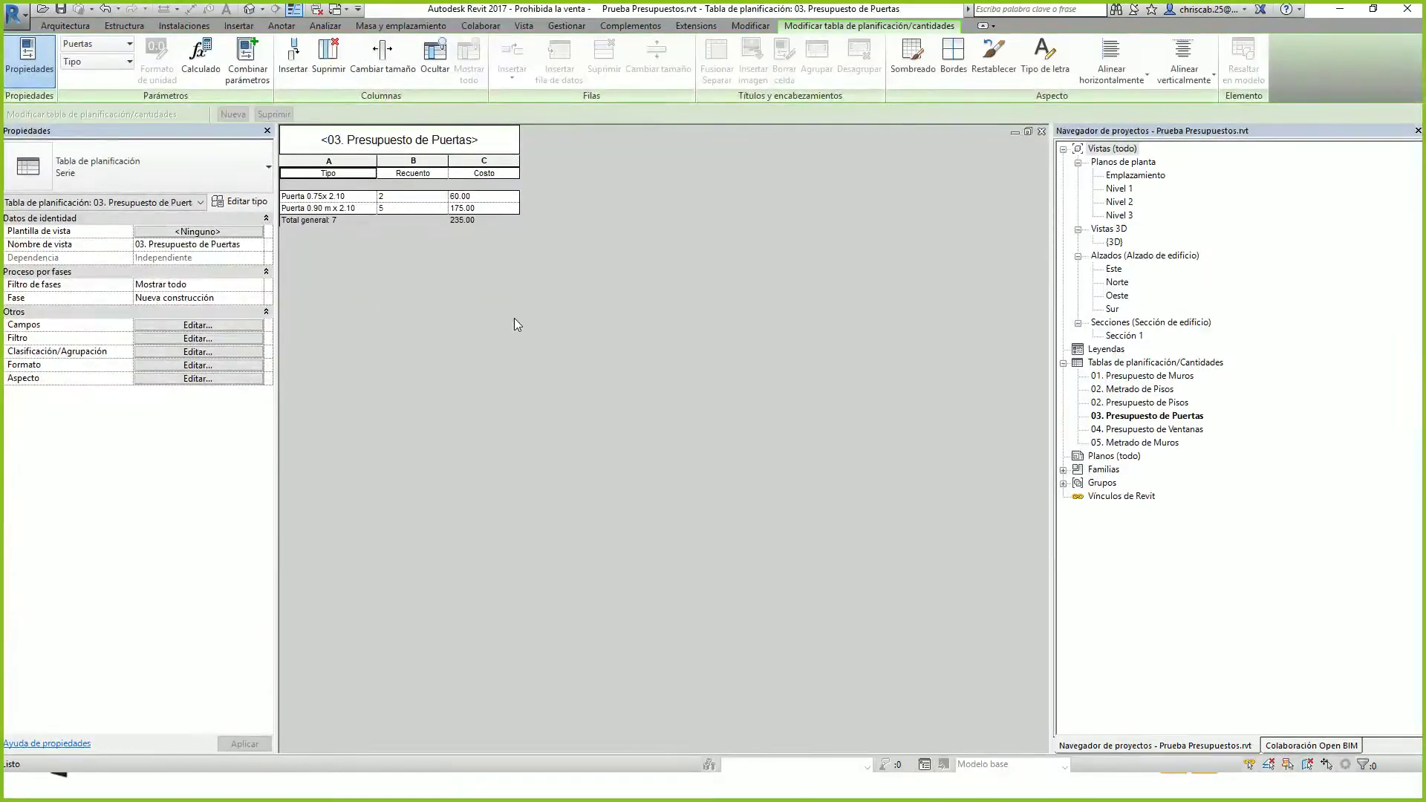
pyautogui.hotkey('ctrl', 'Tab')
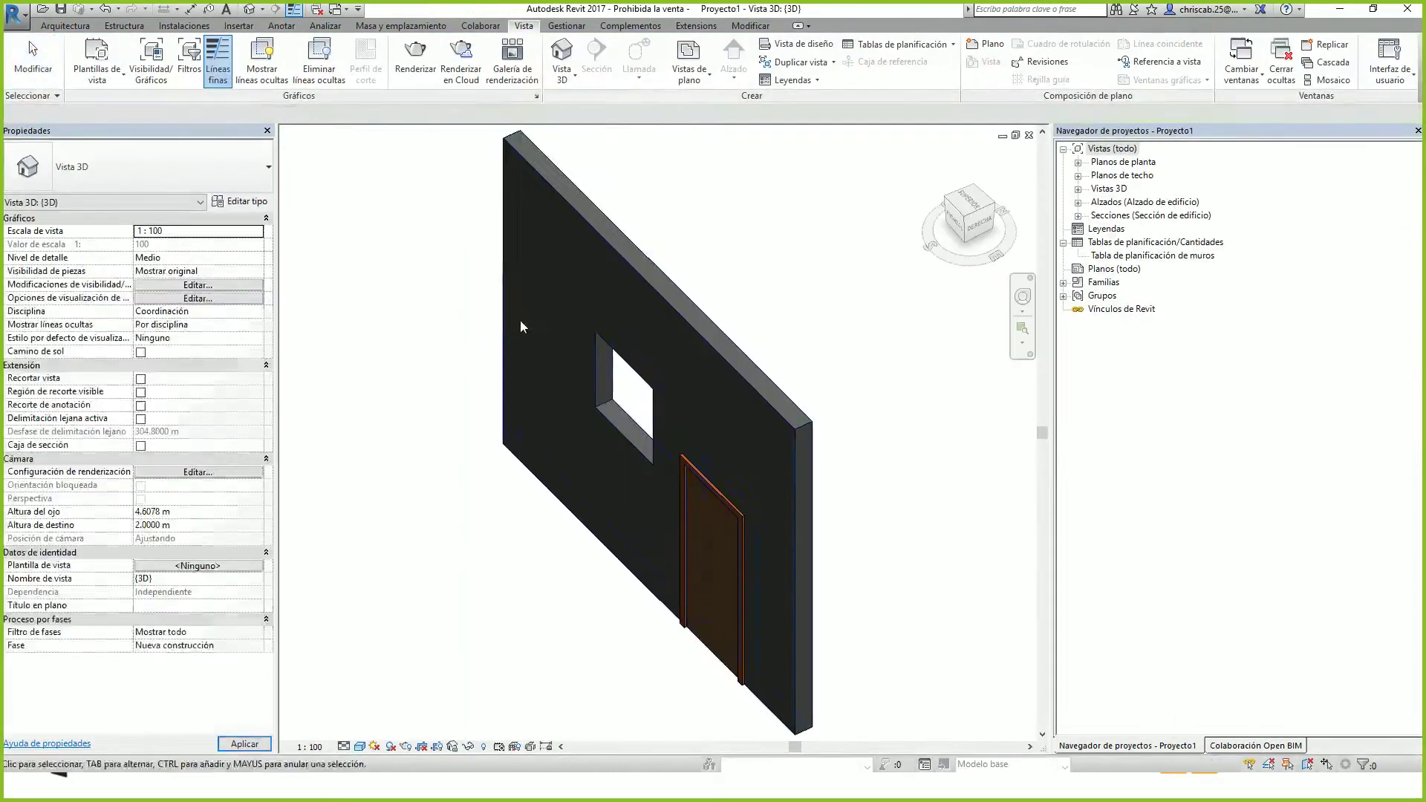
# Start a new wall of type Genérico - 200 mm and insert three additional layers in its structure
pyautogui.keyDown('shift'); pyautogui.moveTo(674, 409); pyautogui.dragTo(636, 439, button='middle'); pyautogui.keyUp('shift')
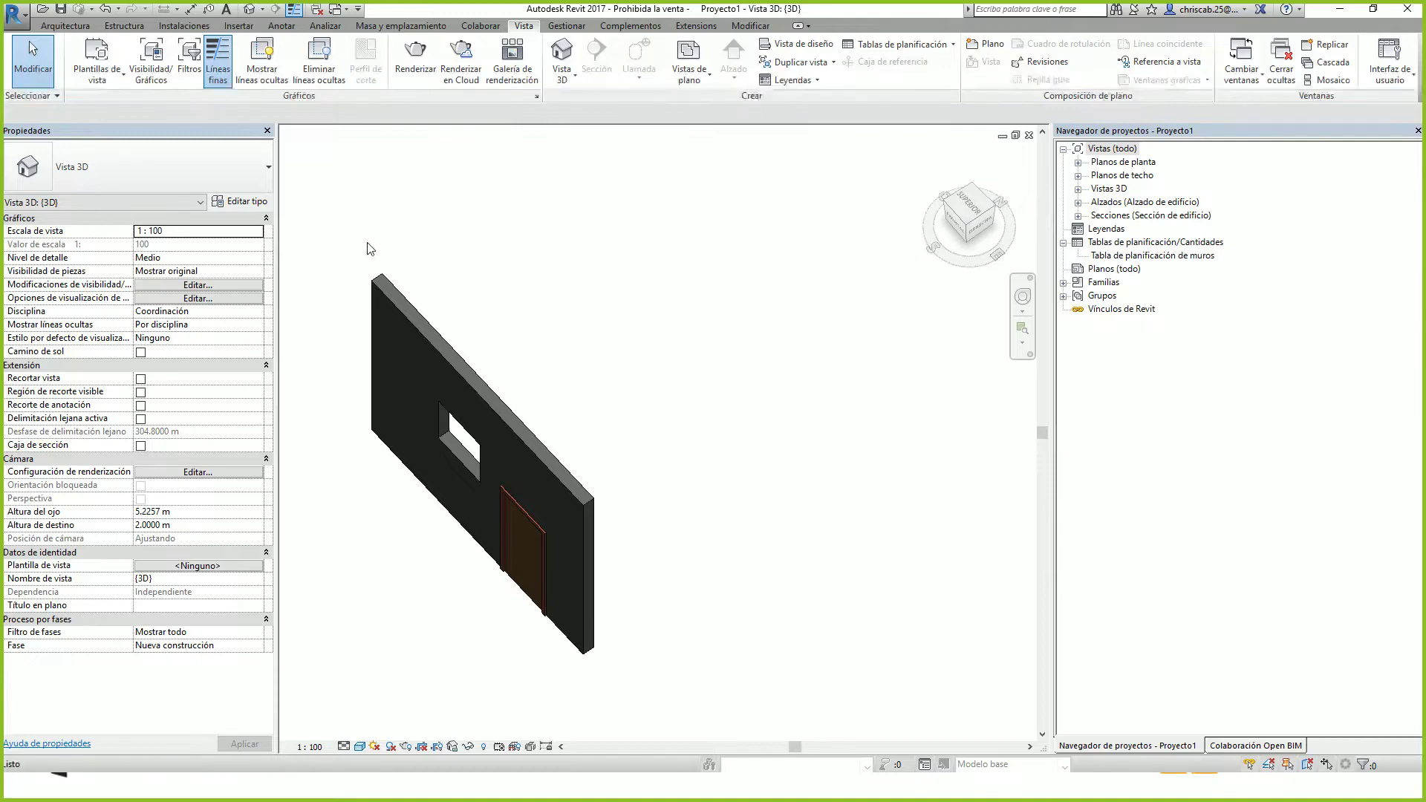
pyautogui.press('w')
pyautogui.press('a')
pyautogui.click(238, 201)
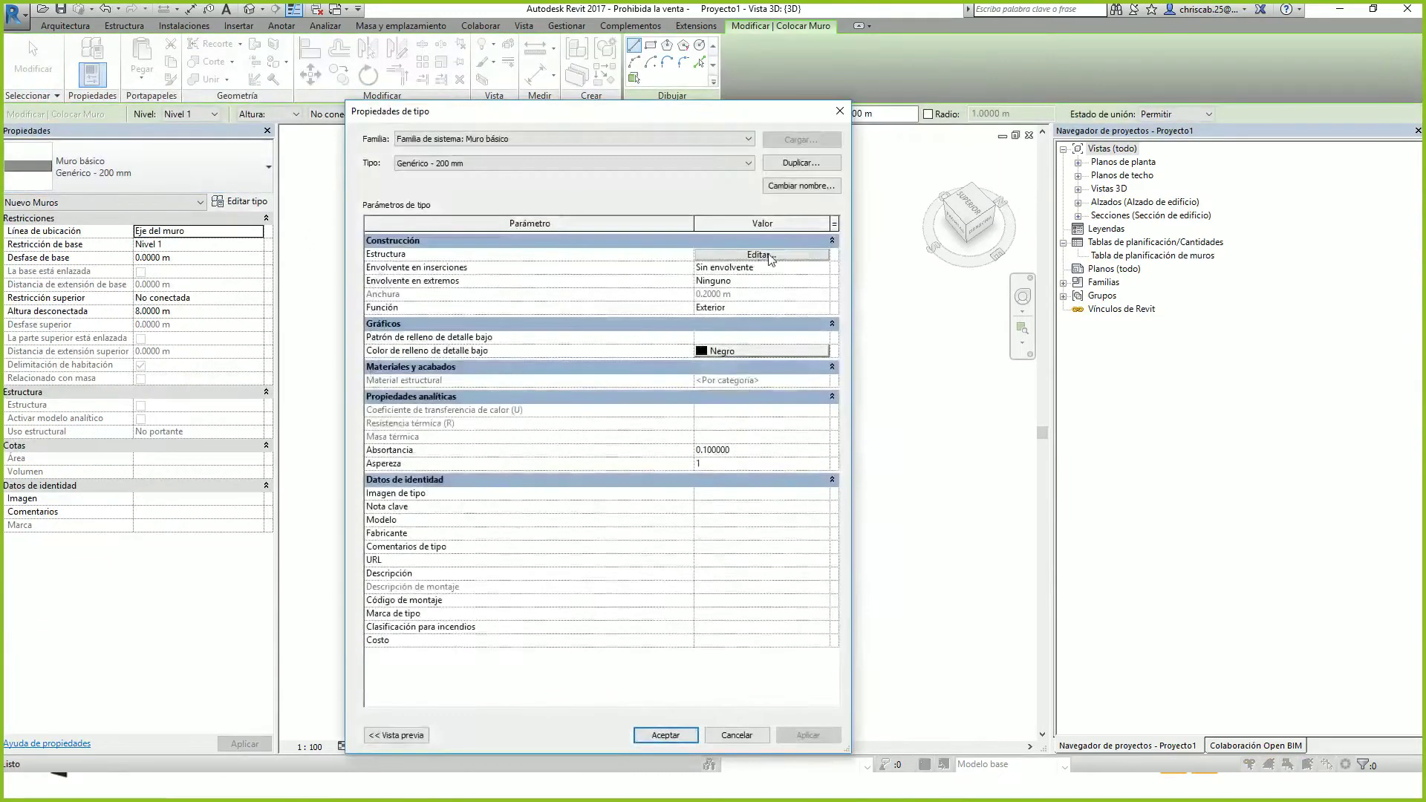
pyautogui.click(758, 339)
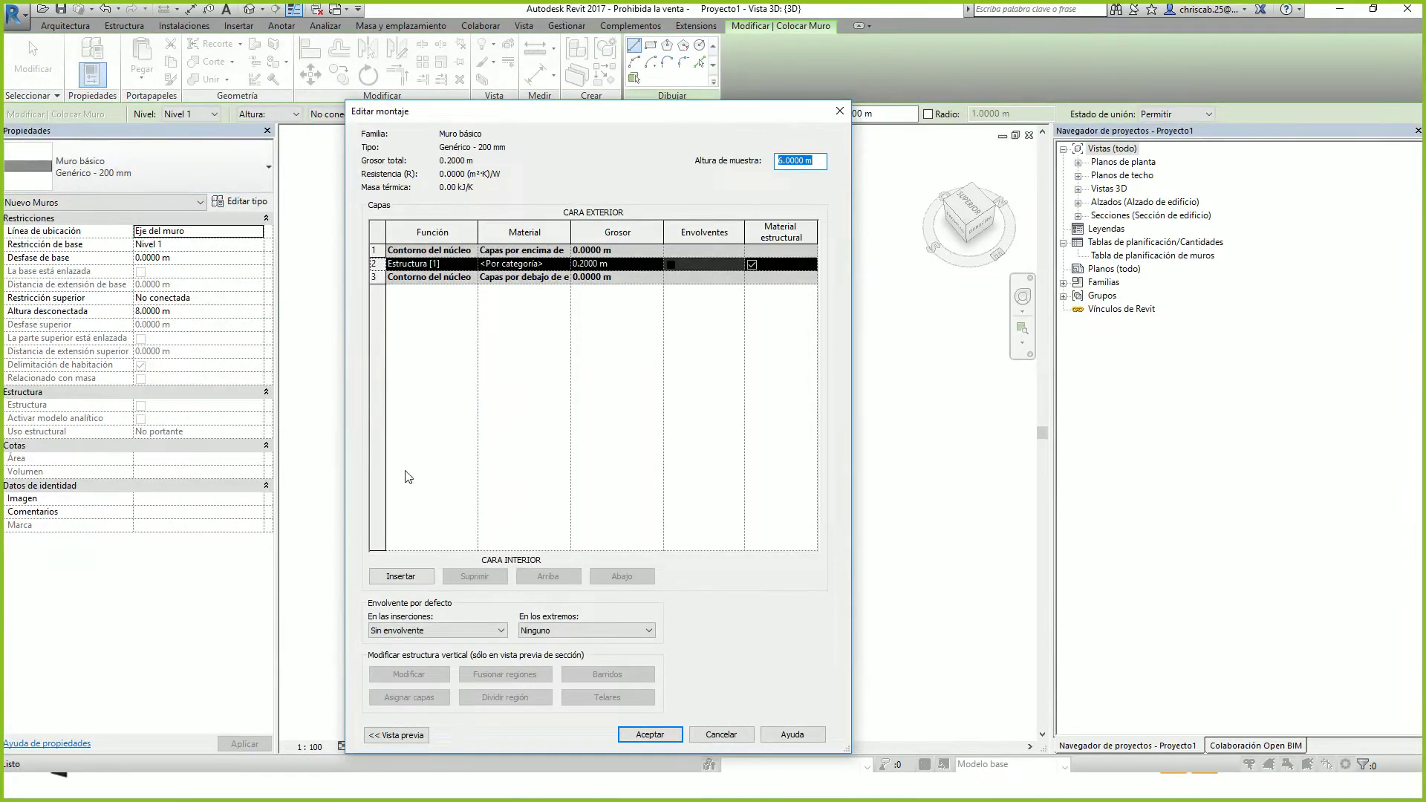
pyautogui.click(400, 576)
pyautogui.click(401, 576)
pyautogui.click(400, 576)
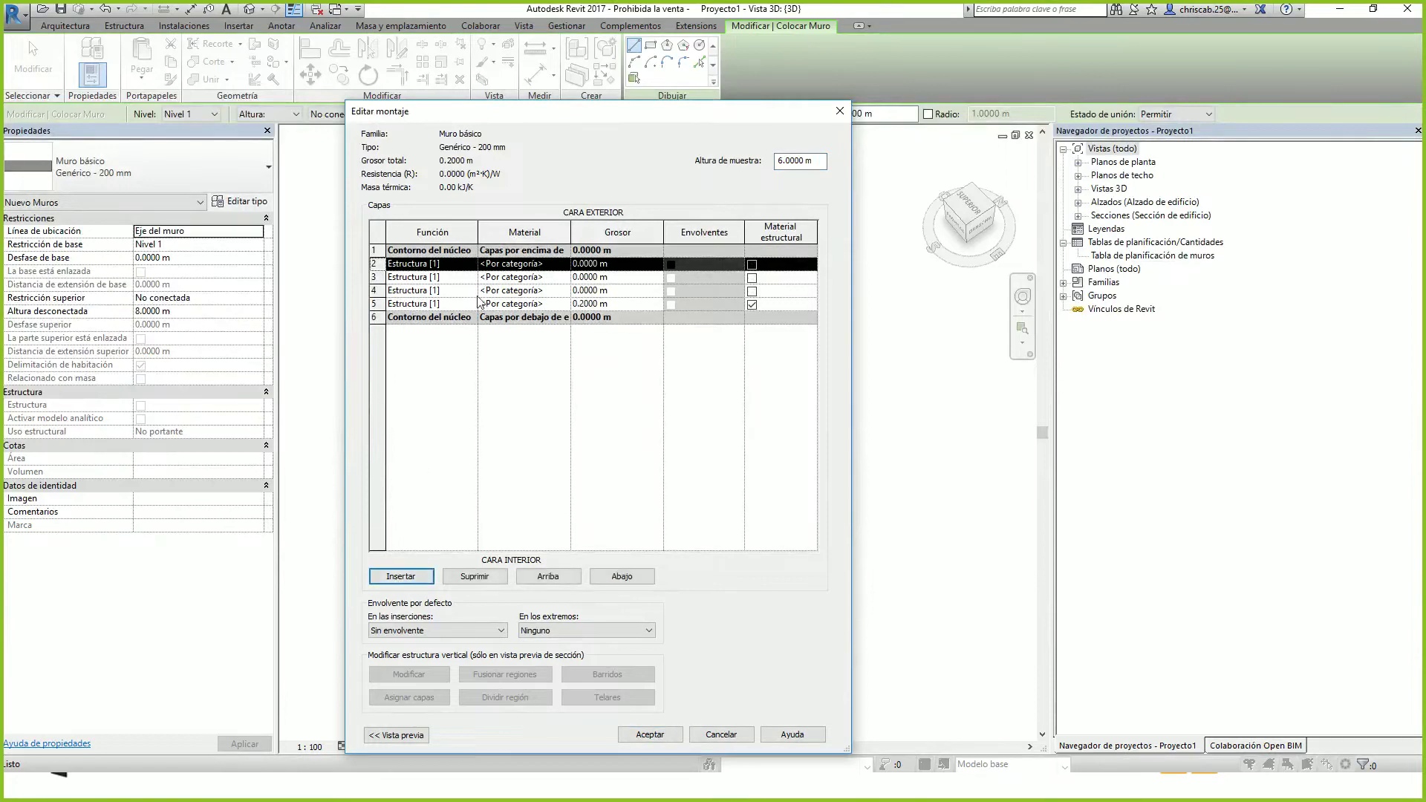
# Arrange the added layers as two outside the core on the exterior face and one on the interior, inserting a second interior layer
pyautogui.click(548, 576)
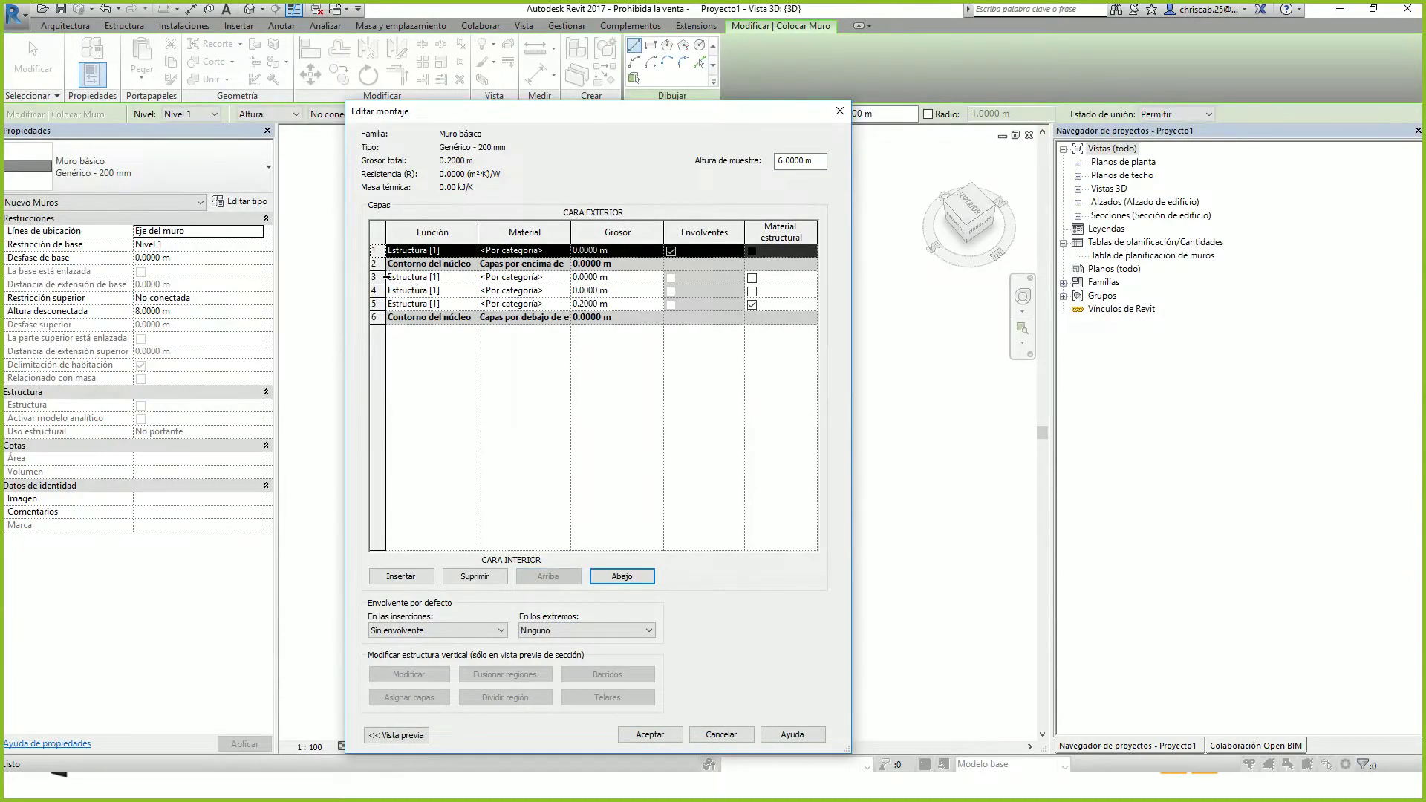
pyautogui.click(413, 277)
pyautogui.click(568, 578)
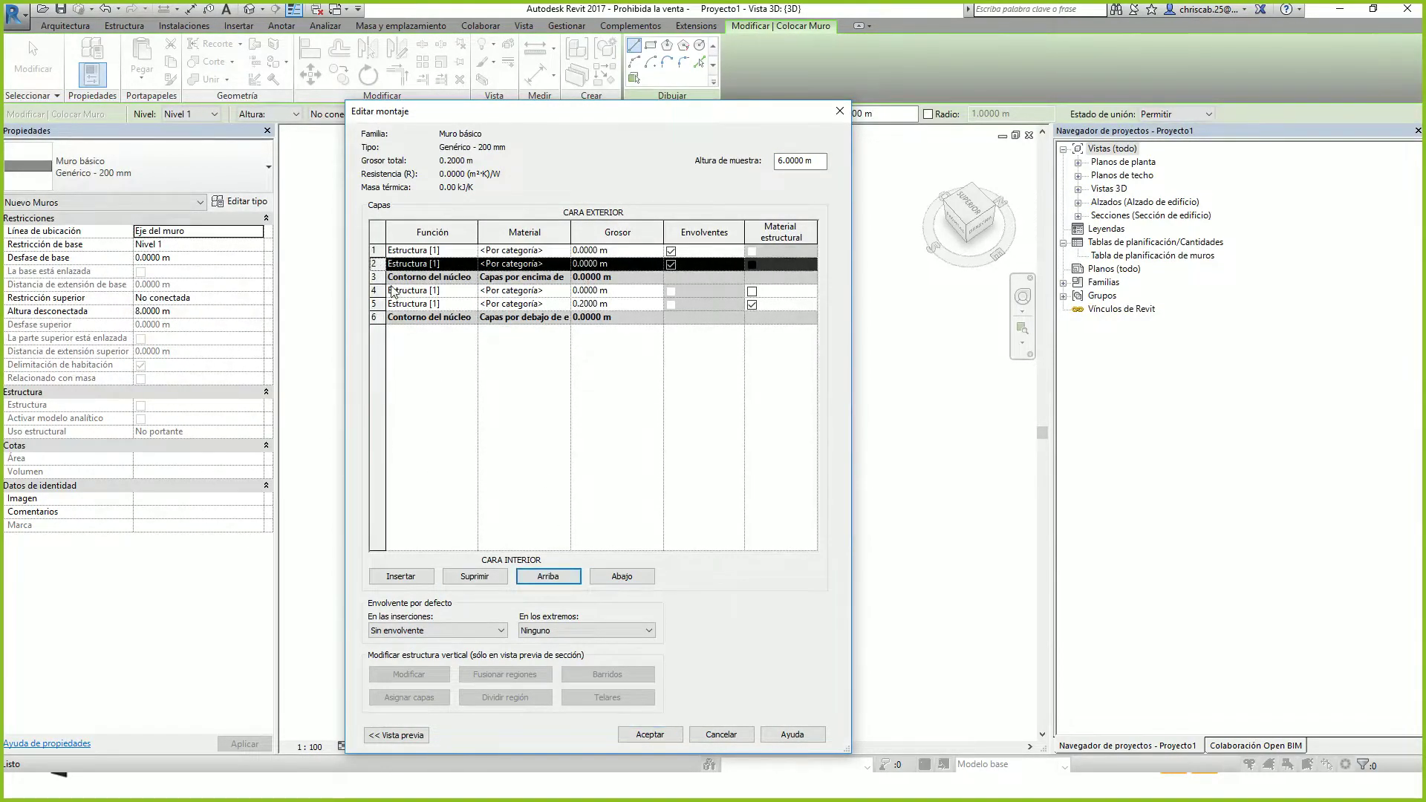
pyautogui.click(621, 576)
pyautogui.click(622, 576)
pyautogui.click(621, 577)
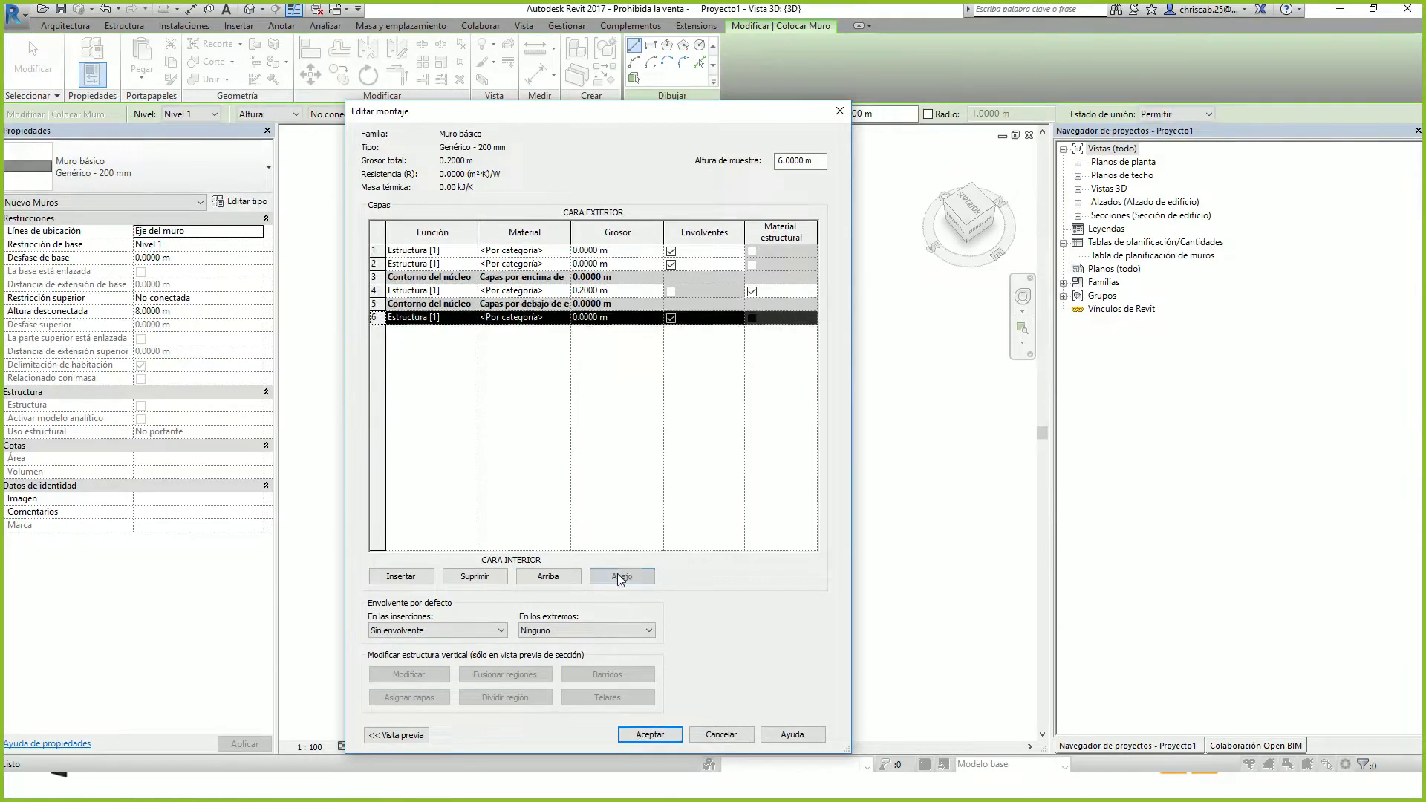
pyautogui.click(417, 575)
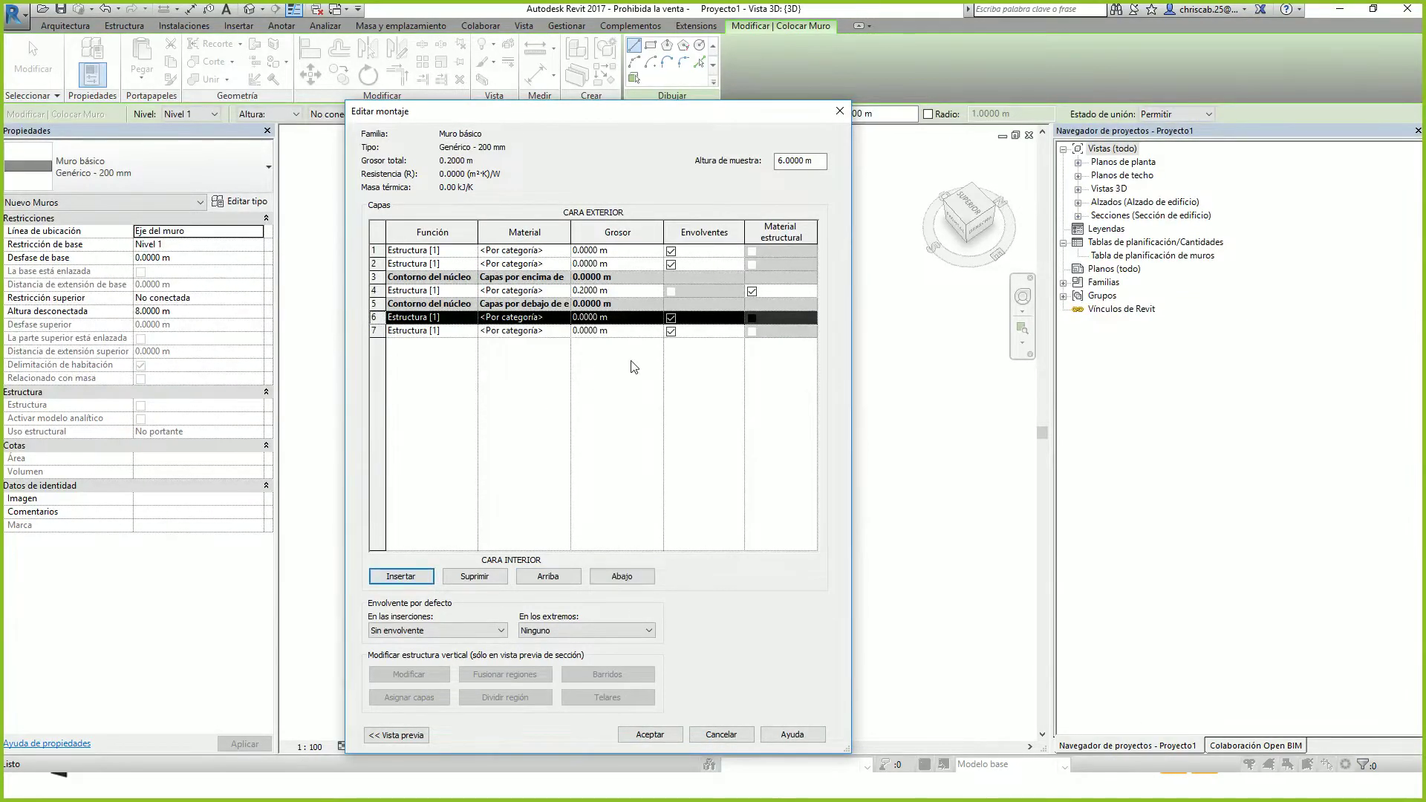
# Set the core layer thickness to 0.1 m and the two exterior layers to 0.03 m and 0.02 m from the outside in
pyautogui.click(614, 290)
pyautogui.write('0.1')
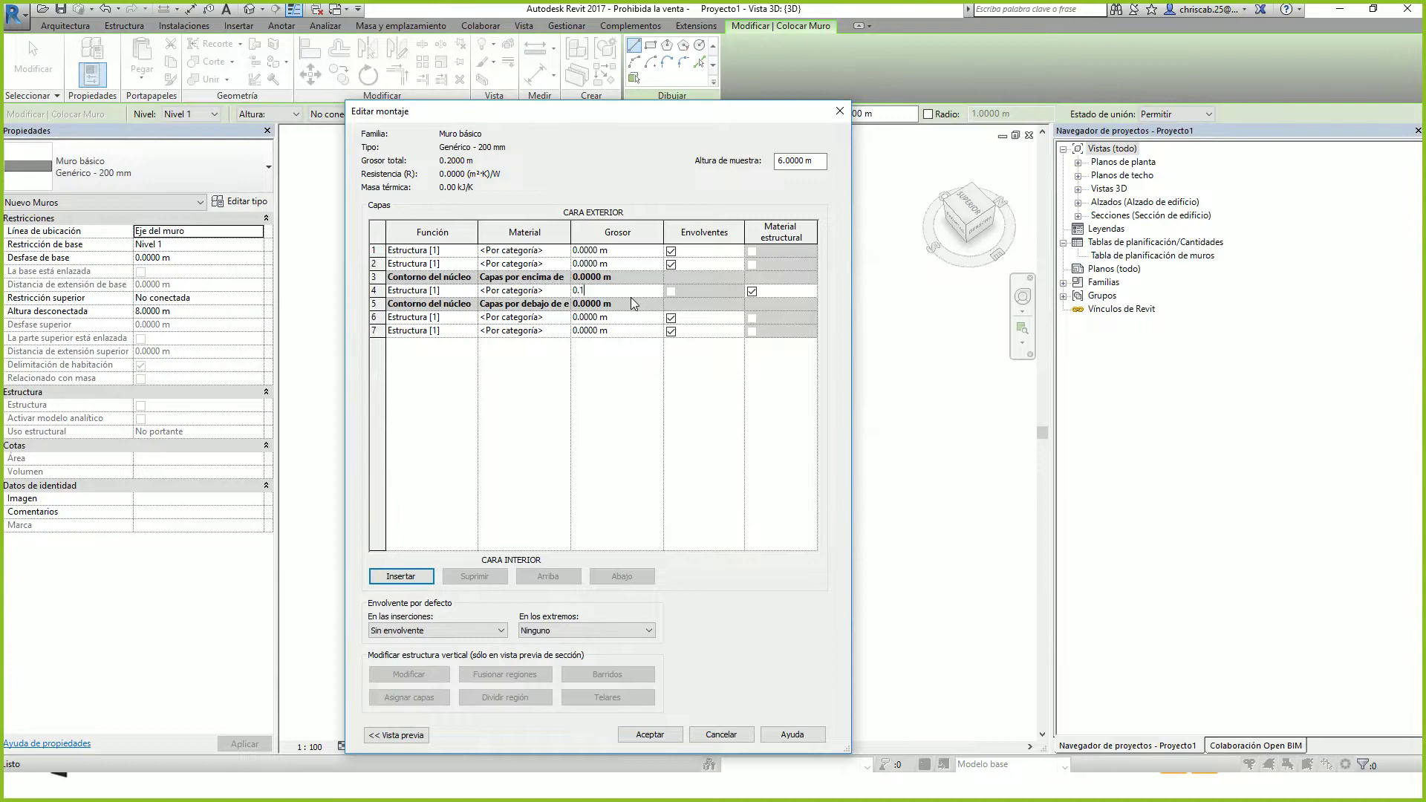
pyautogui.click(630, 251)
pyautogui.write('0.3')
pyautogui.press('Tab')
pyautogui.click(630, 252)
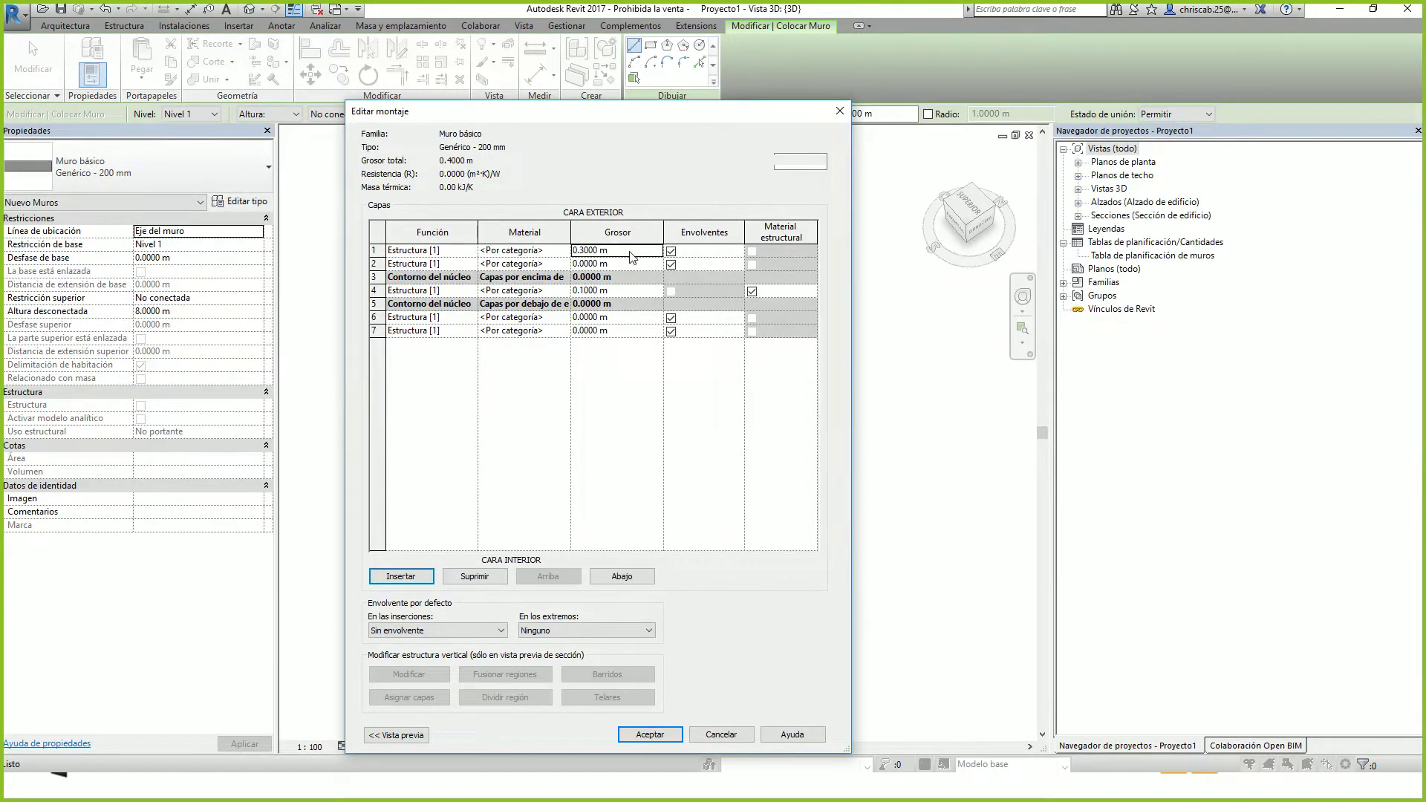
pyautogui.write('0.0')
pyautogui.click(630, 263)
pyautogui.write('0.002')
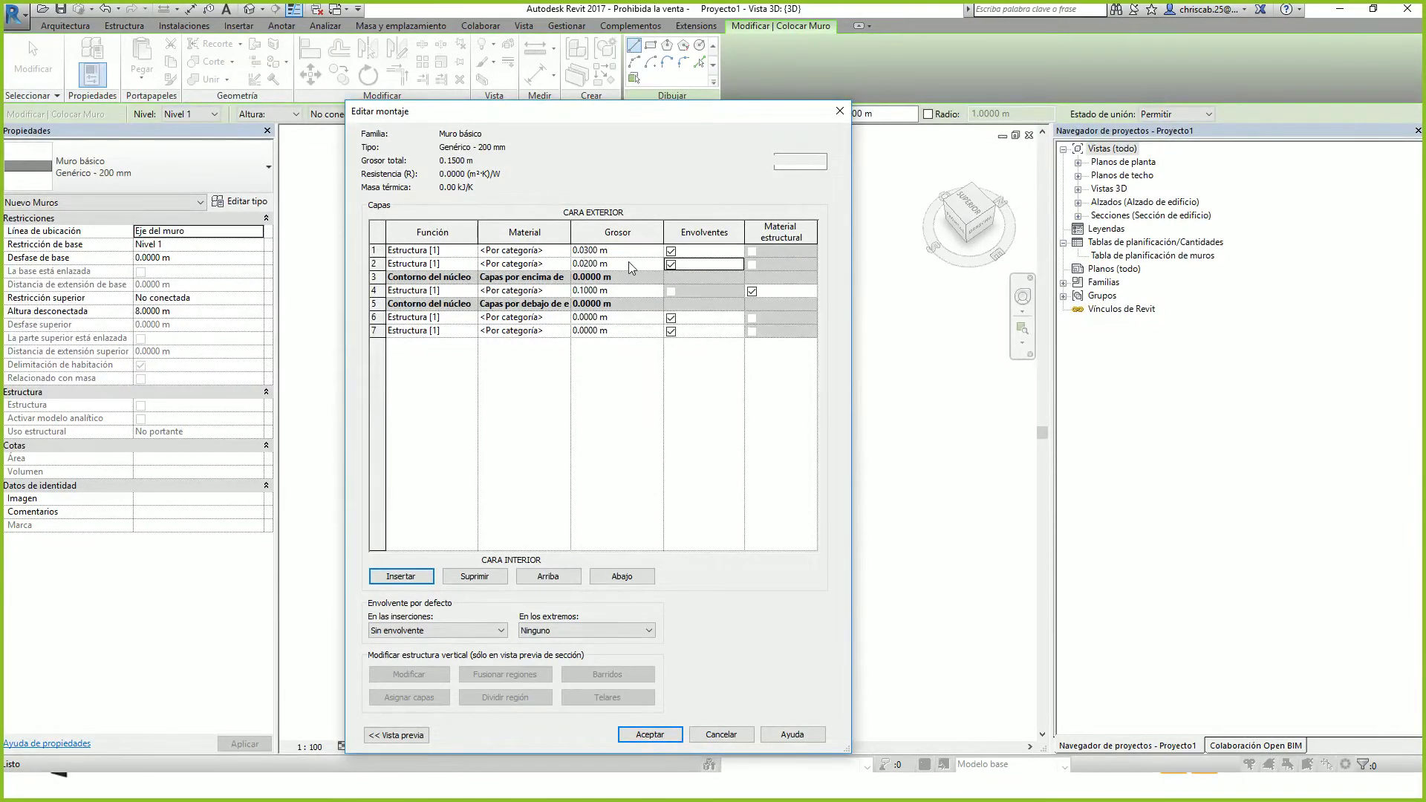
# Set the interior layer thicknesses to 0.02 m next to the core and 0.03 m for the innermost layer
pyautogui.click(628, 314)
pyautogui.write('0.02')
pyautogui.press('Tab')
pyautogui.click(639, 331)
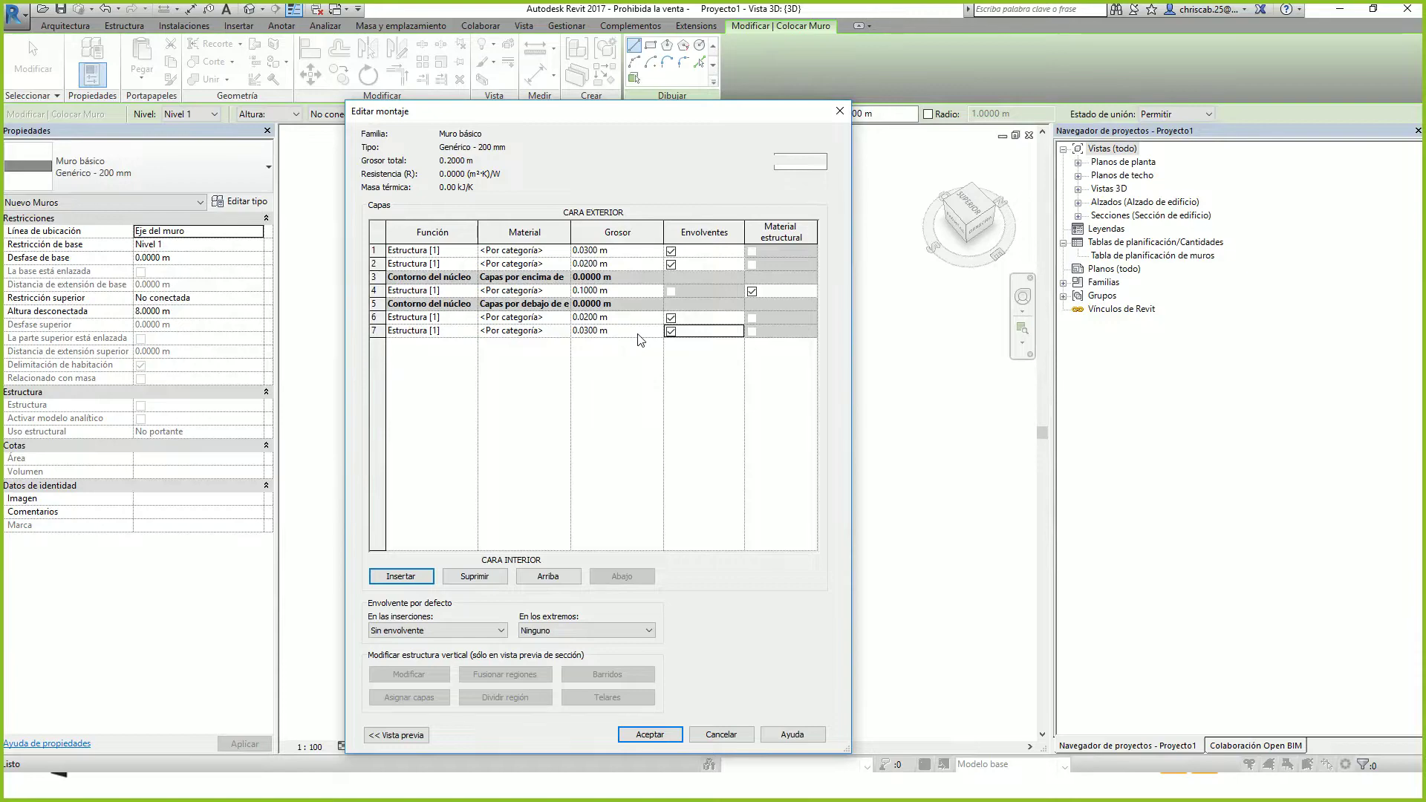
# Create a new material named Ladrillo 1 and assign it to the 0.1 m core layer
pyautogui.click(523, 290)
pyautogui.click(564, 290)
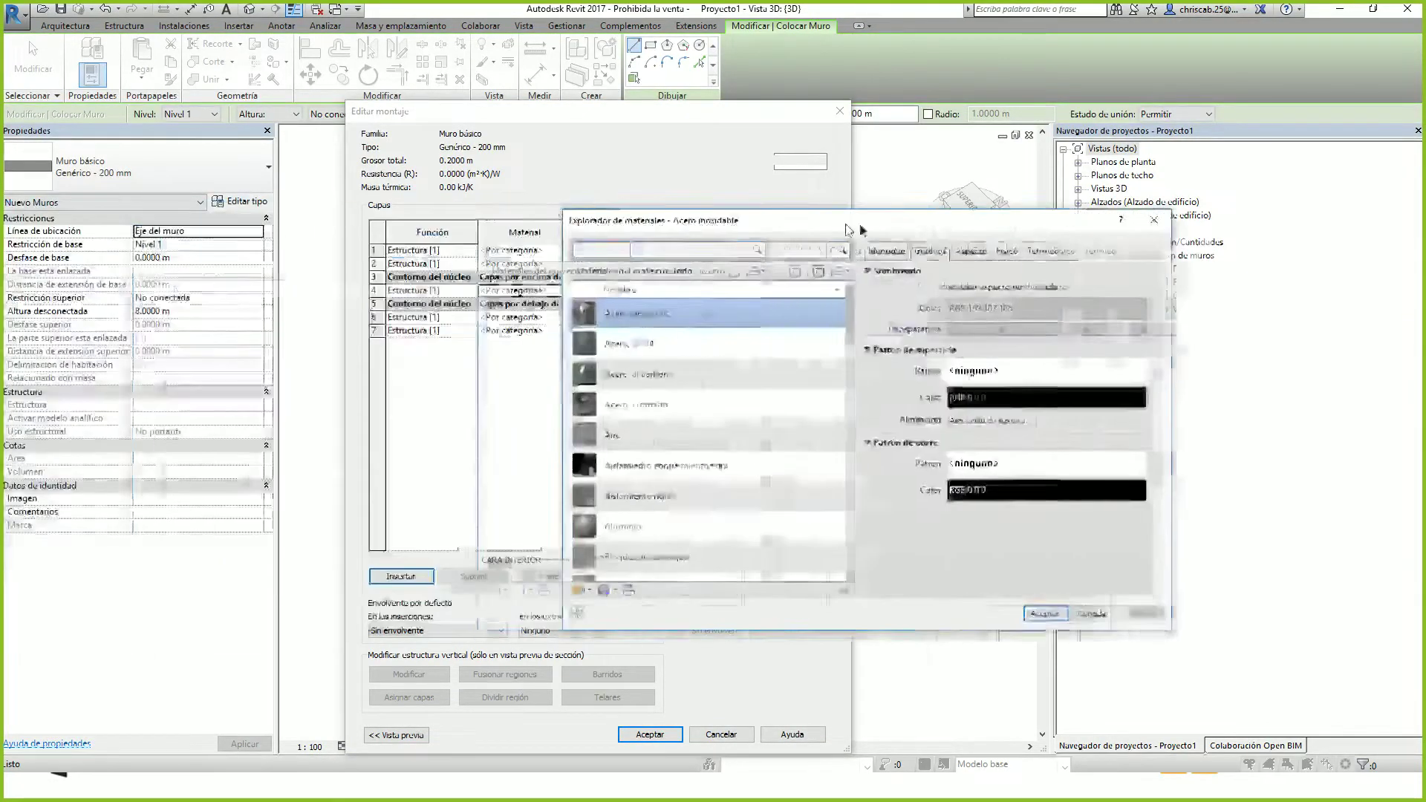
pyautogui.click(885, 578)
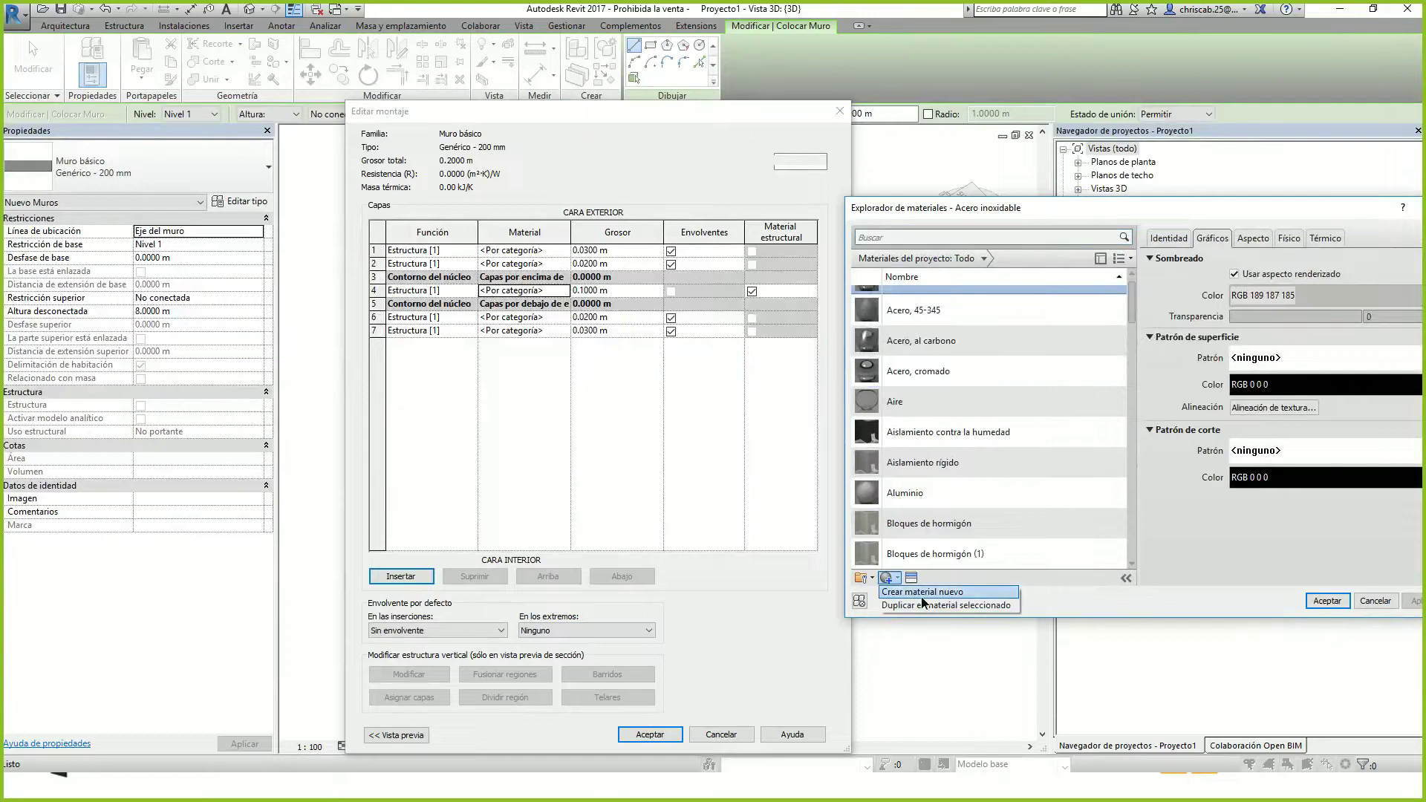
pyautogui.click(895, 592)
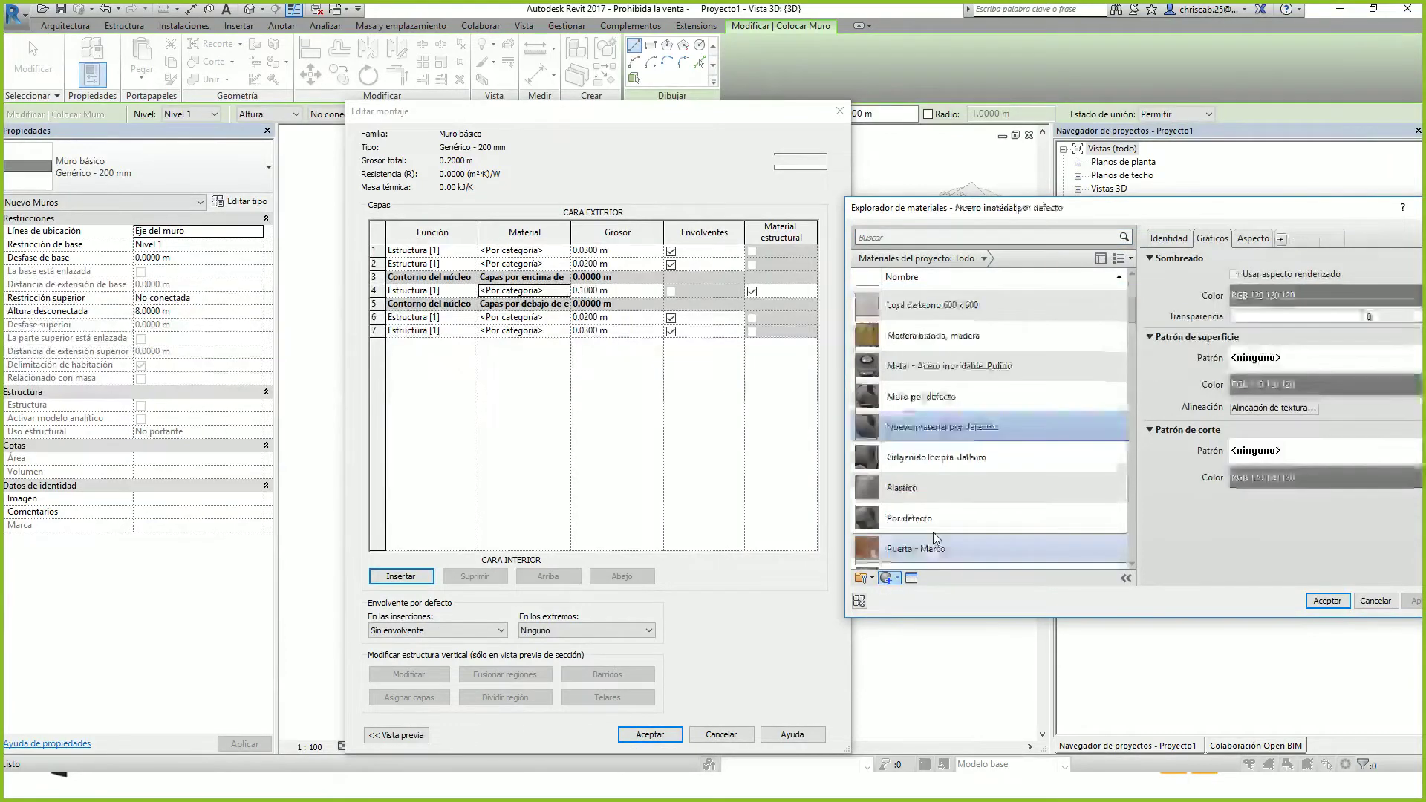
pyautogui.rightClick(1006, 430)
pyautogui.click(1038, 482)
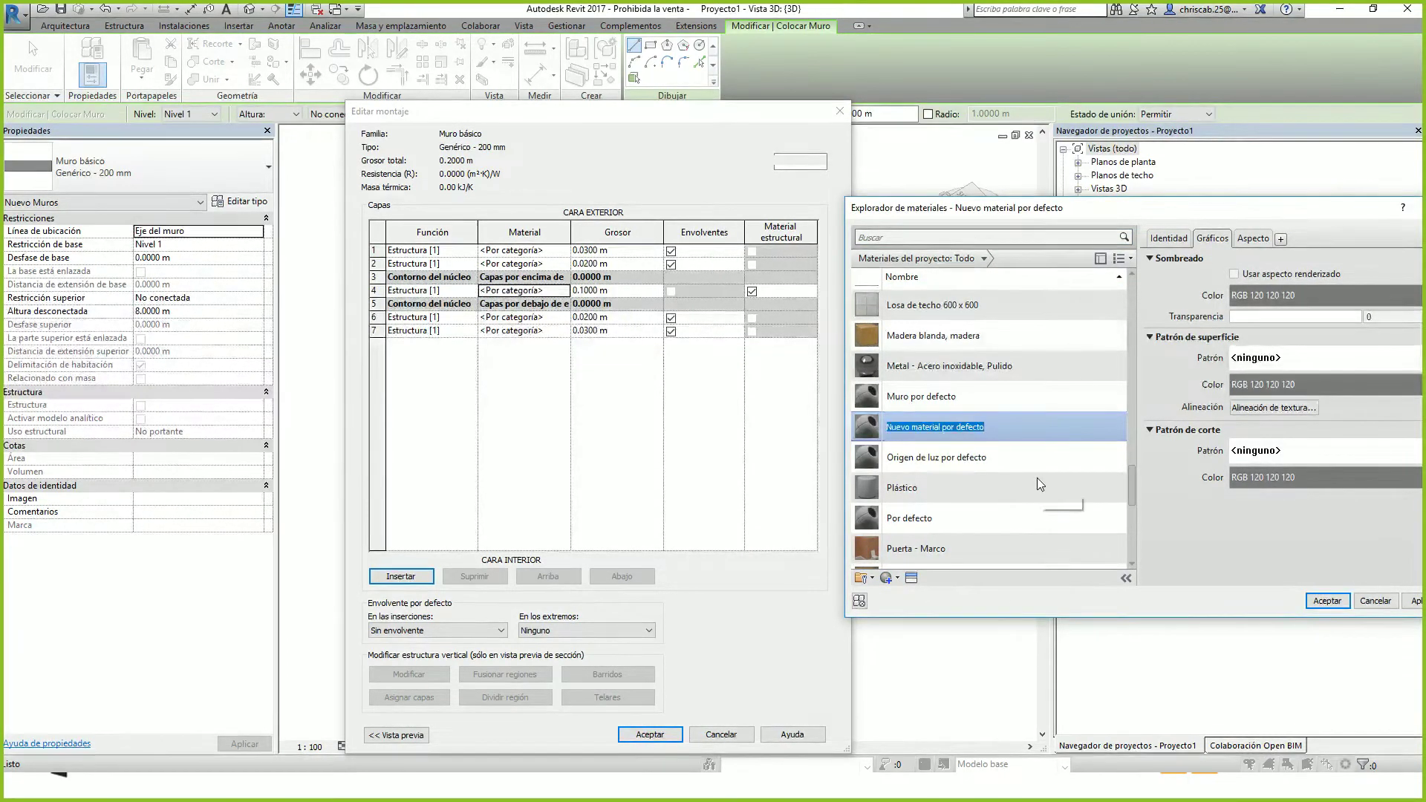
pyautogui.write('Ladrillo 1')
pyautogui.press('Return')
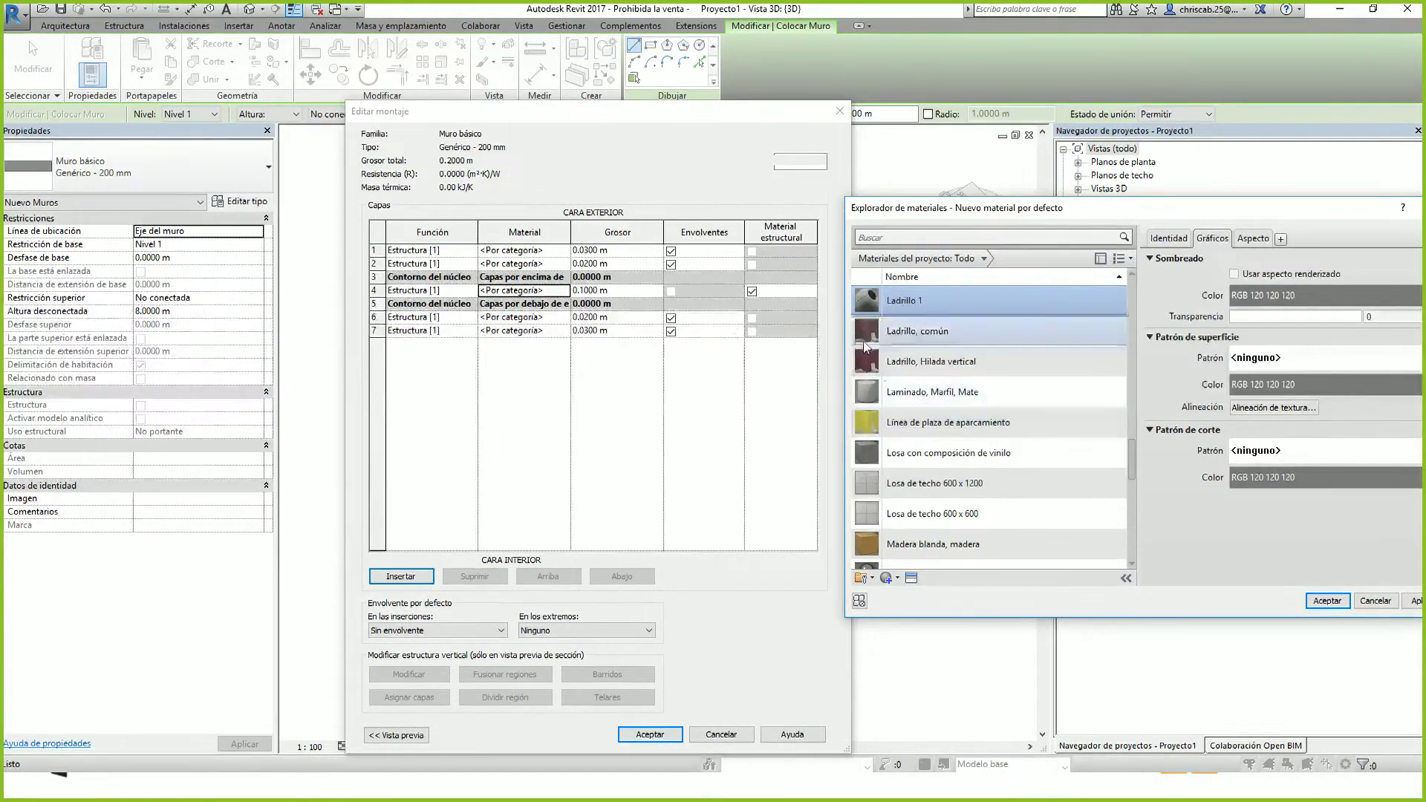
pyautogui.scroll(-1, 965, 415)
pyautogui.click(1328, 600)
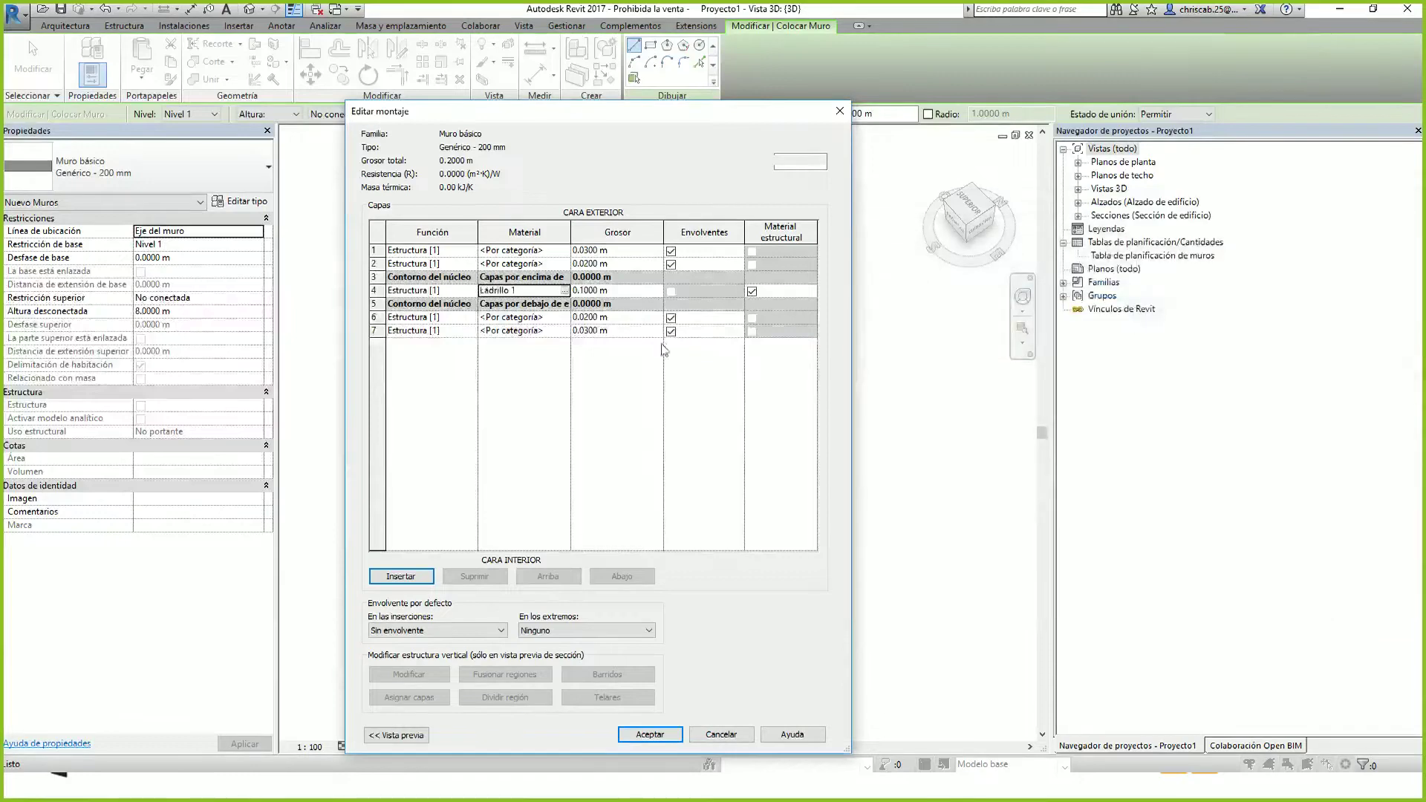
# Create a new material named Revoque and assign it to the 0.02 m exterior layer
pyautogui.click(565, 267)
pyautogui.click(564, 266)
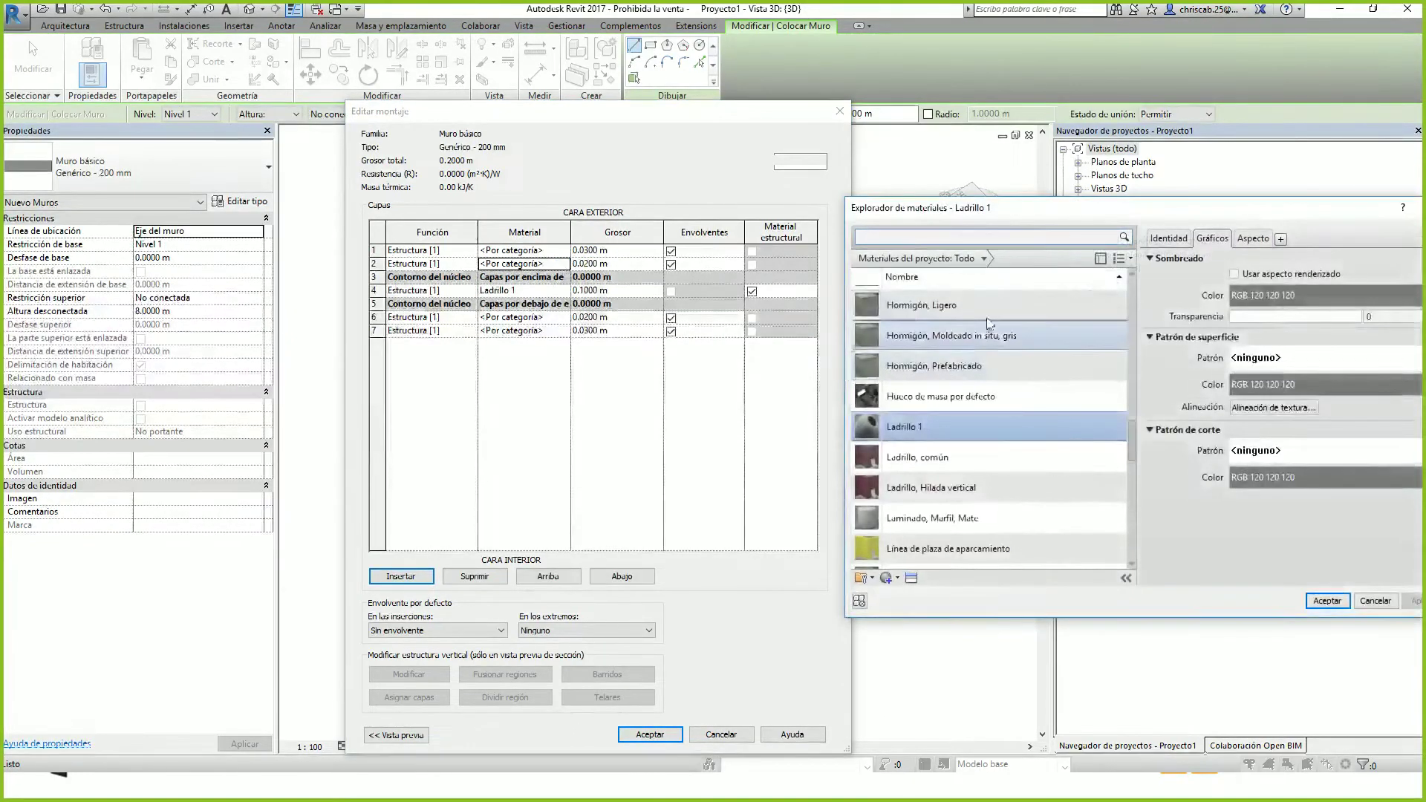
pyautogui.click(891, 578)
pyautogui.click(912, 591)
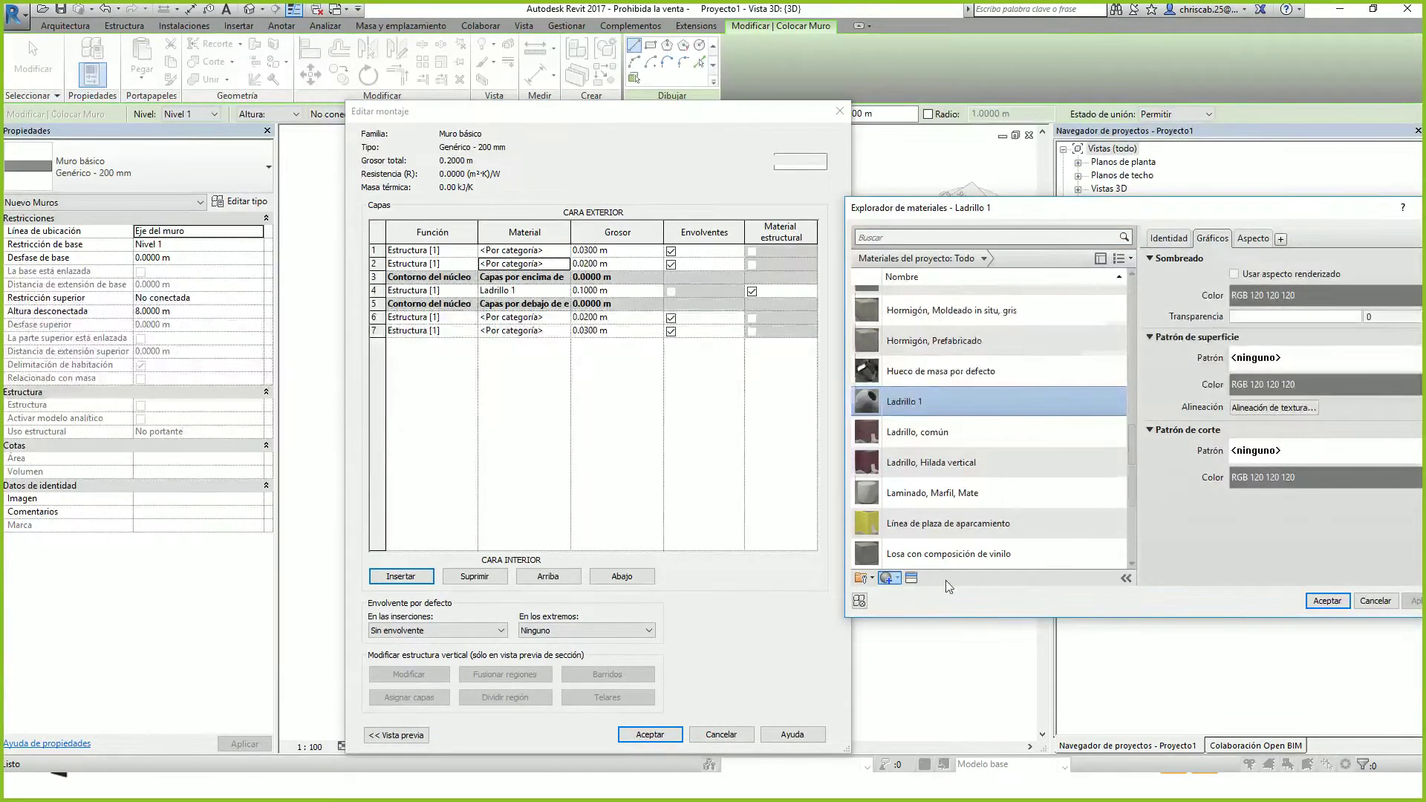
pyautogui.rightClick(995, 420)
pyautogui.click(1030, 444)
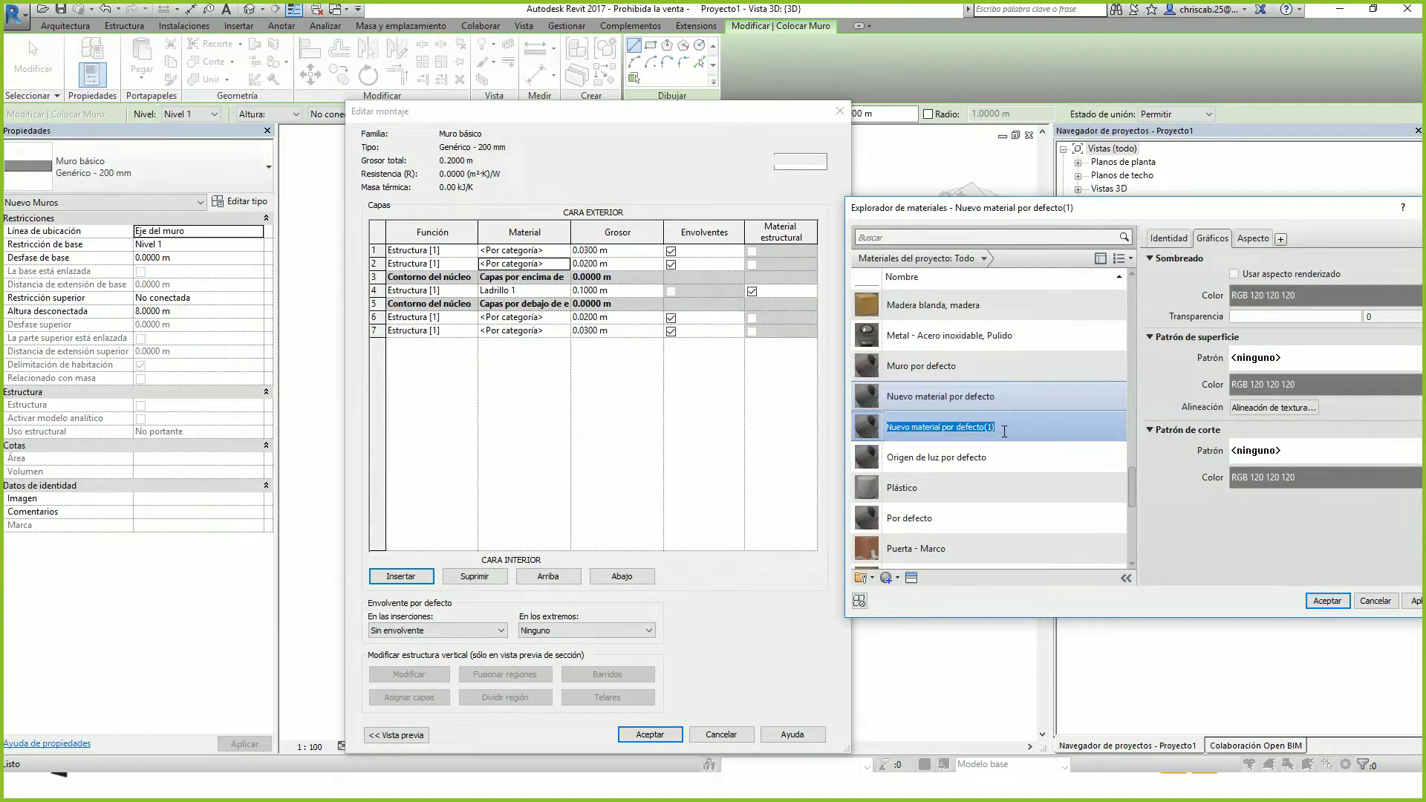
pyautogui.write('Revoque')
pyautogui.press('Return')
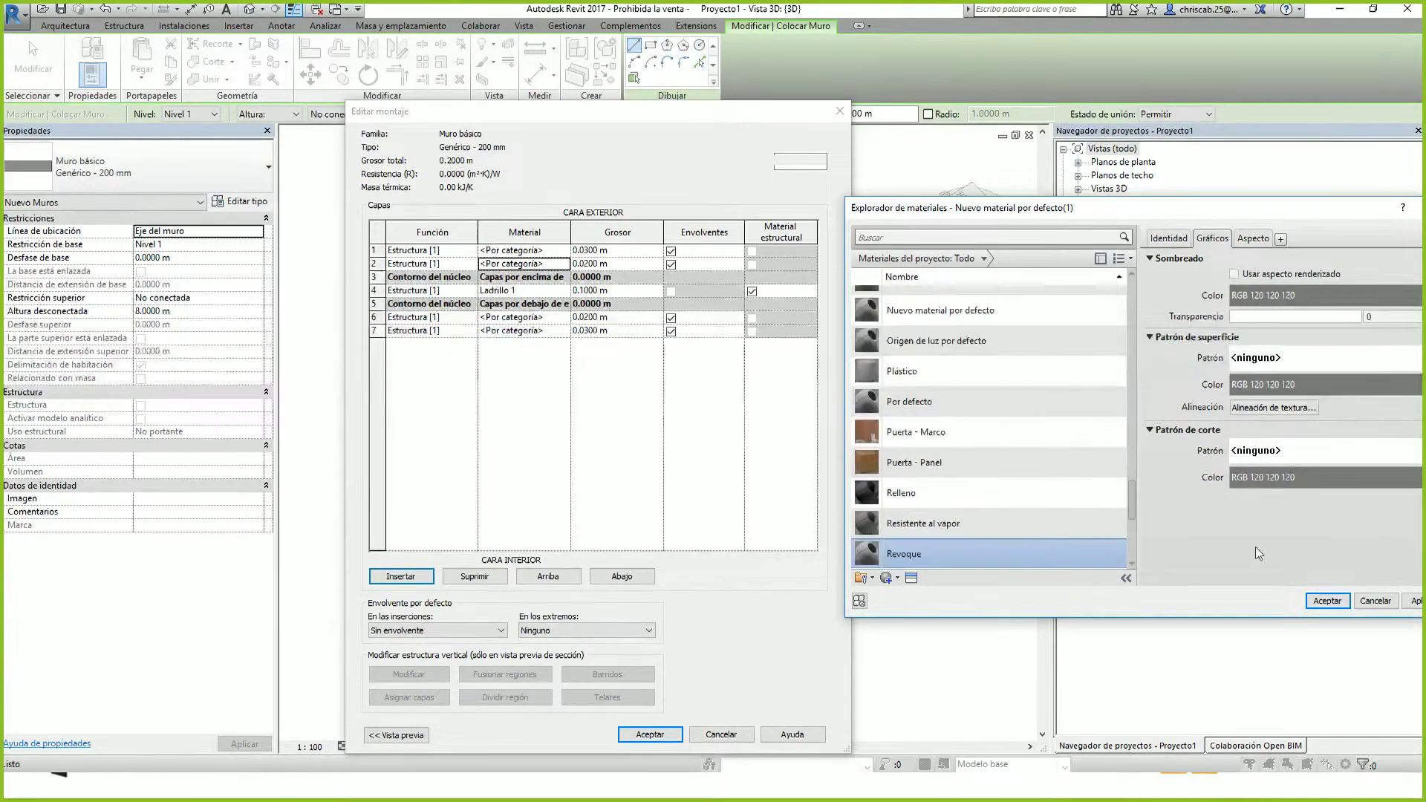
pyautogui.click(1326, 601)
# Assign the Revoque material to the 0.02 m layer on the interior side of the core
pyautogui.click(553, 317)
pyautogui.click(564, 317)
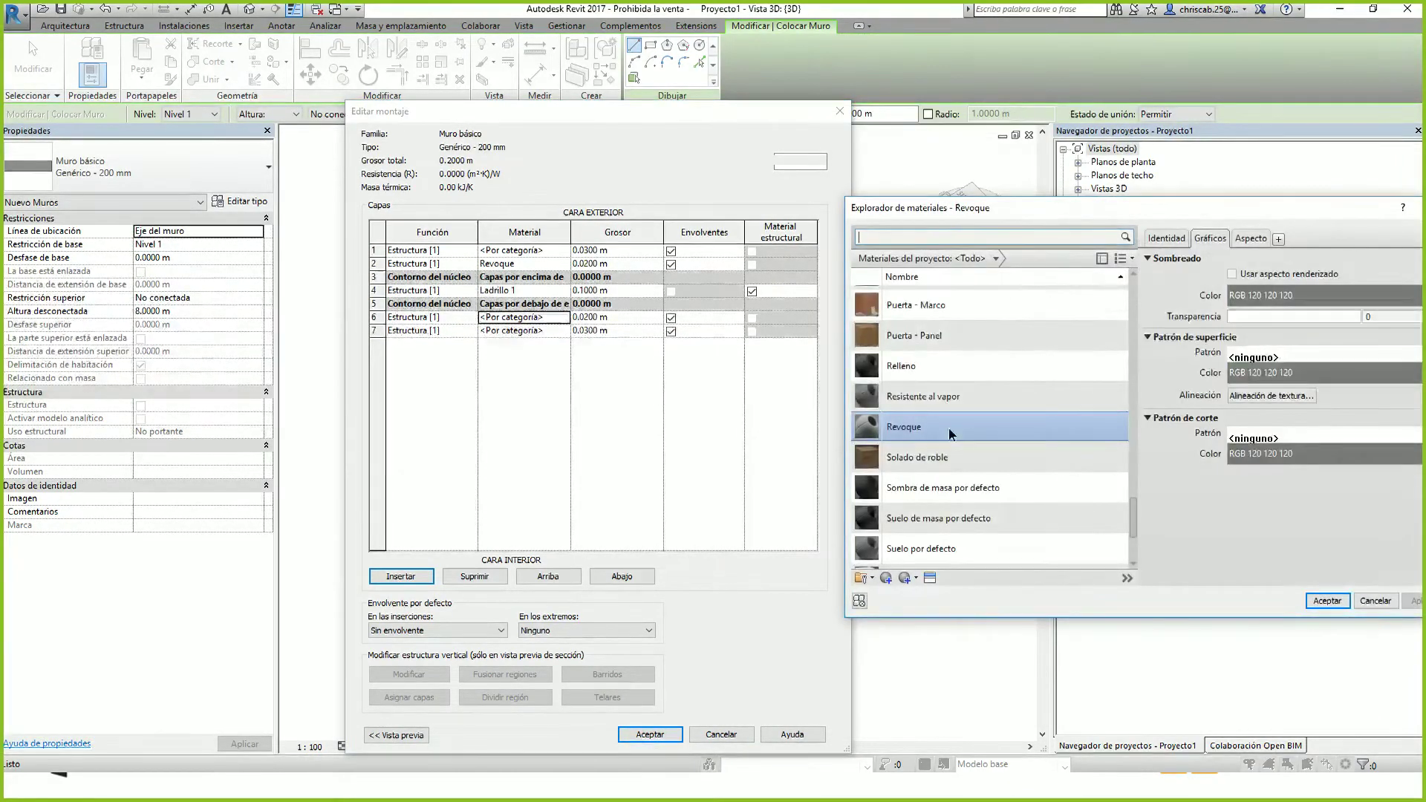
pyautogui.doubleClick(949, 429)
# Open the material selection for the outermost 0.03 m exterior layer and search the project materials for Acaba
pyautogui.click(557, 251)
pyautogui.click(565, 251)
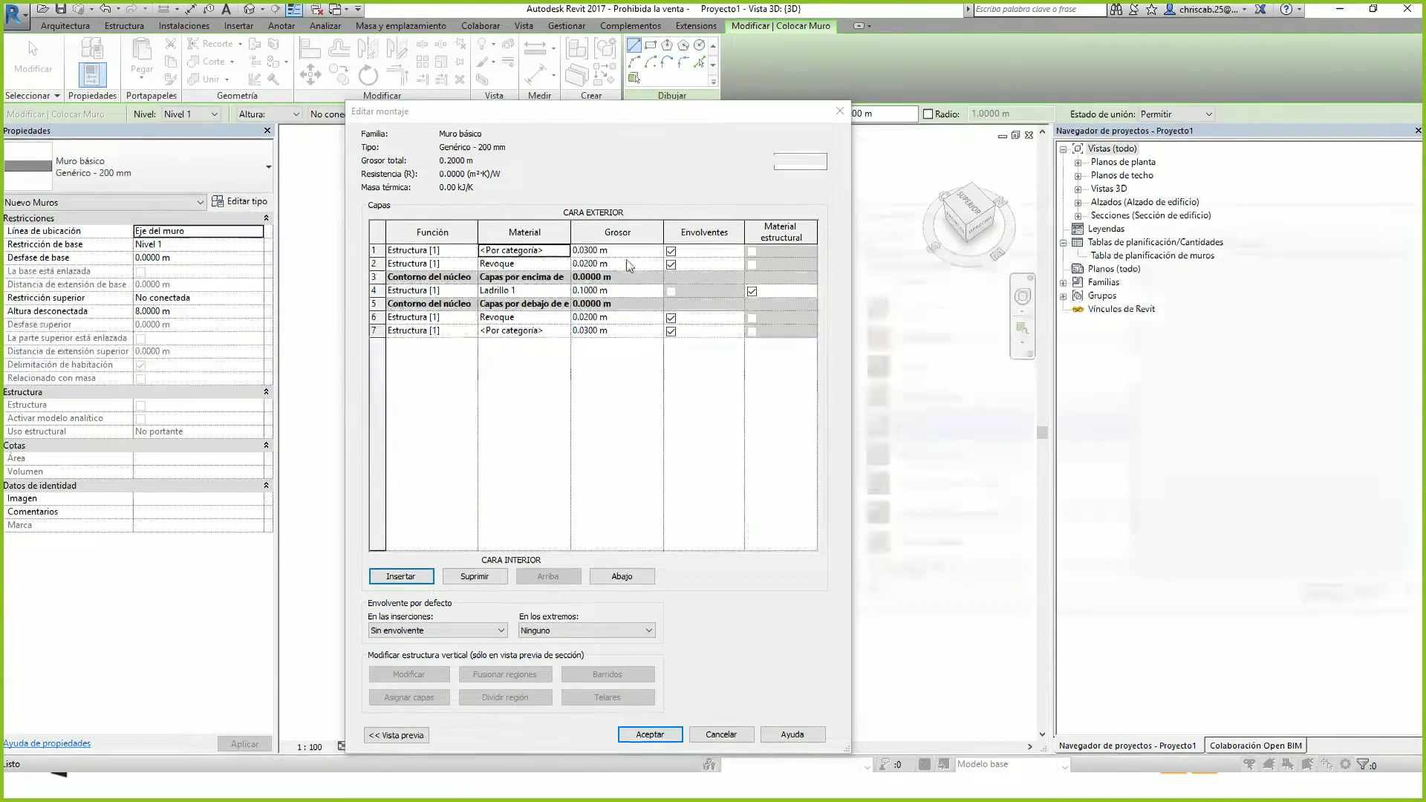
pyautogui.click(927, 239)
pyautogui.write('A')
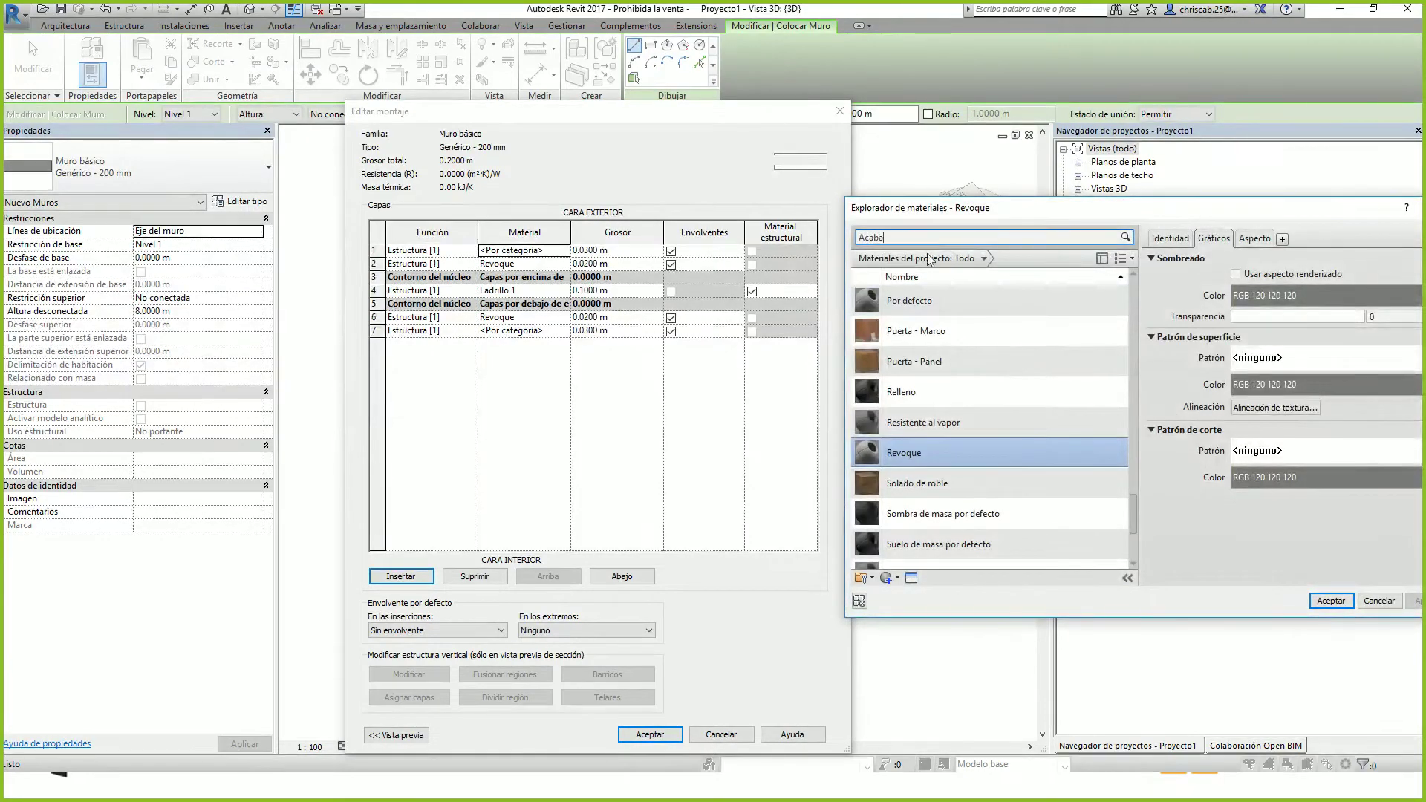
pyautogui.write('caba')
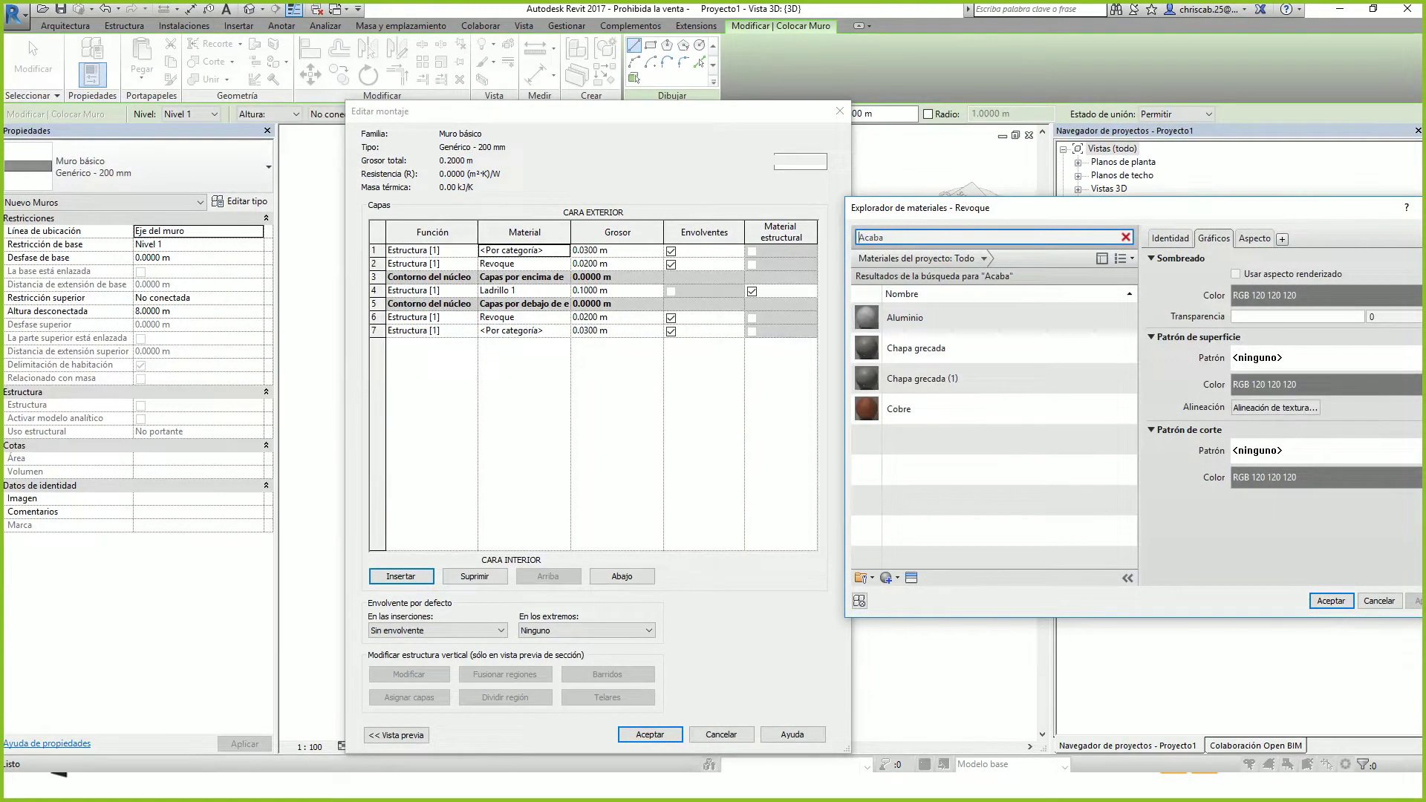
# Create a new material named Pintura Blanca and assign it to the outermost 0.03 m exterior layer
pyautogui.click(888, 579)
pyautogui.click(911, 588)
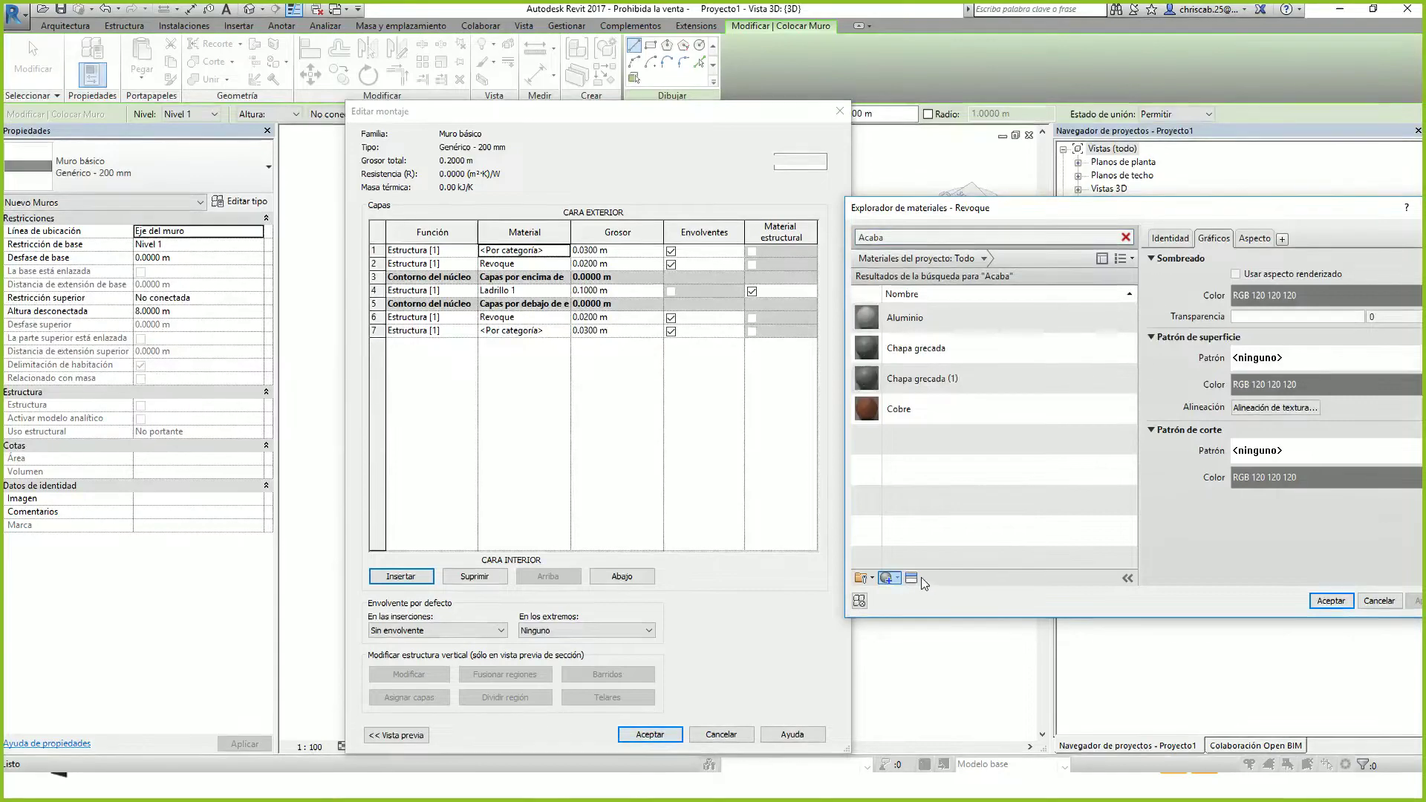
pyautogui.rightClick(971, 434)
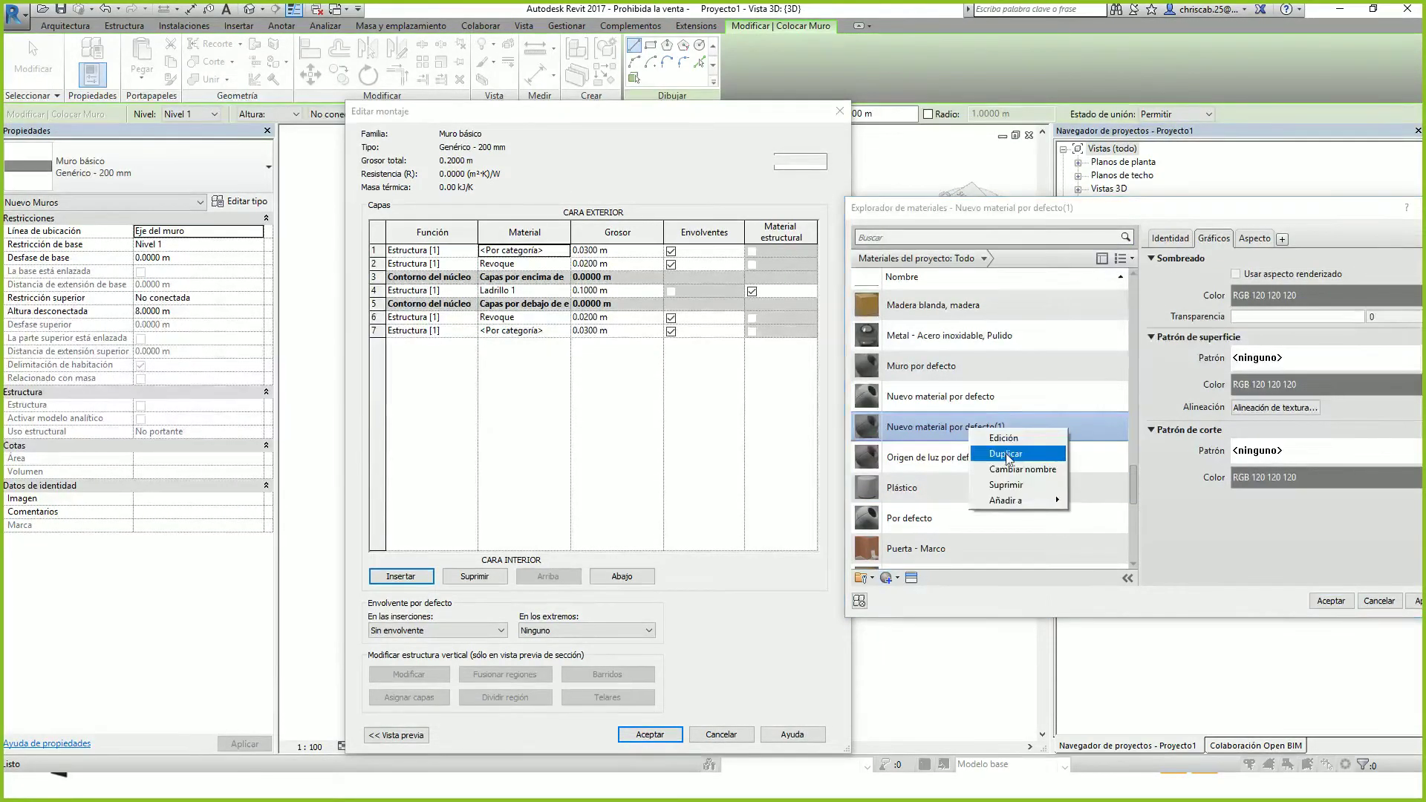
pyautogui.click(1010, 468)
pyautogui.write('P')
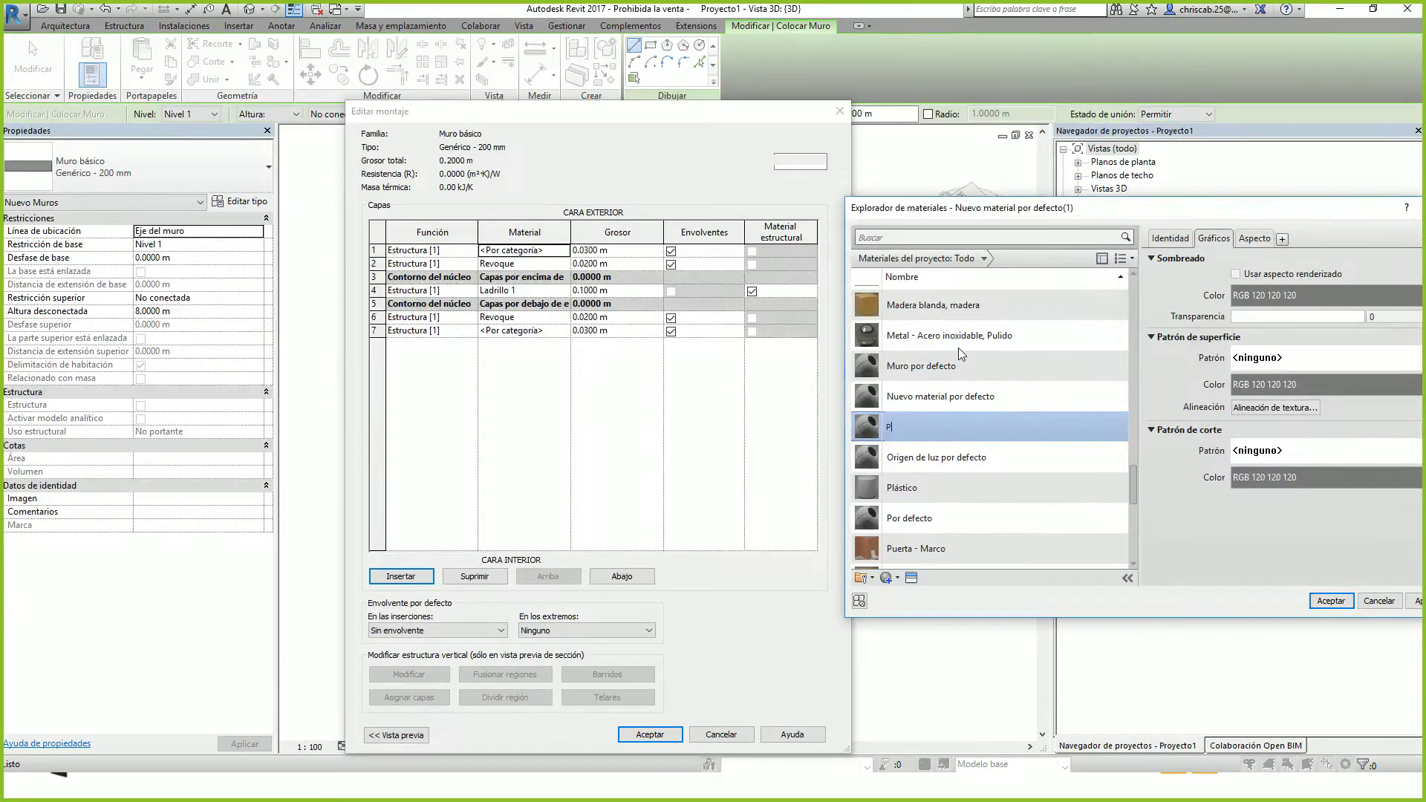
pyautogui.write('intura Blanca')
pyautogui.press('Return')
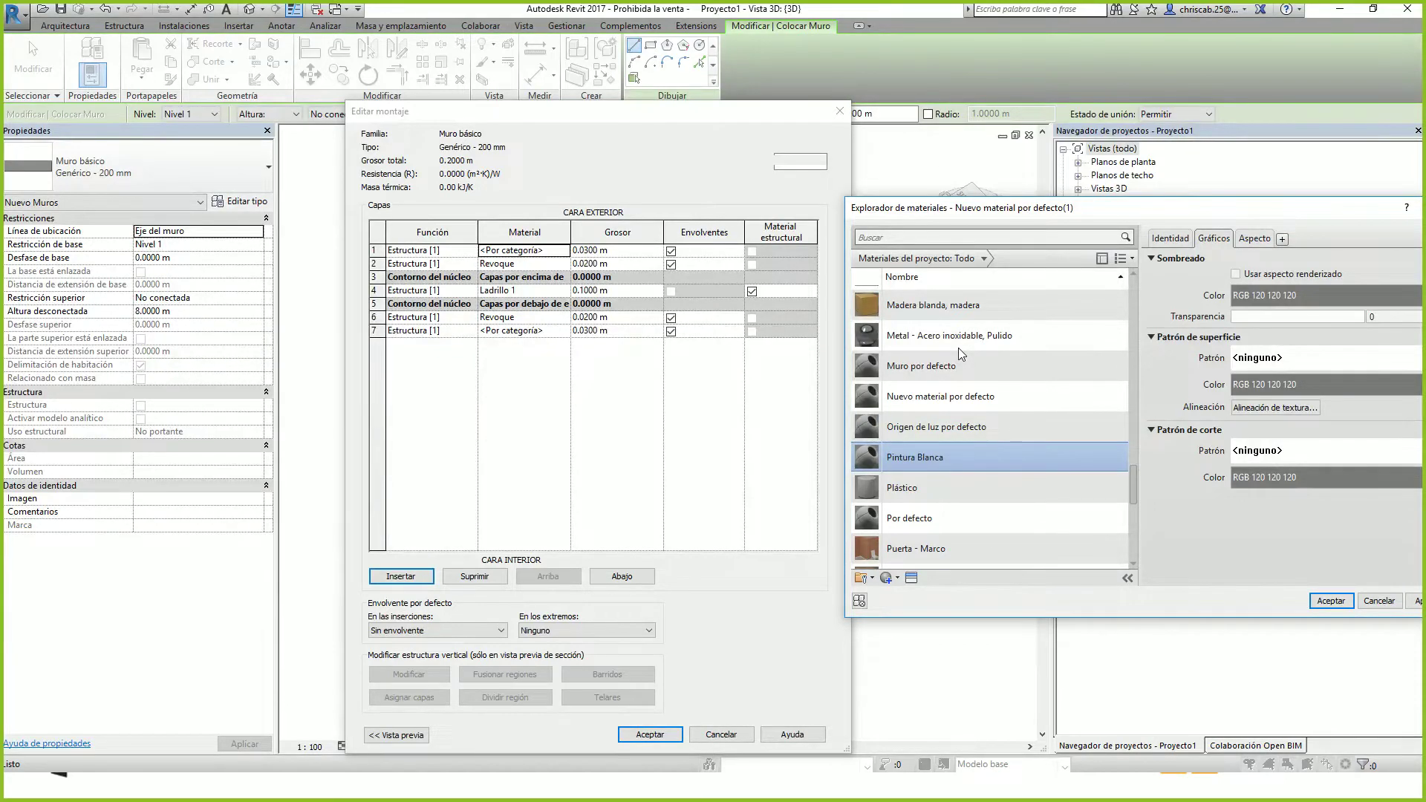
pyautogui.click(1330, 600)
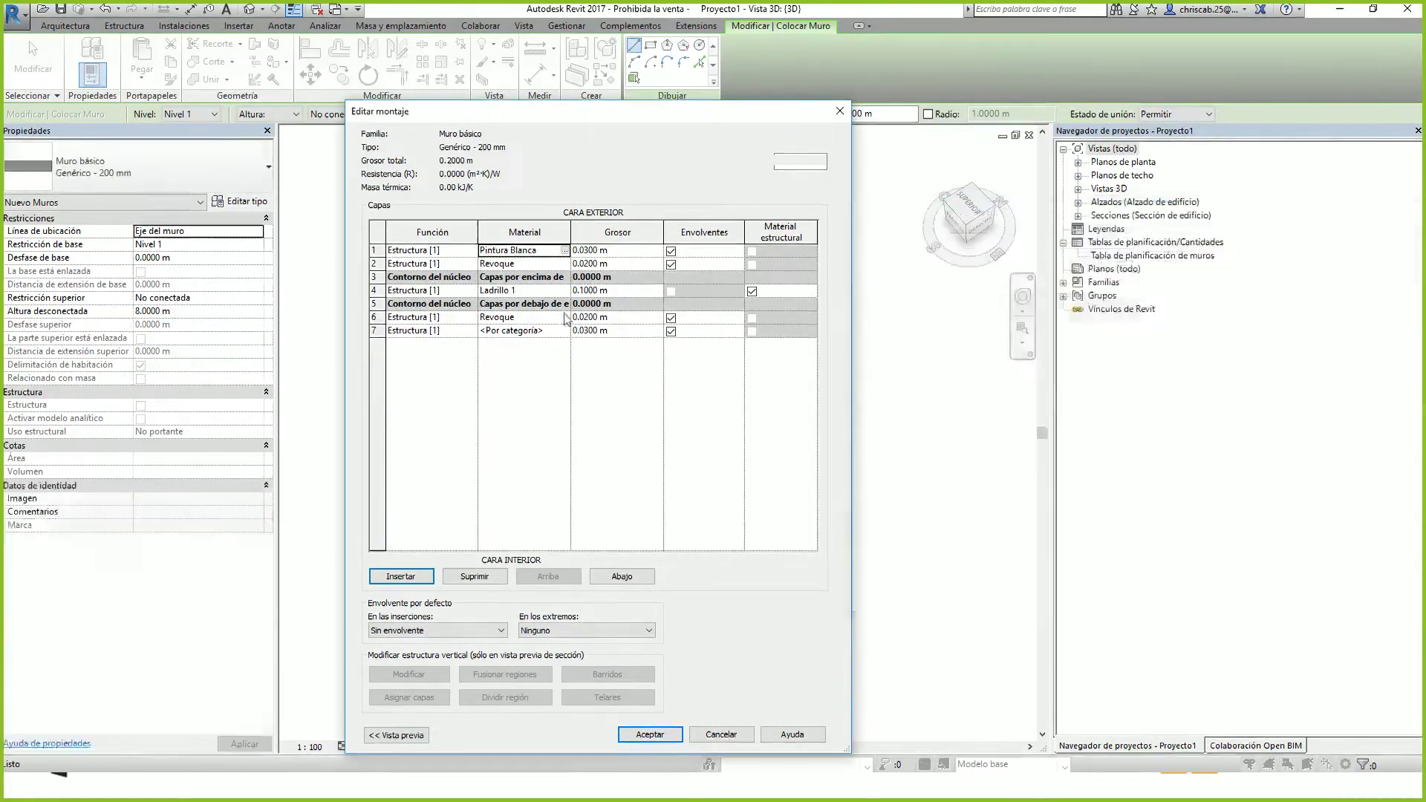
# Assign the Pintura Blanca material to the innermost 0.03 m interior layer
pyautogui.click(535, 331)
pyautogui.click(565, 330)
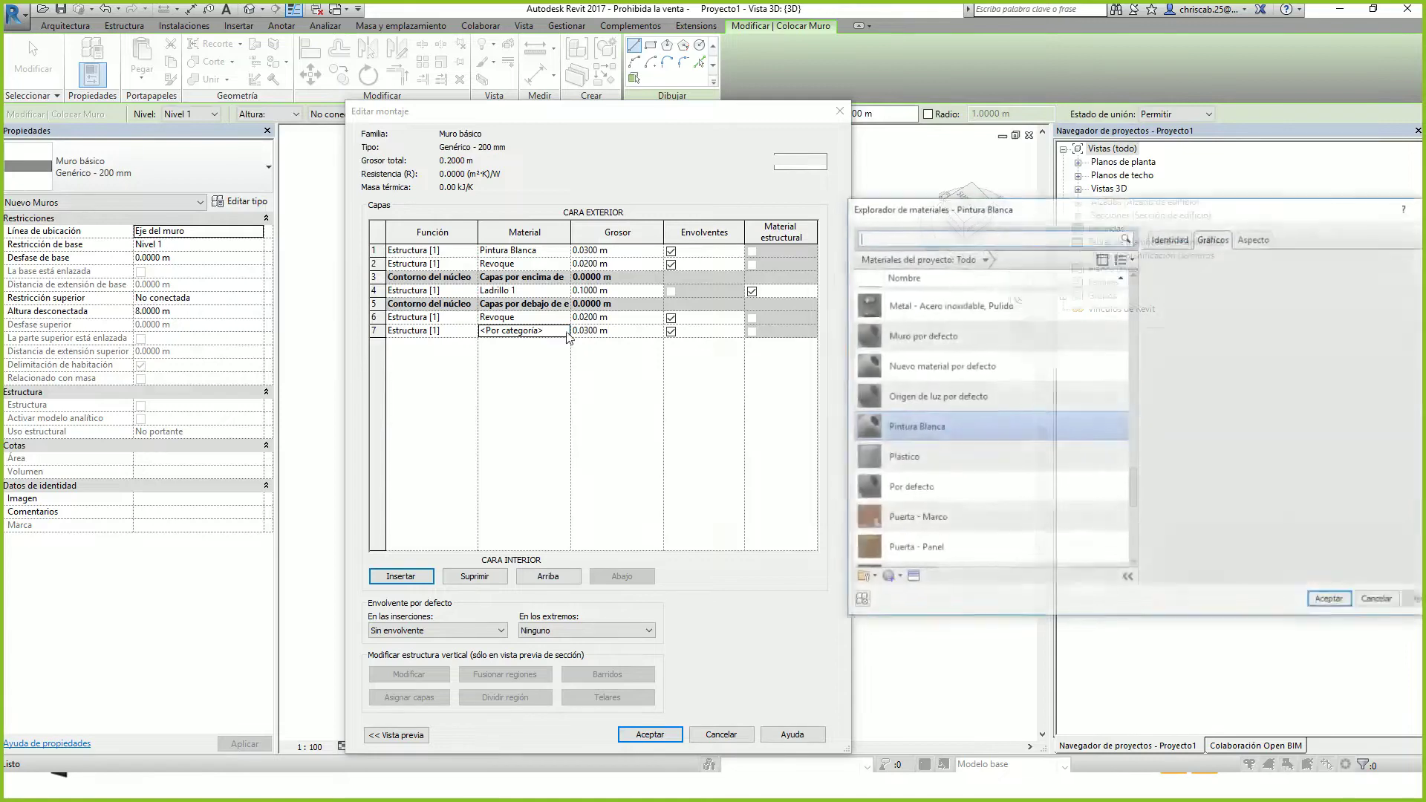
pyautogui.press('Return')
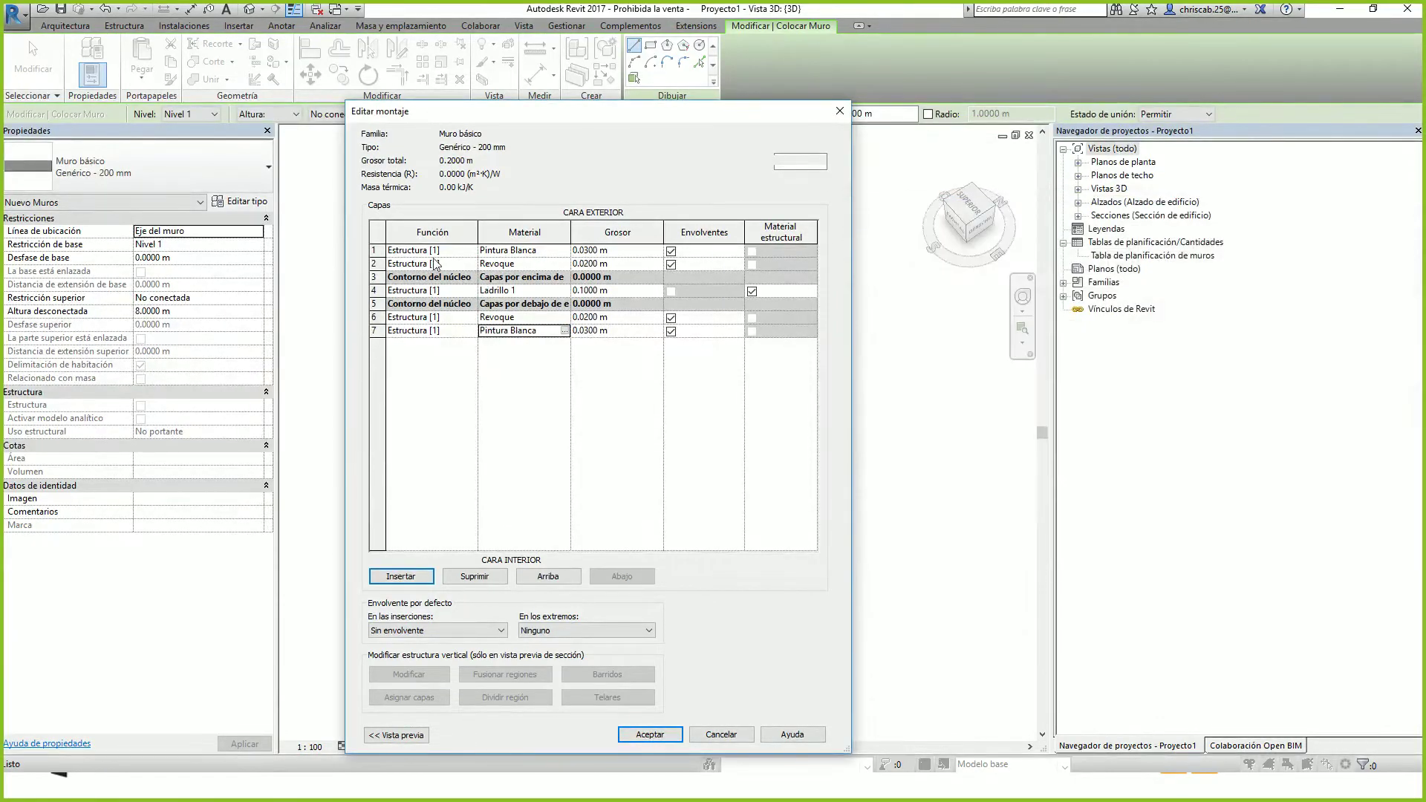
# Set the function of the exterior Revoque layer to Acabado 1 [4] and the exterior Pintura Blanca layer to Acabado 2 [5]
pyautogui.click(473, 264)
pyautogui.click(470, 264)
pyautogui.click(445, 310)
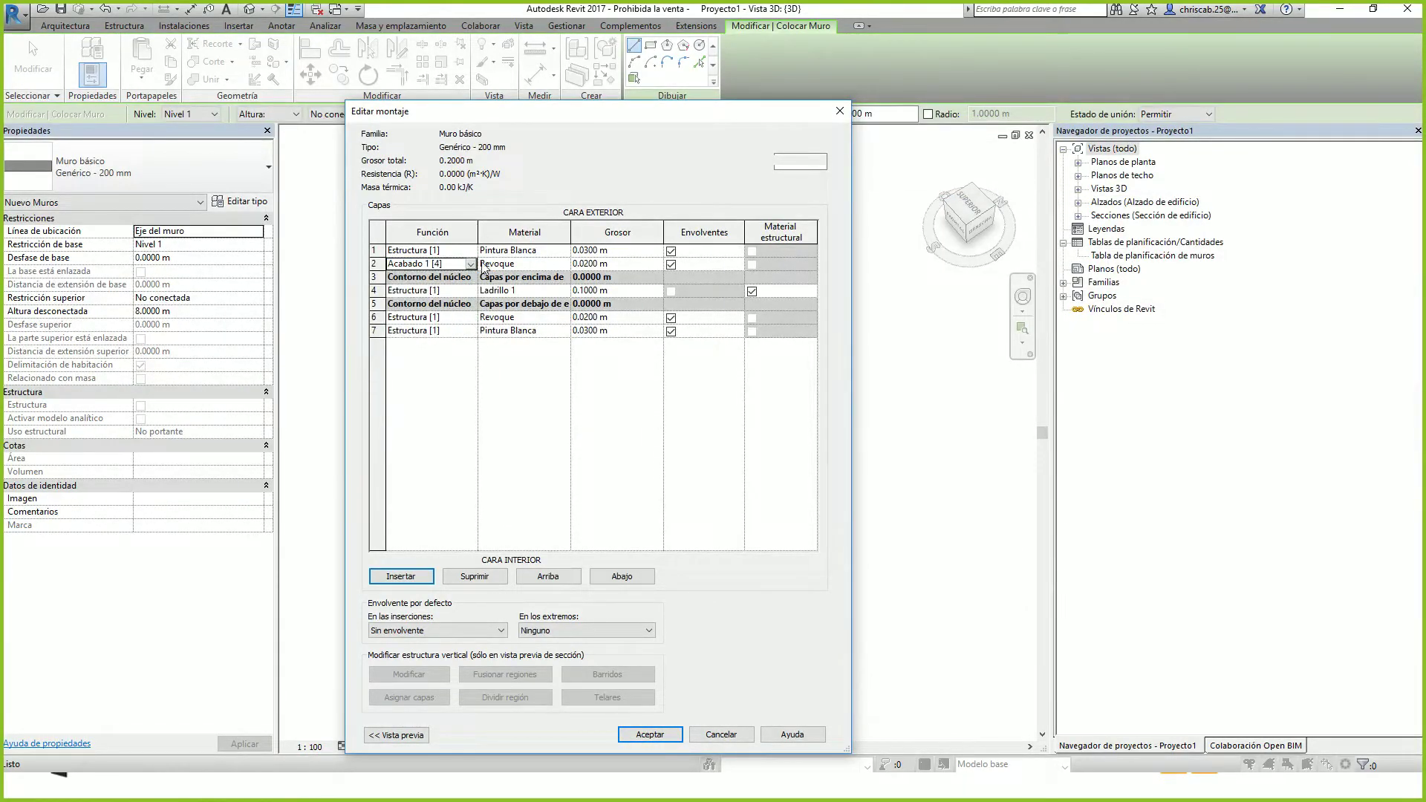
pyautogui.click(470, 251)
pyautogui.click(451, 312)
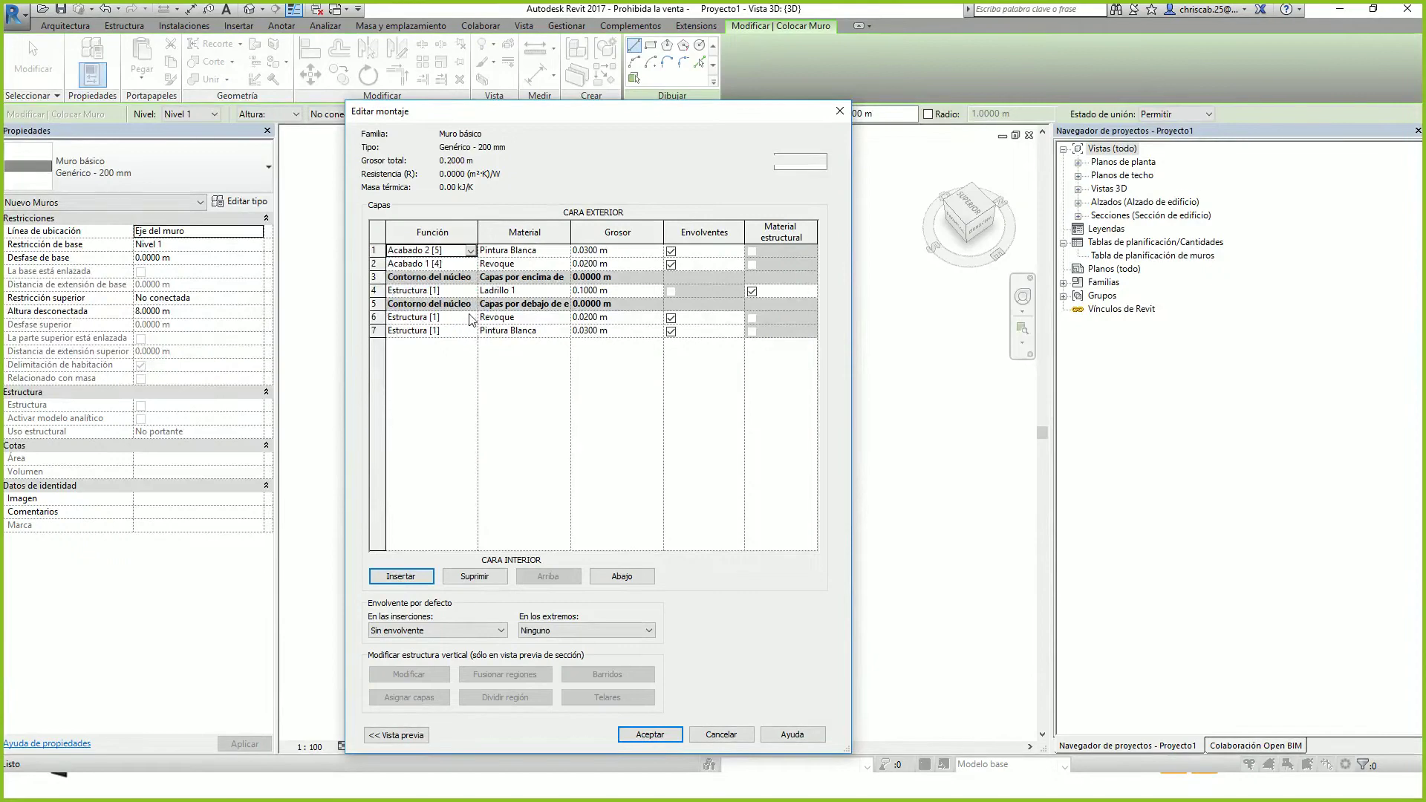
# Set the interior Revoque layer to Acabado 1 [4] and the interior Pintura Blanca layer to Acabado 2 [5], and apply the wall type
pyautogui.click(470, 318)
pyautogui.click(470, 318)
pyautogui.click(432, 364)
pyautogui.click(470, 331)
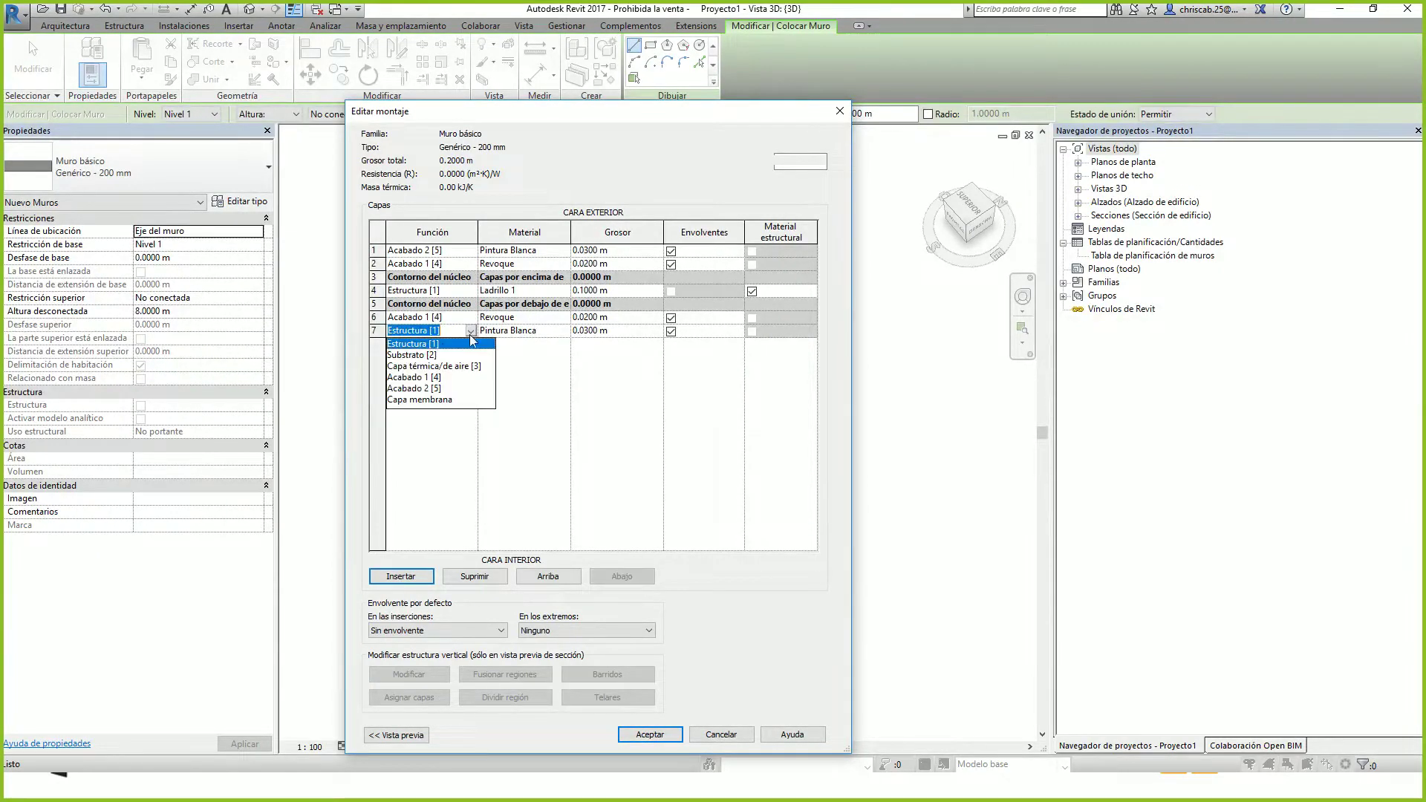
pyautogui.click(428, 388)
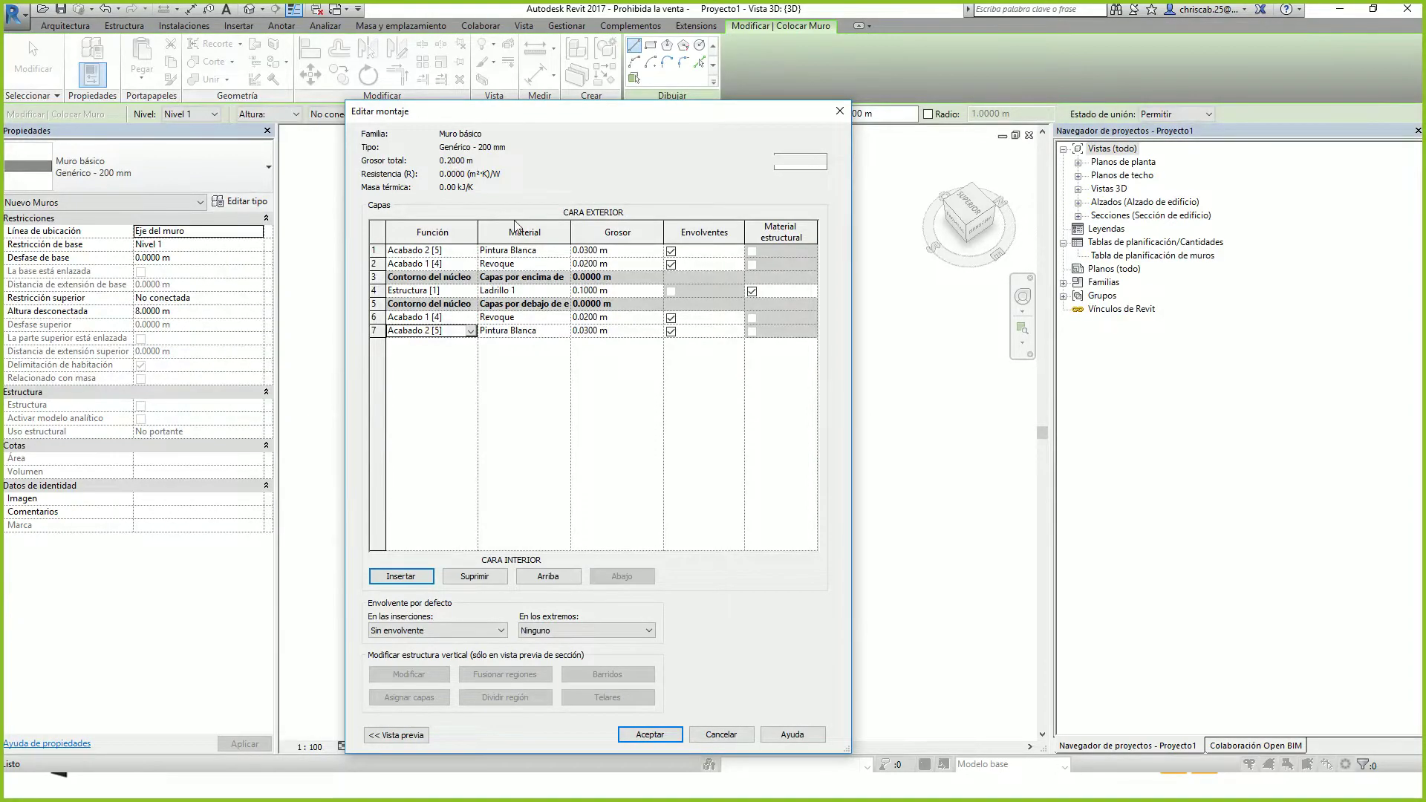
pyautogui.click(649, 735)
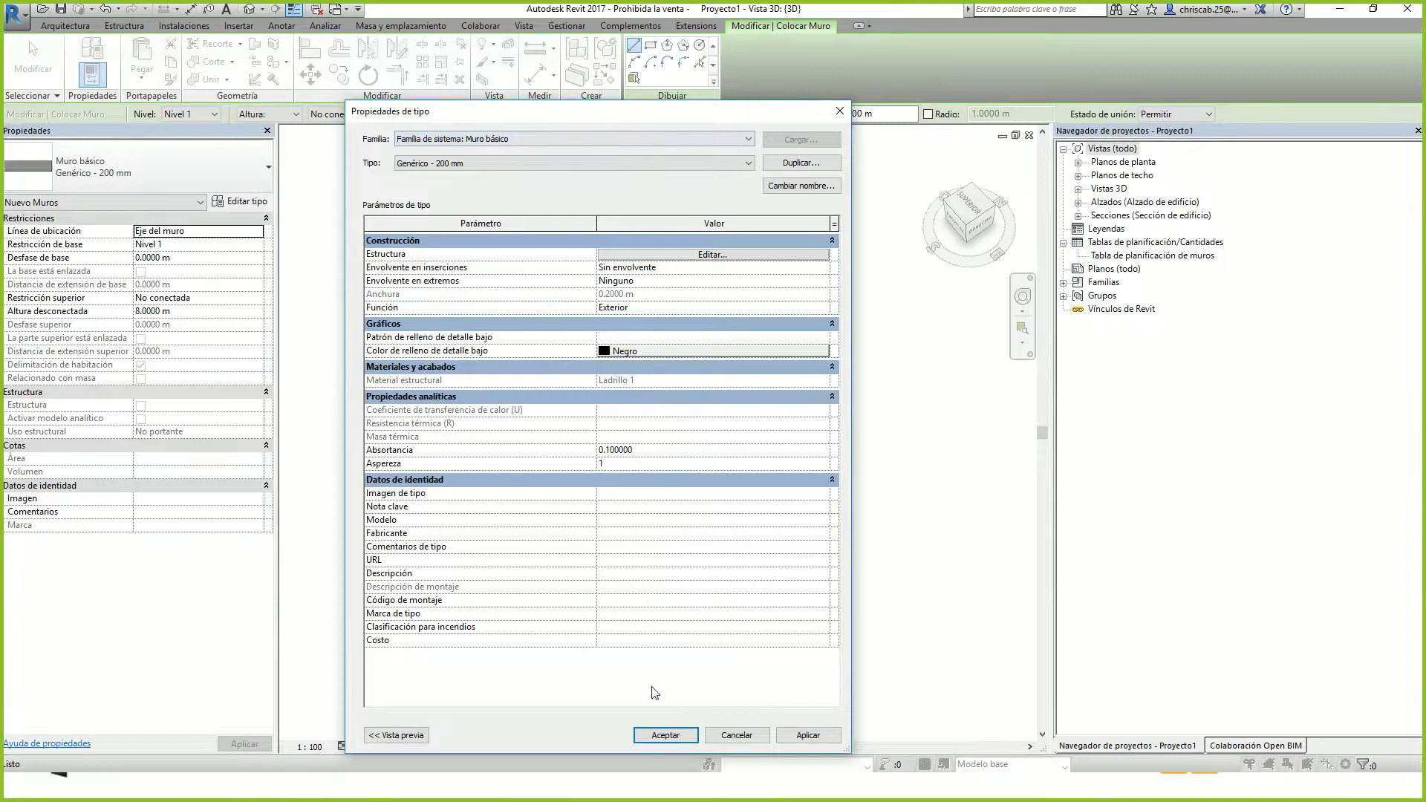
pyautogui.click(658, 735)
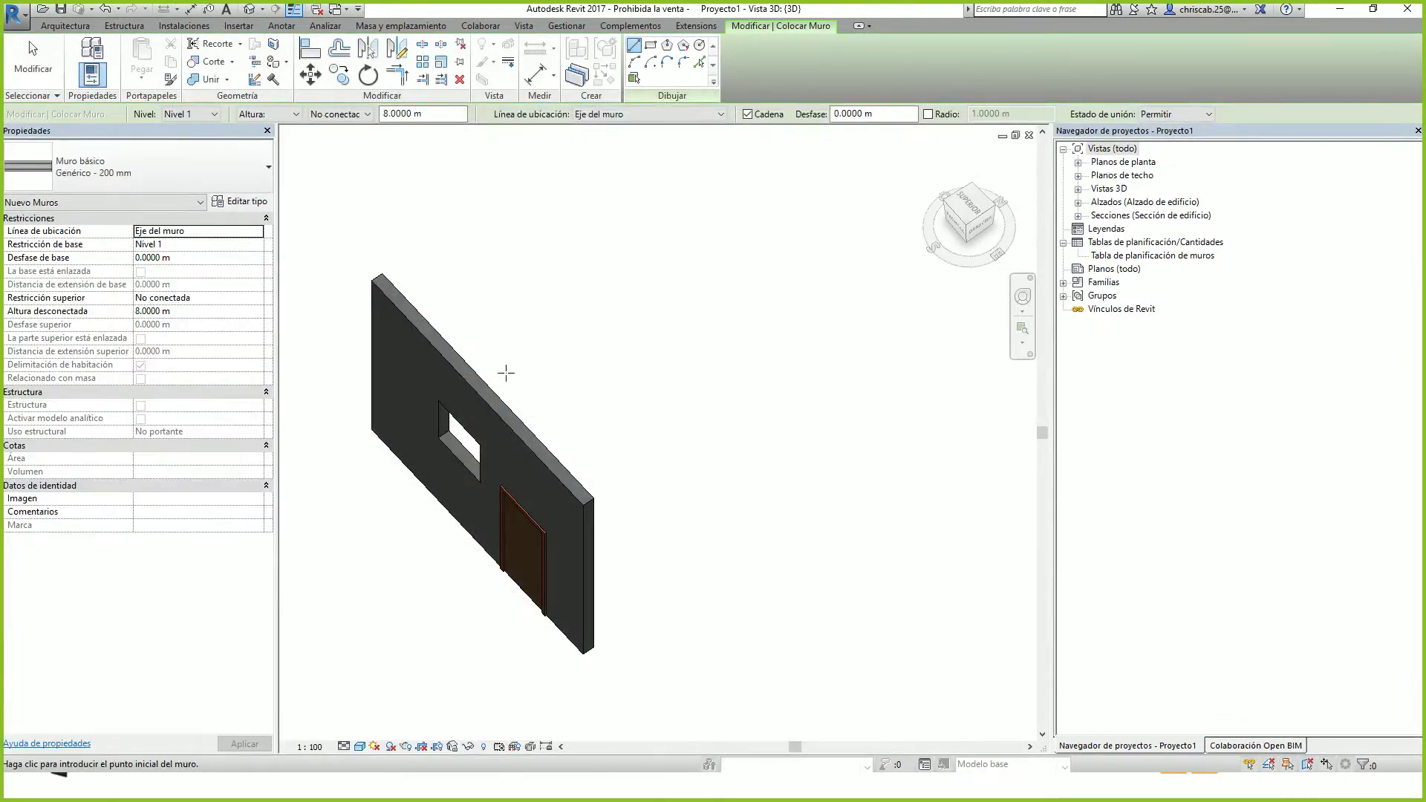
pyautogui.press('Escape')
pyautogui.press('Escape')
# Inspect the edited wall in the 3D view and open the Nivel 1 floor plan
pyautogui.click(457, 376)
pyautogui.keyDown('shift'); pyautogui.moveTo(458, 376); pyautogui.dragTo(601, 318, button='middle'); pyautogui.keyUp('shift')
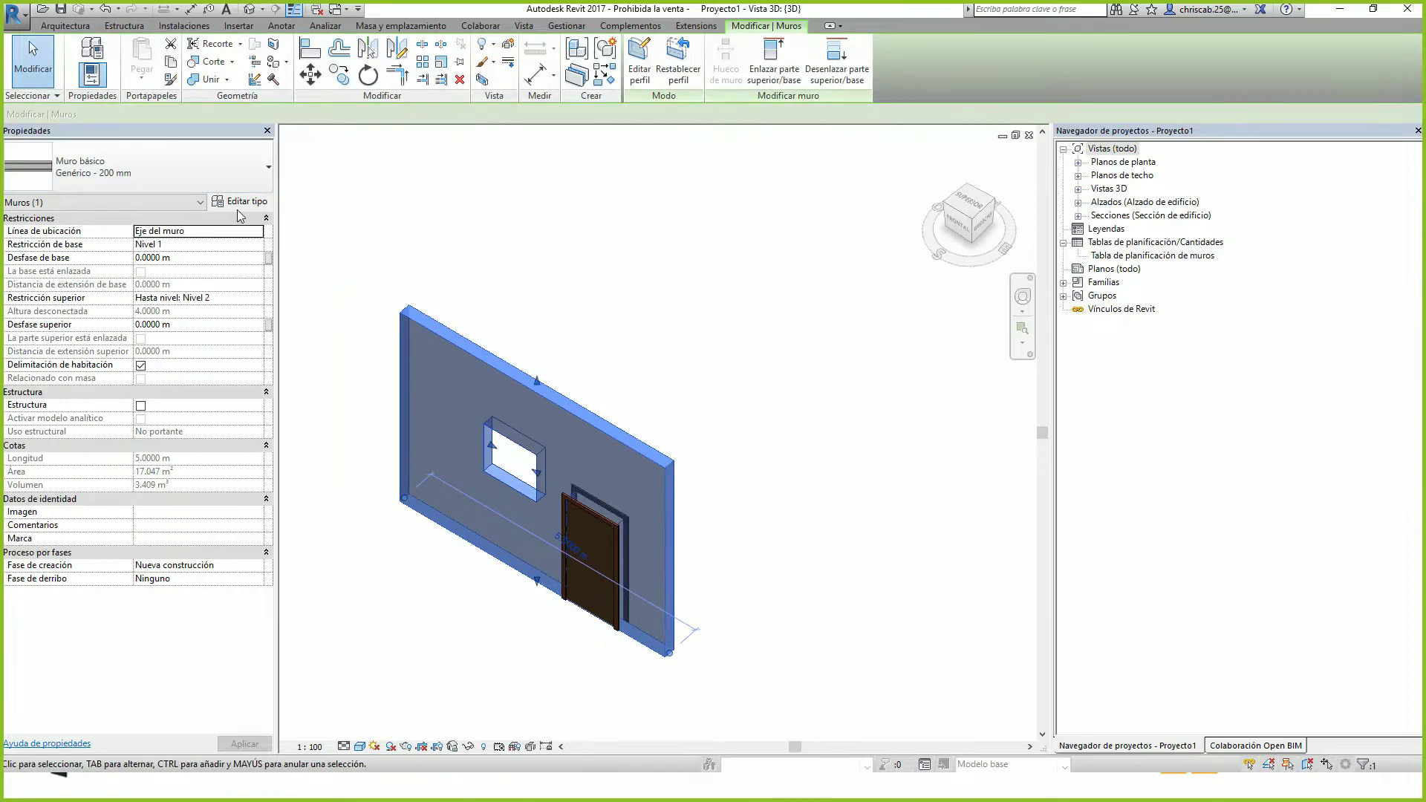
pyautogui.doubleClick(1105, 163)
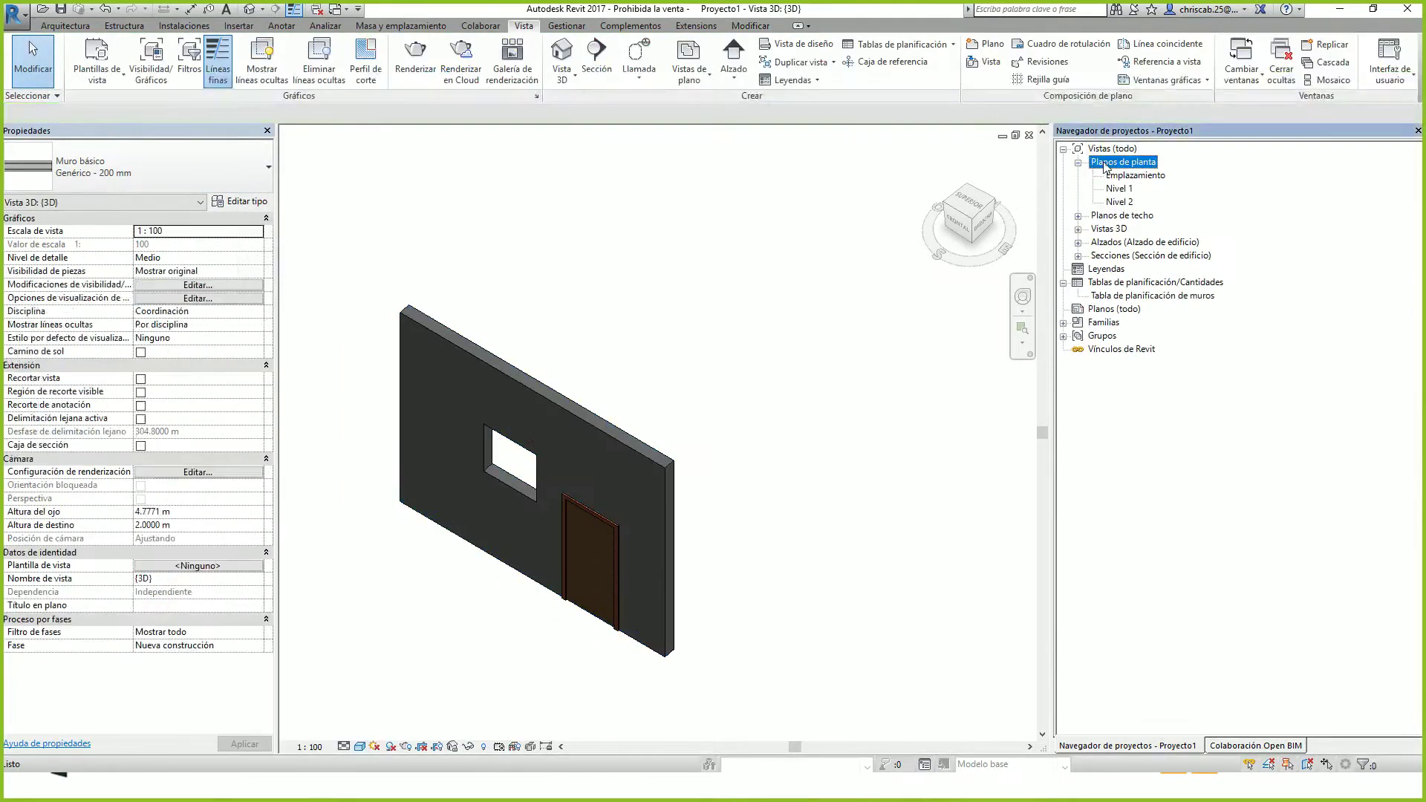
pyautogui.doubleClick(1118, 189)
# Set the Nivel 1 plan's detail level to Alto and inspect the wall's layers
pyautogui.click(579, 434)
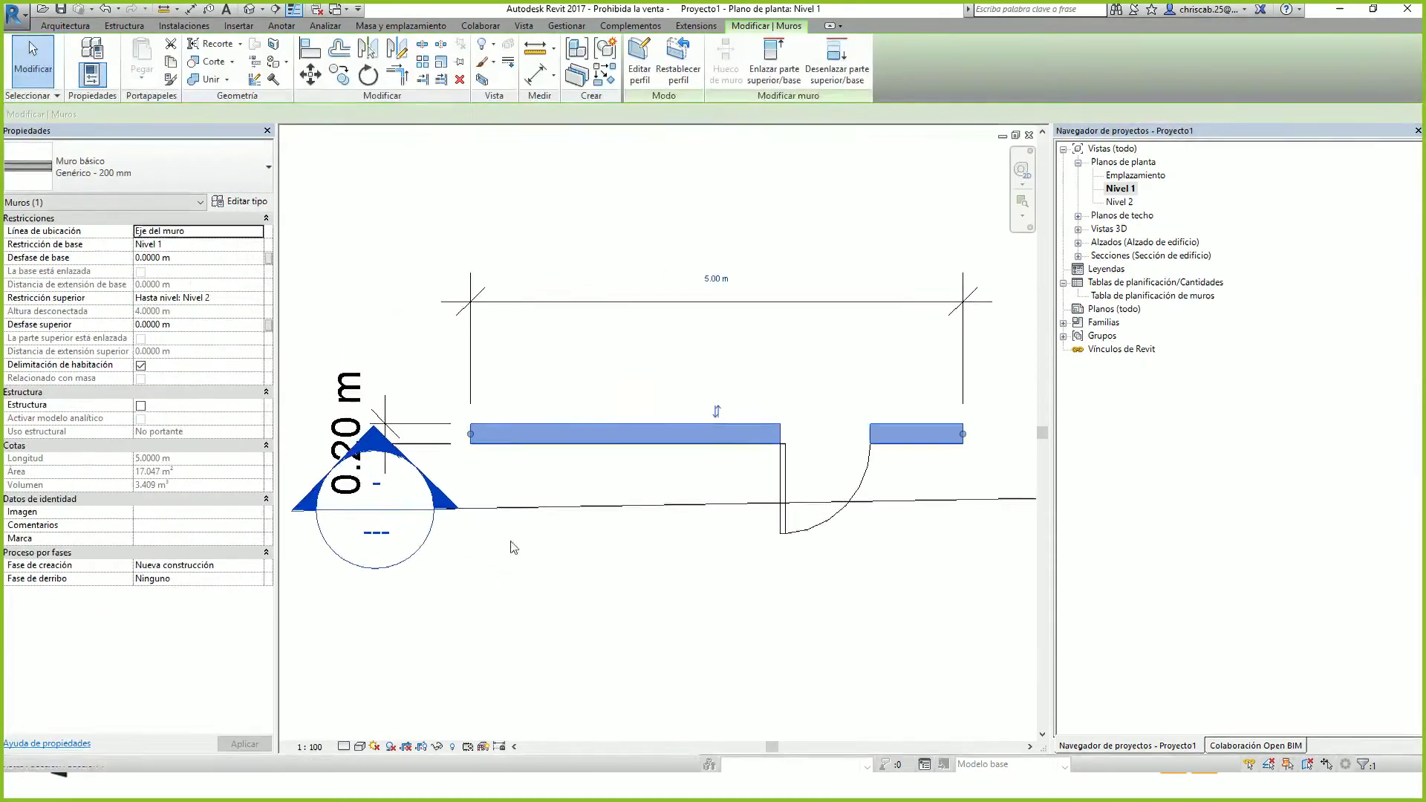
pyautogui.click(344, 747)
pyautogui.click(356, 728)
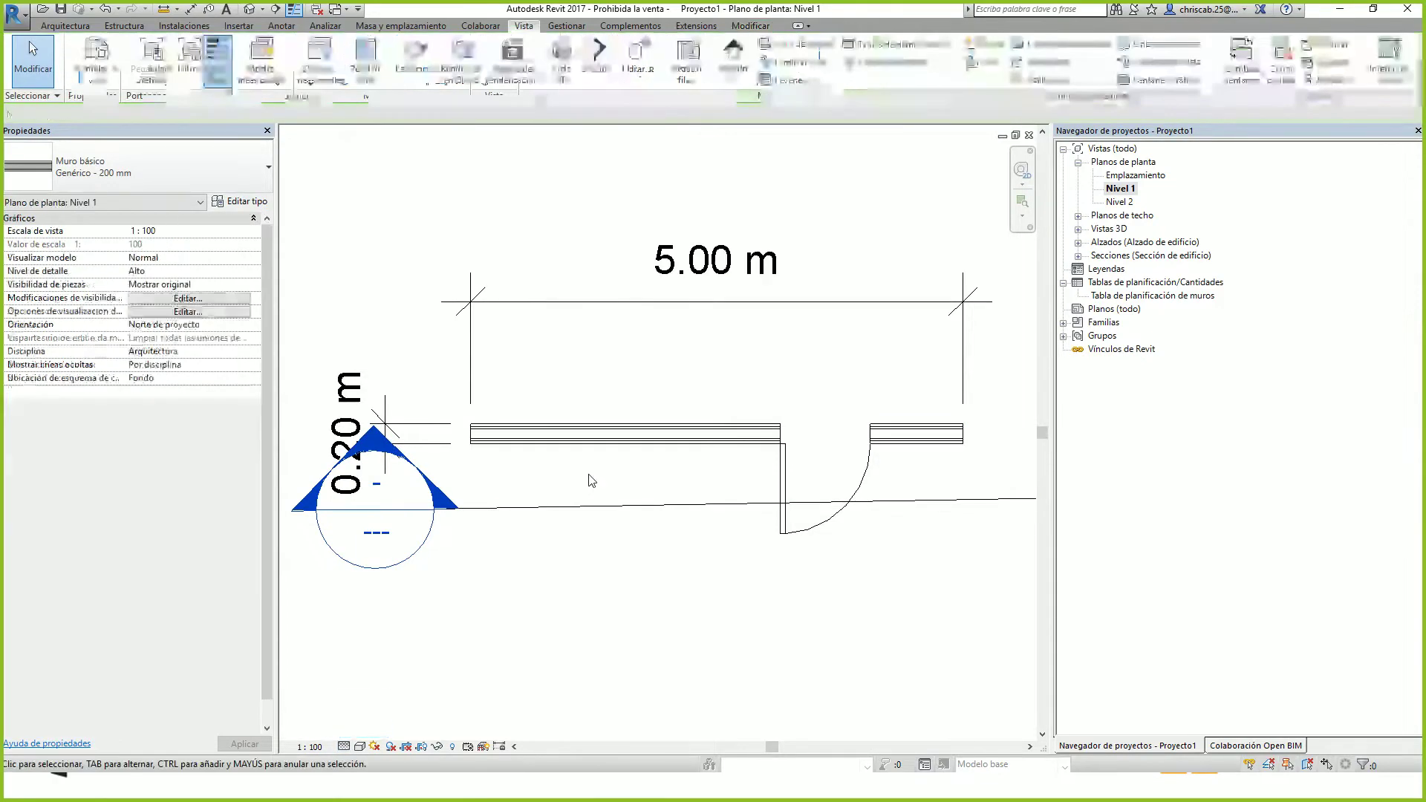
pyautogui.scroll(2, 444, 413)
pyautogui.scroll(2, 444, 445)
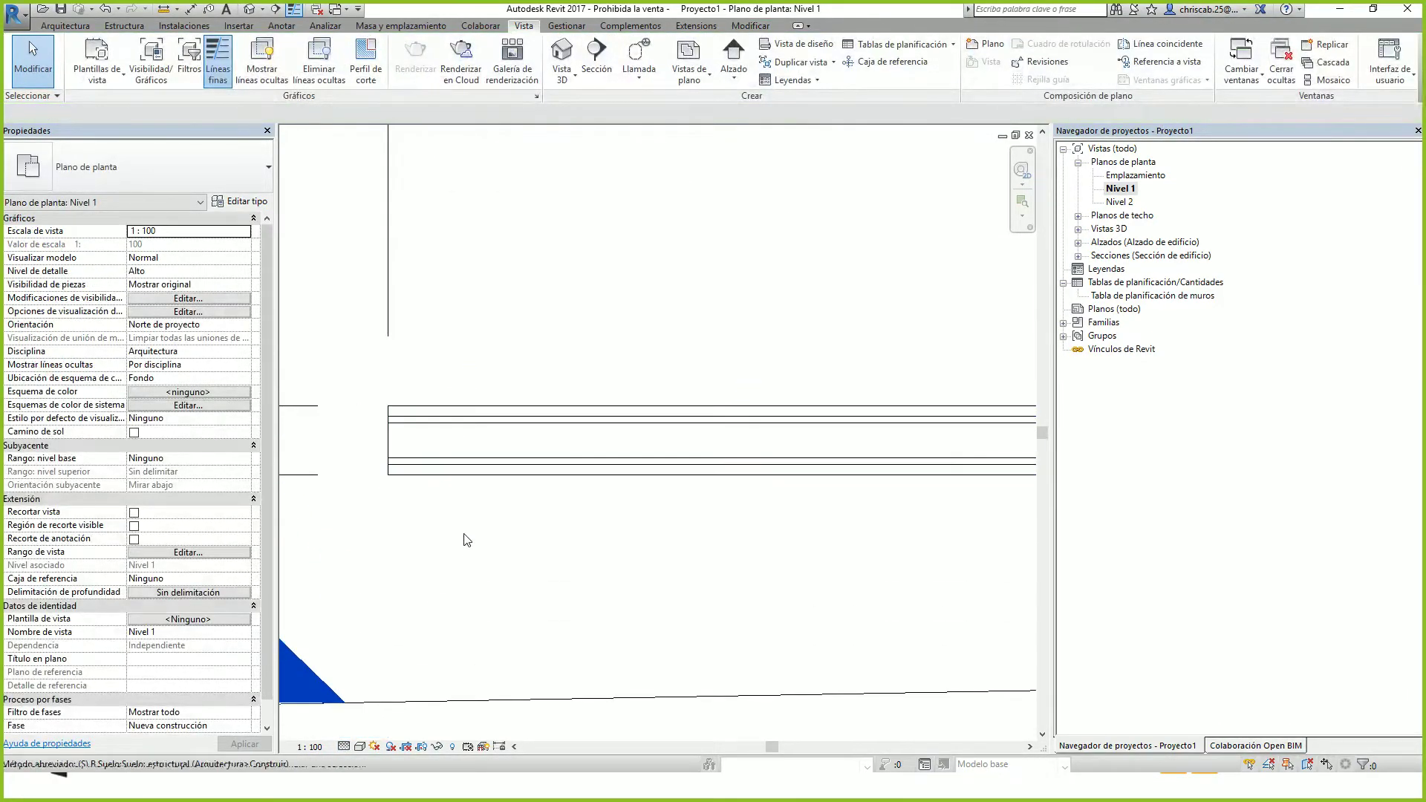
pyautogui.scroll(-3, 529, 312)
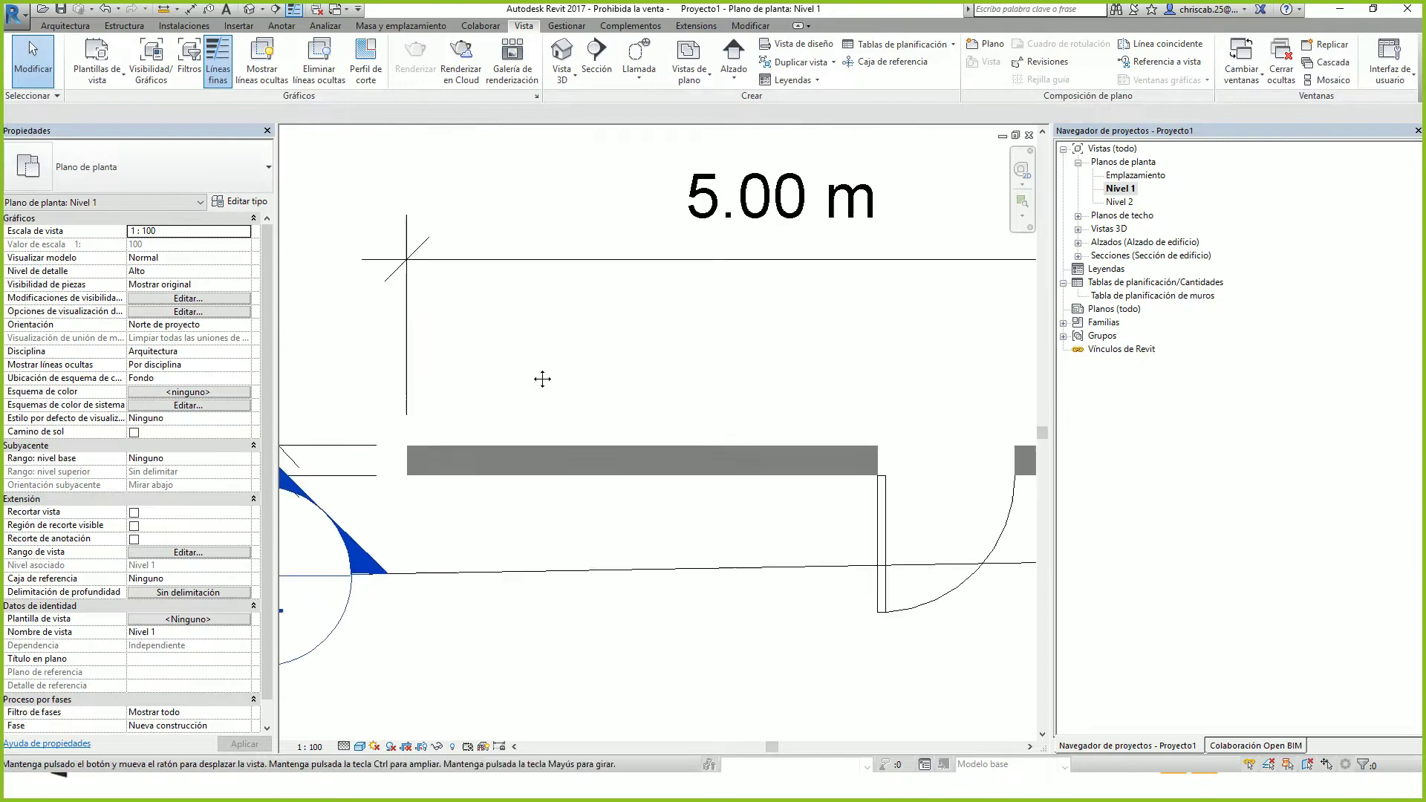
pyautogui.moveTo(702, 382); pyautogui.dragTo(534, 370, button='middle')
pyautogui.moveTo(702, 364); pyautogui.dragTo(766, 368, button='middle')
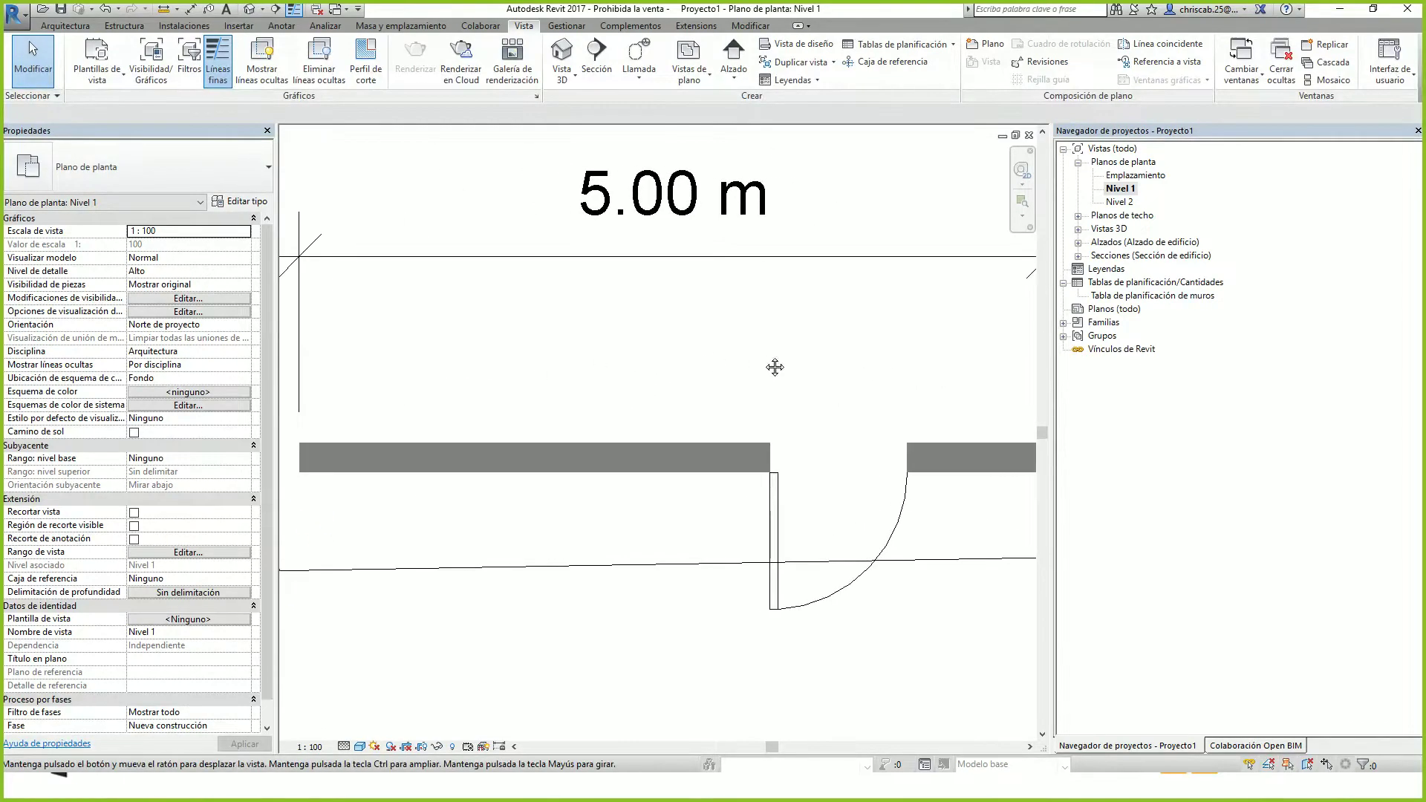
# Create a new material takeoff schedule for the Muros category
pyautogui.click(885, 46)
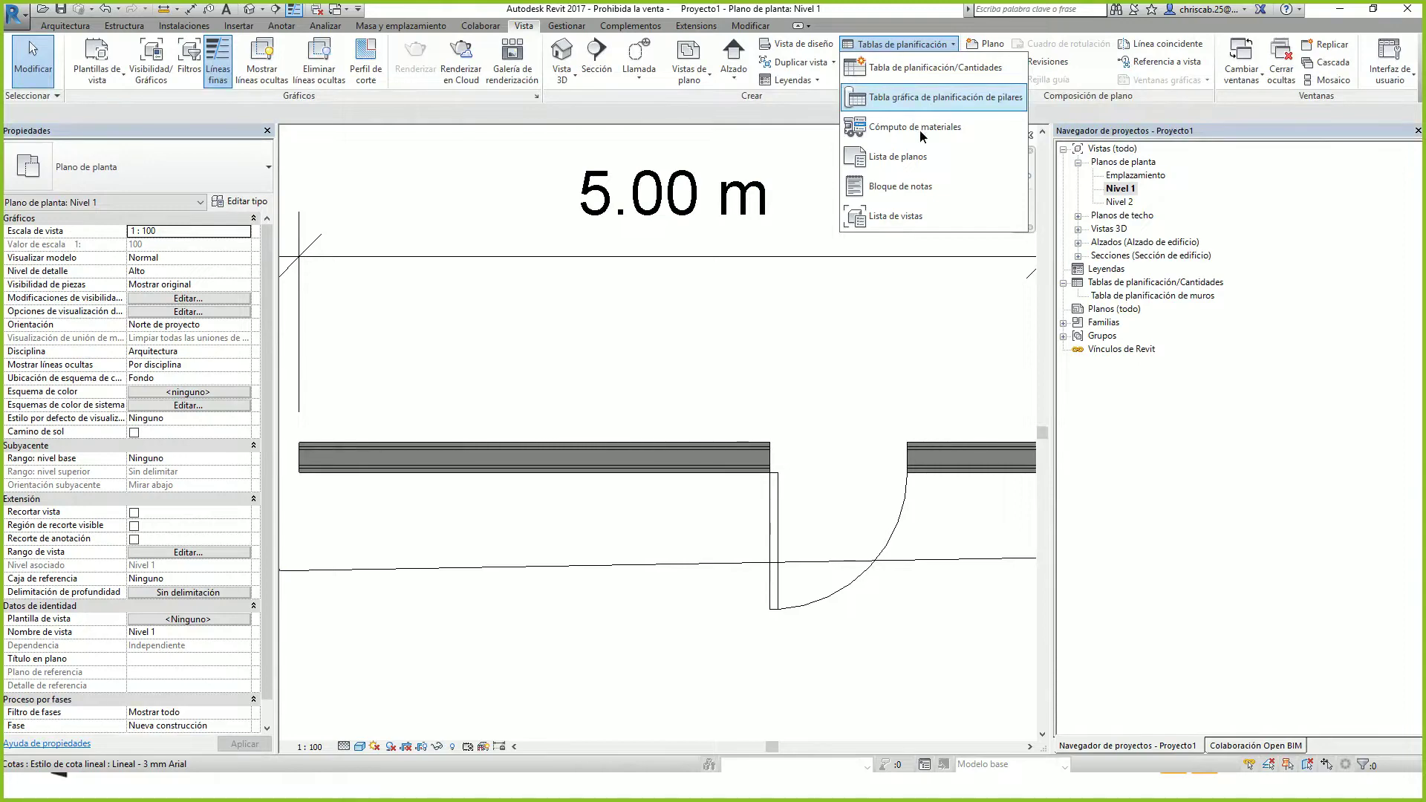
pyautogui.click(914, 127)
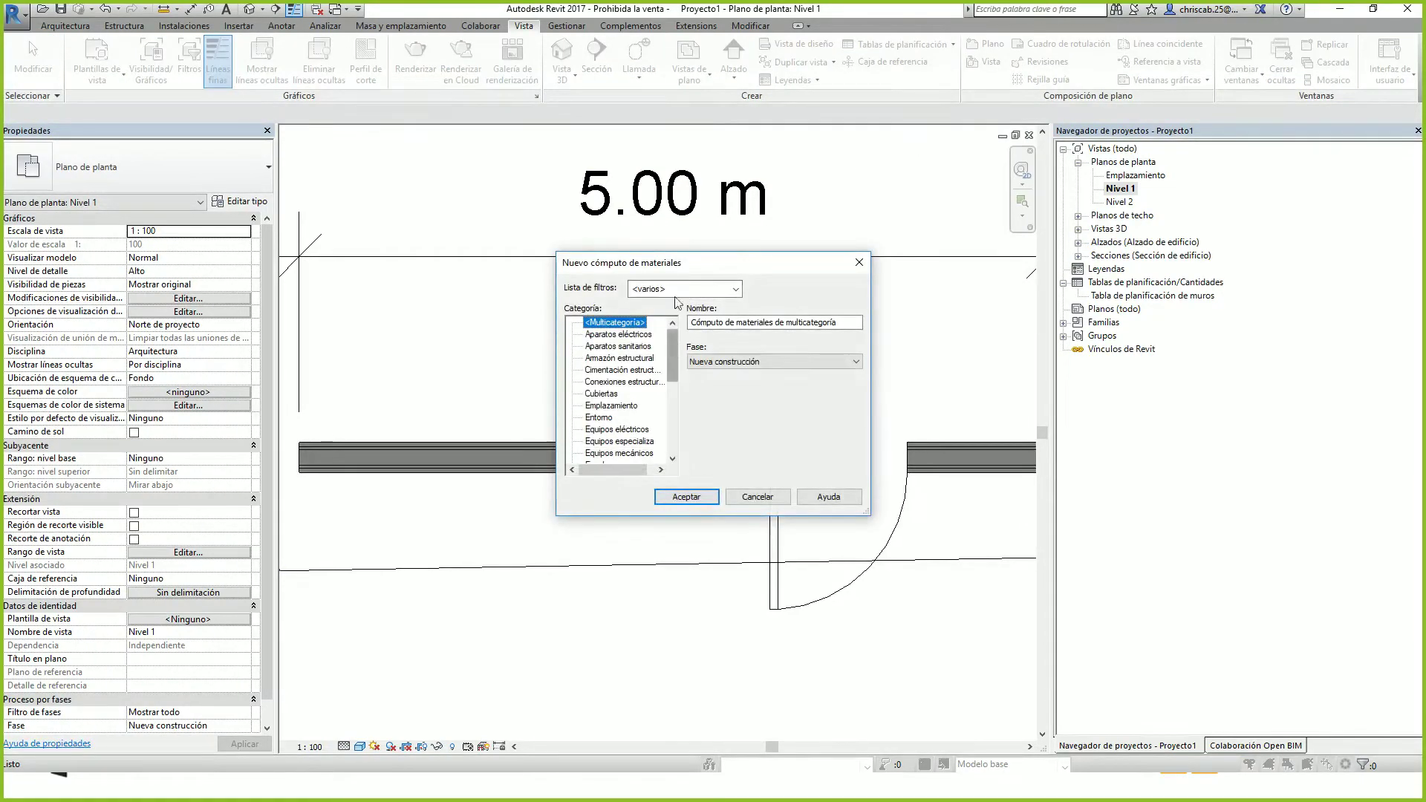
pyautogui.moveTo(766, 490); pyautogui.dragTo(776, 661)
pyautogui.doubleClick(498, 509)
# Add the fields Material: Nombre and Material: Área to the wall material takeoff and generate the table
pyautogui.scroll(-10, 603, 377)
pyautogui.scroll(-1, 531, 414)
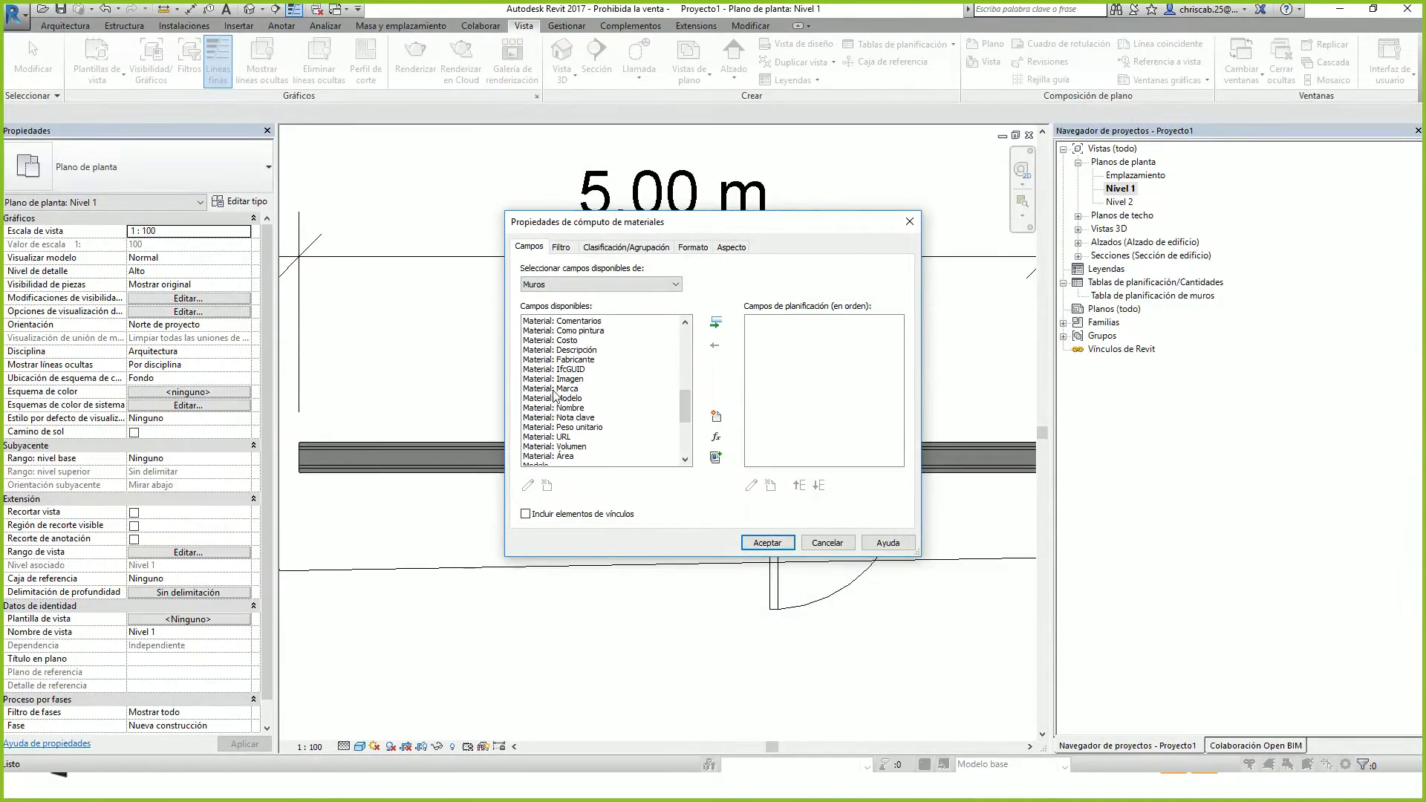
pyautogui.doubleClick(551, 407)
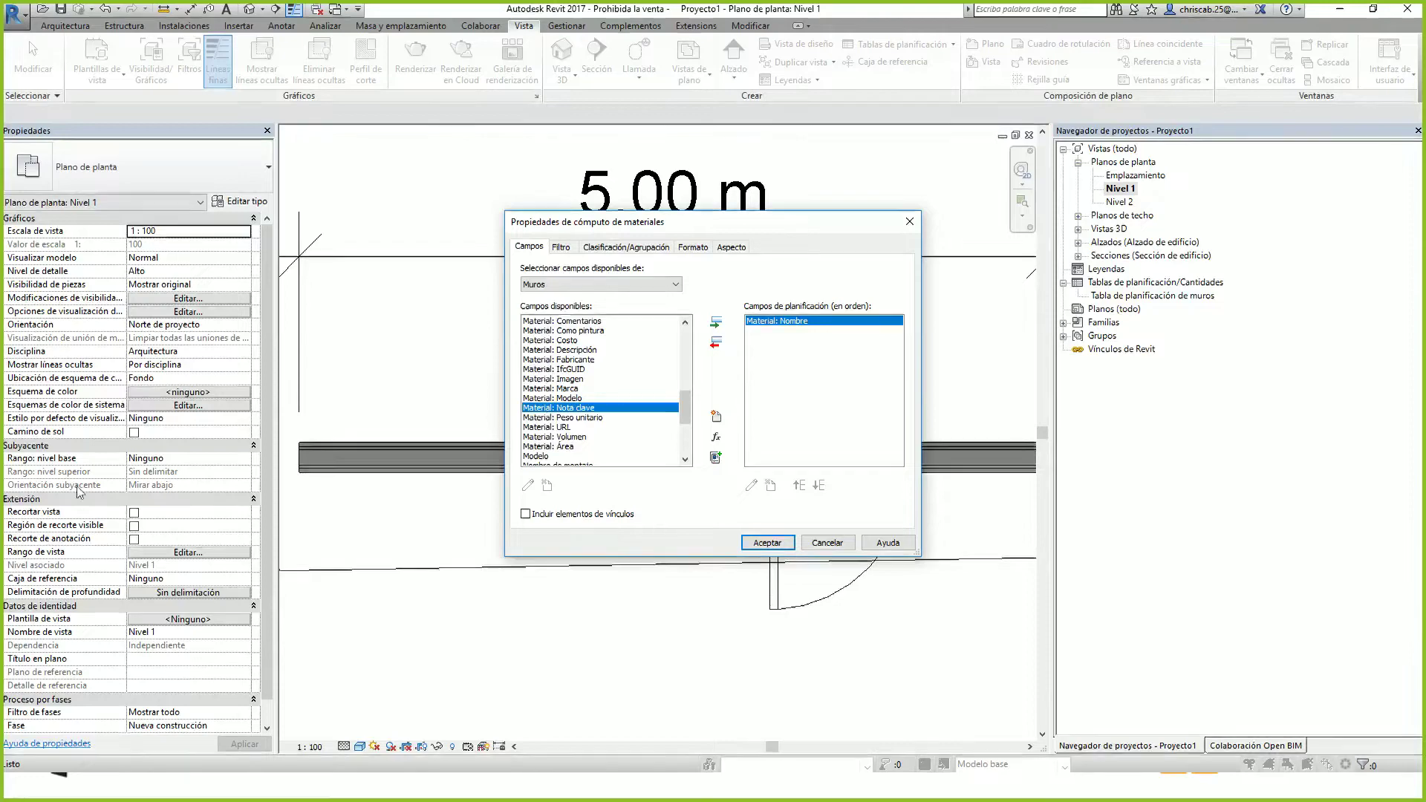
pyautogui.doubleClick(559, 446)
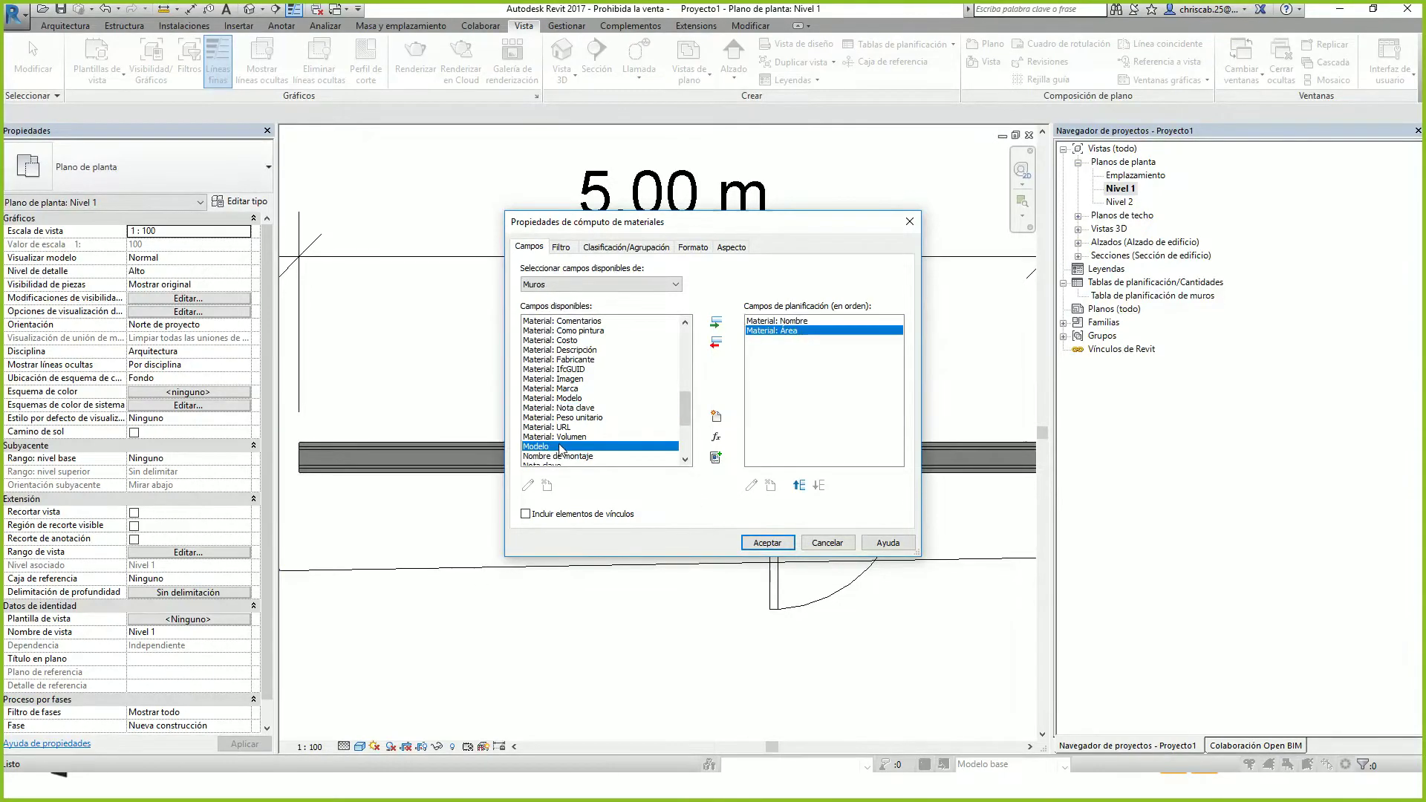
pyautogui.click(766, 543)
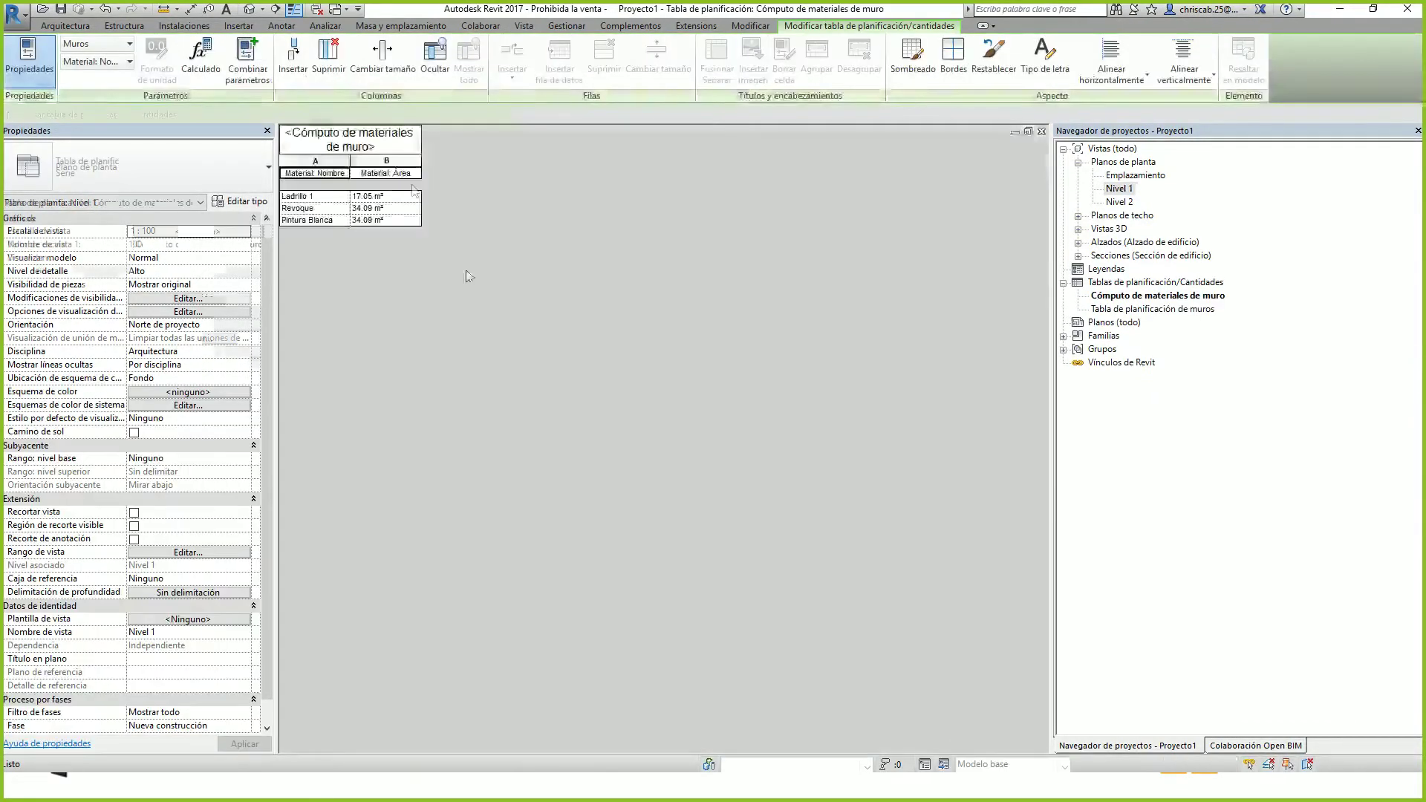
pyautogui.moveTo(378, 157); pyautogui.dragTo(378, 156)
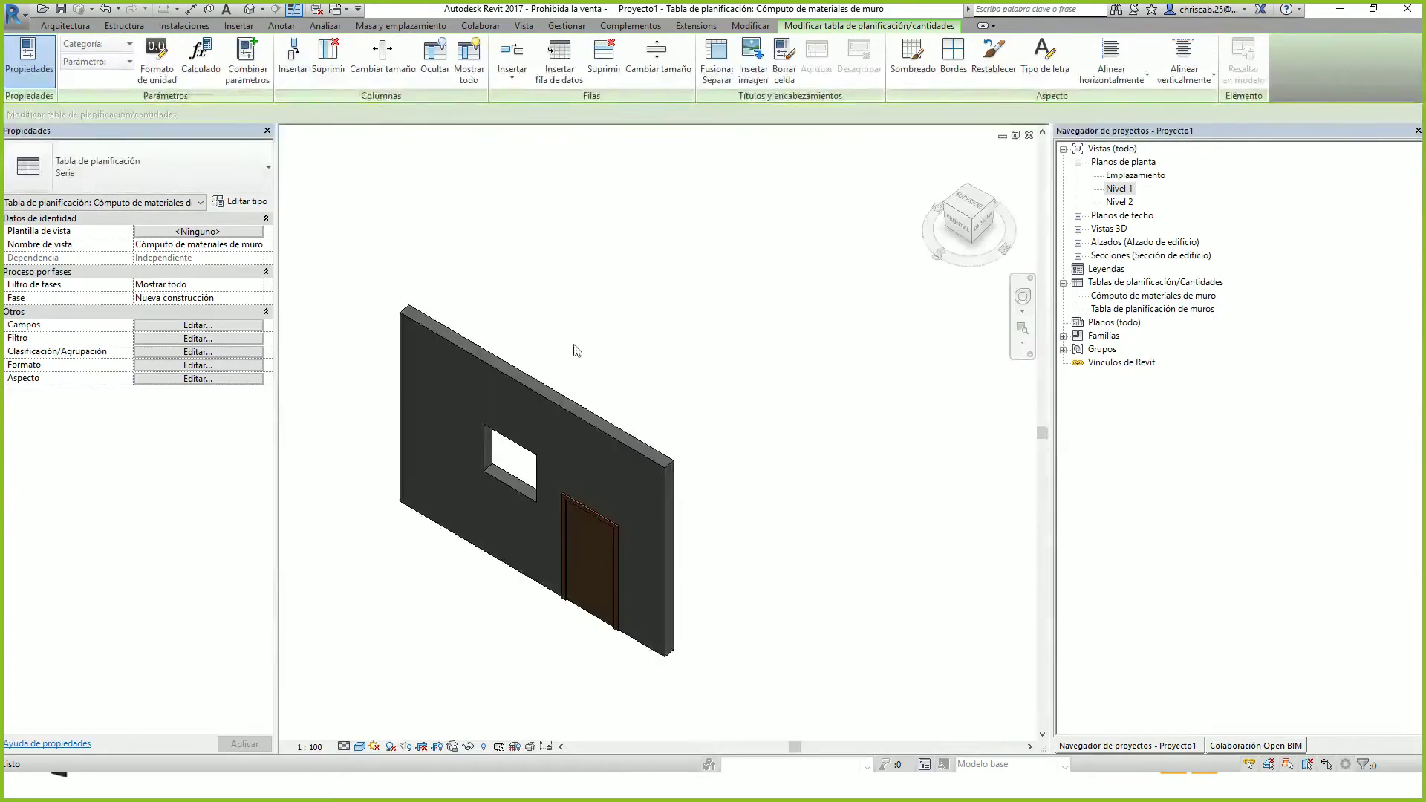
# Select the wall in 3D and compare the Tabla de planificación de muros with the Cómputo de materiales de muro
pyautogui.scroll(-2, 625, 425)
pyautogui.click(624, 427)
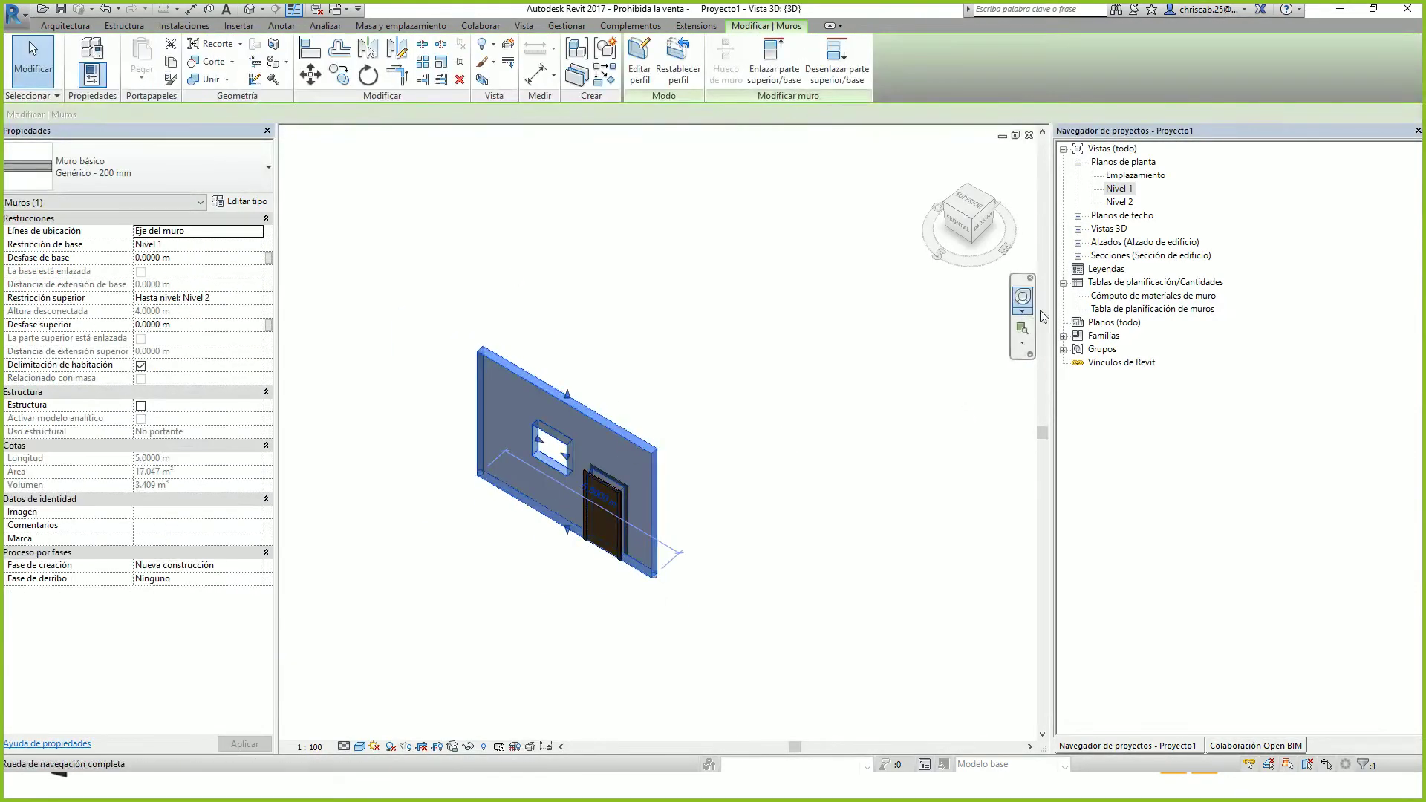
pyautogui.doubleClick(1155, 309)
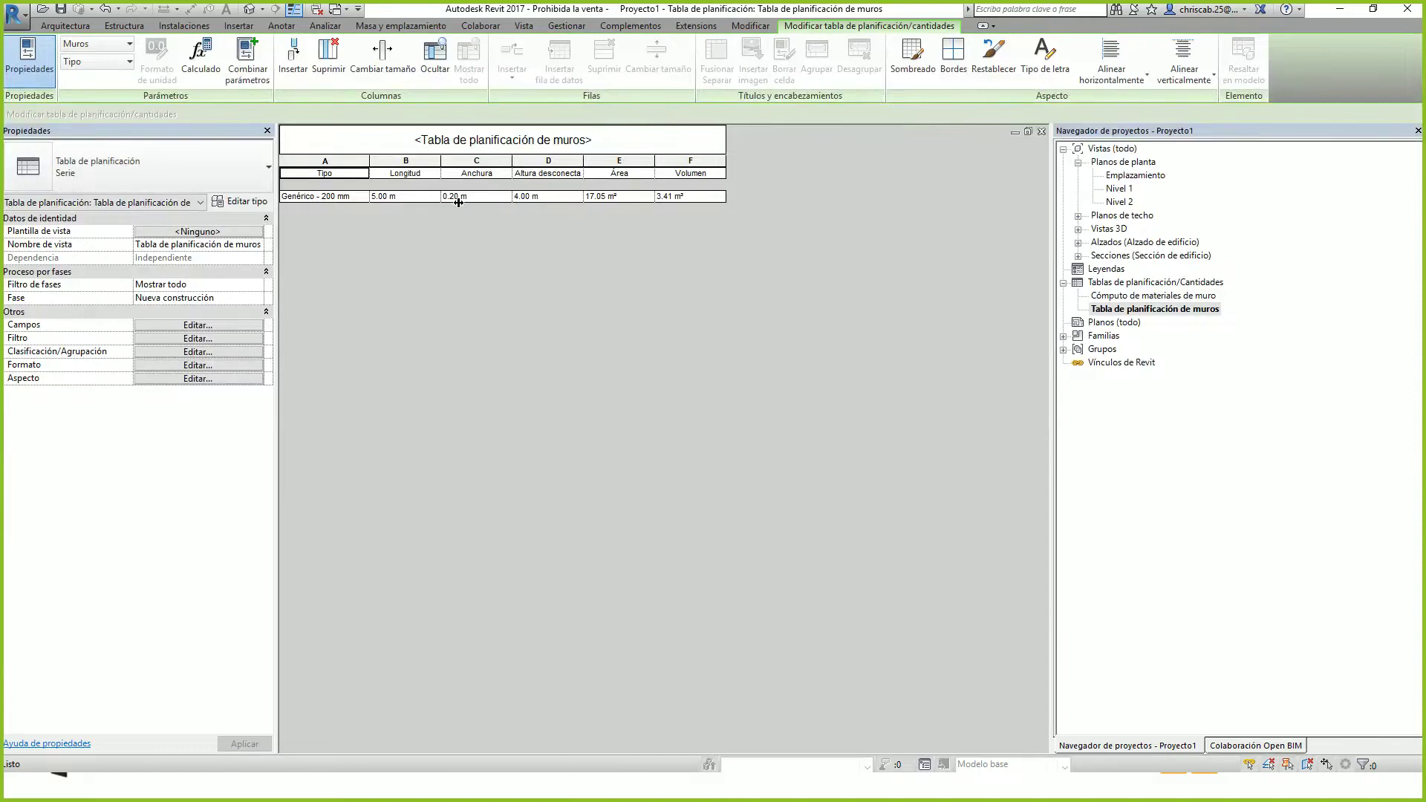
pyautogui.doubleClick(1145, 298)
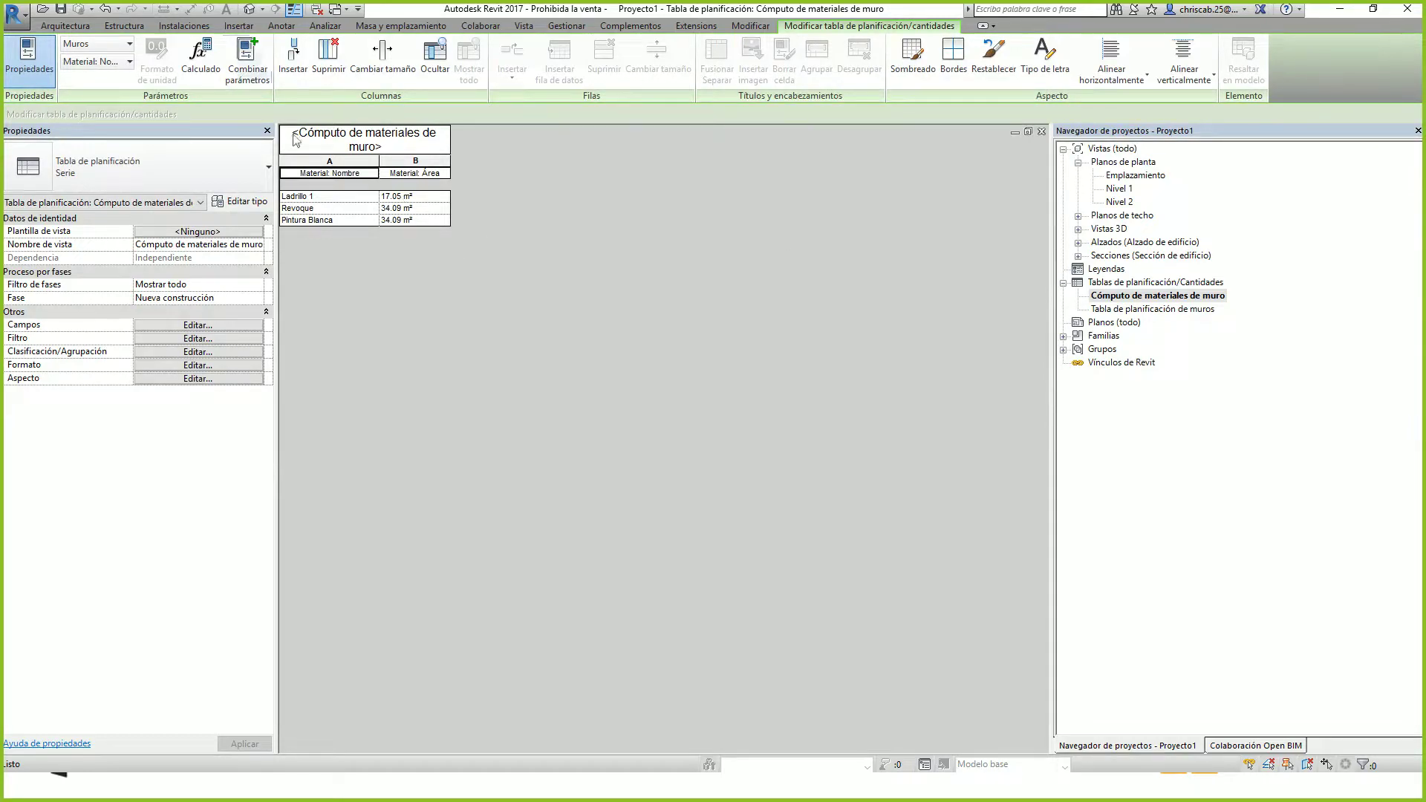
# Delete the door from the wall in the 3D view
pyautogui.click(251, 9)
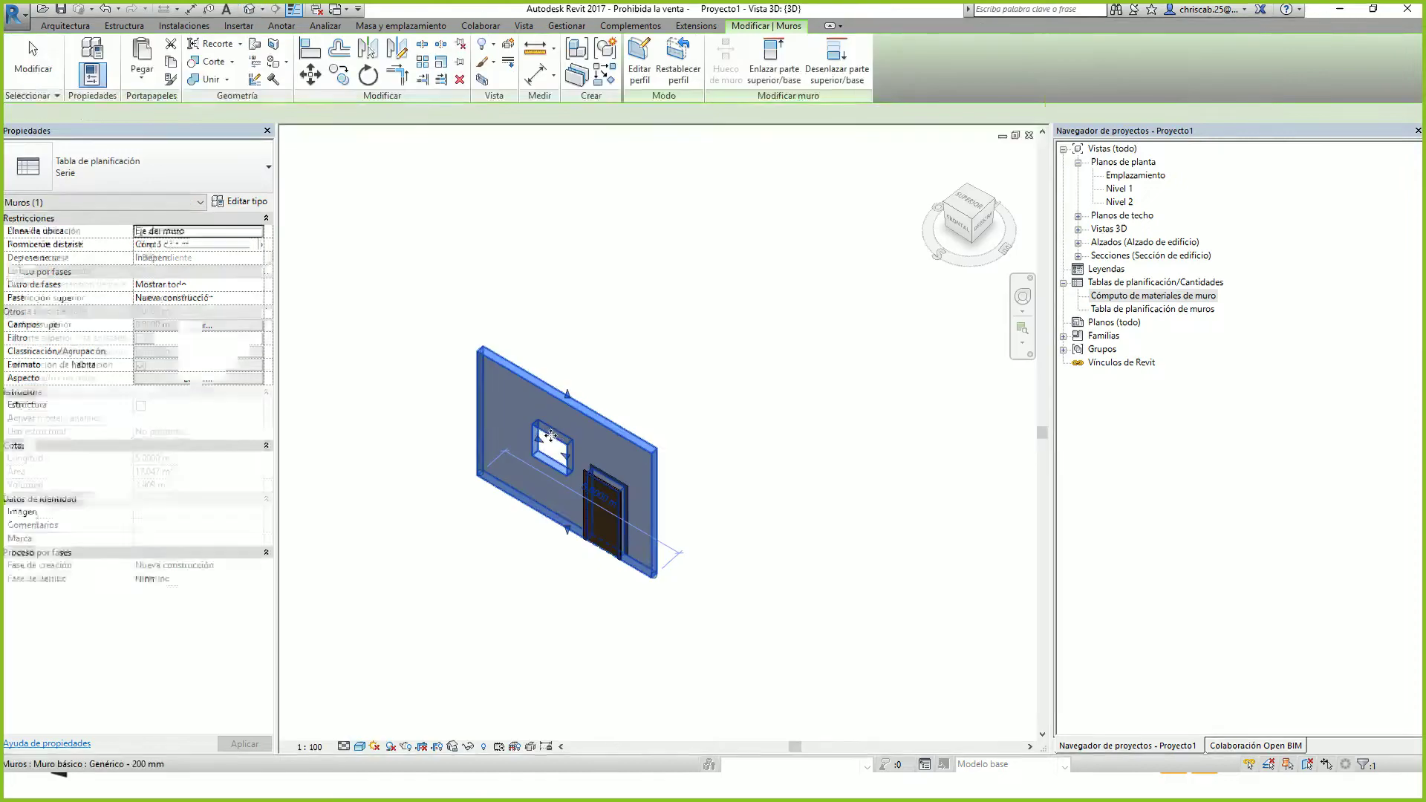
pyautogui.click(594, 460)
pyautogui.click(613, 494)
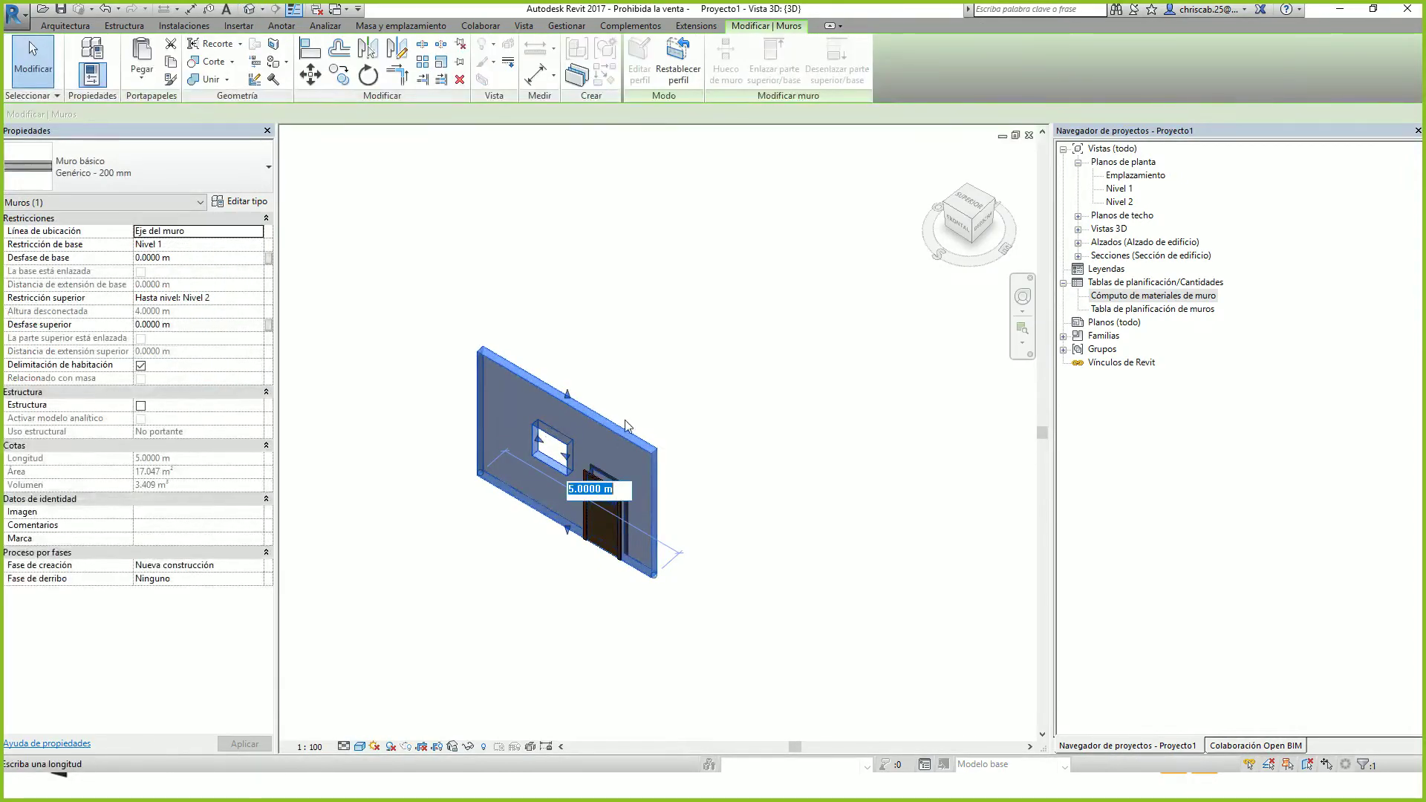
pyautogui.press('Escape')
pyautogui.click(607, 586)
pyautogui.click(607, 549)
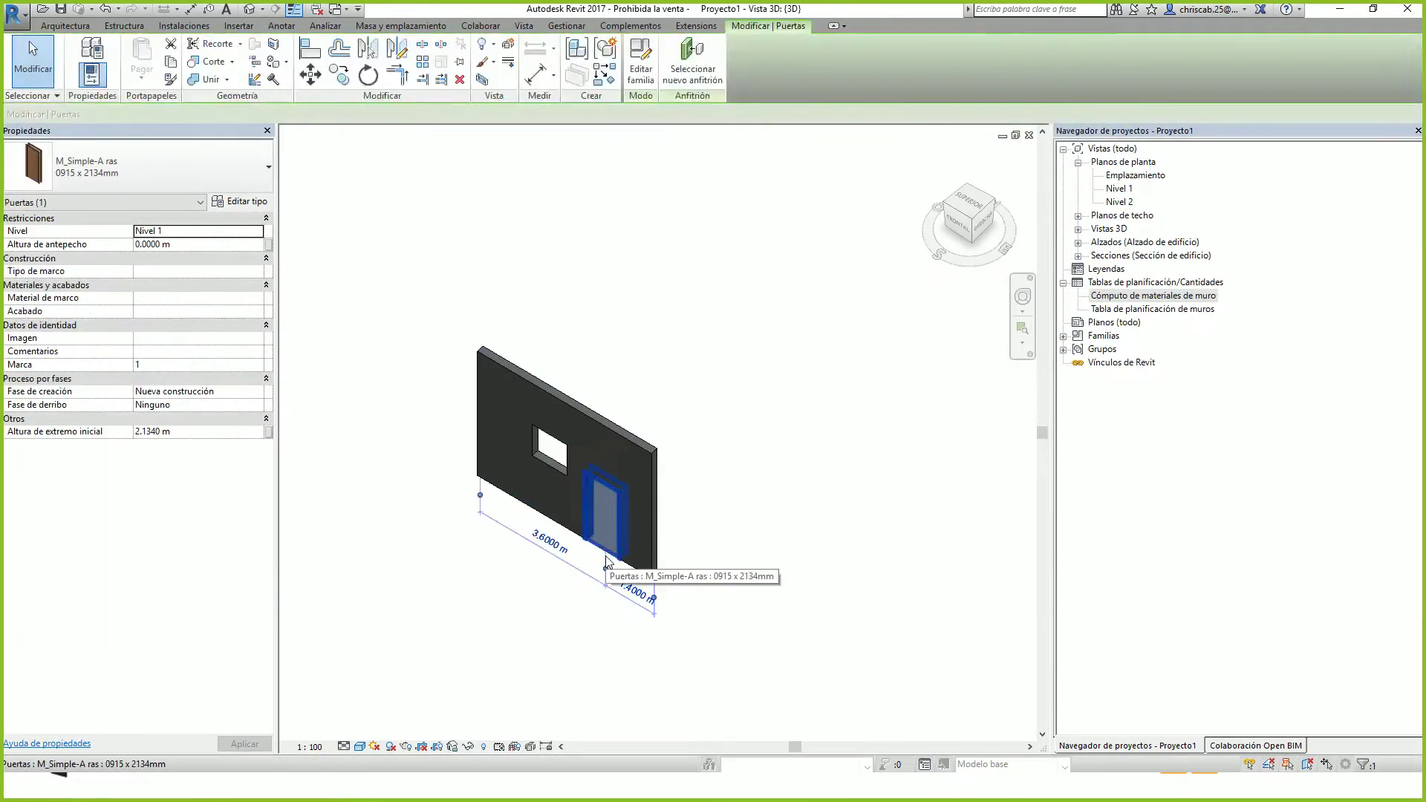
pyautogui.press('Delete')
# Edit the wall's profile to remove the window opening and finish the sketch
pyautogui.click(587, 520)
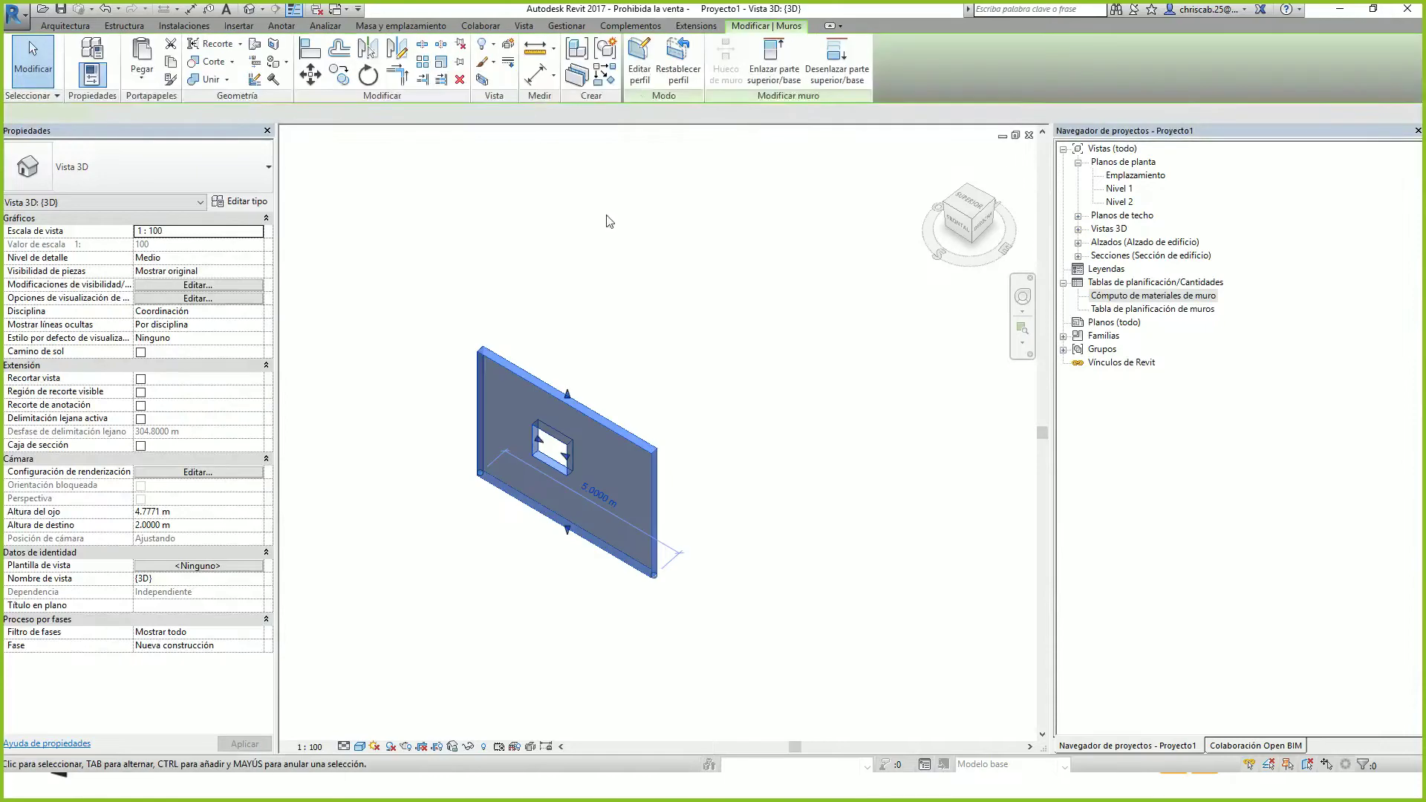
pyautogui.click(640, 59)
pyautogui.moveTo(518, 421); pyautogui.dragTo(589, 481)
pyautogui.press('Delete')
pyautogui.click(639, 75)
pyautogui.click(643, 273)
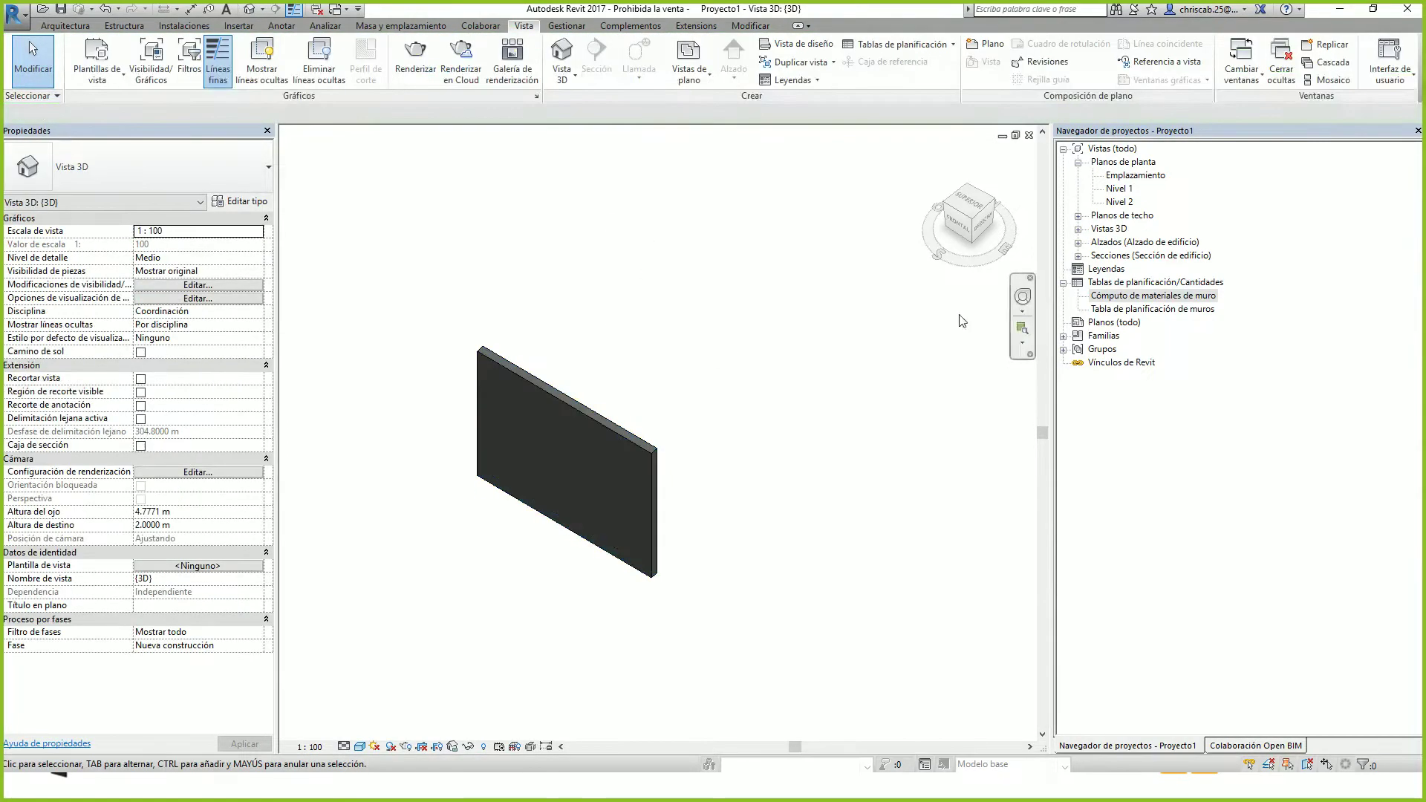
# Check the wall's quantities in the Tabla de planificación de muros and the Cómputo de materiales de muro
pyautogui.doubleClick(1108, 310)
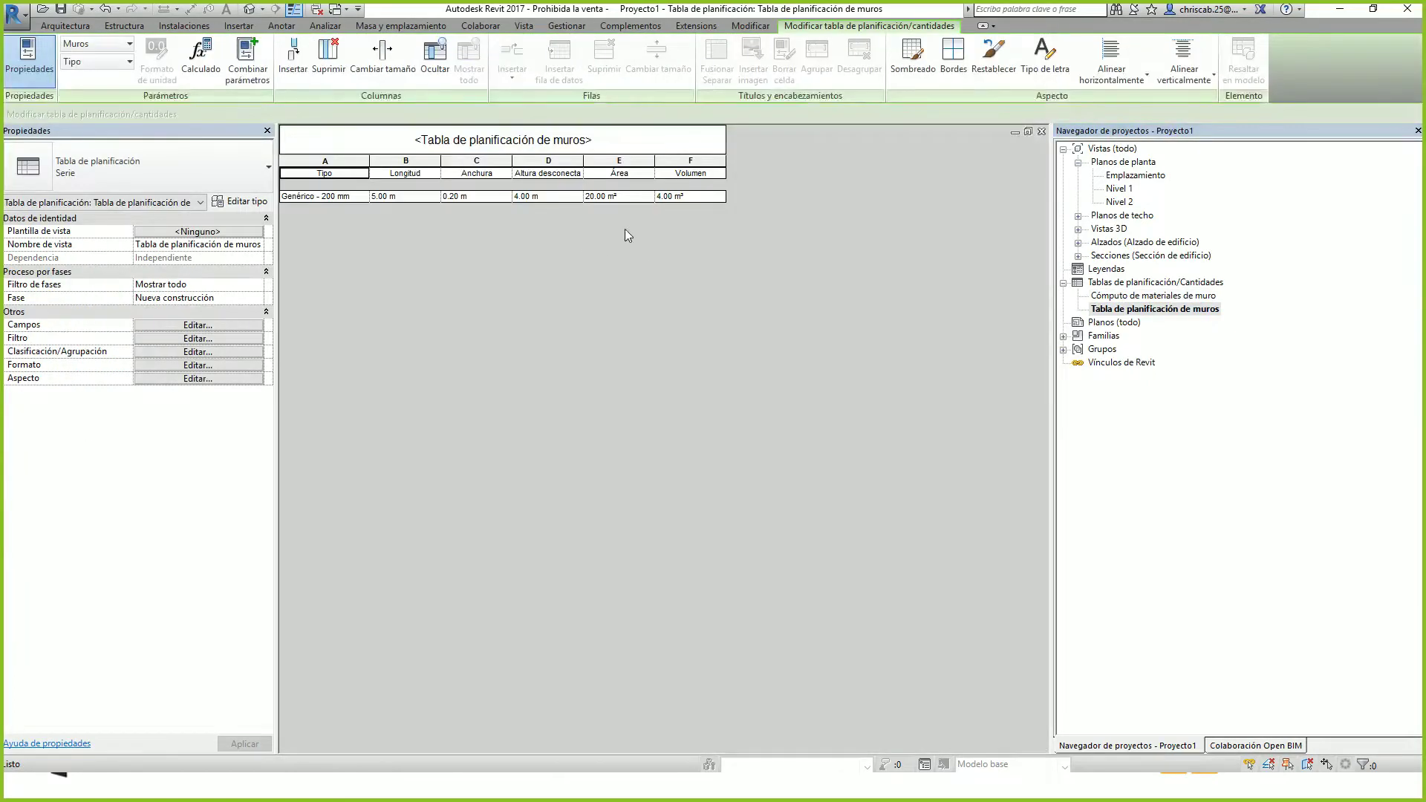
pyautogui.click(1134, 299)
pyautogui.doubleClick(1134, 297)
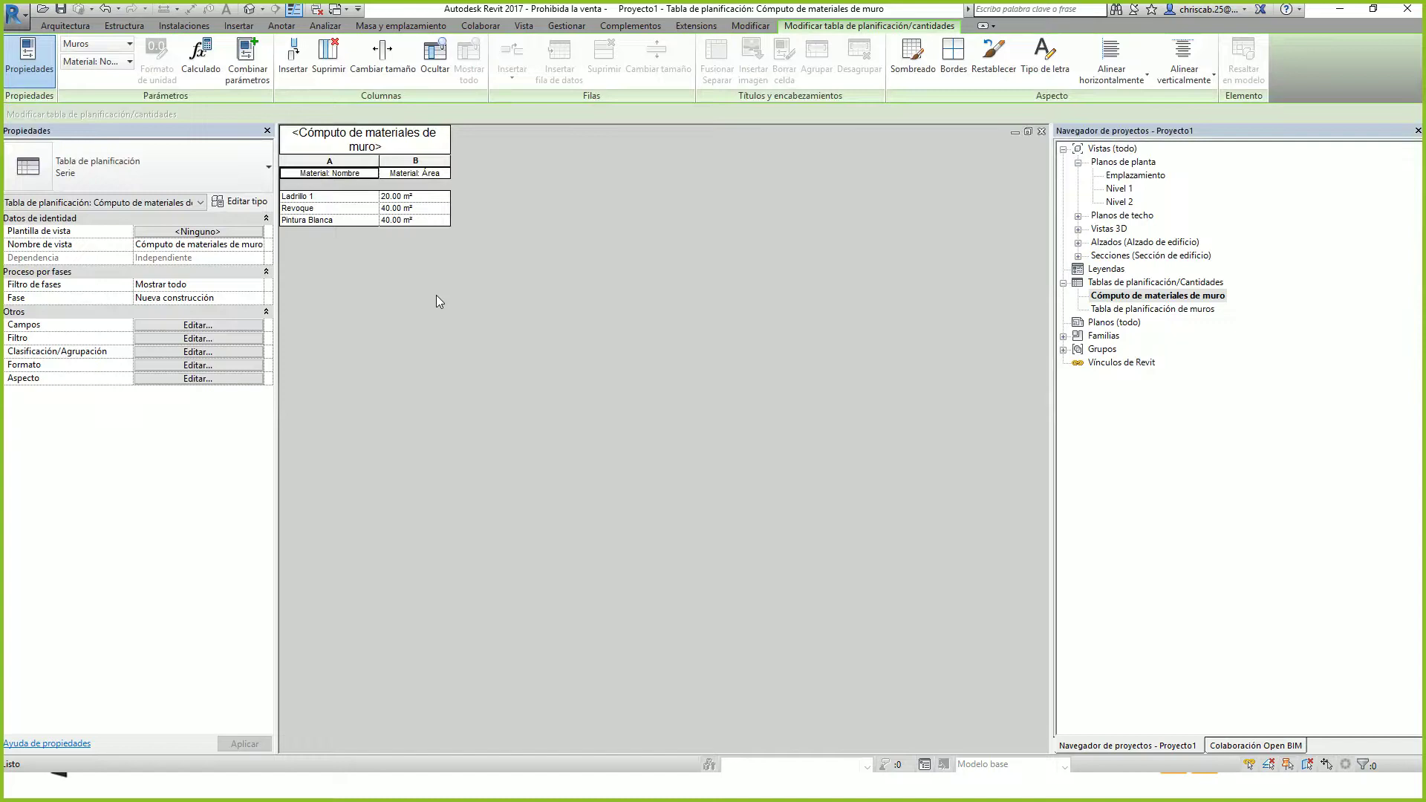
# Review the solid wall in the {3D} view and switch through the open views to the Prueba Presupuestos.rvt 3D view
pyautogui.doubleClick(1100, 230)
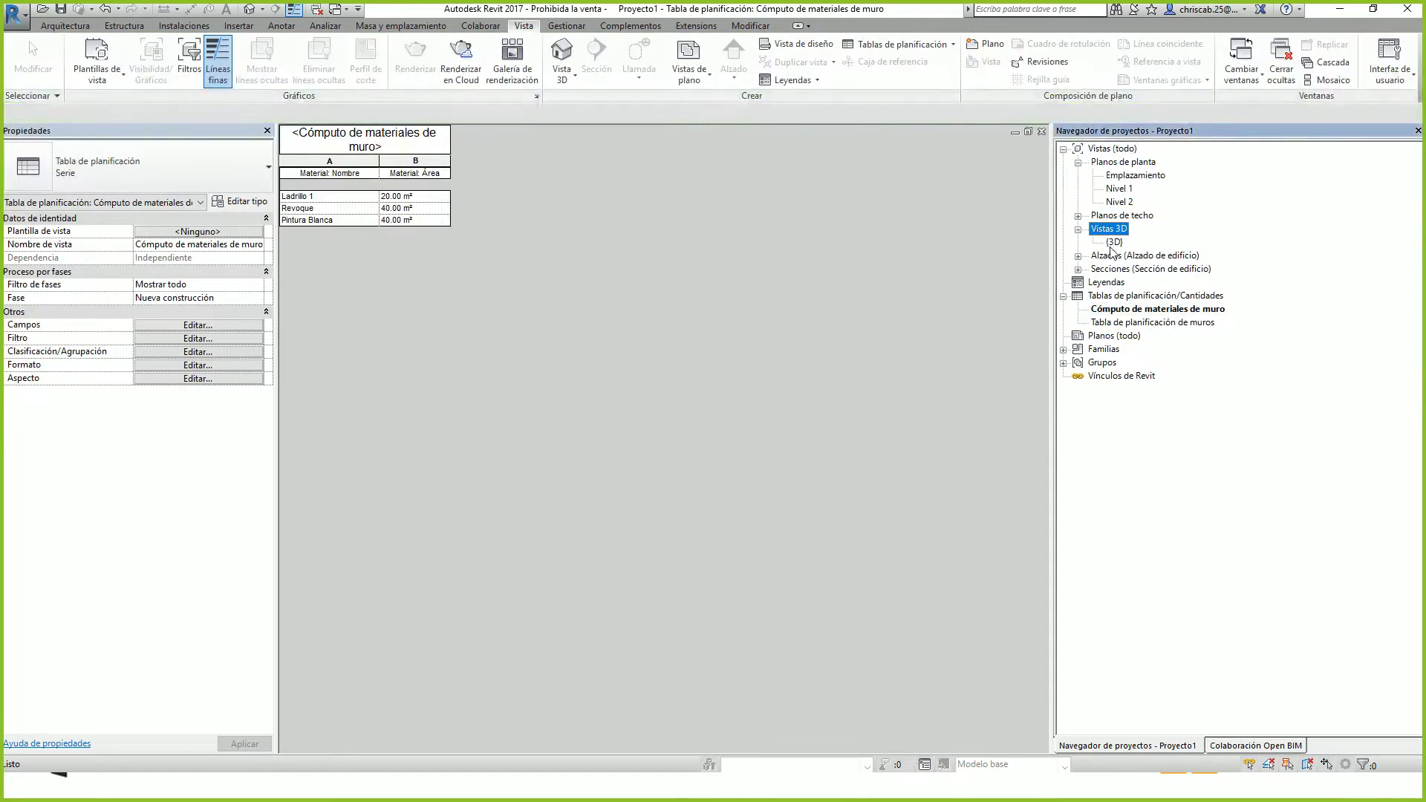
pyautogui.doubleClick(1115, 244)
pyautogui.keyDown('shift'); pyautogui.moveTo(724, 486); pyautogui.dragTo(727, 357, button='middle'); pyautogui.keyUp('shift')
pyautogui.scroll(3, 637, 396)
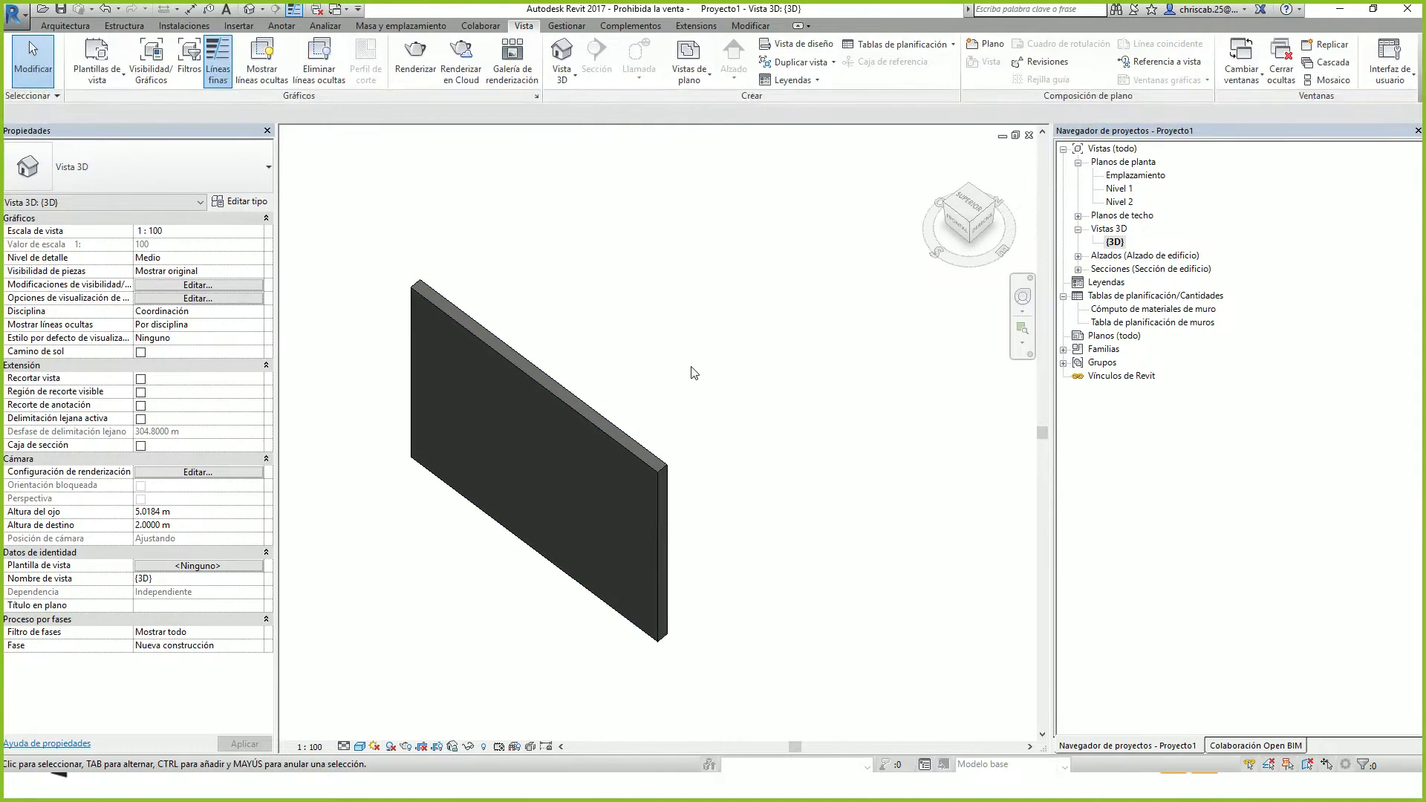
pyautogui.hotkey('ctrl', 'Tab')
pyautogui.hotkey('ctrl', 'Tab')
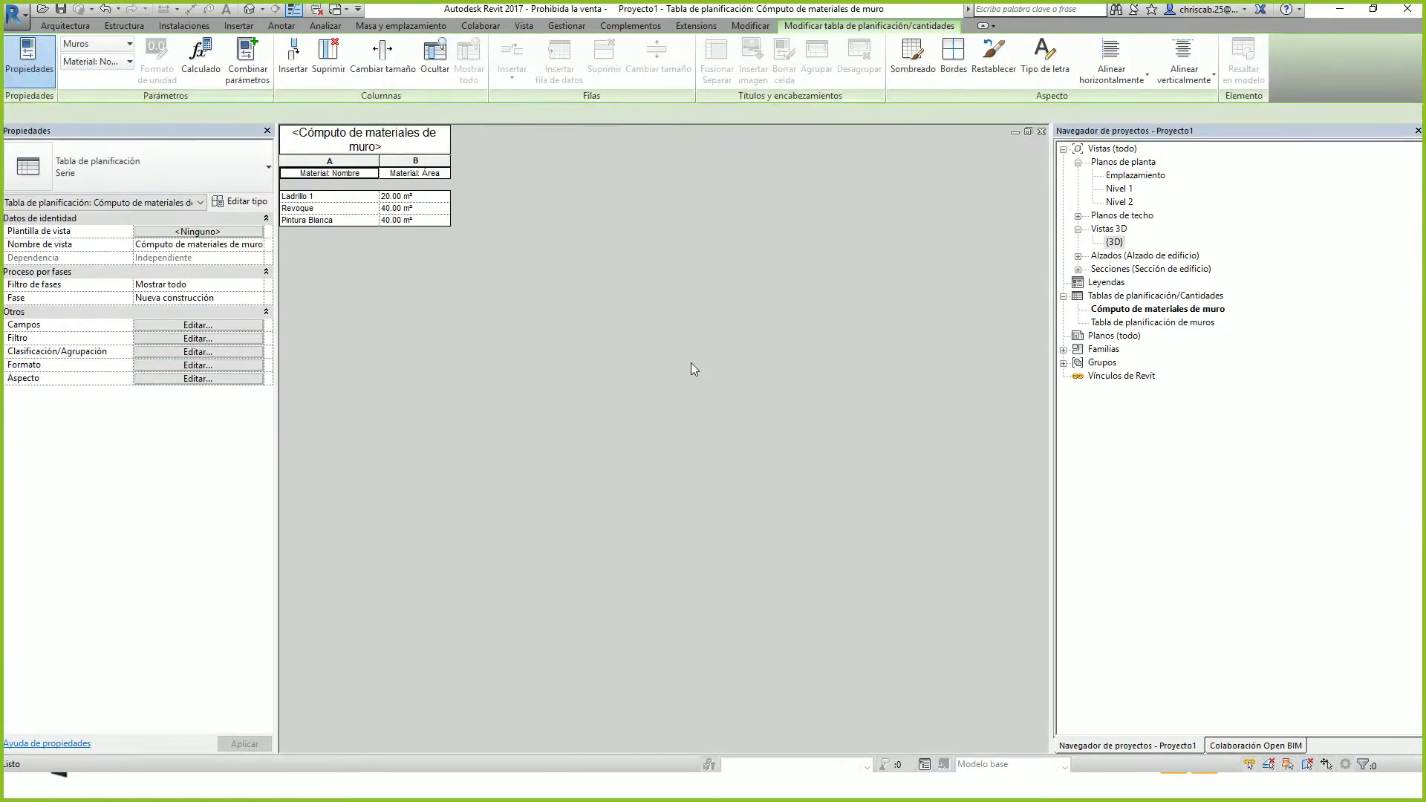
pyautogui.hotkey('ctrl', 'Tab')
pyautogui.hotkey('ctrl', 'Tab')
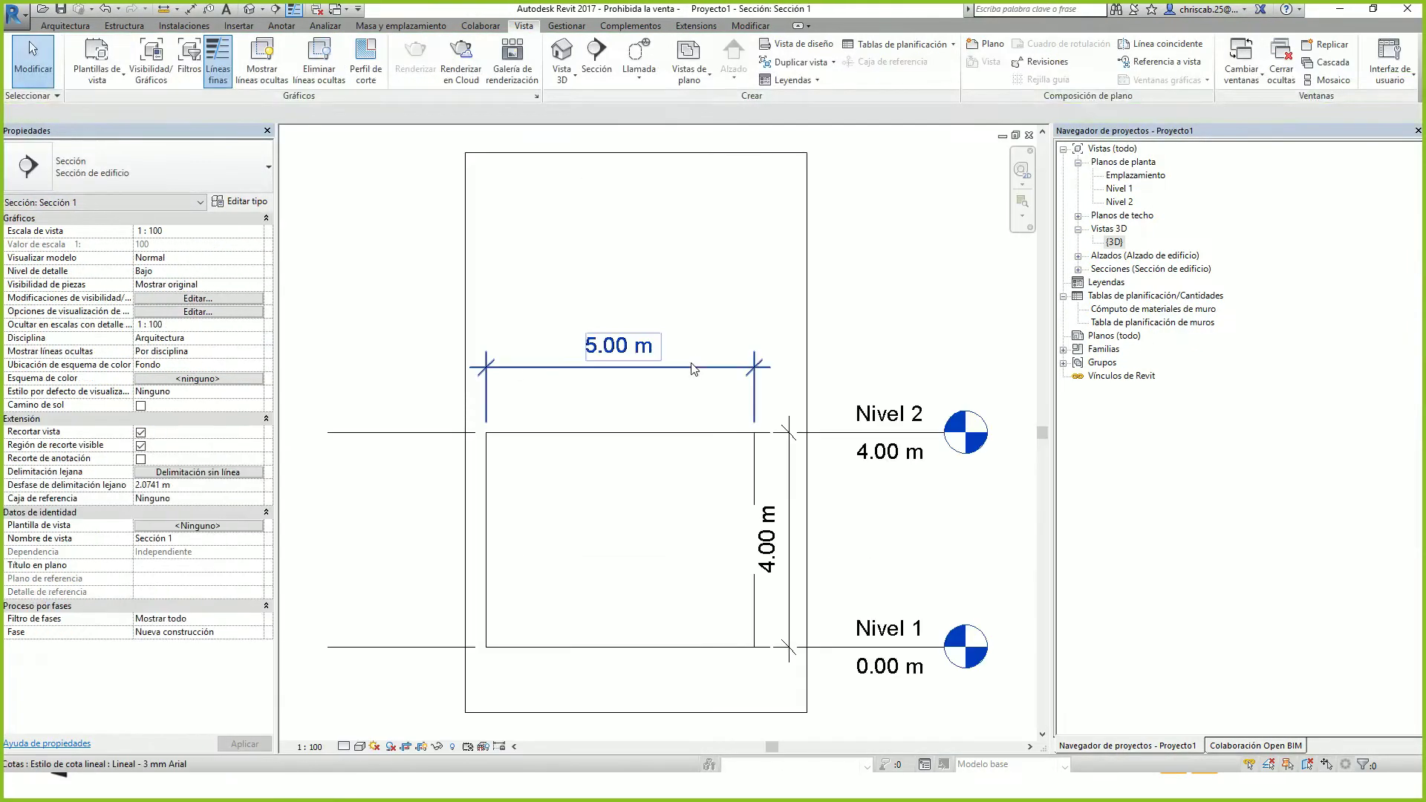
pyautogui.hotkey('ctrl', 'Tab')
pyautogui.hotkey('ctrl', 'Tab')
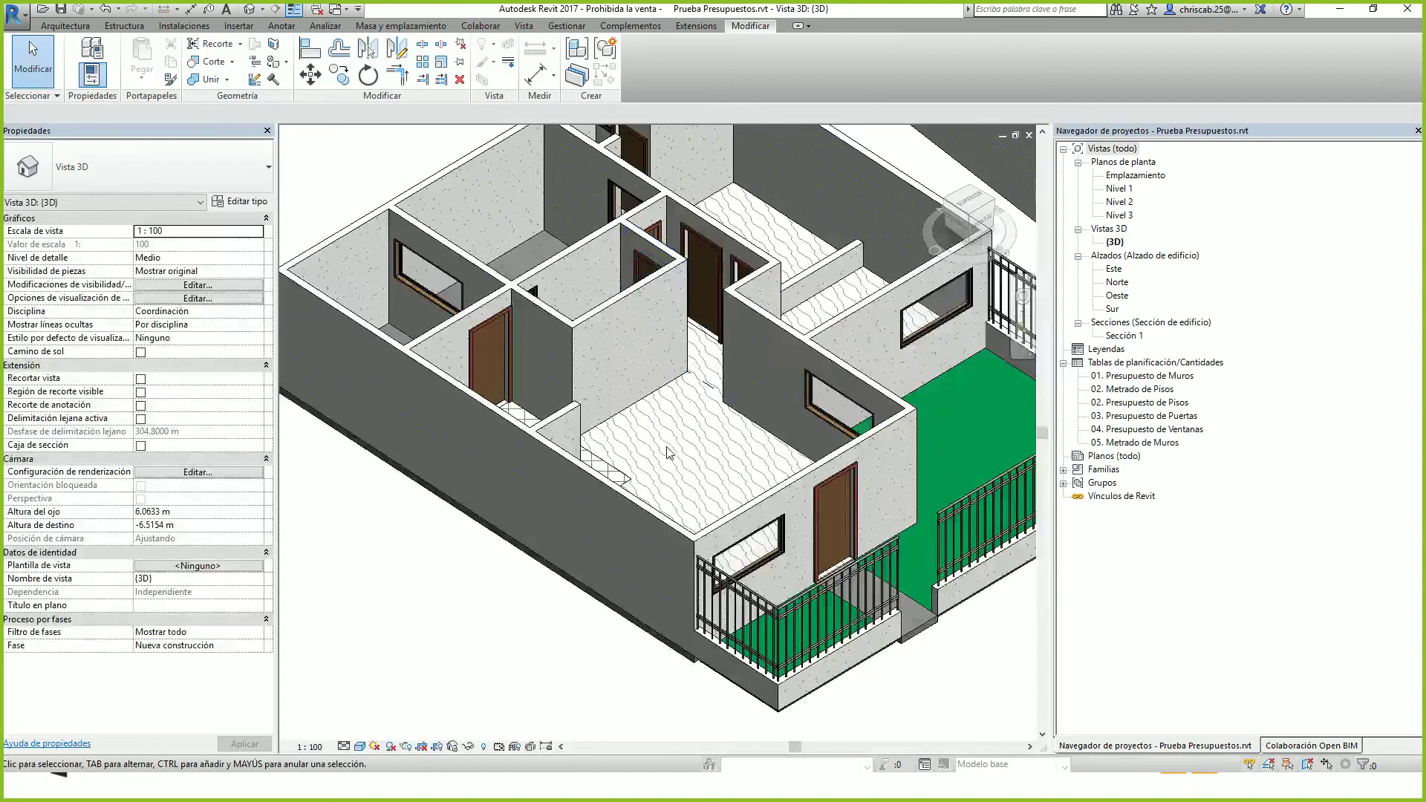
# Delete the loose walls standing beside the house and fit the whole model in the 3D view
pyautogui.keyDown('shift'); pyautogui.moveTo(685, 464); pyautogui.dragTo(434, 482, button='middle'); pyautogui.keyUp('shift')
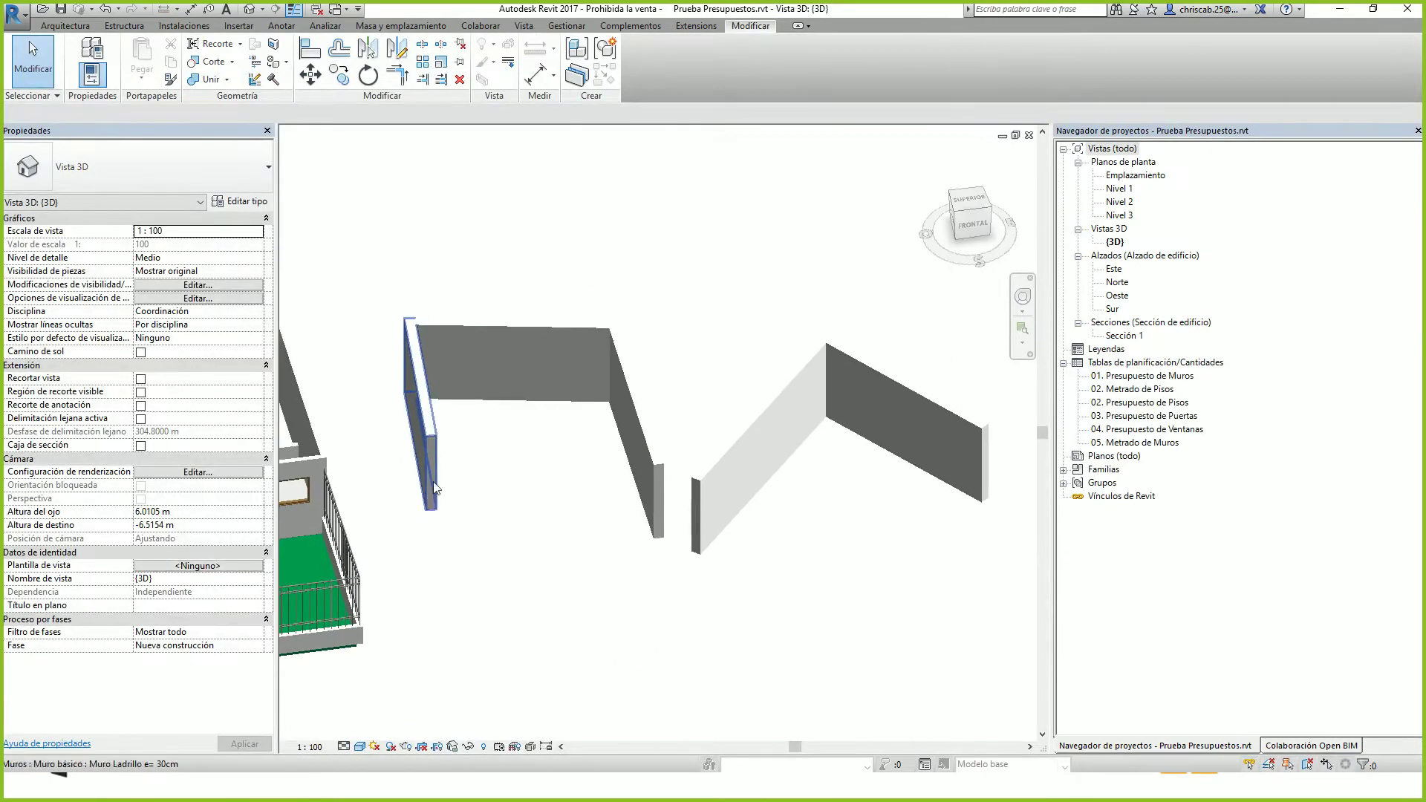
pyautogui.scroll(-1, 437, 479)
pyautogui.moveTo(388, 260); pyautogui.dragTo(709, 386)
pyautogui.press('Delete')
pyautogui.press('Delete')
pyautogui.press('z')
pyautogui.press('f')
pyautogui.keyDown('shift'); pyautogui.moveTo(709, 391); pyautogui.dragTo(840, 334, button='middle'); pyautogui.keyUp('shift')
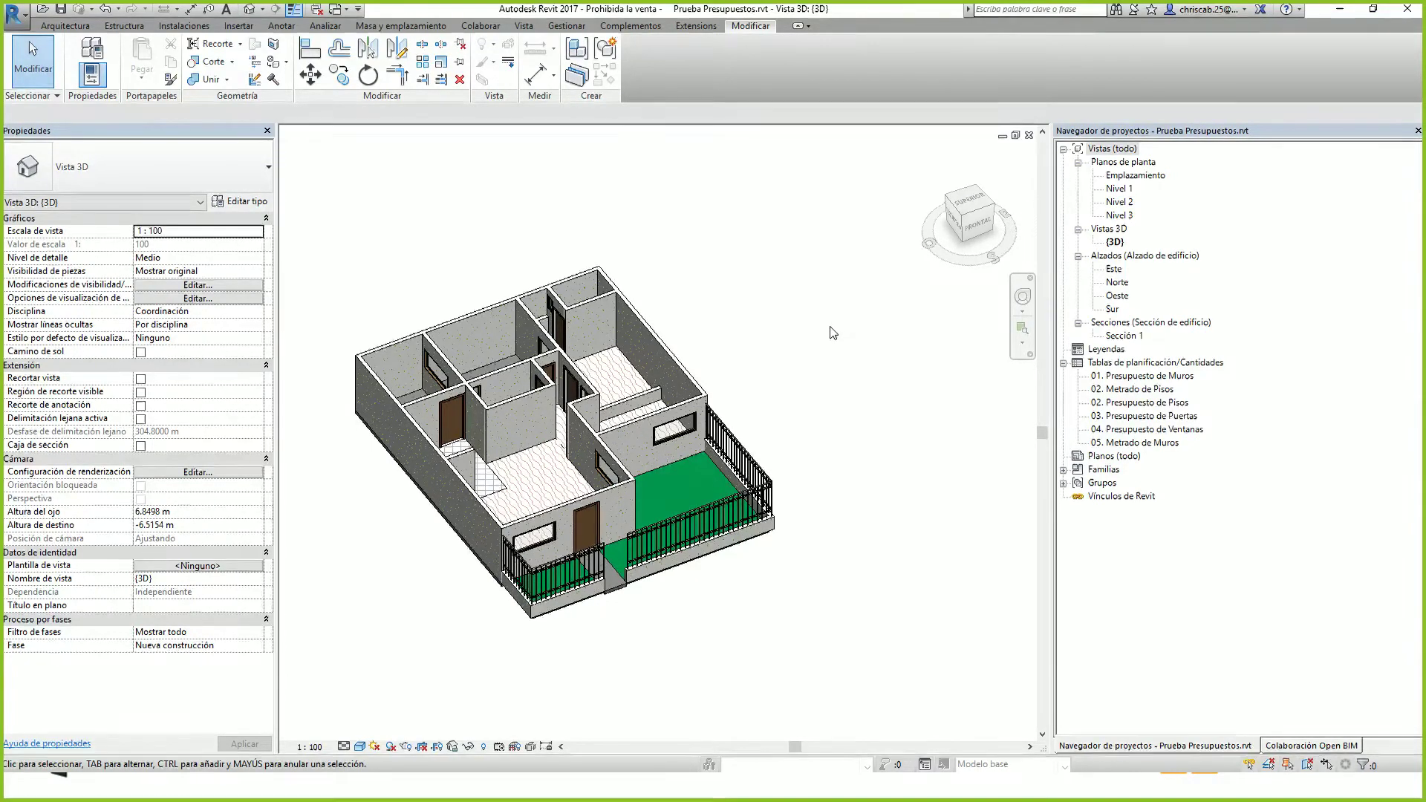
# Start the Qex add-in and list the quantifications for all Categorías of the project
pyautogui.click(619, 30)
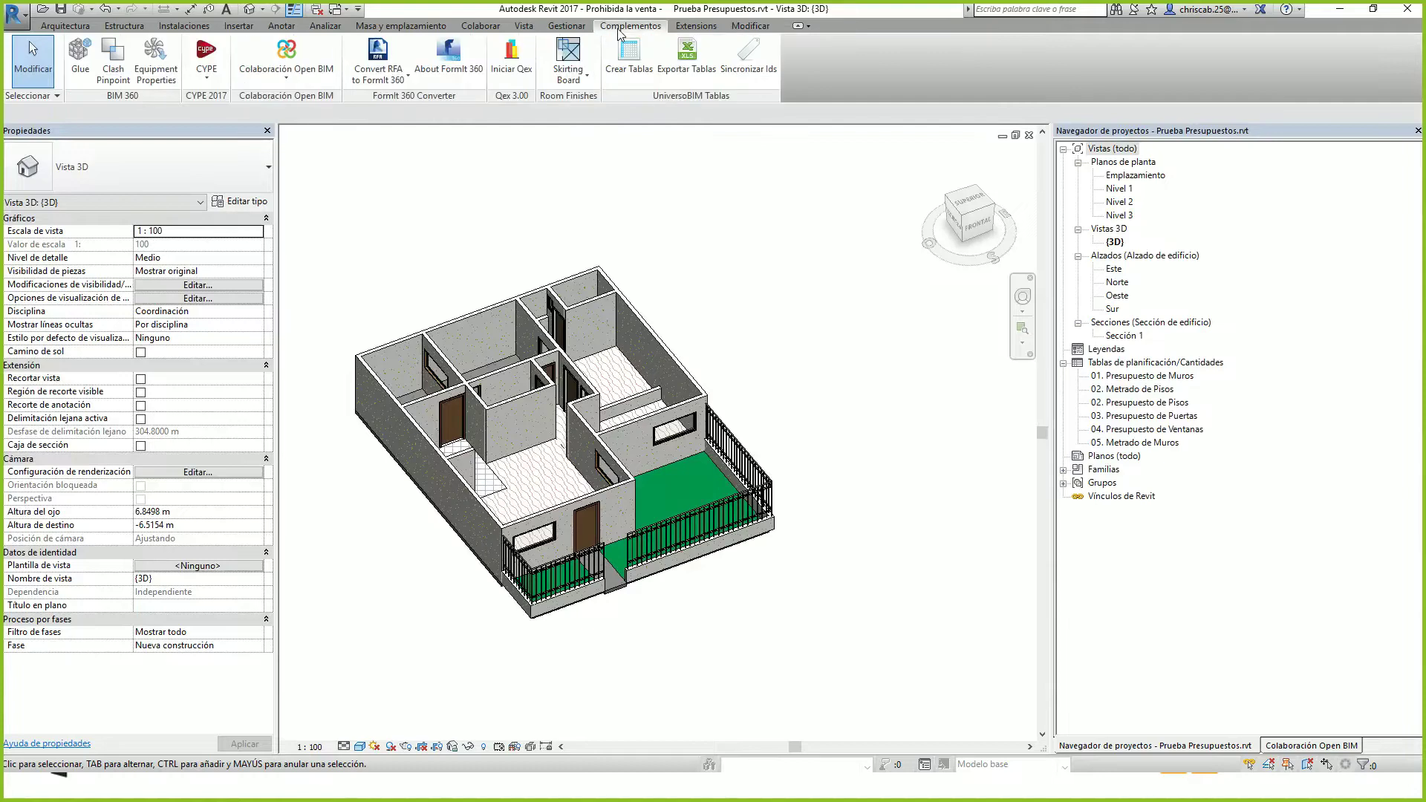
pyautogui.click(521, 70)
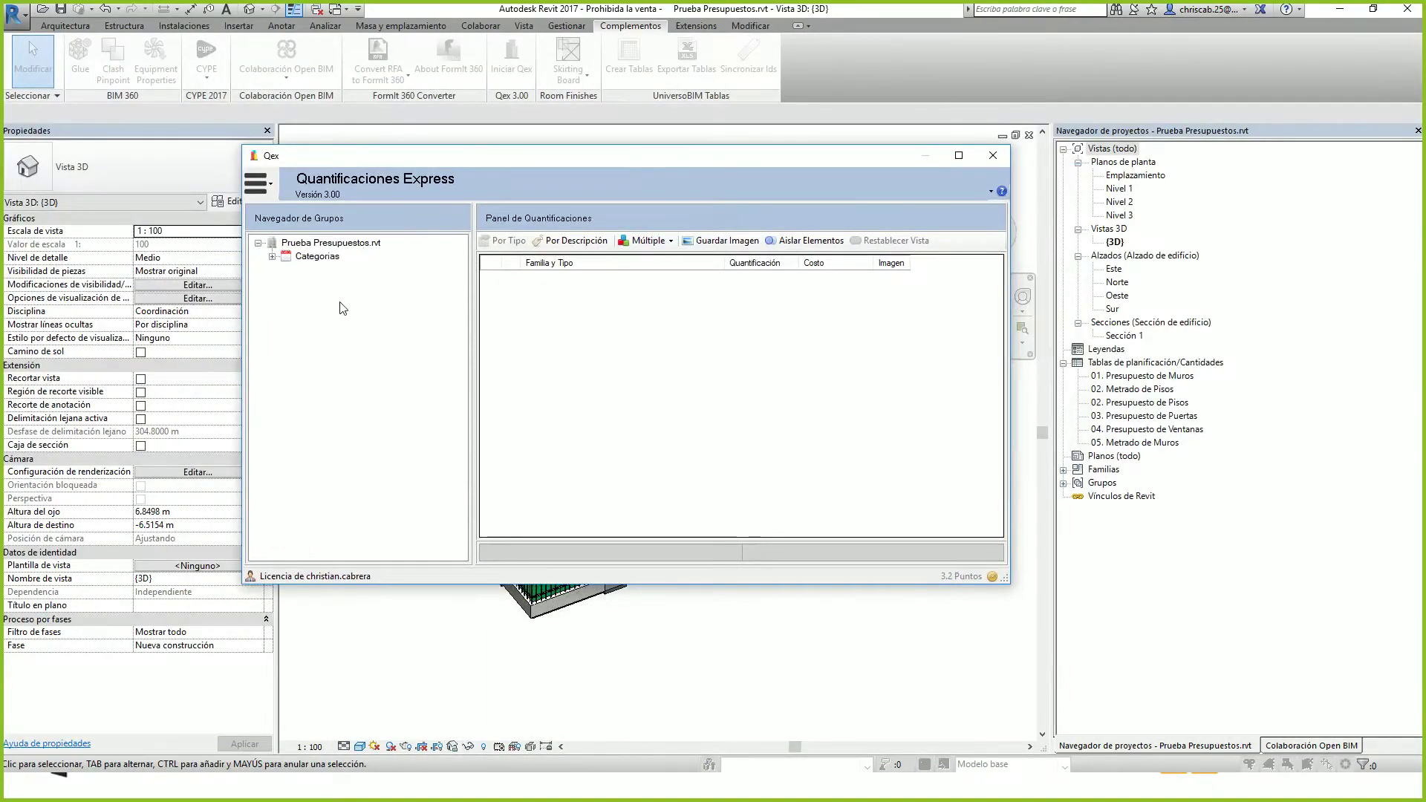
pyautogui.click(272, 257)
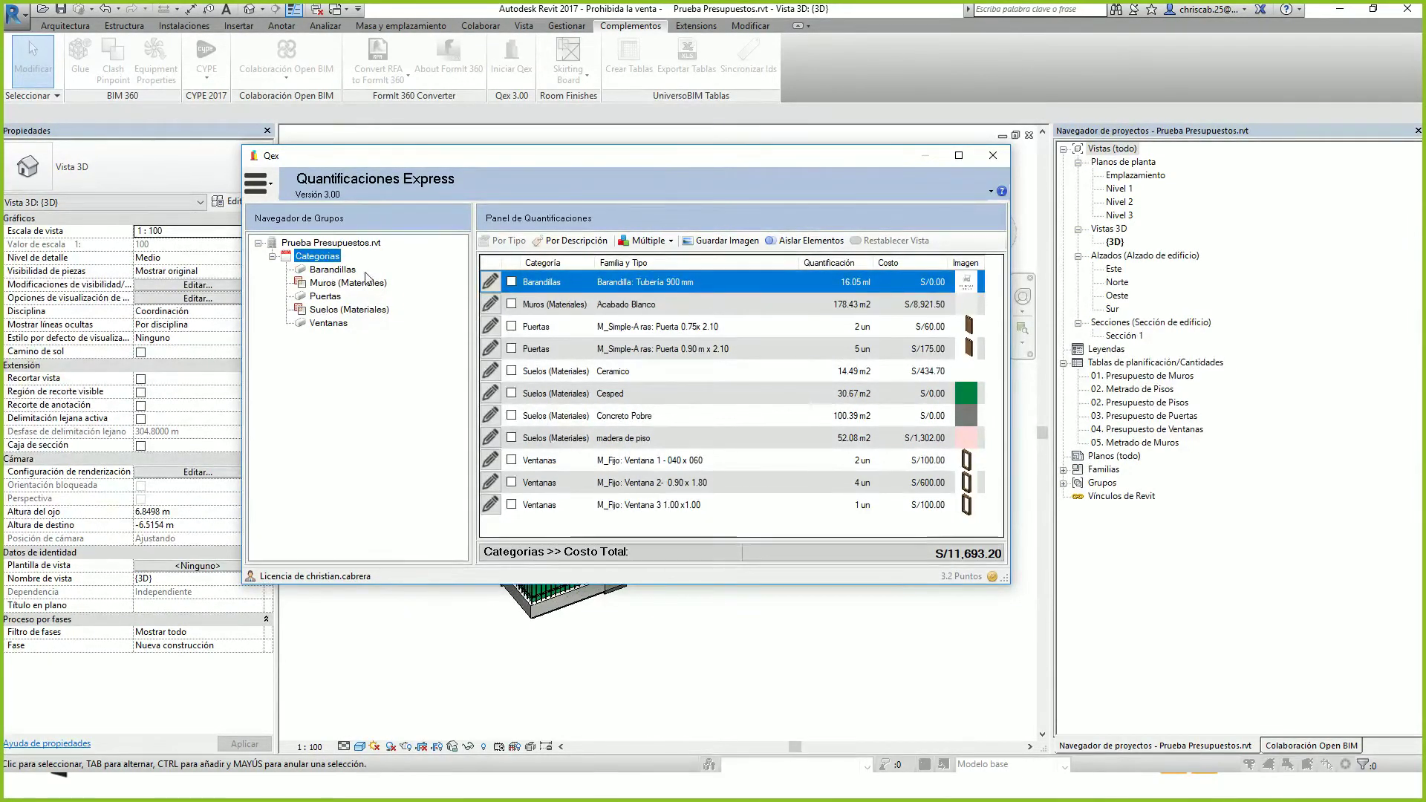
pyautogui.moveTo(618, 163); pyautogui.dragTo(480, 138)
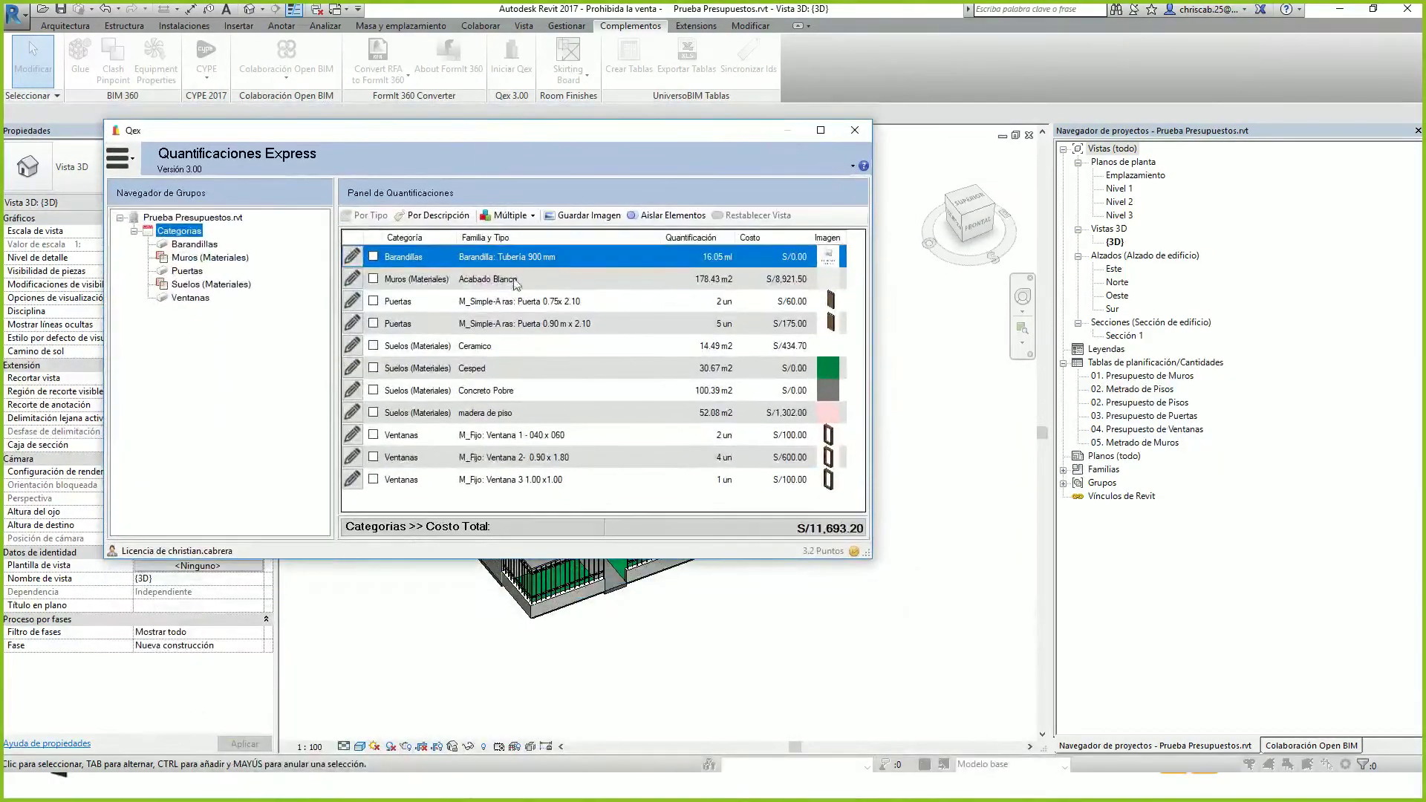
# Inspect the quantification settings of the Acabado Blanco wall material and close them without changes
pyautogui.click(490, 285)
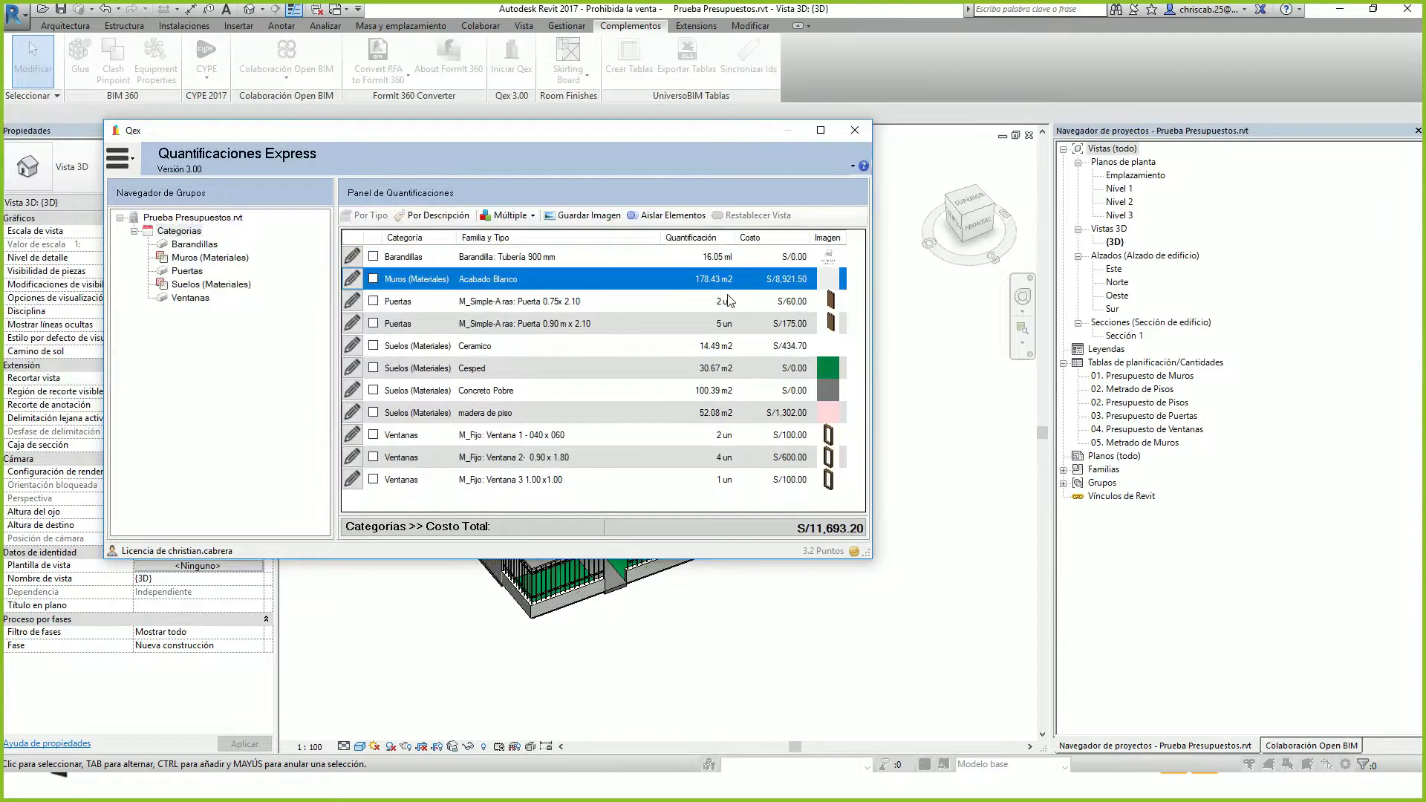
pyautogui.click(352, 279)
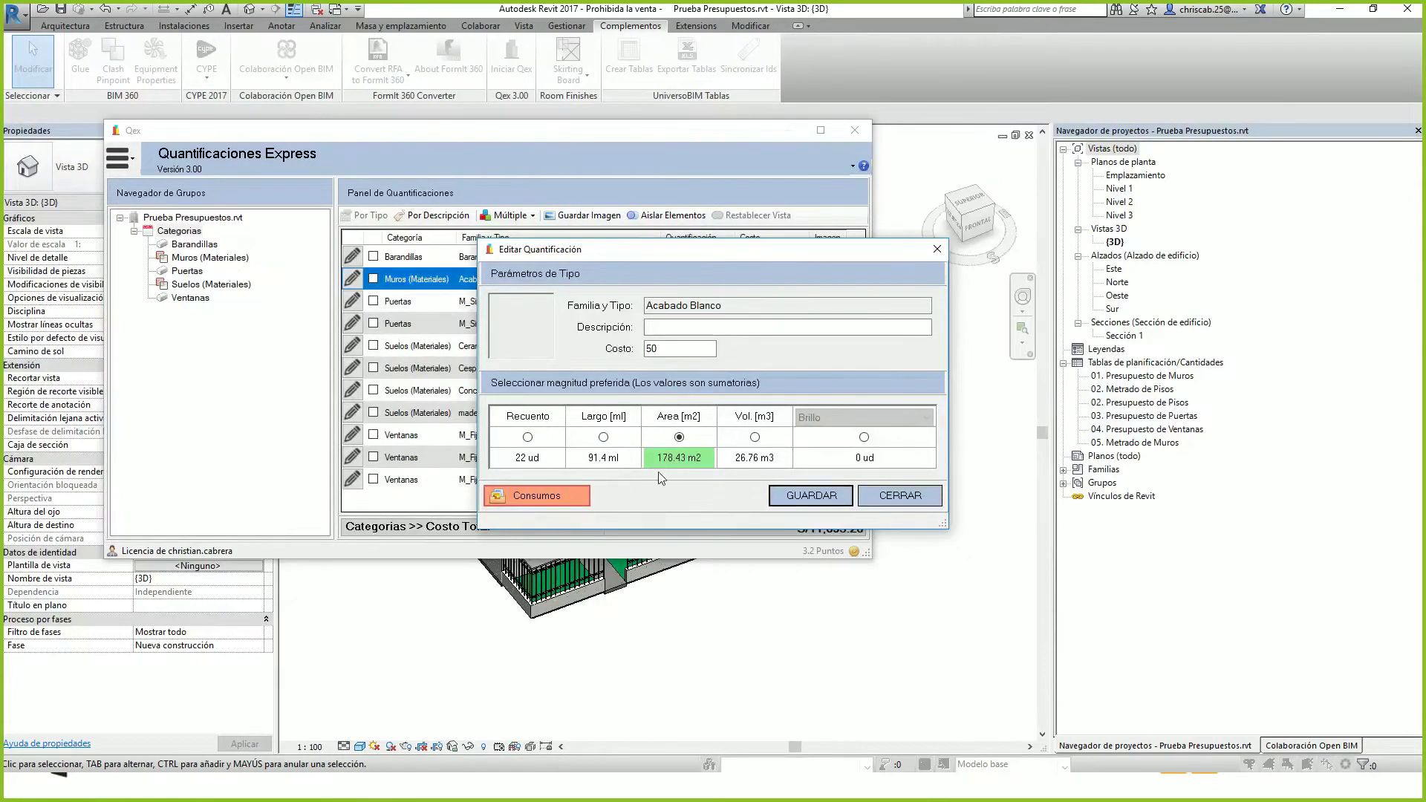
pyautogui.click(936, 250)
# Review the quantities and costs of the door, floor material and window entries in the quantification list
pyautogui.click(481, 303)
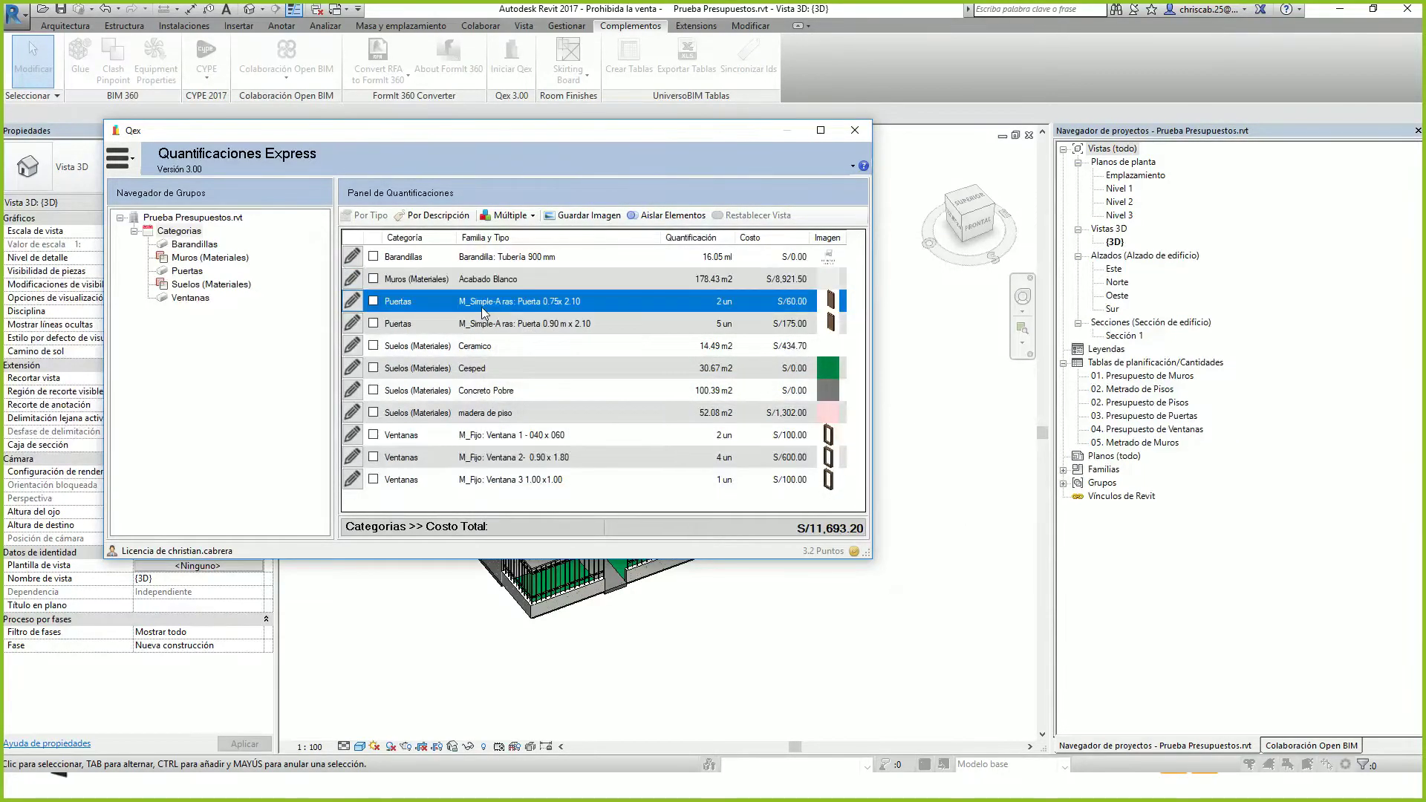
pyautogui.click(525, 327)
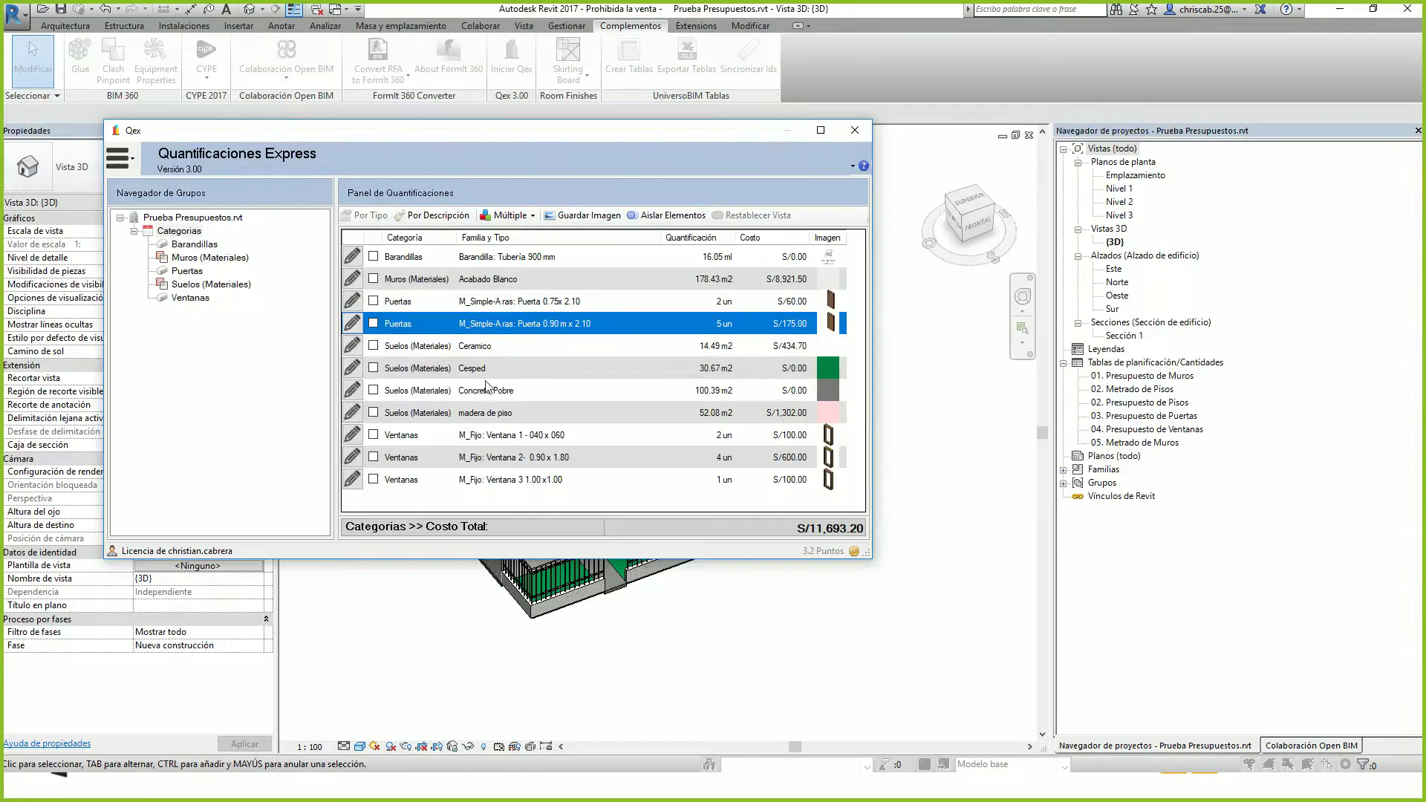
pyautogui.click(497, 396)
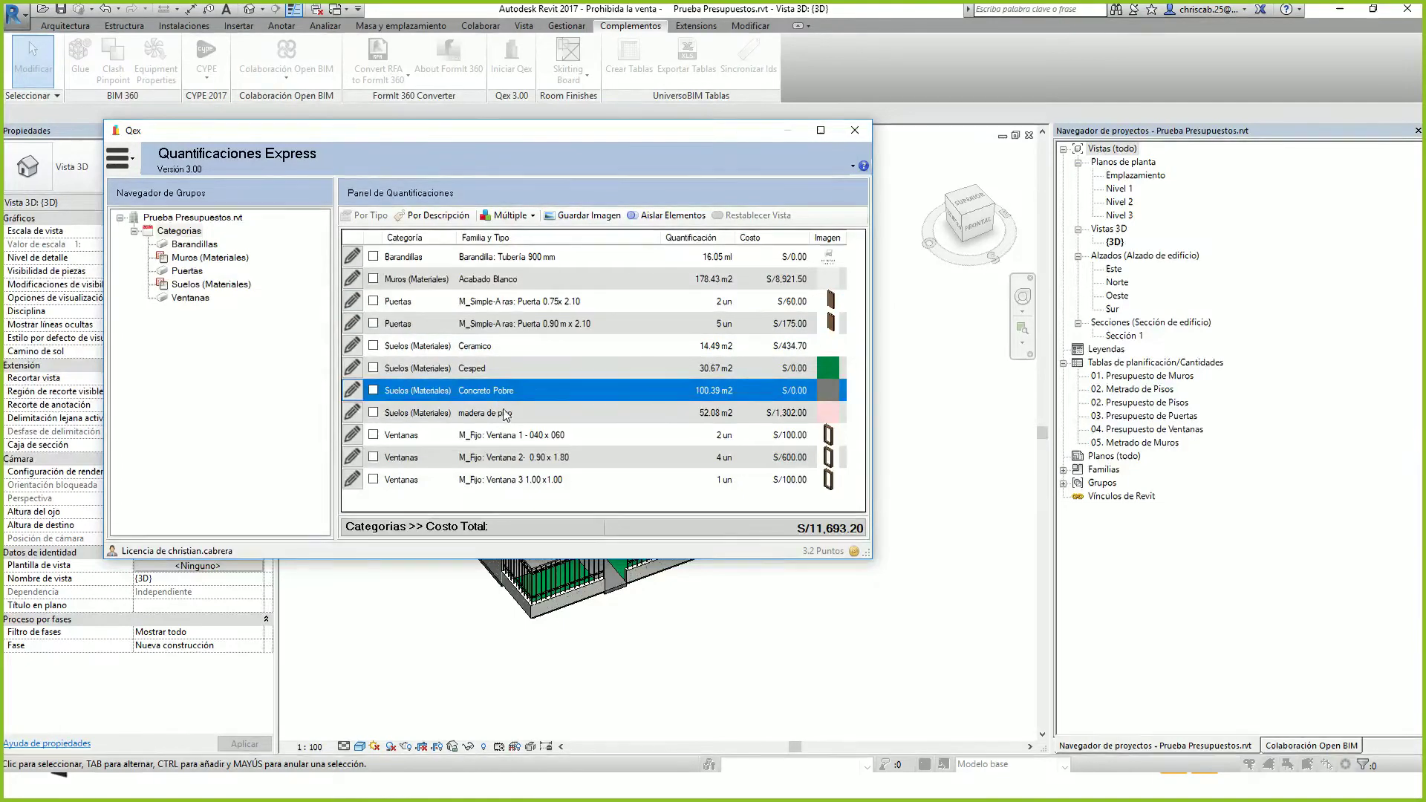
pyautogui.click(503, 416)
pyautogui.click(507, 435)
pyautogui.click(509, 457)
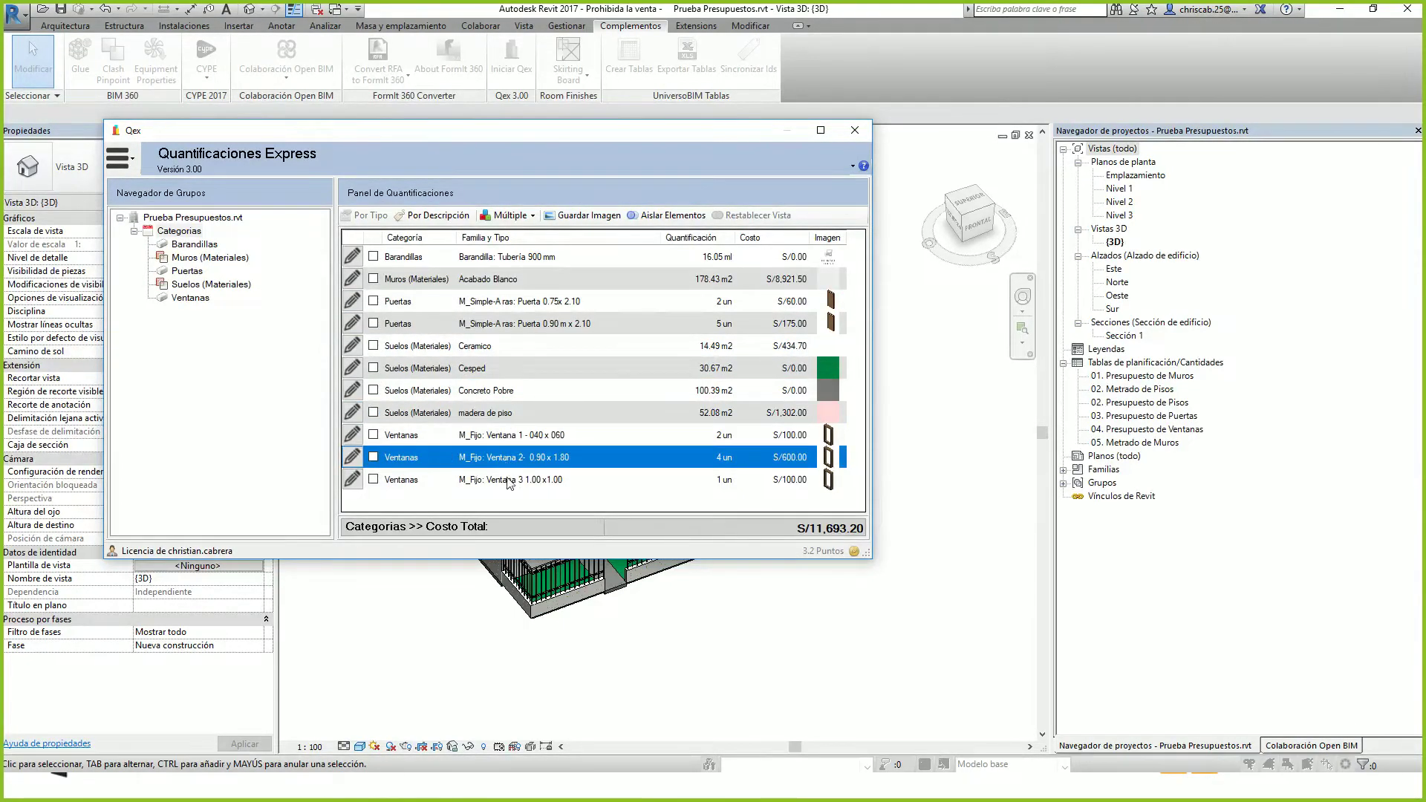
pyautogui.click(510, 479)
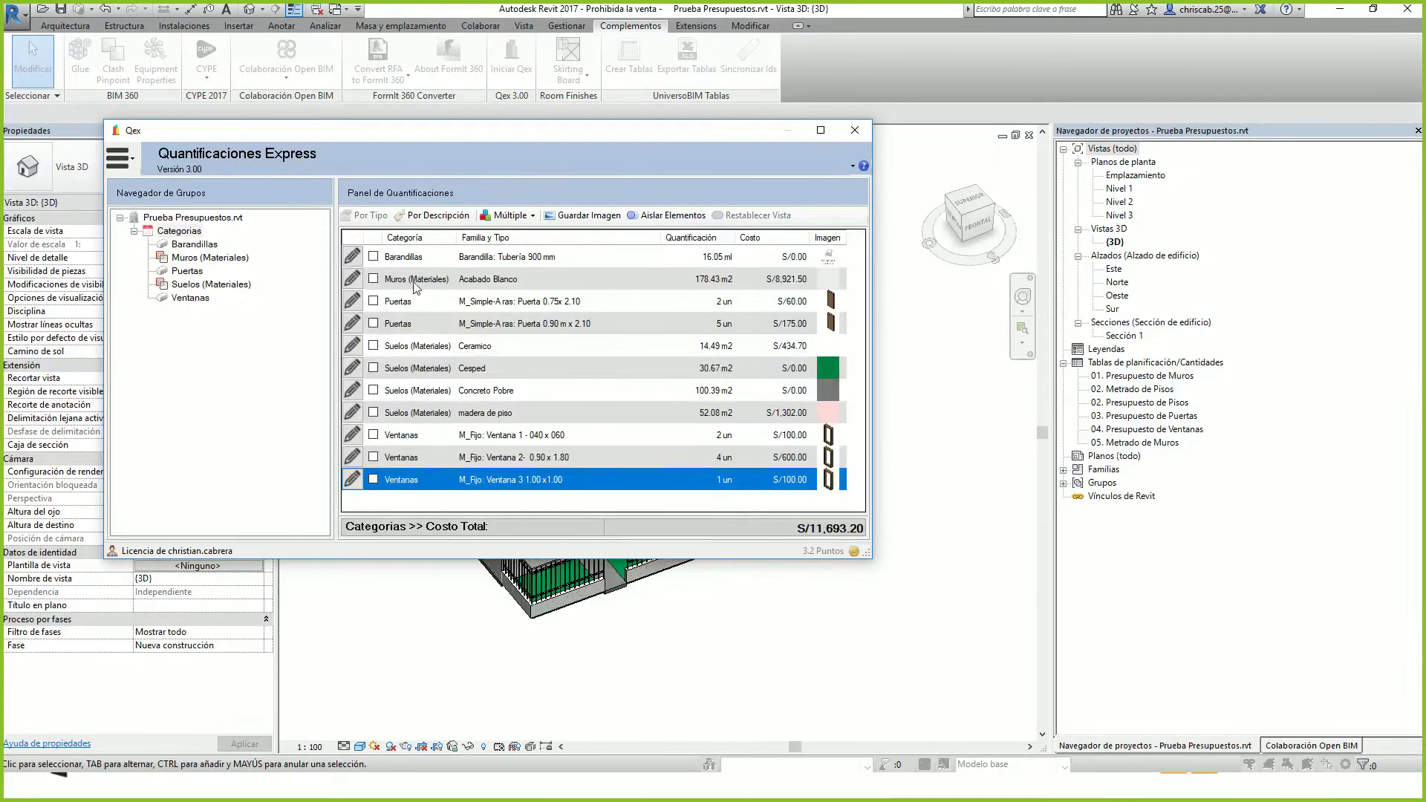
# Export the Categorías quantifications to Excel as Prueba Presupuestos.xlsx in the Documentos folder
pyautogui.click(186, 236)
pyautogui.rightClick(186, 236)
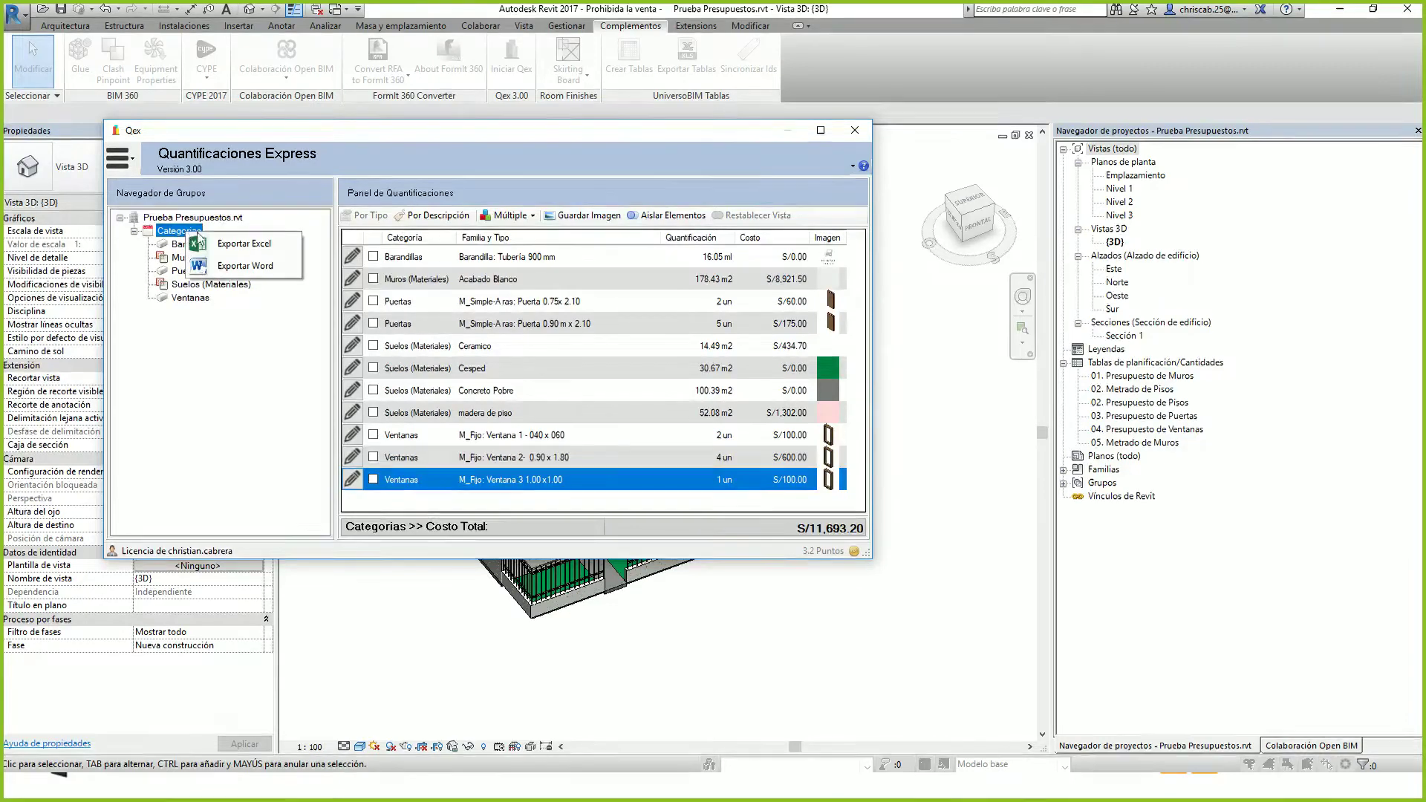
pyautogui.click(226, 251)
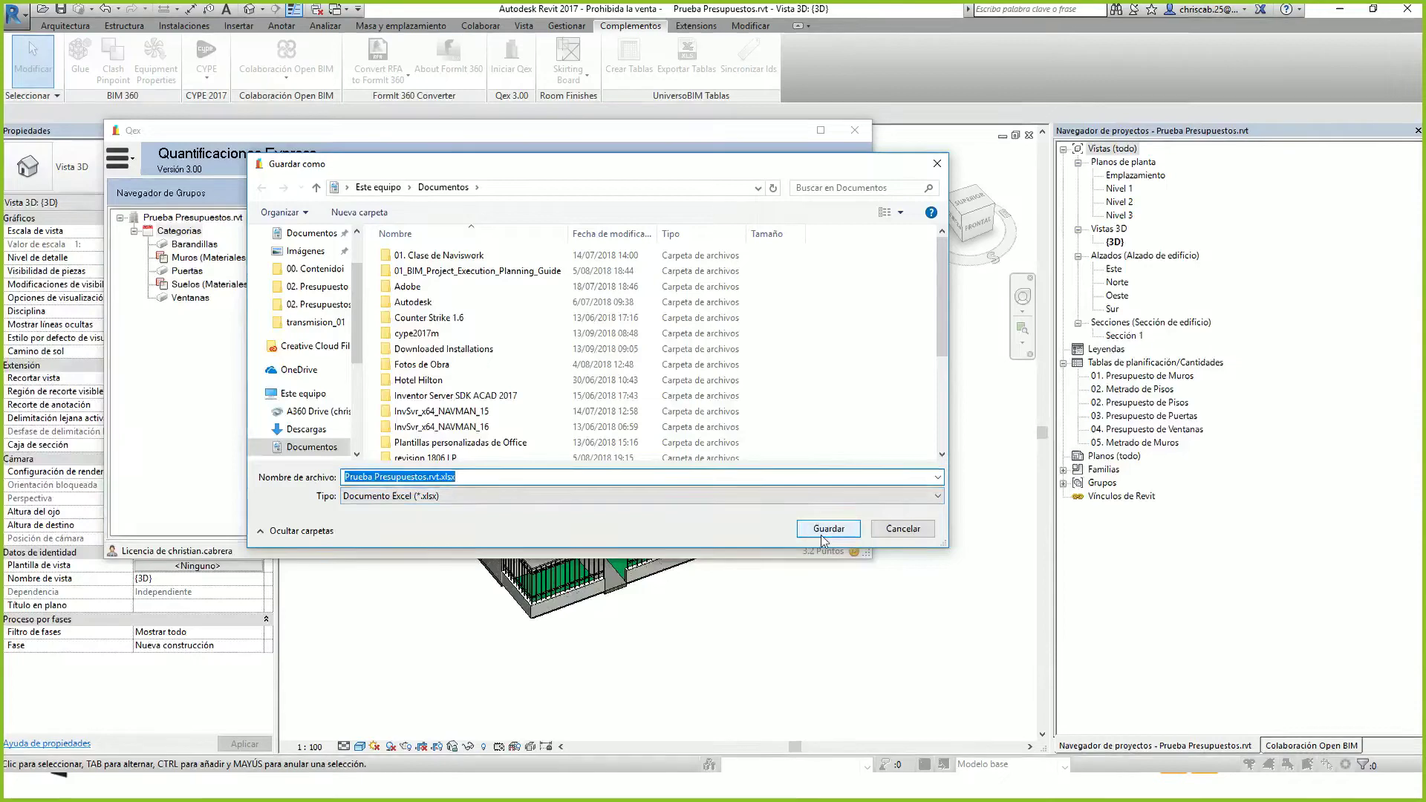
pyautogui.click(439, 477)
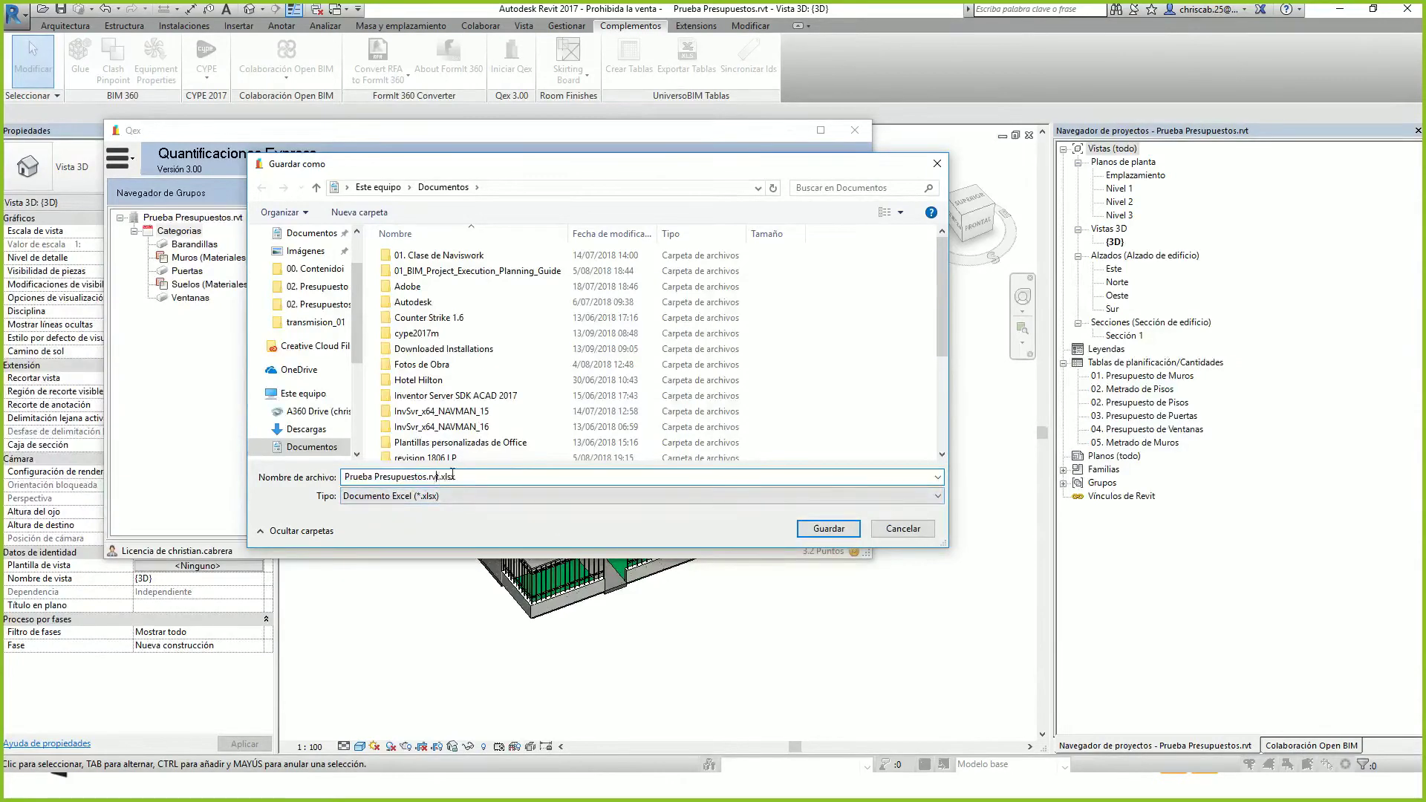
pyautogui.press('BackSpace')
pyautogui.press('BackSpace')
pyautogui.press('BackSpace')
pyautogui.press('BackSpace')
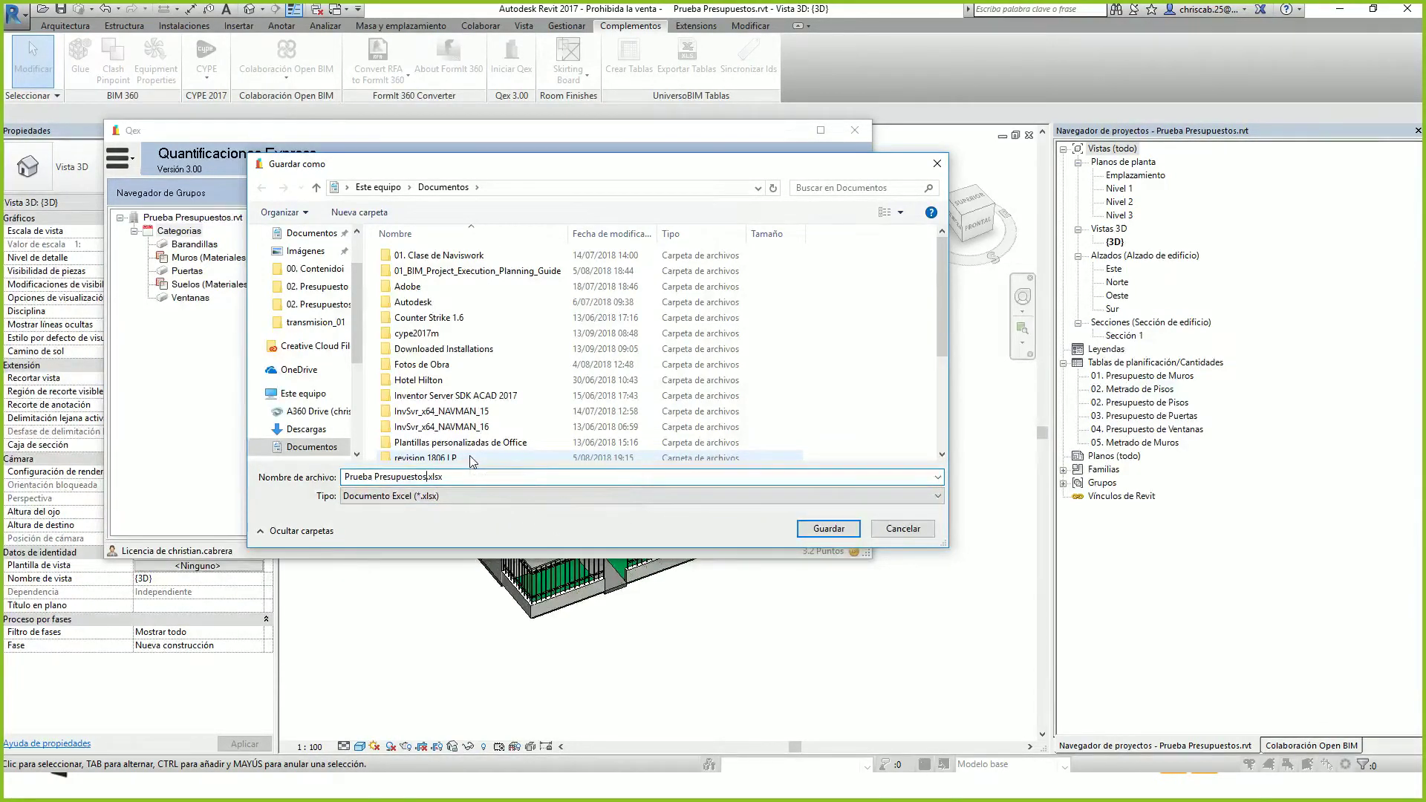
pyautogui.press('Return')
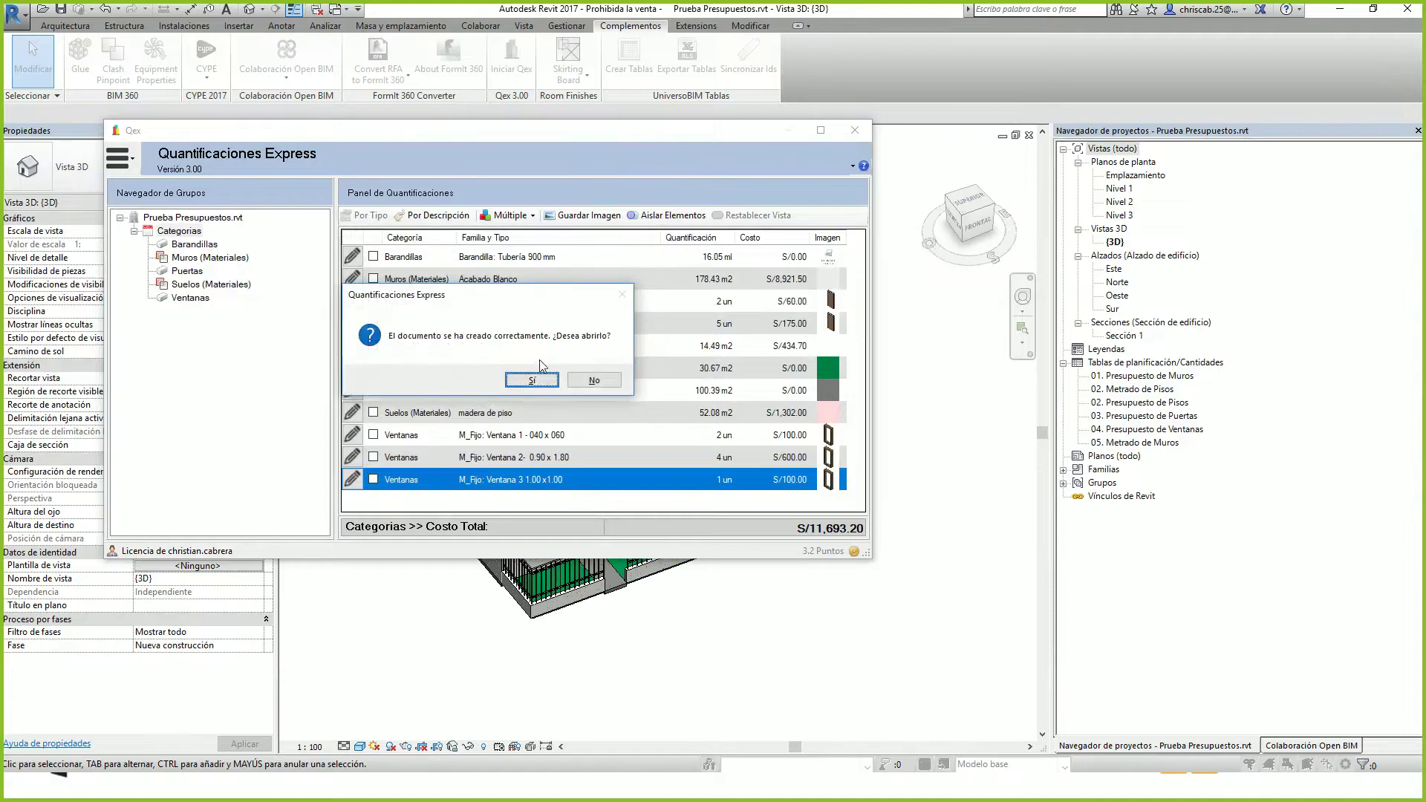
# Open the exported workbook in Excel, widen its table columns to review quantities and costs, and return to Qex
pyautogui.click(533, 381)
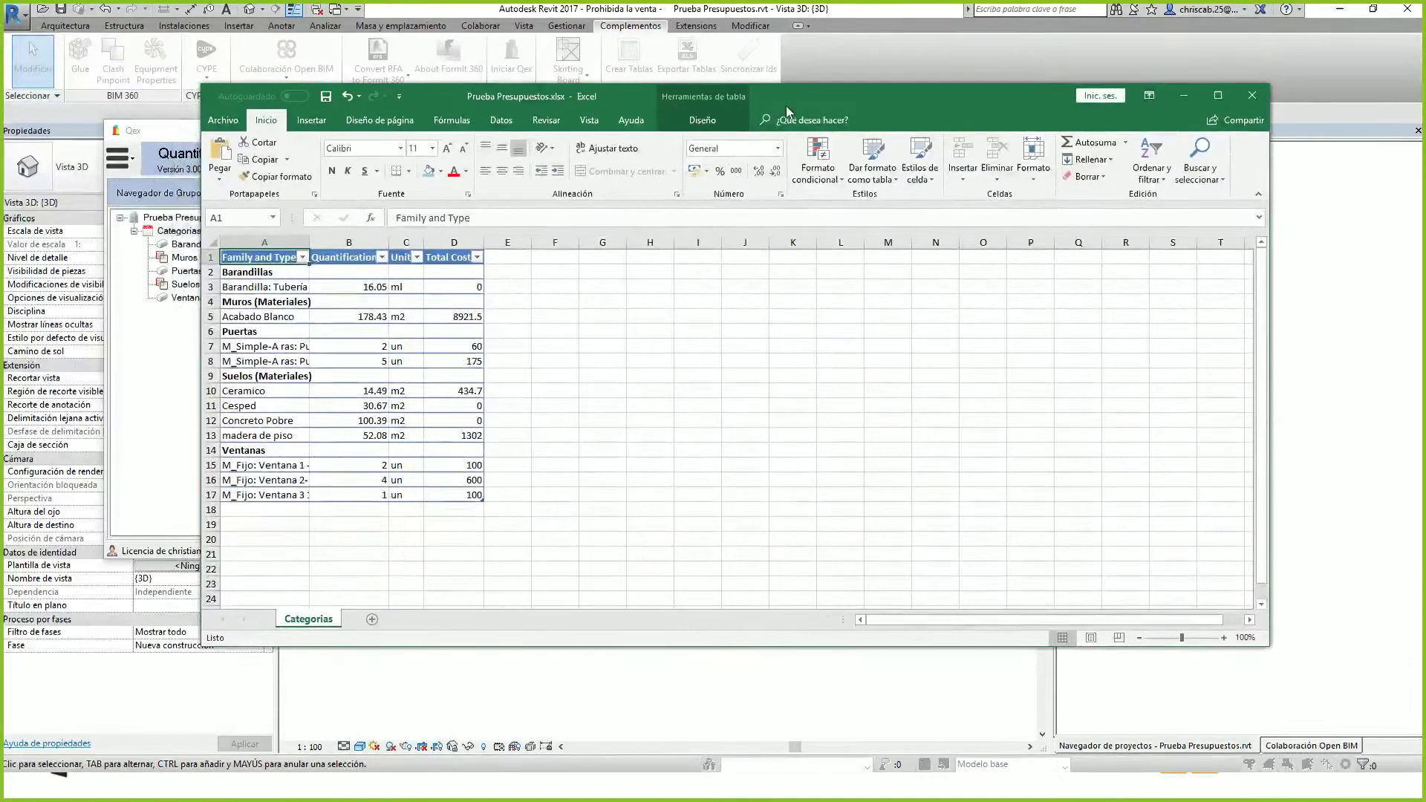
pyautogui.doubleClick(795, 100)
pyautogui.moveTo(108, 159); pyautogui.dragTo(164, 159)
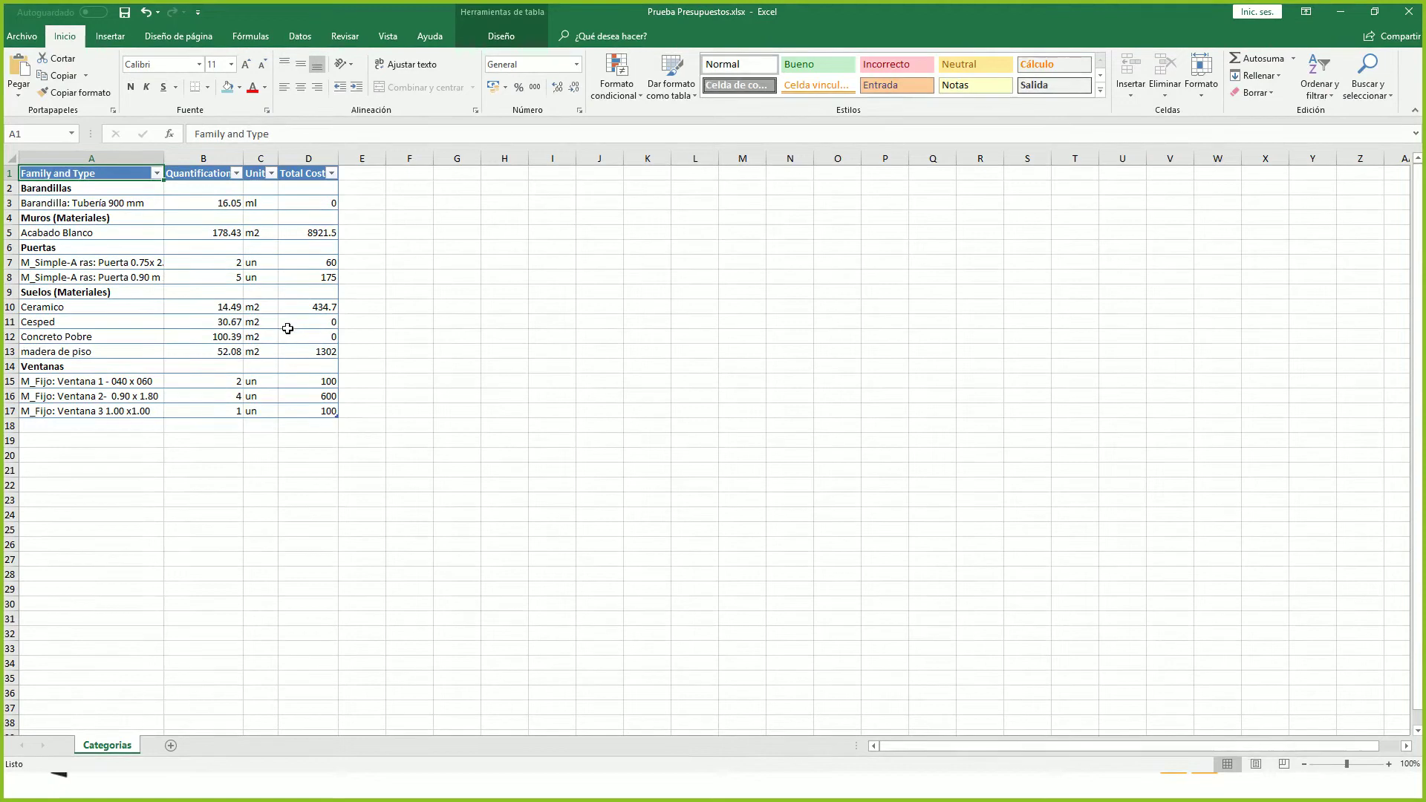
pyautogui.click(328, 325)
pyautogui.moveTo(328, 330); pyautogui.dragTo(328, 338)
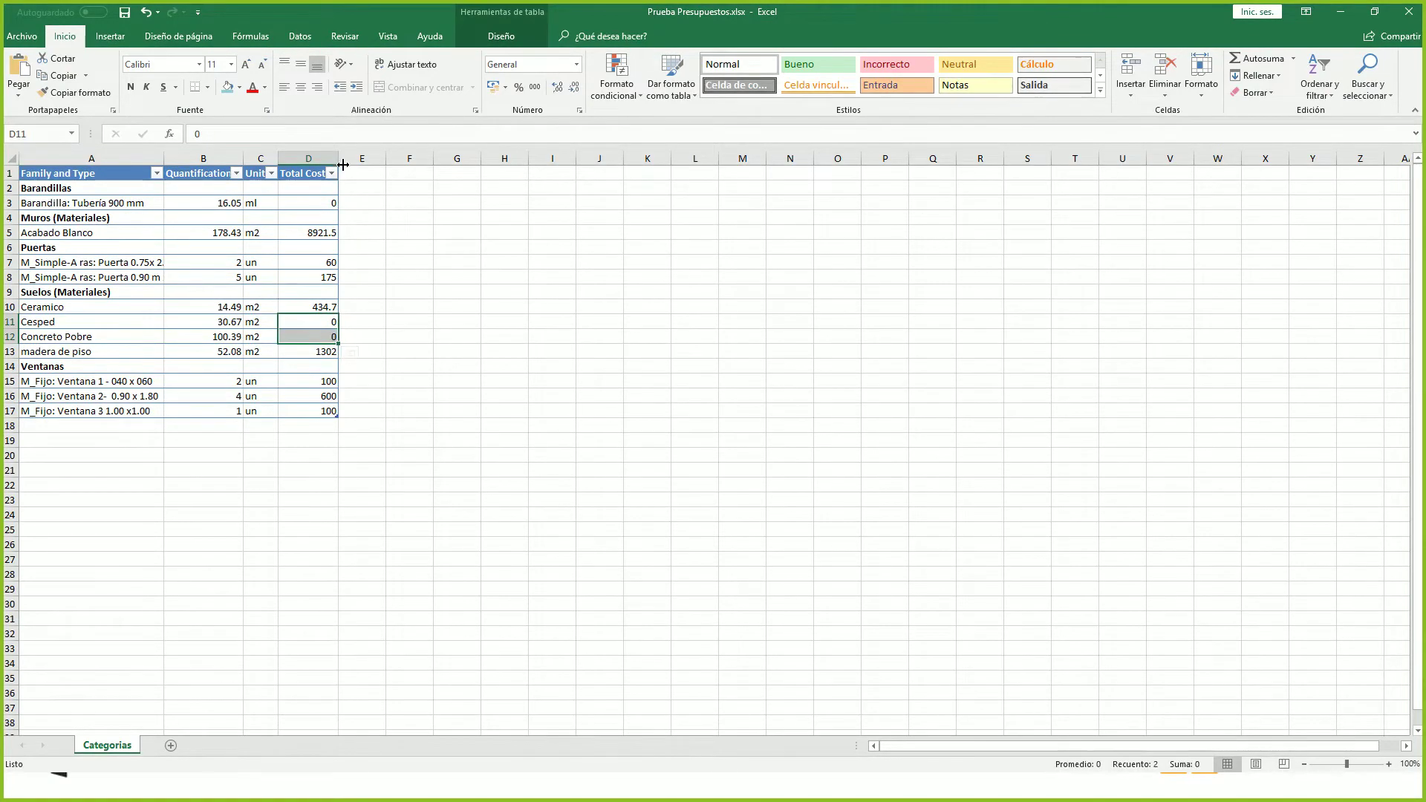
pyautogui.moveTo(339, 161); pyautogui.dragTo(263, 161)
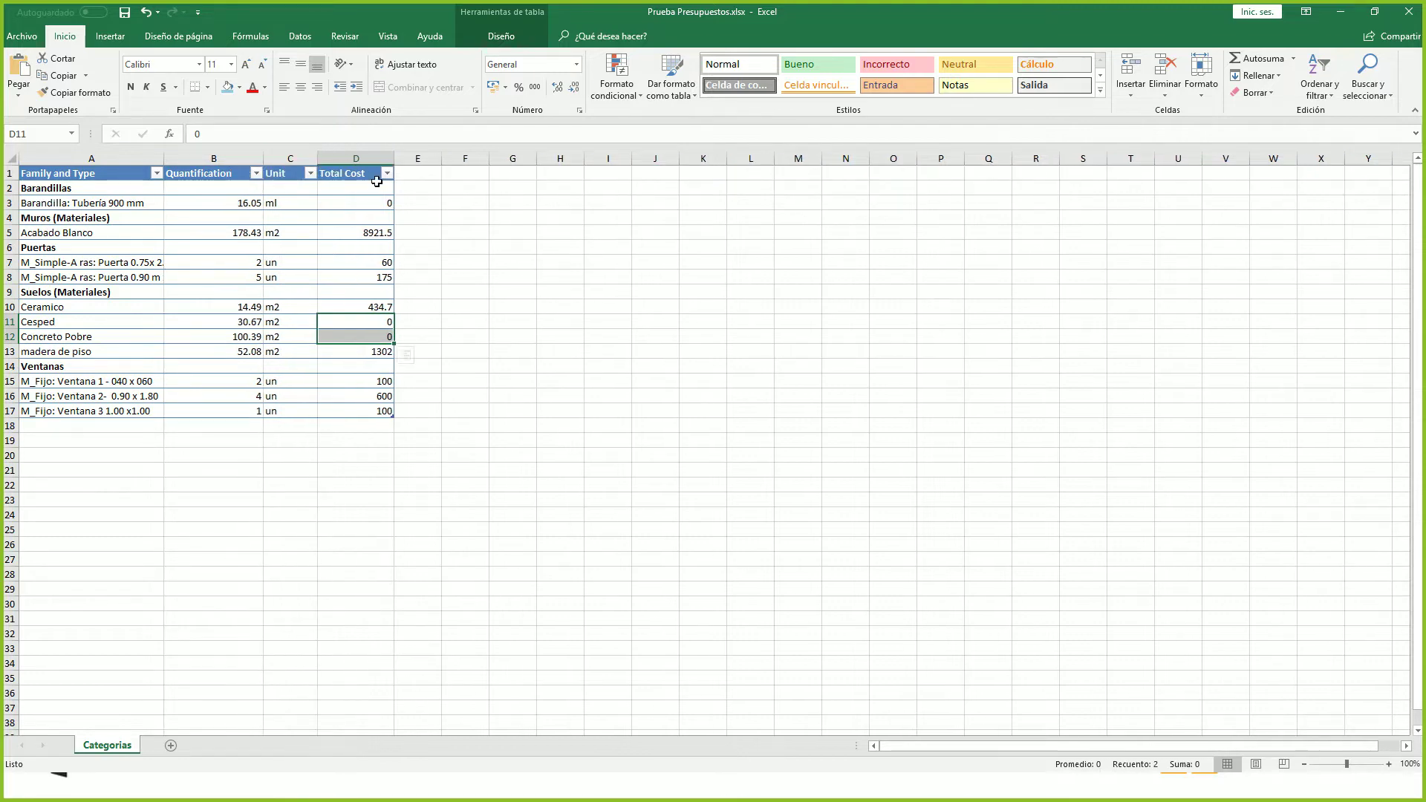
pyautogui.click(1339, 16)
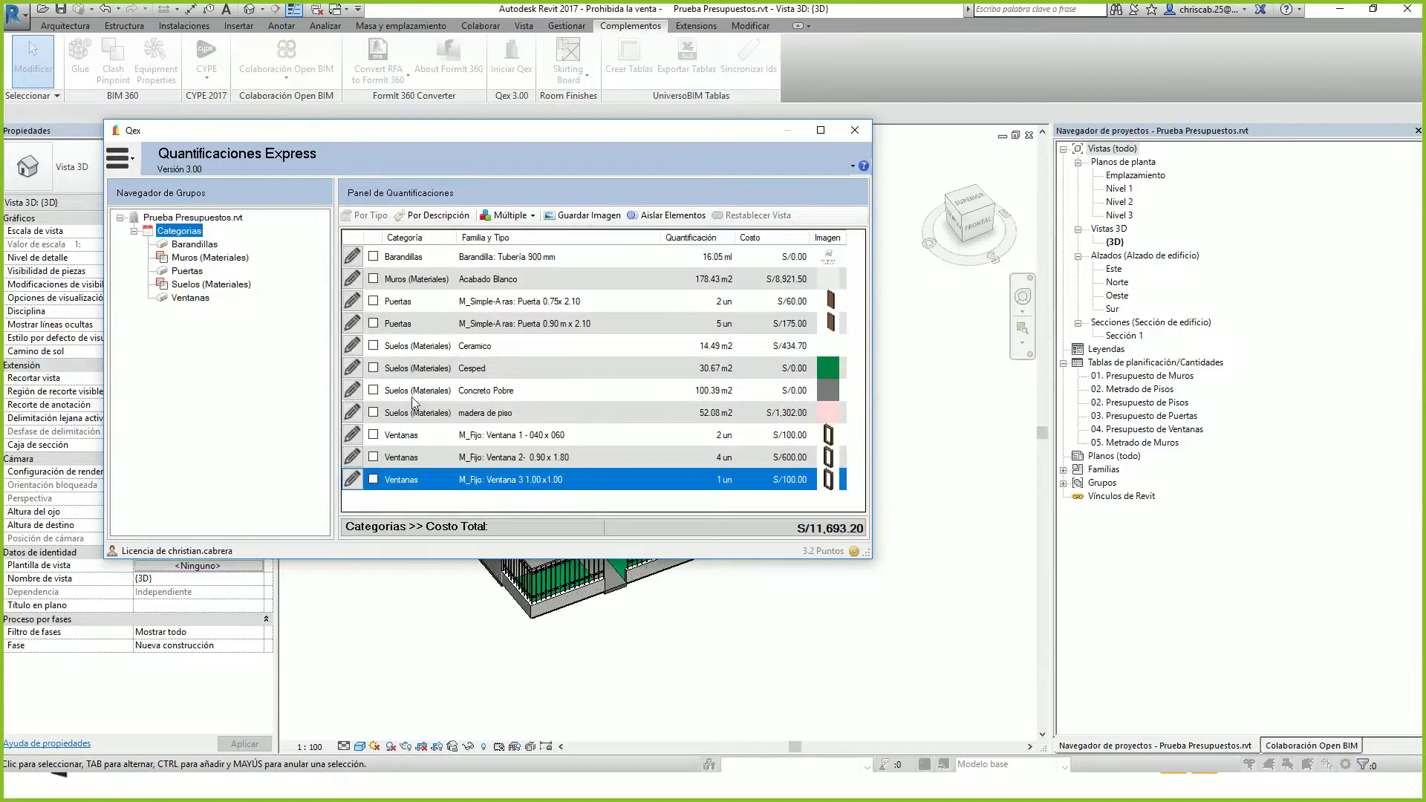
# Inspect the quantification settings of the Cesped floor material and close them without changes
pyautogui.click(354, 369)
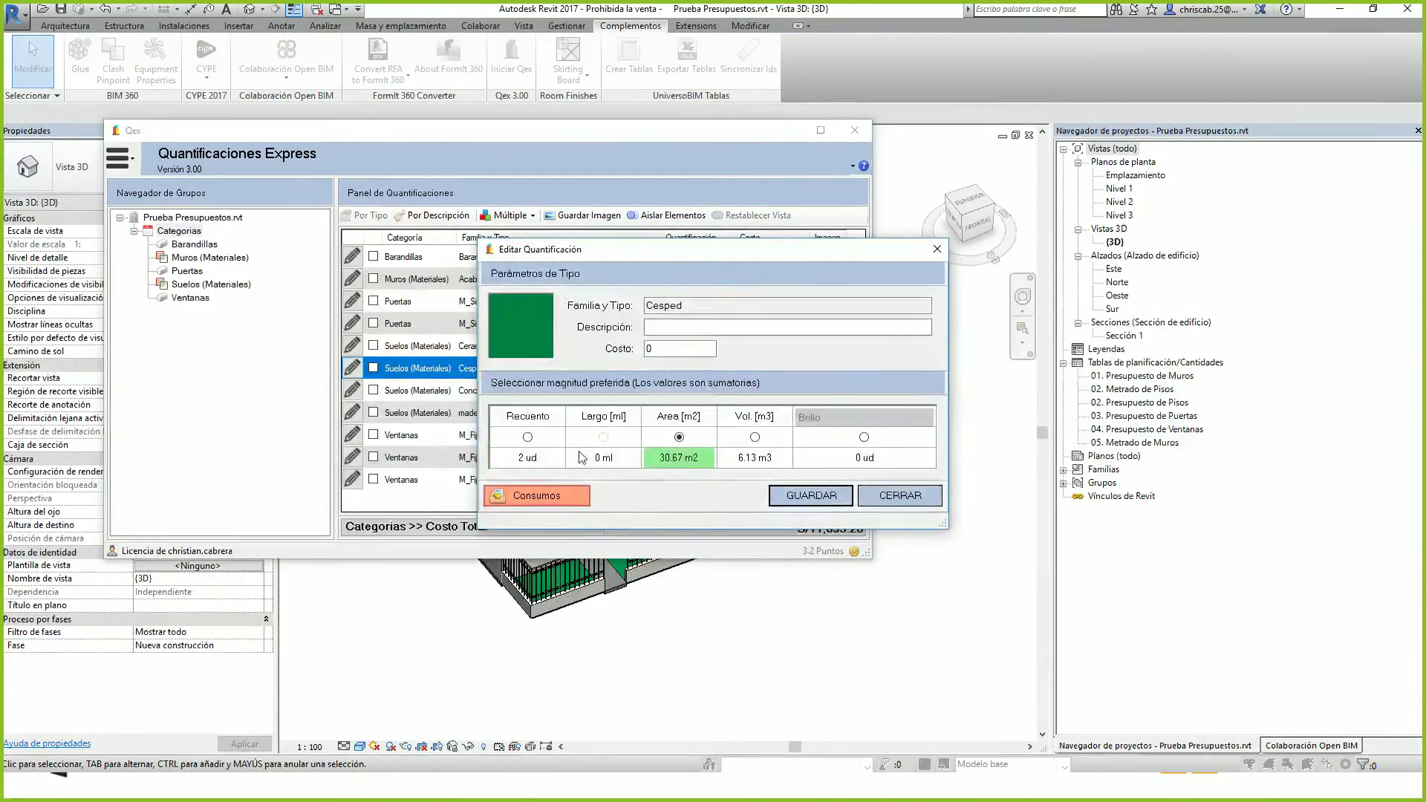
pyautogui.doubleClick(669, 347)
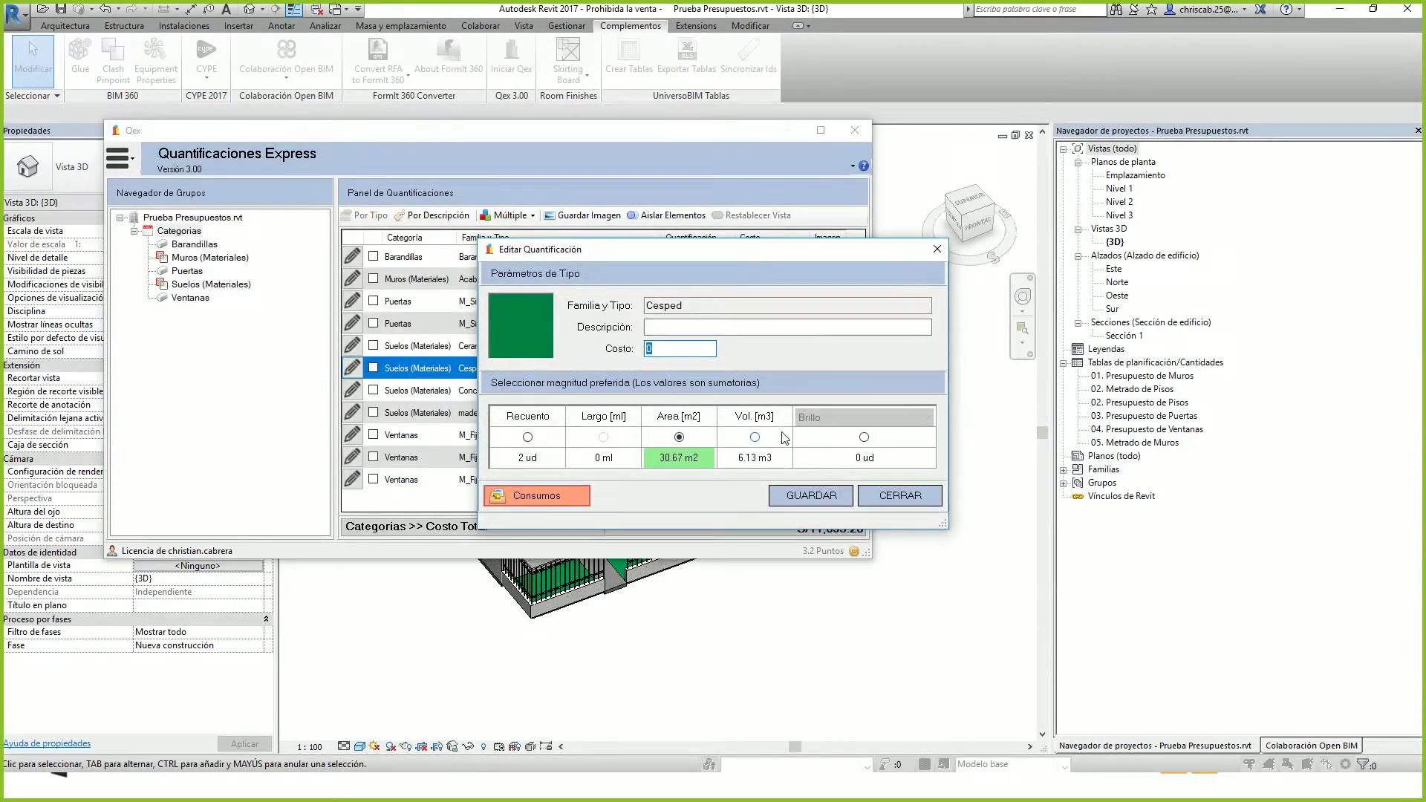
pyautogui.click(942, 249)
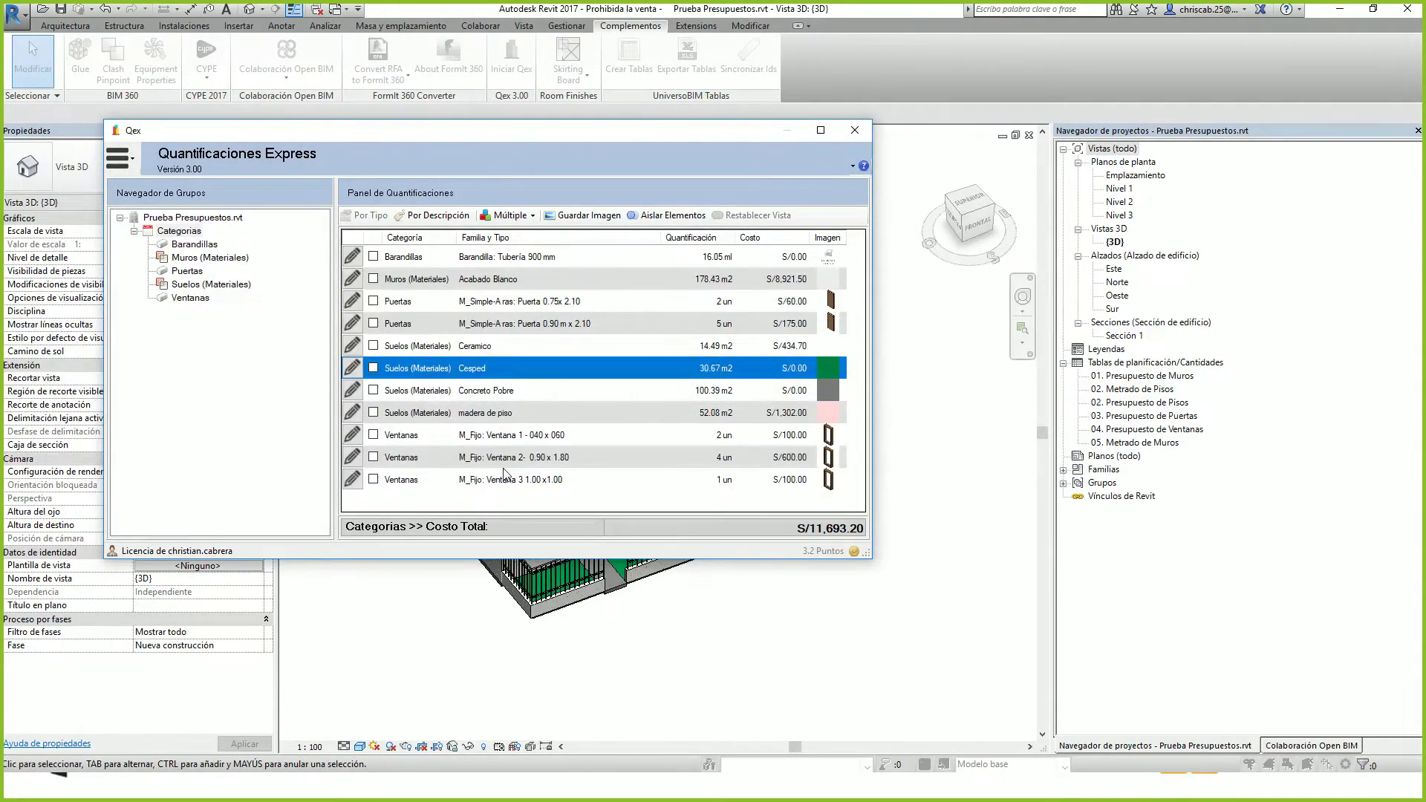
# Open the resource assignment window and examine the resources of the Acabado Blanco wall material under Muros (Materiales)
pyautogui.click(127, 171)
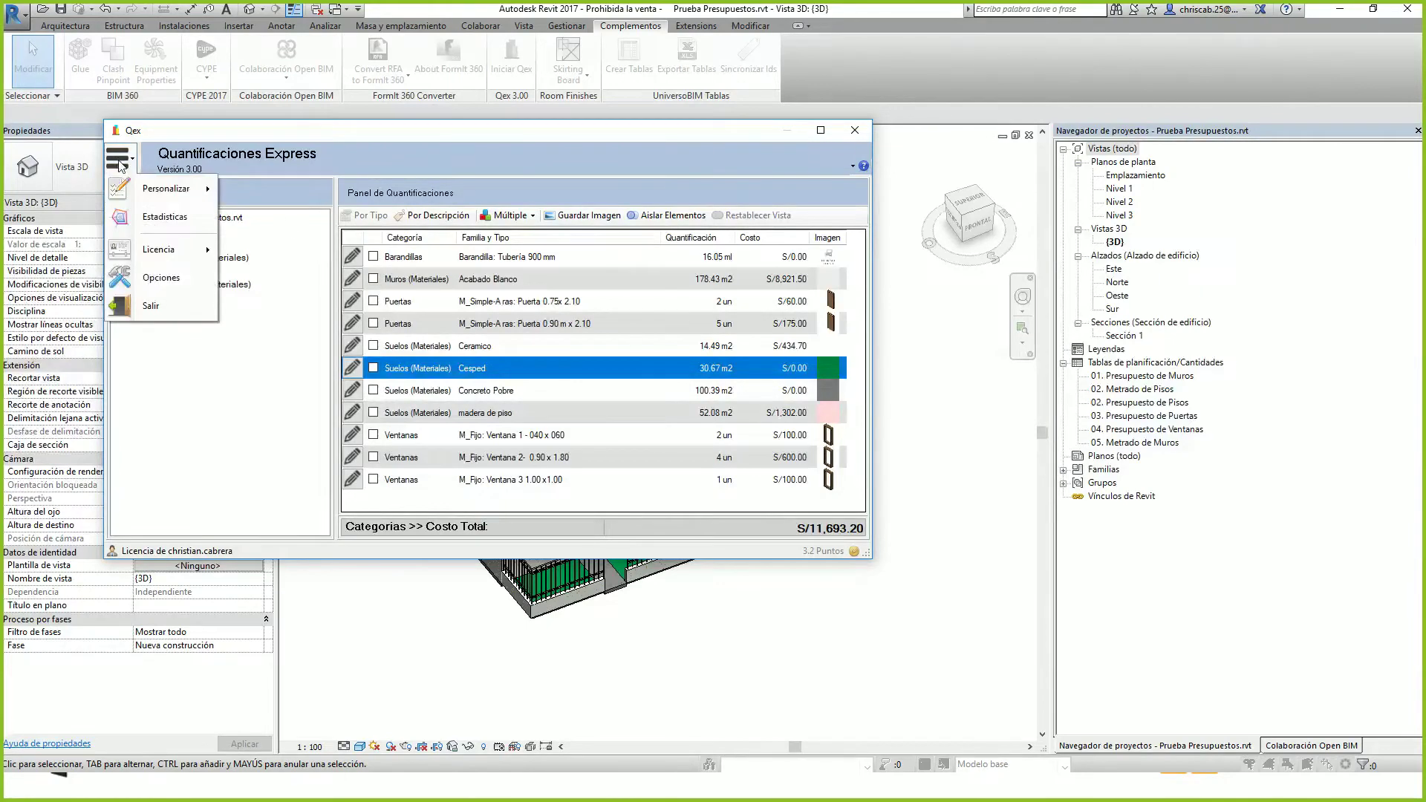
pyautogui.moveTo(156, 193)
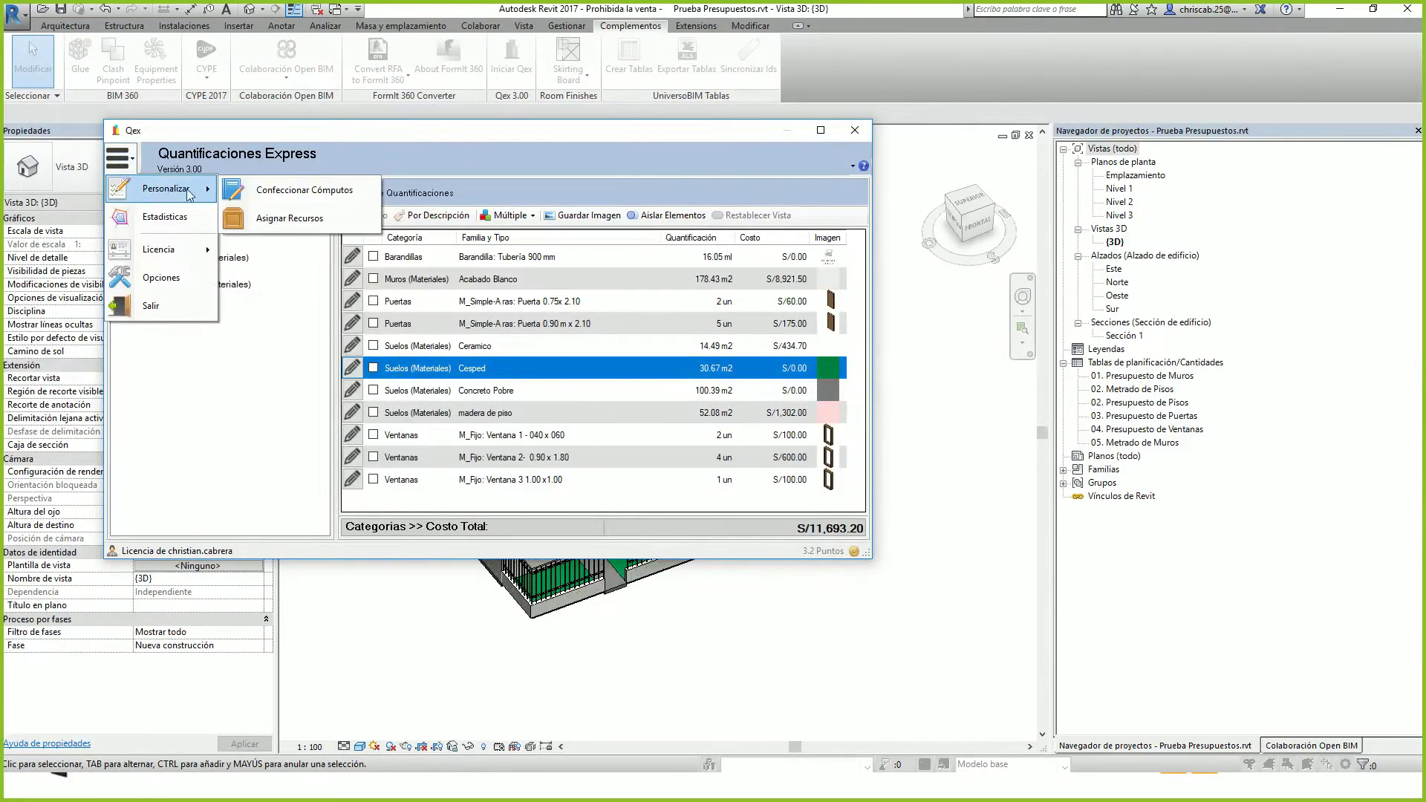
pyautogui.click(297, 220)
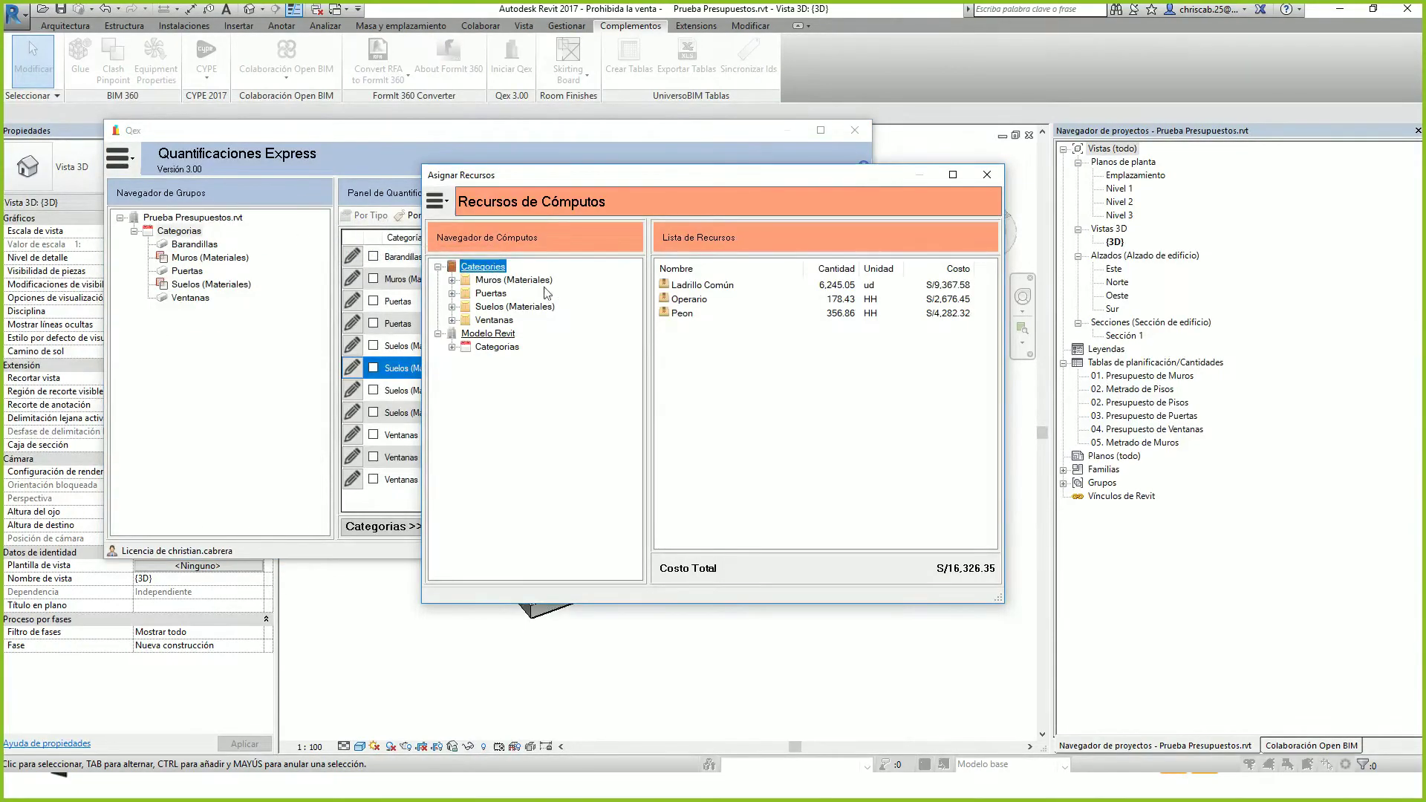
pyautogui.click(499, 283)
pyautogui.click(452, 280)
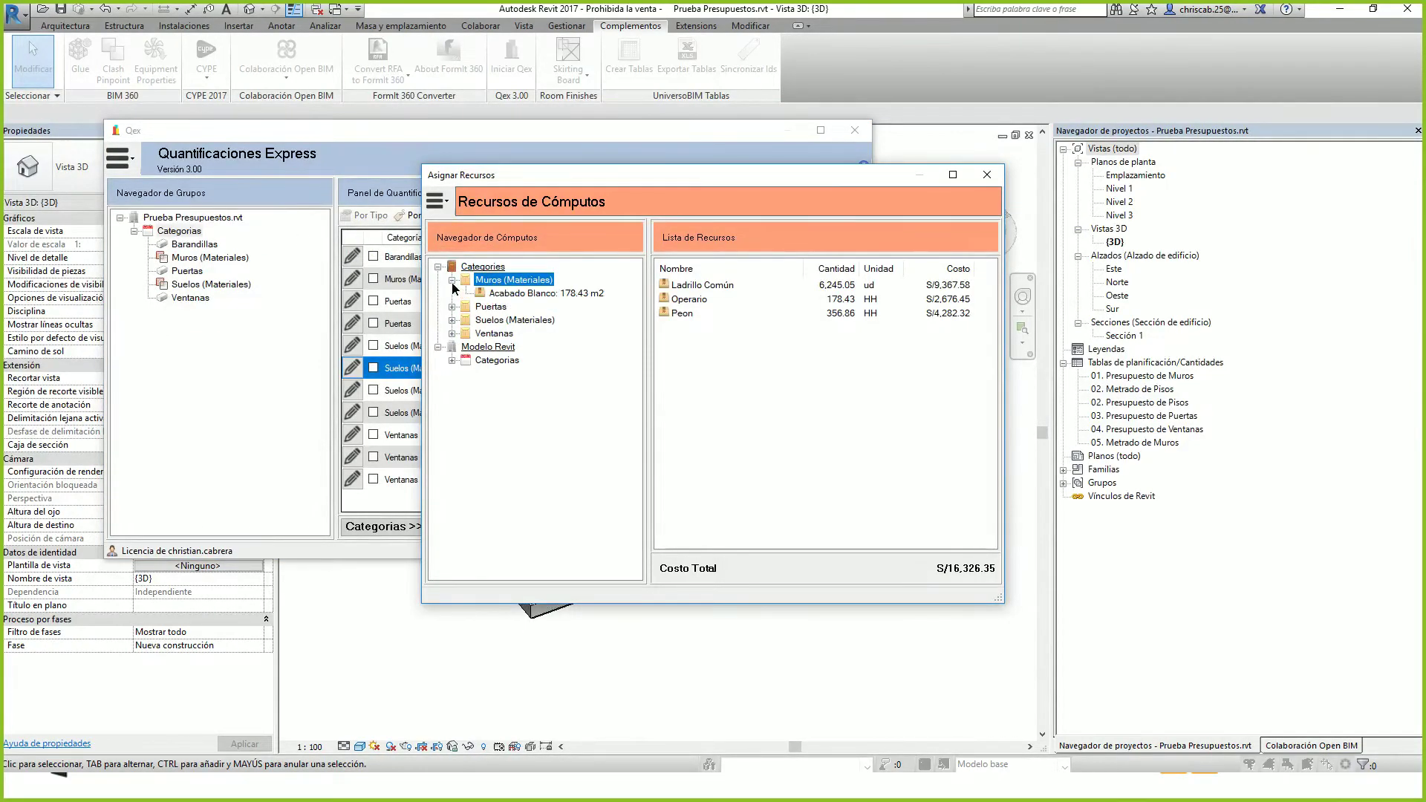
pyautogui.click(499, 294)
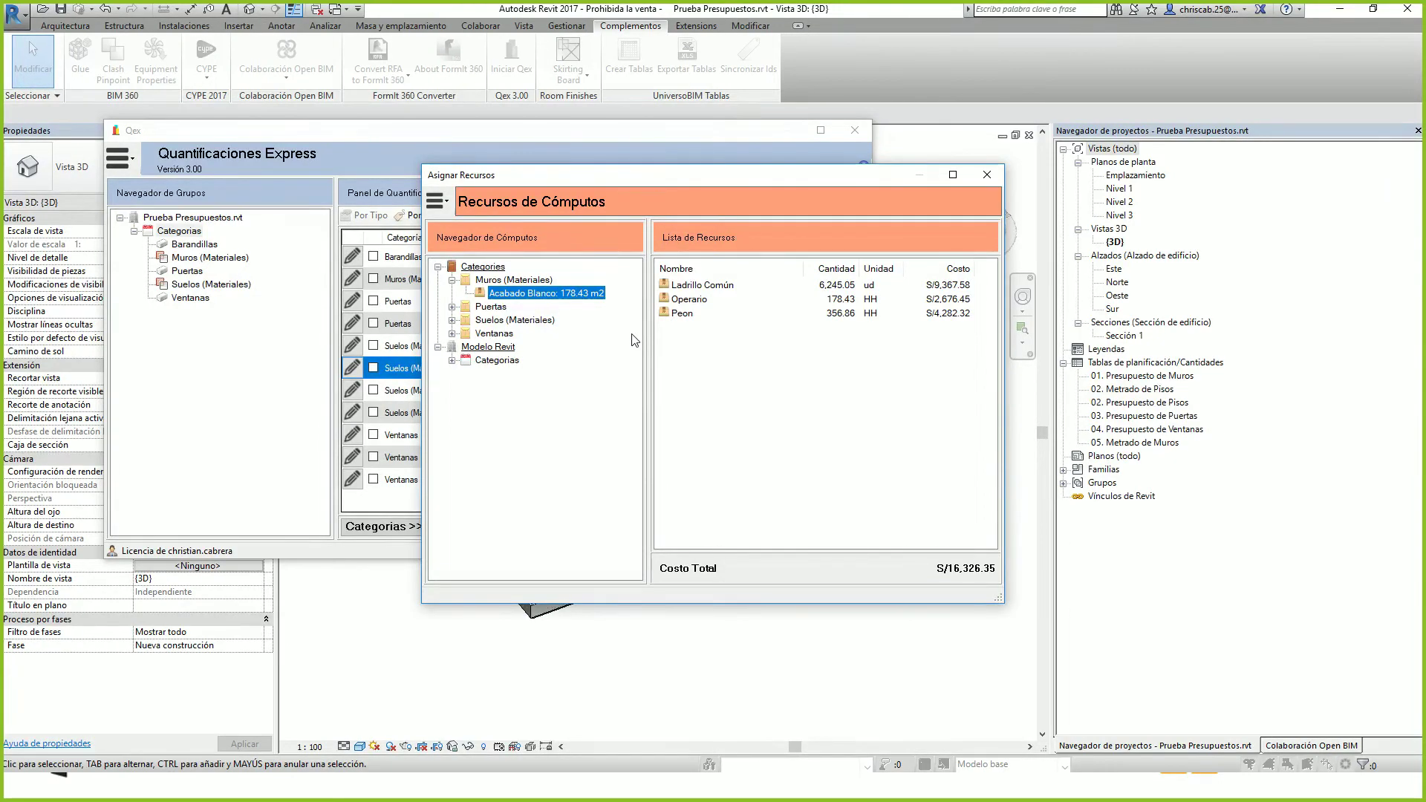
# Open the project resource manager, examine the Mano de Obra and Materiales groups, and close it
pyautogui.click(437, 201)
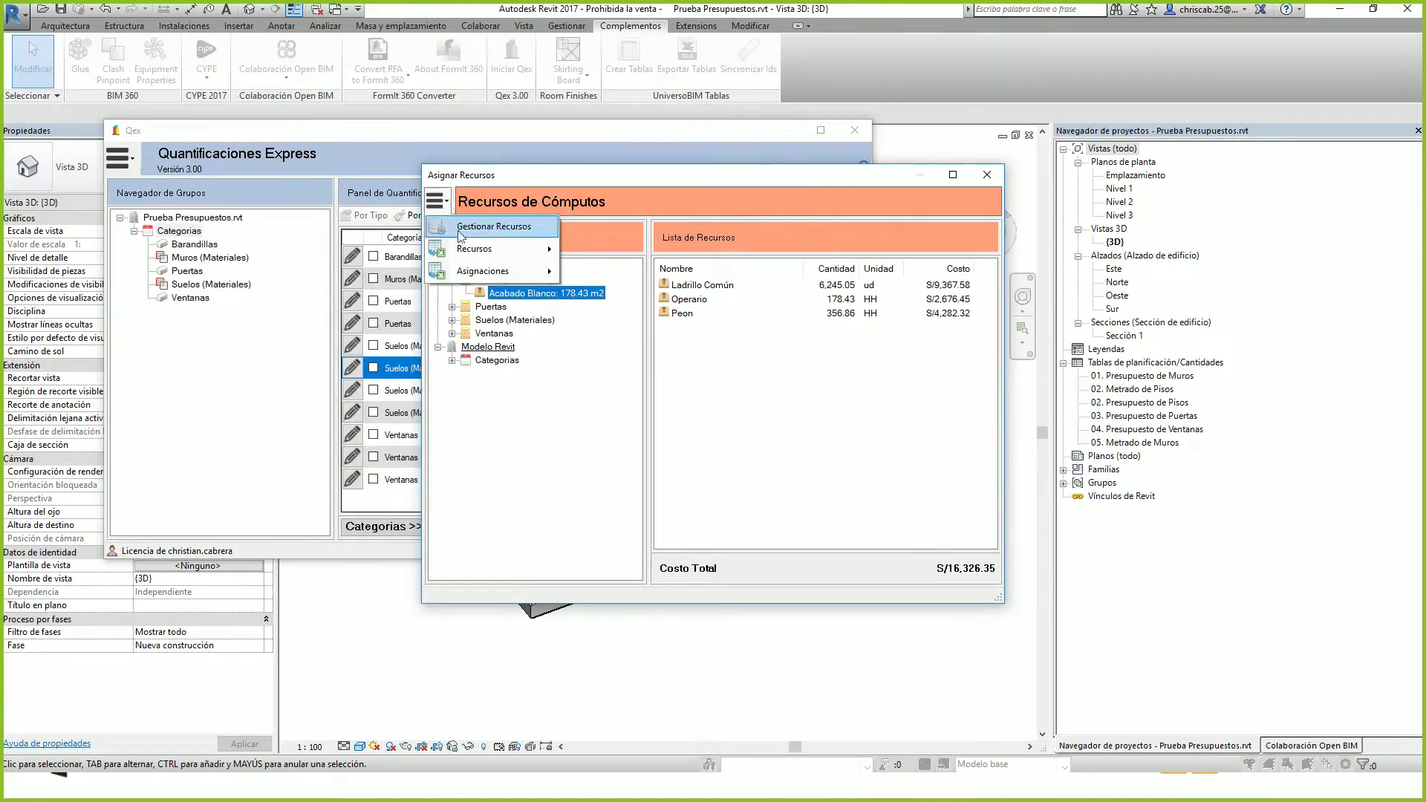
pyautogui.click(484, 233)
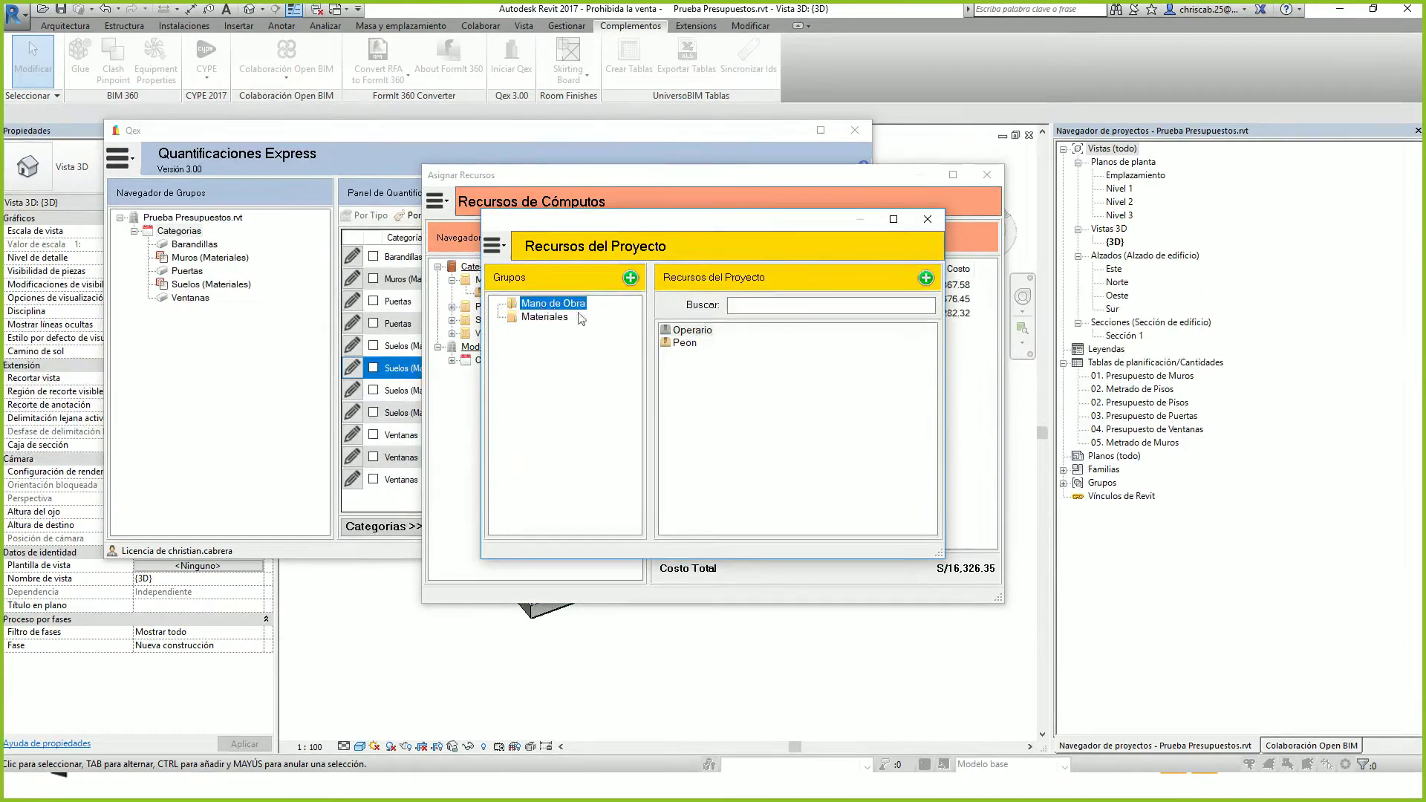
pyautogui.click(493, 245)
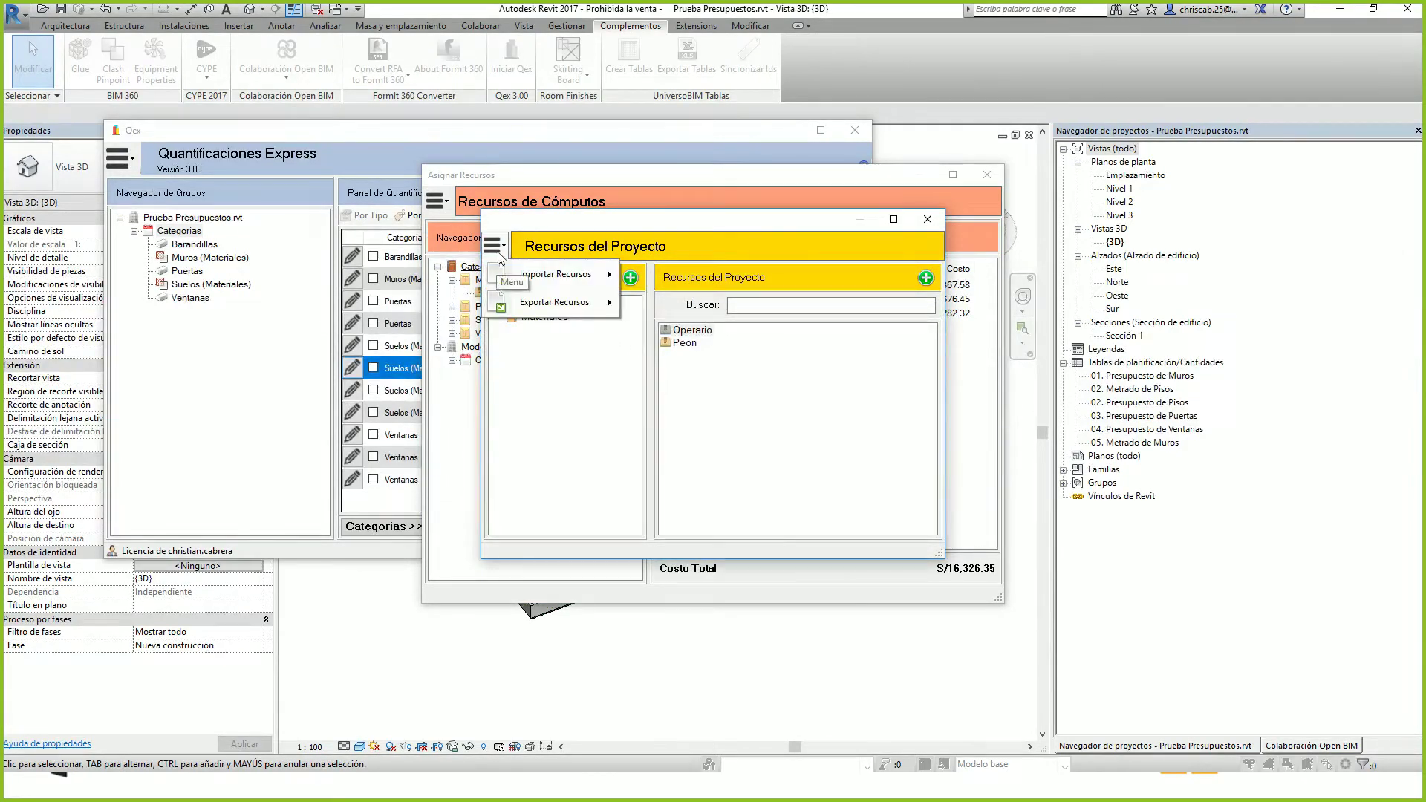
pyautogui.click(594, 376)
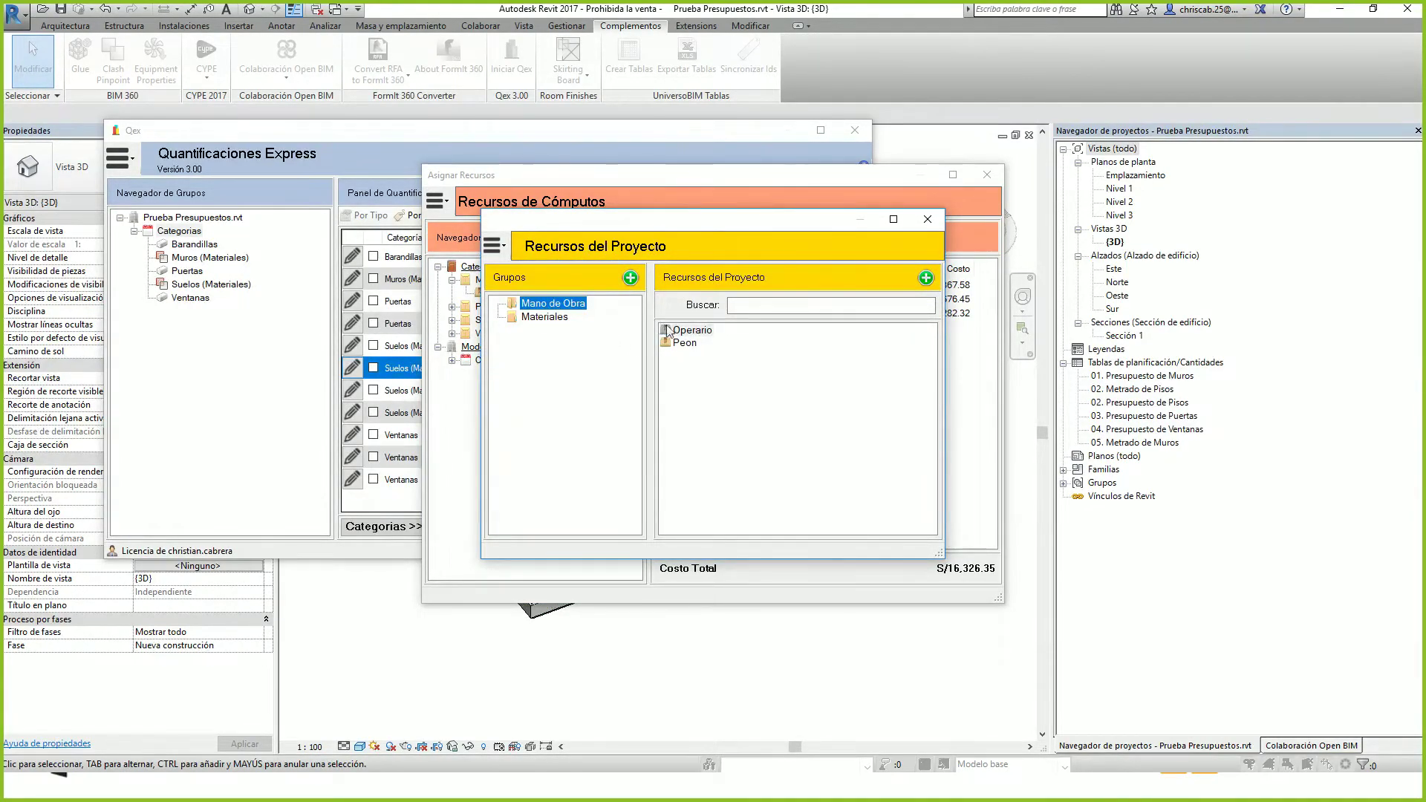
pyautogui.click(692, 331)
pyautogui.click(549, 317)
pyautogui.click(676, 334)
pyautogui.click(927, 218)
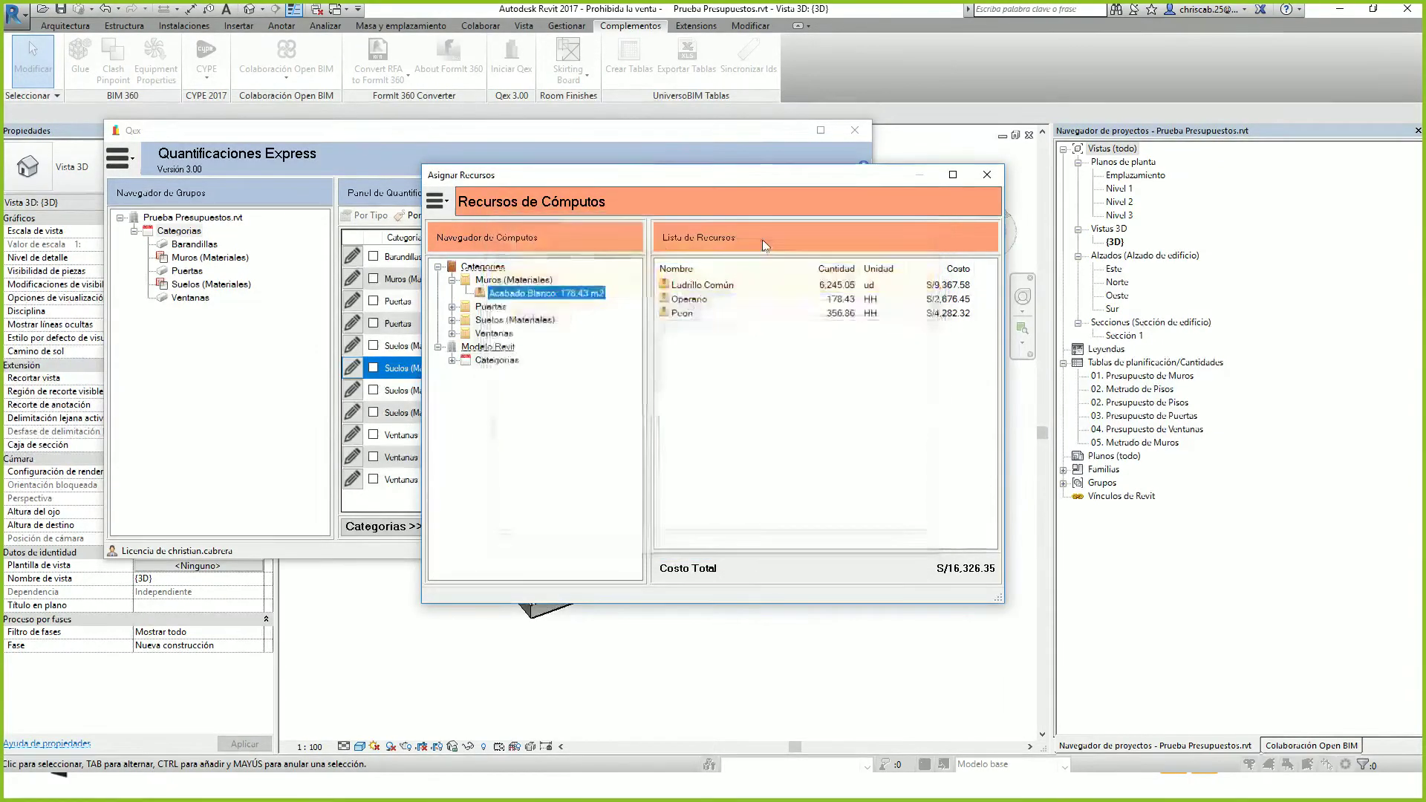
# Examine the Muros (Materiales) category under Modelo Revit, and briefly reopen and close the project resource manager
pyautogui.doubleClick(511, 361)
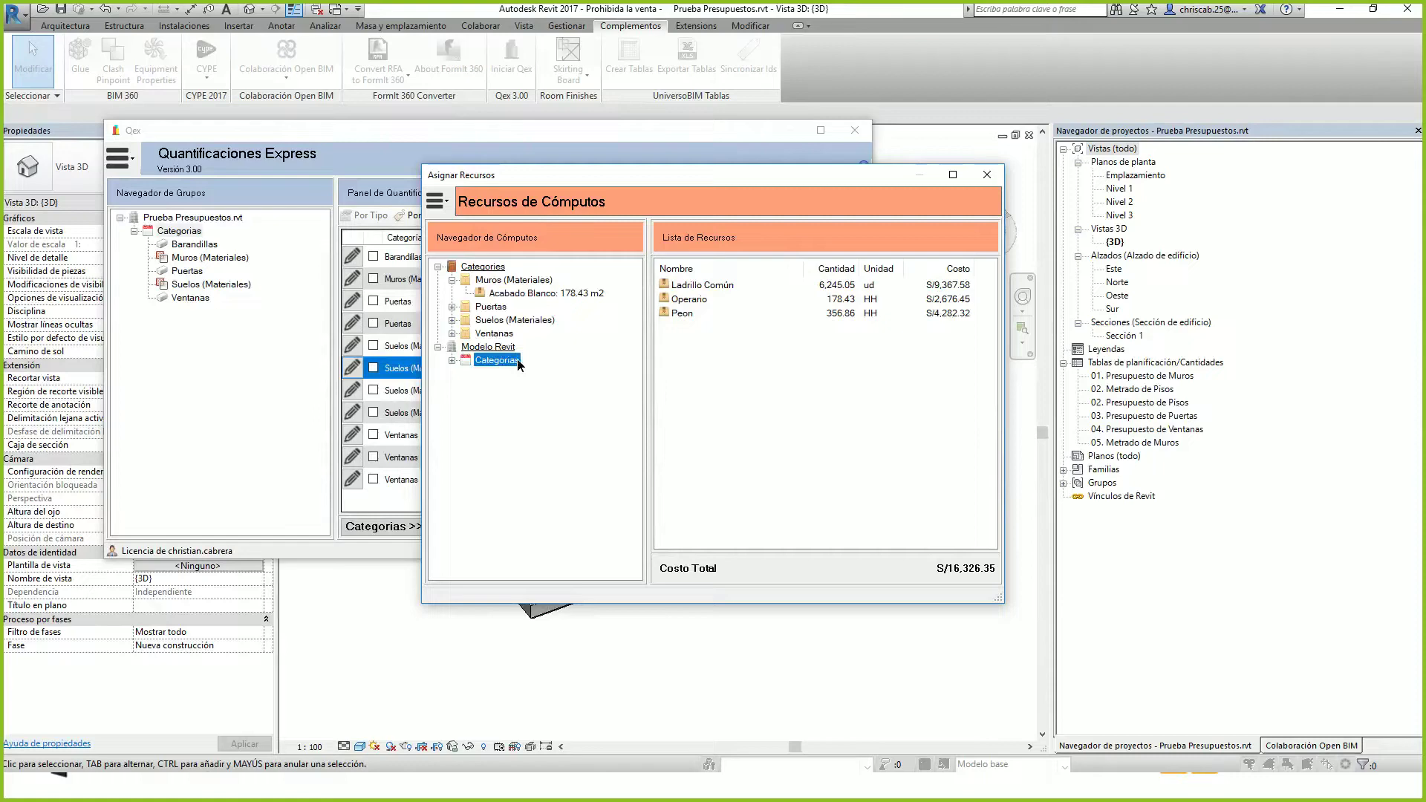
pyautogui.click(520, 387)
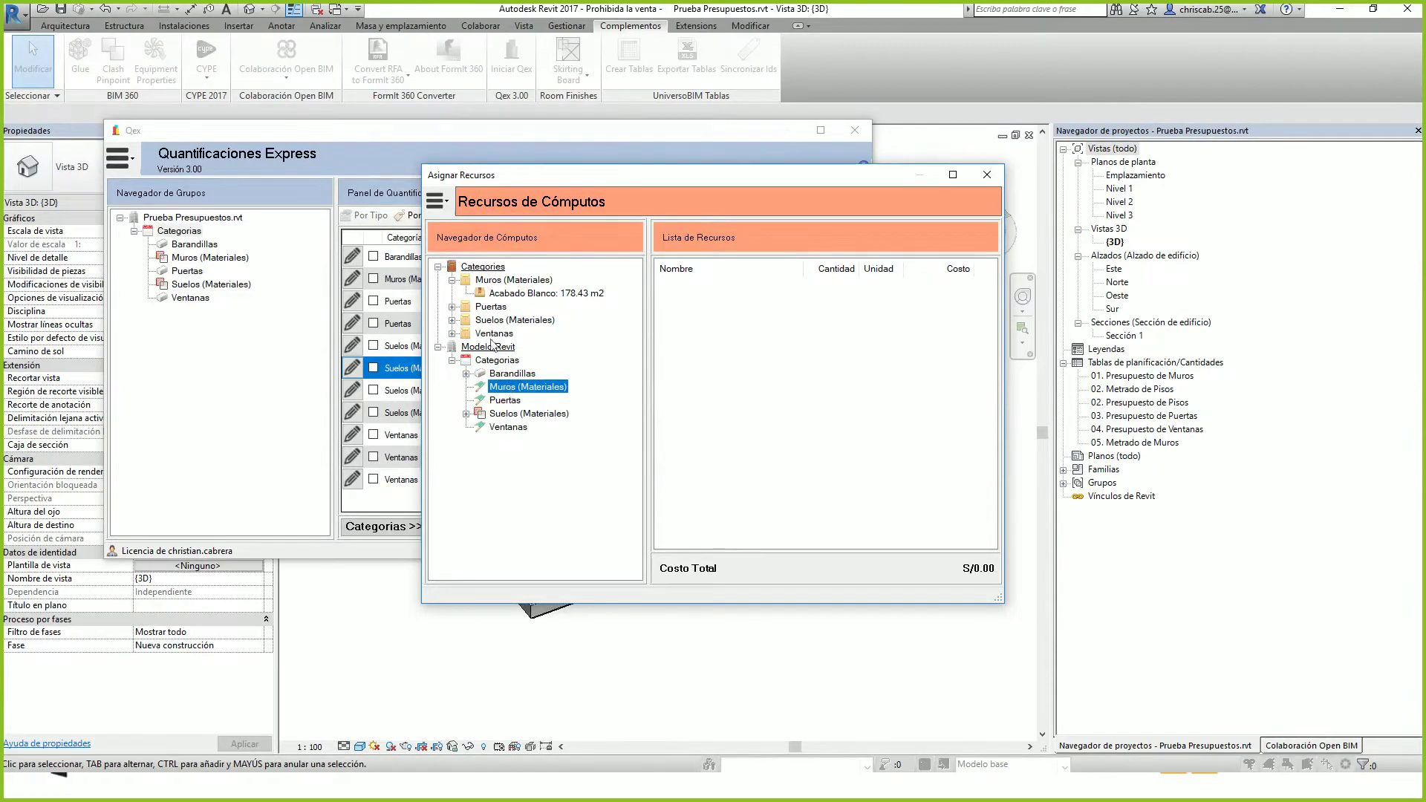
pyautogui.click(436, 201)
pyautogui.moveTo(512, 249)
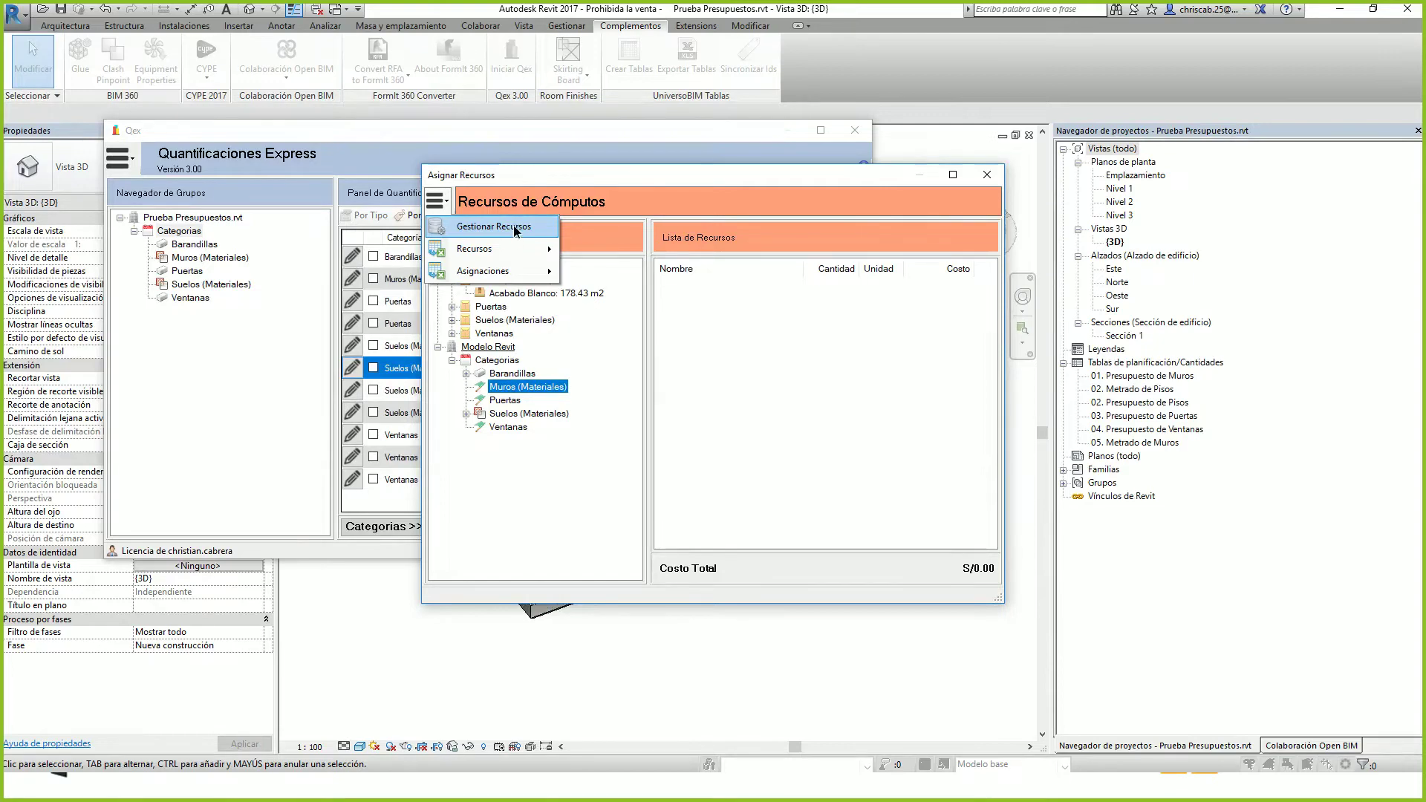
pyautogui.click(513, 225)
pyautogui.click(923, 222)
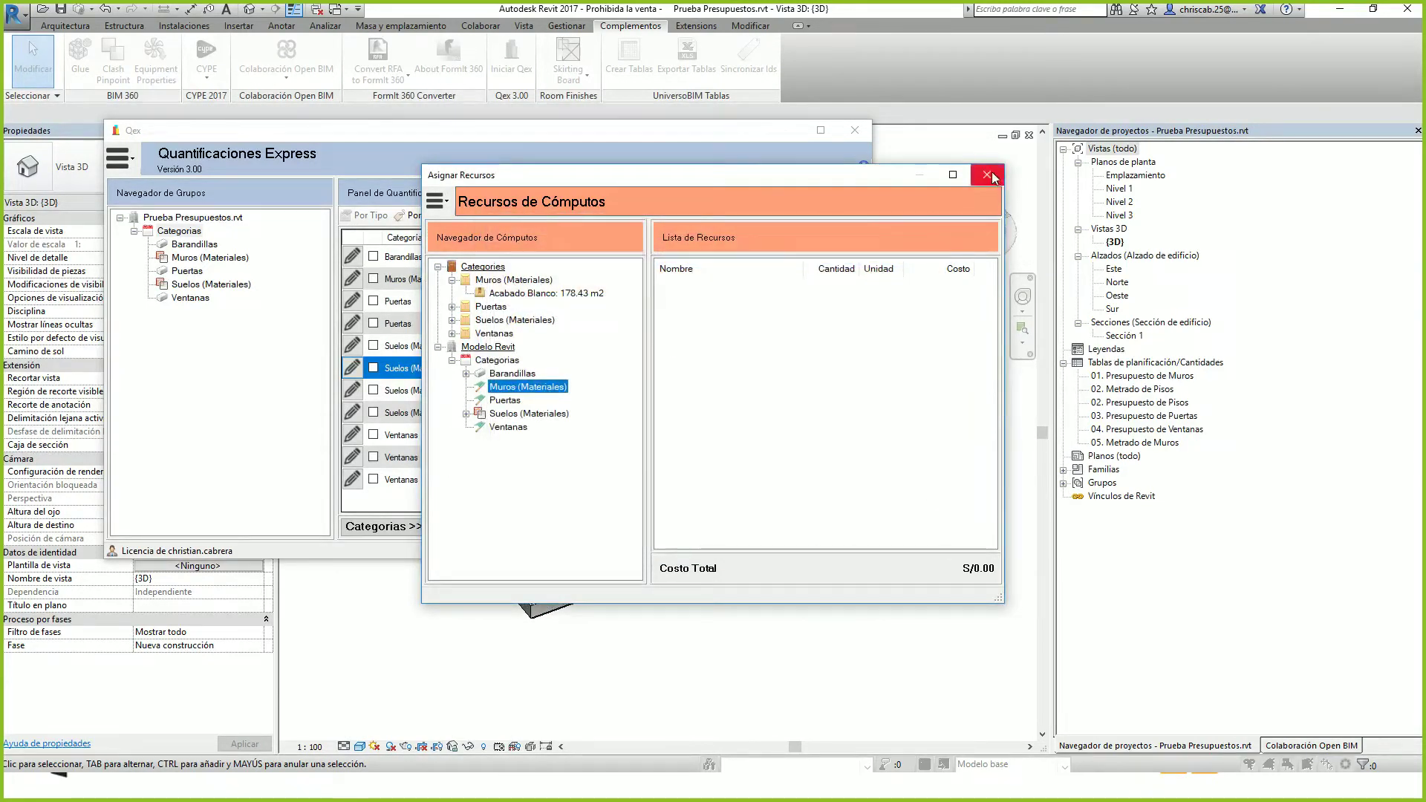
# Close the resource assignment window and exit Qex to return to the 3D view of the house
pyautogui.click(987, 175)
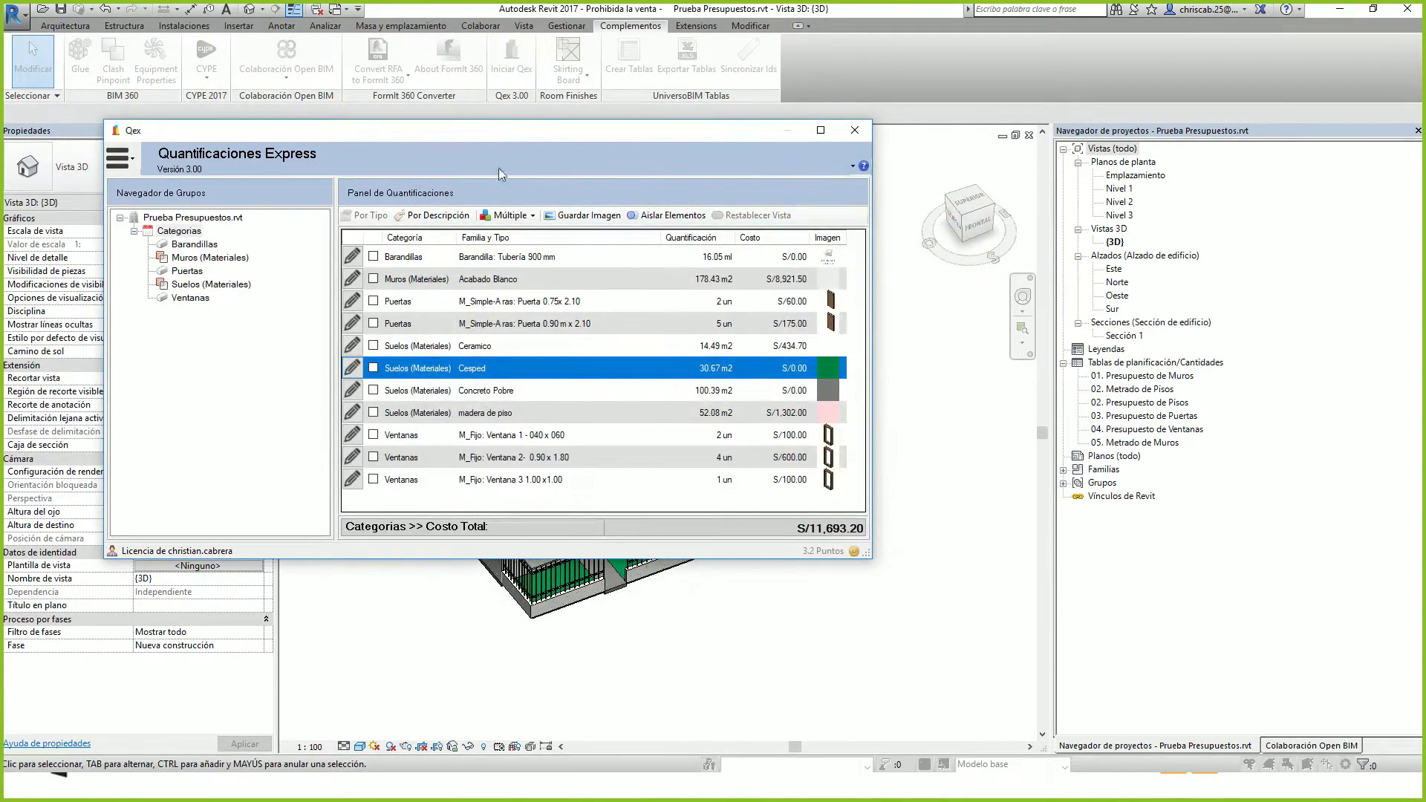
pyautogui.moveTo(469, 135); pyautogui.dragTo(590, 158)
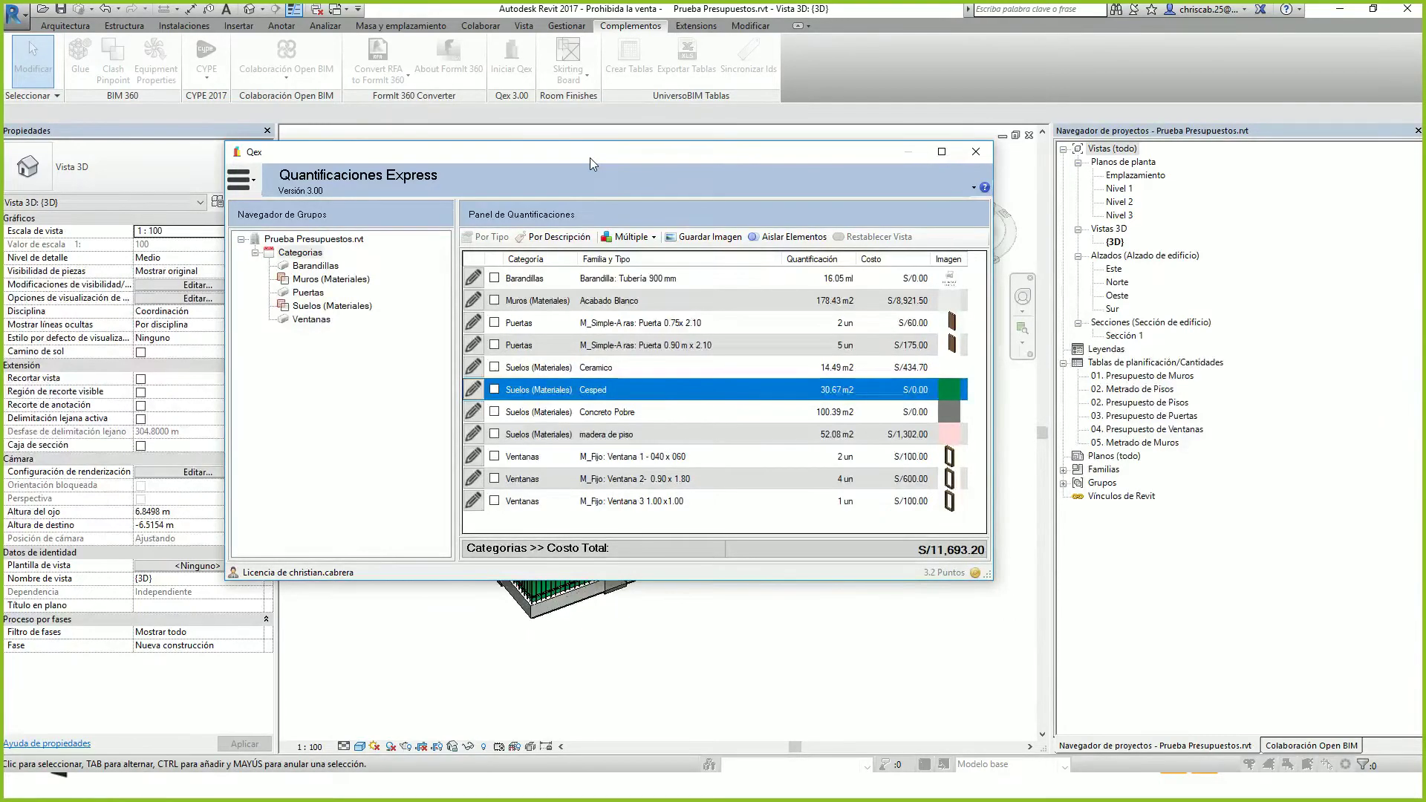
pyautogui.click(976, 153)
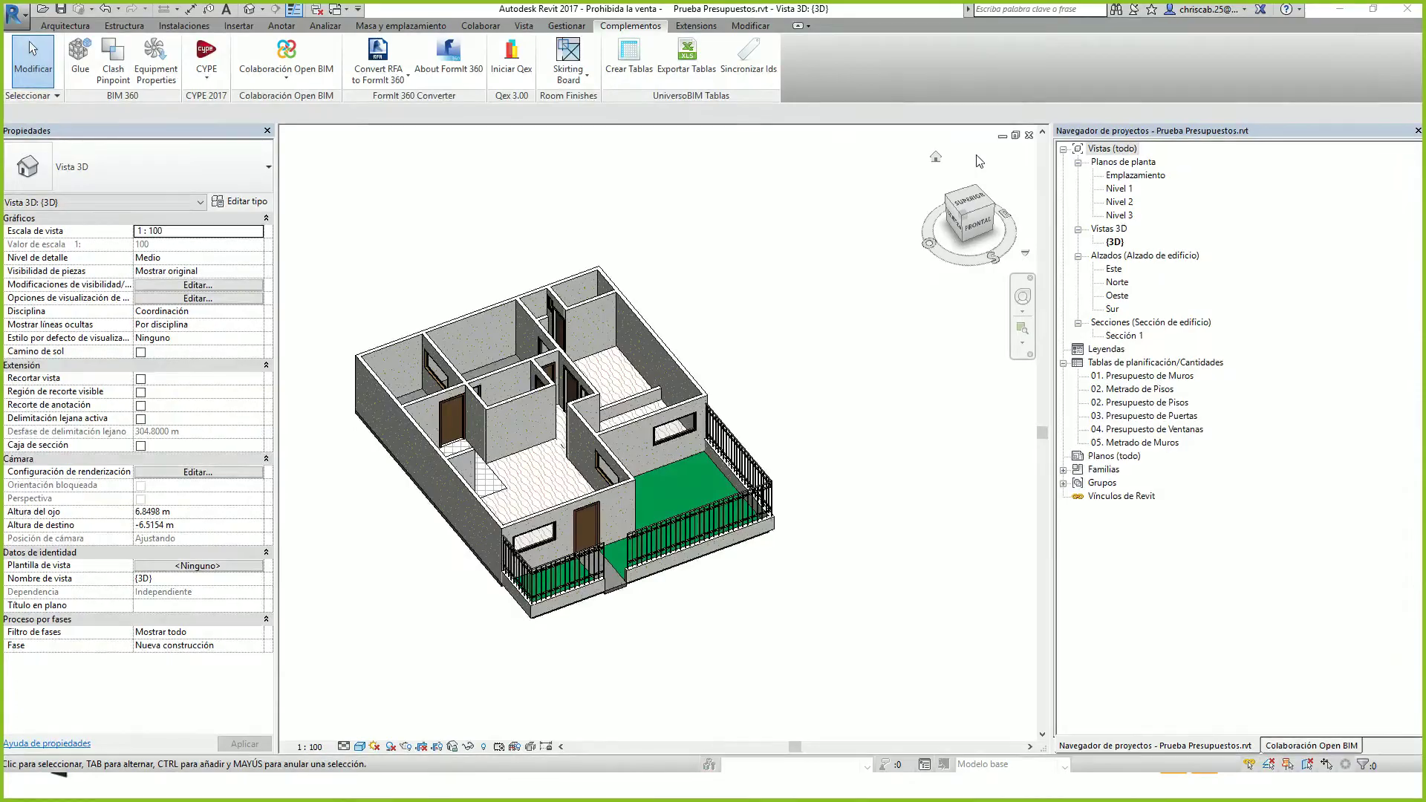
# Switch to the Contenido Presupuestos con BIM.pdf outline in Acrobat Reader and review the Presupuestos en Revit topics and objective
pyautogui.hotkey('alt', 'Tab')
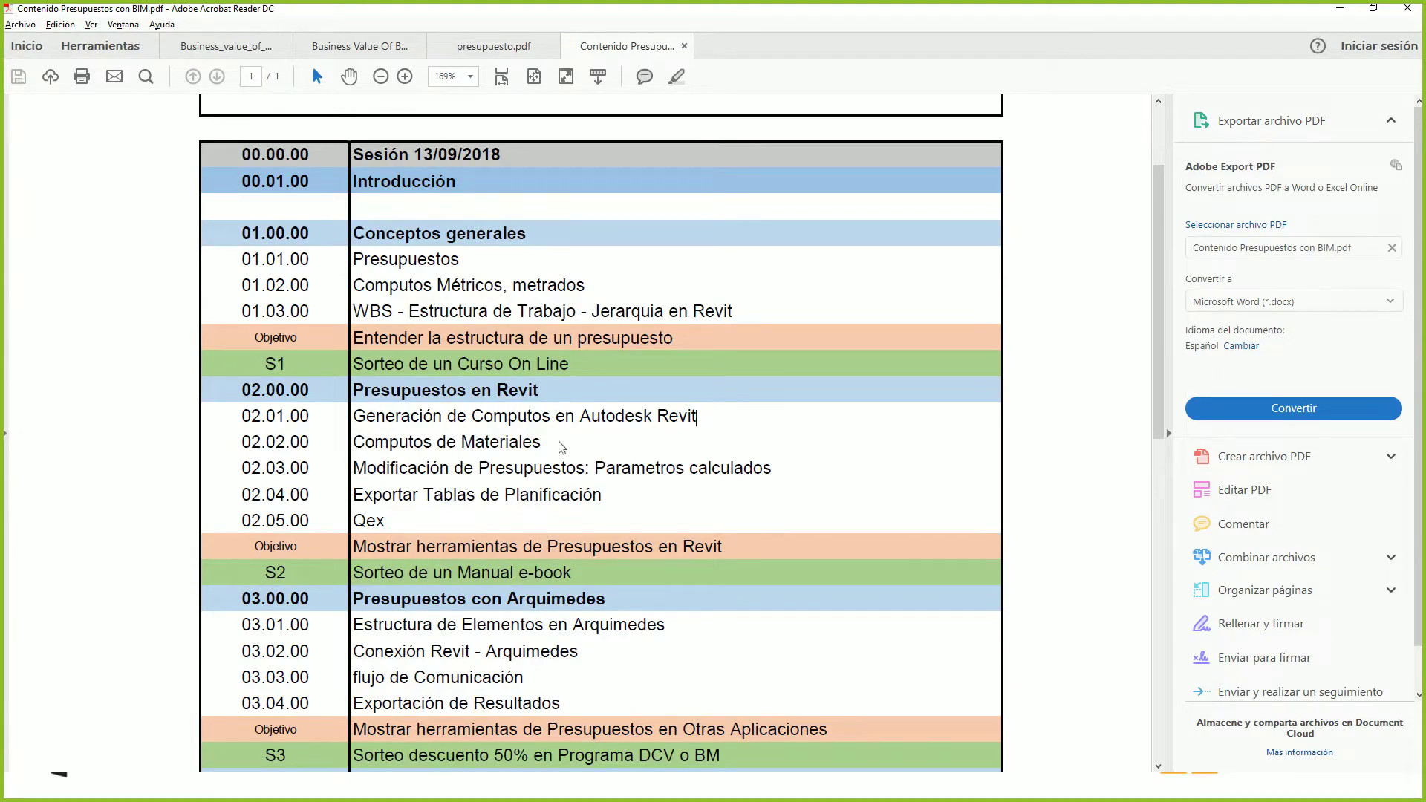
pyautogui.scroll(-1, 555, 454)
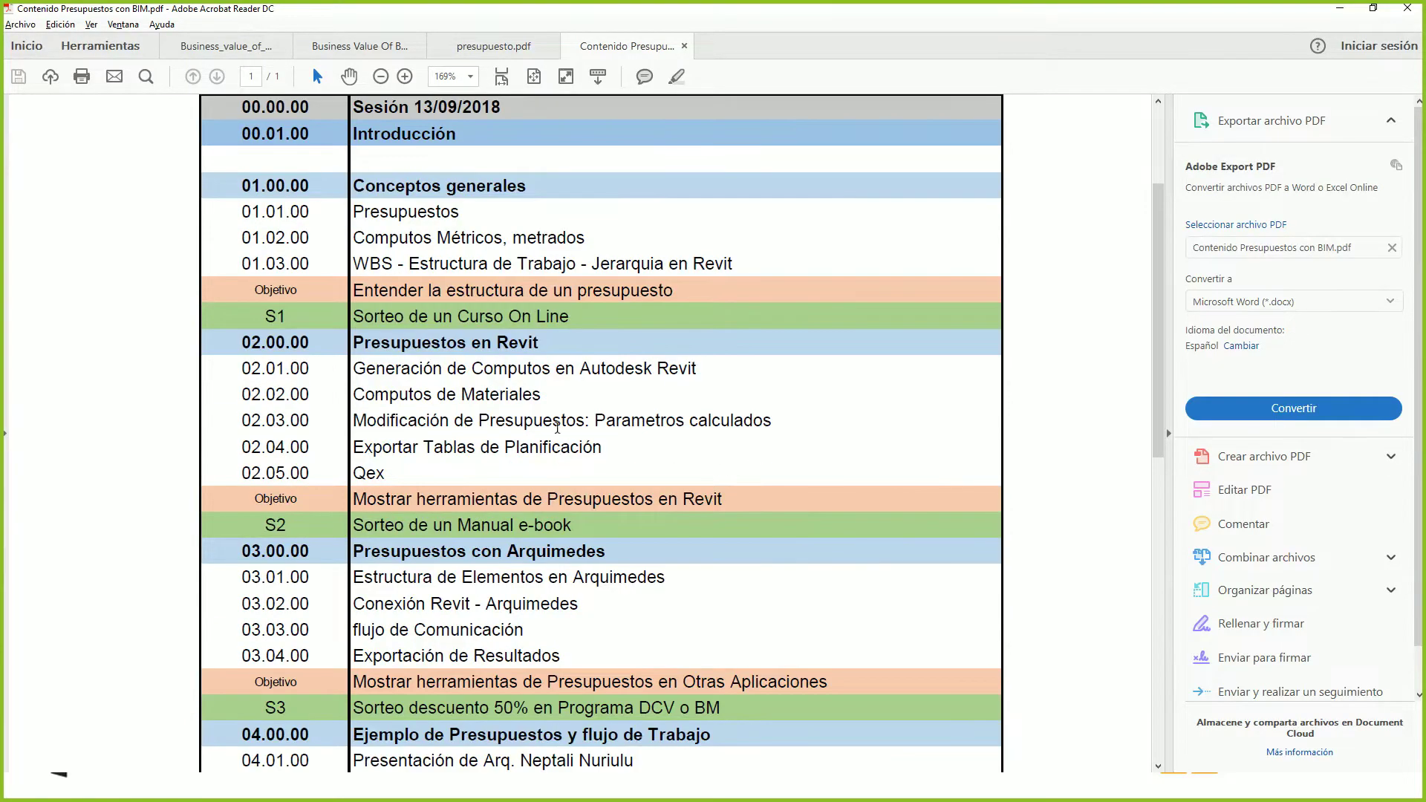
pyautogui.moveTo(477, 421); pyautogui.dragTo(772, 421)
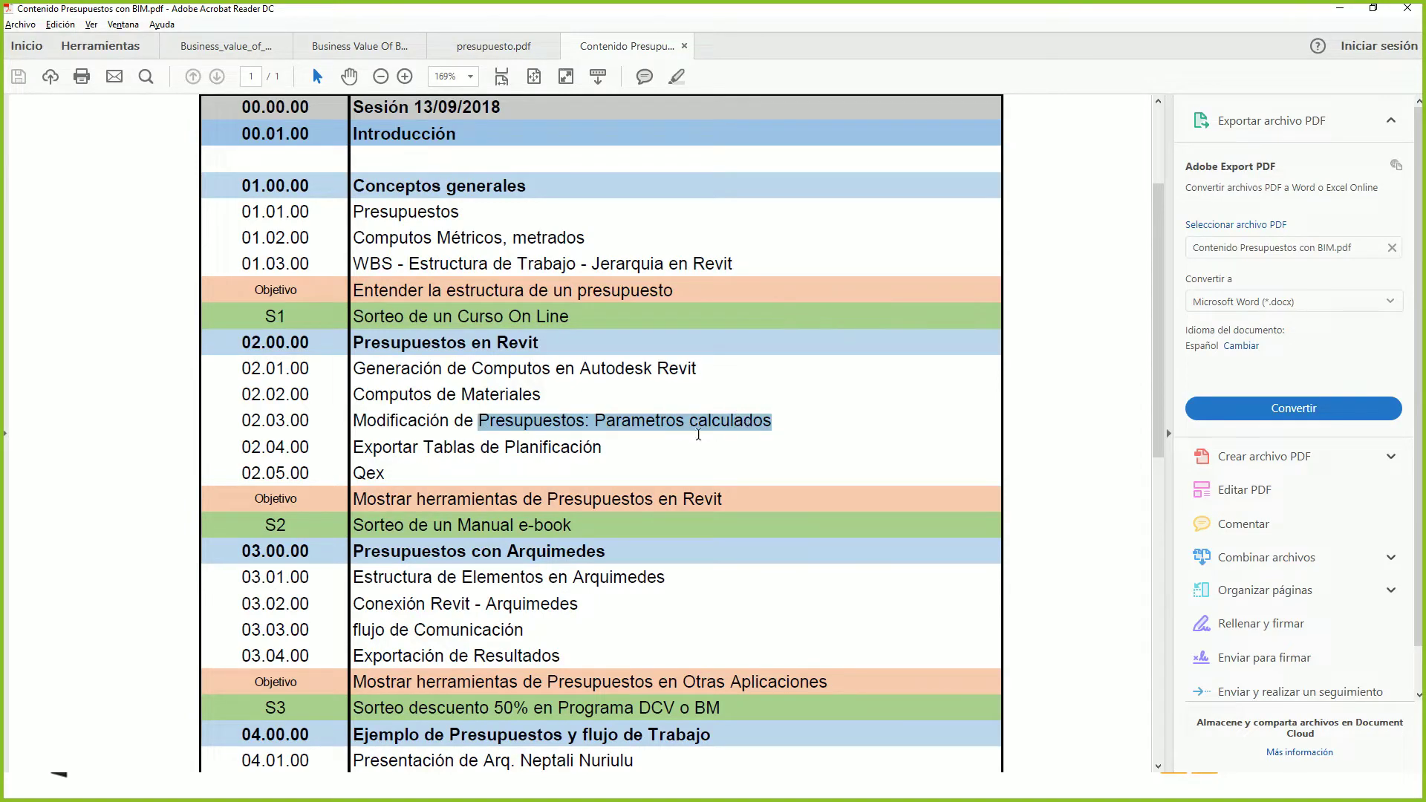
pyautogui.moveTo(355, 450); pyautogui.dragTo(602, 445)
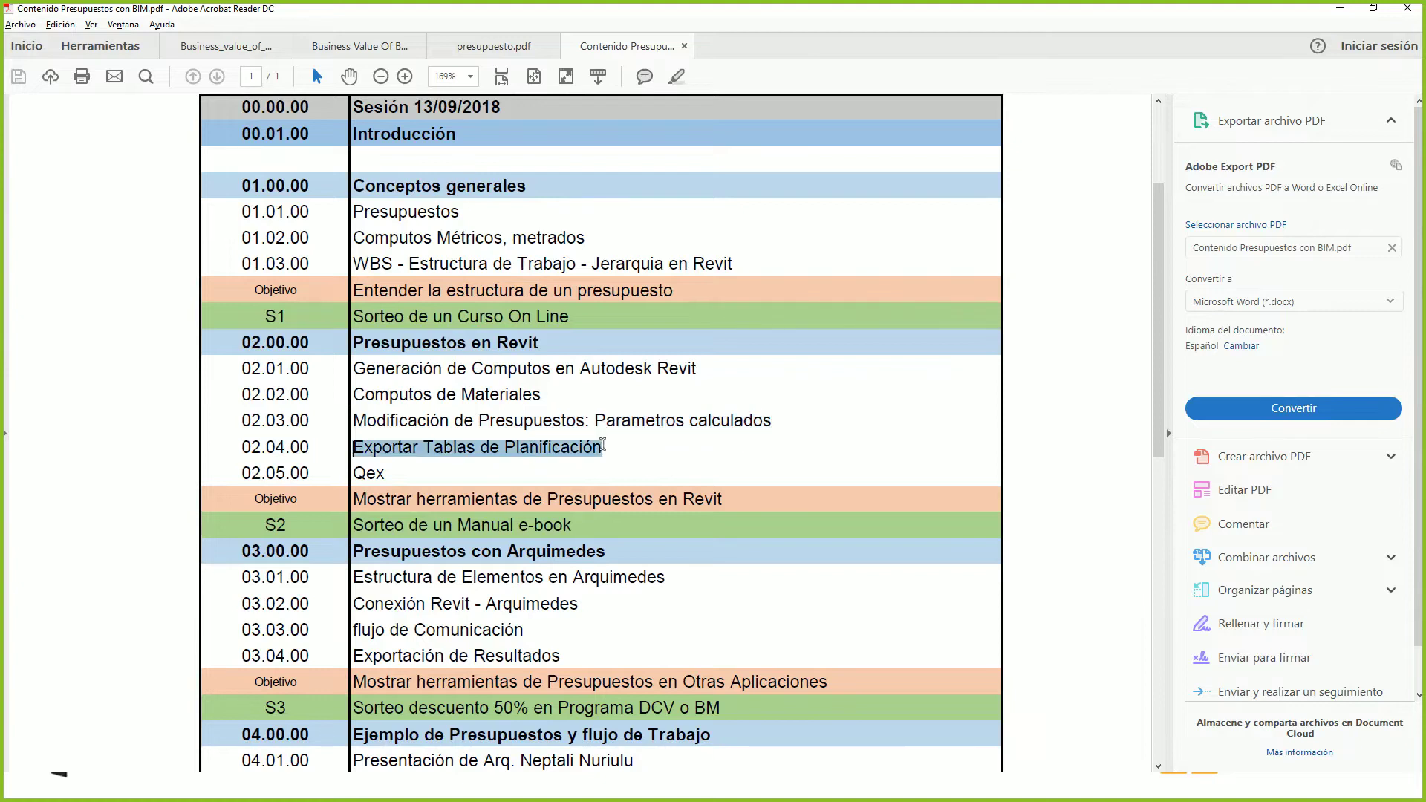
pyautogui.moveTo(353, 475); pyautogui.dragTo(384, 473)
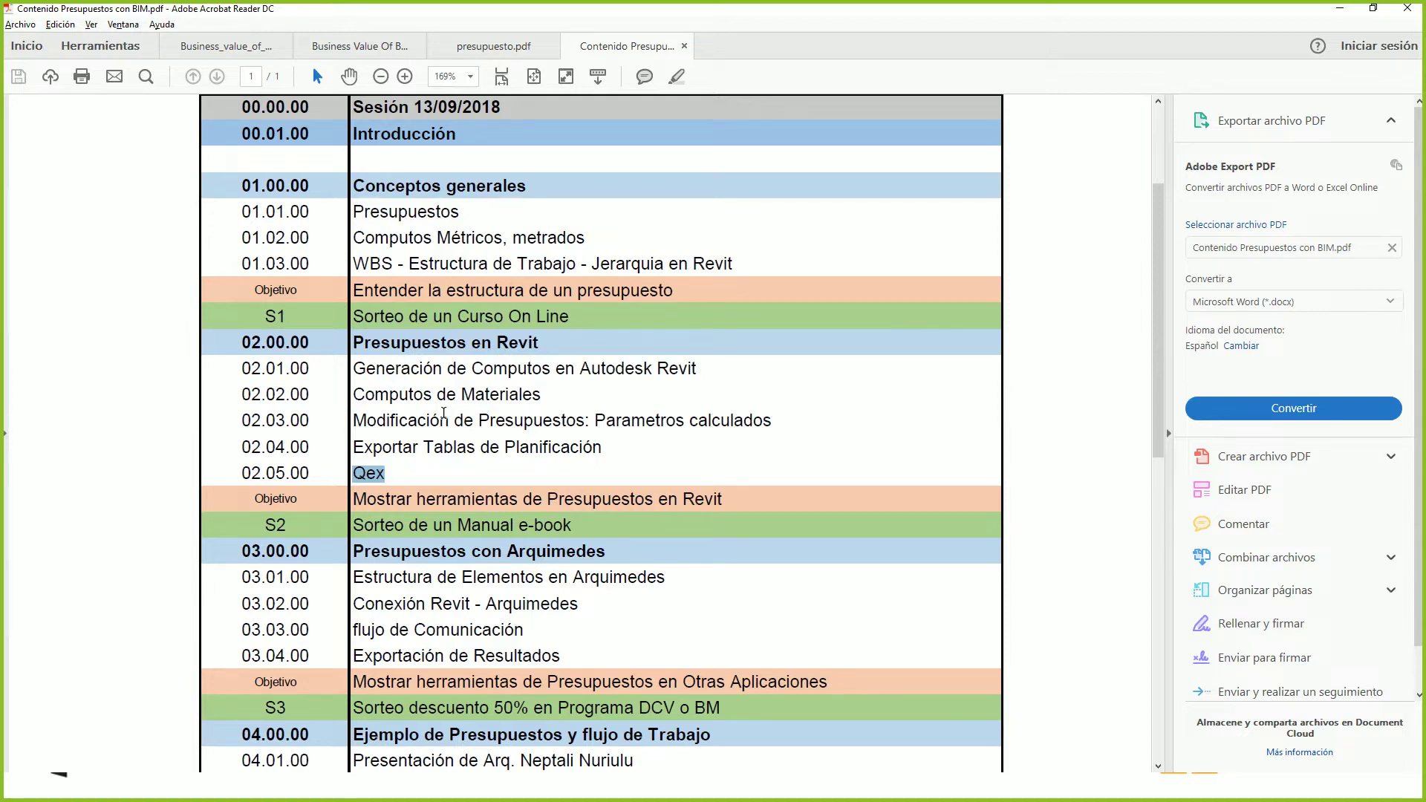
pyautogui.moveTo(355, 499); pyautogui.dragTo(726, 500)
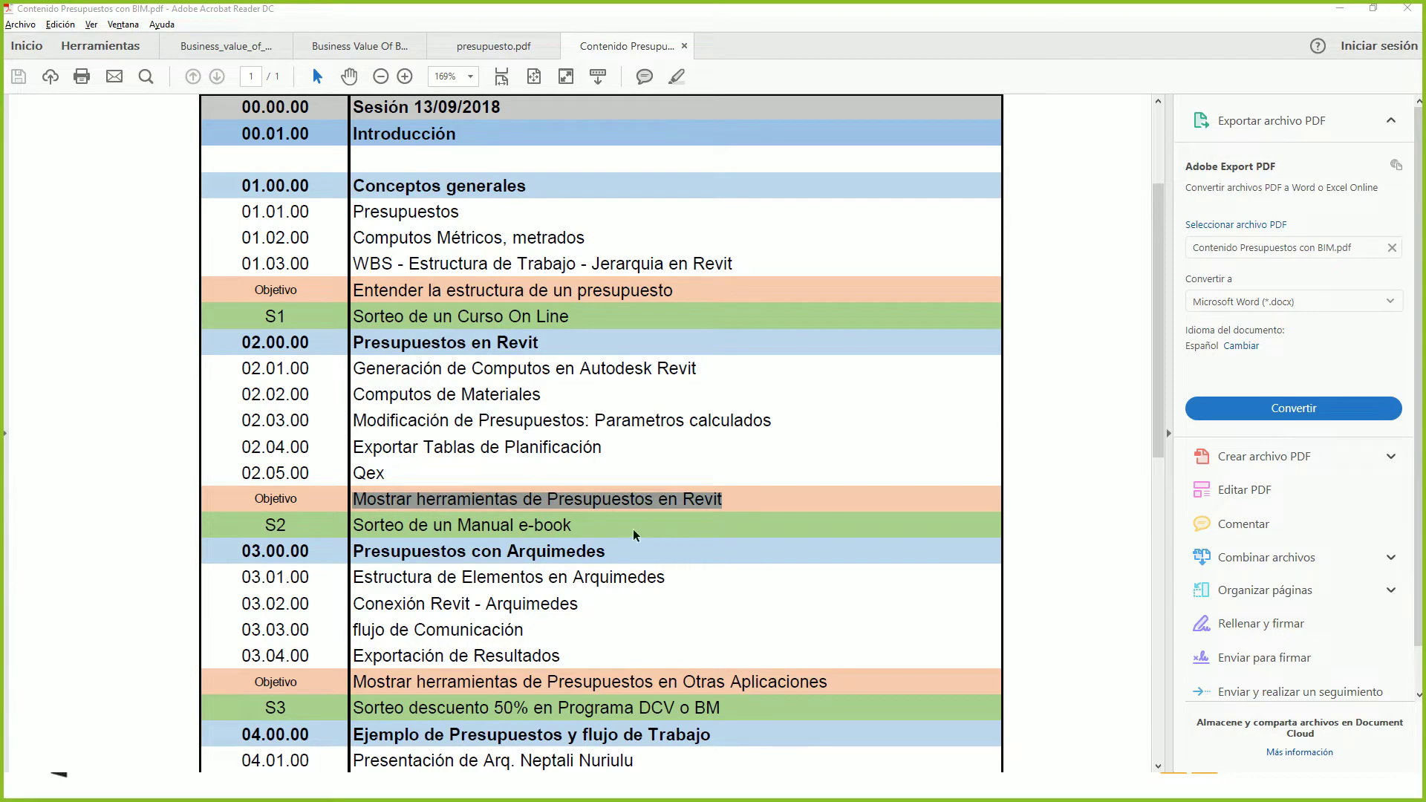
# Highlight the Manual e-book raffle line, review the remaining sections of the outline, and return to Revit
pyautogui.click(604, 520)
pyautogui.moveTo(604, 521); pyautogui.dragTo(601, 552)
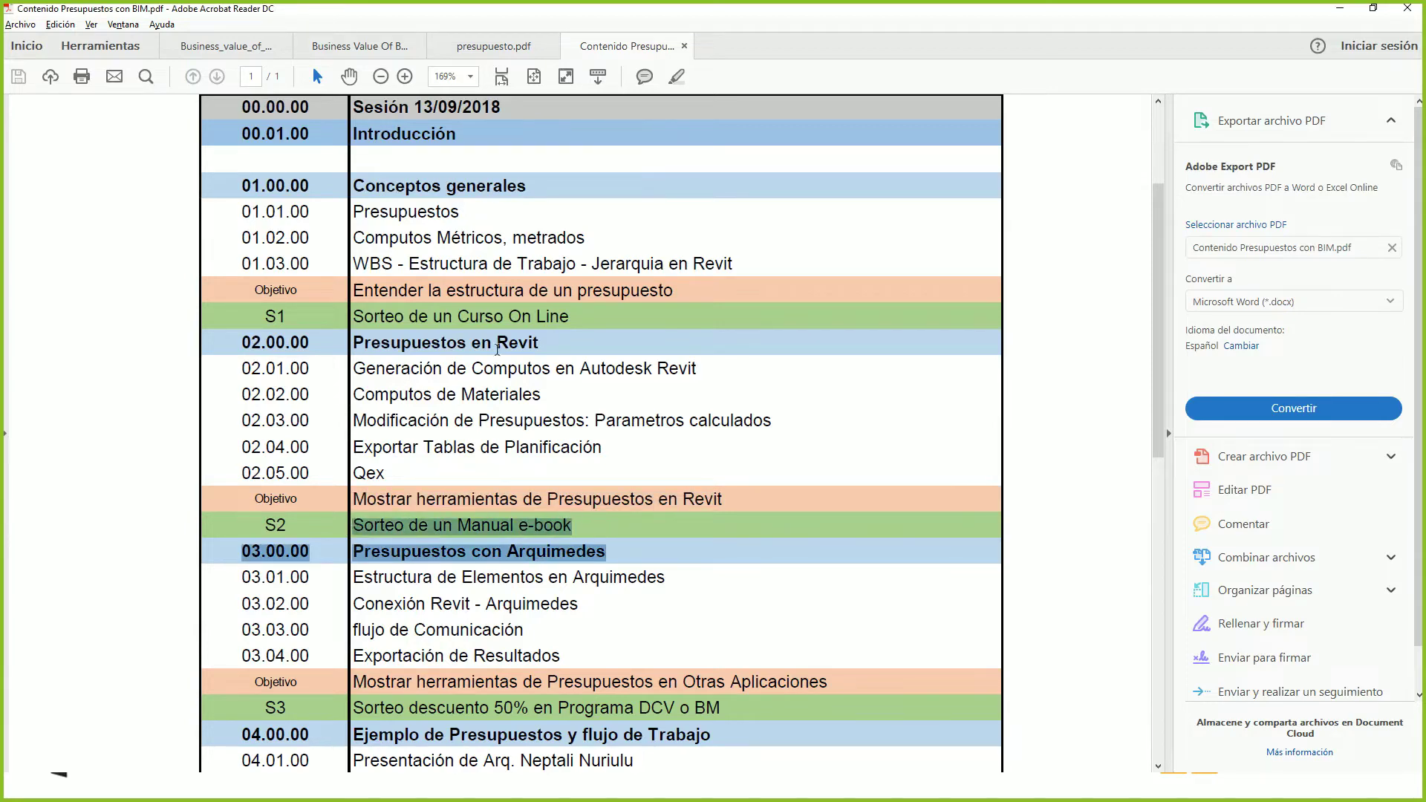
pyautogui.moveTo(579, 313); pyautogui.dragTo(385, 321)
pyautogui.moveTo(587, 530); pyautogui.dragTo(371, 529)
pyautogui.scroll(-2, 375, 527)
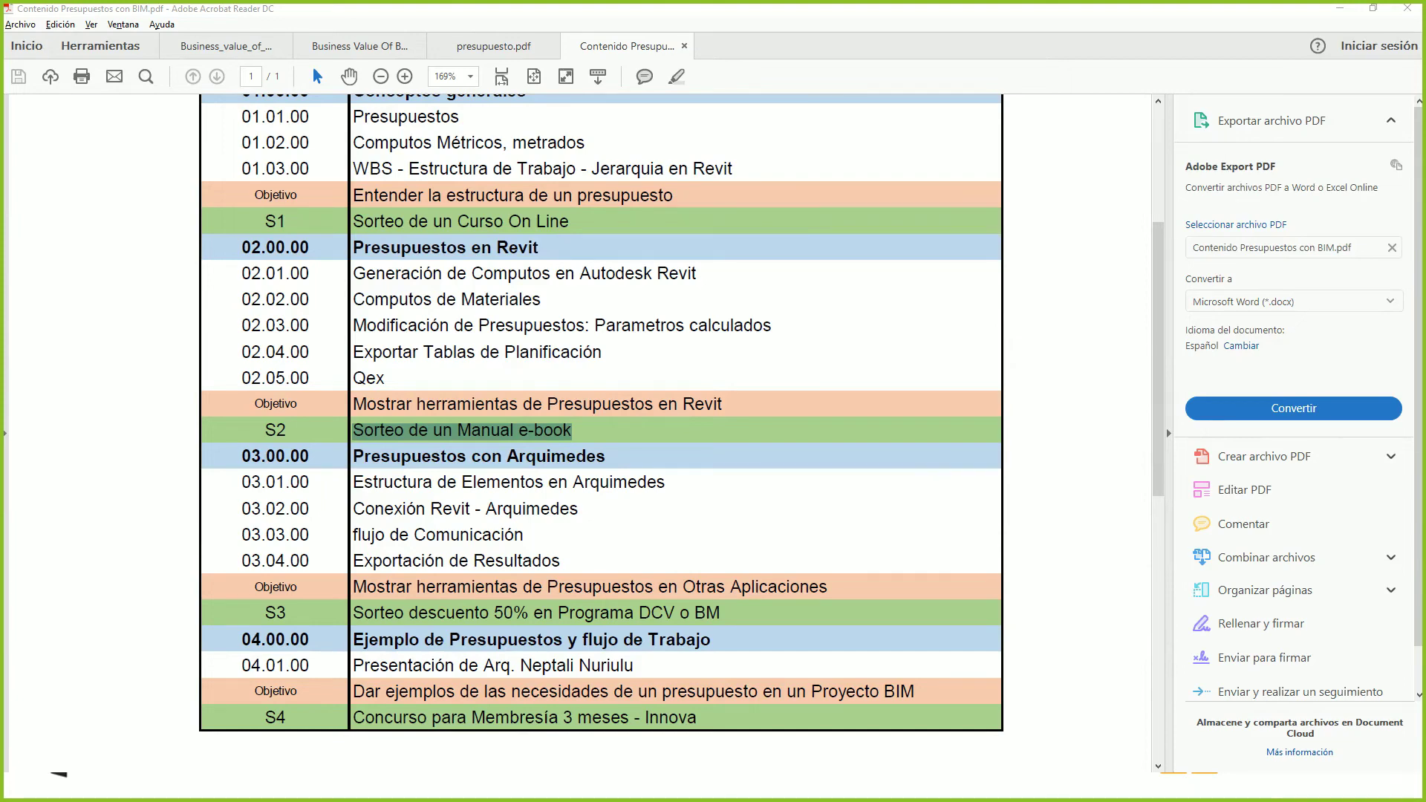
pyautogui.click(1344, 10)
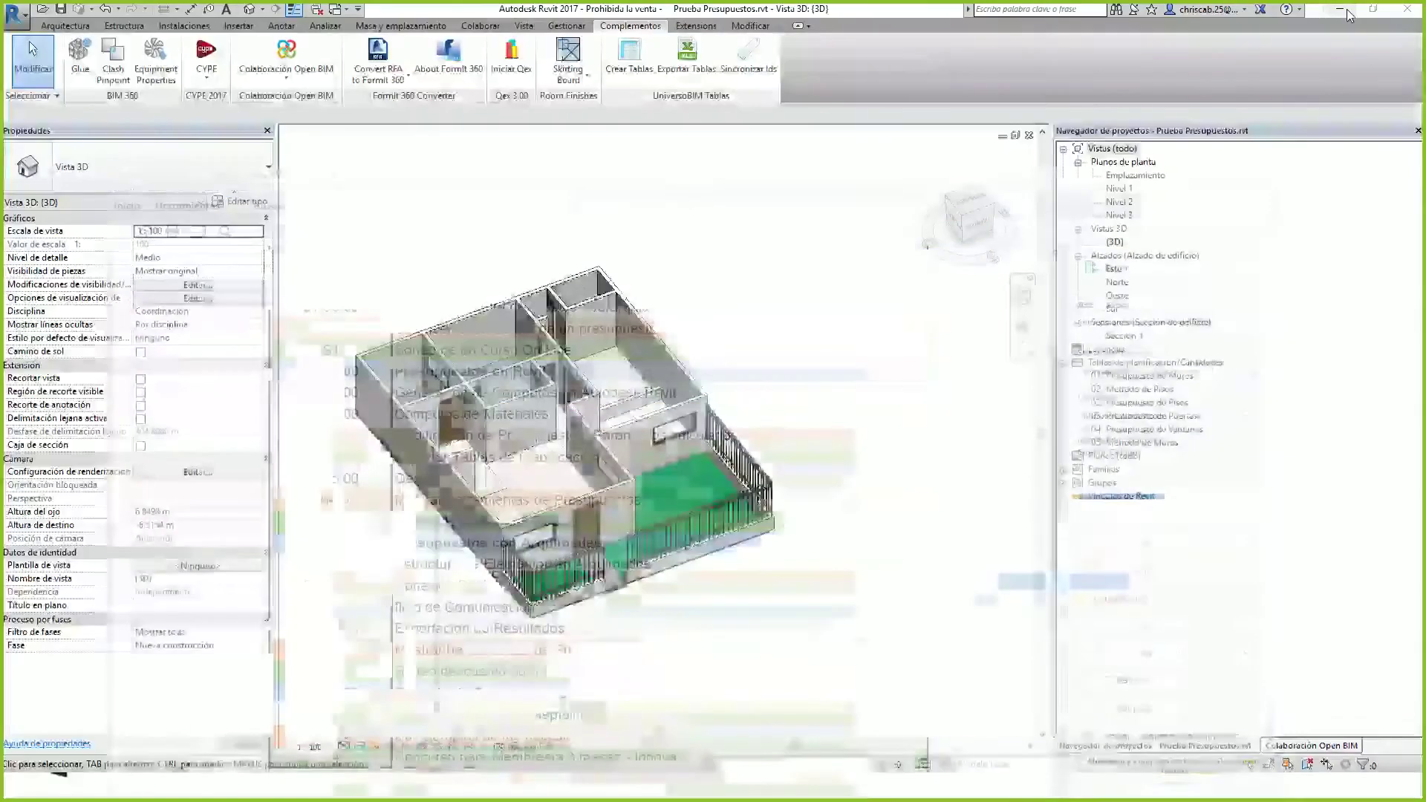